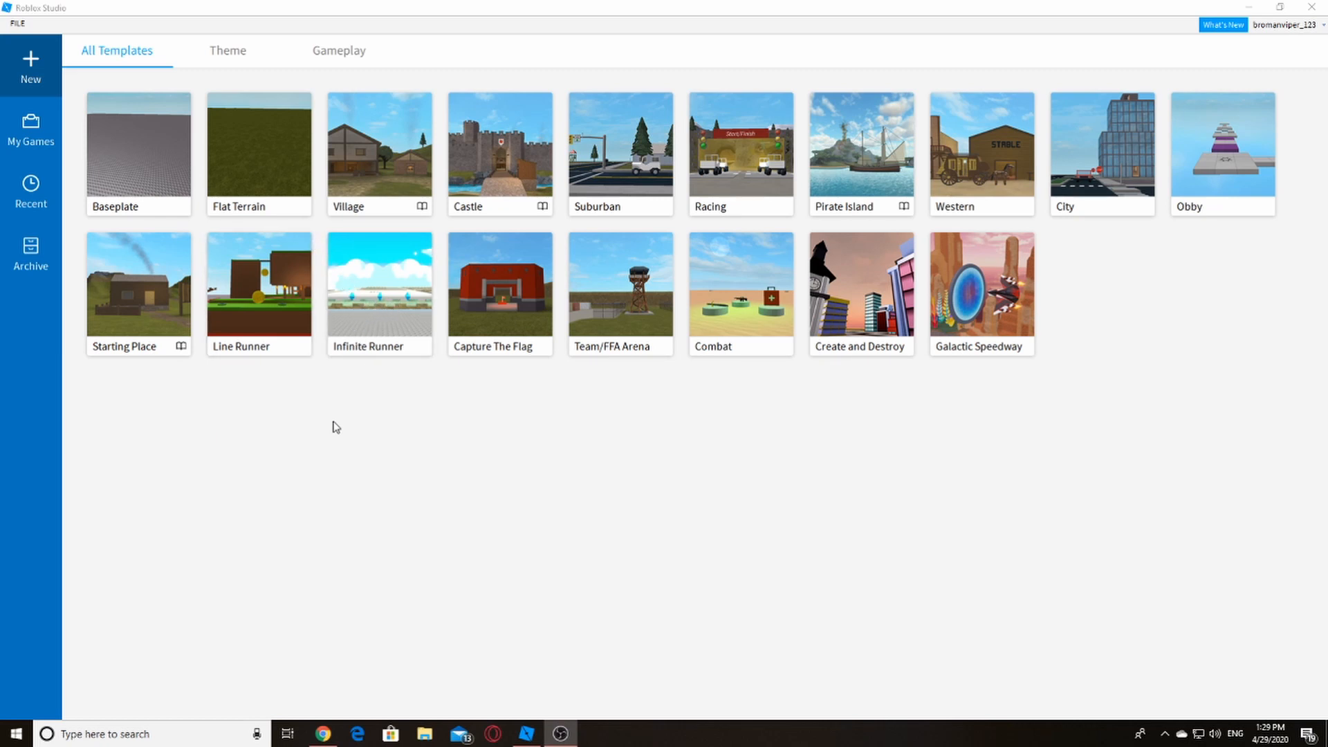
# Step: Open the Tutorial place from the list of own games
pyautogui.click(30, 131)
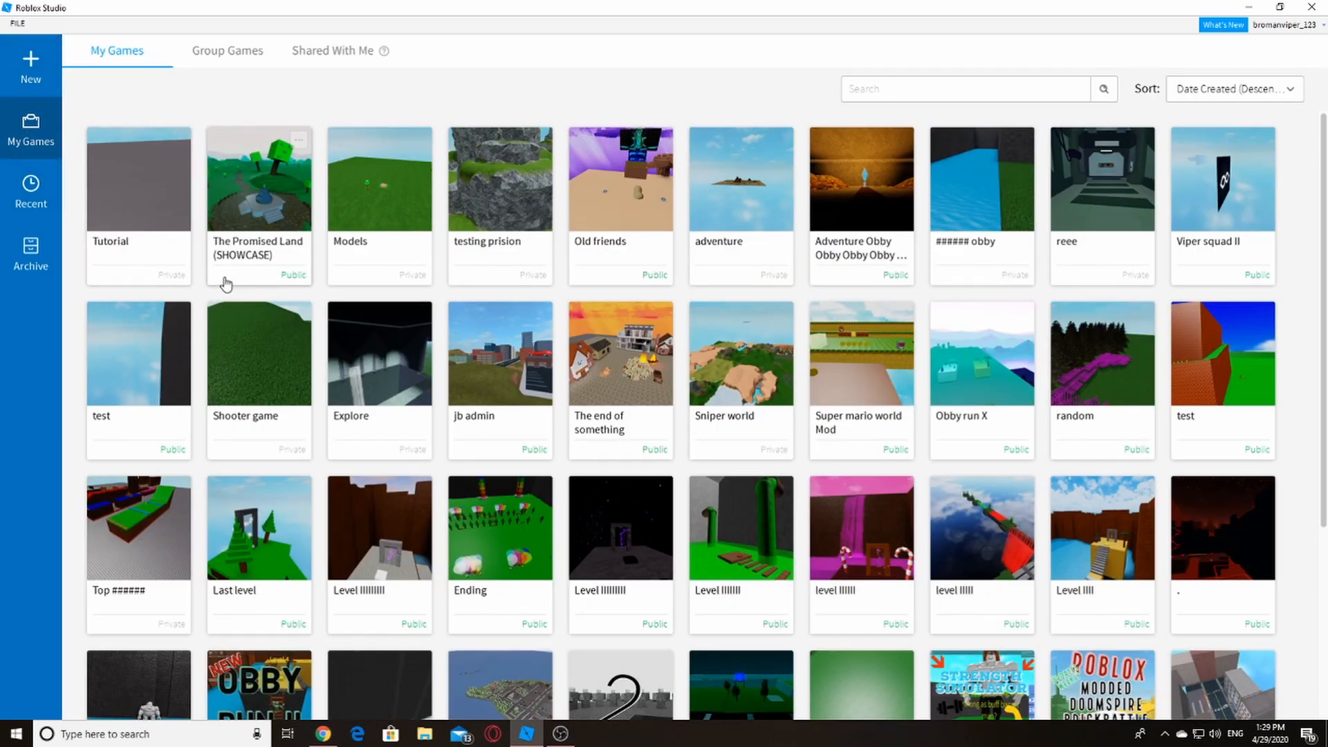
pyautogui.click(30, 69)
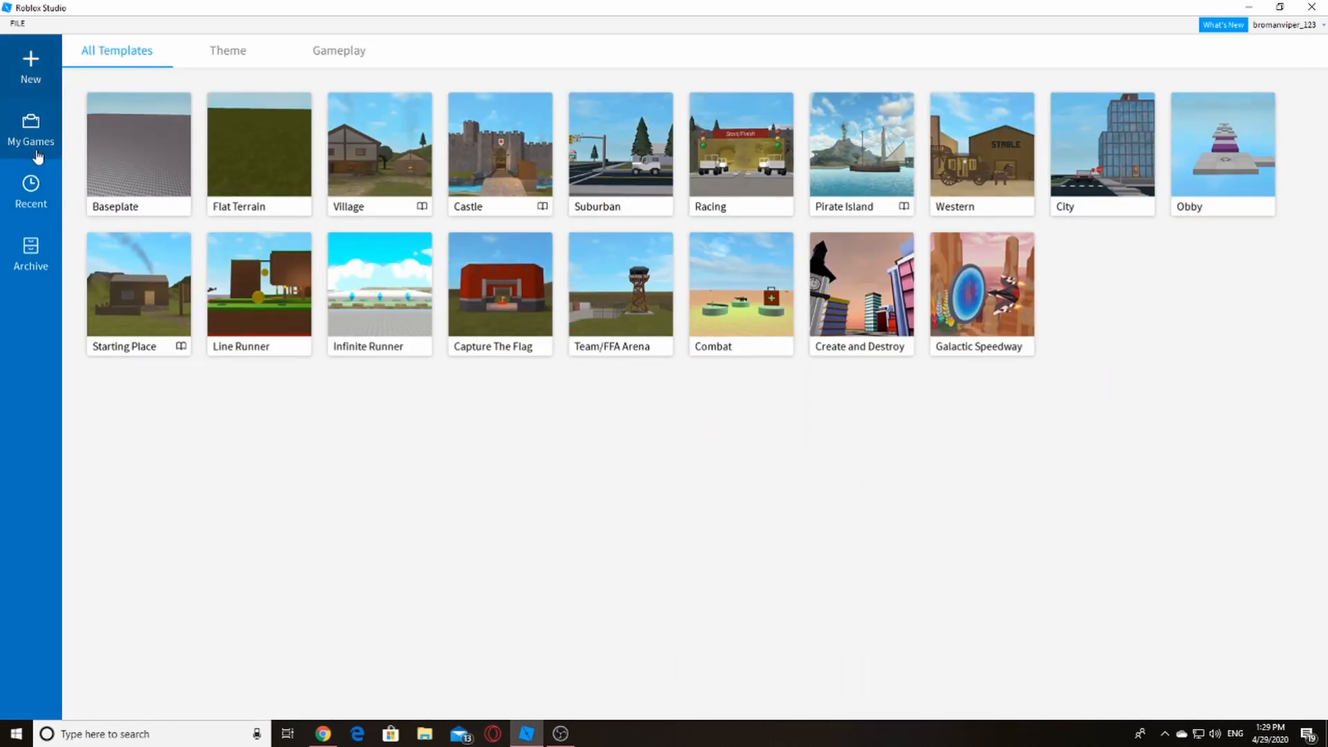
pyautogui.click(38, 155)
pyautogui.click(123, 203)
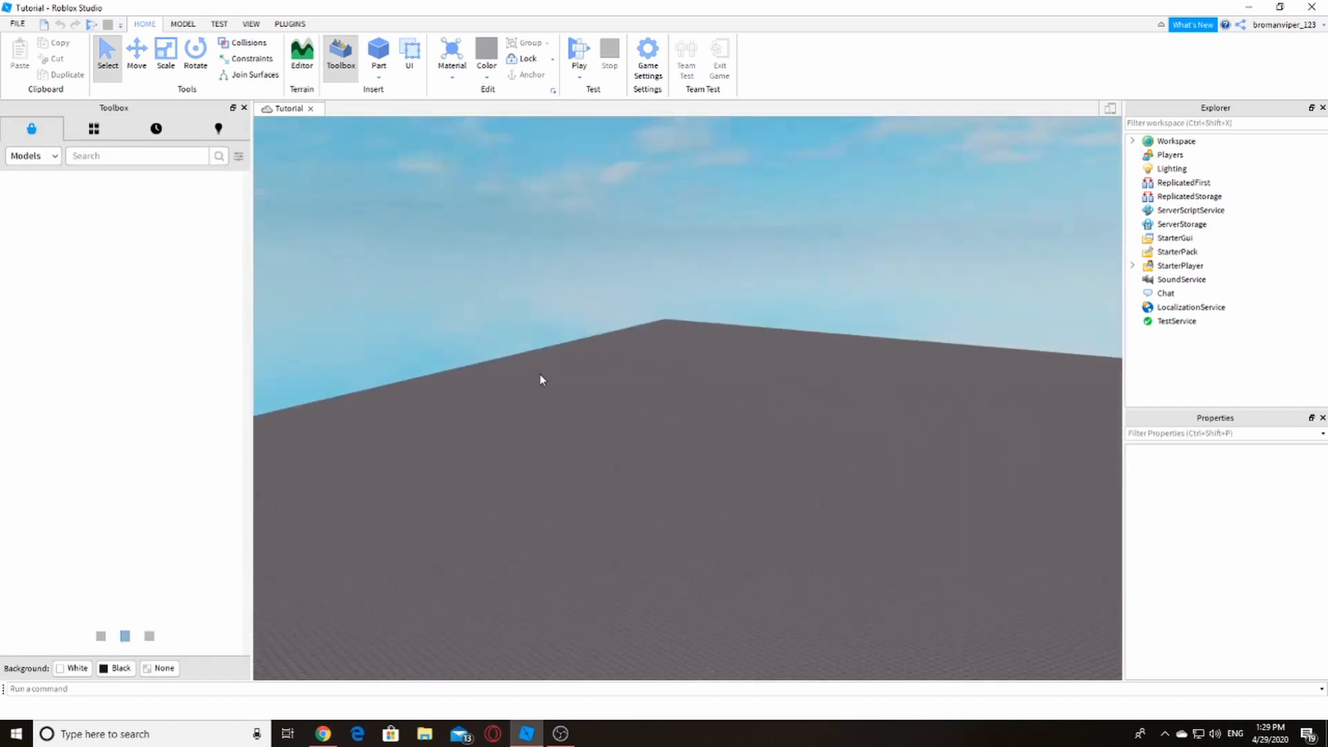
# Step: Examine the empty baseplate from several angles, both from far away and close to its studs
pyautogui.moveTo(574, 277); pyautogui.dragTo(691, 384)
pyautogui.moveTo(713, 378); pyautogui.dragTo(716, 388, button='right')
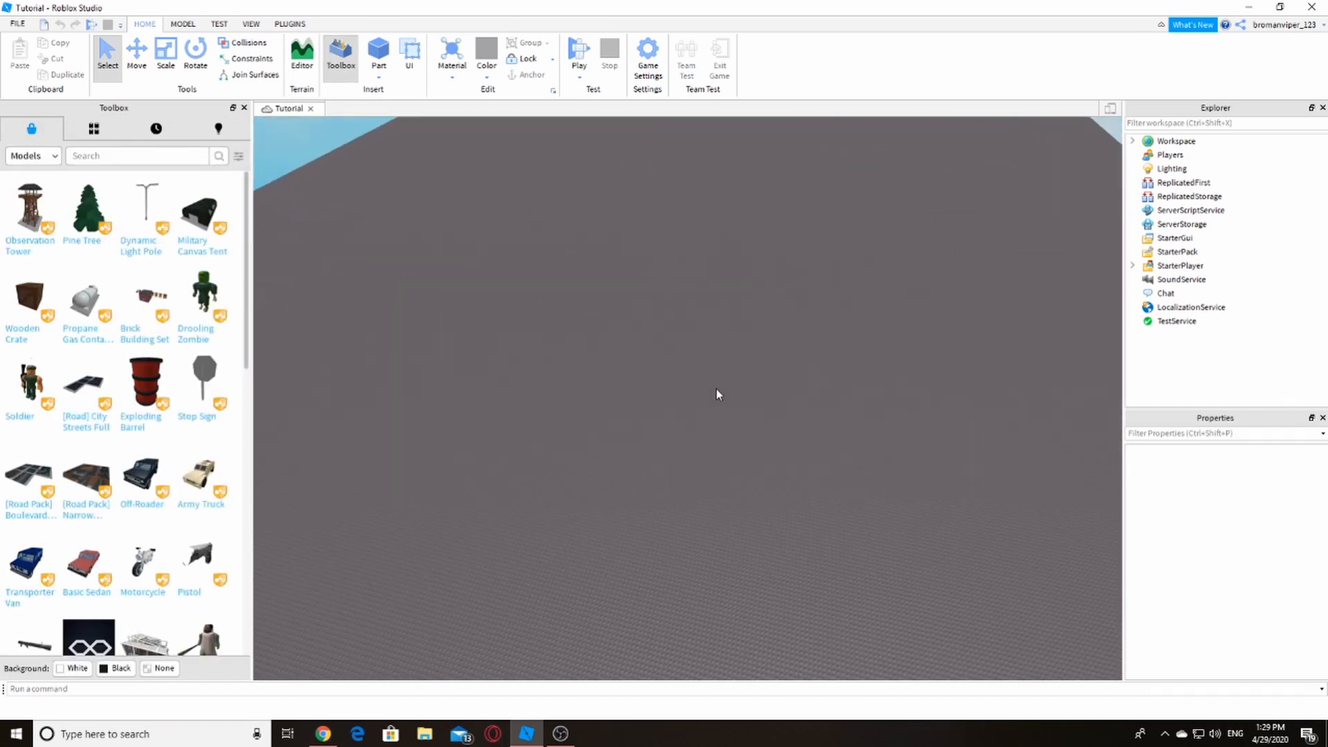
pyautogui.scroll(-5, 712, 377)
pyautogui.moveTo(410, 254)
pyautogui.mouseDown()
pyautogui.moveTo(811, 513)
pyautogui.moveTo(752, 418)
pyautogui.mouseUp()
pyautogui.scroll(-3, 751, 417)
pyautogui.moveTo(504, 269); pyautogui.dragTo(930, 646)
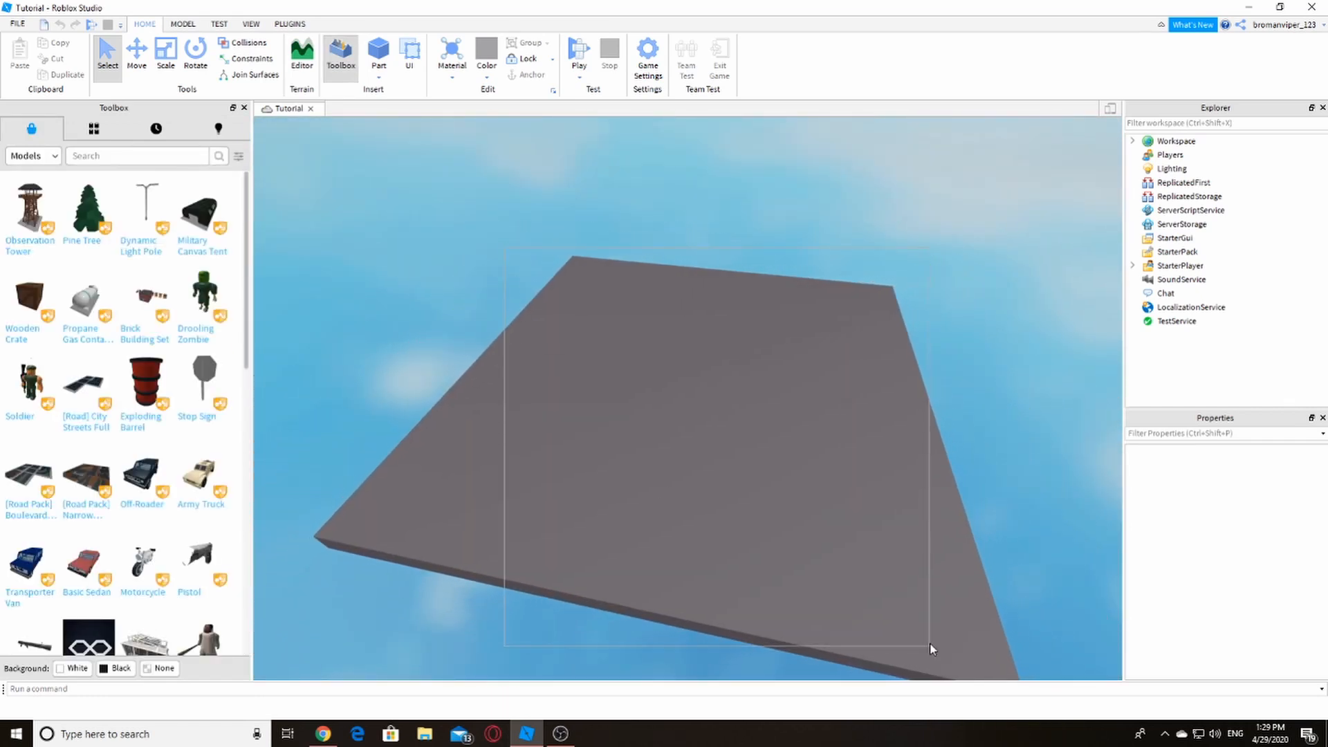
pyautogui.moveTo(401, 270); pyautogui.dragTo(841, 470)
pyautogui.moveTo(976, 505); pyautogui.dragTo(974, 504, button='right')
pyautogui.scroll(8, 976, 510)
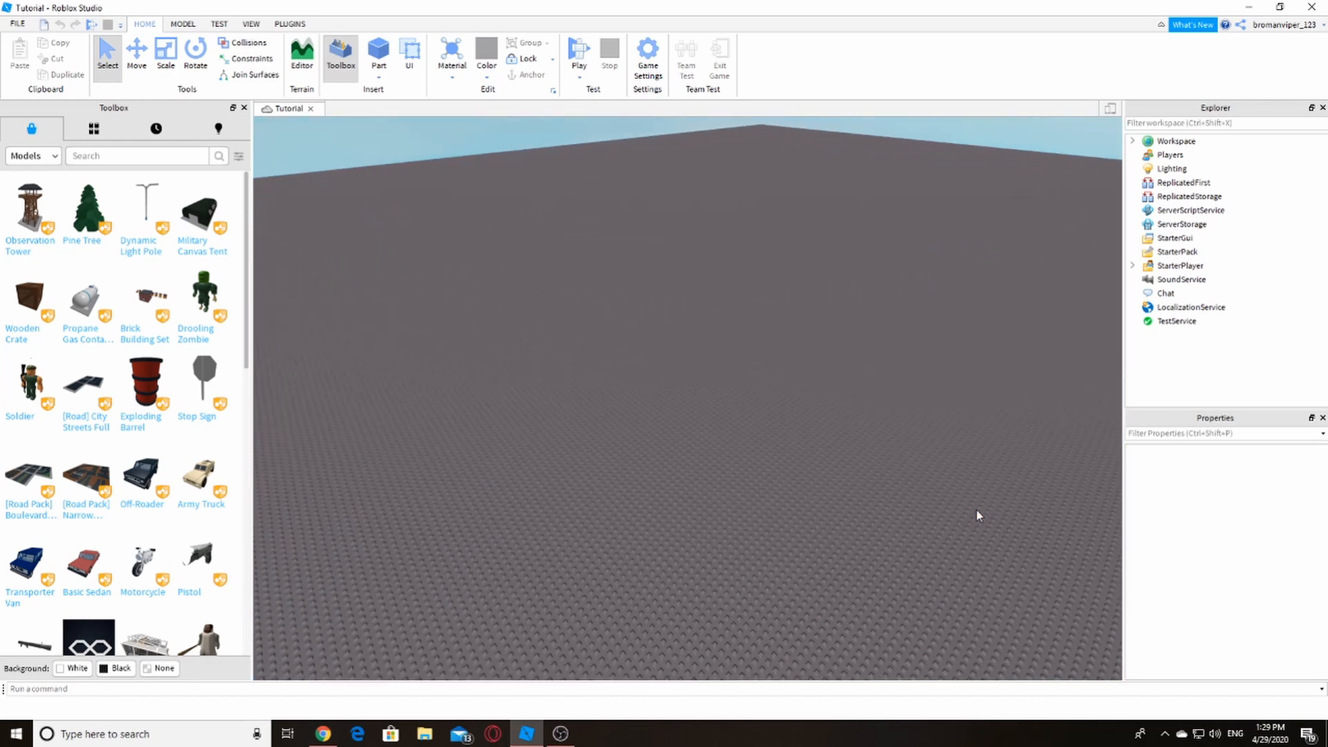
pyautogui.scroll(10, 977, 510)
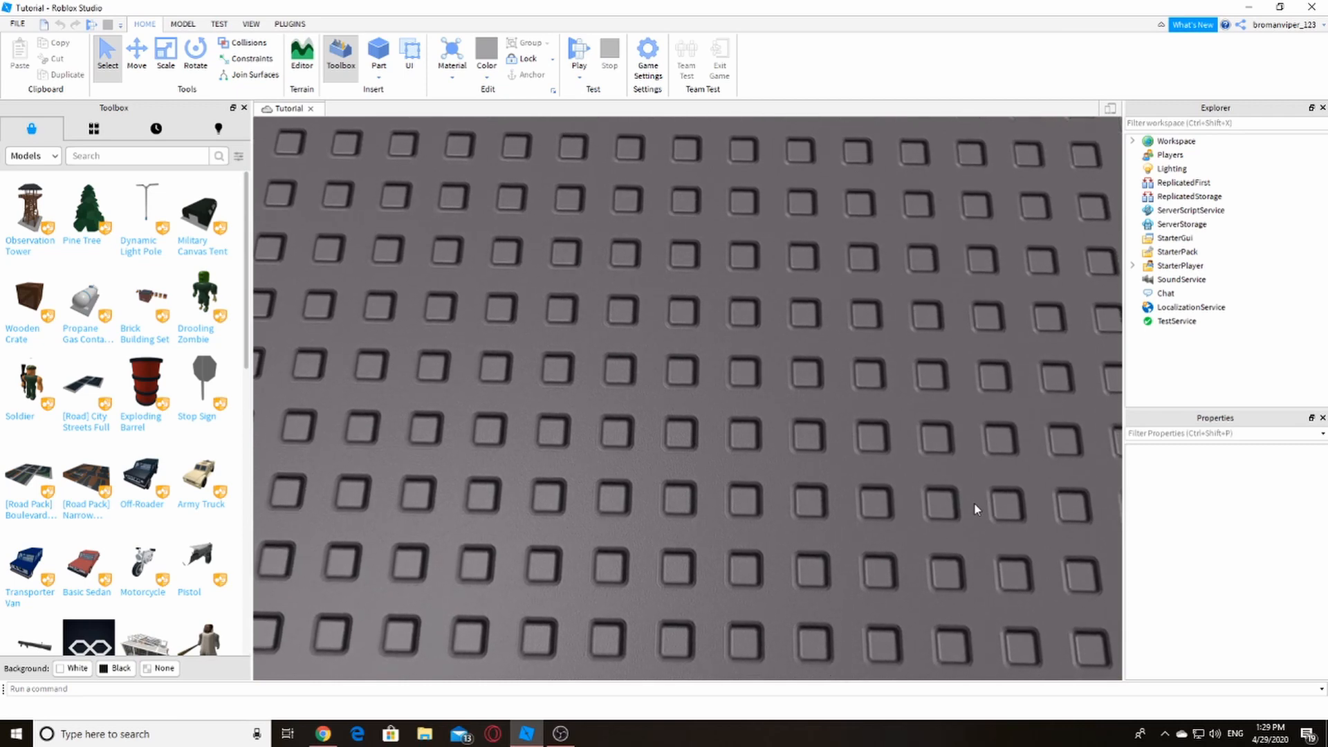
pyautogui.moveTo(974, 503); pyautogui.dragTo(973, 504, button='right')
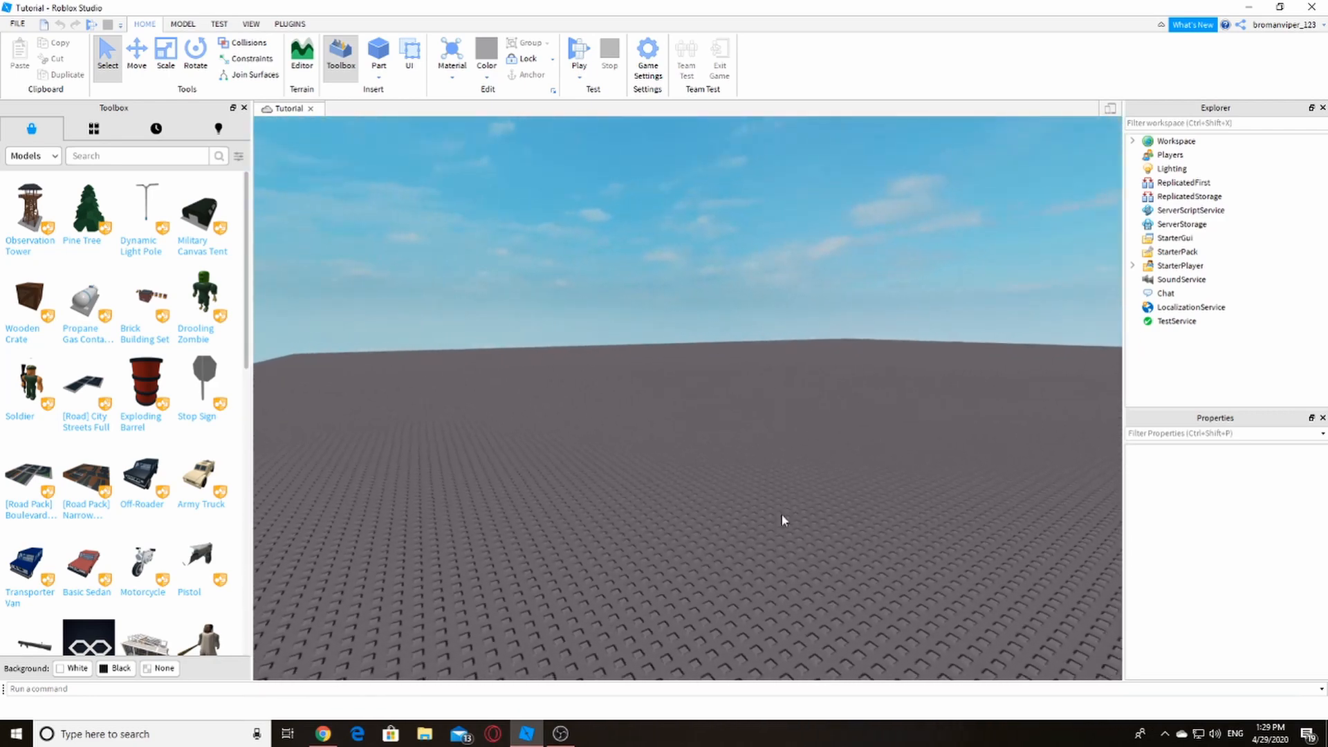
pyautogui.press('w')
pyautogui.moveTo(572, 525); pyautogui.dragTo(573, 524, button='right')
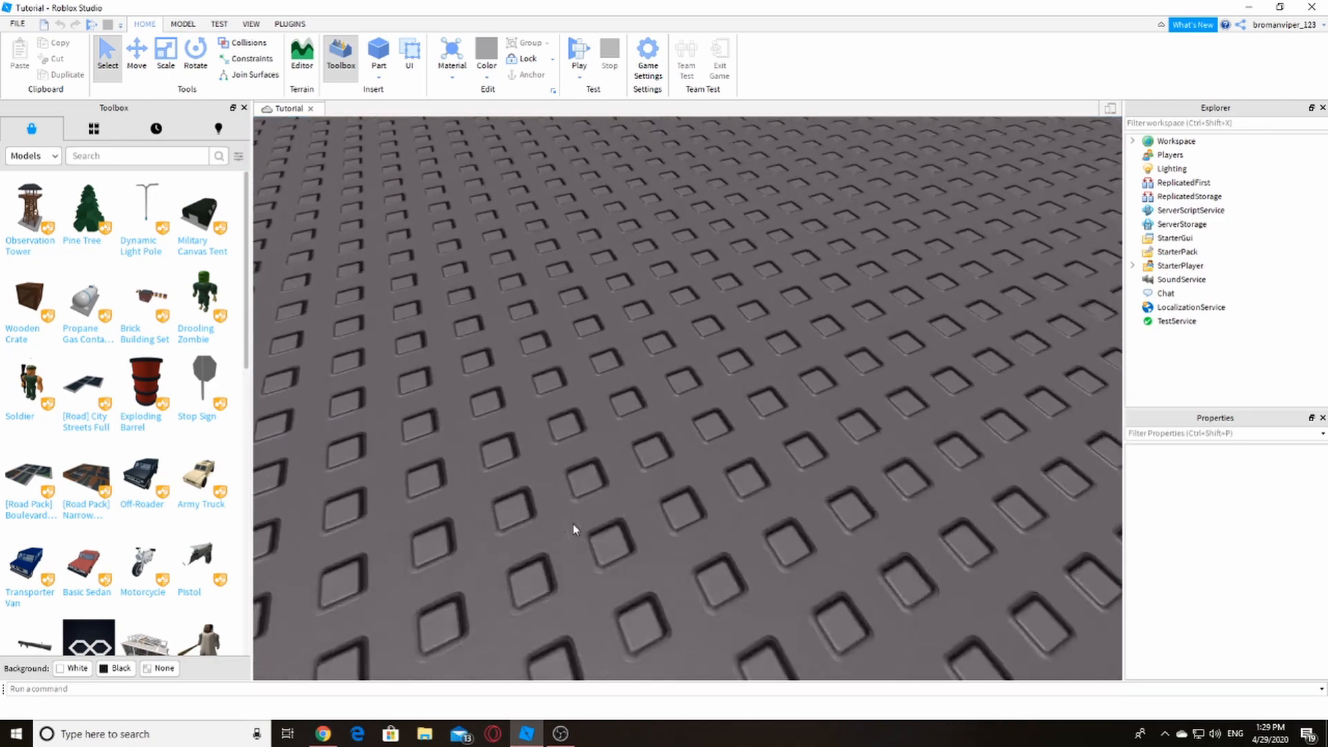
pyautogui.scroll(-10, 573, 524)
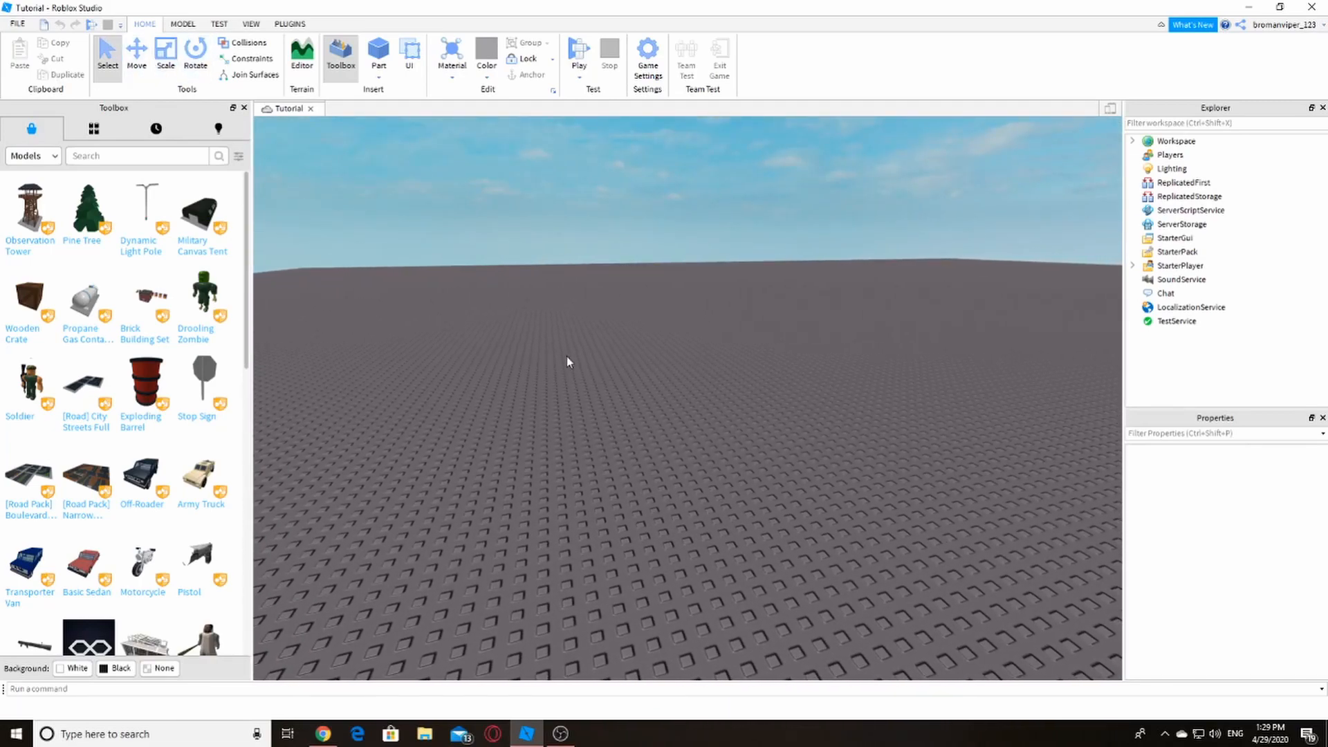
pyautogui.moveTo(567, 355); pyautogui.dragTo(619, 351, button='right')
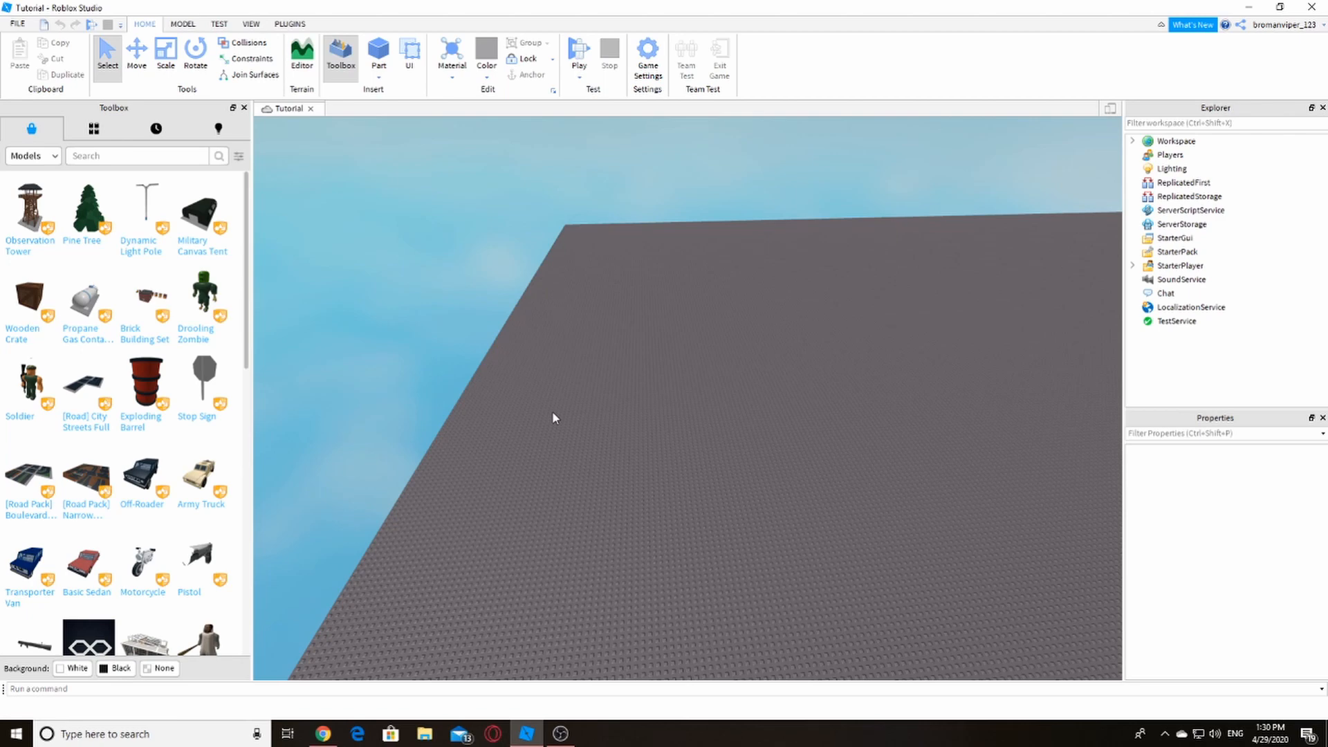
pyautogui.moveTo(551, 418); pyautogui.dragTo(596, 400, button='right')
pyautogui.moveTo(686, 595); pyautogui.dragTo(601, 423)
pyautogui.moveTo(600, 423); pyautogui.dragTo(600, 421, button='right')
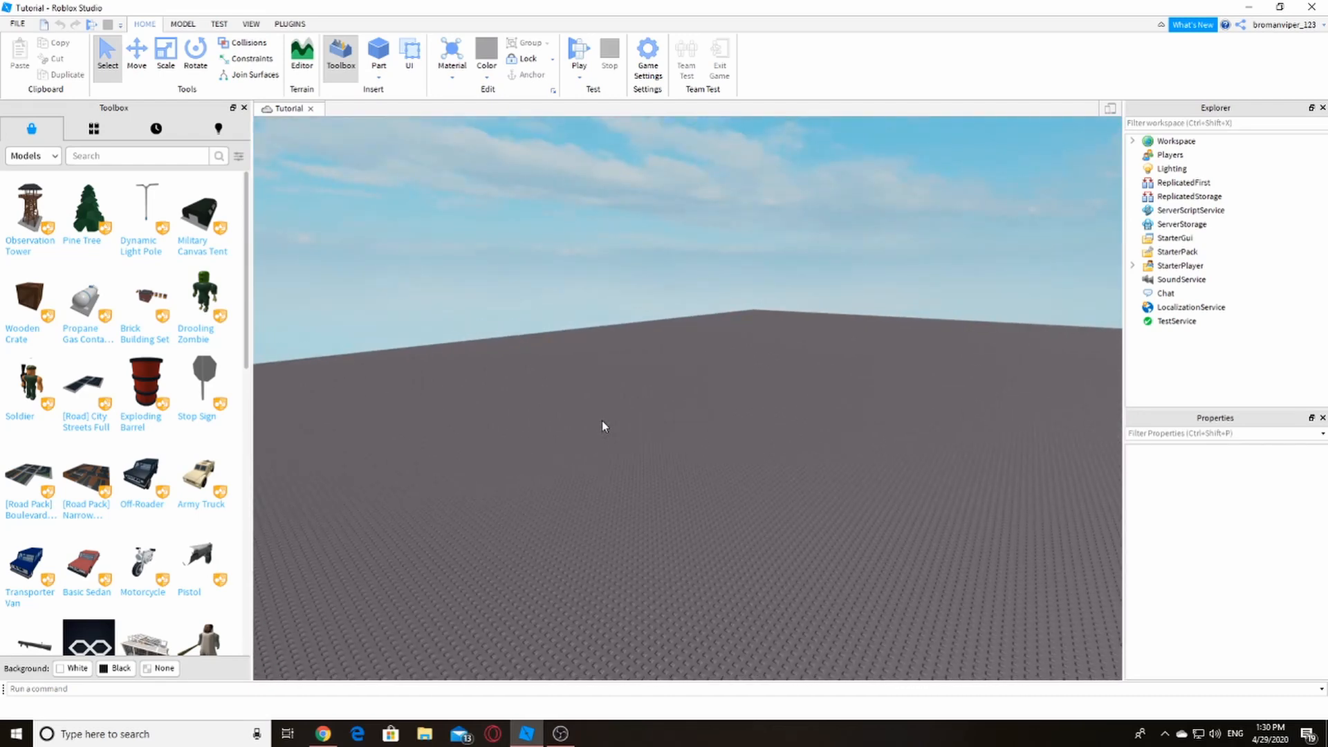
pyautogui.moveTo(599, 417); pyautogui.dragTo(653, 446, button='right')
pyautogui.press('w')
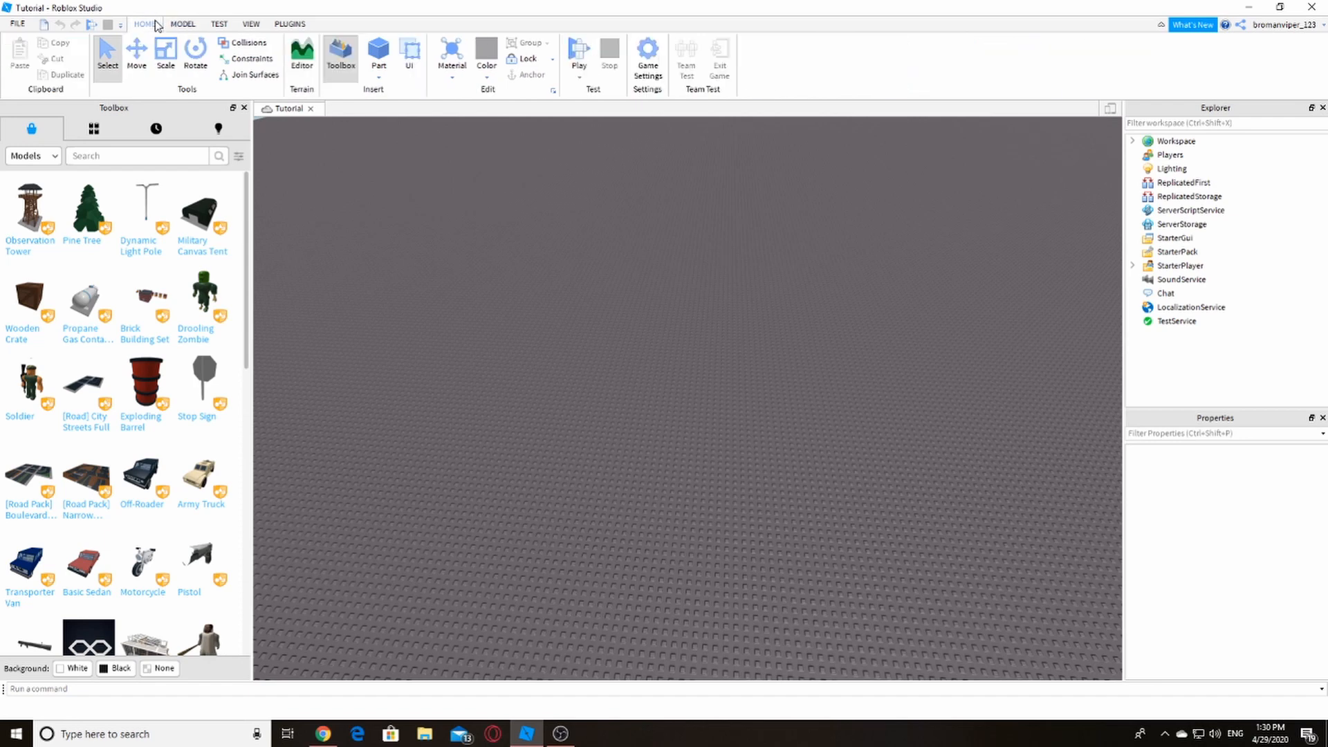
pyautogui.moveTo(531, 290); pyautogui.dragTo(531, 292, button='right')
# Step: Show the My Models inventory in the Toolbox and close the Toolbox
pyautogui.click(86, 127)
pyautogui.moveTo(425, 304); pyautogui.dragTo(423, 303, button='right')
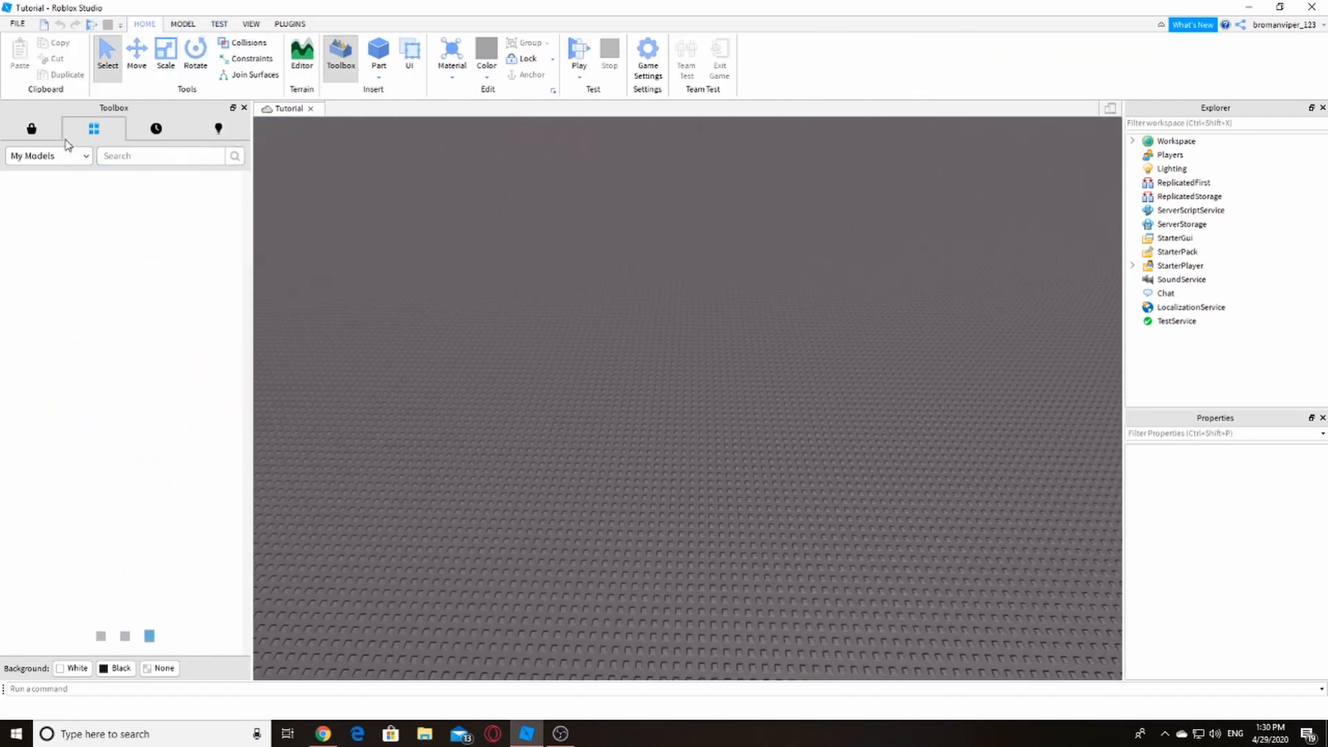
pyautogui.click(244, 108)
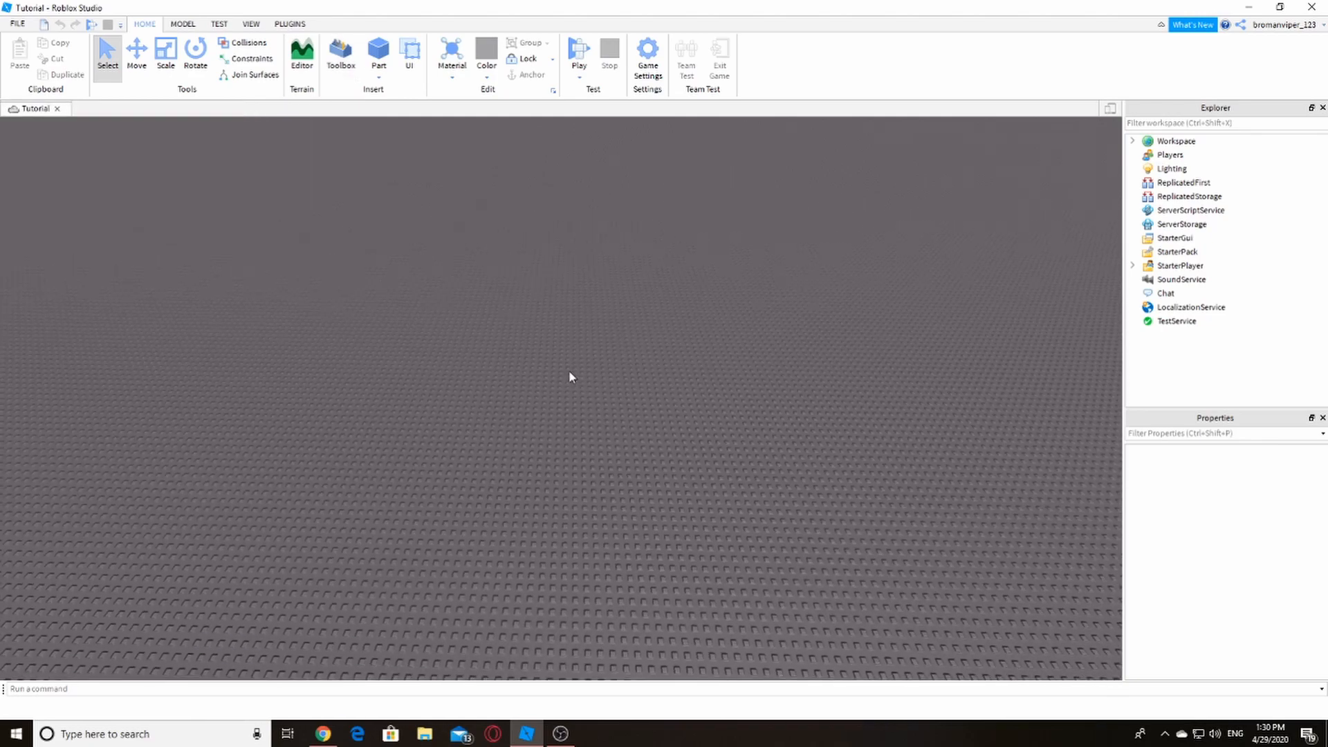
pyautogui.moveTo(569, 371); pyautogui.dragTo(569, 370, button='right')
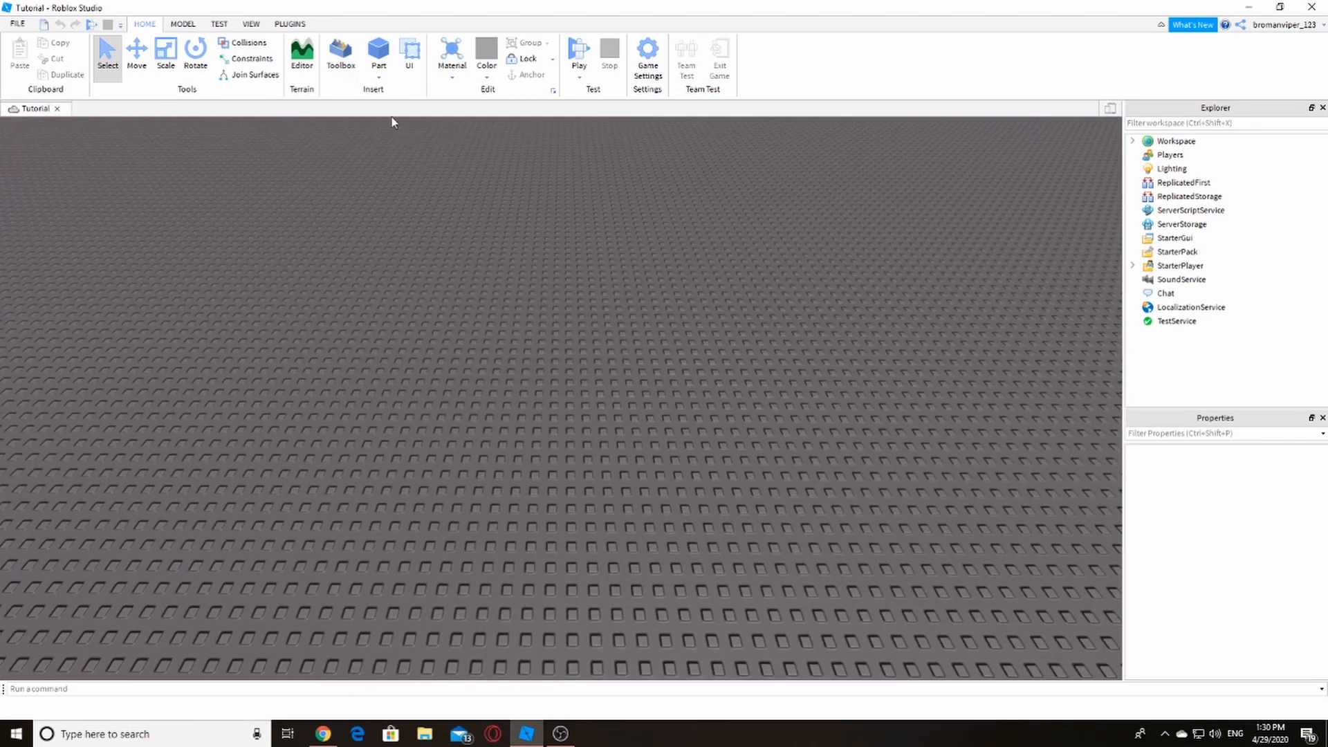
pyautogui.press('w')
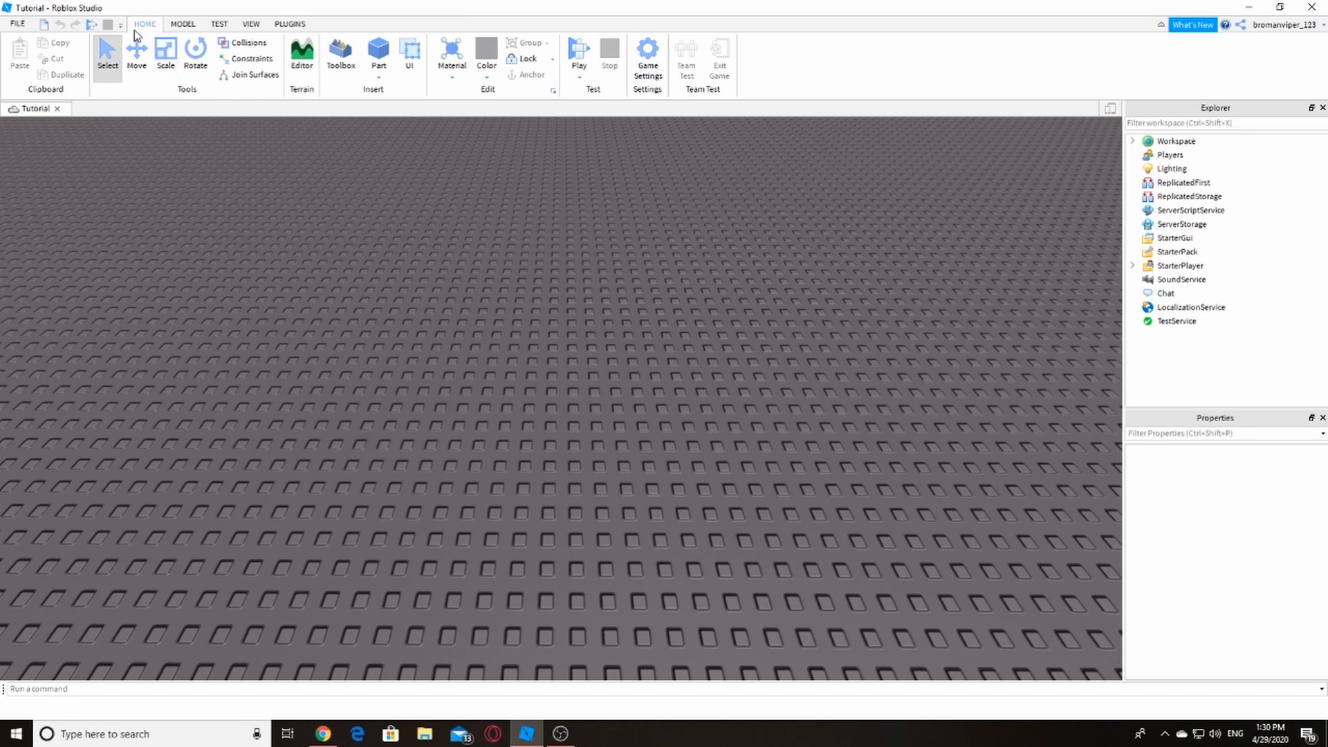
pyautogui.click(381, 77)
pyautogui.click(378, 78)
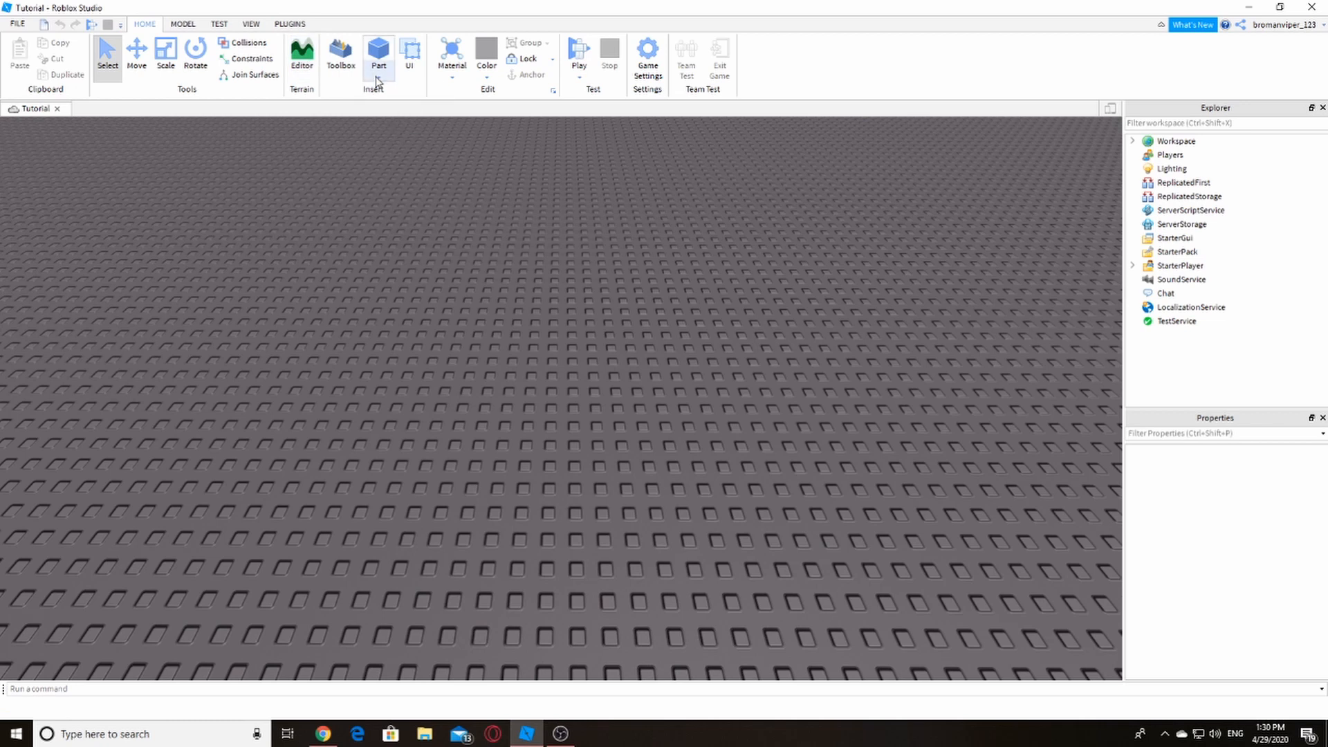
pyautogui.click(377, 77)
pyautogui.click(376, 79)
pyautogui.click(377, 79)
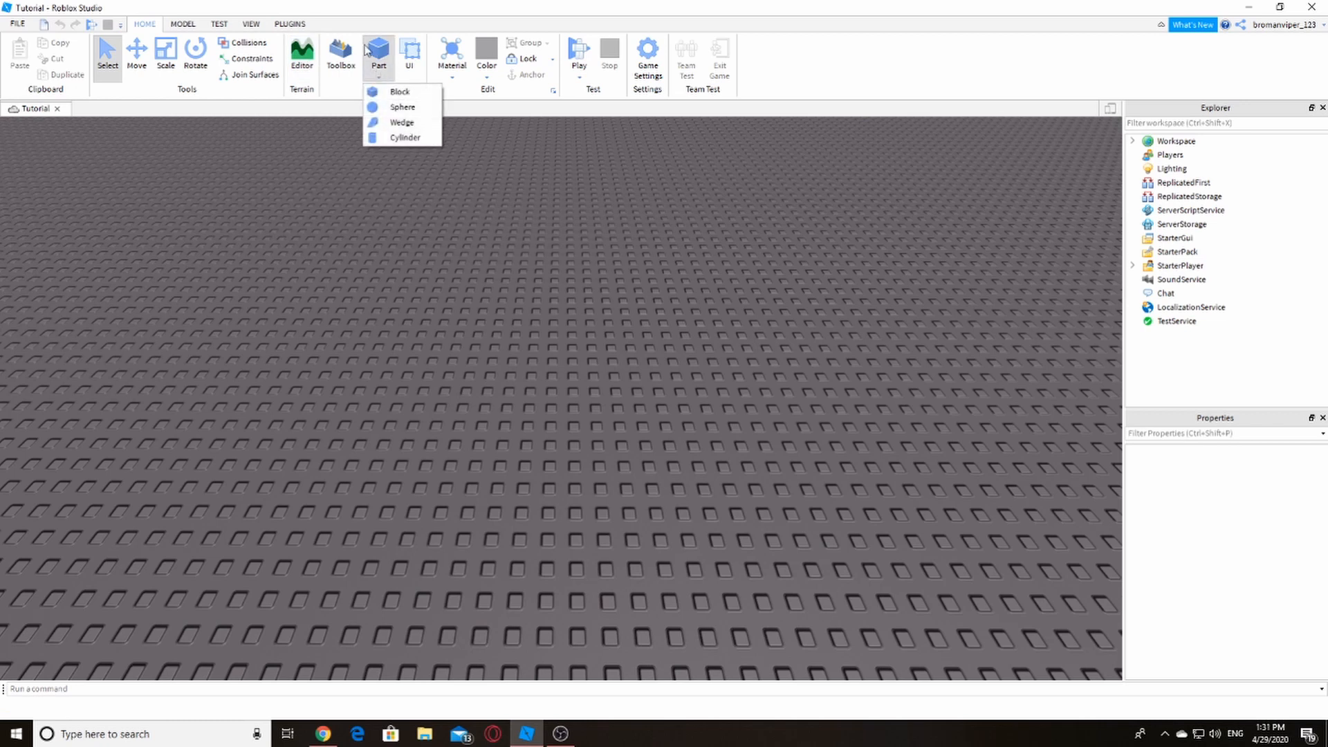
pyautogui.click(374, 80)
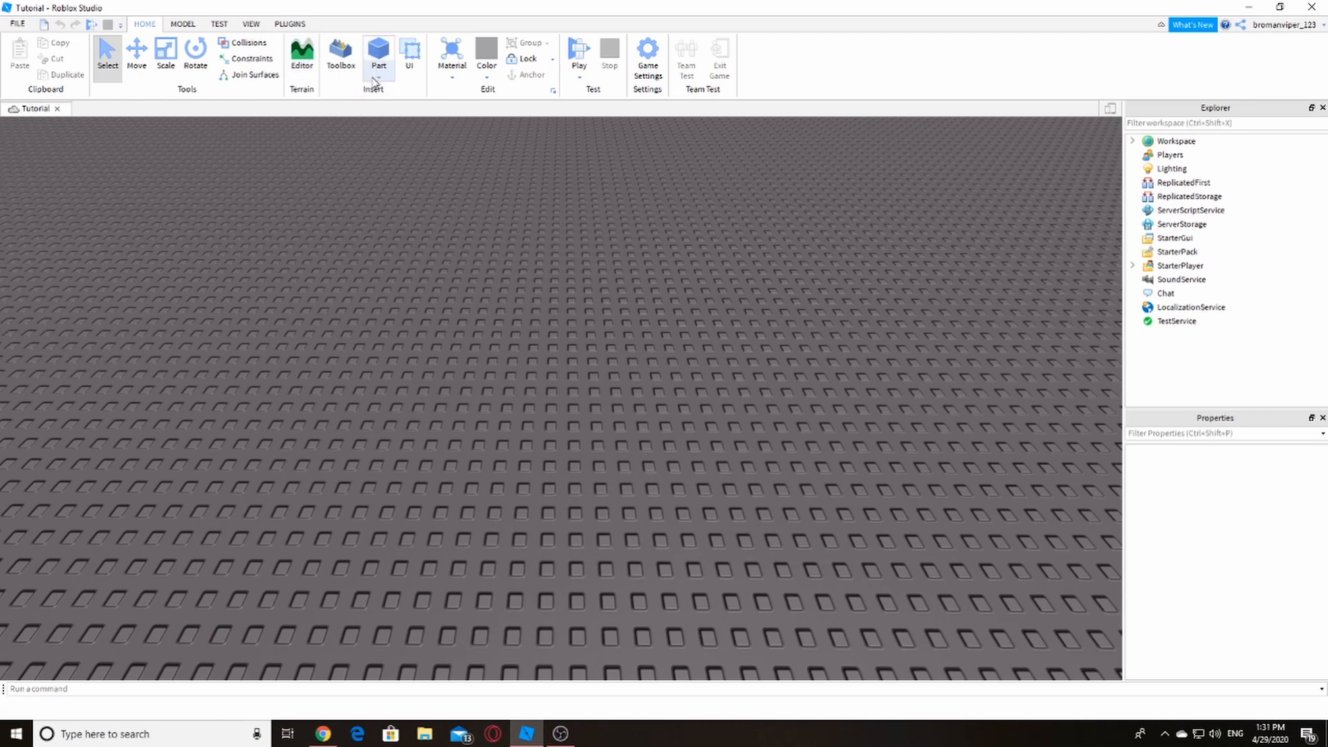
pyautogui.click(374, 80)
# Step: Insert a trial part on the baseplate and delete it
pyautogui.rightClick(522, 243)
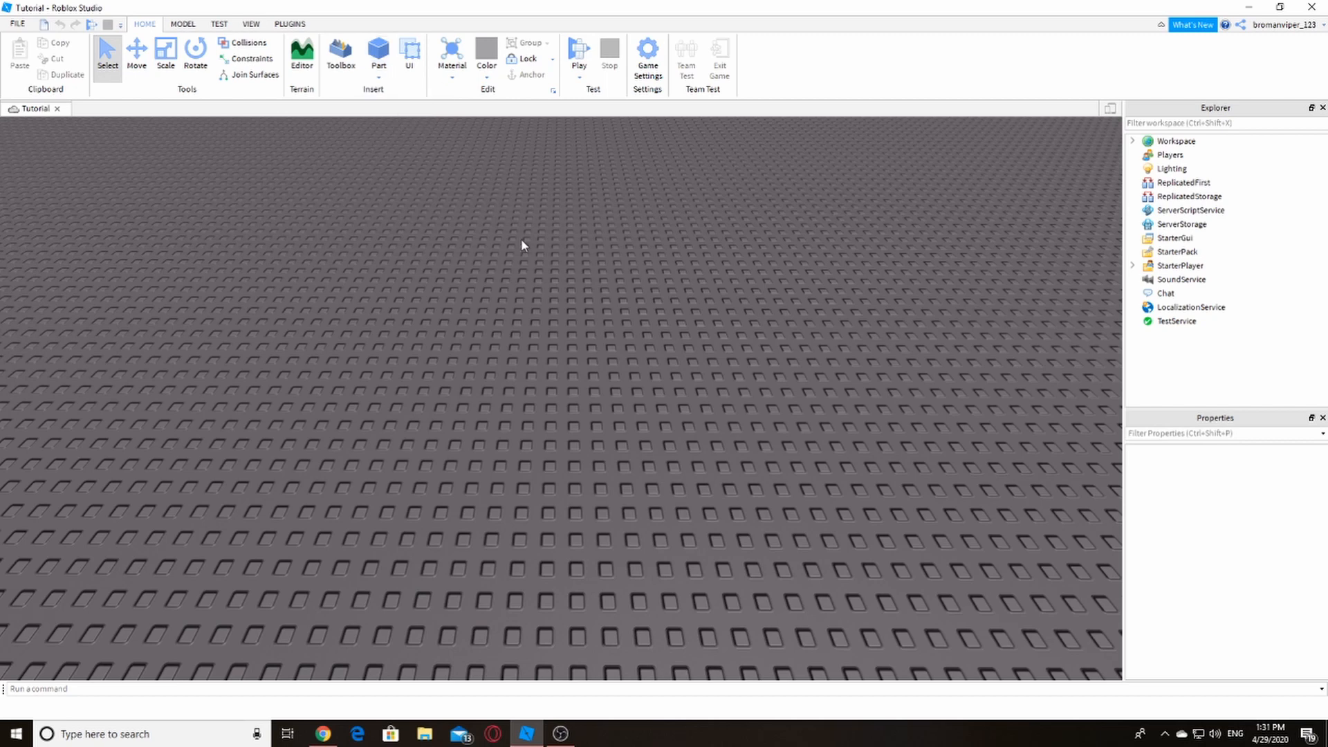
pyautogui.rightClick(522, 242)
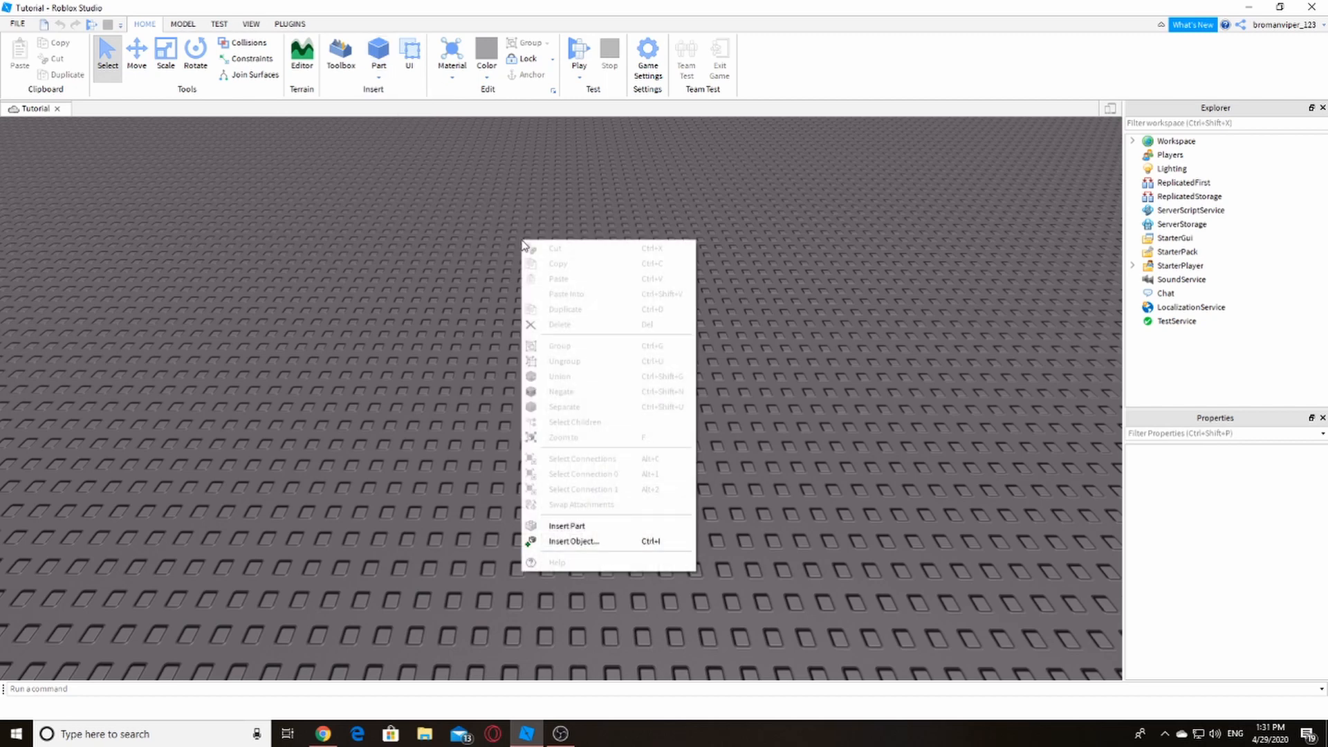
pyautogui.click(582, 527)
pyautogui.moveTo(536, 234); pyautogui.dragTo(504, 548)
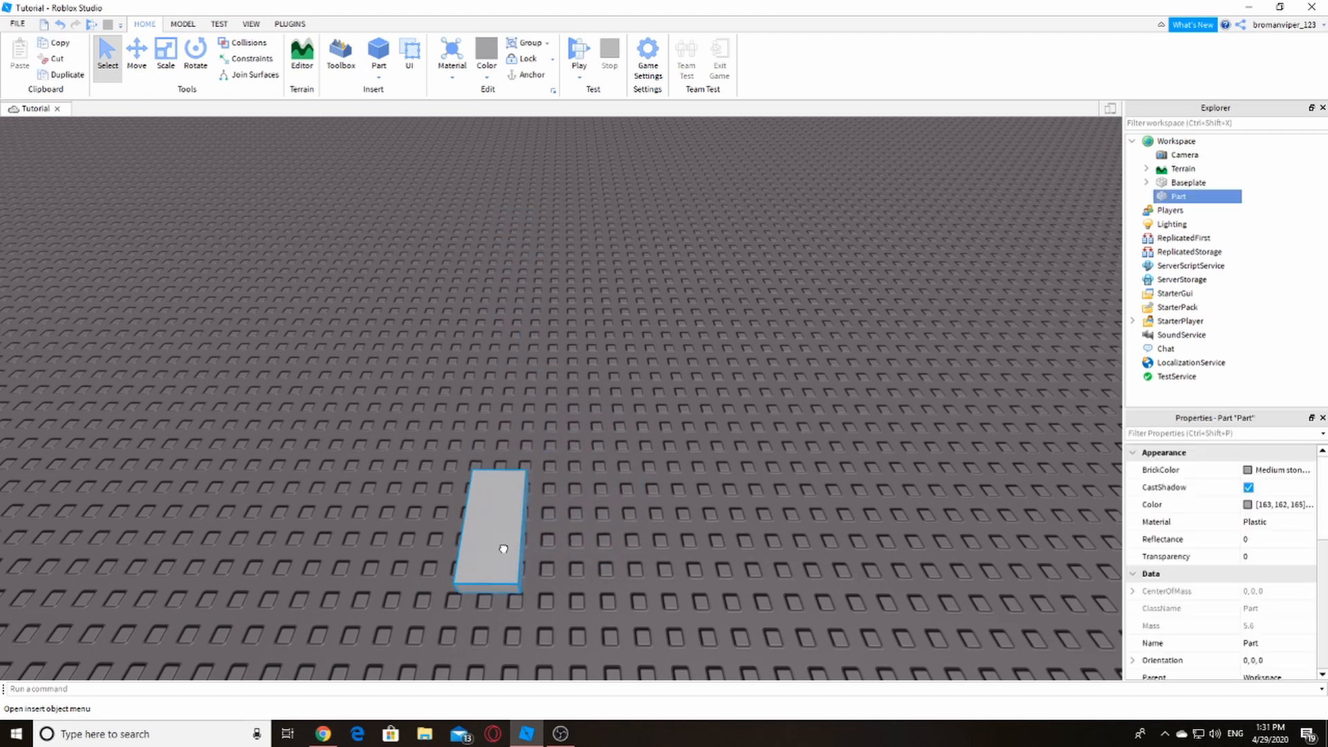
pyautogui.press('Delete')
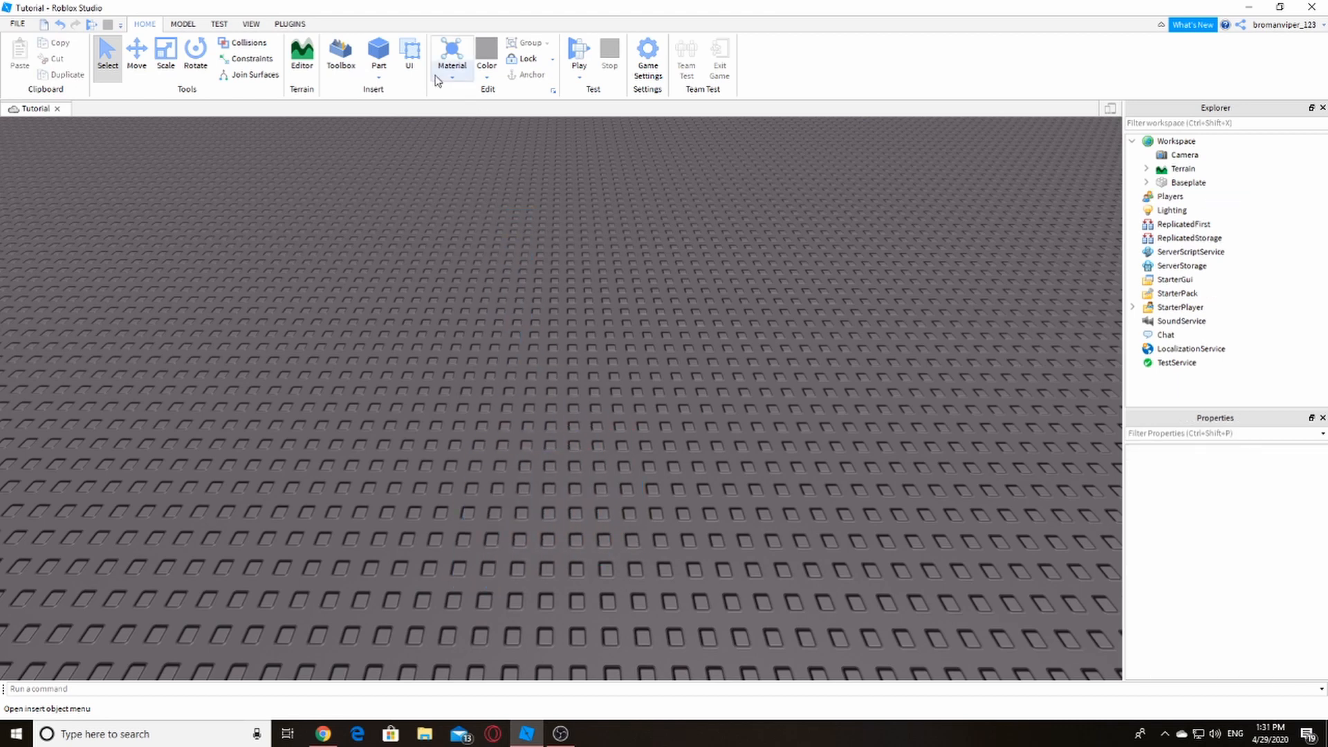
# Step: Insert a Block part and move it across the baseplate
pyautogui.click(380, 84)
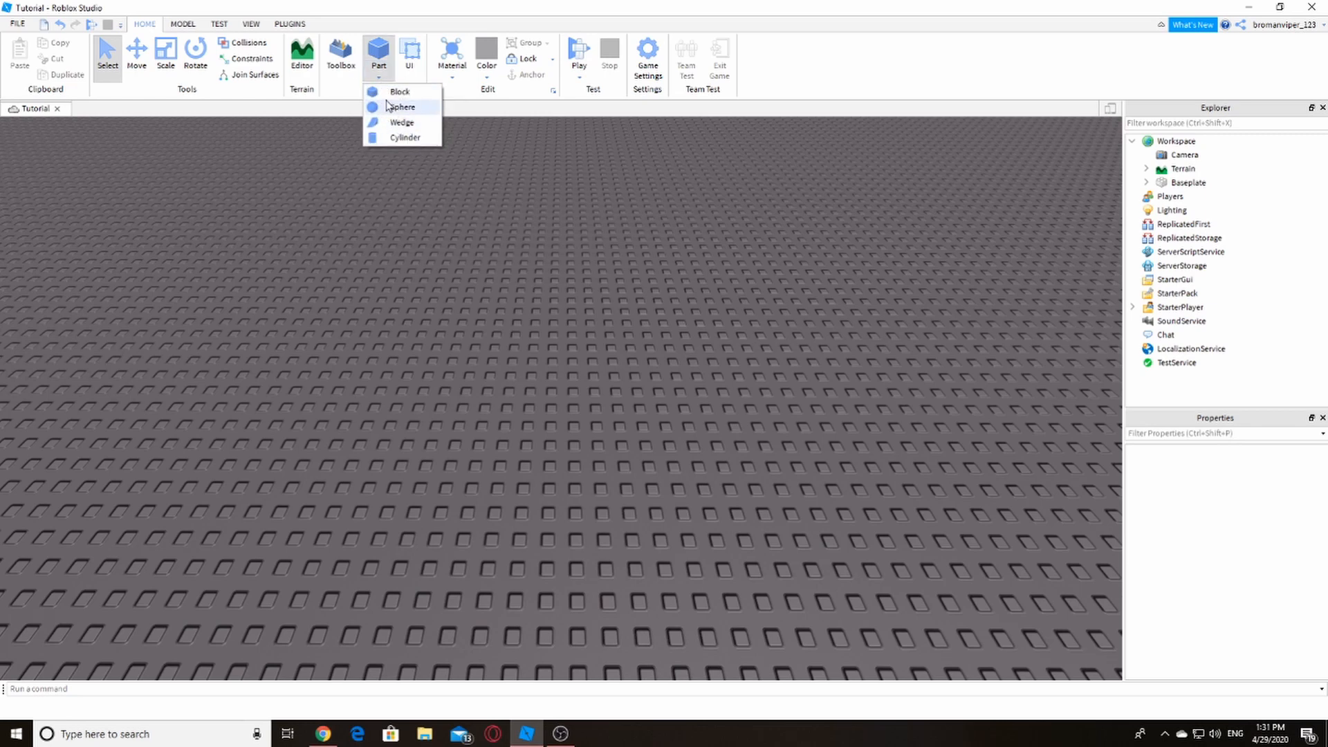
pyautogui.click(403, 98)
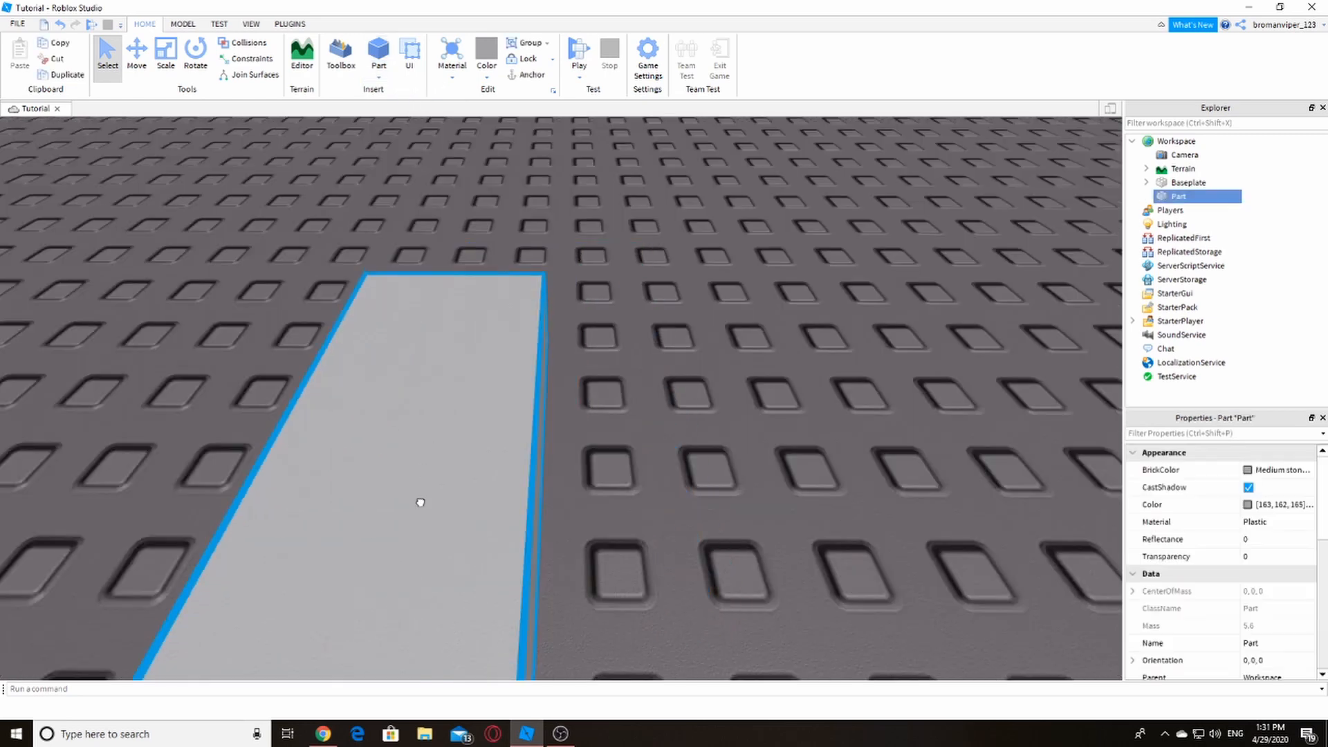
pyautogui.moveTo(421, 503); pyautogui.dragTo(580, 507)
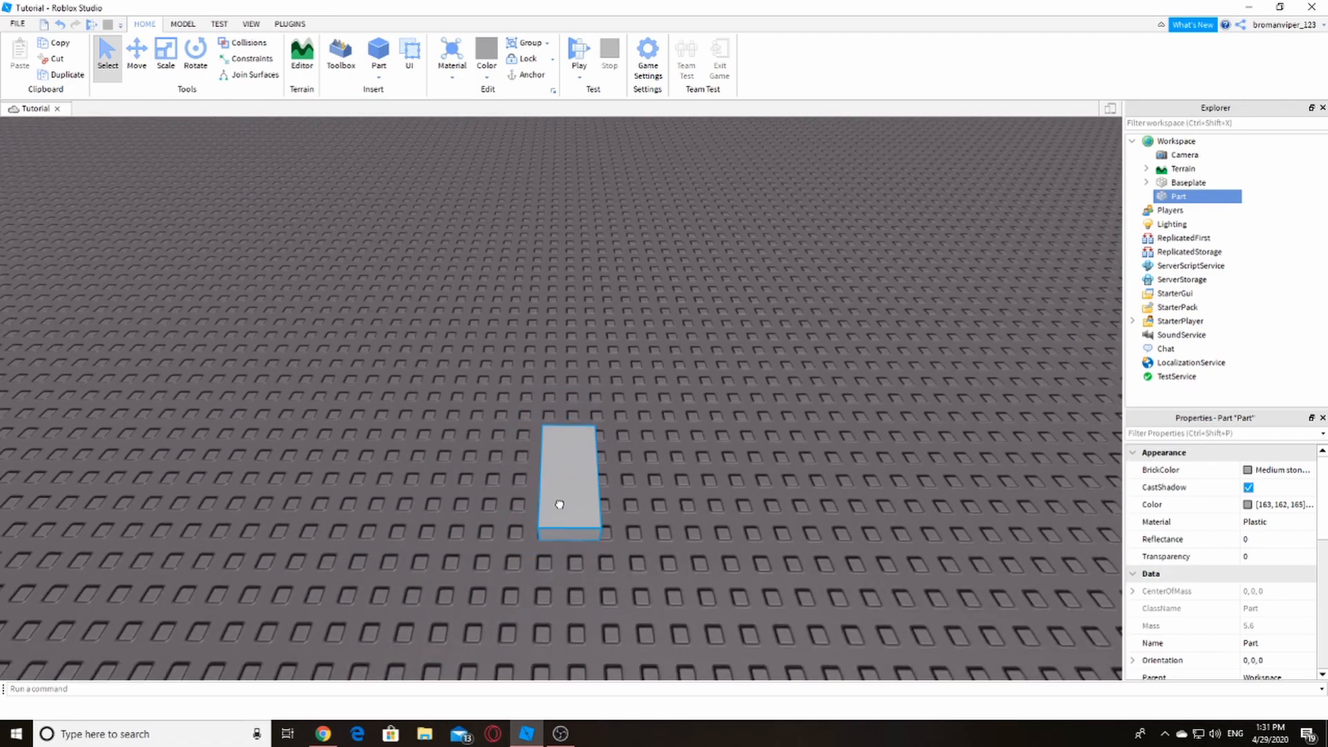
# Step: Deselect the block and examine it from several angles, both close up and from farther away
pyautogui.moveTo(649, 472); pyautogui.dragTo(648, 472, button='right')
pyautogui.click(649, 472)
pyautogui.scroll(4, 649, 472)
pyautogui.scroll(-5, 648, 472)
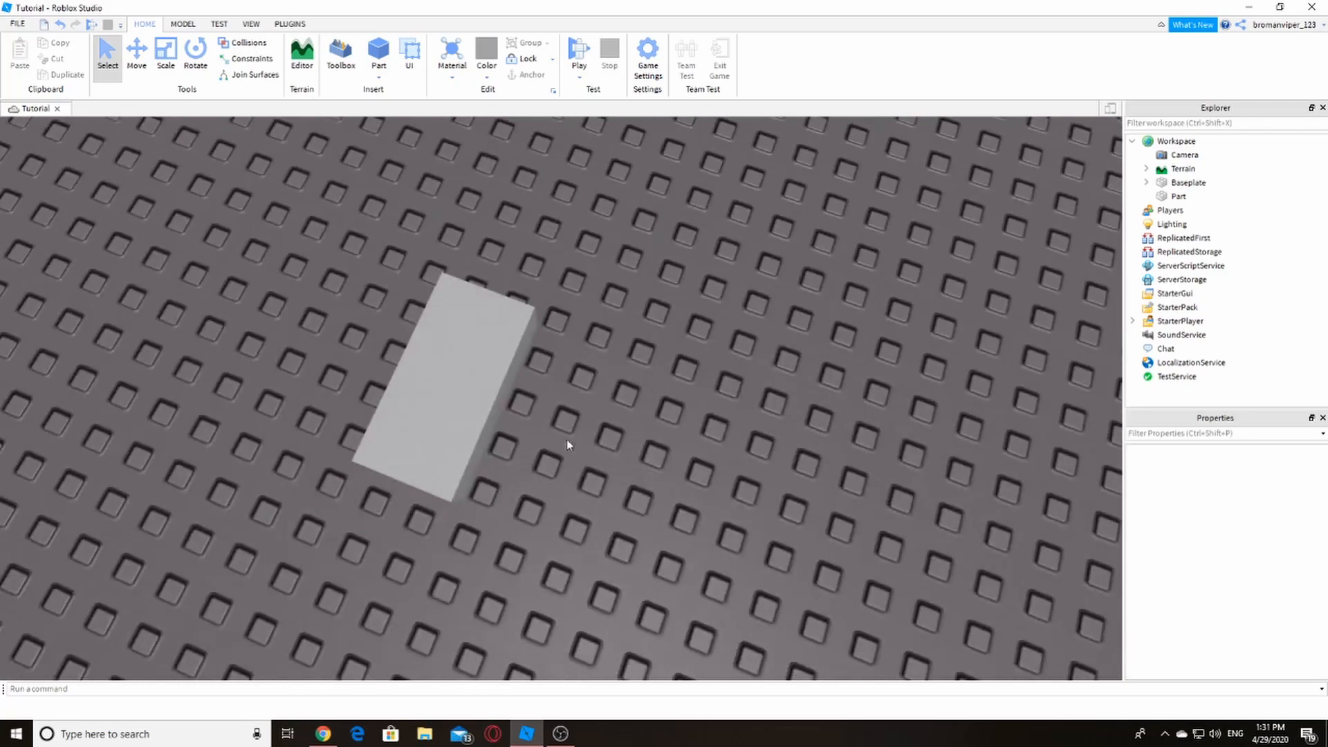
pyautogui.scroll(5, 577, 384)
pyautogui.moveTo(578, 389)
pyautogui.mouseDown(button='right')
pyautogui.moveTo(628, 455)
pyautogui.moveTo(620, 419)
pyautogui.moveTo(587, 405)
pyautogui.mouseUp(button='right')
pyautogui.scroll(-4, 612, 412)
pyautogui.scroll(4, 587, 405)
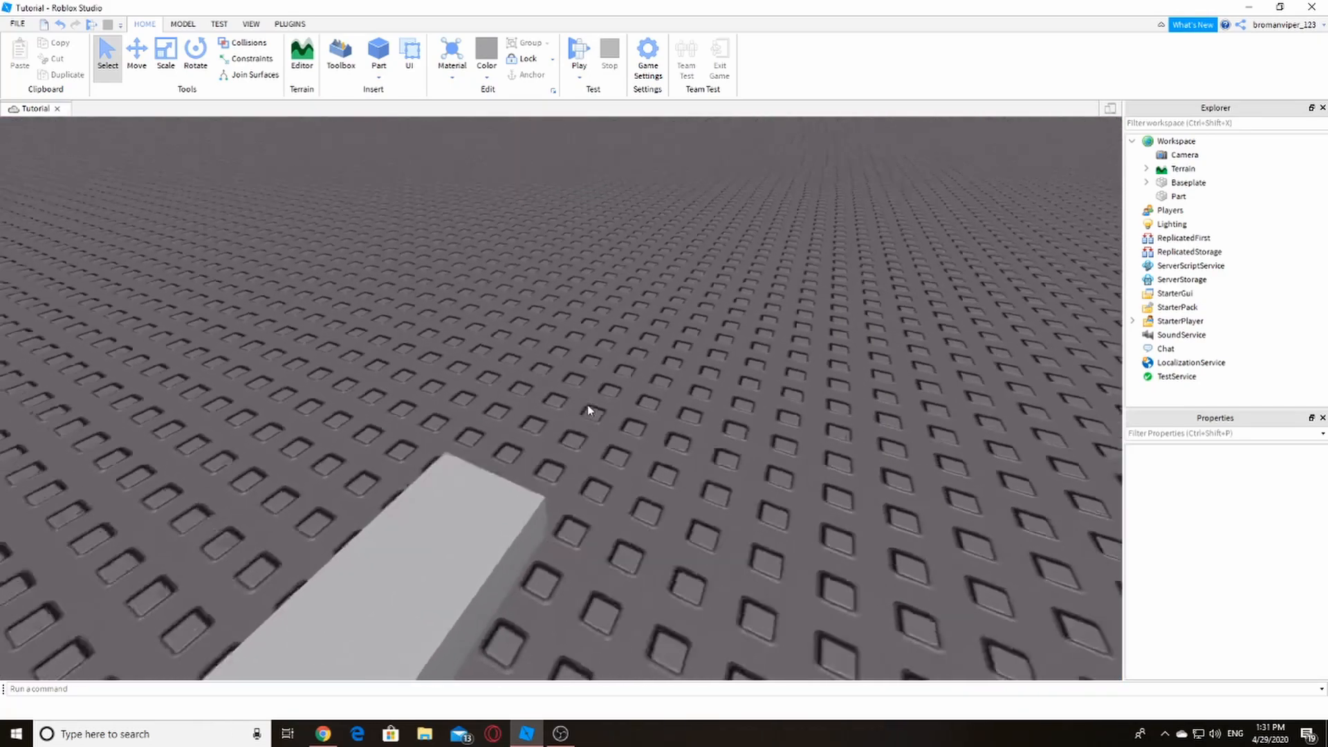
pyautogui.scroll(-6, 588, 405)
# Step: Reopen the Toolbox and switch it from the My Models inventory to the marketplace Models
pyautogui.click(260, 24)
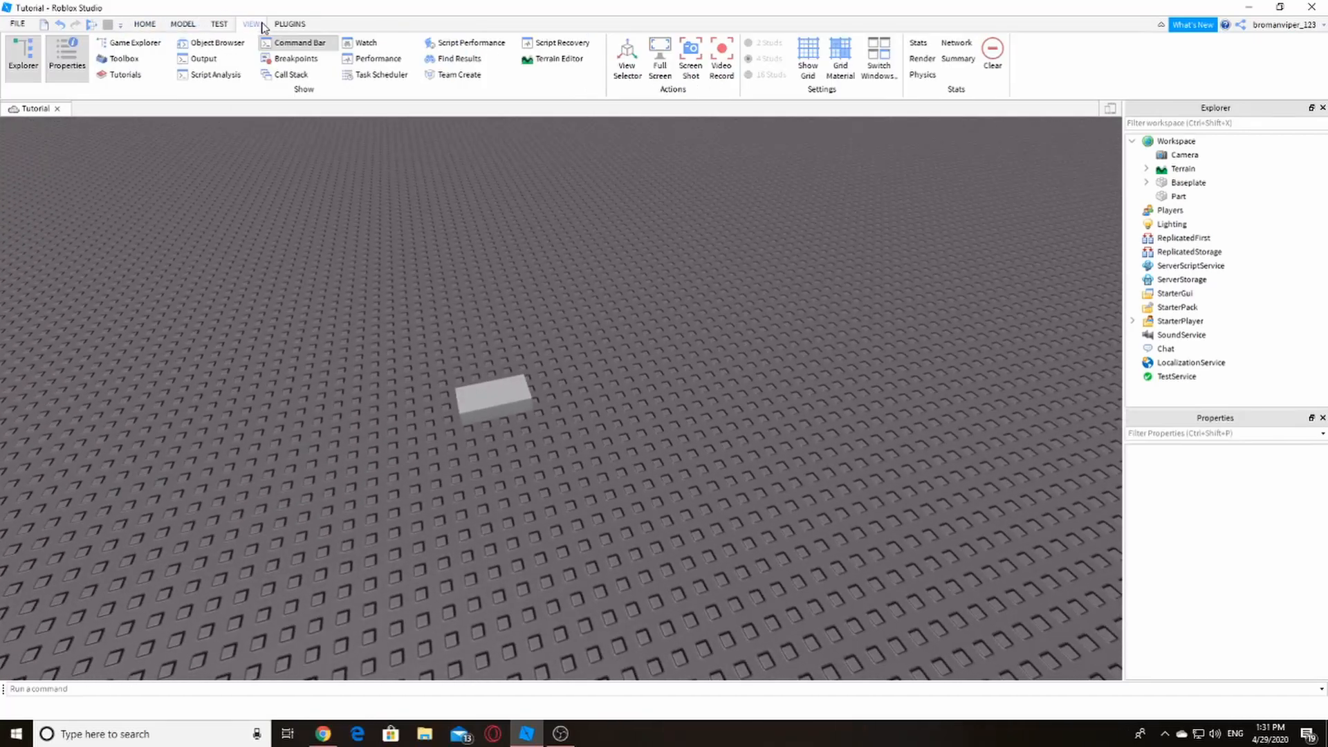
pyautogui.click(125, 60)
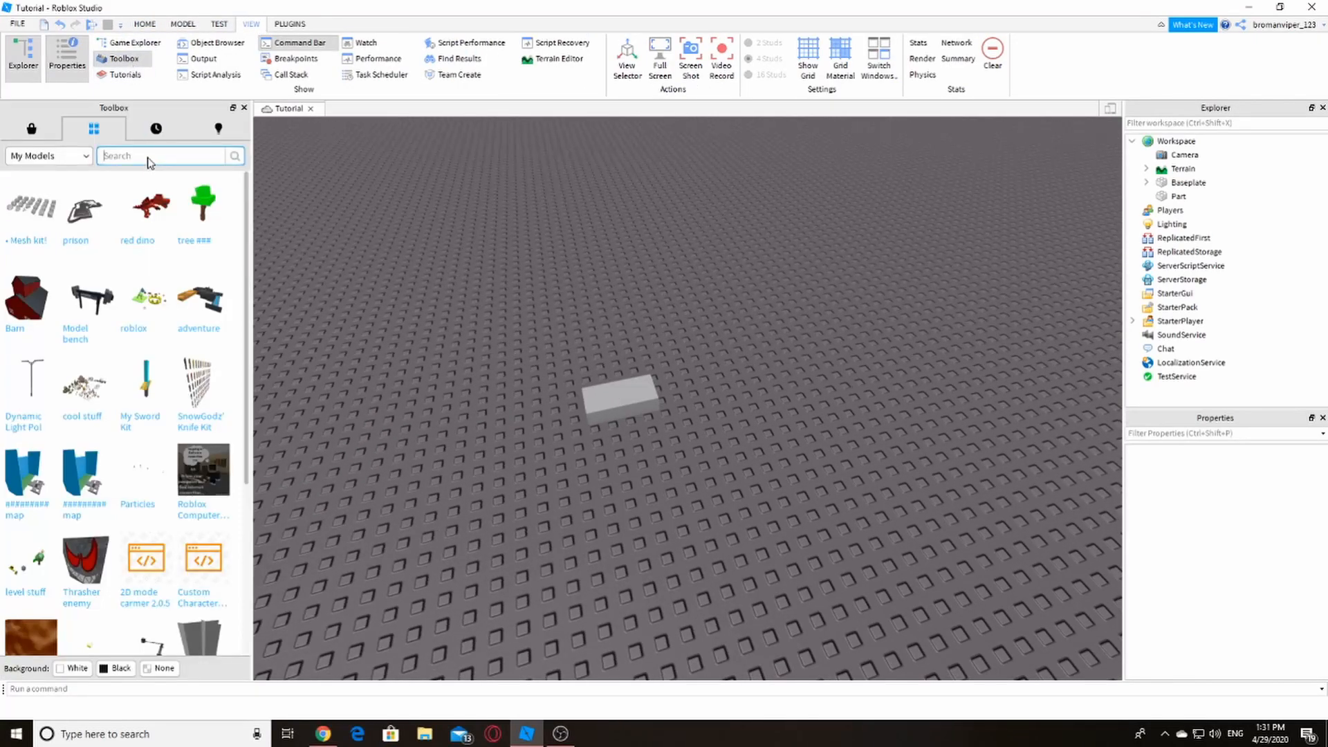
pyautogui.click(48, 156)
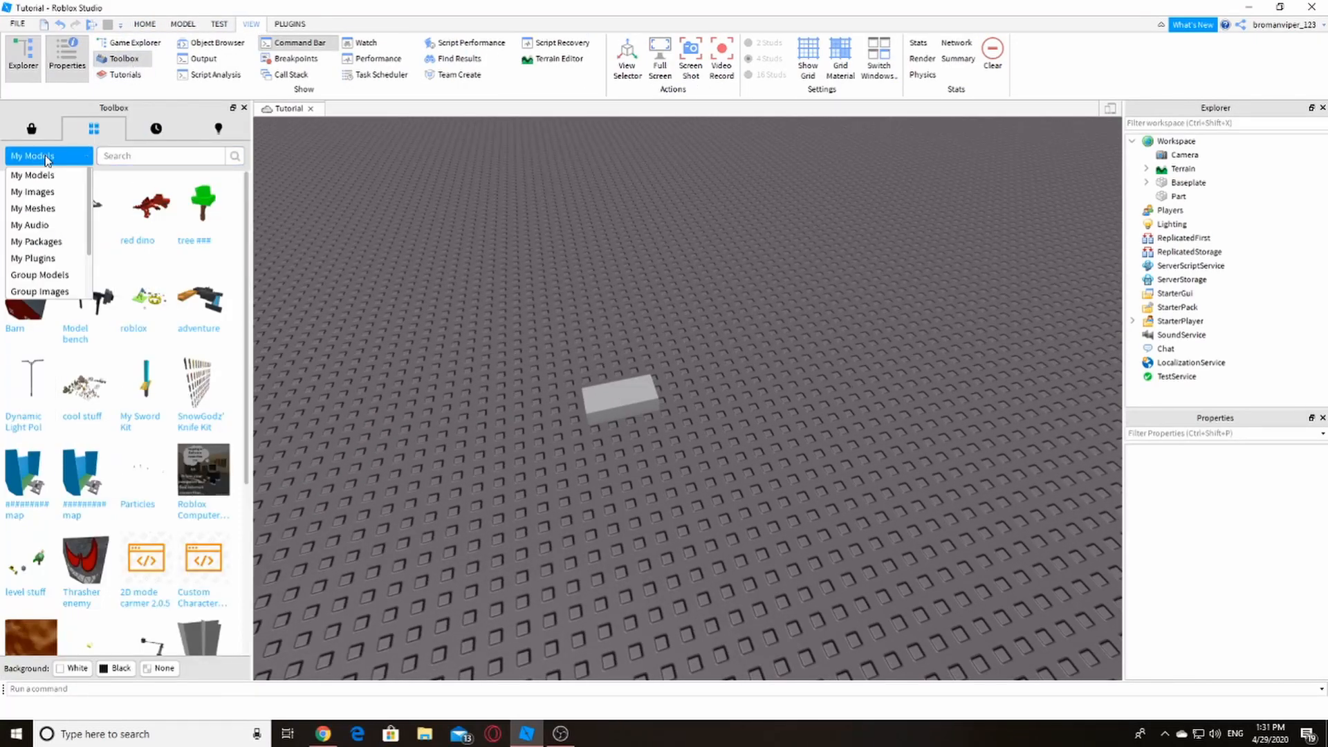
pyautogui.click(31, 129)
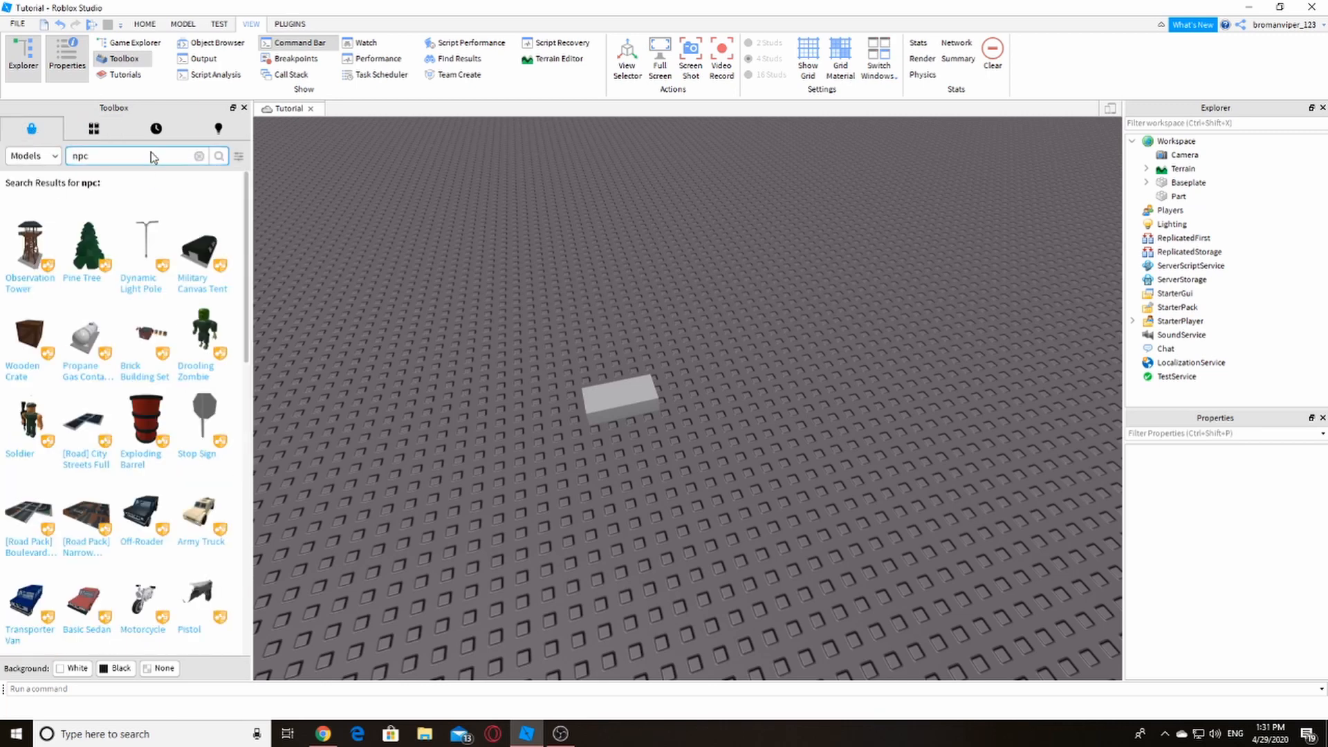
# Step: Search the models for "npc", insert the yellow-and-blue NPC and place it beside the block
pyautogui.press('Return')
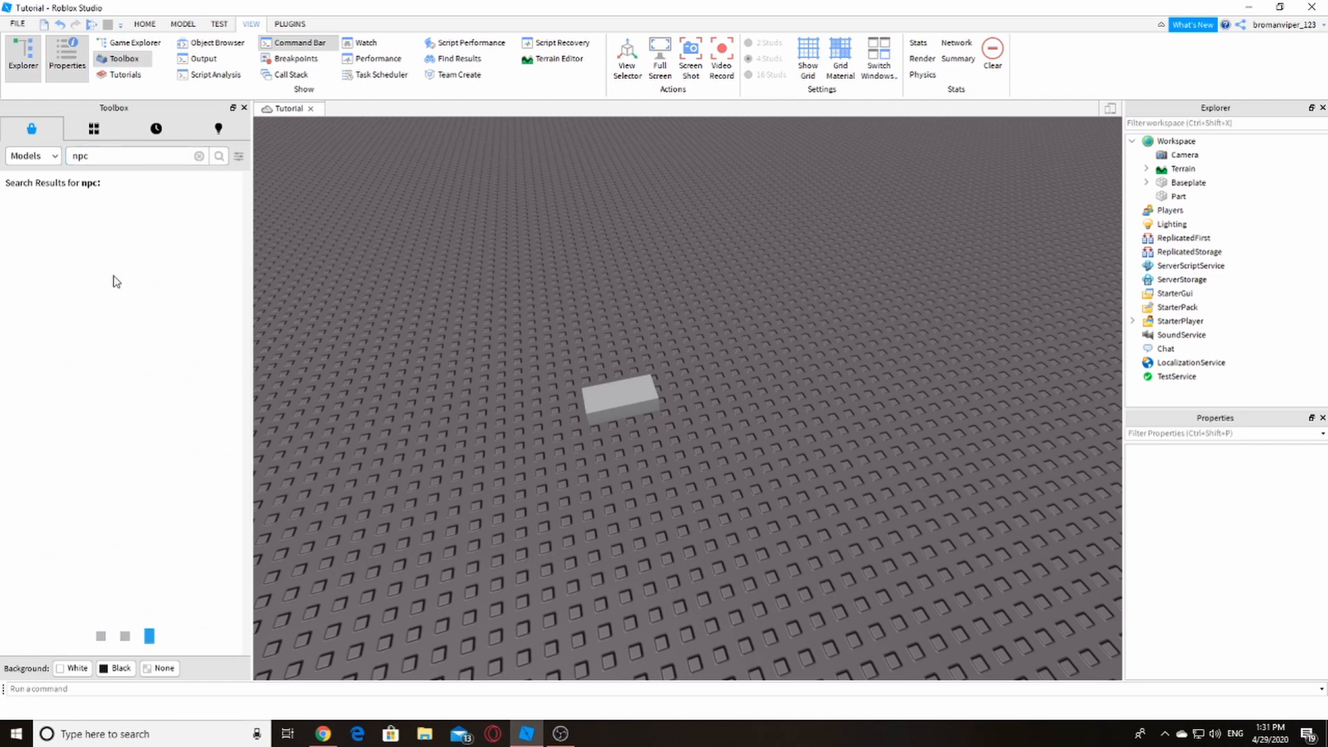
pyautogui.moveTo(554, 309); pyautogui.dragTo(555, 308, button='right')
pyautogui.moveTo(615, 418); pyautogui.dragTo(420, 310)
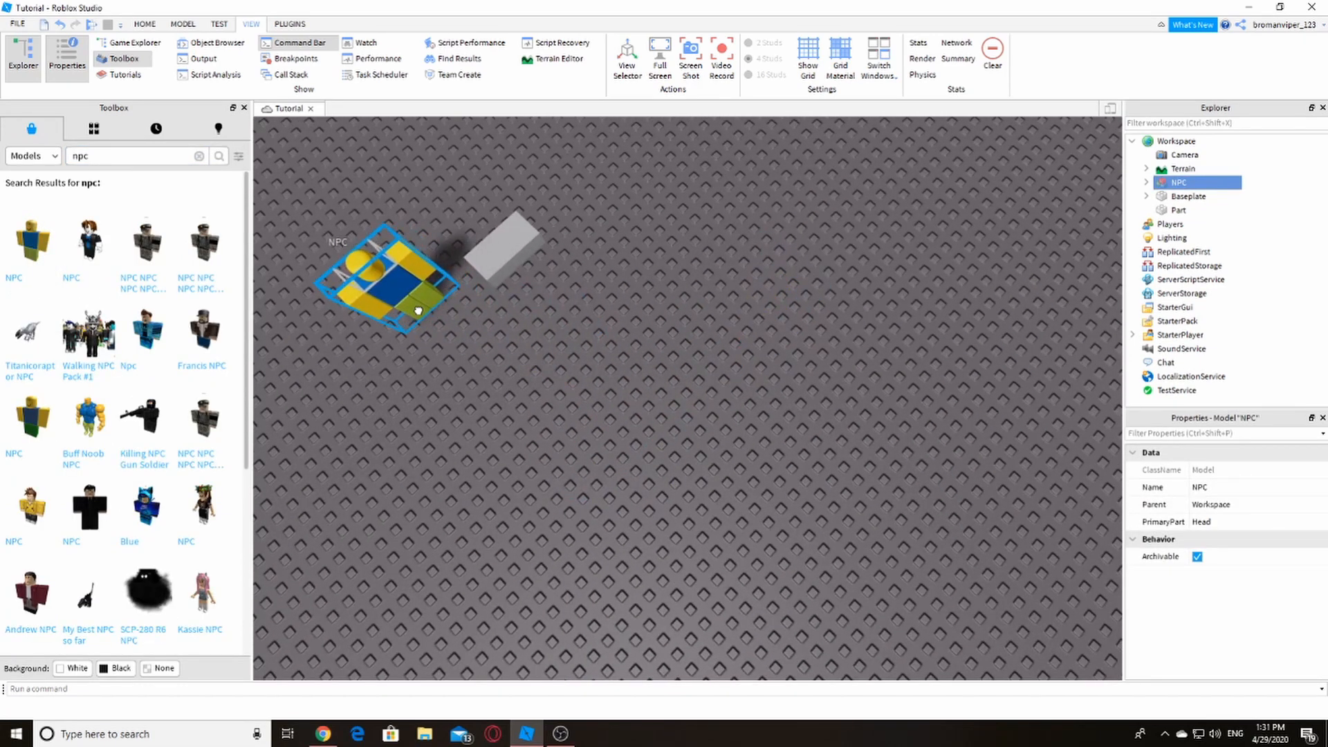
# Step: Deselect the NPC and move the block across the baseplate to a new spot beside it
pyautogui.moveTo(445, 341); pyautogui.dragTo(446, 344, button='right')
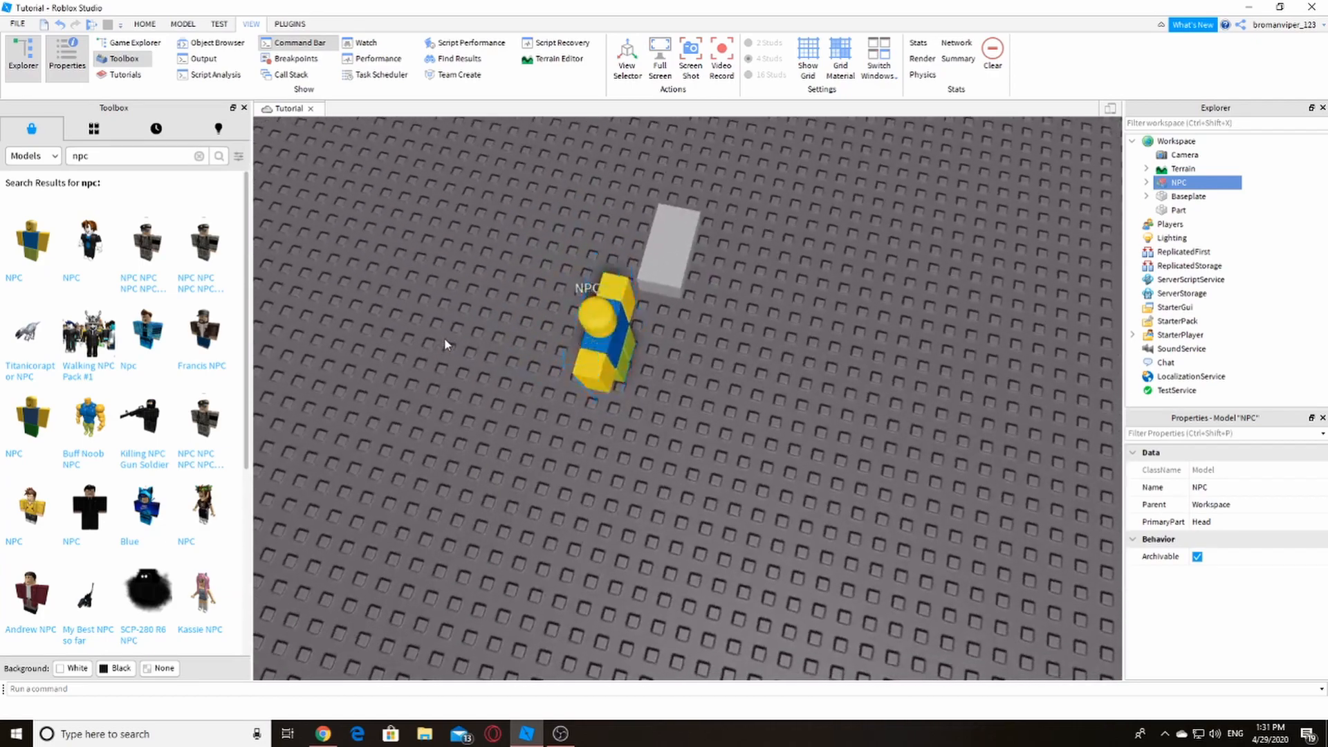
pyautogui.click(446, 345)
pyautogui.click(614, 356)
pyautogui.scroll(6, 615, 356)
pyautogui.moveTo(614, 356); pyautogui.dragTo(614, 356, button='right')
pyautogui.scroll(-7, 615, 356)
pyautogui.moveTo(708, 413); pyautogui.dragTo(602, 460)
# Step: Locate the block's Size property, reposition the block near the NPC's feet and examine its dimensions from several angles
pyautogui.moveTo(631, 544); pyautogui.dragTo(631, 544, button='right')
pyautogui.scroll(-1, 1278, 531)
pyautogui.scroll(-3, 1279, 531)
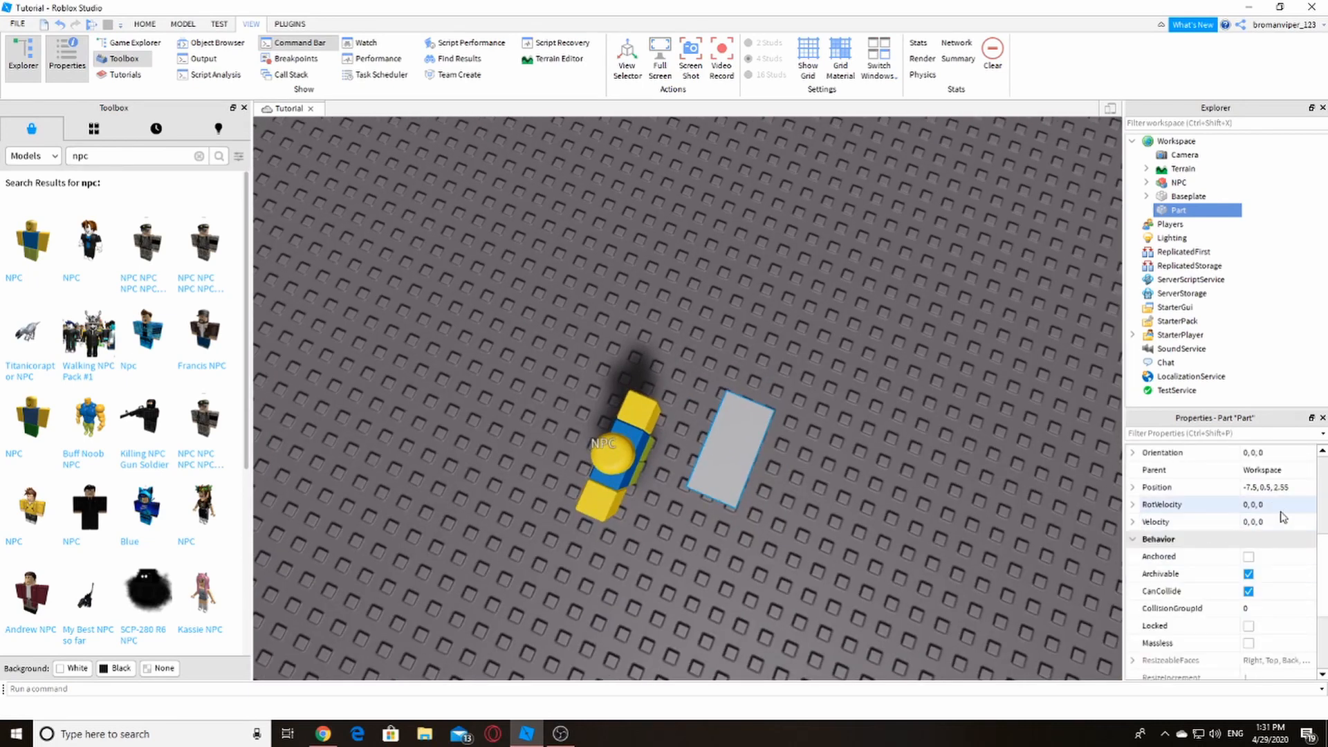
pyautogui.scroll(-3, 1281, 517)
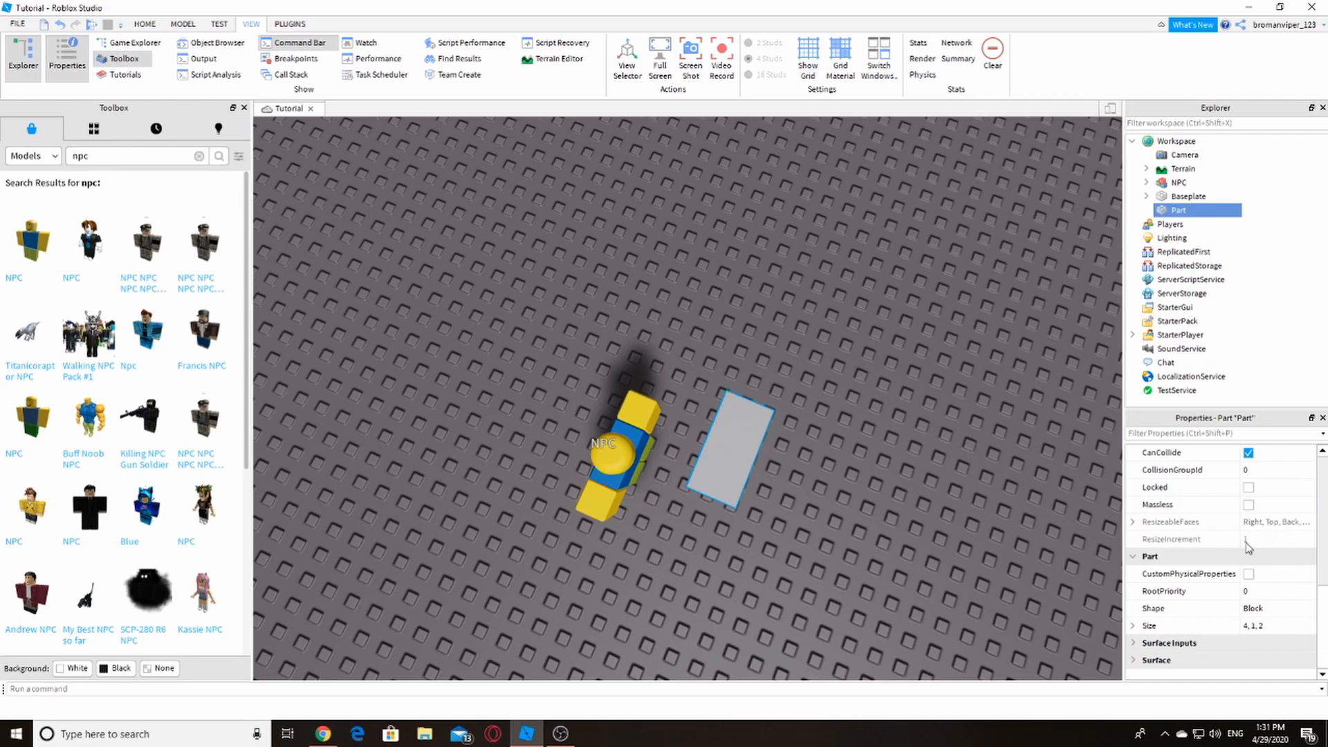
pyautogui.moveTo(932, 514); pyautogui.dragTo(933, 514, button='right')
pyautogui.moveTo(780, 395); pyautogui.dragTo(684, 385)
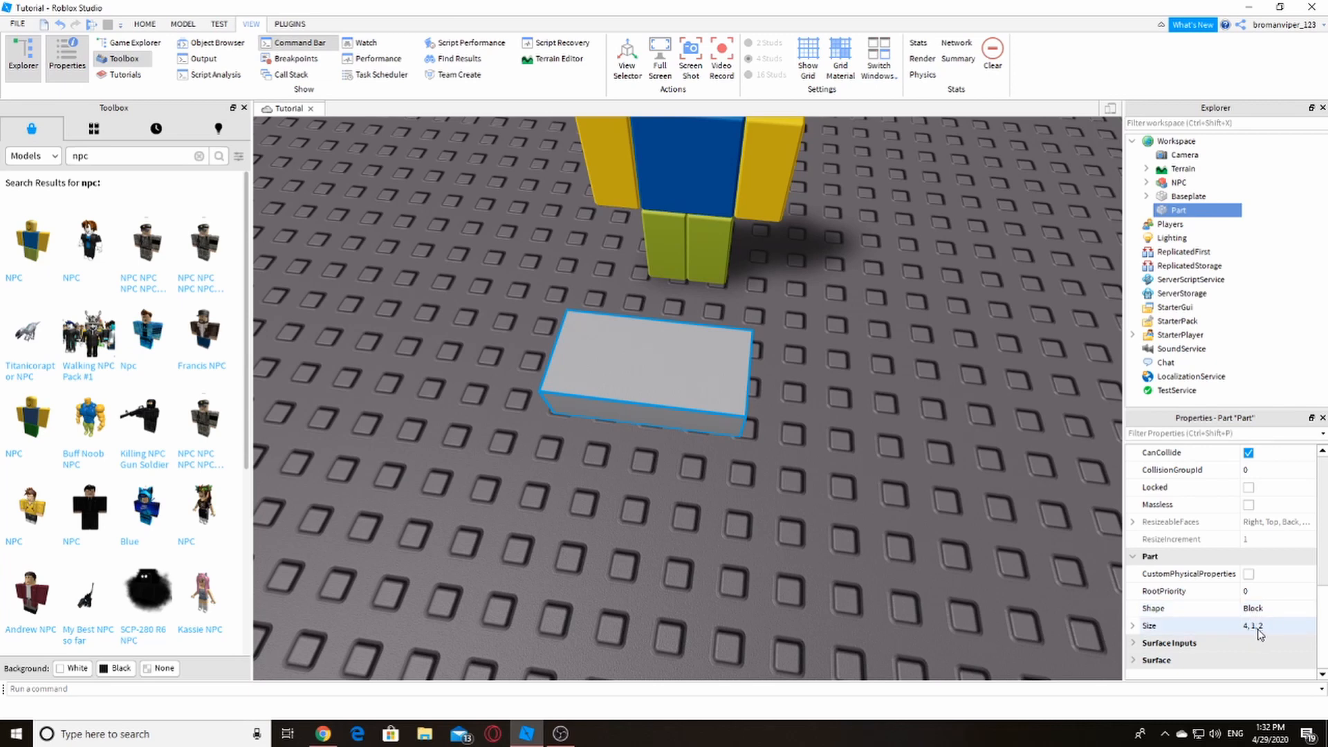
pyautogui.moveTo(841, 550); pyautogui.dragTo(824, 531, button='right')
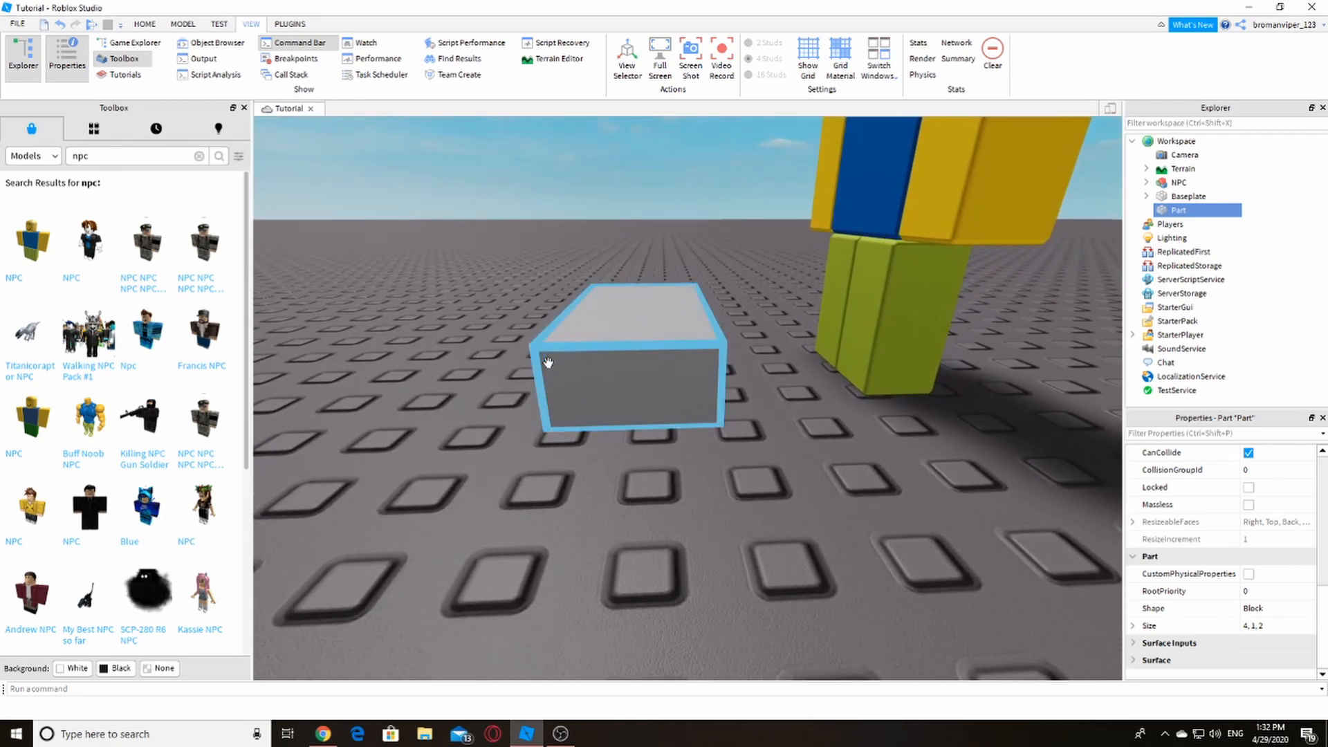
pyautogui.moveTo(548, 364); pyautogui.dragTo(674, 437, button='right')
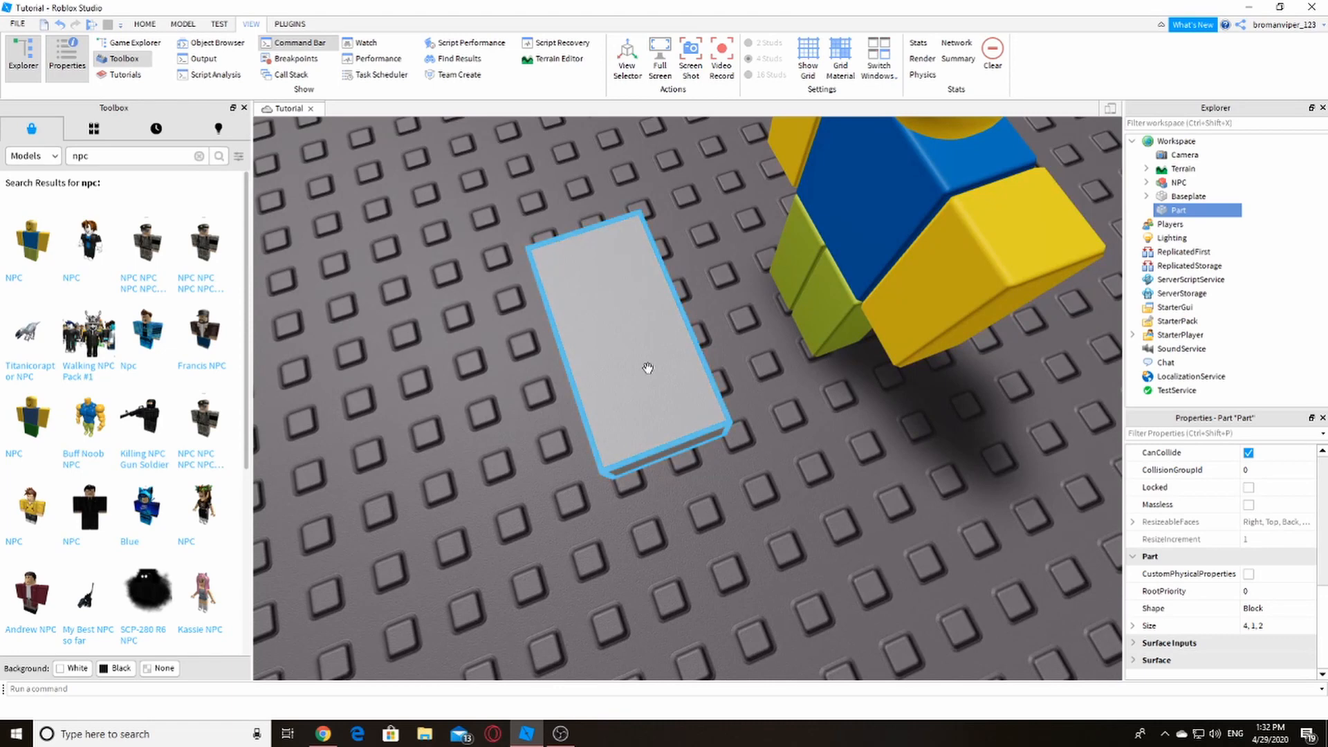
# Step: Slide the block around the baseplate and place it farther away from the NPC
pyautogui.moveTo(643, 360); pyautogui.dragTo(585, 381)
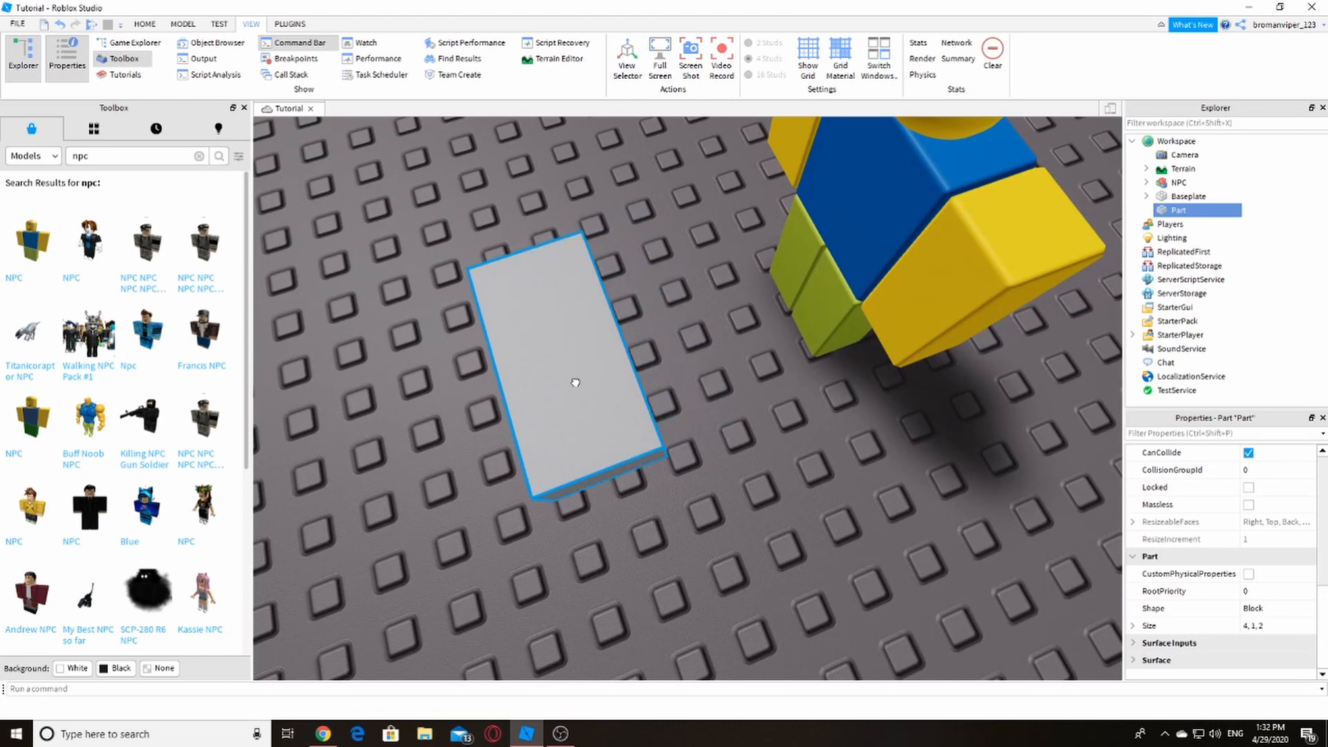
pyautogui.scroll(-5, 279, 155)
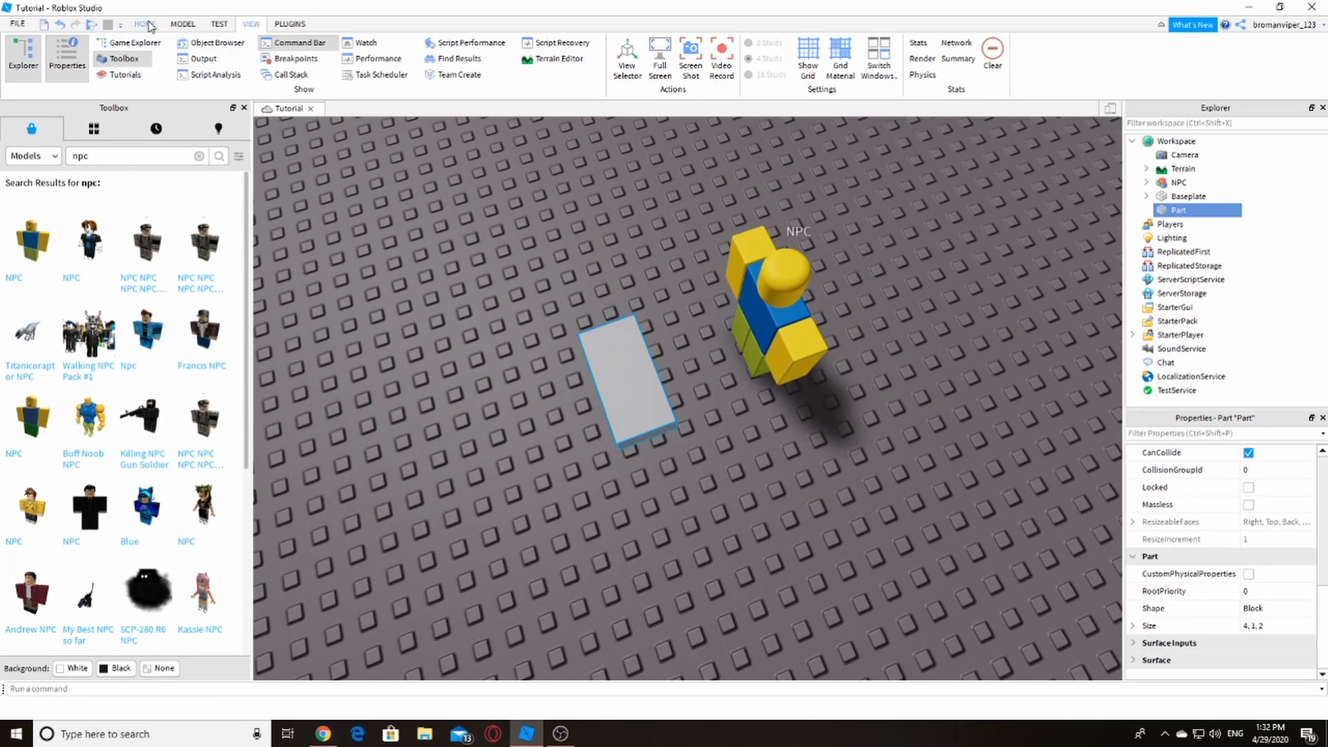
pyautogui.click(145, 24)
pyautogui.scroll(3, 554, 356)
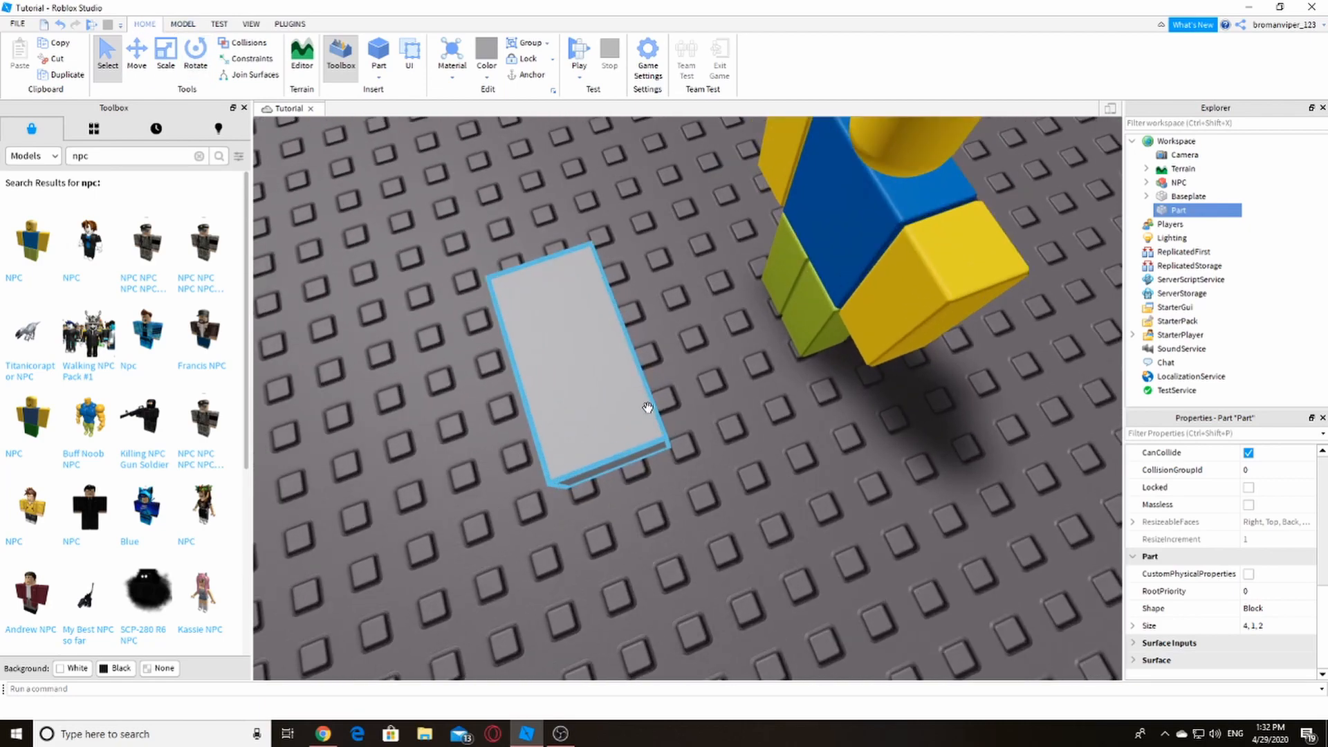
pyautogui.moveTo(646, 406); pyautogui.dragTo(585, 388)
pyautogui.scroll(-3, 692, 449)
pyautogui.click(803, 509)
pyautogui.scroll(3, 802, 509)
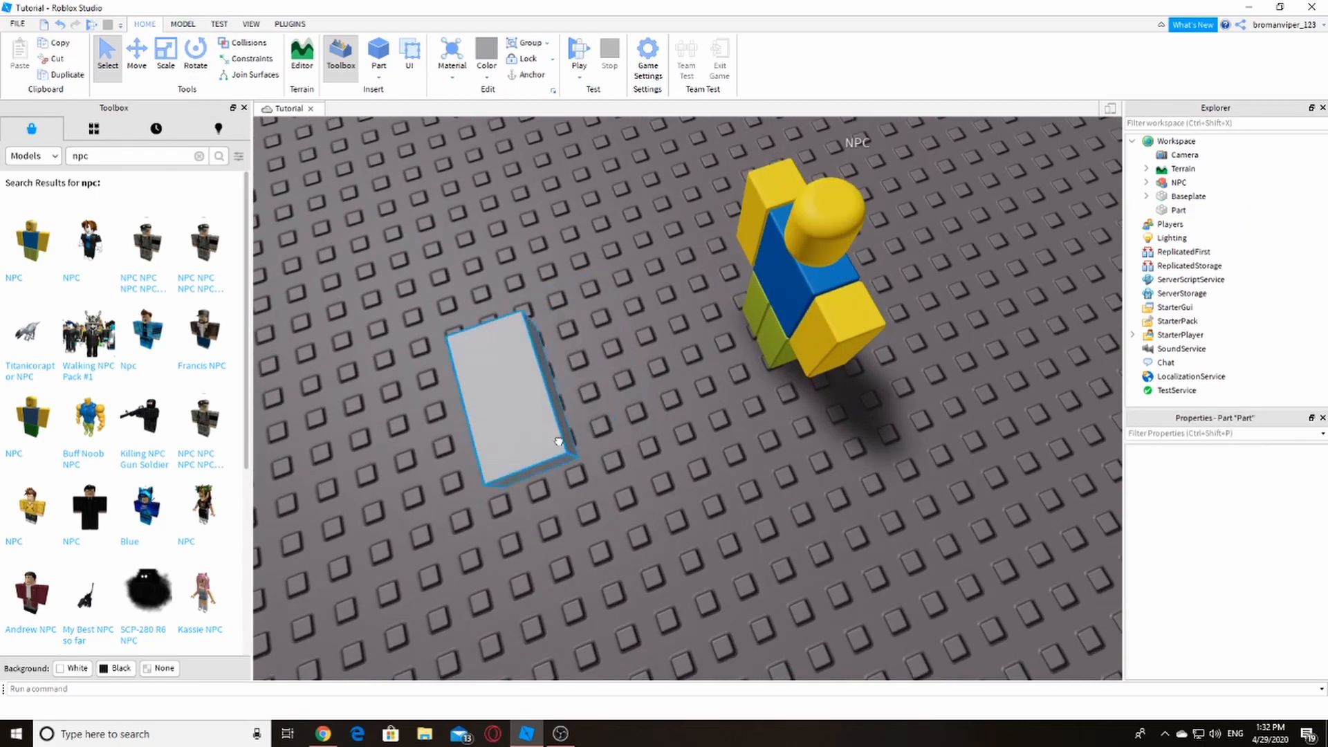
pyautogui.moveTo(512, 410); pyautogui.dragTo(675, 427)
pyautogui.click(801, 520)
pyautogui.moveTo(800, 520); pyautogui.dragTo(803, 484, button='right')
pyautogui.moveTo(802, 415); pyautogui.dragTo(504, 433)
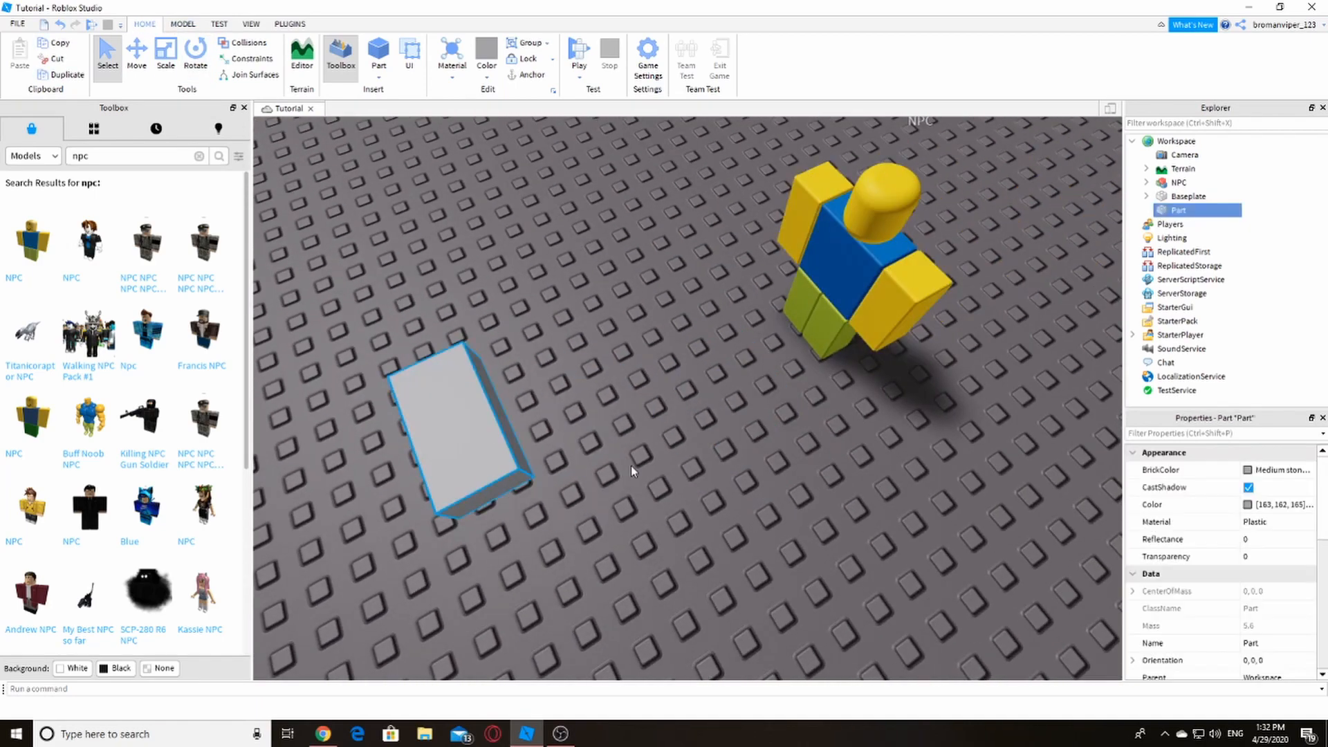
# Step: Set the block's Size to 6, 7, 8
pyautogui.click(631, 466)
pyautogui.press('a')
pyautogui.click(616, 454)
pyautogui.press('a')
pyautogui.scroll(-7, 1263, 591)
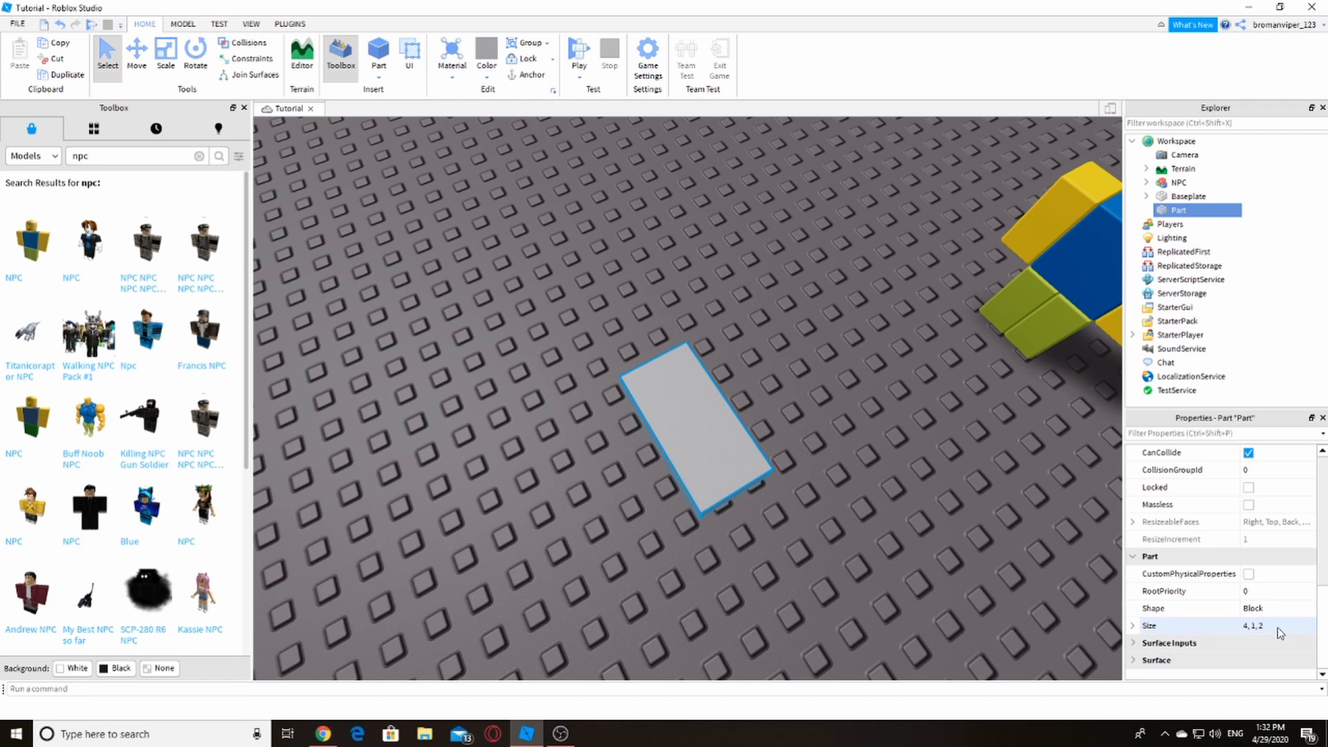
pyautogui.click(1276, 627)
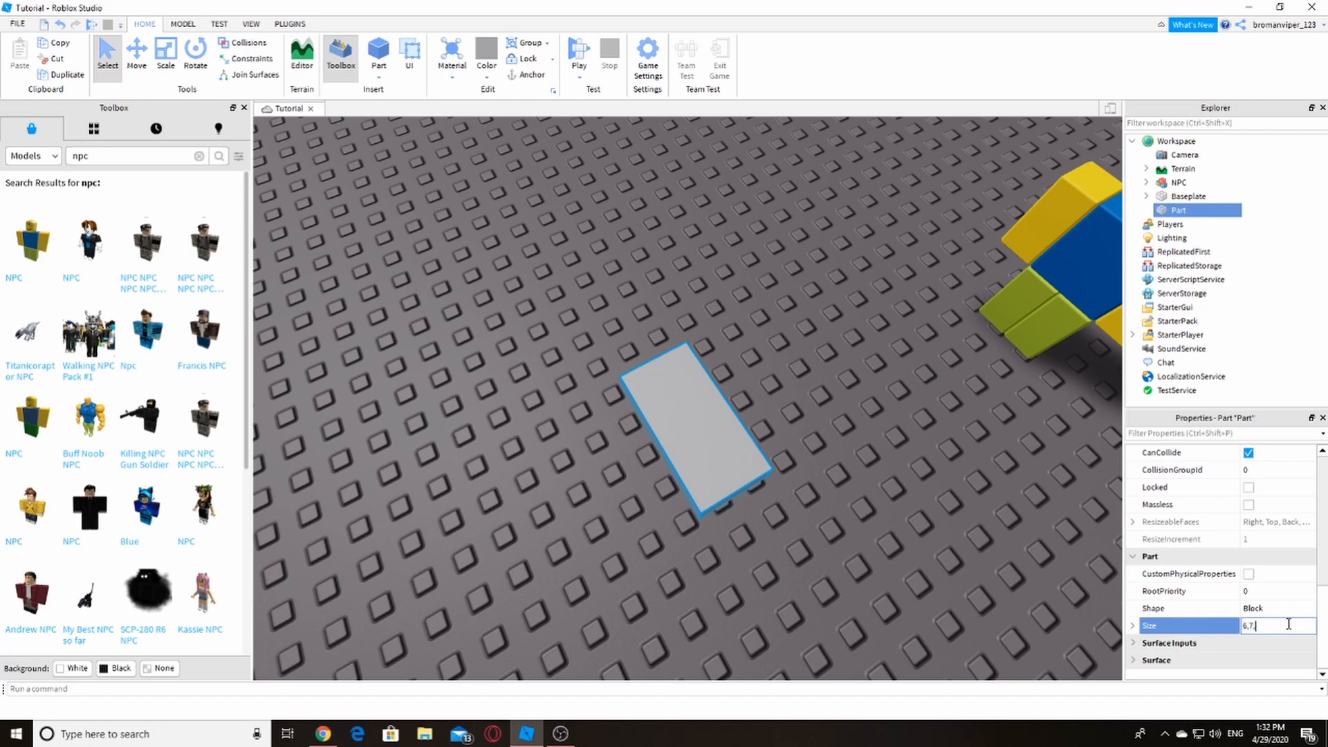
pyautogui.press('Return')
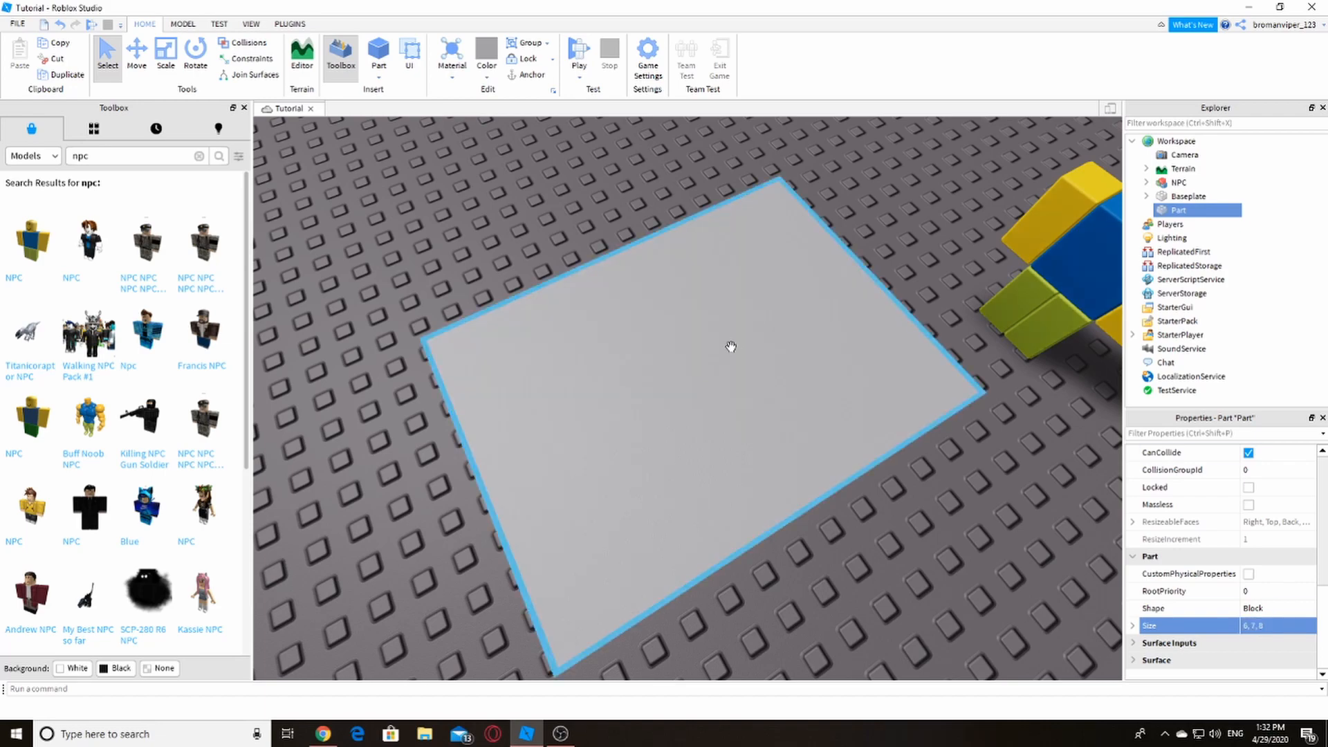
# Step: Examine the enlarged block up close and from afar, and shift it slightly on the baseplate
pyautogui.scroll(3, 733, 335)
pyautogui.scroll(-8, 741, 325)
pyautogui.scroll(4, 742, 325)
pyautogui.scroll(3, 687, 403)
pyautogui.moveTo(740, 325); pyautogui.dragTo(714, 408, button='right')
pyautogui.scroll(-5, 705, 401)
pyautogui.click(707, 400)
pyautogui.click(678, 421)
pyautogui.moveTo(678, 422); pyautogui.dragTo(650, 453)
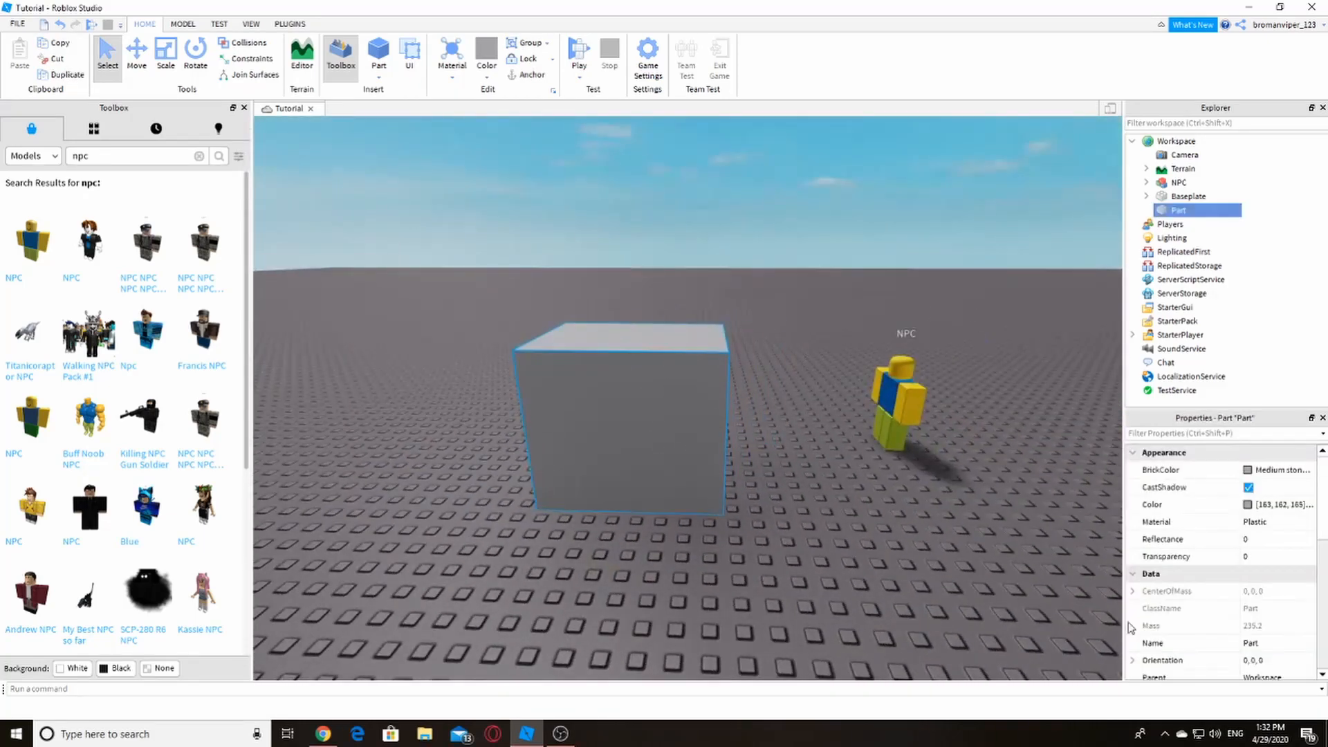
# Step: Check the enlarged block's properties and move the block farther away from the NPC
pyautogui.scroll(-6, 1245, 608)
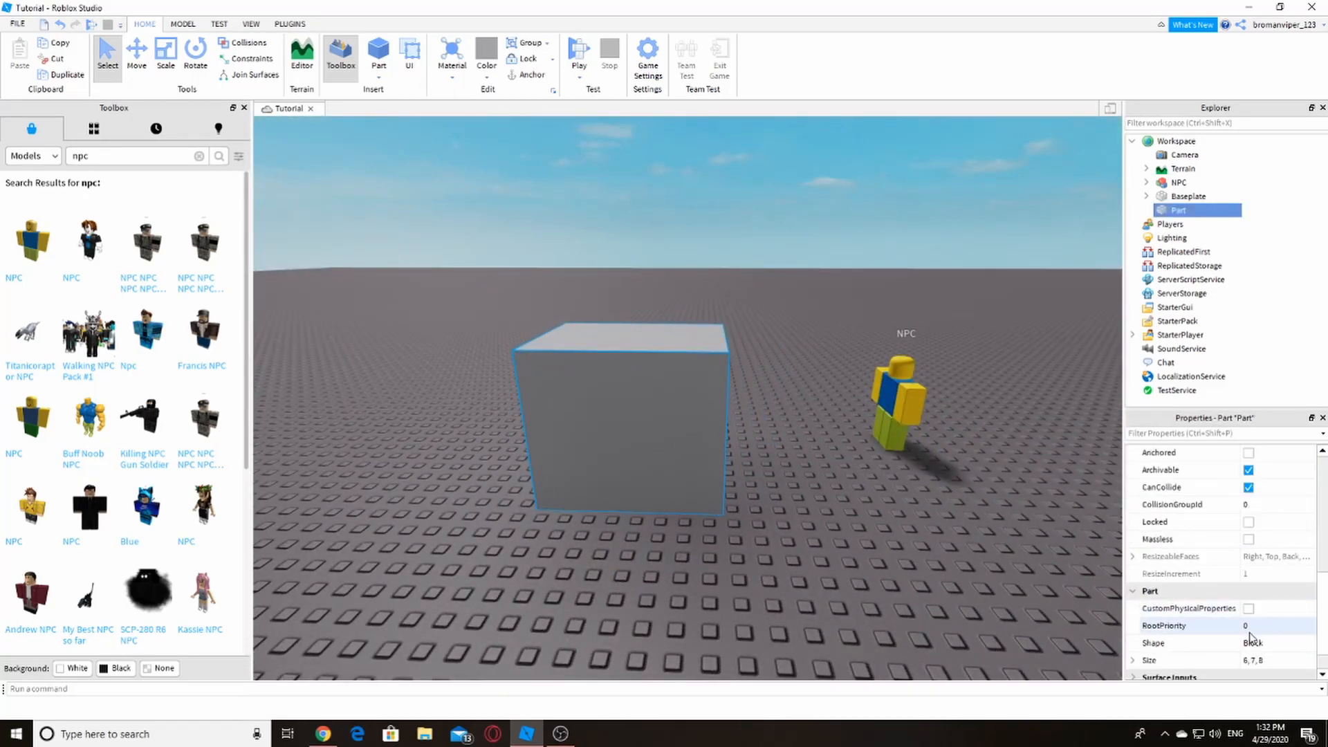
pyautogui.scroll(1, 1245, 630)
pyautogui.moveTo(599, 504); pyautogui.dragTo(596, 525, button='right')
pyautogui.scroll(-3, 596, 526)
pyautogui.moveTo(617, 408); pyautogui.dragTo(654, 583)
pyautogui.scroll(5, 654, 583)
pyautogui.scroll(-6, 648, 581)
pyautogui.click(646, 585)
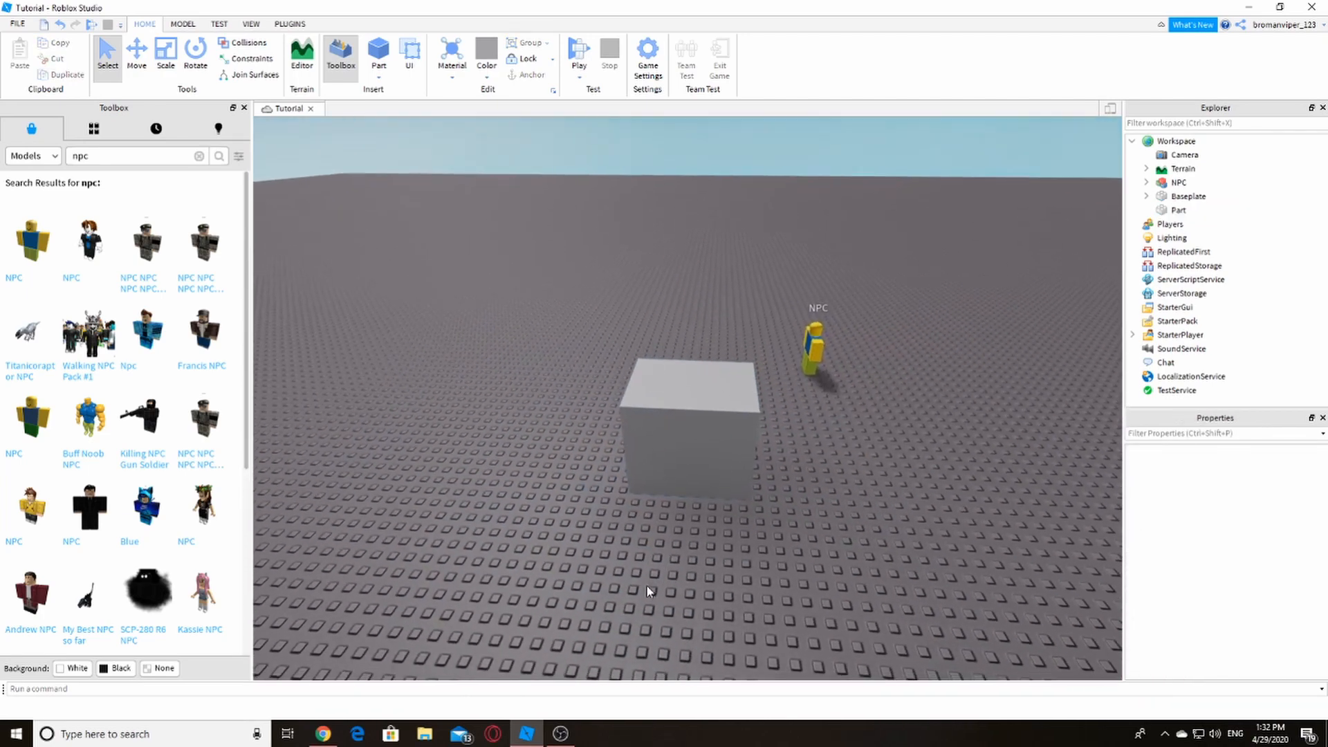
pyautogui.scroll(4, 646, 586)
pyautogui.click(648, 555)
pyautogui.scroll(-5, 644, 558)
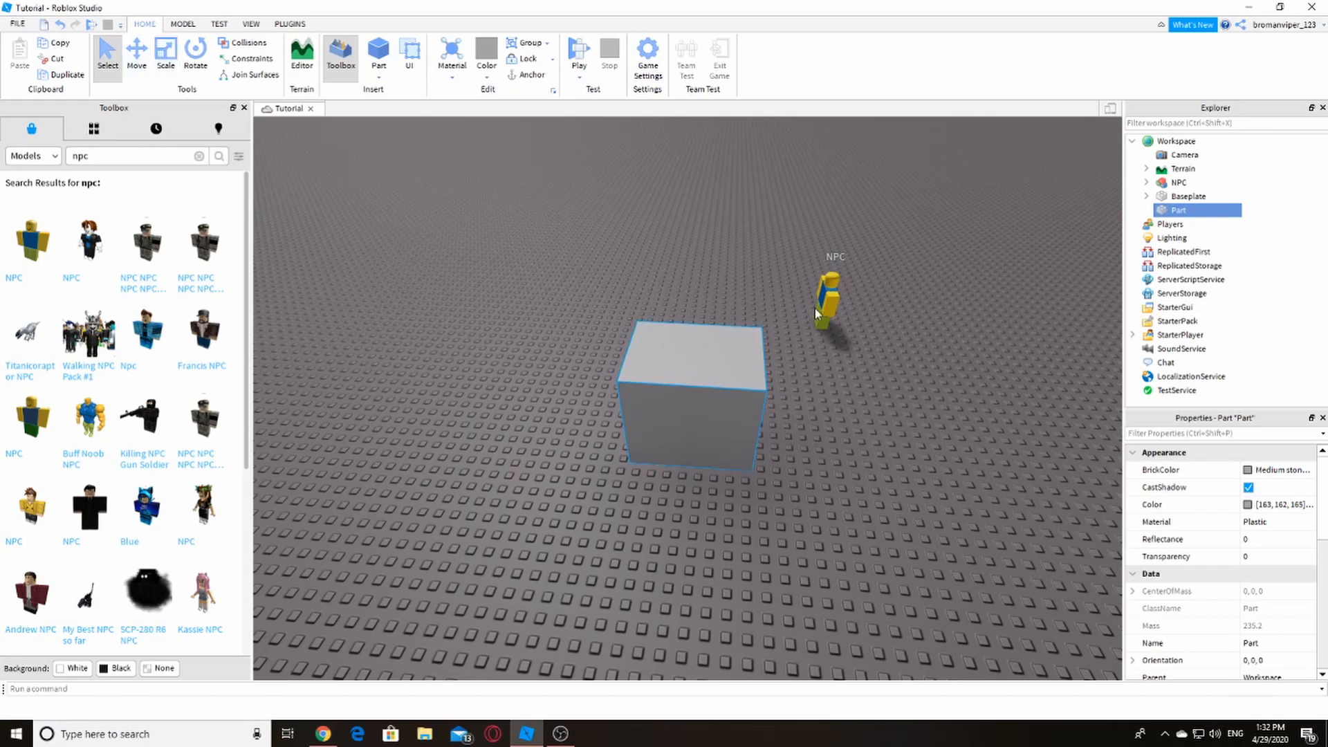
# Step: Try to select the block and the NPC together with a selection box
pyautogui.moveTo(817, 315); pyautogui.dragTo(592, 209)
pyautogui.moveTo(613, 212); pyautogui.dragTo(593, 209, button='right')
pyautogui.scroll(-5, 593, 209)
pyautogui.moveTo(592, 209); pyautogui.dragTo(815, 380)
pyautogui.click(794, 440)
# Step: Select the NPC and focus the camera on it
pyautogui.scroll(10, 763, 332)
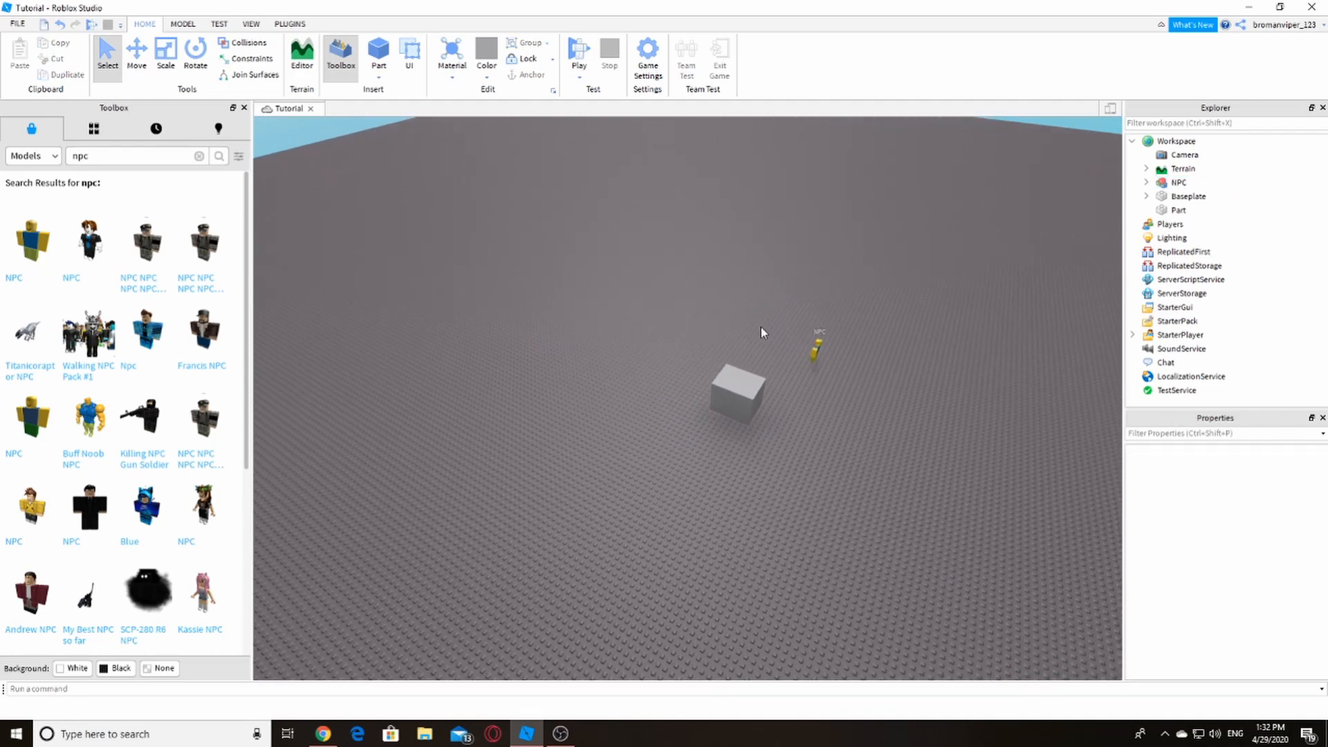
pyautogui.click(802, 346)
pyautogui.click(932, 444)
pyautogui.moveTo(931, 444); pyautogui.dragTo(841, 370, button='right')
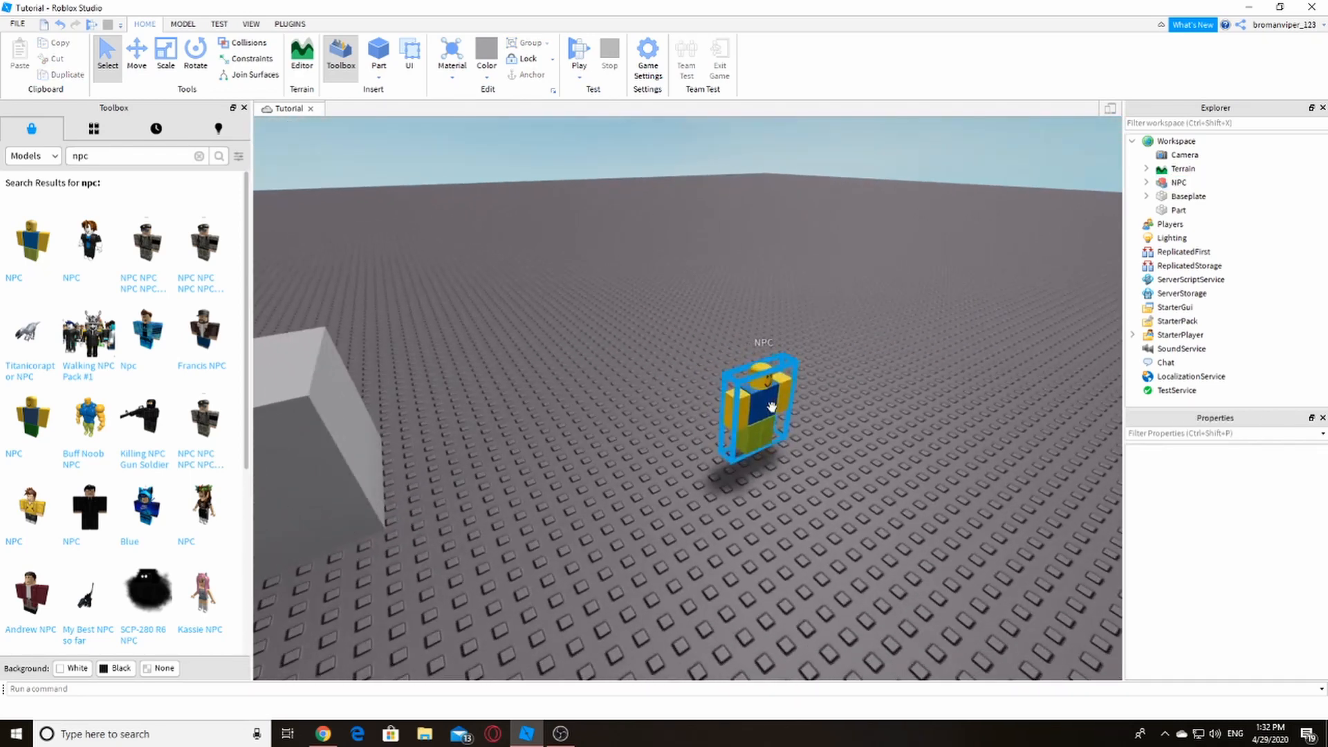
pyautogui.click(771, 406)
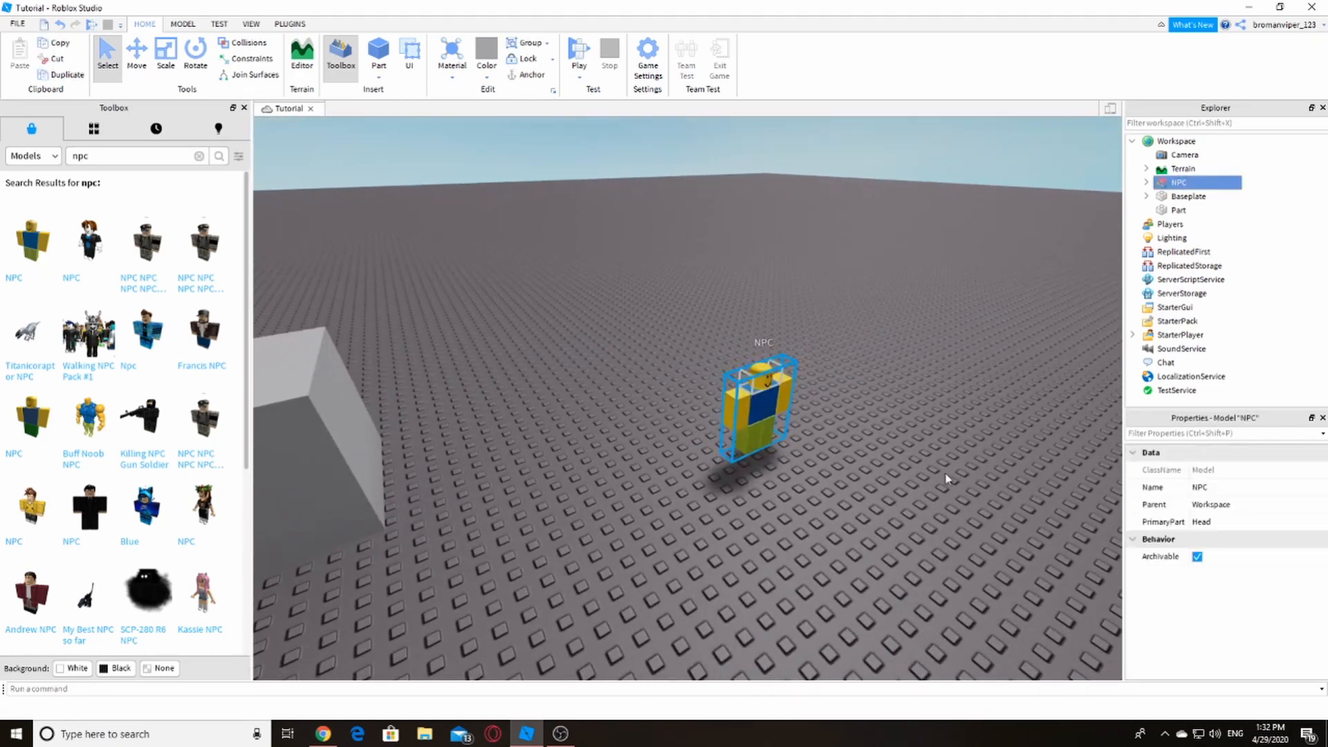
pyautogui.press('f')
pyautogui.scroll(-6, 812, 499)
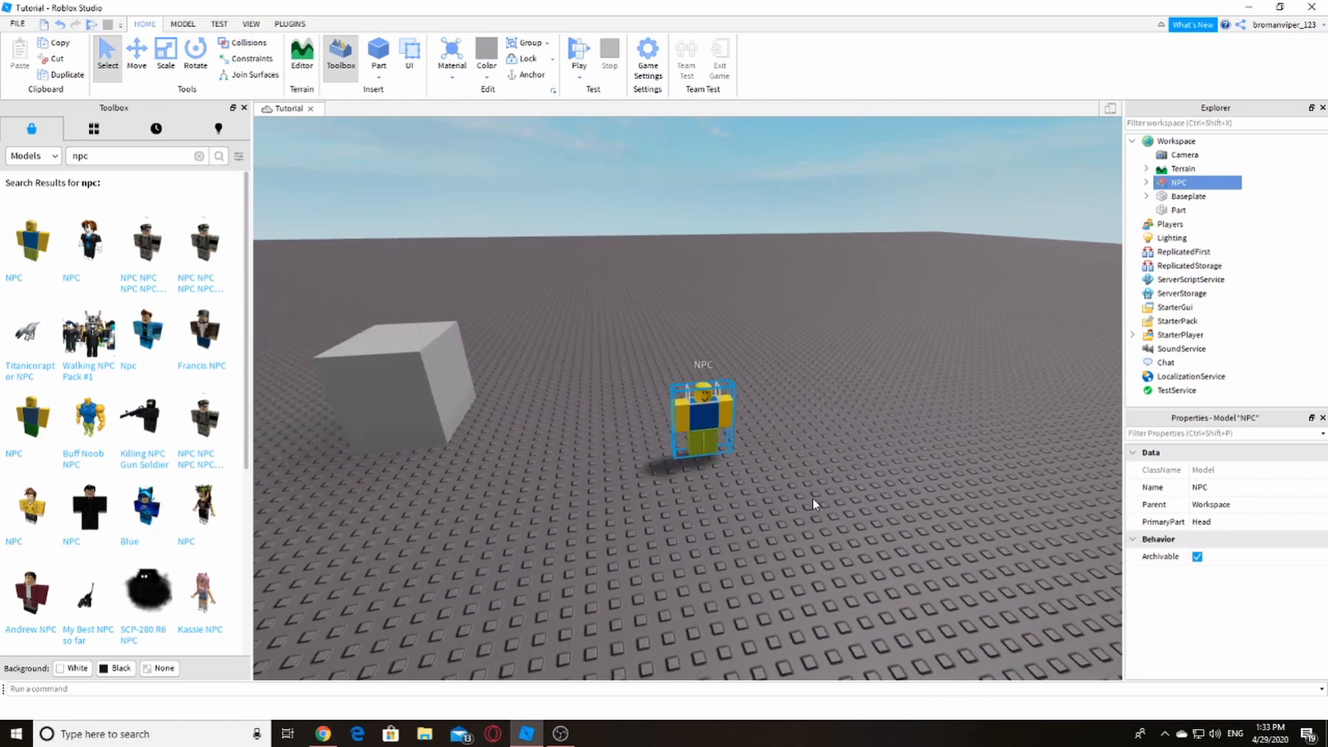
# Step: Select the block and focus the camera on it
pyautogui.click(825, 473)
pyautogui.moveTo(825, 473)
pyautogui.mouseDown(button='right')
pyautogui.moveTo(685, 456)
pyautogui.moveTo(488, 261)
pyautogui.mouseUp(button='right')
pyautogui.moveTo(487, 260)
pyautogui.mouseDown()
pyautogui.moveTo(571, 354)
pyautogui.moveTo(910, 615)
pyautogui.mouseUp()
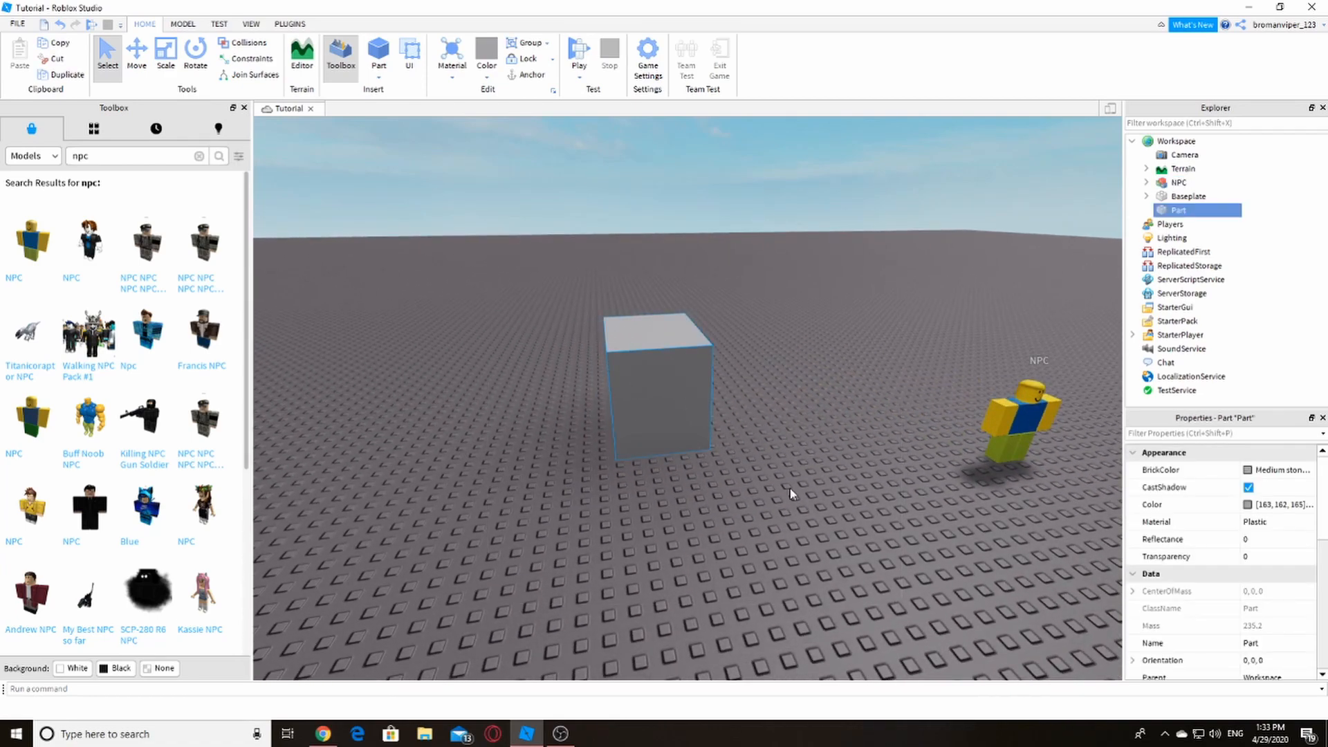
pyautogui.press('f')
pyautogui.scroll(-6, 698, 443)
# Step: Move the block closer to the NPC and keep it selected
pyautogui.click(675, 551)
pyautogui.moveTo(643, 436); pyautogui.dragTo(717, 386)
pyautogui.click(876, 450)
pyautogui.moveTo(876, 450); pyautogui.dragTo(782, 432, button='right')
pyautogui.click(630, 406)
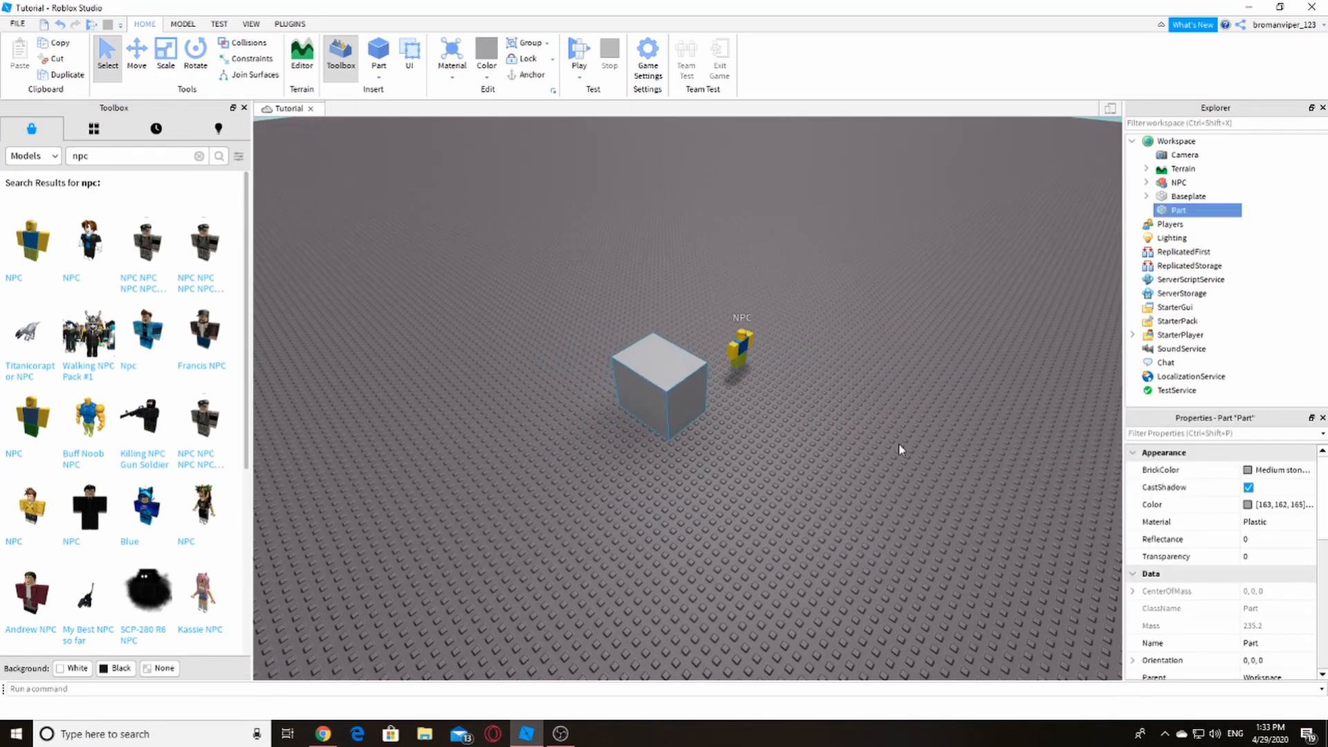
# Step: Select the block and the NPC one after the other, and clear the selection
pyautogui.click(945, 453)
pyautogui.scroll(3, 892, 451)
pyautogui.click(556, 399)
pyautogui.scroll(4, 702, 489)
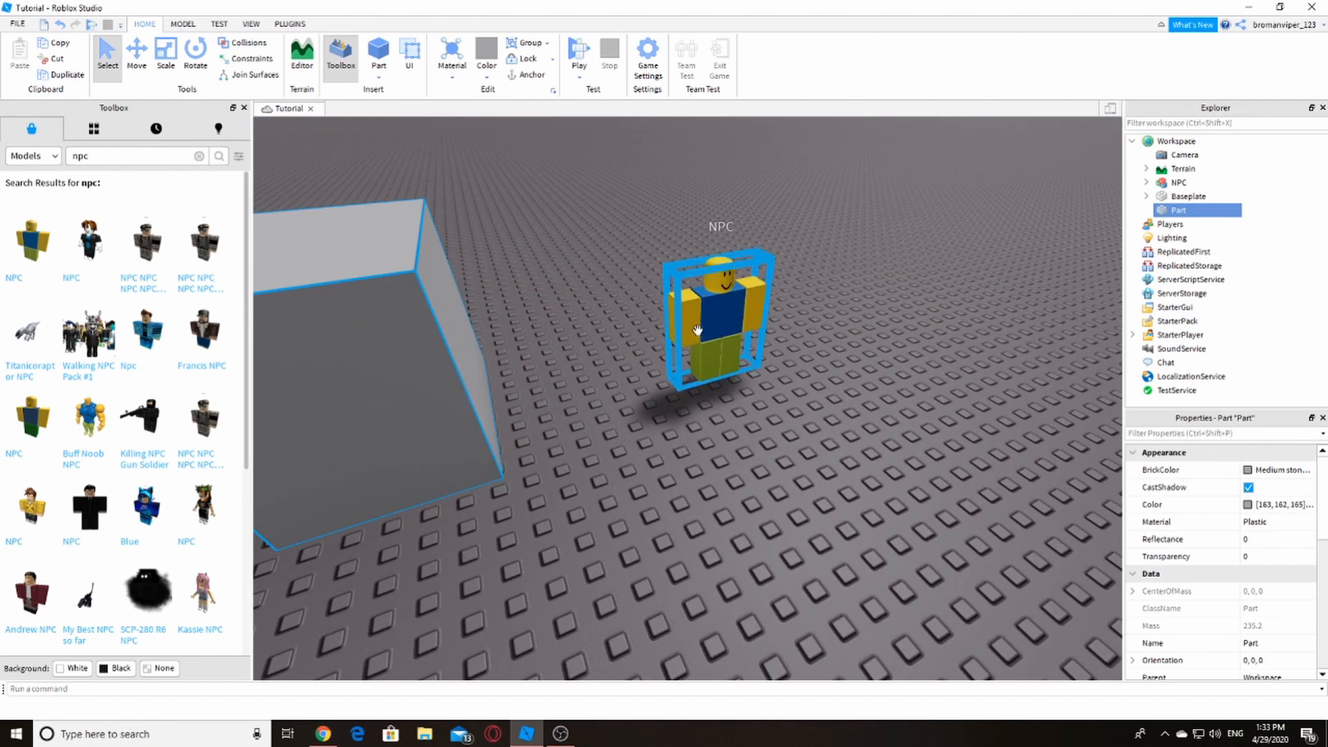
pyautogui.click(697, 330)
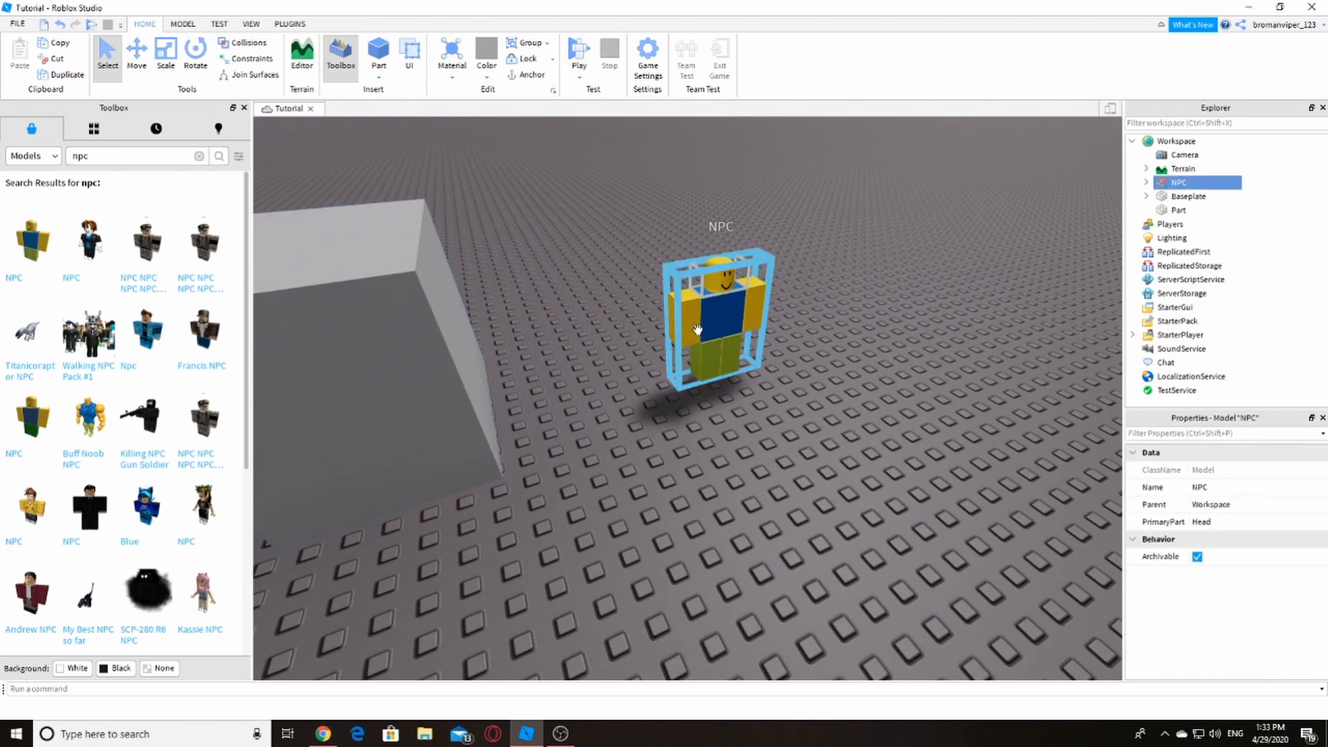
pyautogui.click(405, 342)
pyautogui.scroll(-6, 733, 519)
pyautogui.click(598, 484)
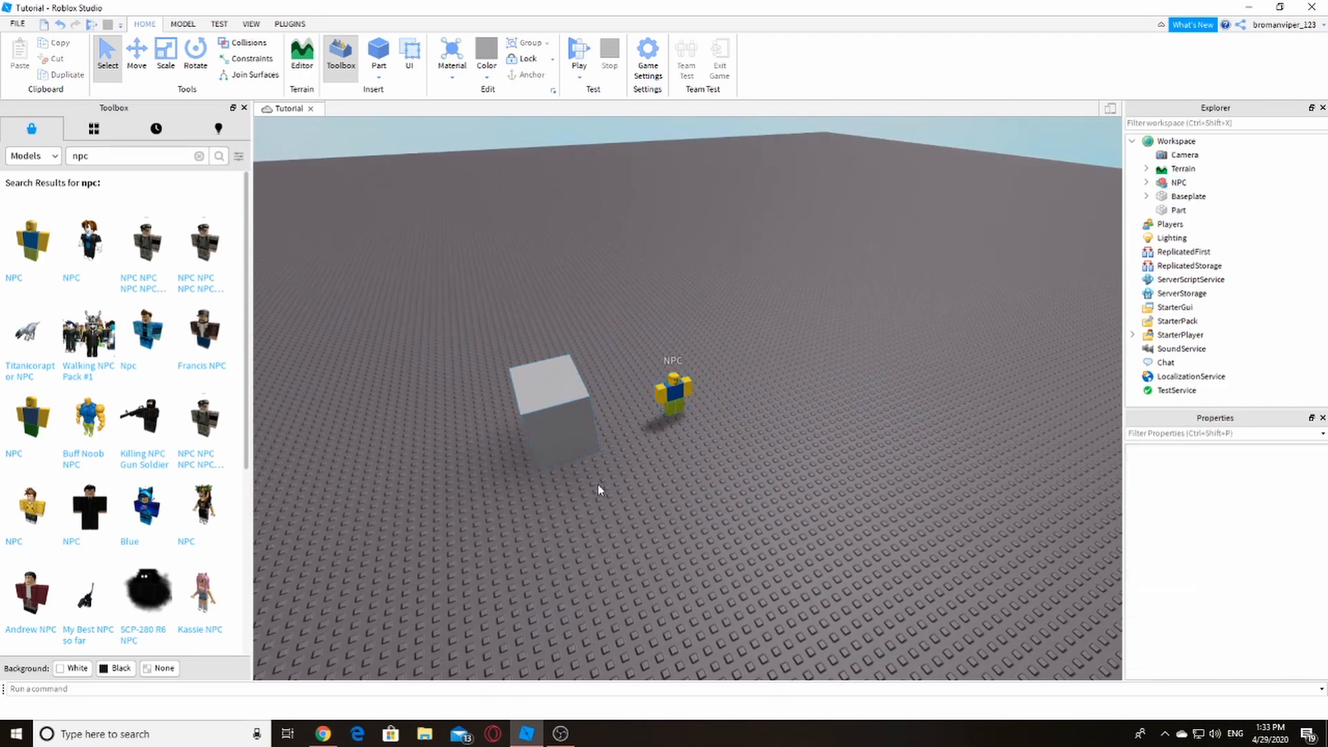
# Step: Enclose the block and the NPC in a selection box and move both together across the baseplate
pyautogui.moveTo(598, 485); pyautogui.dragTo(580, 475, button='right')
pyautogui.scroll(-2, 597, 484)
pyautogui.moveTo(401, 260); pyautogui.dragTo(517, 415)
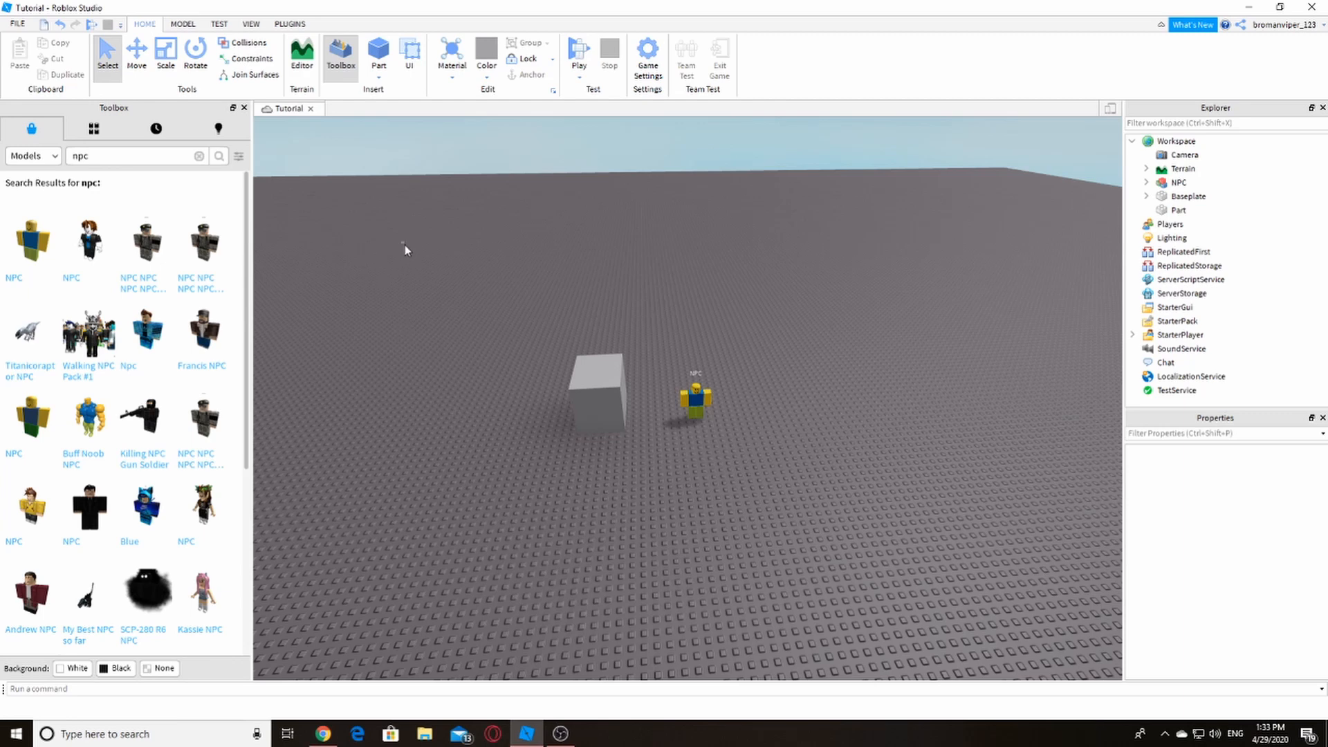
pyautogui.moveTo(403, 242); pyautogui.dragTo(722, 451)
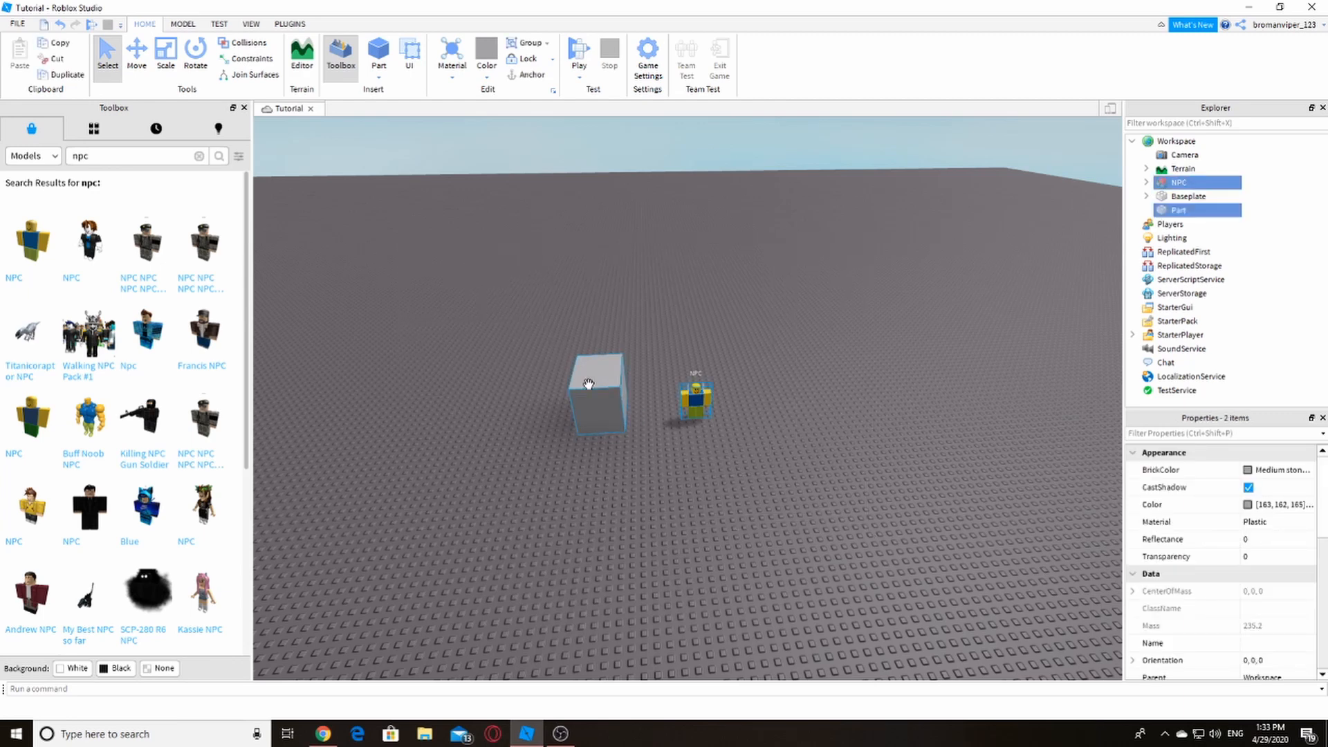
pyautogui.moveTo(589, 384); pyautogui.dragTo(520, 419)
pyautogui.click(539, 493)
# Step: Select the block, add the NPC to the selection and move both together toward the camera
pyautogui.press('w')
pyautogui.press('a')
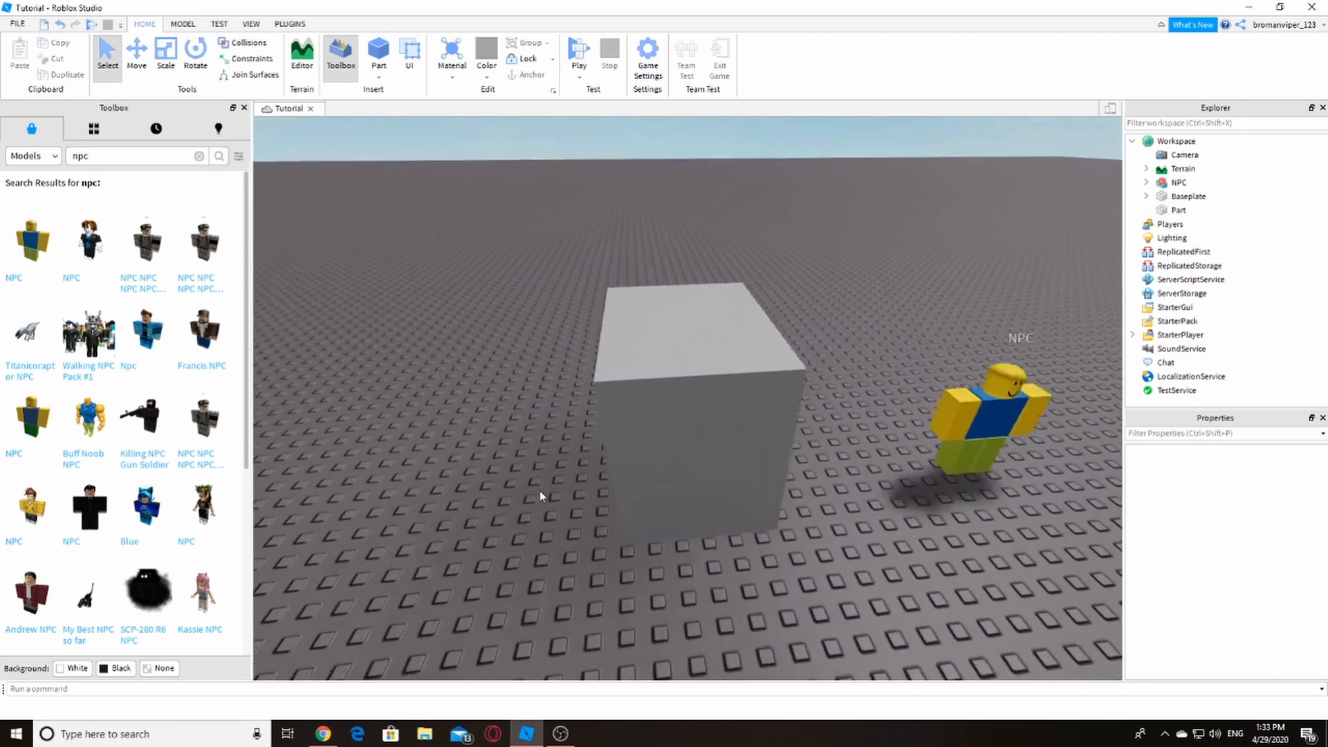
pyautogui.press('d')
pyautogui.click(575, 451)
pyautogui.keyDown('ctrl'); pyautogui.click(775, 423); pyautogui.keyUp('ctrl')
pyautogui.press('s')
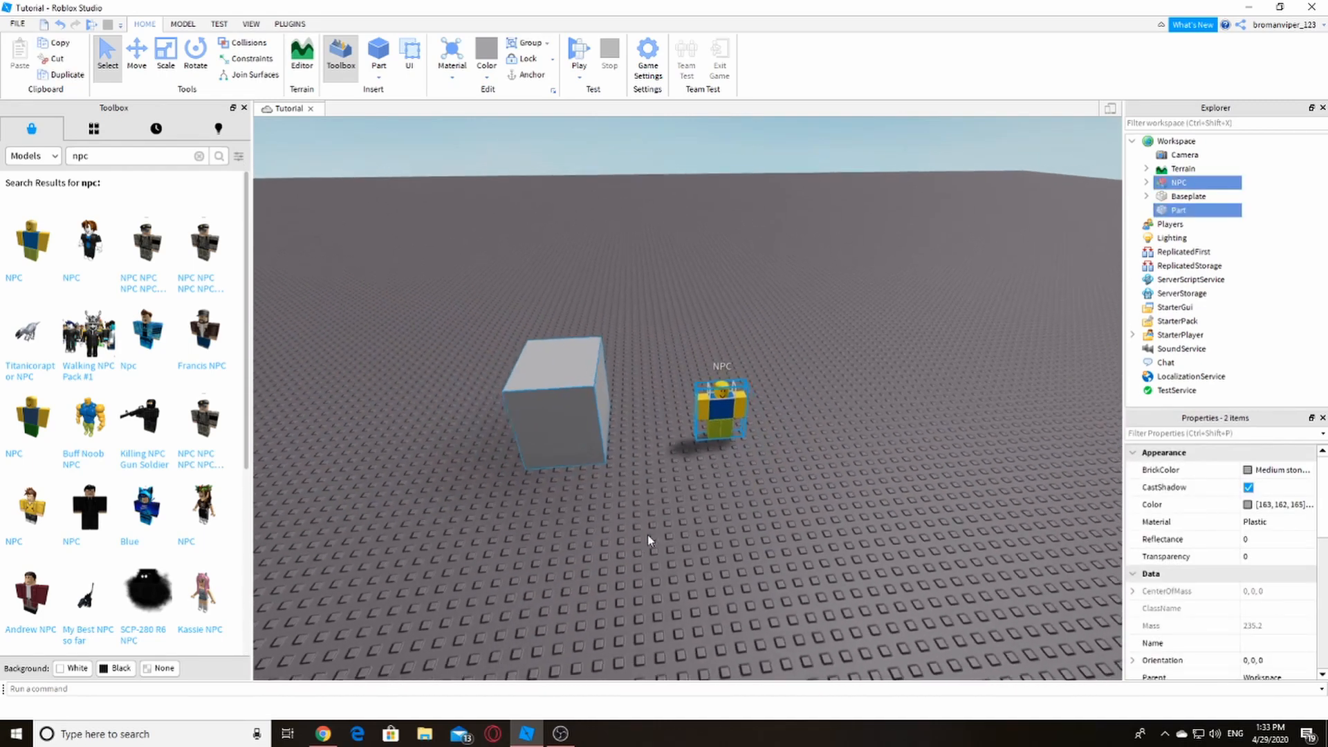
pyautogui.press('s')
pyautogui.moveTo(707, 409); pyautogui.dragTo(723, 510)
pyautogui.click(766, 403)
# Step: Multi-select the block and the NPC again, shift the pair slightly and deselect them
pyautogui.press('s')
pyautogui.click(618, 458)
pyautogui.keyDown('ctrl'); pyautogui.click(716, 478); pyautogui.keyUp('ctrl')
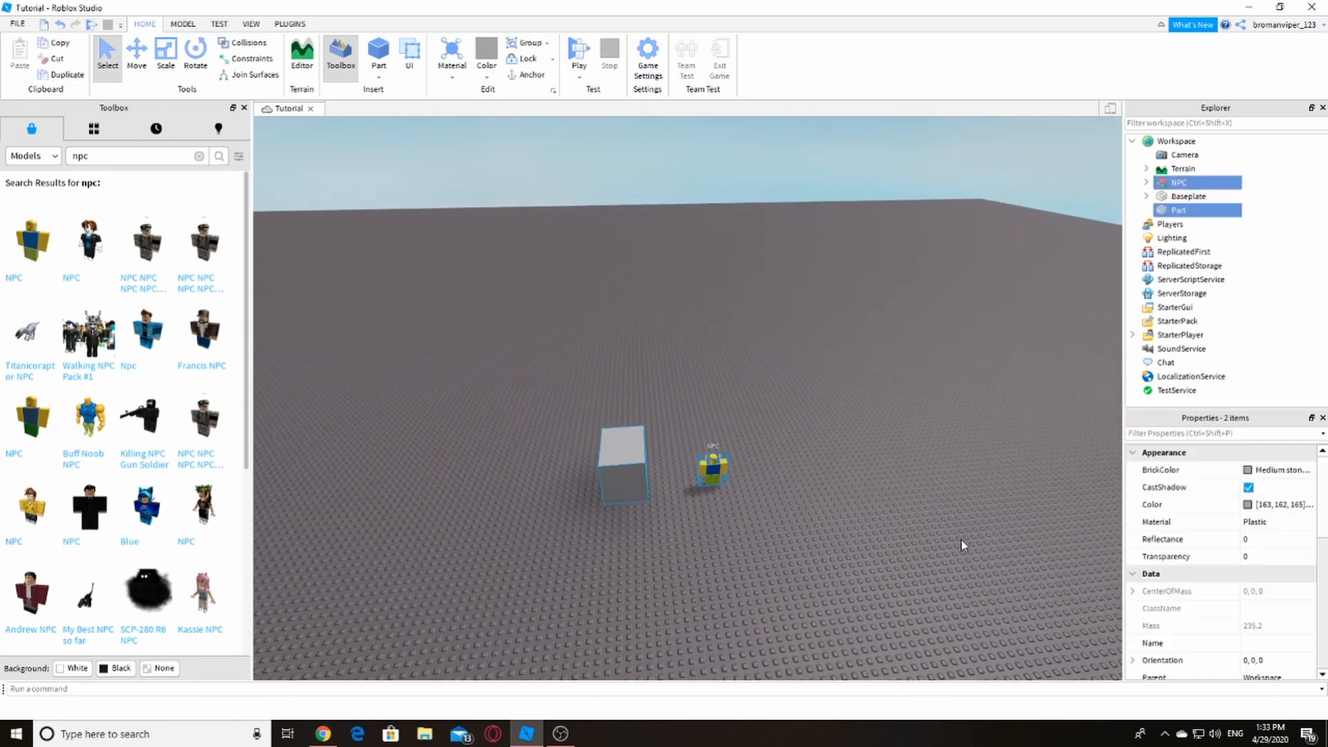
pyautogui.press('s')
pyautogui.moveTo(664, 436)
pyautogui.mouseDown()
pyautogui.moveTo(751, 465)
pyautogui.moveTo(678, 442)
pyautogui.mouseUp()
pyautogui.click(655, 512)
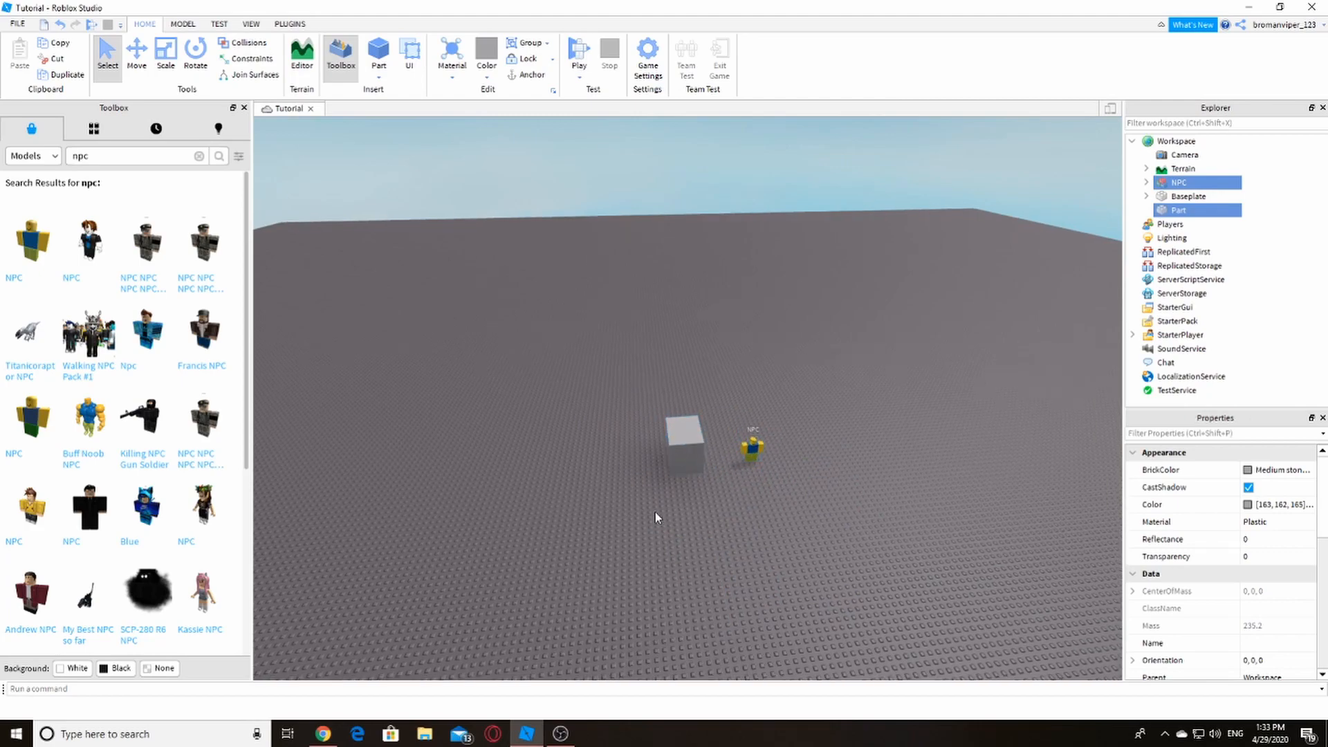
pyautogui.scroll(10, 718, 493)
pyautogui.moveTo(718, 492); pyautogui.dragTo(718, 492, button='right')
pyautogui.scroll(-5, 718, 492)
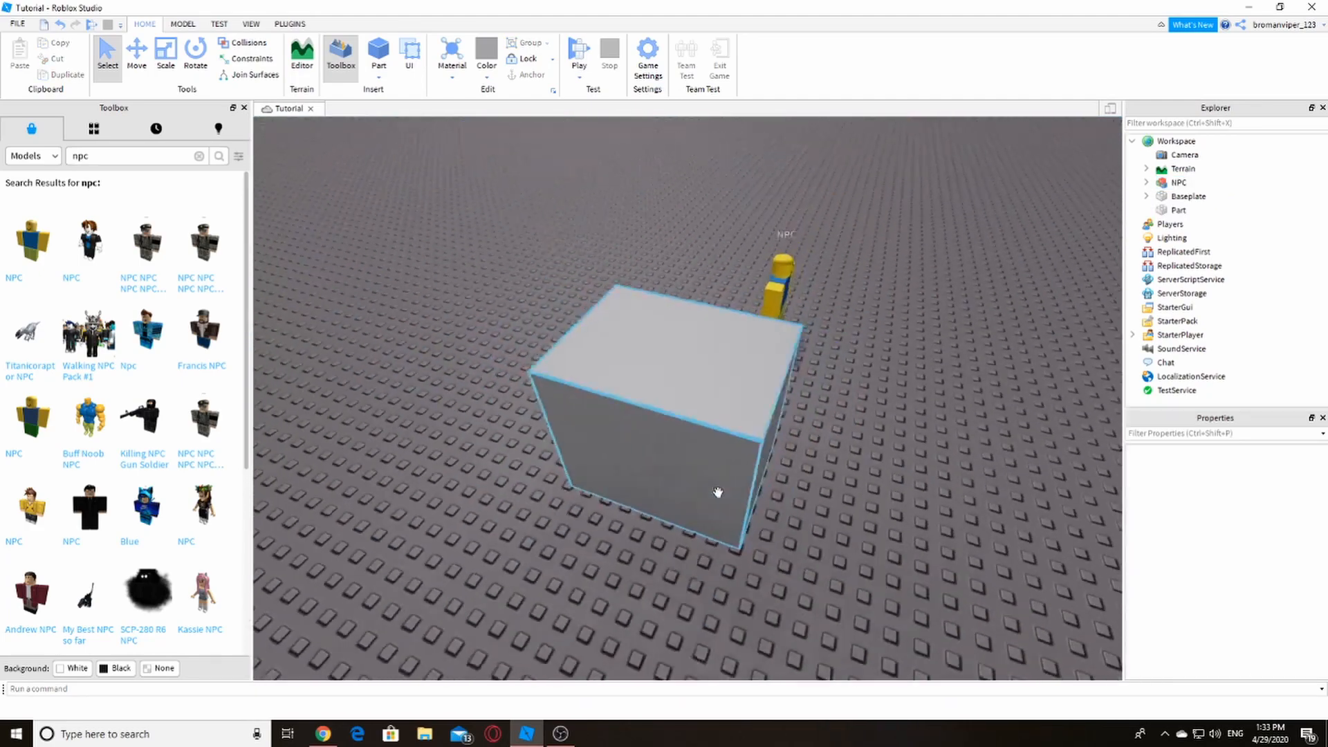
pyautogui.scroll(-4, 718, 493)
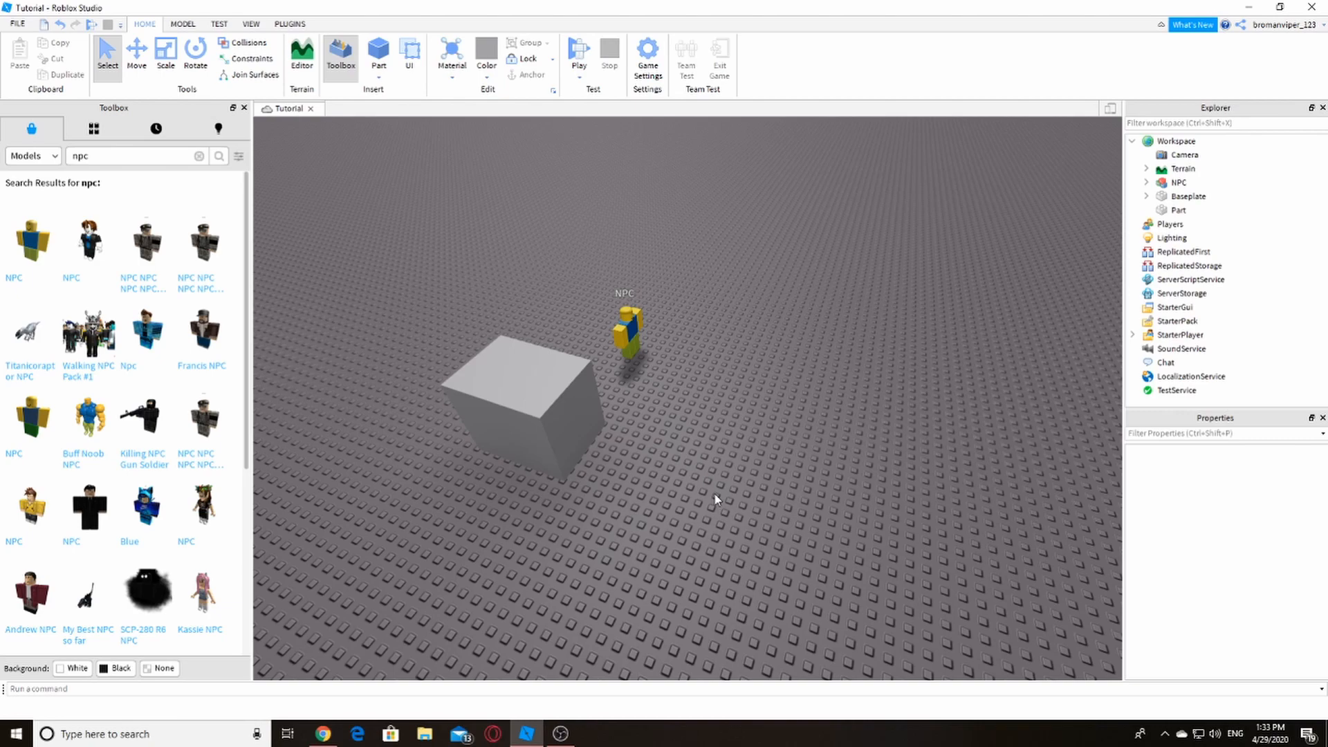
# Step: Scale the block wider along its red axis and shift it away from the NPC
pyautogui.moveTo(714, 493); pyautogui.dragTo(711, 546, button='right')
pyautogui.click(712, 528)
pyautogui.scroll(-4, 711, 546)
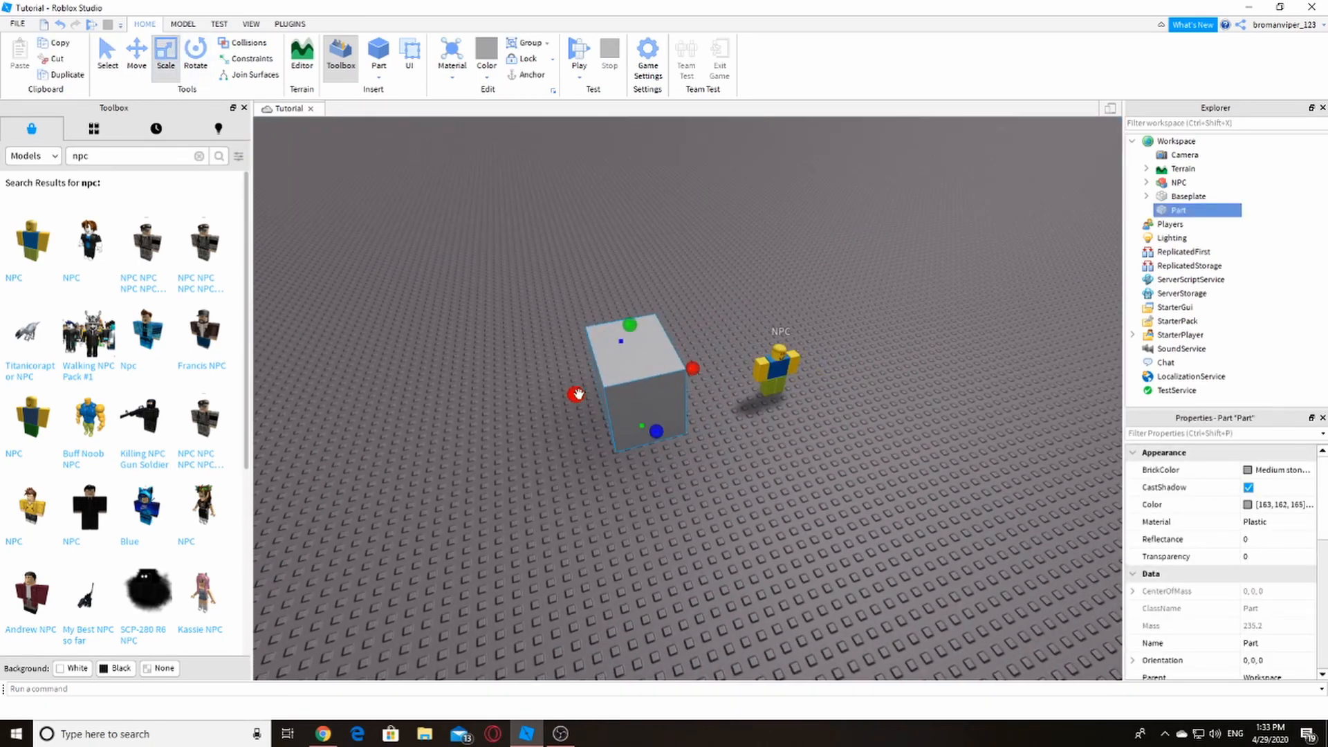
pyautogui.moveTo(561, 402); pyautogui.dragTo(556, 401)
pyautogui.scroll(3, 609, 318)
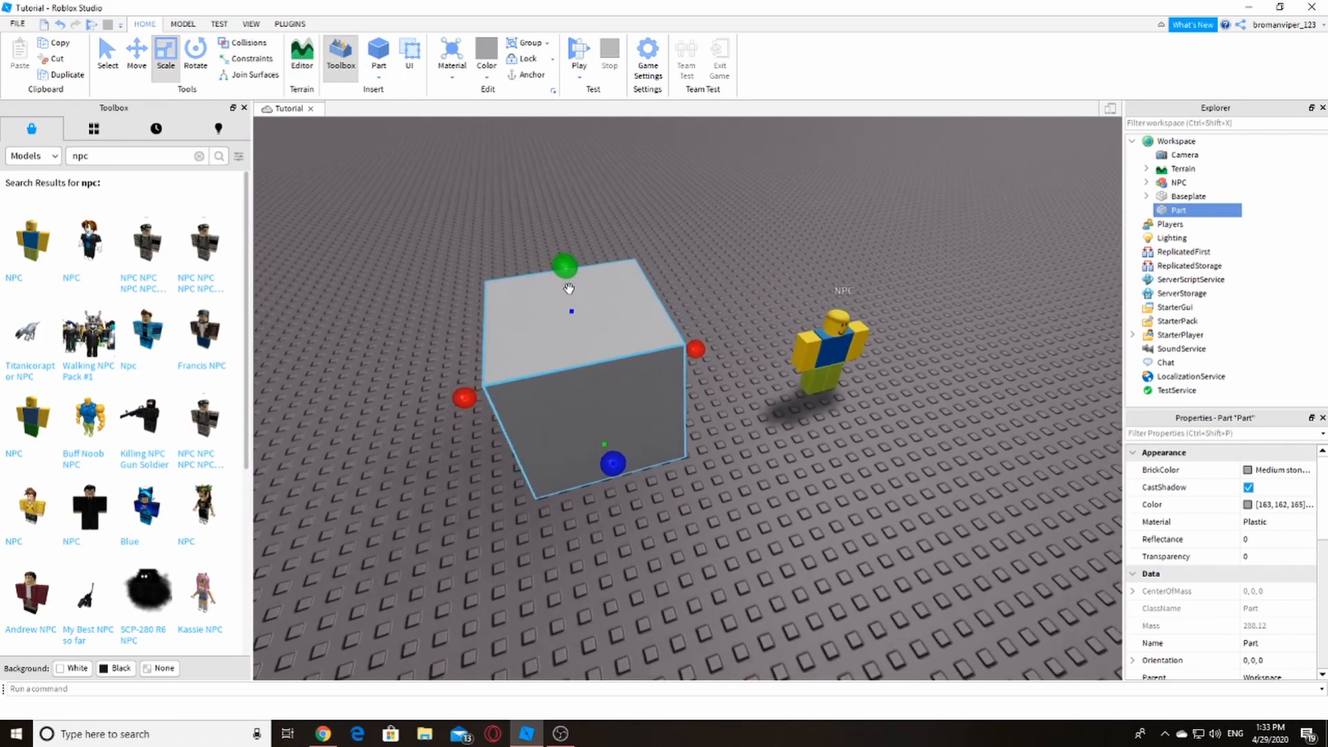
pyautogui.scroll(-1, 570, 291)
pyautogui.moveTo(595, 313); pyautogui.dragTo(503, 267)
# Step: Switch to the Move tool with the block selected and examine its red, green and blue arrows from several angles
pyautogui.press('s')
pyautogui.press('a')
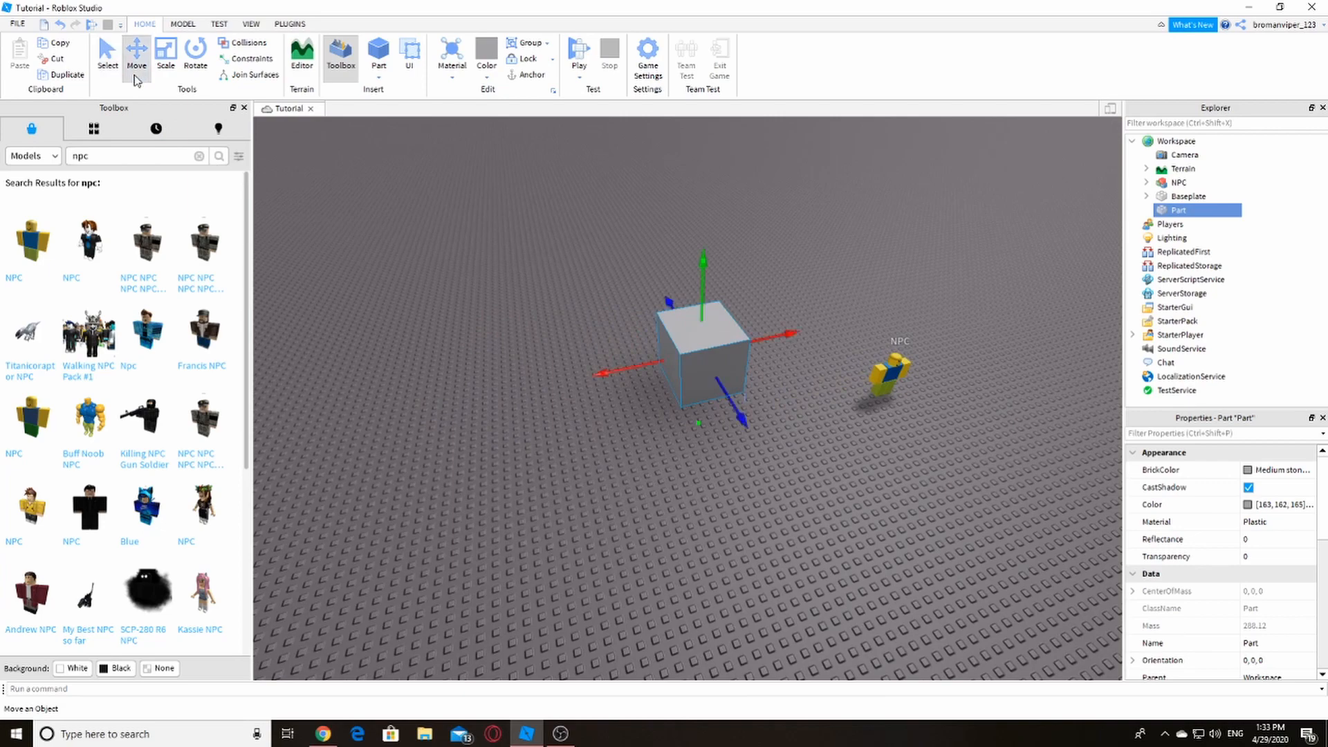
pyautogui.press('w')
pyautogui.press('a')
pyautogui.moveTo(708, 281); pyautogui.dragTo(795, 424, button='right')
pyautogui.scroll(-1, 752, 388)
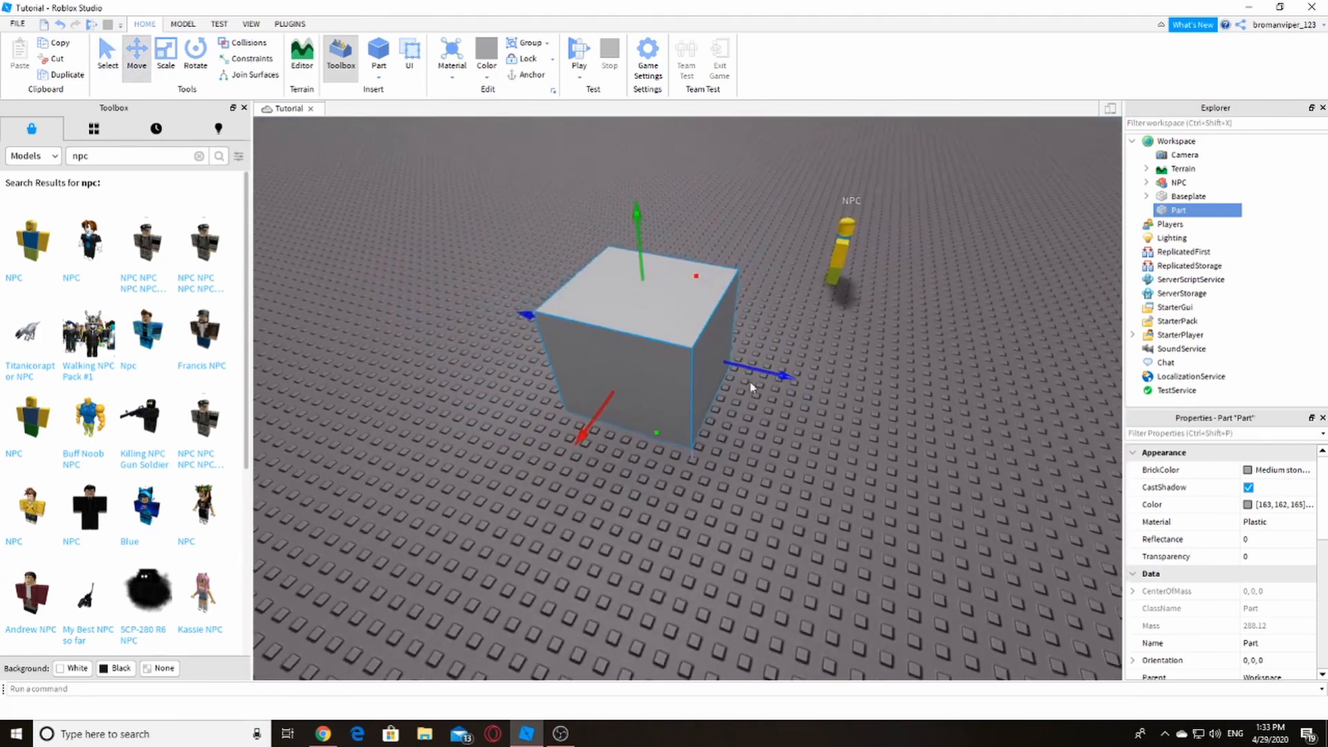
pyautogui.scroll(-1, 752, 387)
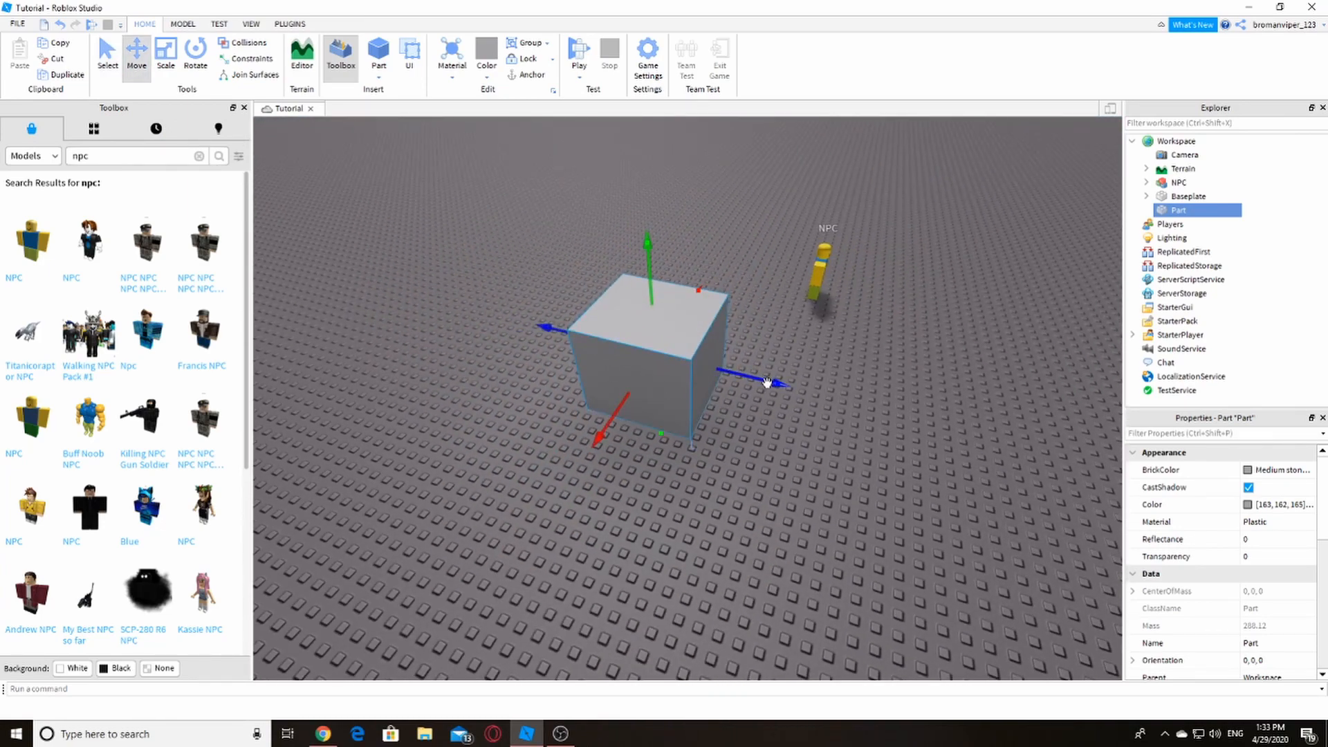
pyautogui.press('d')
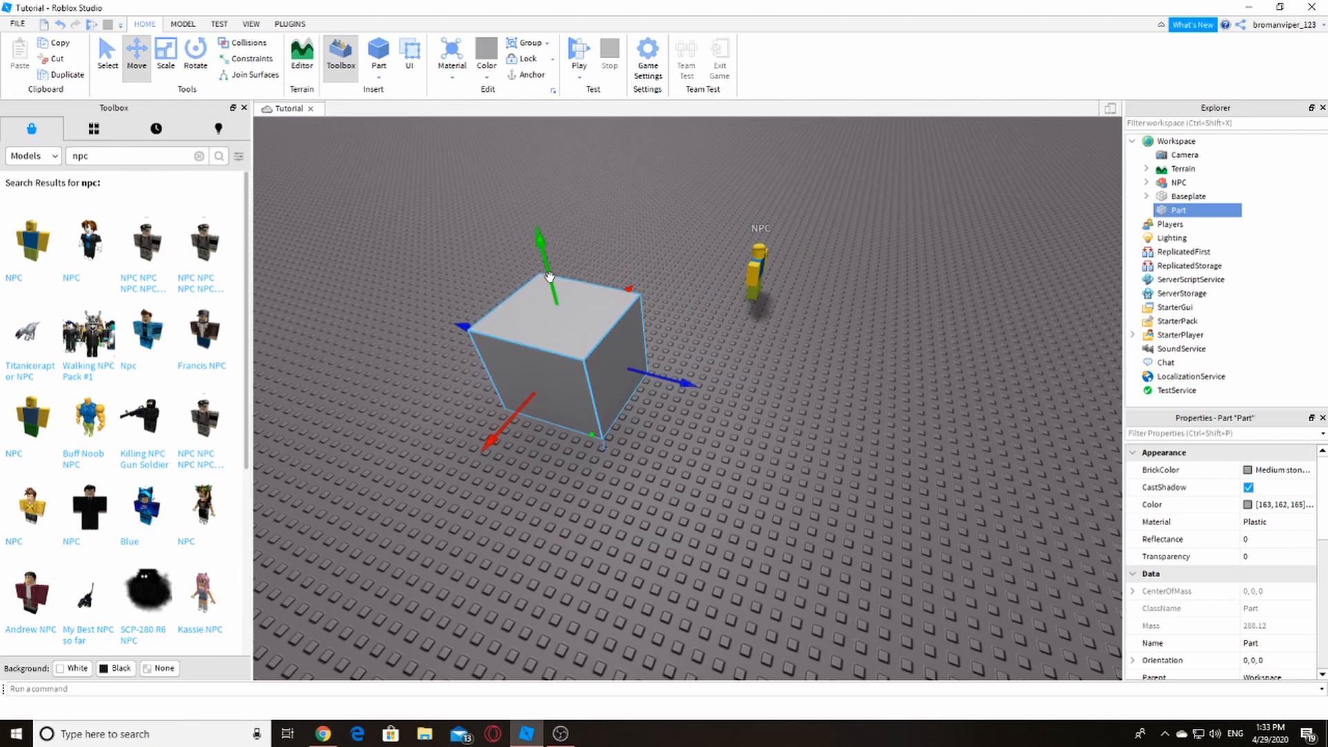
pyautogui.scroll(5, 642, 246)
pyautogui.scroll(-6, 642, 246)
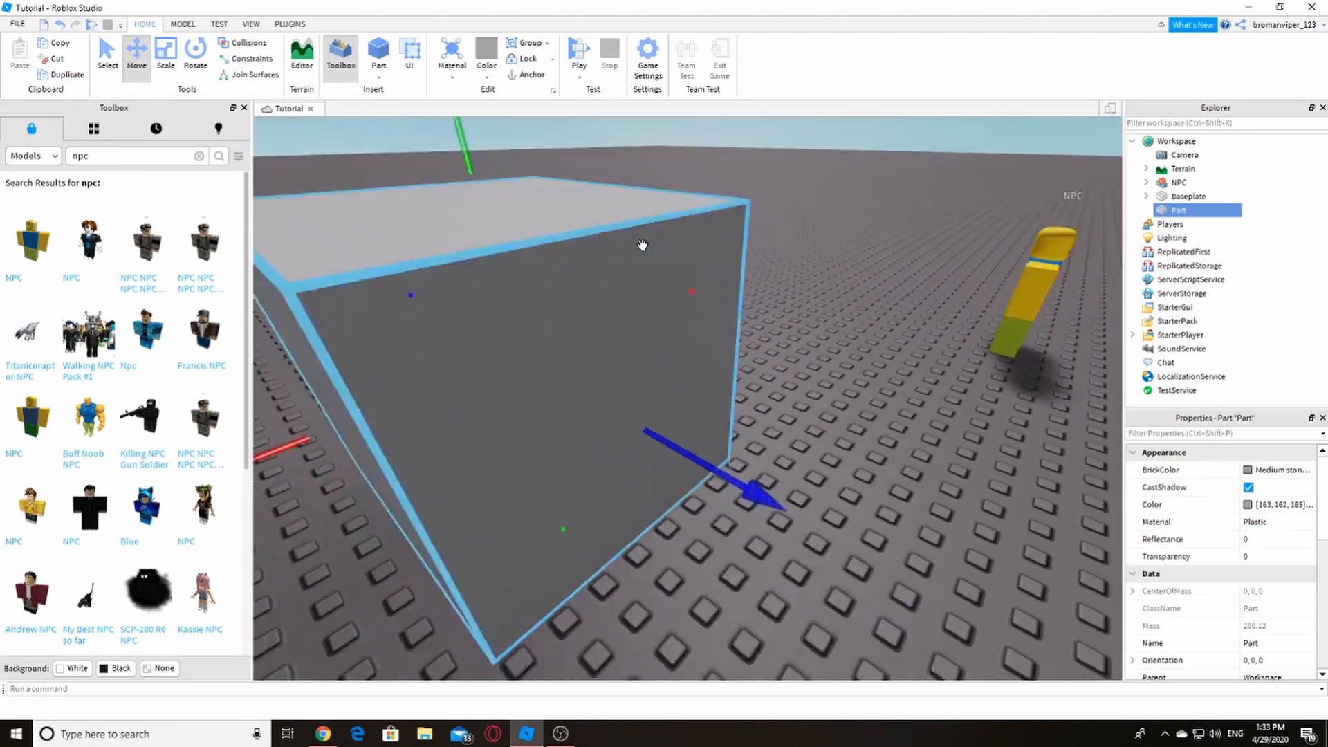
pyautogui.scroll(2, 642, 246)
pyautogui.moveTo(642, 247)
pyautogui.mouseDown(button='right')
pyautogui.moveTo(660, 236)
pyautogui.moveTo(651, 258)
pyautogui.mouseUp(button='right')
pyautogui.scroll(-2, 685, 262)
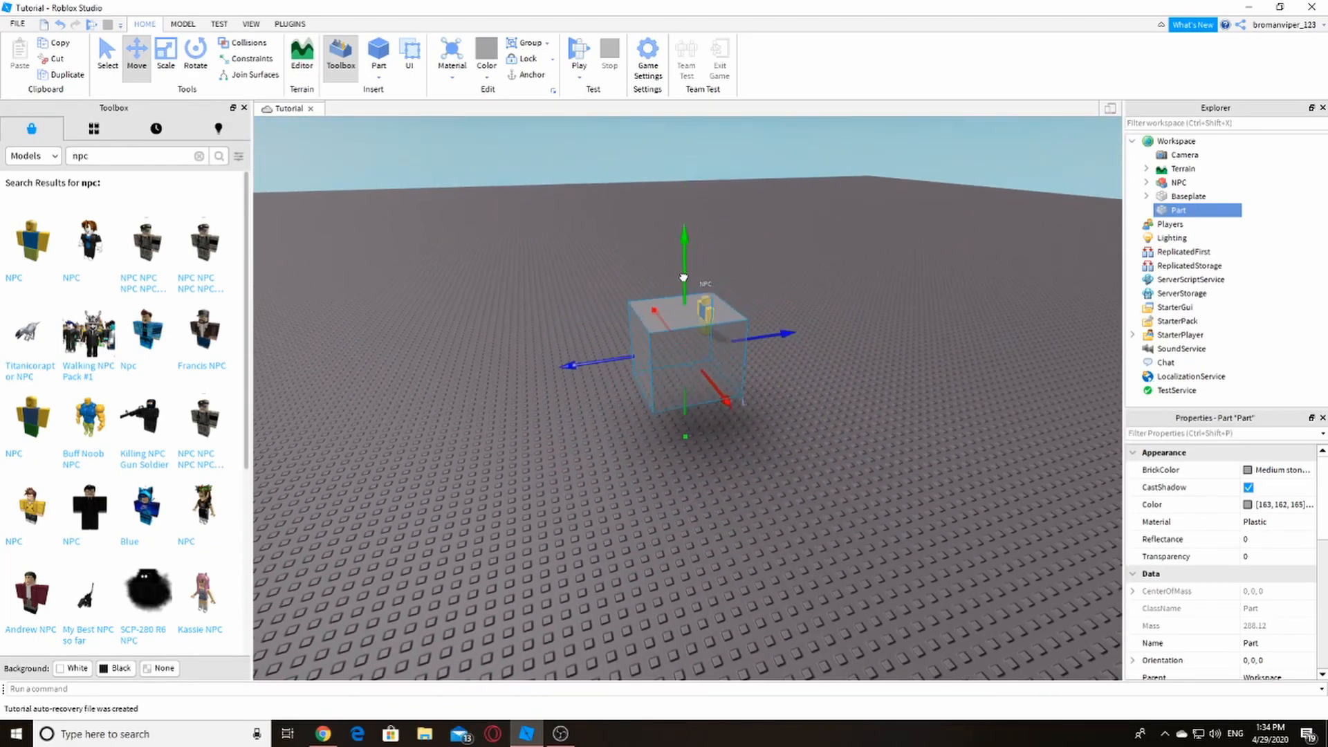
# Step: Raise the block high above the baseplate along its green axis
pyautogui.moveTo(684, 276); pyautogui.dragTo(690, 152)
pyautogui.moveTo(778, 234); pyautogui.dragTo(777, 234, button='right')
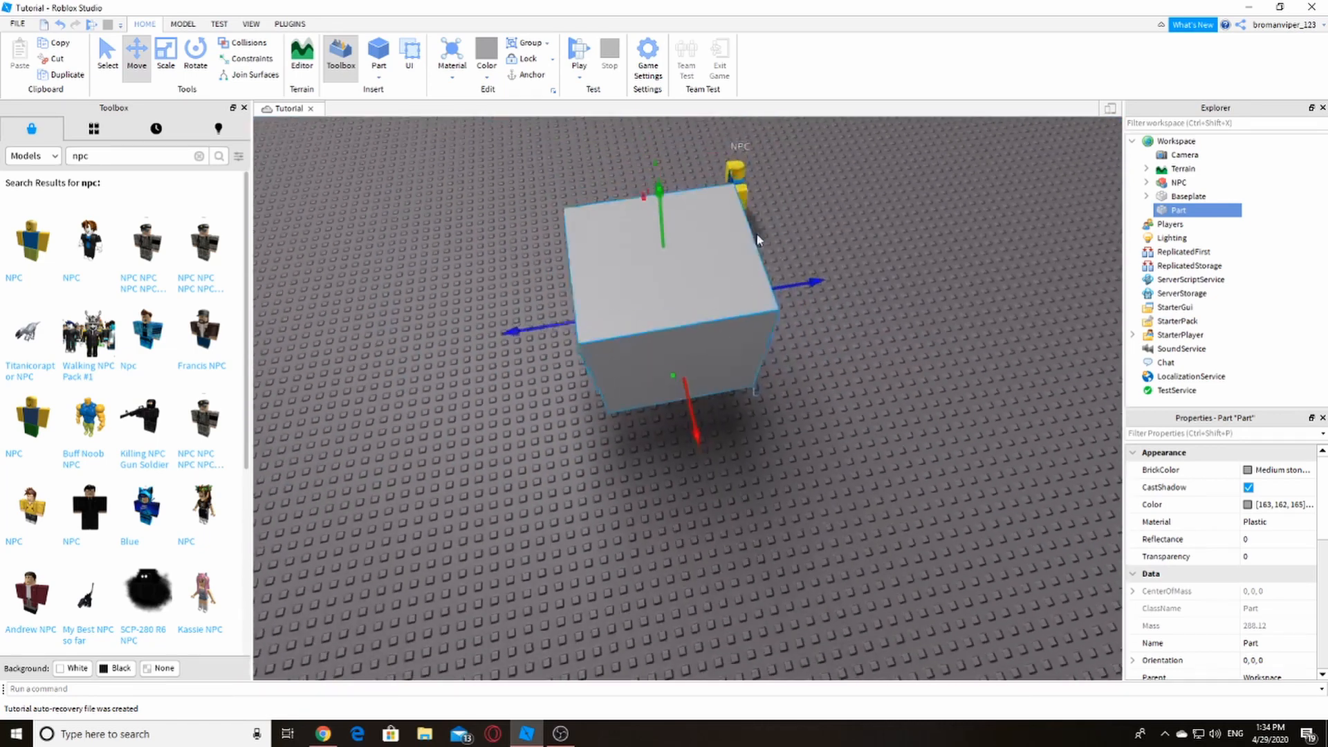
pyautogui.scroll(-3, 757, 238)
pyautogui.moveTo(679, 290); pyautogui.dragTo(640, 187)
pyautogui.scroll(2, 770, 349)
pyautogui.moveTo(770, 349); pyautogui.dragTo(770, 348, button='right')
pyautogui.scroll(3, 770, 349)
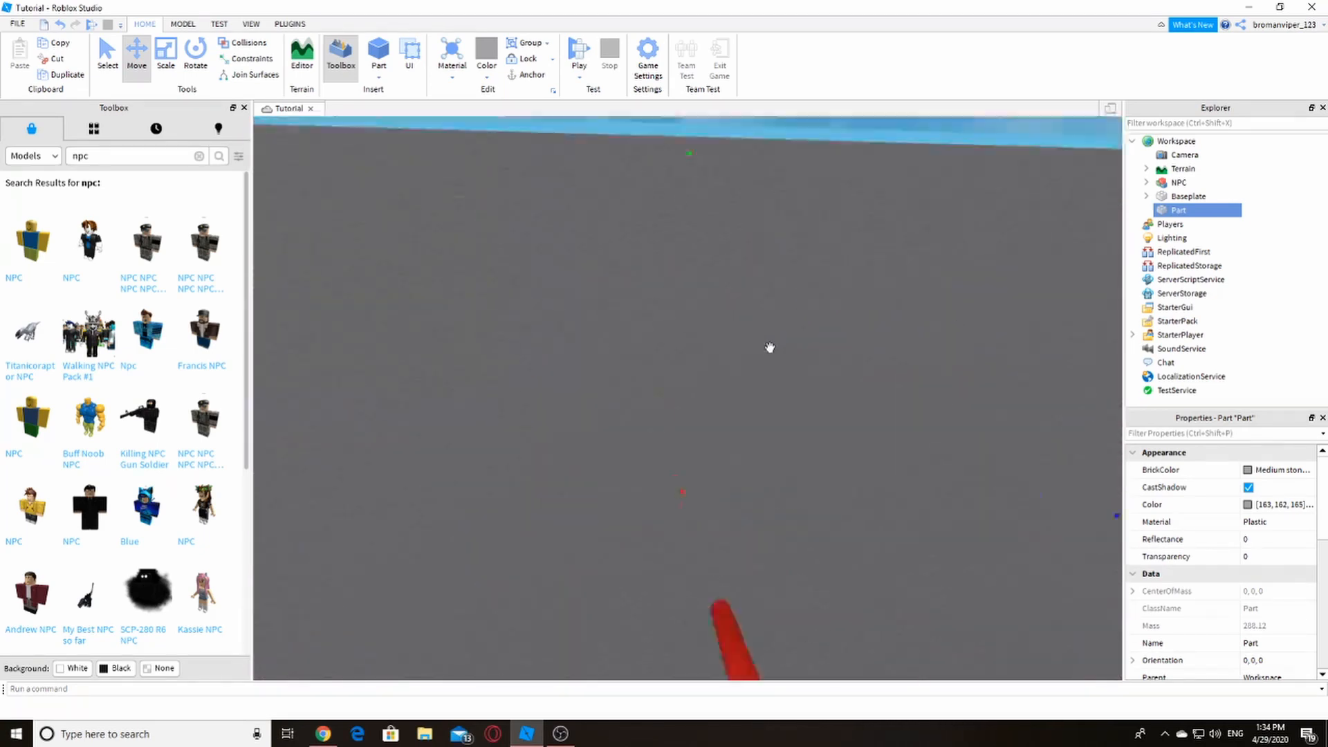
pyautogui.scroll(-5, 770, 348)
pyautogui.scroll(2, 433, 166)
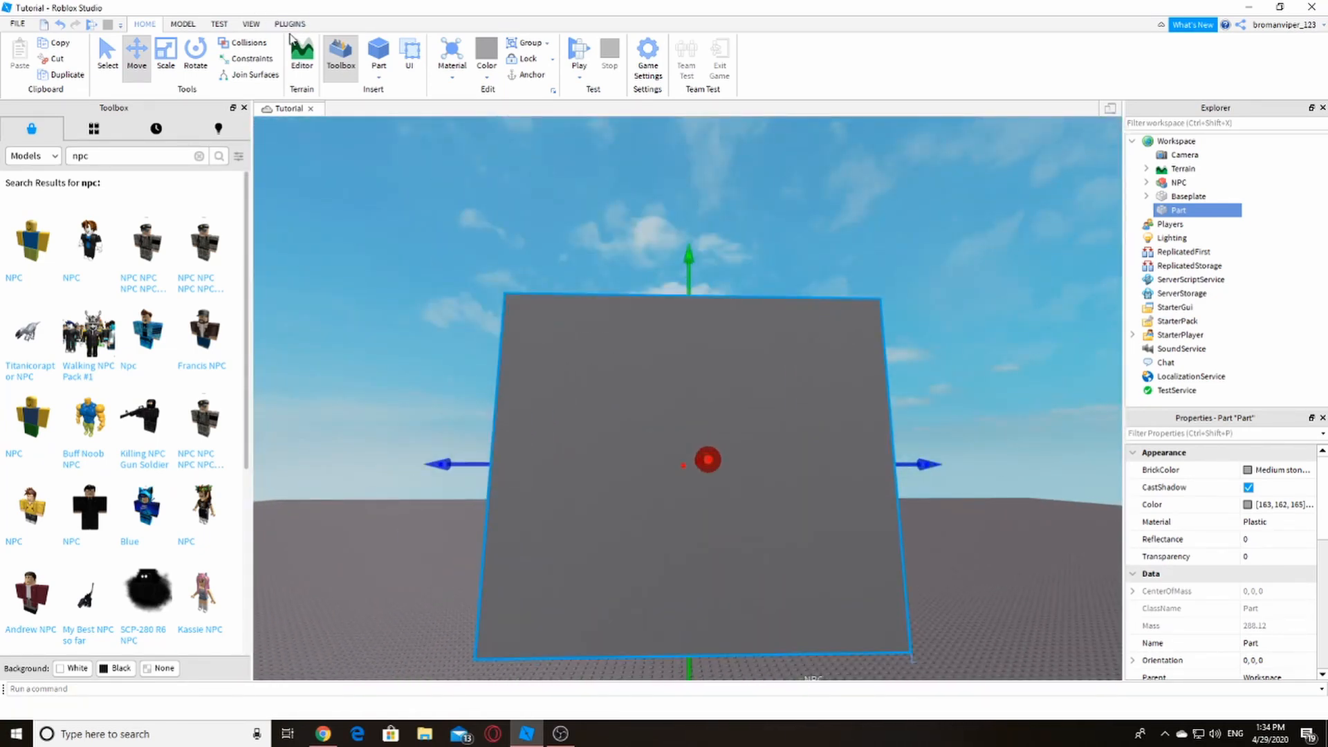
# Step: Show the View Selector cube in the viewport and return to the home tools
pyautogui.click(252, 24)
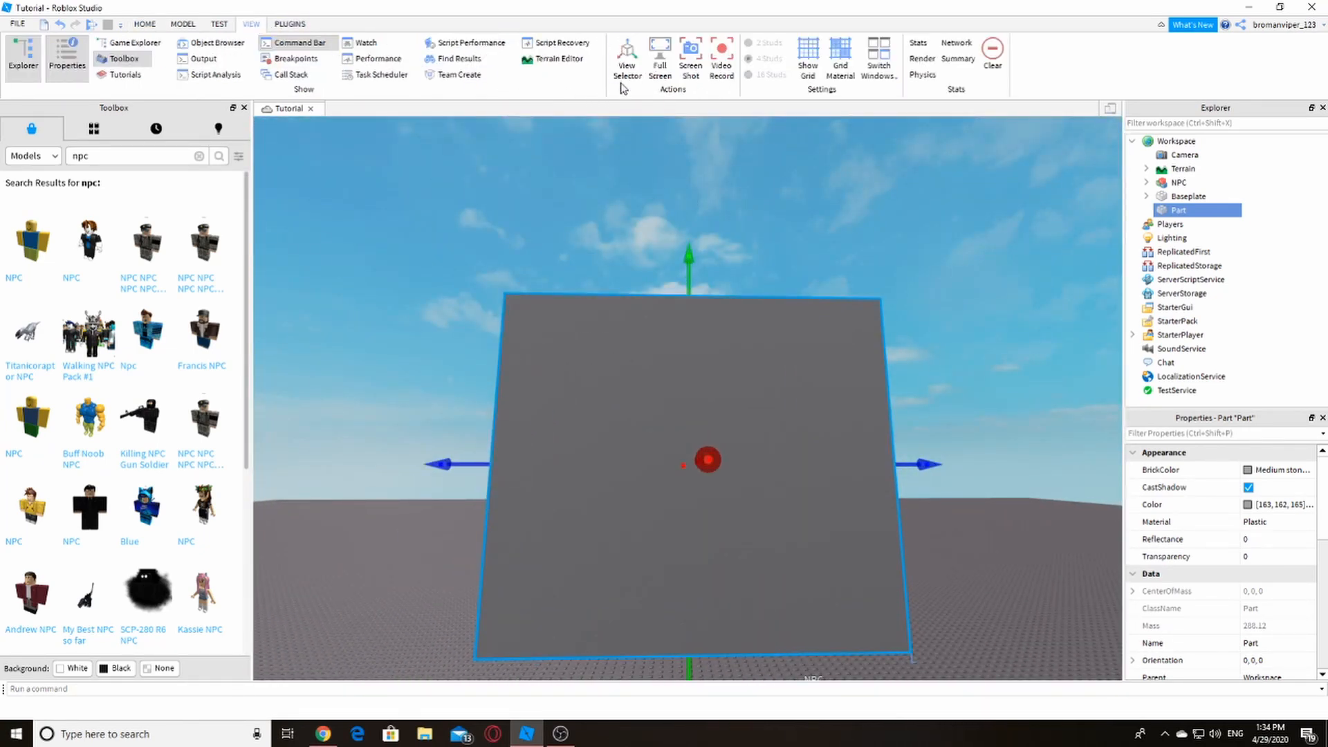
pyautogui.click(145, 24)
pyautogui.moveTo(691, 291); pyautogui.dragTo(950, 276, button='right')
pyautogui.scroll(-3, 951, 276)
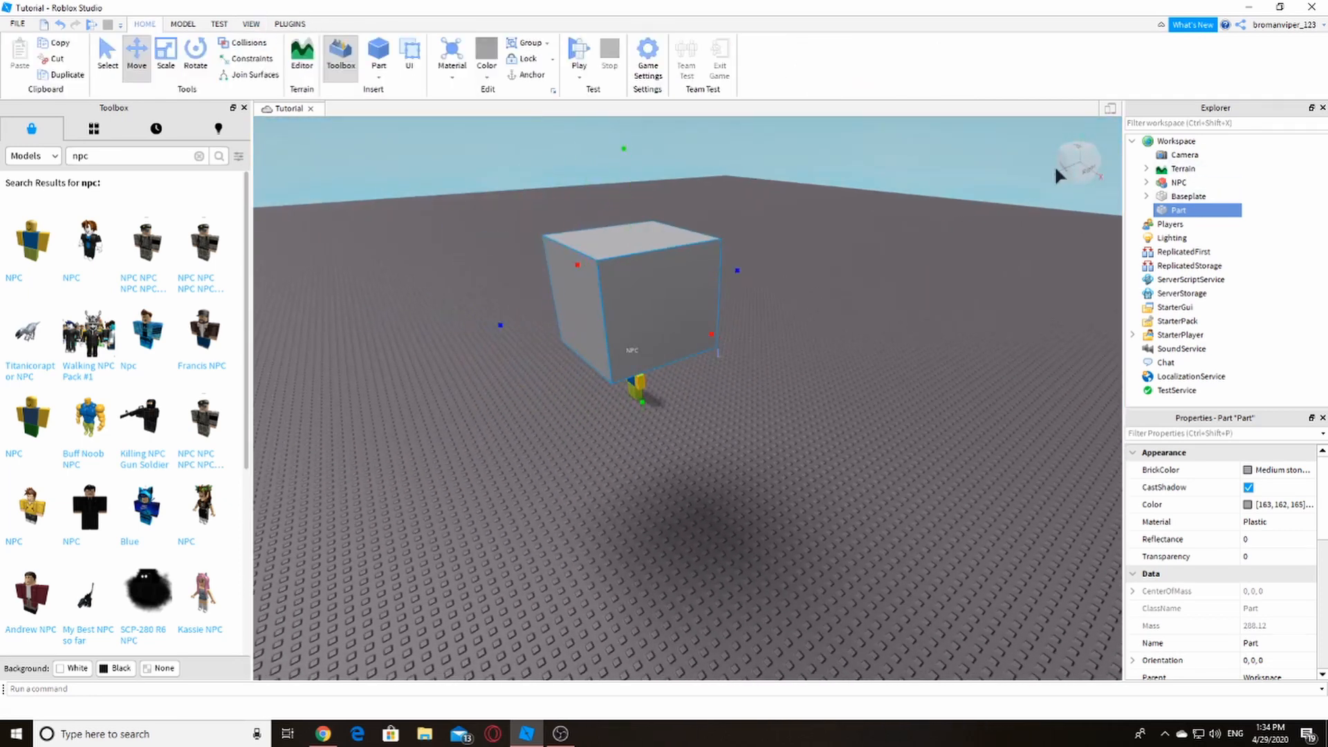
# Step: Move the floating block once more and clear the selection
pyautogui.moveTo(772, 296); pyautogui.dragTo(771, 296, button='right')
pyautogui.press('w')
pyautogui.press('s')
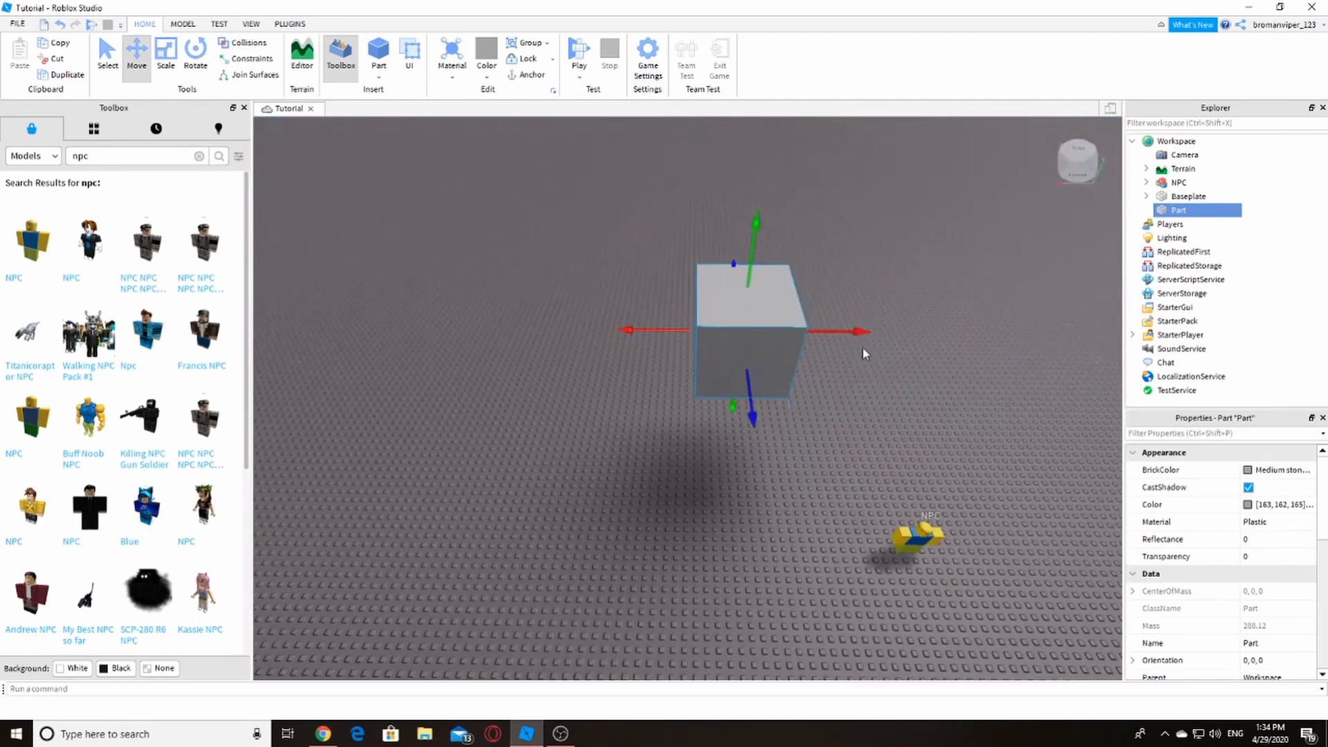
pyautogui.moveTo(802, 342); pyautogui.dragTo(824, 181)
pyautogui.click(953, 289)
pyautogui.press('a')
pyautogui.moveTo(953, 289); pyautogui.dragTo(950, 296, button='right')
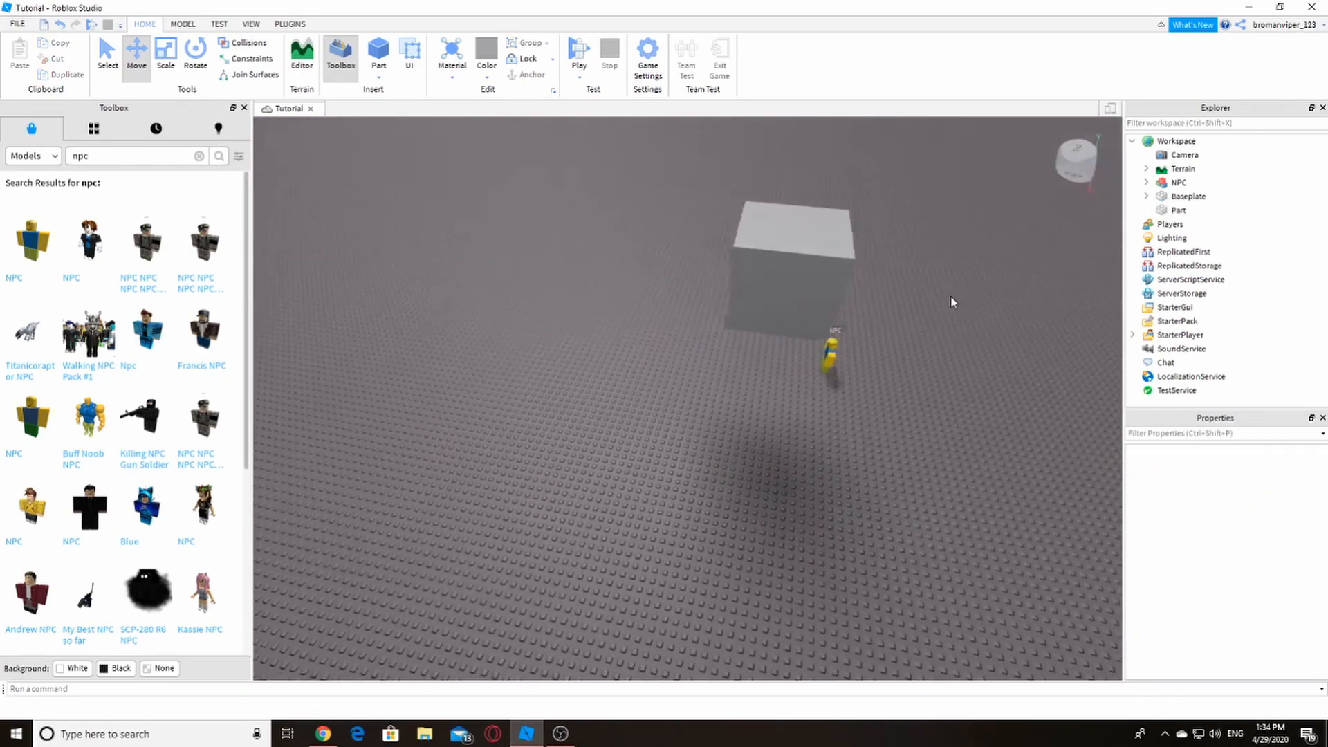
# Step: Select the floating block again and move it above the baseplate along its horizontal axes
pyautogui.click(866, 291)
pyautogui.moveTo(783, 267); pyautogui.dragTo(408, 231)
pyautogui.press('a')
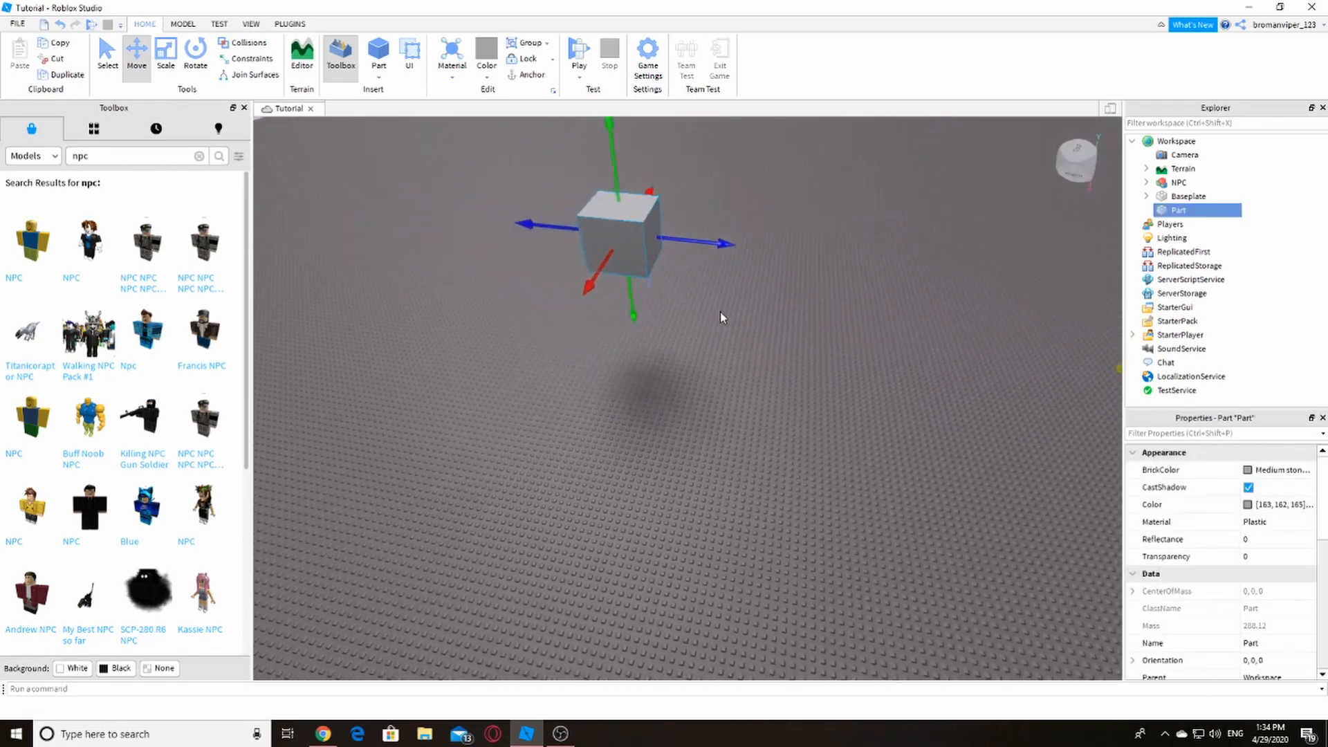
pyautogui.moveTo(589, 285); pyautogui.dragTo(619, 294)
pyautogui.moveTo(609, 310); pyautogui.dragTo(606, 314, button='right')
pyautogui.moveTo(622, 310); pyautogui.dragTo(549, 308)
pyautogui.press('a')
pyautogui.moveTo(741, 367); pyautogui.dragTo(676, 570)
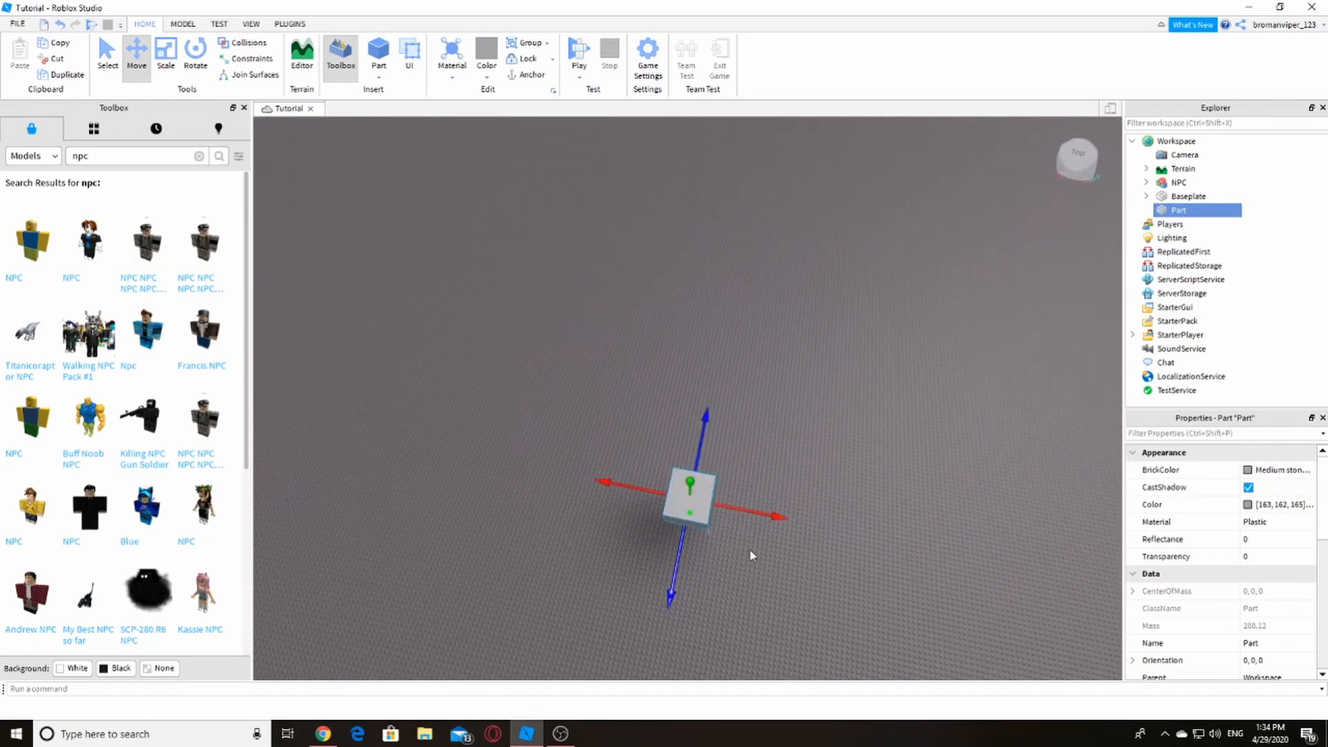
# Step: Reposition the block across the baseplate with the Move tool and freely with the Select tool
pyautogui.press('a')
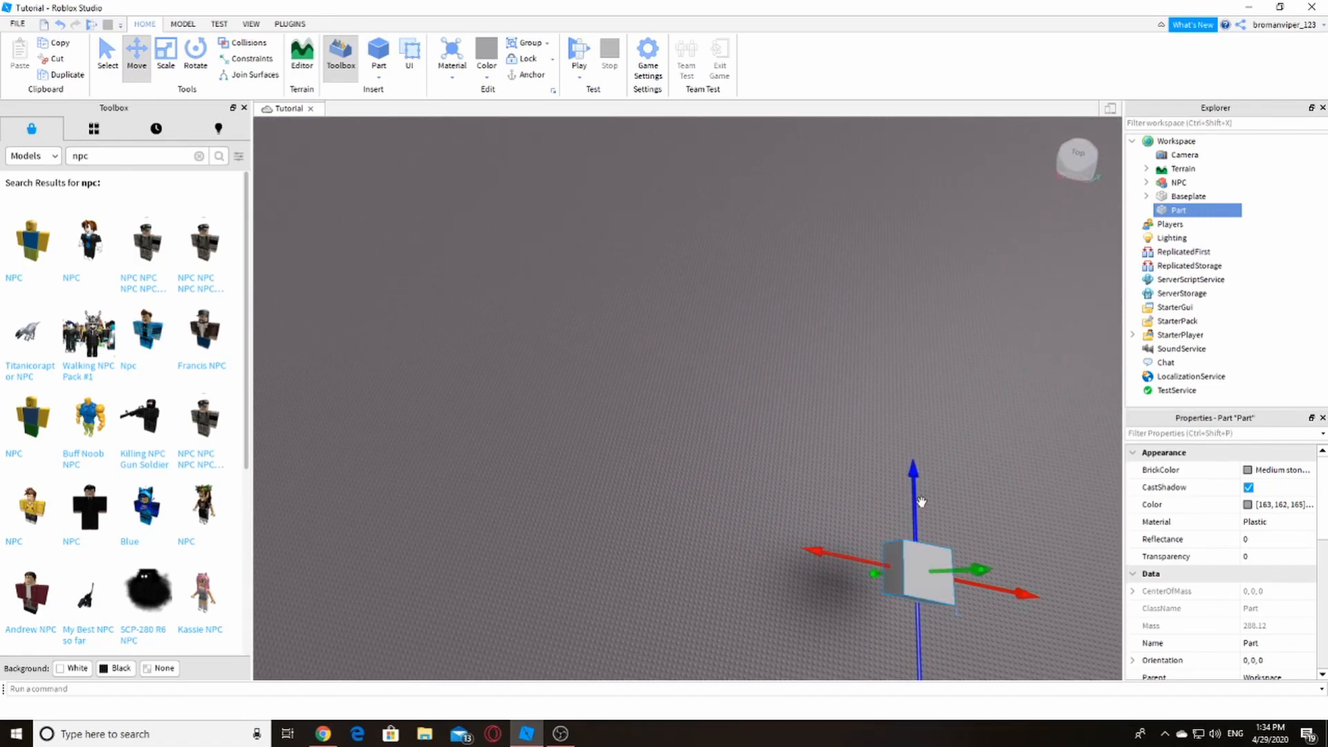
pyautogui.moveTo(919, 500); pyautogui.dragTo(622, 537)
pyautogui.click(845, 297)
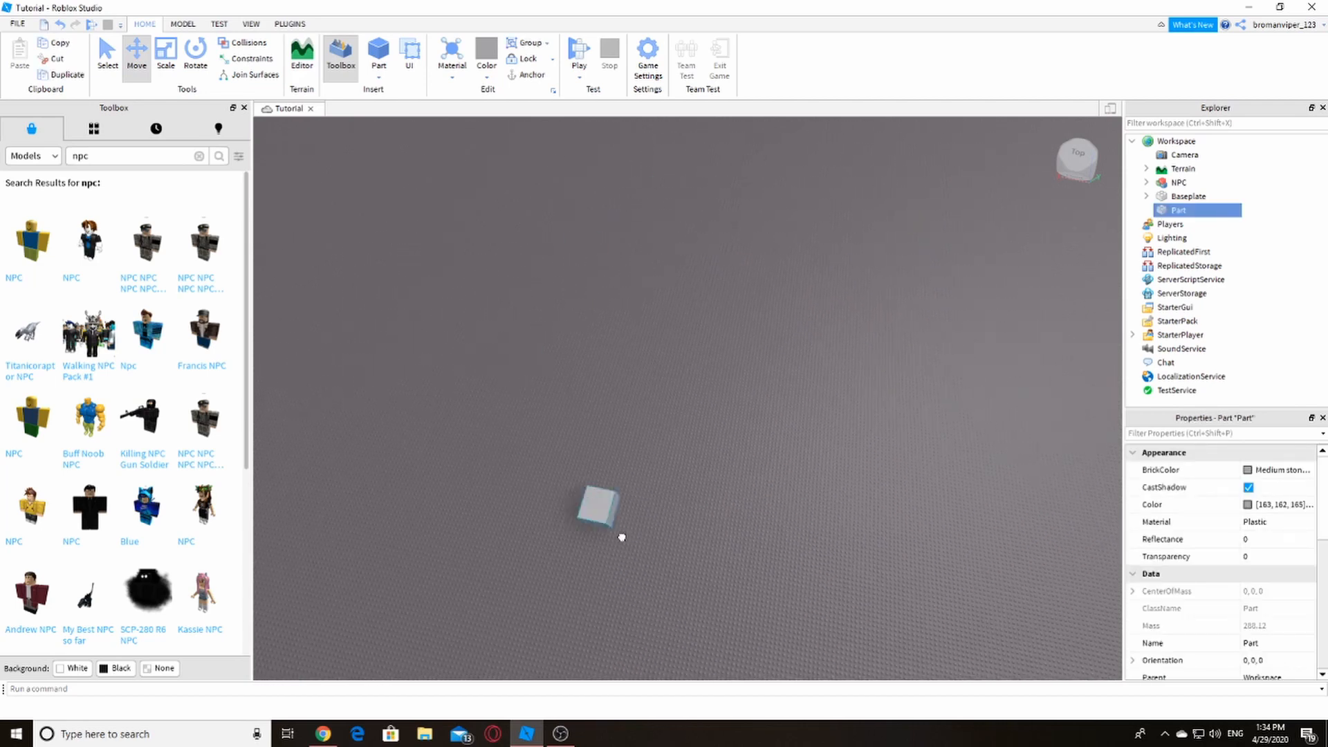
pyautogui.moveTo(860, 474); pyautogui.dragTo(700, 488)
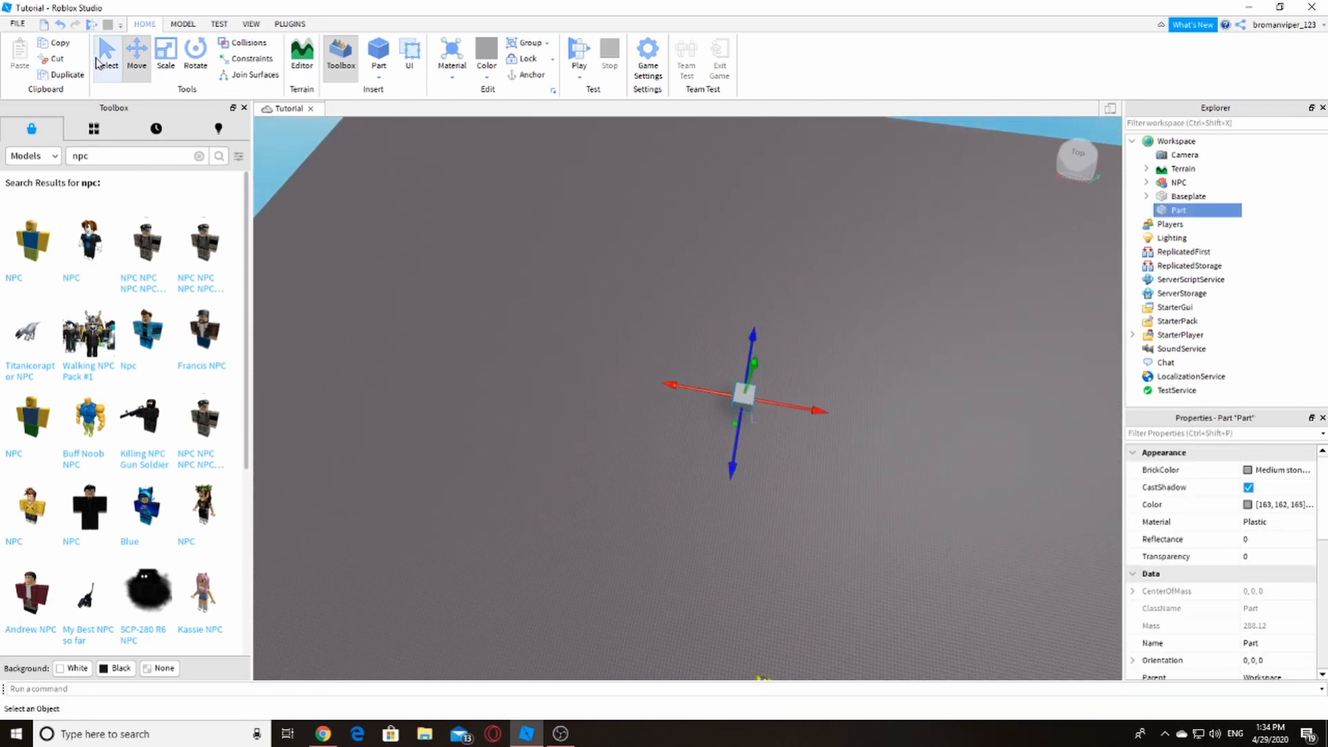
pyautogui.moveTo(741, 398); pyautogui.dragTo(744, 401, button='right')
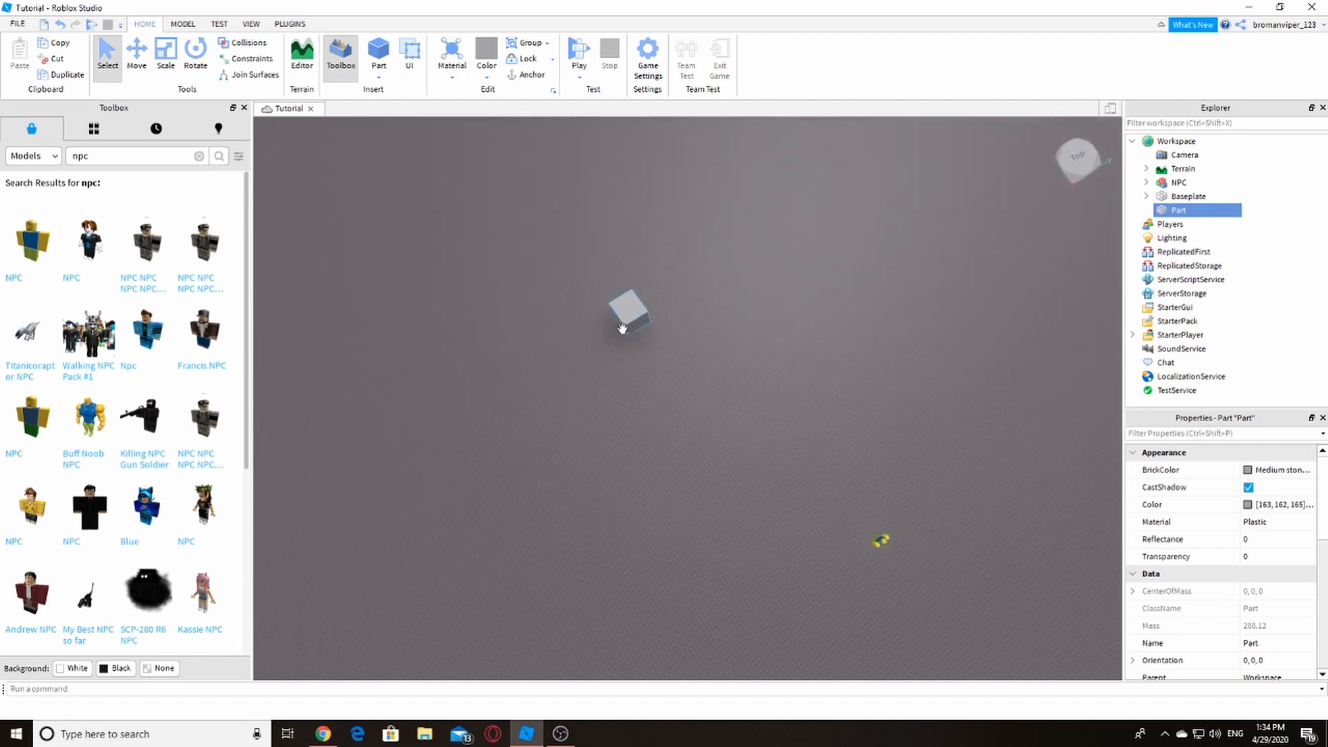
pyautogui.moveTo(624, 325); pyautogui.dragTo(610, 445)
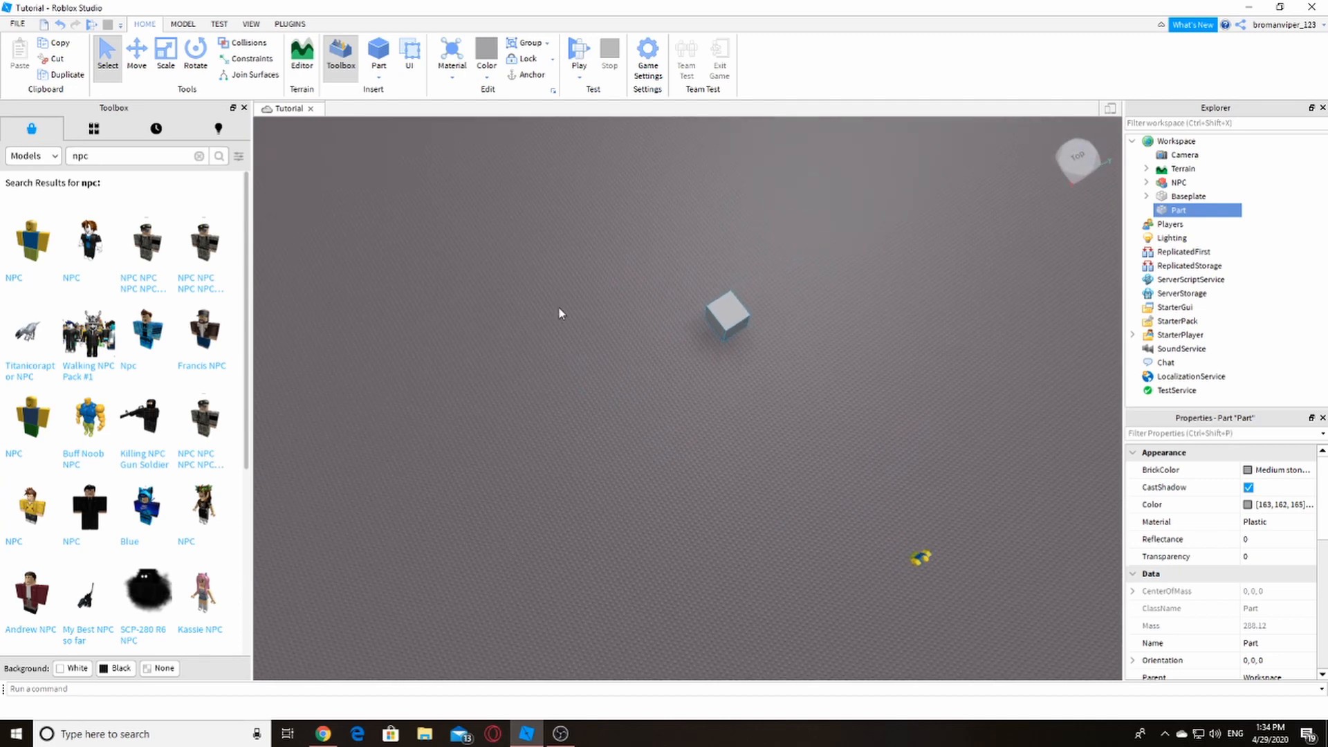
# Step: Switch back to the Move tool and nudge the block in both directions along its blue axis
pyautogui.hotkey('ctrl', '2')
pyautogui.scroll(5, 663, 325)
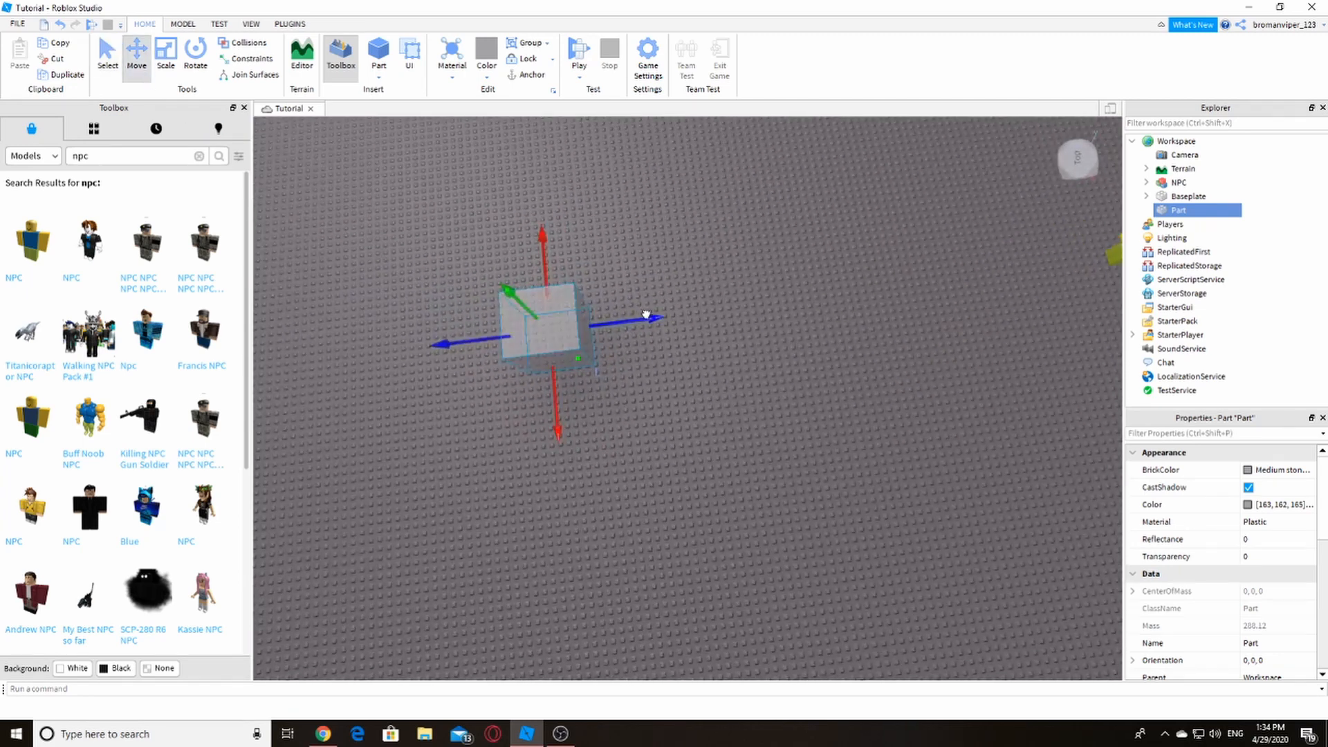
pyautogui.moveTo(646, 315); pyautogui.dragTo(658, 318)
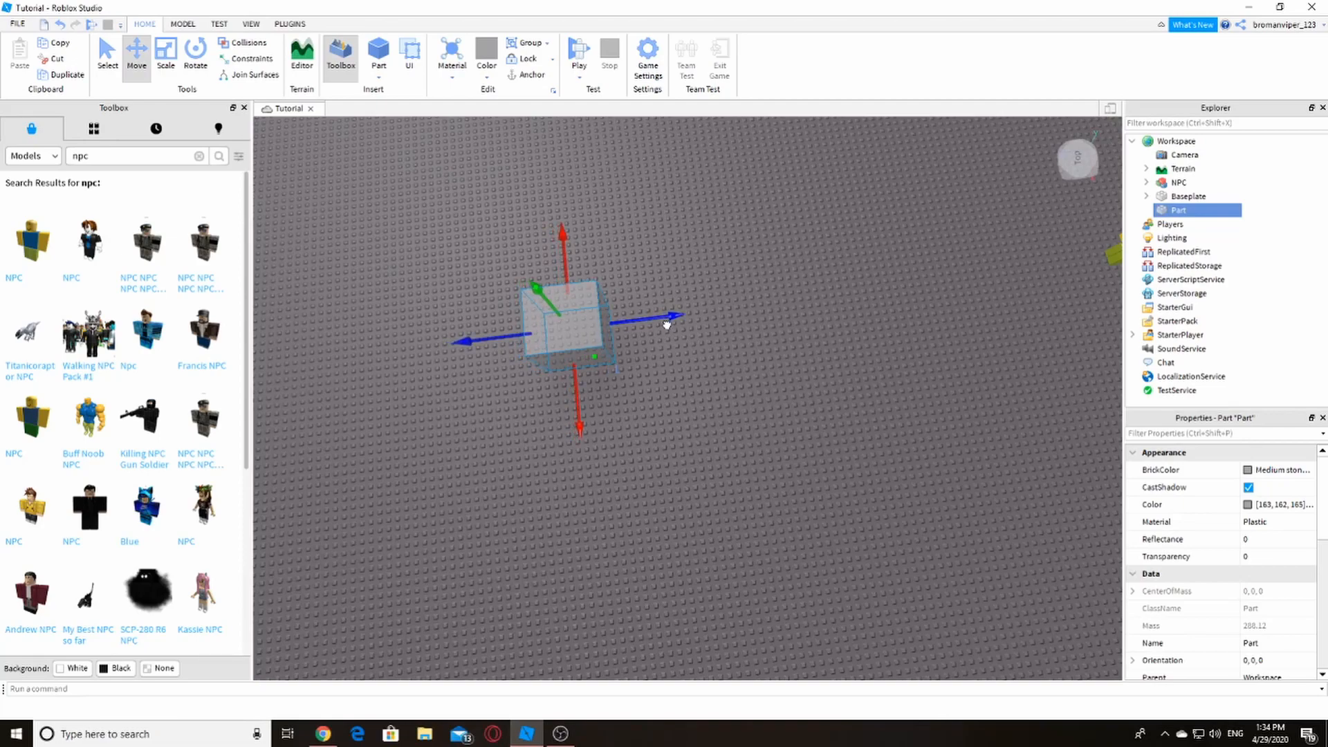
pyautogui.scroll(10, 664, 359)
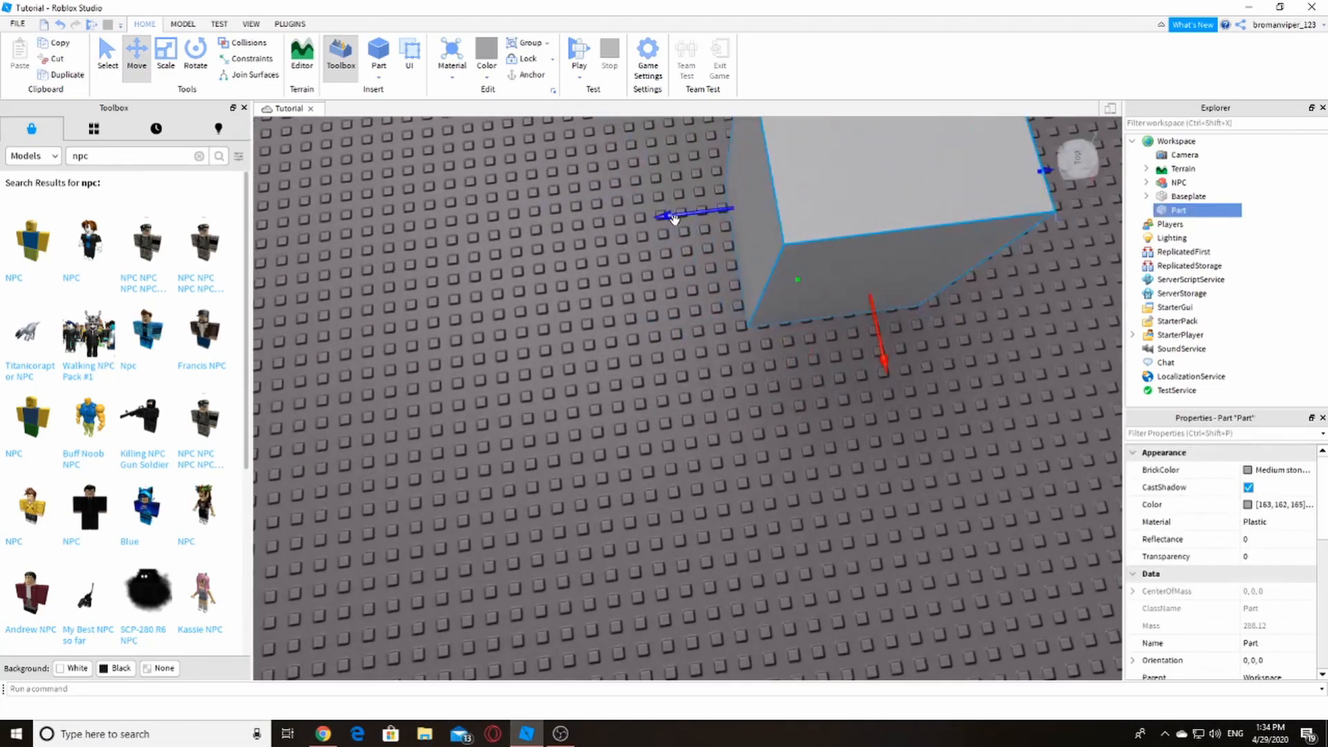
pyautogui.moveTo(674, 219); pyautogui.dragTo(672, 220)
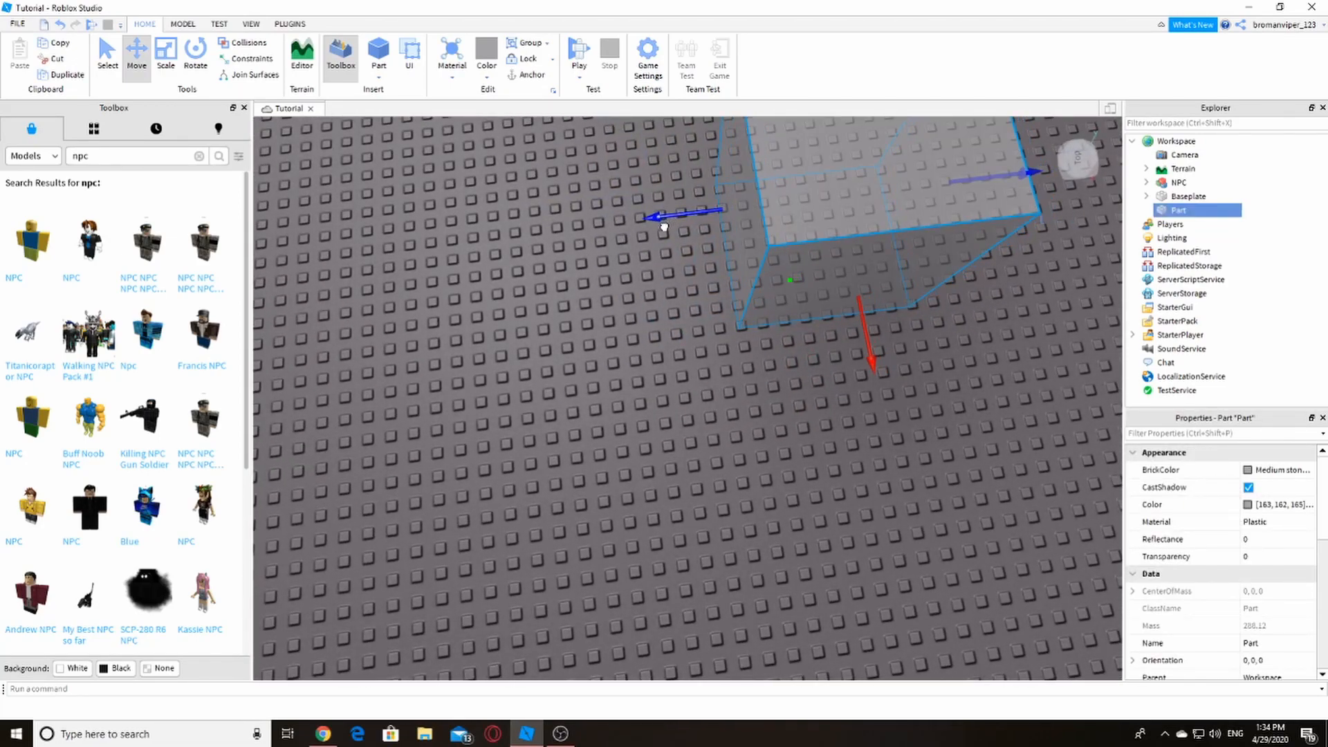
# Step: Duplicate the block, slide the copy along the red axis beside the original, and delete the copy
pyautogui.click(613, 293)
pyautogui.moveTo(612, 293); pyautogui.dragTo(554, 326, button='right')
pyautogui.click(555, 336)
pyautogui.scroll(-4, 575, 430)
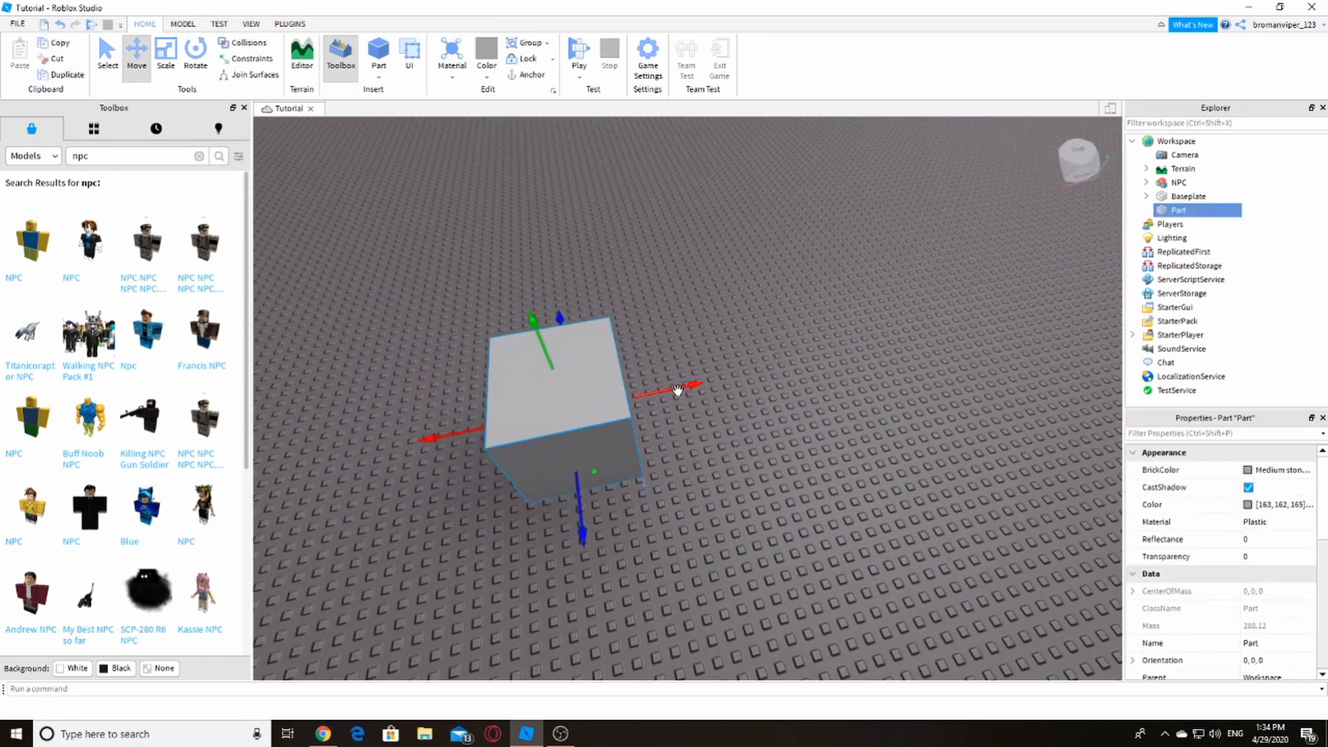
pyautogui.hotkey('ctrl', 'd')
pyautogui.moveTo(677, 389); pyautogui.dragTo(868, 396)
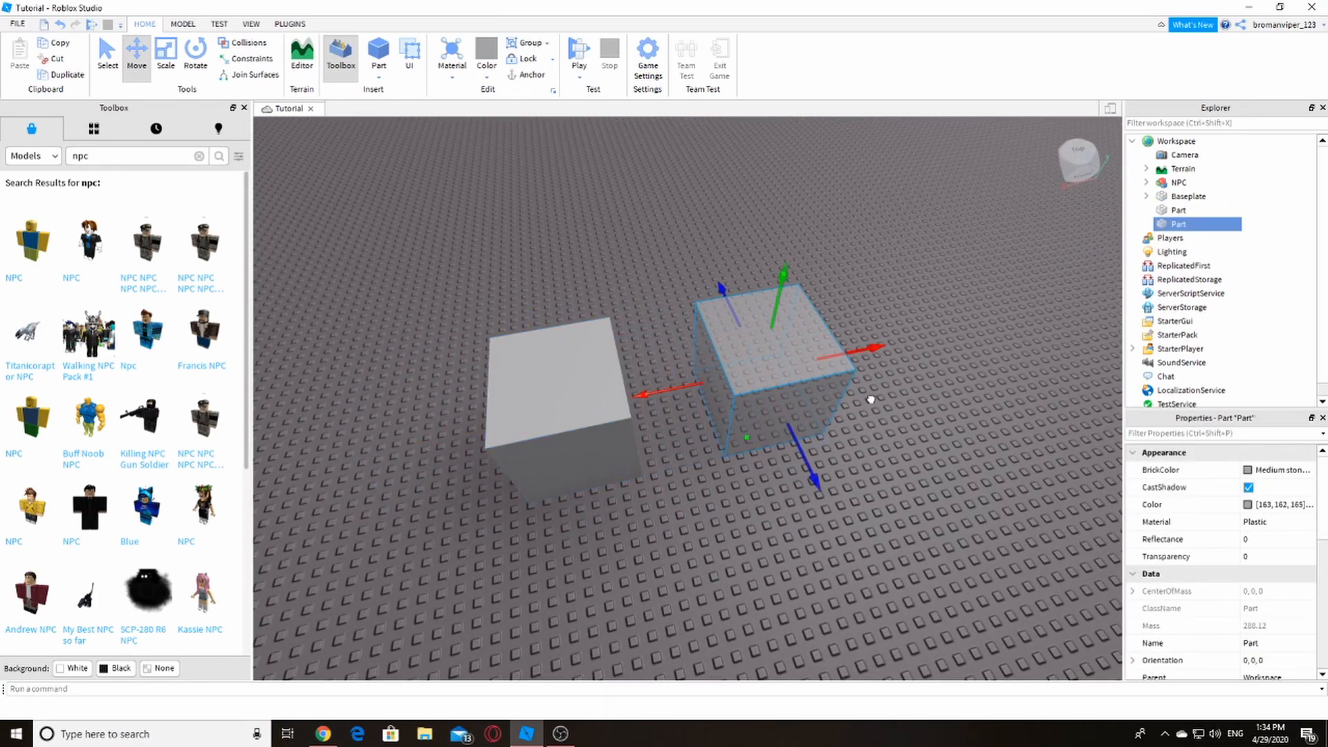
pyautogui.press('Delete')
# Step: Copy the remaining block and paste the copy into the original block
pyautogui.click(578, 408)
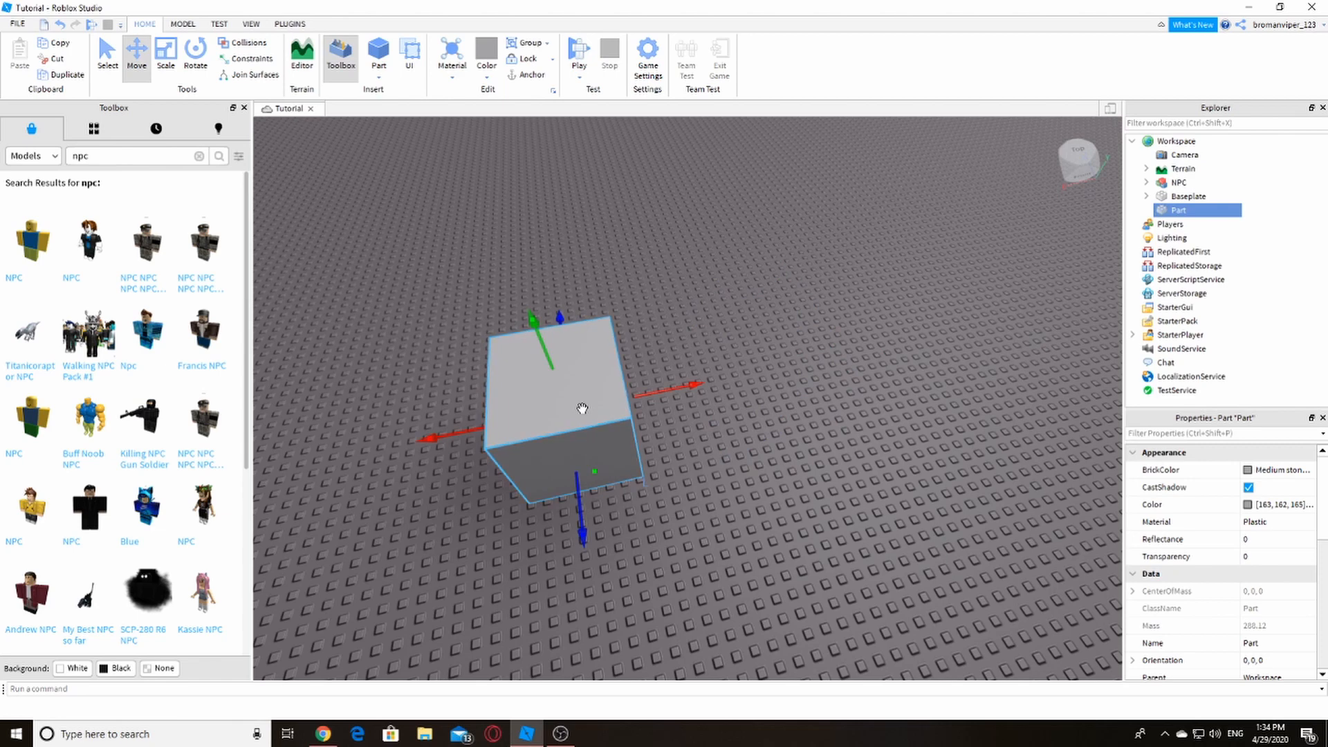
pyautogui.rightClick(595, 383)
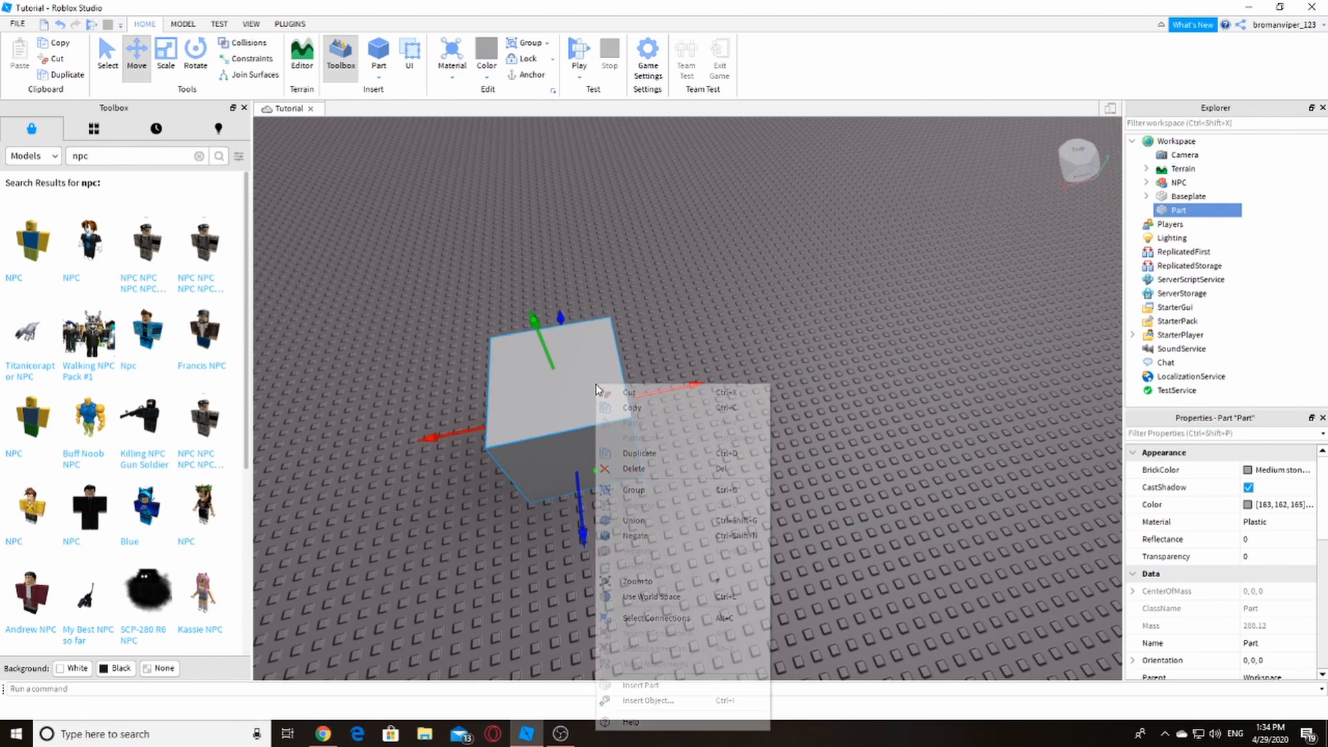
pyautogui.click(612, 409)
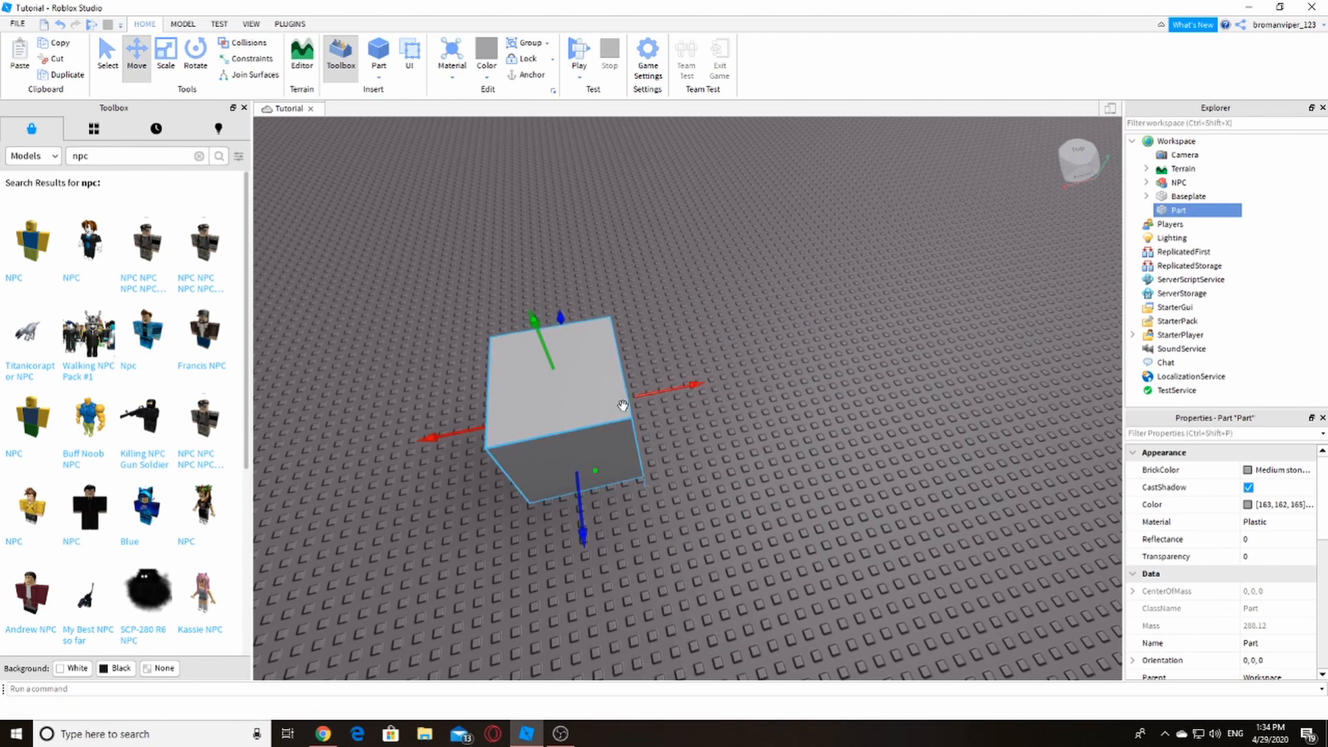
pyautogui.rightClick(811, 438)
pyautogui.click(881, 146)
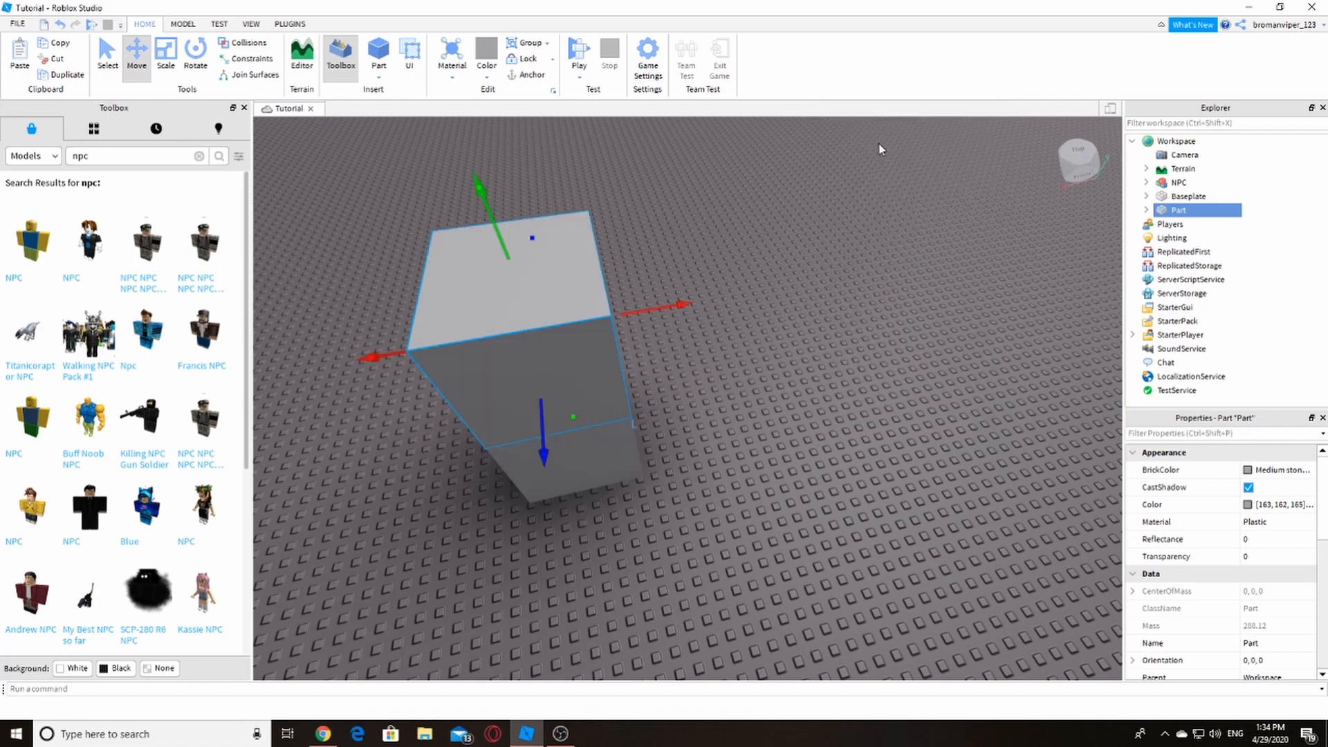
# Step: Lower the pasted block from on top of the original to the baseplate and slide it outward along the red axis
pyautogui.moveTo(716, 333); pyautogui.dragTo(716, 333, button='right')
pyautogui.scroll(3, 768, 443)
pyautogui.moveTo(768, 442); pyautogui.dragTo(770, 443, button='right')
pyautogui.scroll(-4, 769, 443)
pyautogui.scroll(3, 689, 363)
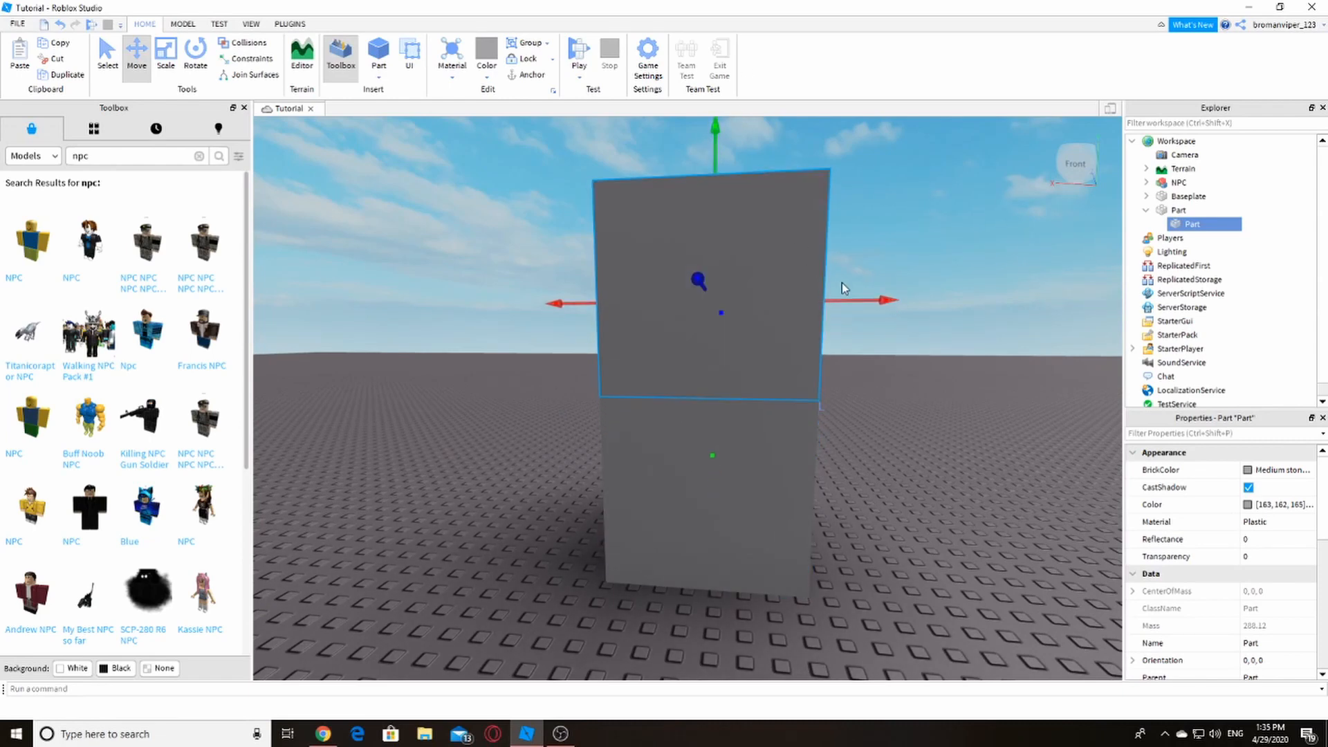
pyautogui.moveTo(851, 296); pyautogui.dragTo(869, 325)
pyautogui.moveTo(731, 137); pyautogui.dragTo(733, 332)
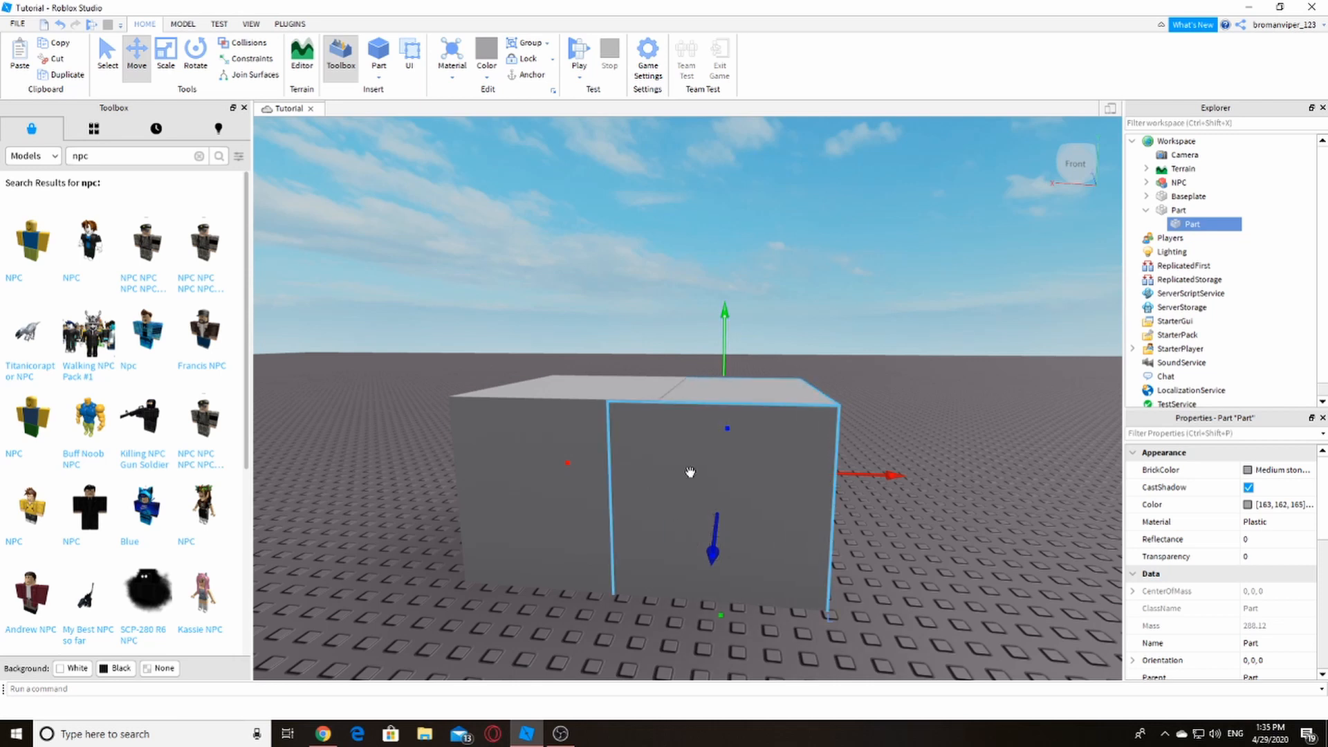
pyautogui.moveTo(866, 474); pyautogui.dragTo(923, 514)
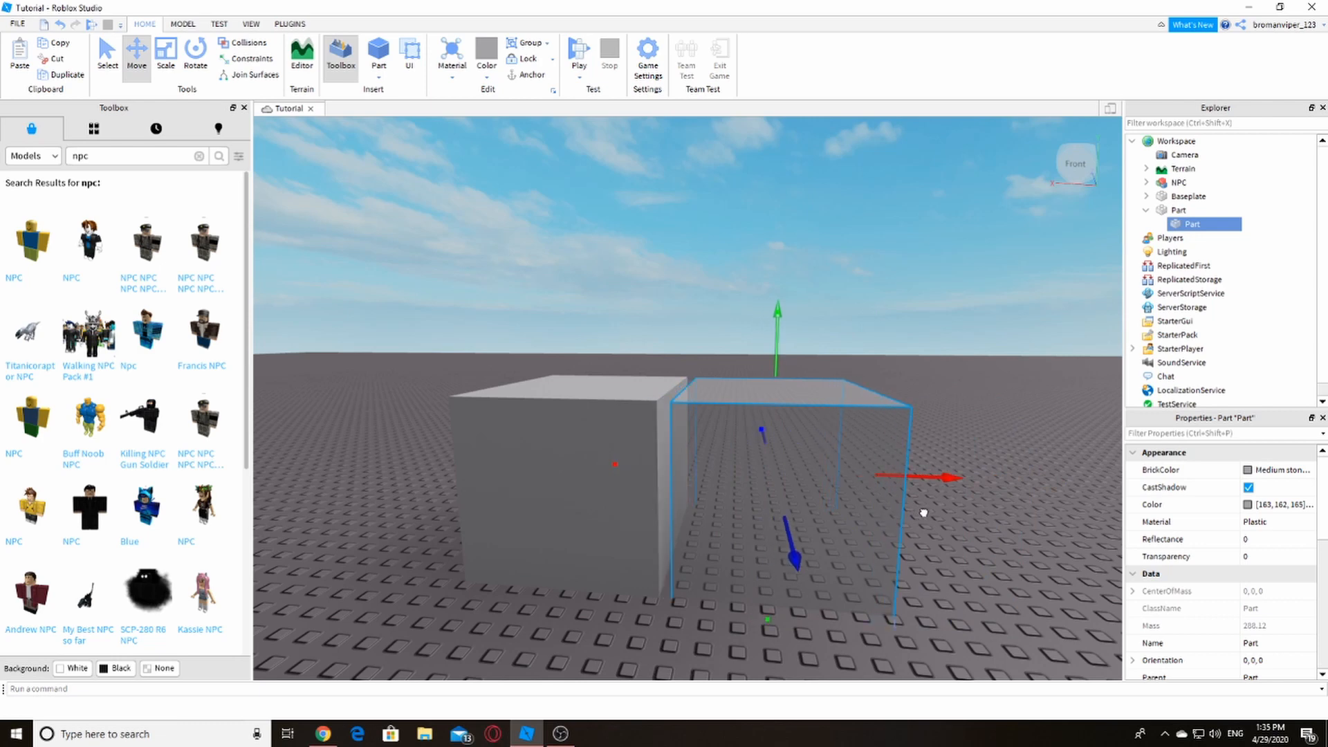
# Step: Select the pasted block beside the original and delete it
pyautogui.scroll(4, 925, 513)
pyautogui.moveTo(708, 472); pyautogui.dragTo(699, 474)
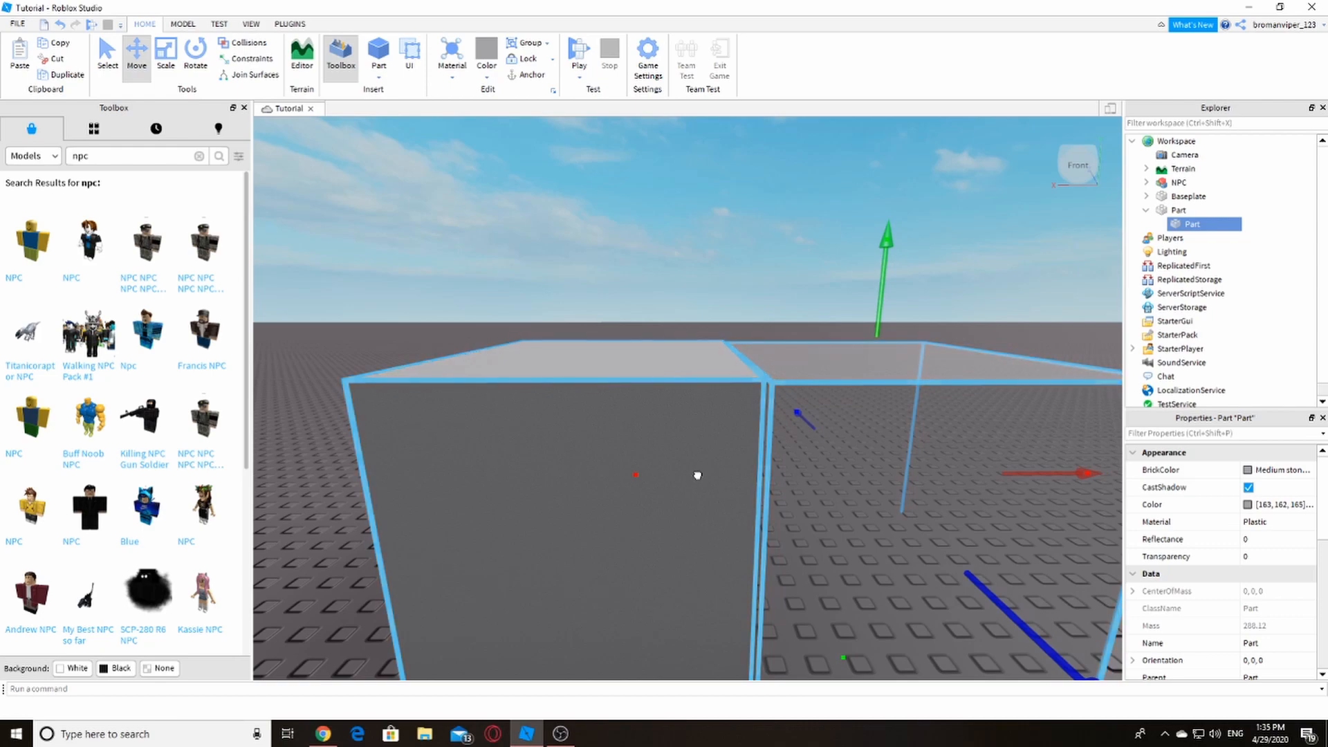
pyautogui.scroll(-5, 695, 484)
pyautogui.click(693, 499)
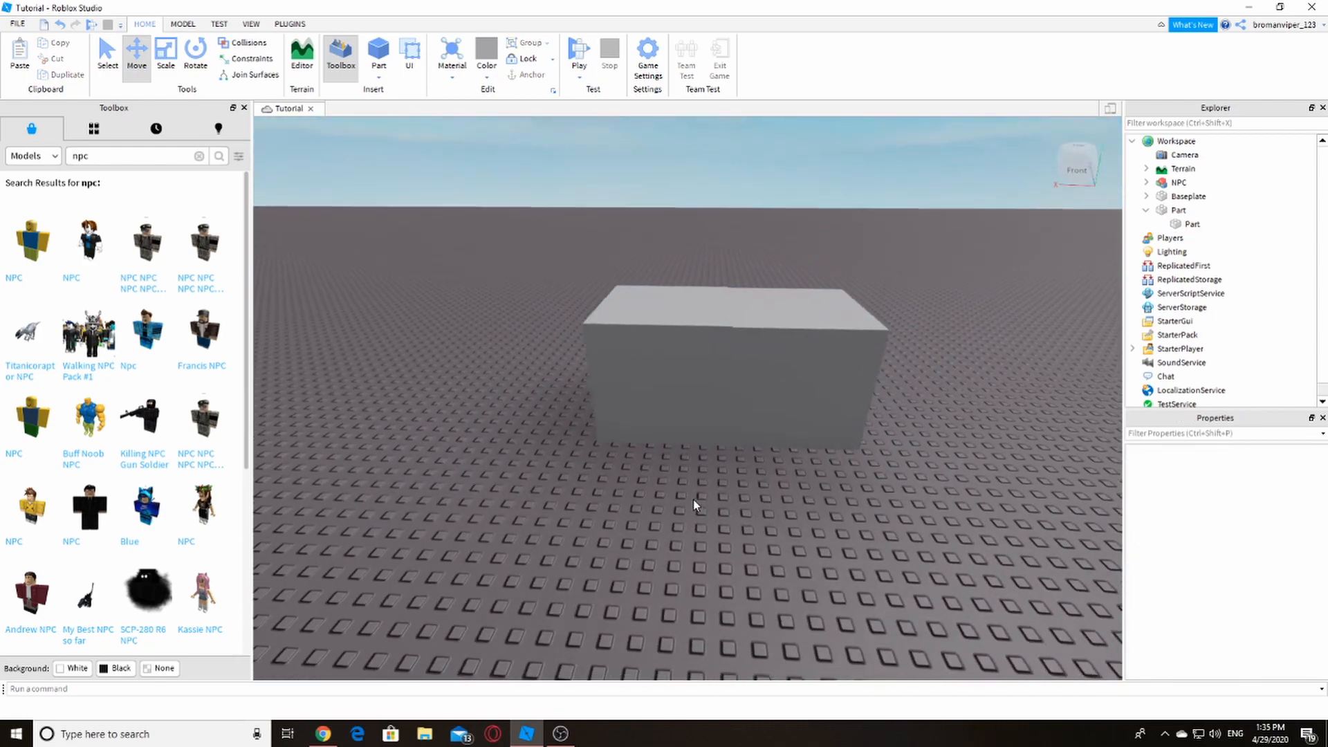
pyautogui.moveTo(693, 500); pyautogui.dragTo(692, 499, button='right')
pyautogui.press('w')
pyautogui.click(777, 398)
pyautogui.scroll(-5, 777, 399)
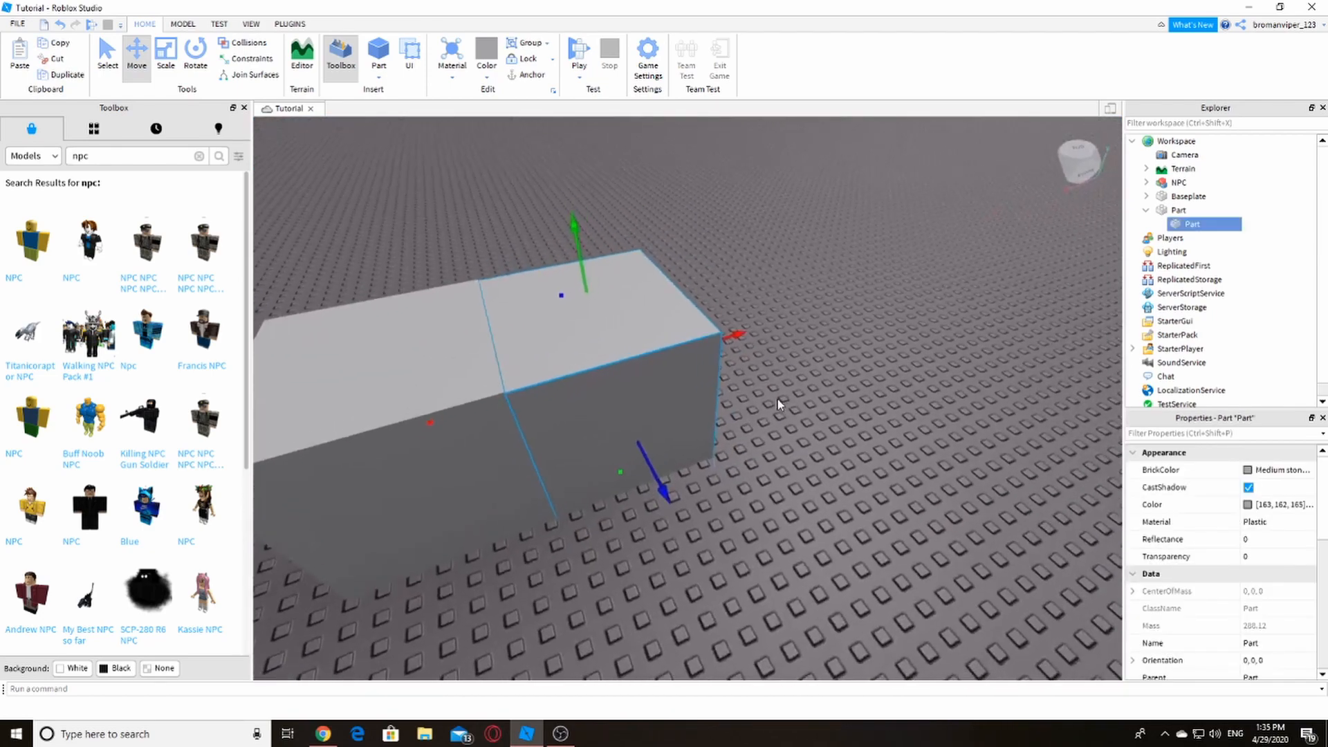
pyautogui.moveTo(778, 400); pyautogui.dragTo(777, 404, button='right')
pyautogui.press('Delete')
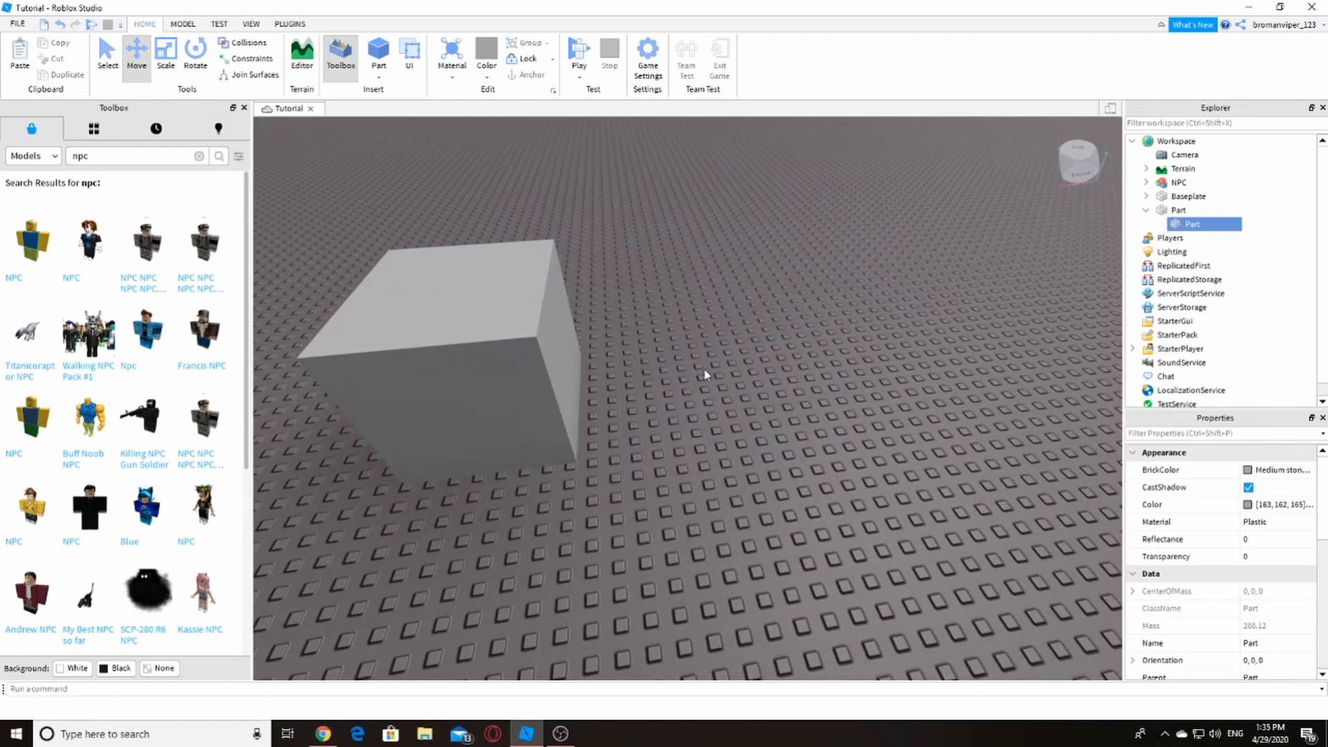
# Step: Set the grid snapping increment for moves to 0 studs, turn move snapping off, and select the remaining block
pyautogui.click(563, 358)
pyautogui.moveTo(563, 359); pyautogui.dragTo(608, 305, button='right')
pyautogui.scroll(3, 607, 305)
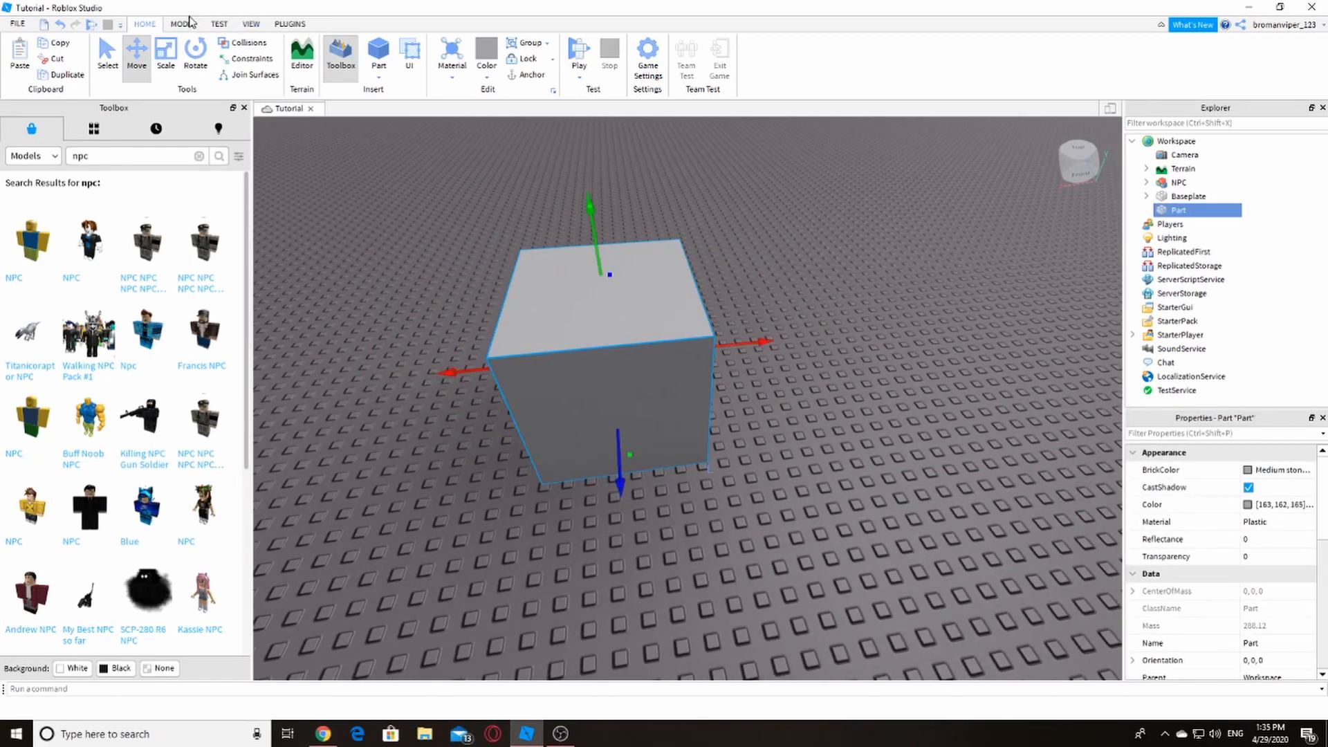
pyautogui.click(190, 25)
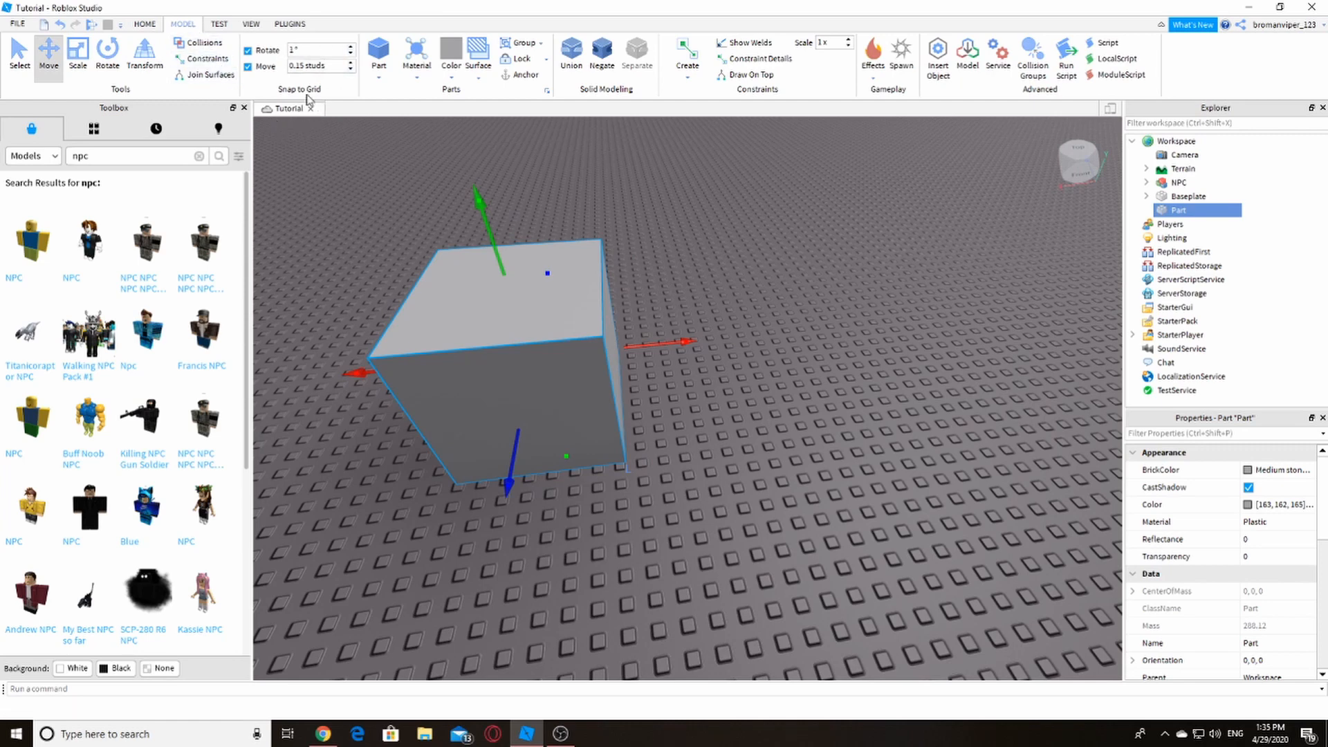
pyautogui.click(652, 401)
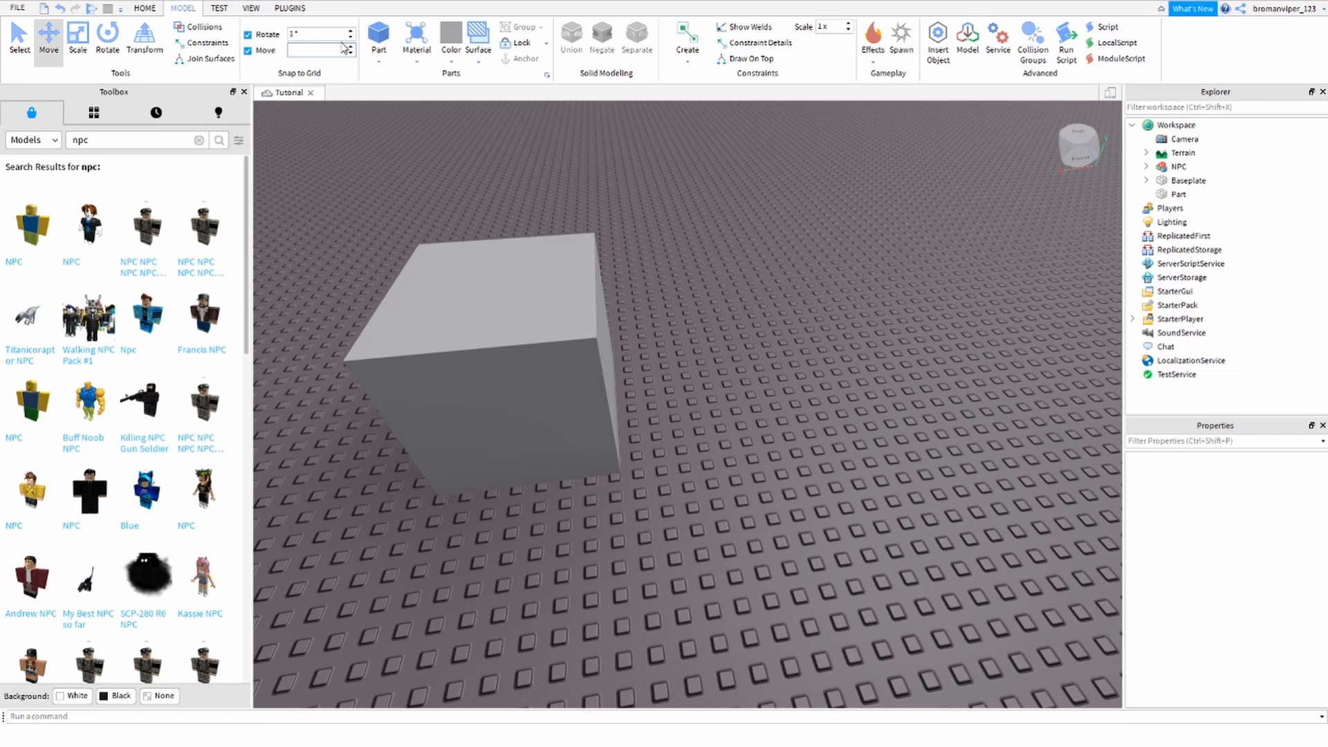
pyautogui.click(542, 329)
pyautogui.press('f')
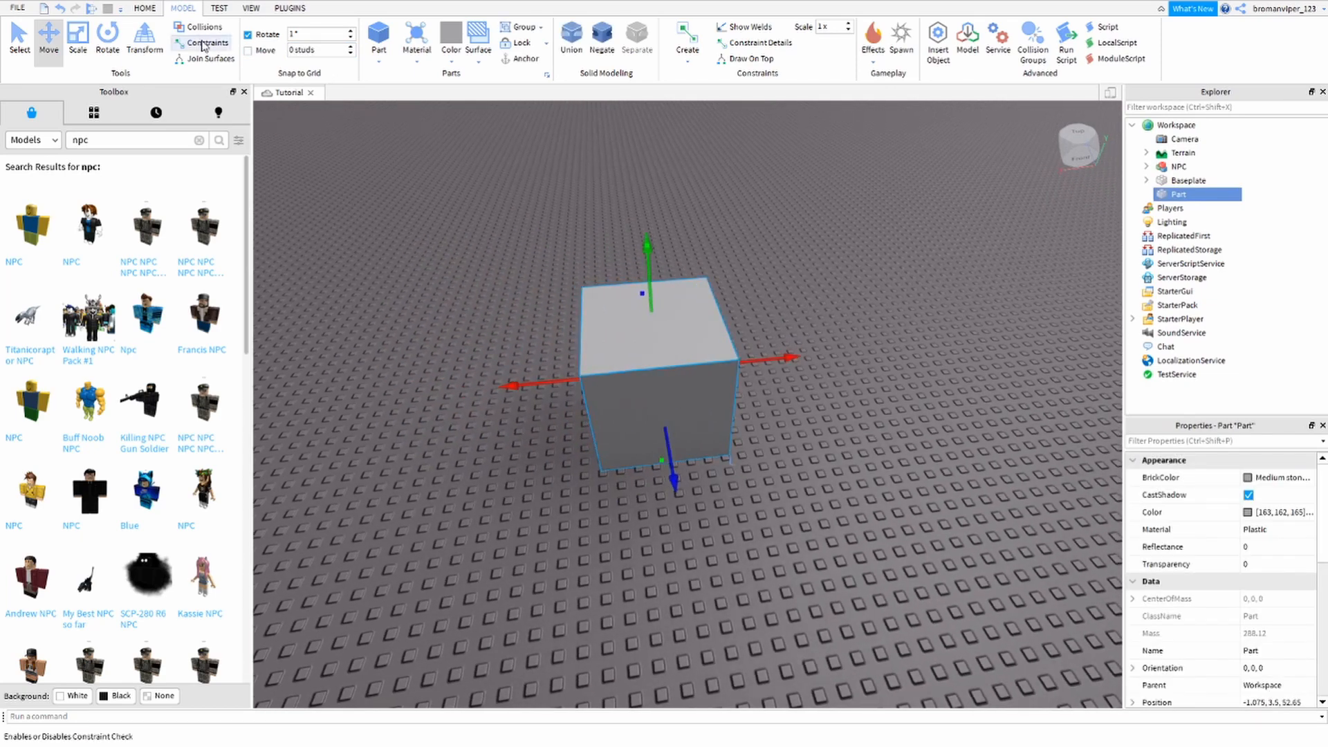
# Step: Stretch the remaining block outward along its red axis with the Scale tool
pyautogui.click(157, 10)
pyautogui.moveTo(553, 159); pyautogui.dragTo(486, 185, button='right')
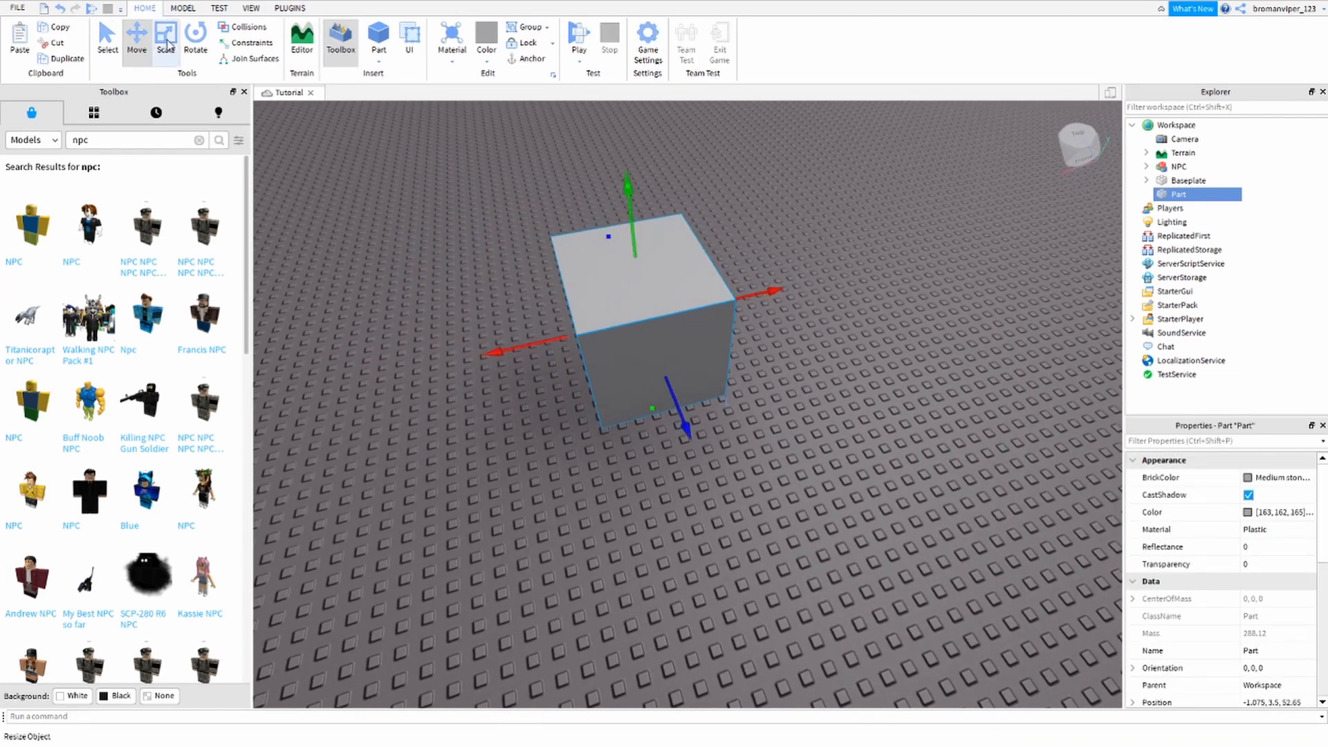
pyautogui.moveTo(608, 246); pyautogui.dragTo(754, 341, button='right')
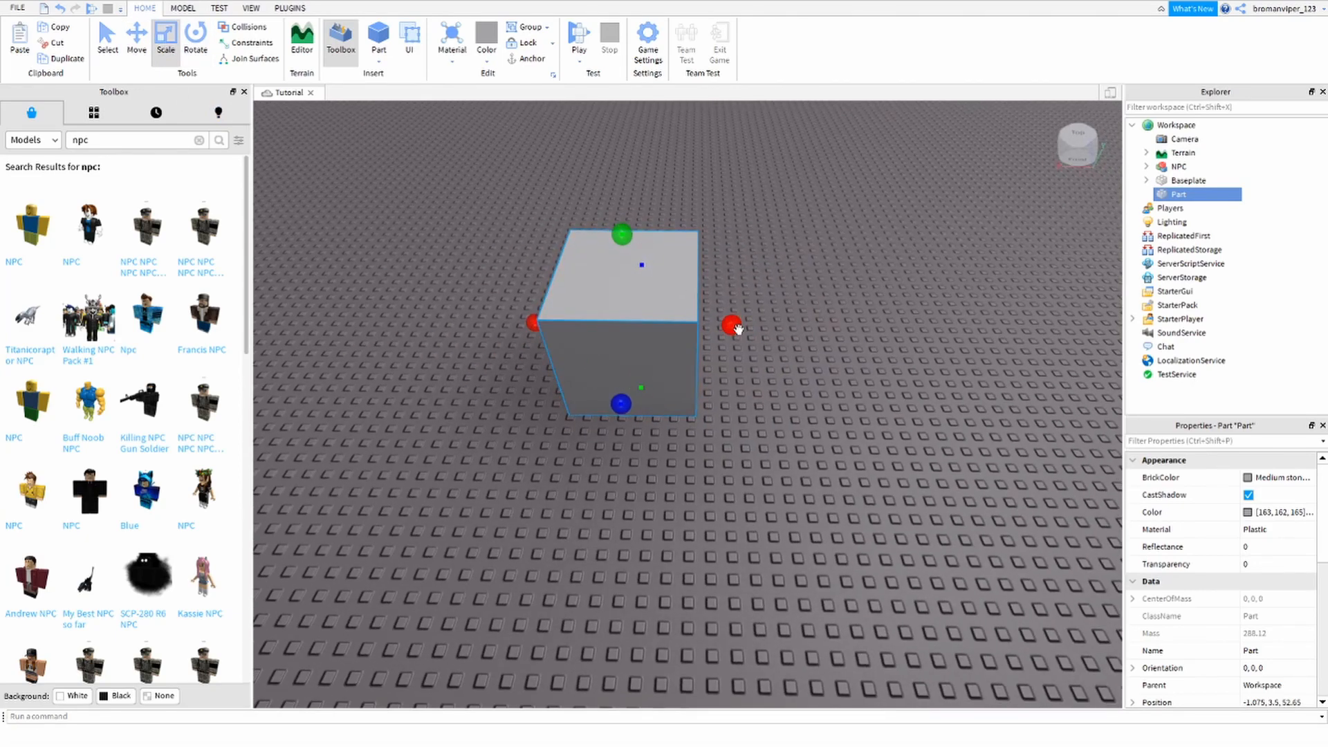
pyautogui.scroll(-4, 830, 348)
pyautogui.moveTo(738, 330); pyautogui.dragTo(958, 389)
pyautogui.moveTo(958, 389); pyautogui.dragTo(993, 419, button='right')
pyautogui.scroll(-1, 796, 346)
# Step: Widen the block in both directions along its blue axis, reduce its height, and shrink it along the red and blue axes
pyautogui.moveTo(685, 285); pyautogui.dragTo(960, 437)
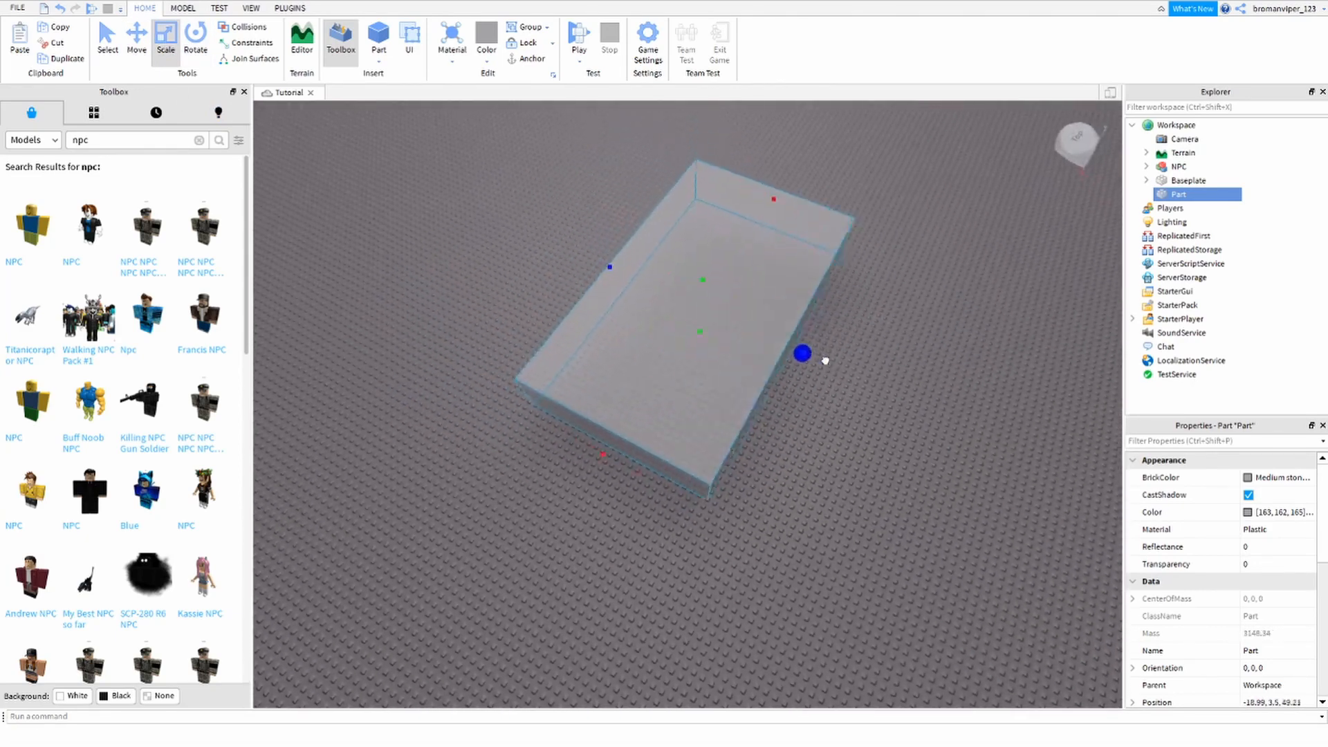
pyautogui.scroll(-1, 955, 433)
pyautogui.moveTo(624, 287); pyautogui.dragTo(351, 235)
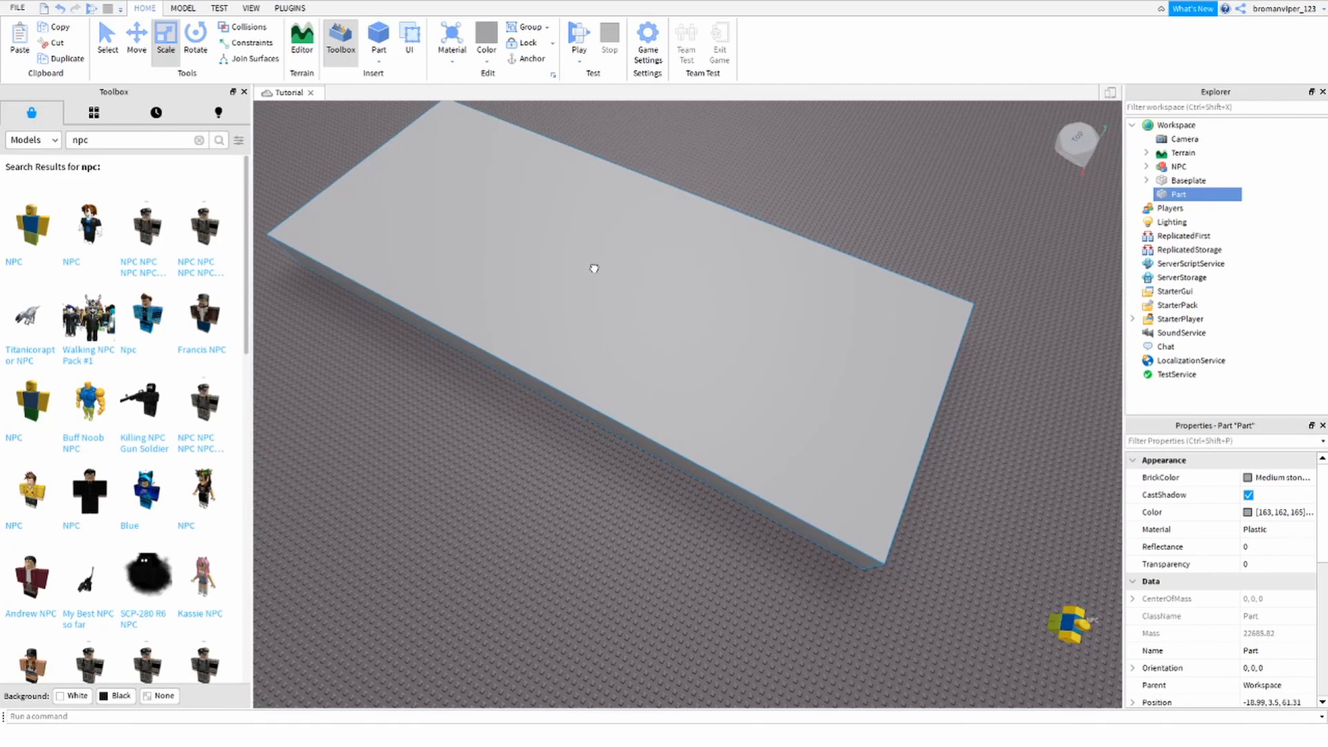
pyautogui.moveTo(594, 268); pyautogui.dragTo(579, 213)
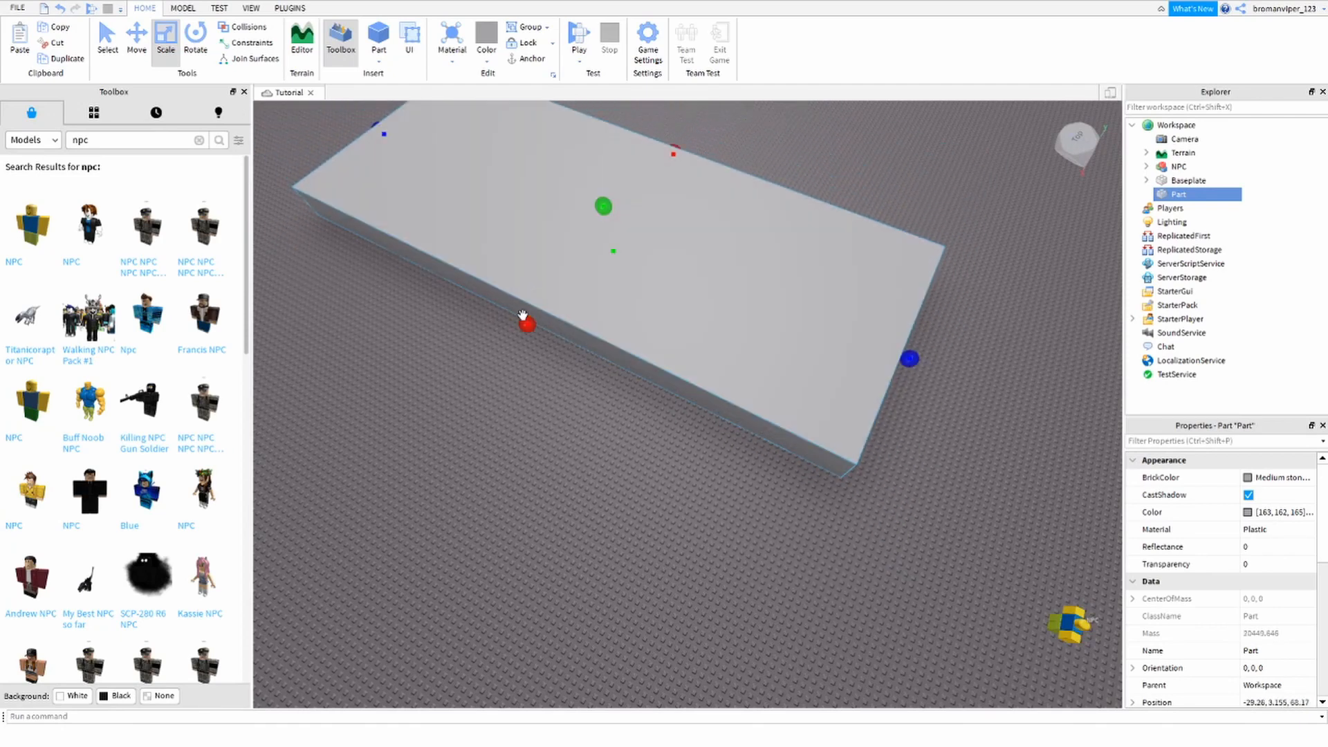
pyautogui.moveTo(522, 316); pyautogui.dragTo(704, 269)
pyautogui.moveTo(935, 293); pyautogui.dragTo(573, 181)
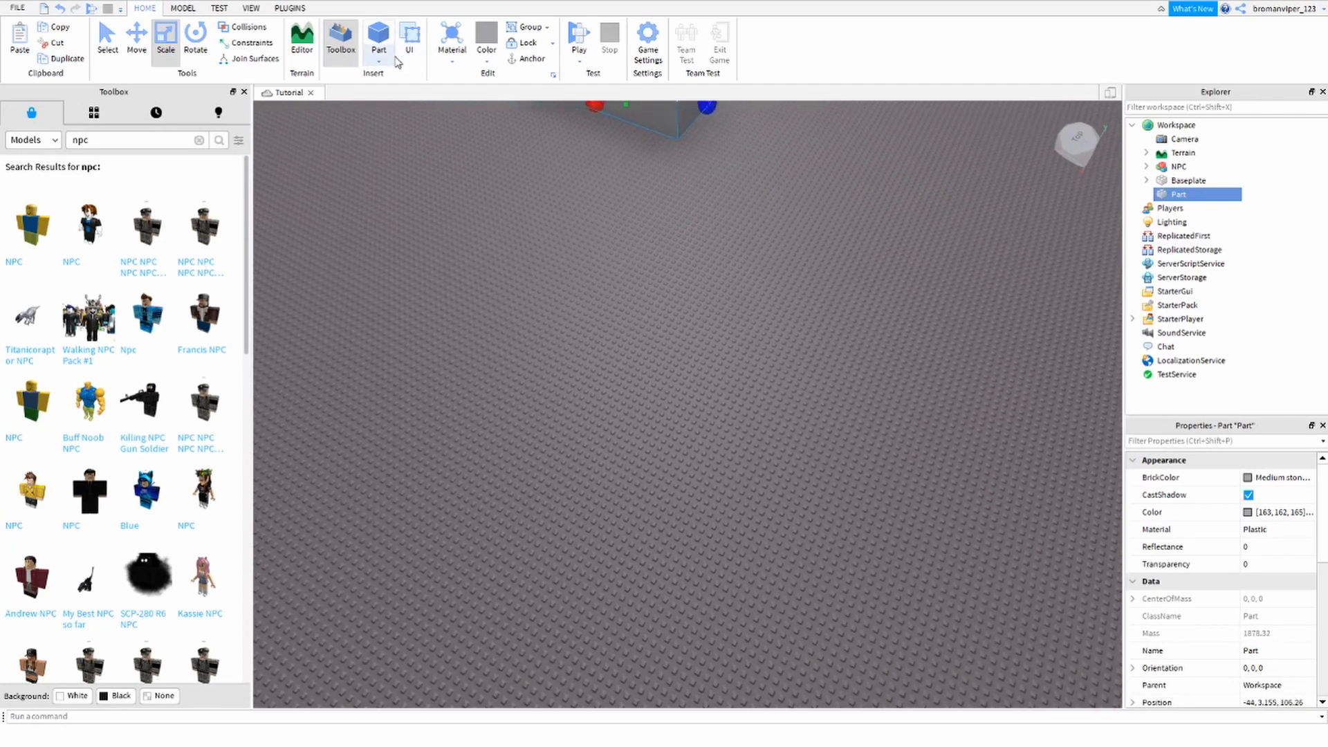
# Step: Insert a sphere part, scale it up to a large ball, and delete it
pyautogui.click(382, 62)
pyautogui.click(402, 92)
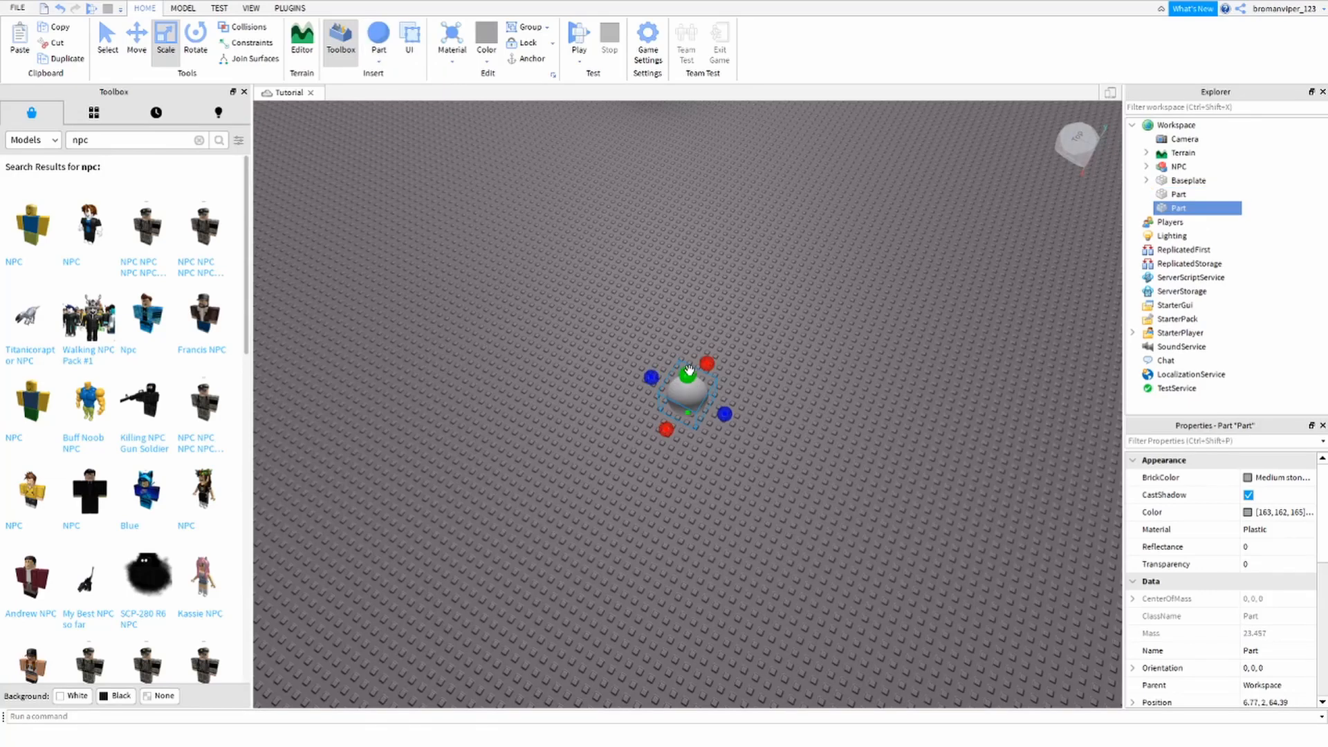
pyautogui.moveTo(689, 370); pyautogui.dragTo(705, 243)
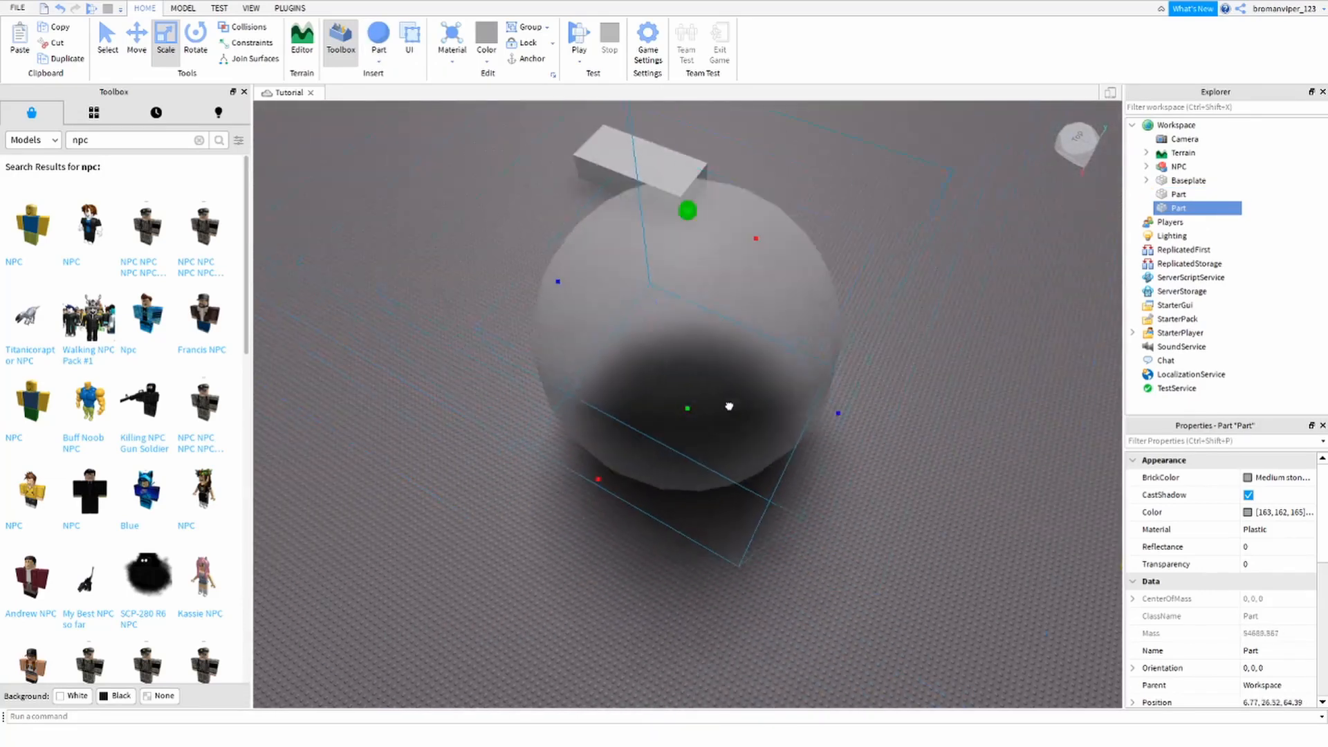
pyautogui.moveTo(729, 407); pyautogui.dragTo(724, 456)
pyautogui.press('Delete')
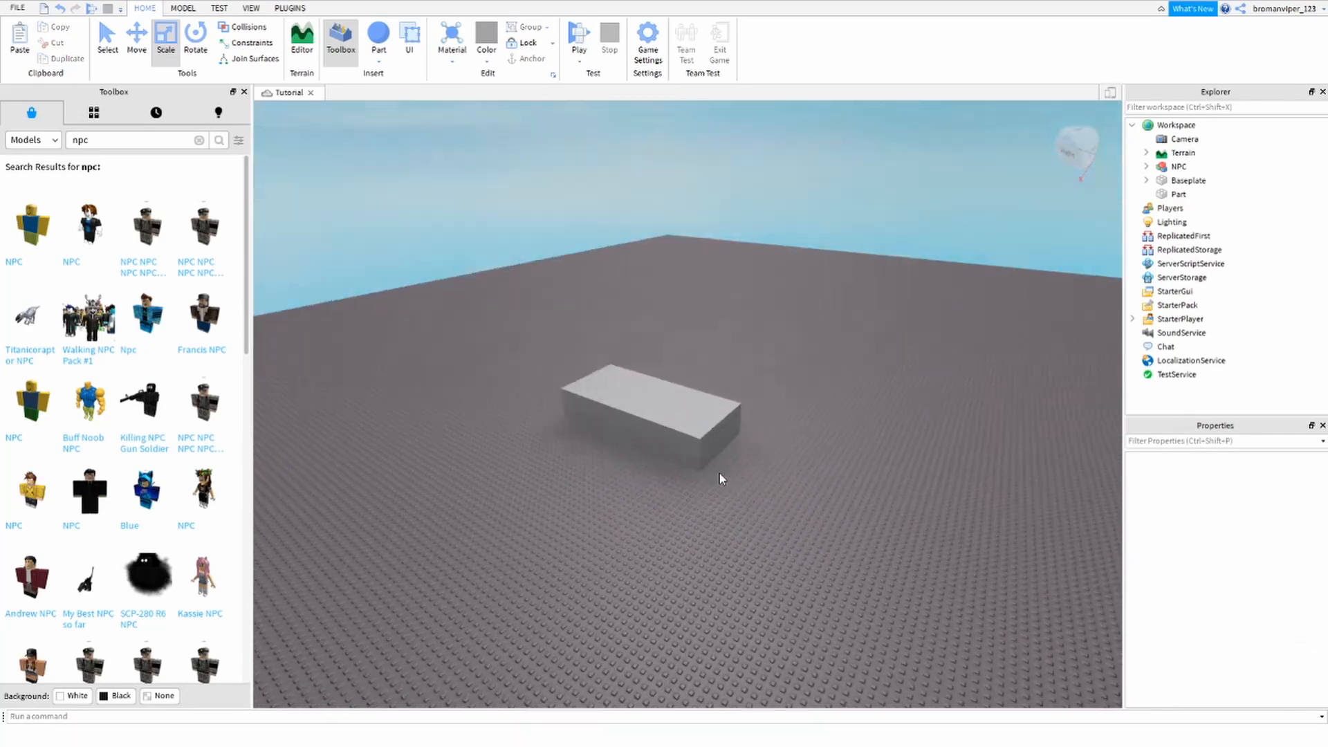
# Step: Select the remaining block and shorten it along its blue axis
pyautogui.scroll(3, 719, 473)
pyautogui.click(748, 472)
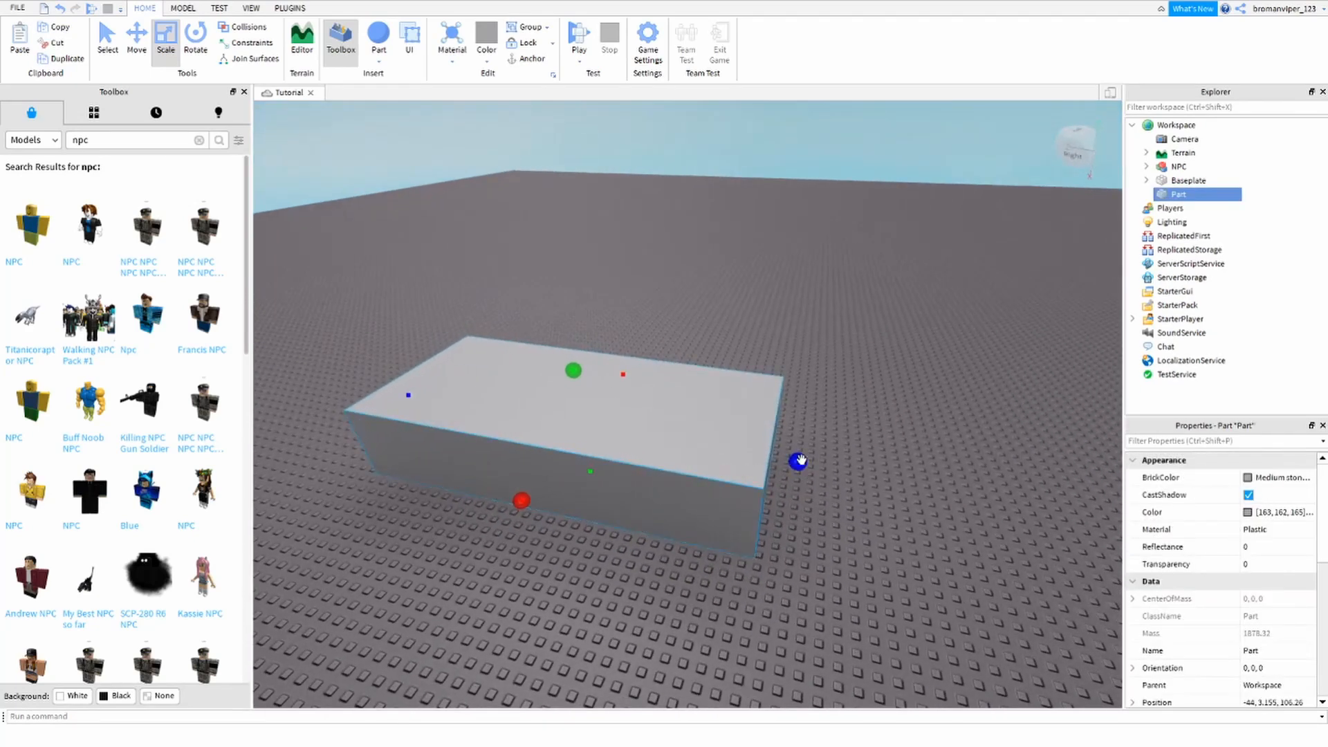
pyautogui.moveTo(799, 460); pyautogui.dragTo(665, 387)
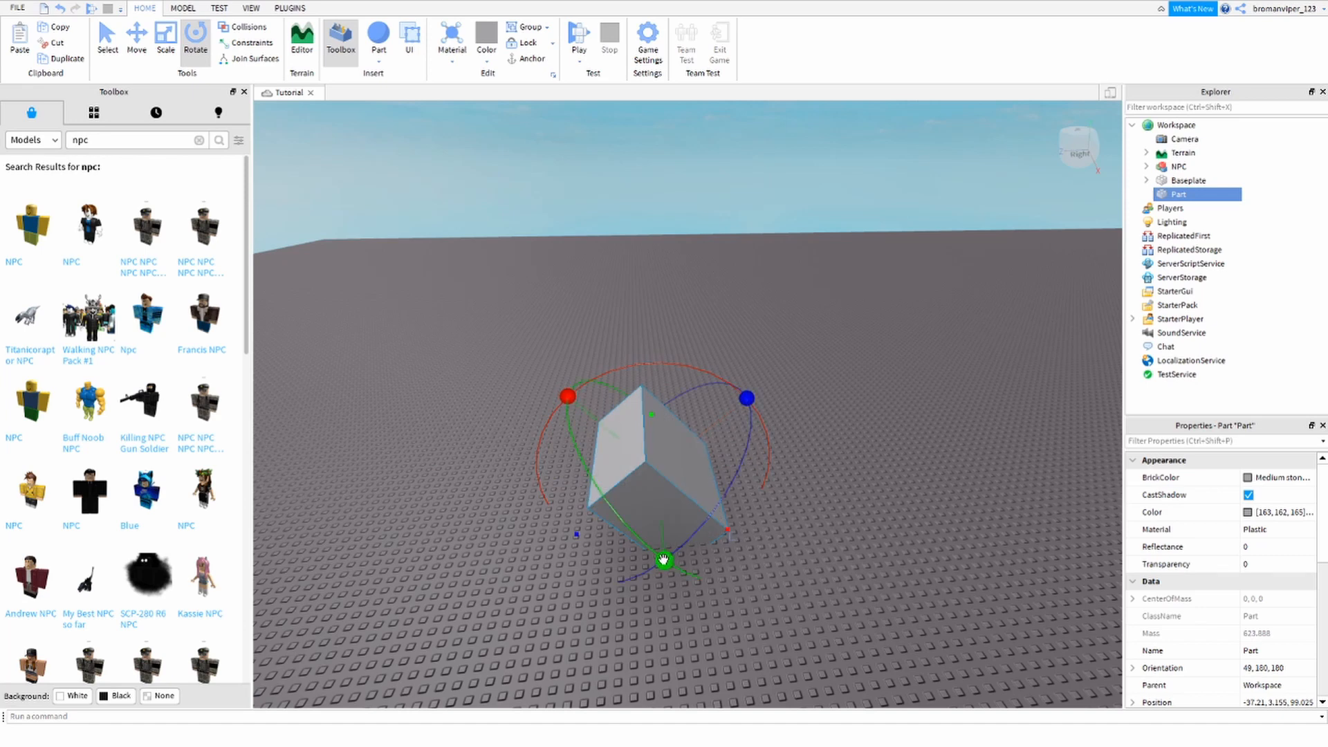
# Step: Tilt the block by turning it about several of its axes with the Rotate tool, and deselect it
pyautogui.moveTo(662, 559); pyautogui.dragTo(913, 612)
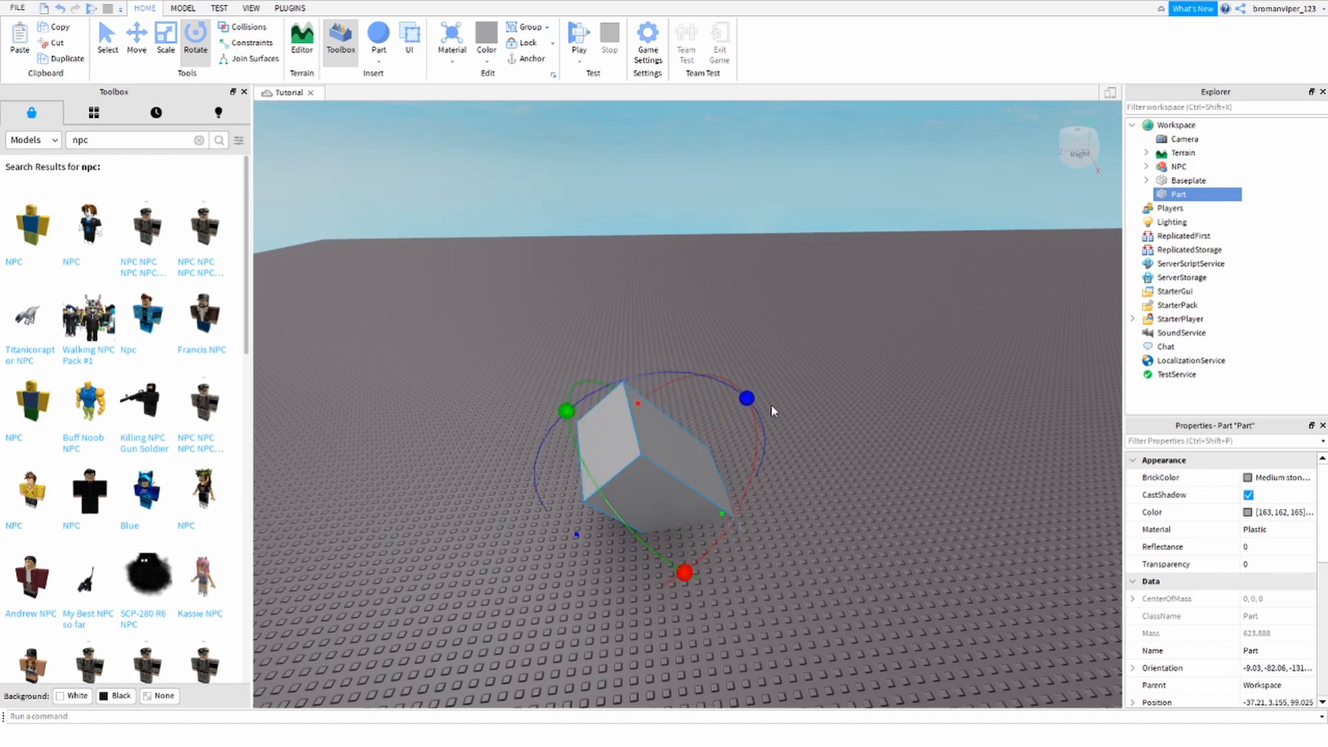
pyautogui.moveTo(772, 409); pyautogui.dragTo(812, 449)
pyautogui.click(563, 609)
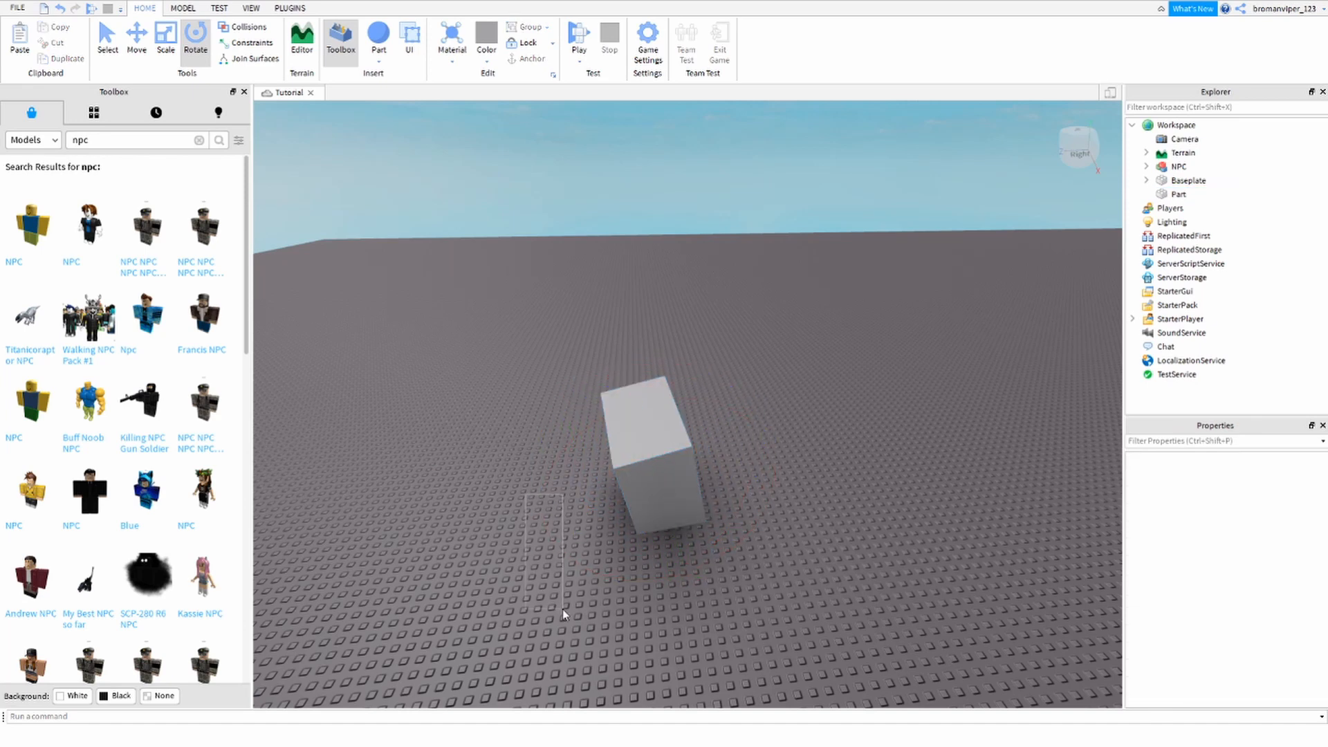
pyautogui.hotkey('ctrl', 'z')
pyautogui.moveTo(541, 503); pyautogui.dragTo(560, 417)
pyautogui.moveTo(679, 575); pyautogui.dragTo(568, 515)
pyautogui.click(630, 573)
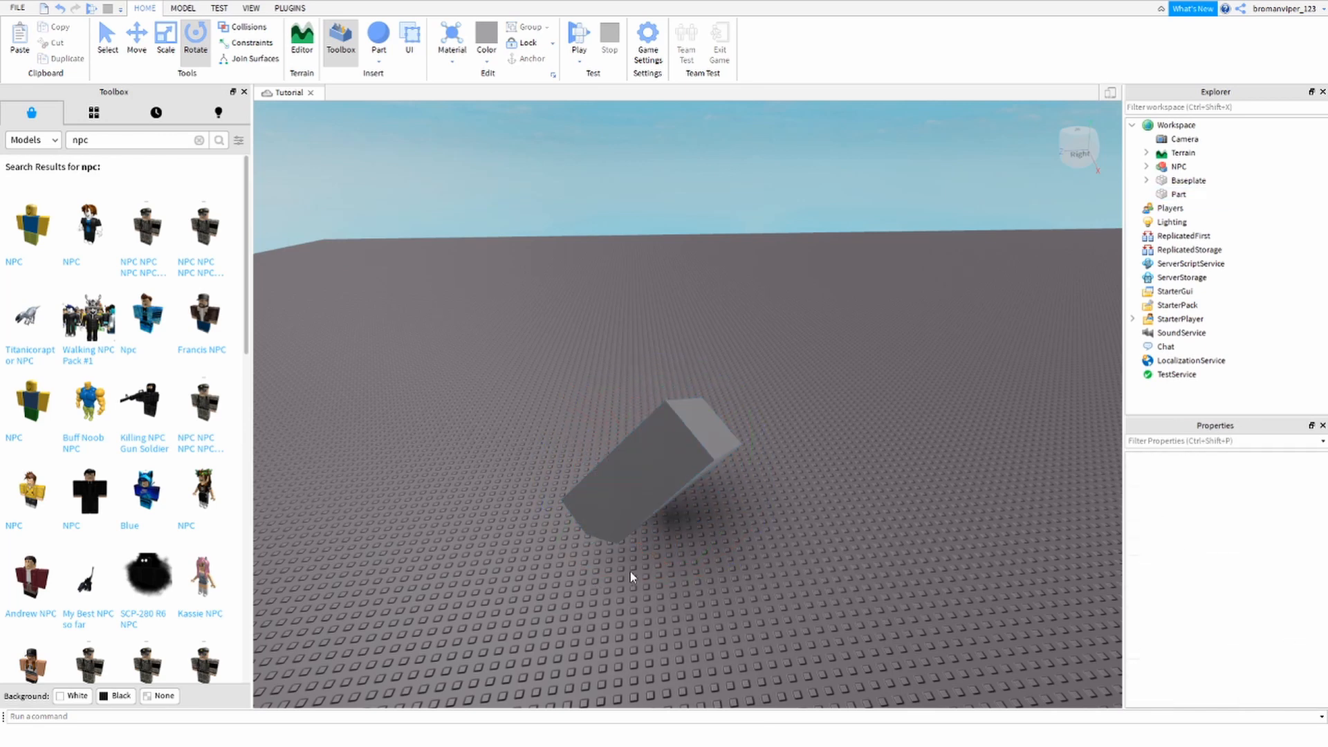
# Step: Reposition the tilted block so it stands upright on the baseplate, and shift it to a new spot
pyautogui.moveTo(668, 488)
pyautogui.mouseDown()
pyautogui.moveTo(628, 504)
pyautogui.moveTo(737, 534)
pyautogui.moveTo(674, 463)
pyautogui.mouseUp()
pyautogui.click(749, 538)
pyautogui.moveTo(749, 538); pyautogui.dragTo(760, 536, button='right')
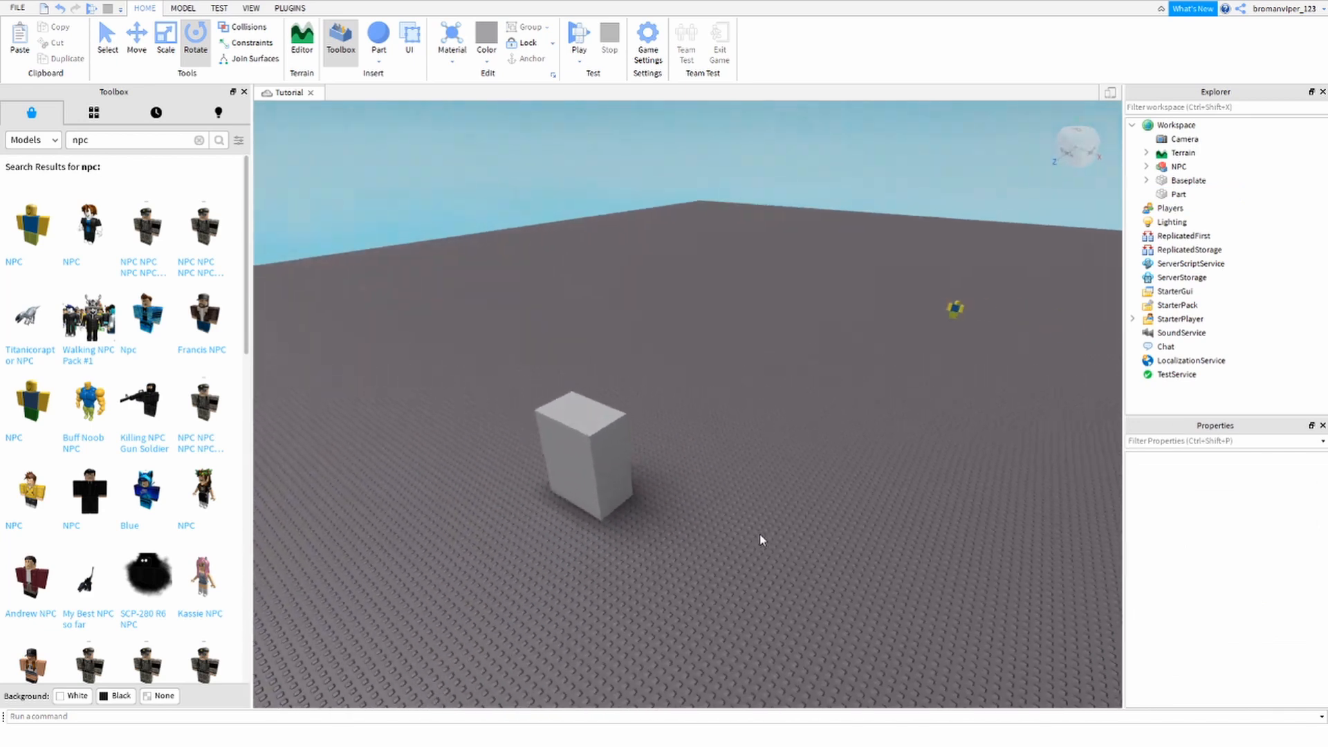
pyautogui.moveTo(661, 505)
pyautogui.mouseDown()
pyautogui.moveTo(534, 699)
pyautogui.moveTo(519, 315)
pyautogui.moveTo(667, 492)
pyautogui.mouseUp()
pyautogui.click(694, 518)
pyautogui.moveTo(694, 519); pyautogui.dragTo(681, 541, button='right')
pyautogui.press('w')
pyautogui.press('w')
pyautogui.press('a')
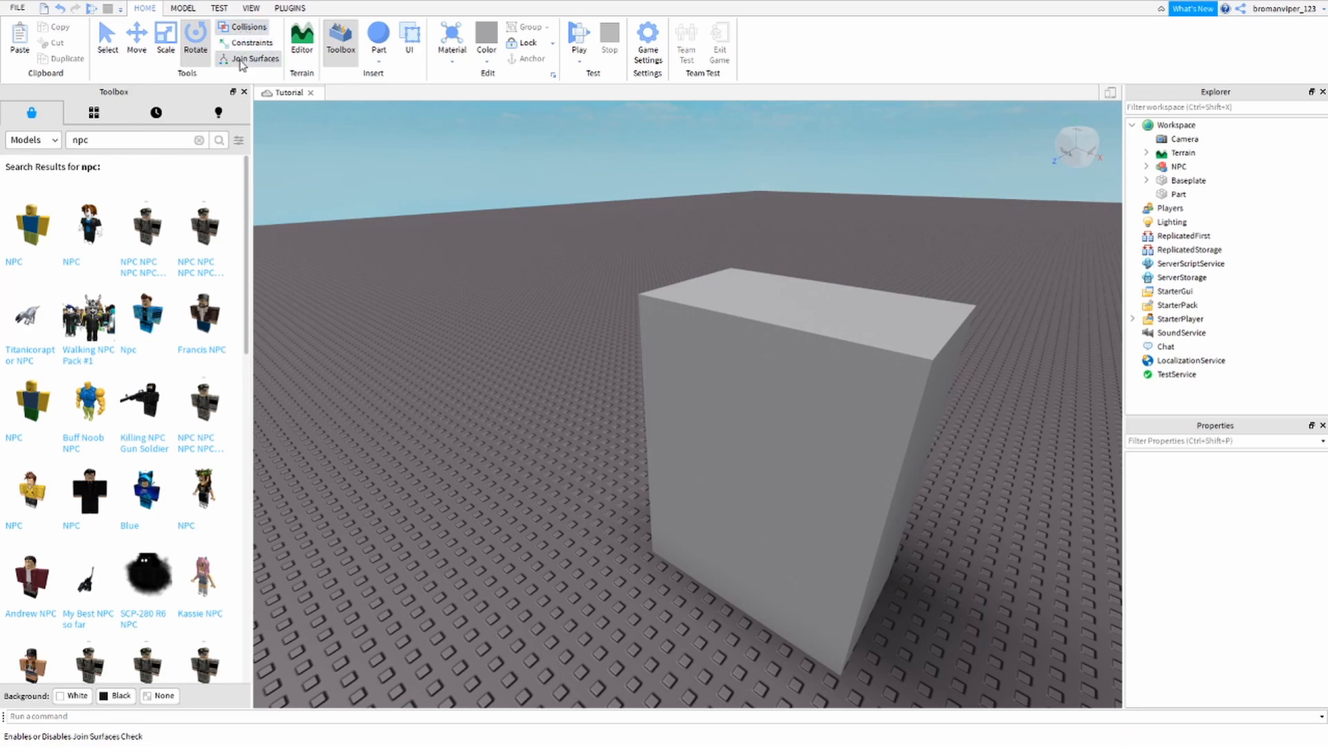
pyautogui.moveTo(674, 406); pyautogui.dragTo(592, 465)
pyautogui.click(706, 576)
# Step: Turn on Join Surfaces and place the block on the baseplate so the two are welded together
pyautogui.press('w')
pyautogui.click(228, 58)
pyautogui.moveTo(502, 263); pyautogui.dragTo(501, 263, button='right')
pyautogui.press('w')
pyautogui.press('d')
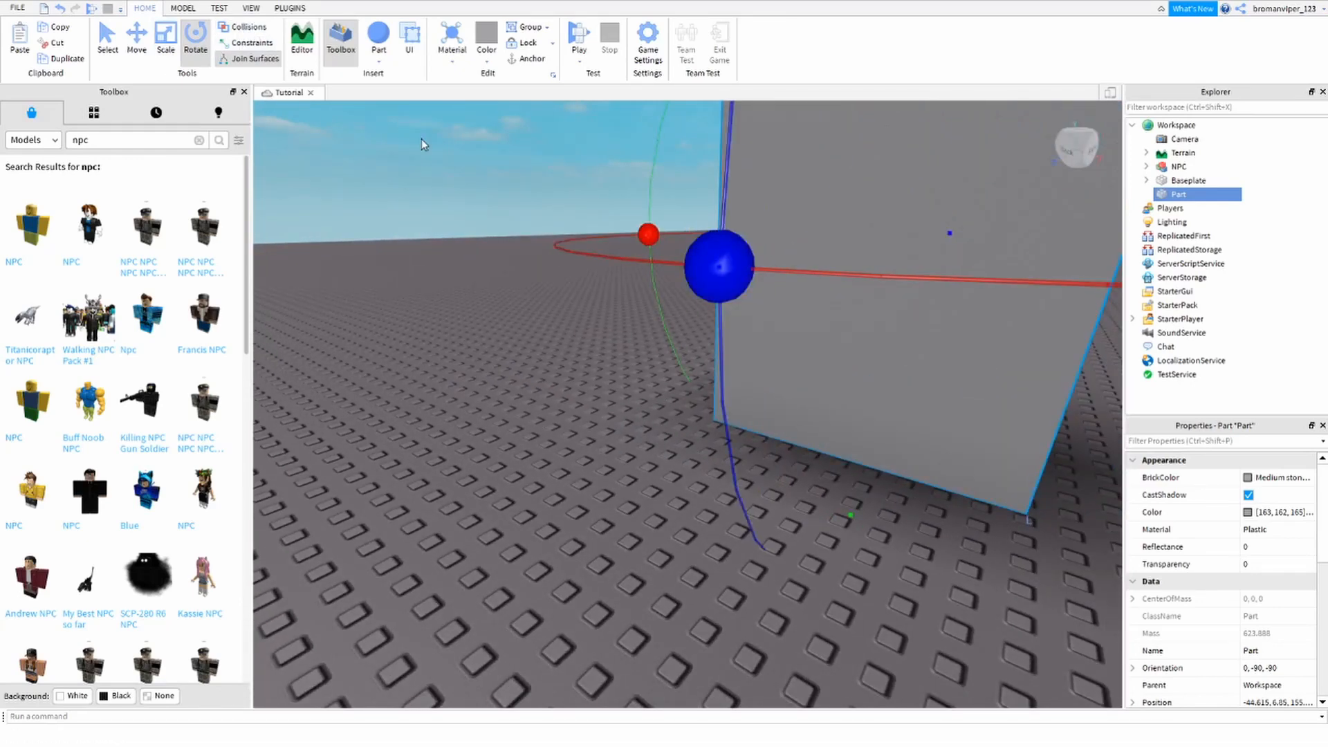
pyautogui.moveTo(422, 142); pyautogui.dragTo(421, 142, button='right')
pyautogui.press('s')
pyautogui.moveTo(661, 287); pyautogui.dragTo(629, 326)
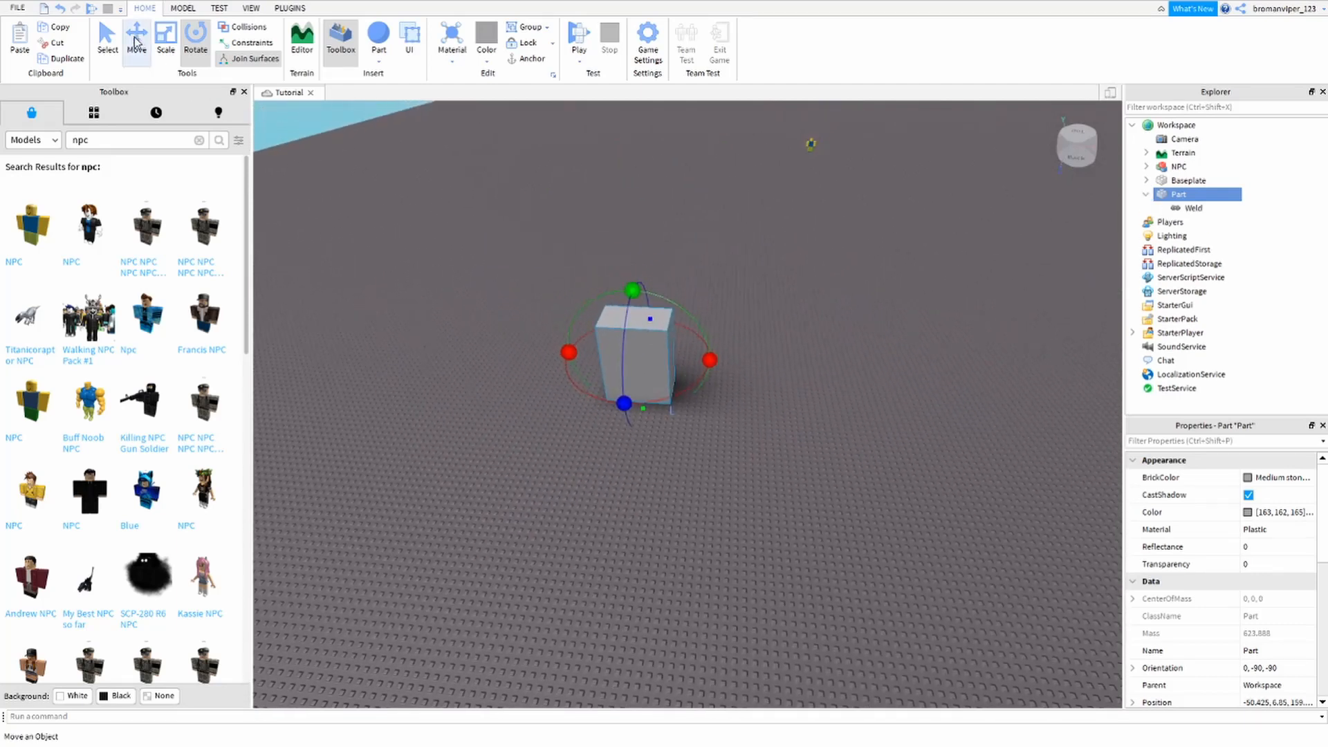
# Step: Slide the welded block along its blue axis with the Move tool, bring it back across the baseplate, and deselect it
pyautogui.moveTo(713, 360); pyautogui.dragTo(906, 370)
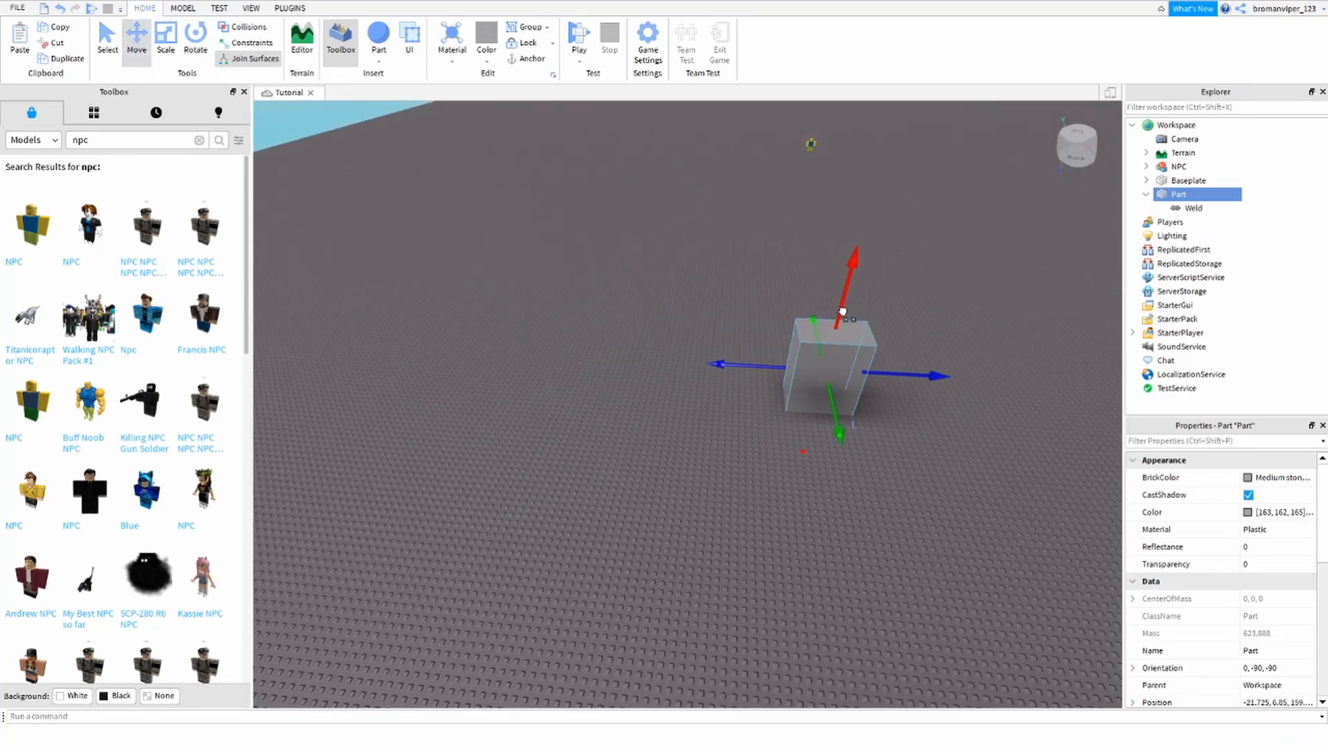
pyautogui.moveTo(845, 325); pyautogui.dragTo(553, 406)
pyautogui.press('w')
pyautogui.click(765, 525)
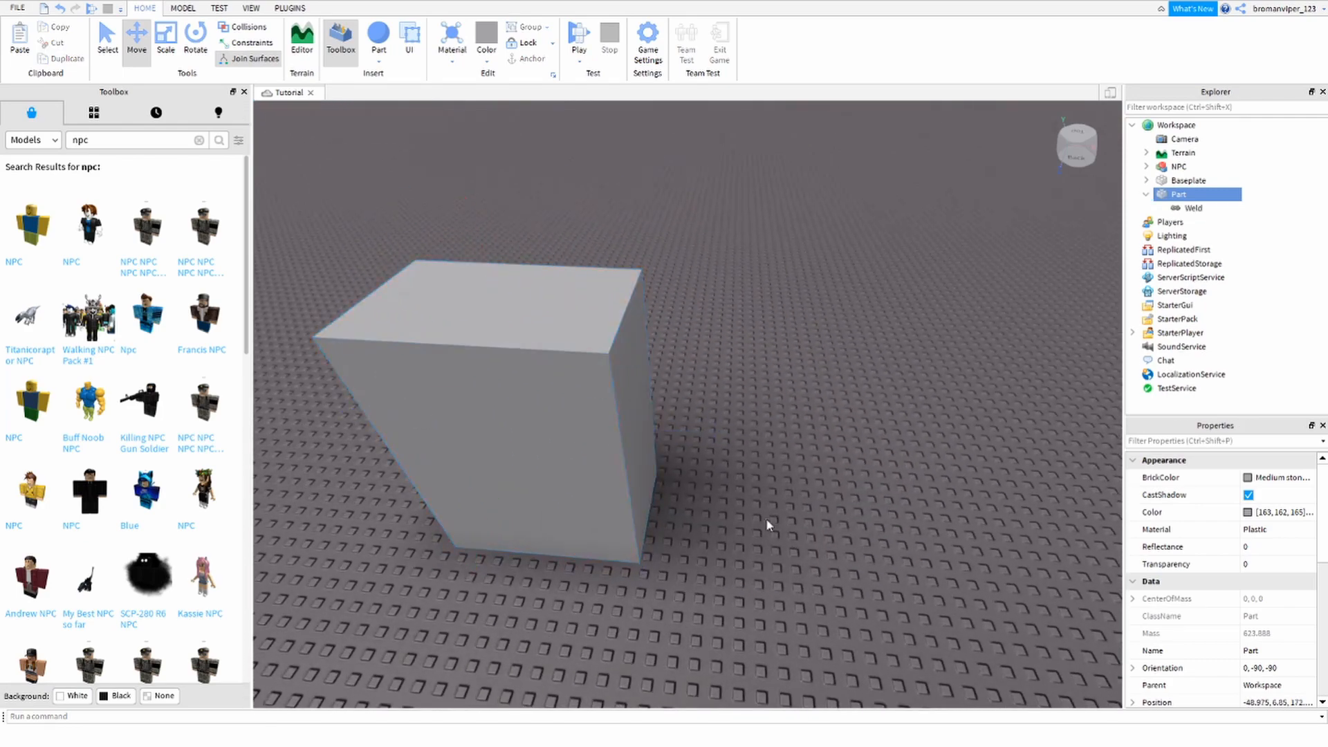
pyautogui.press('s')
pyautogui.press('a')
pyautogui.press('w')
pyautogui.press('d')
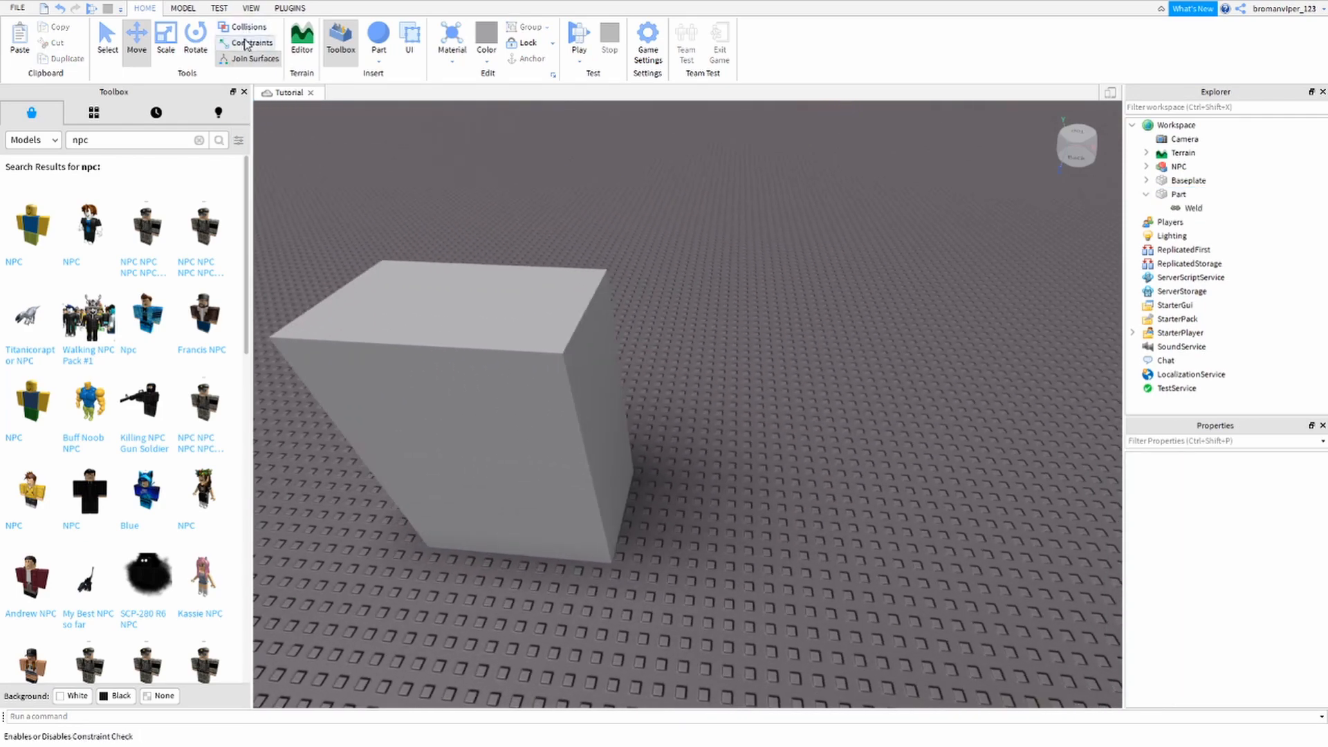
# Step: Turn on Collisions and try to push the block down along its red axis into the baseplate
pyautogui.click(585, 359)
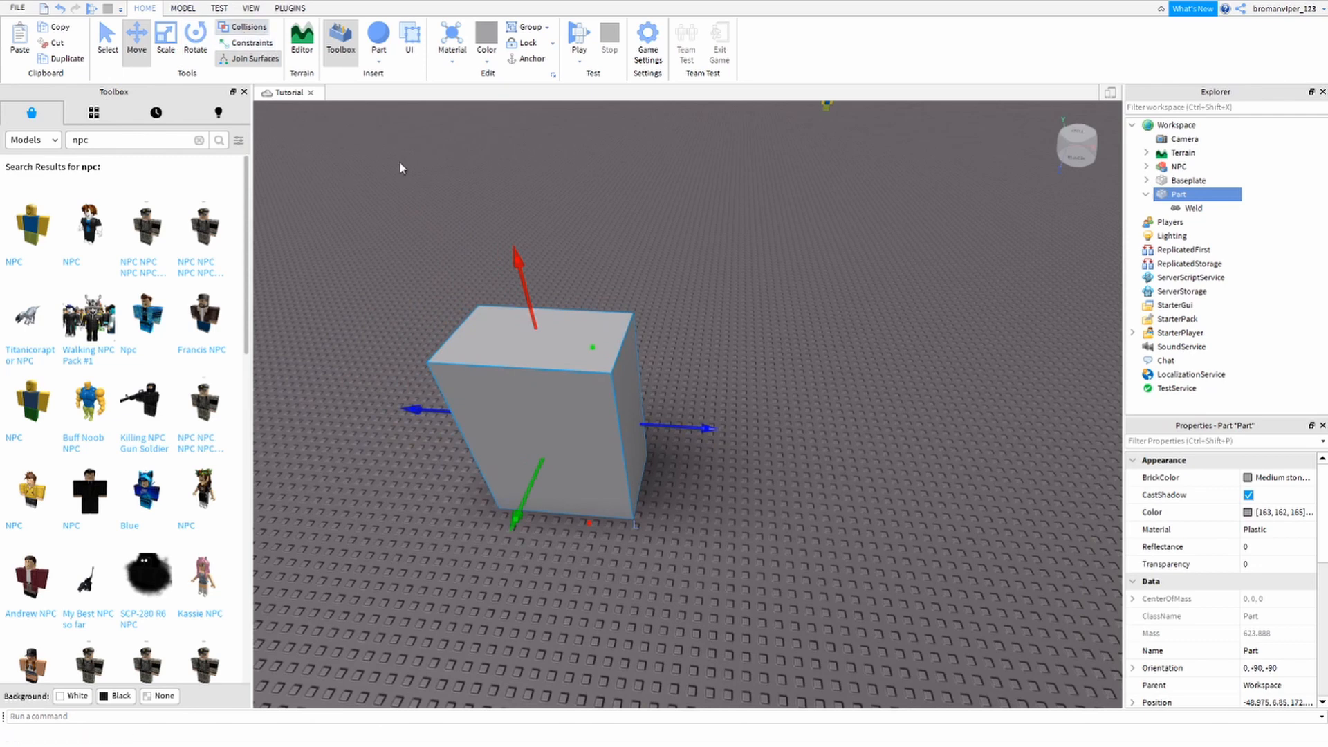
pyautogui.moveTo(514, 266); pyautogui.dragTo(518, 343)
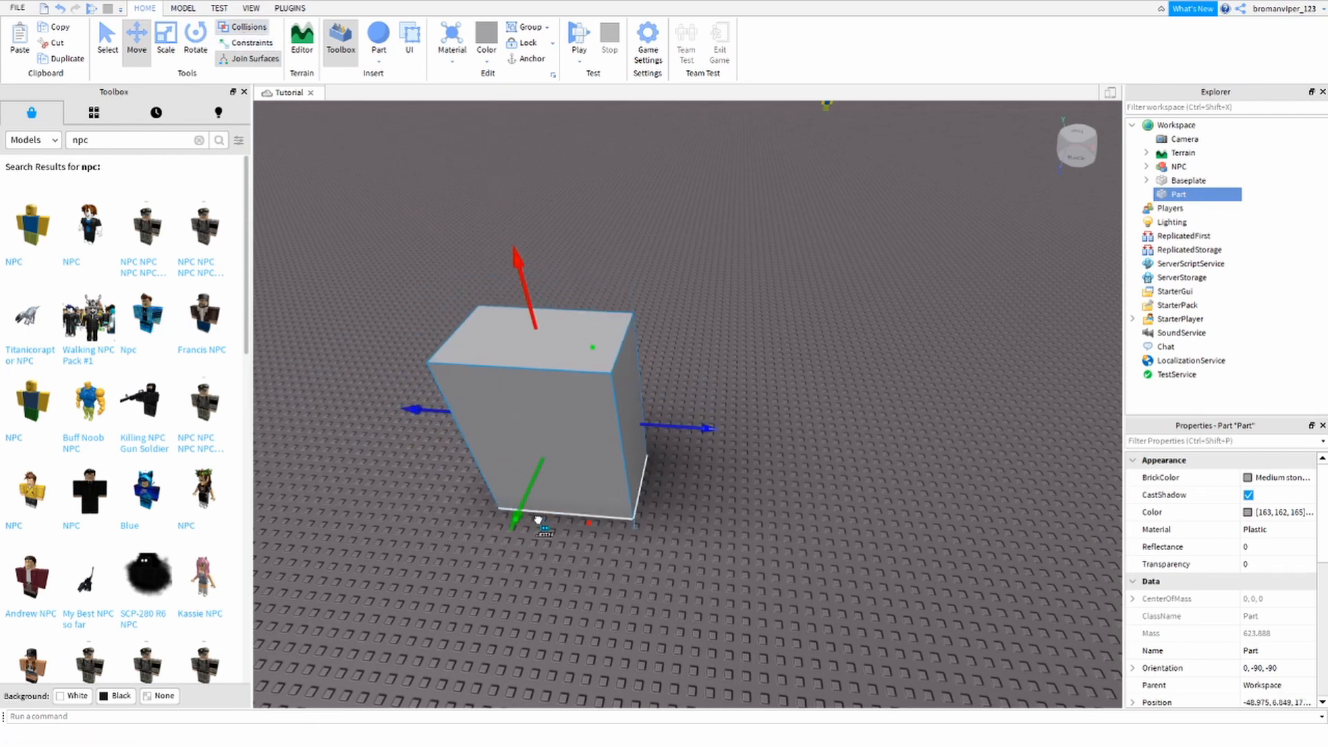
pyautogui.moveTo(557, 570); pyautogui.dragTo(568, 609)
pyautogui.moveTo(548, 486); pyautogui.dragTo(543, 358)
# Step: Test collisions by pushing the NPC along its blue axis into the side of the block
pyautogui.moveTo(630, 367); pyautogui.dragTo(620, 345, button='right')
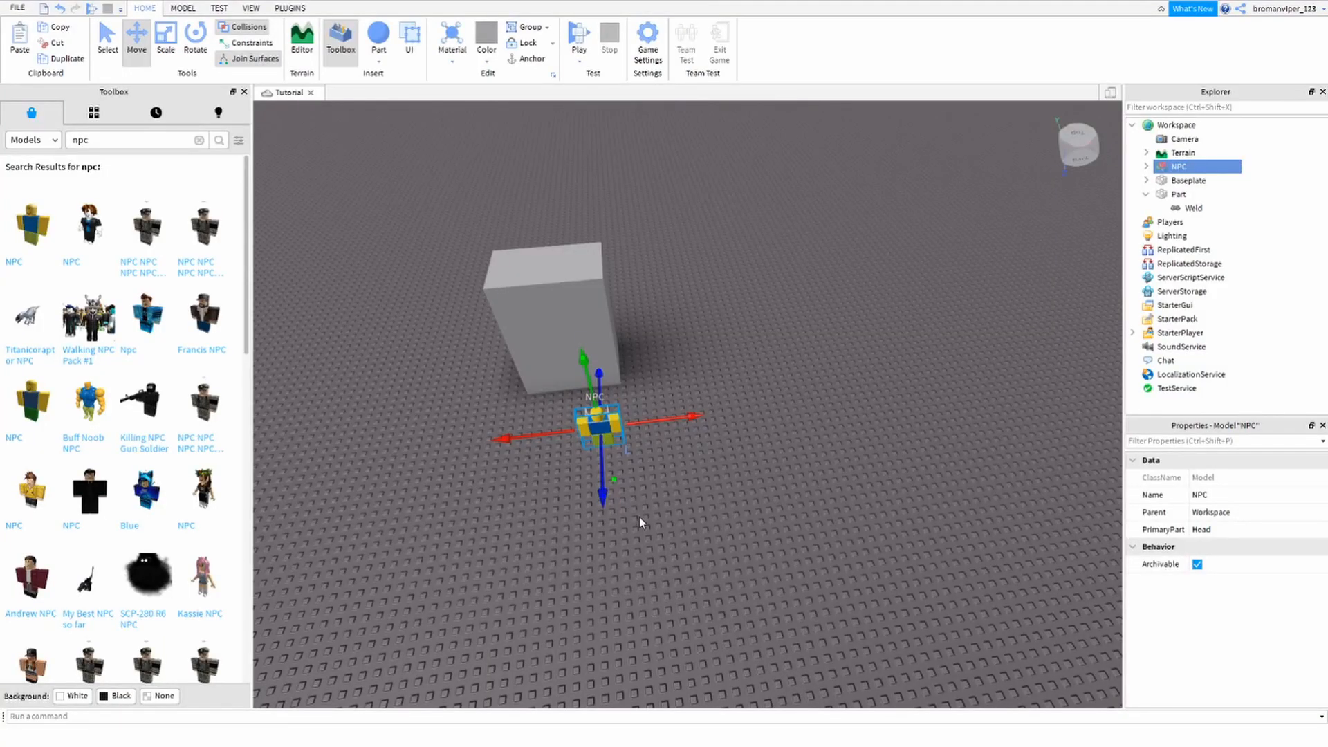
pyautogui.moveTo(640, 517); pyautogui.dragTo(702, 476, button='right')
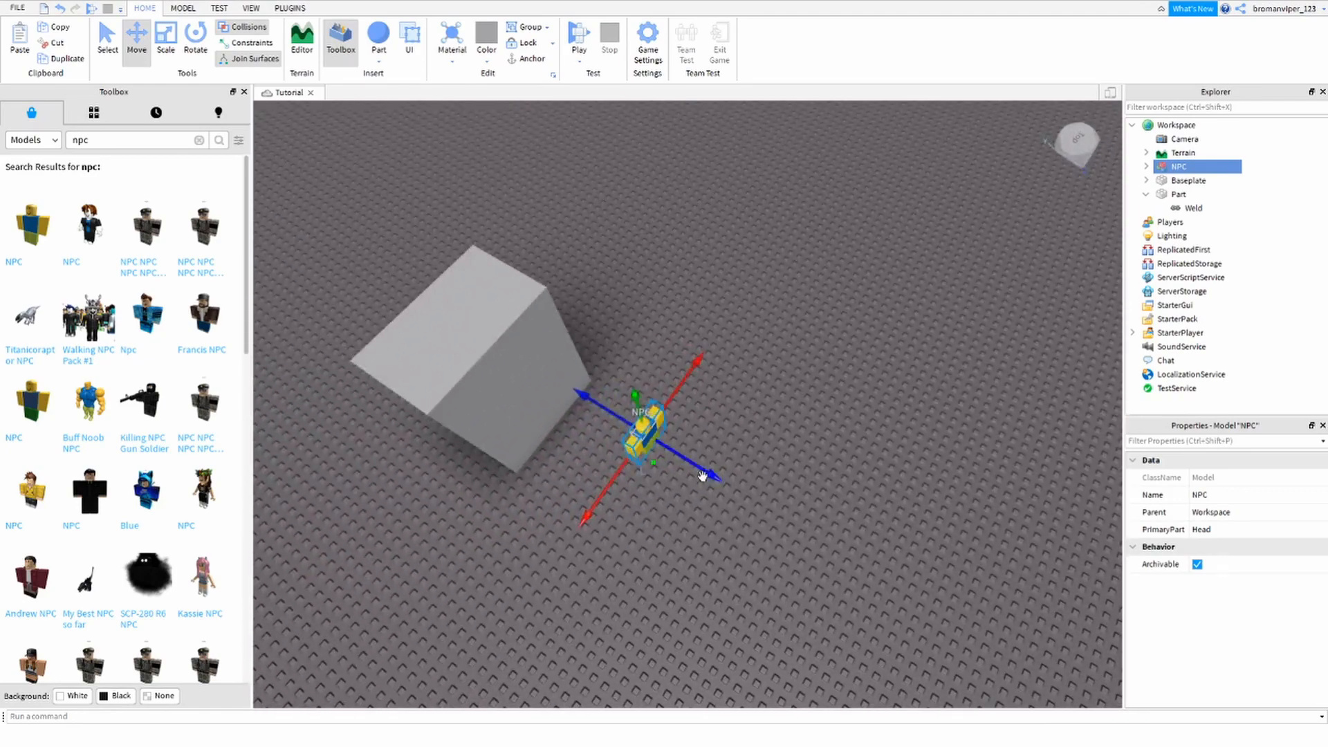
pyautogui.moveTo(681, 456); pyautogui.dragTo(572, 422)
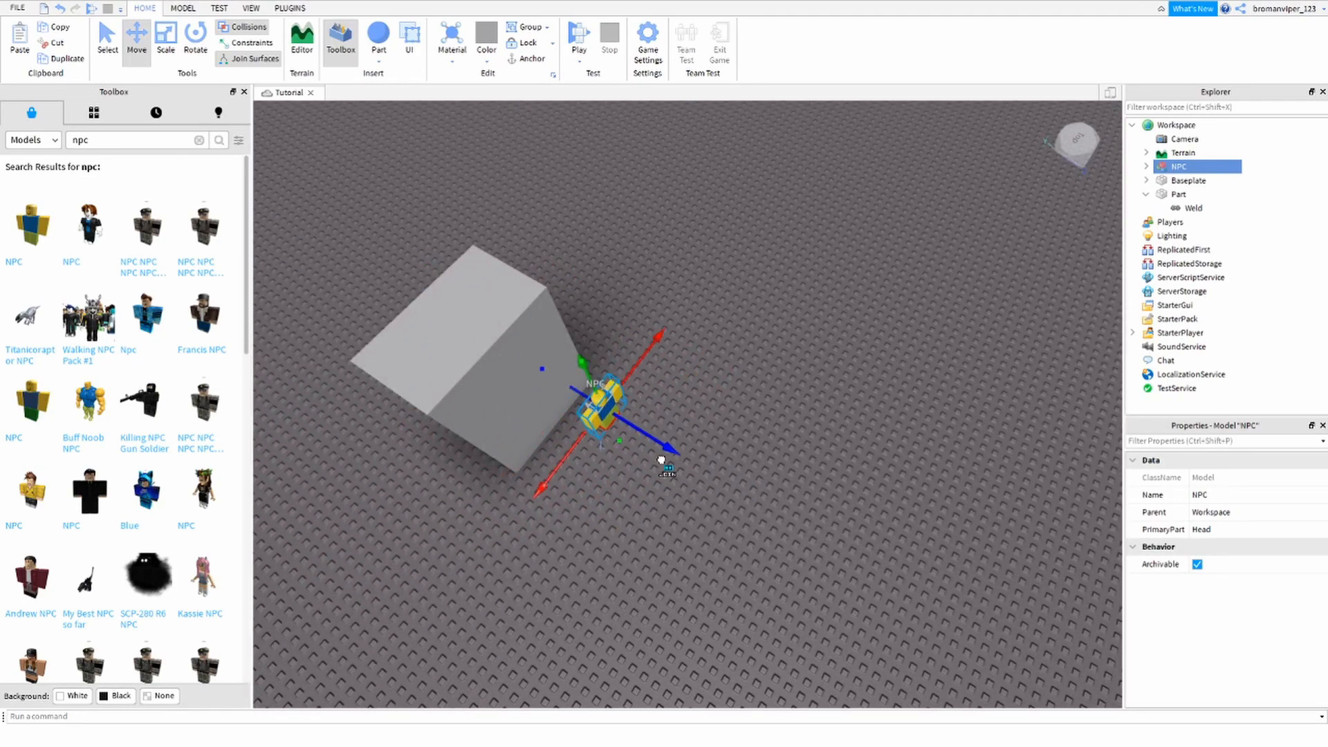
pyautogui.moveTo(662, 460); pyautogui.dragTo(744, 492, button='right')
pyautogui.hotkey('ctrl', 'z')
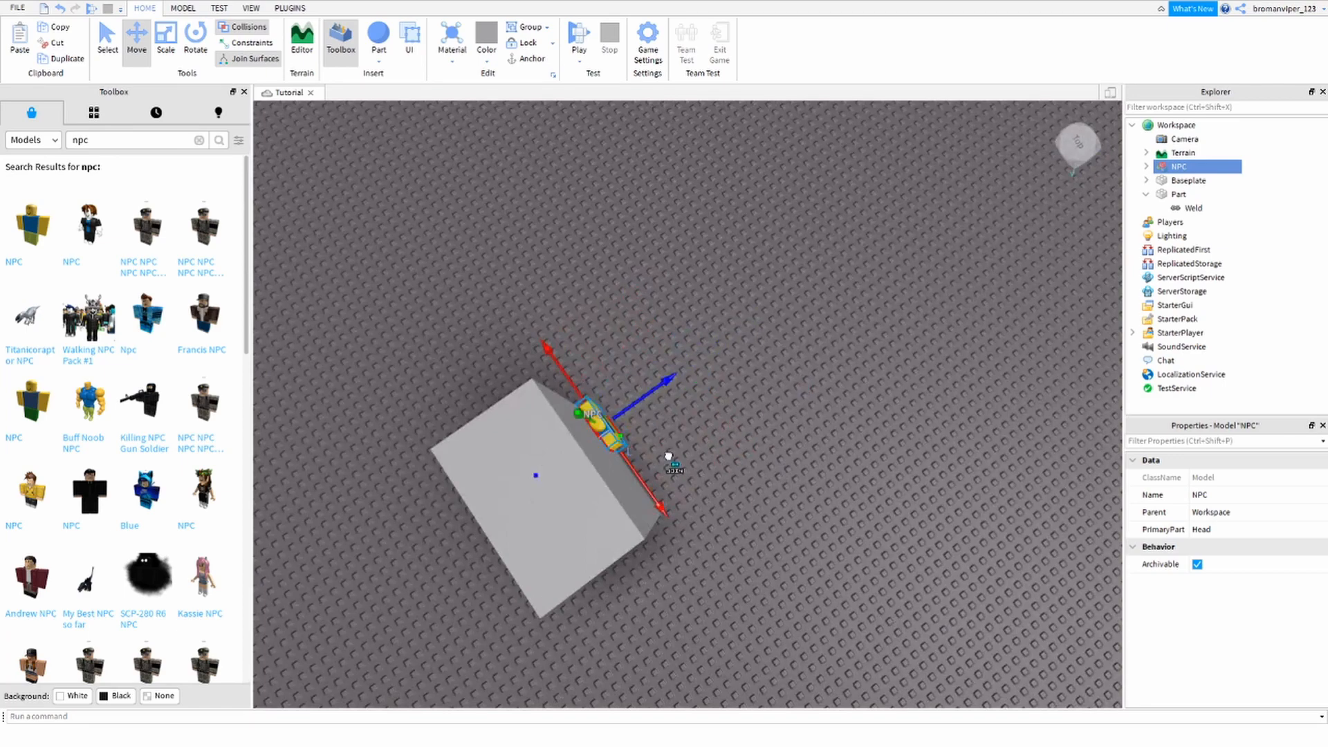
# Step: Turn off Collisions, slide the NPC along its blue axis into the inside of the block, and deselect it
pyautogui.moveTo(573, 505); pyautogui.dragTo(562, 514)
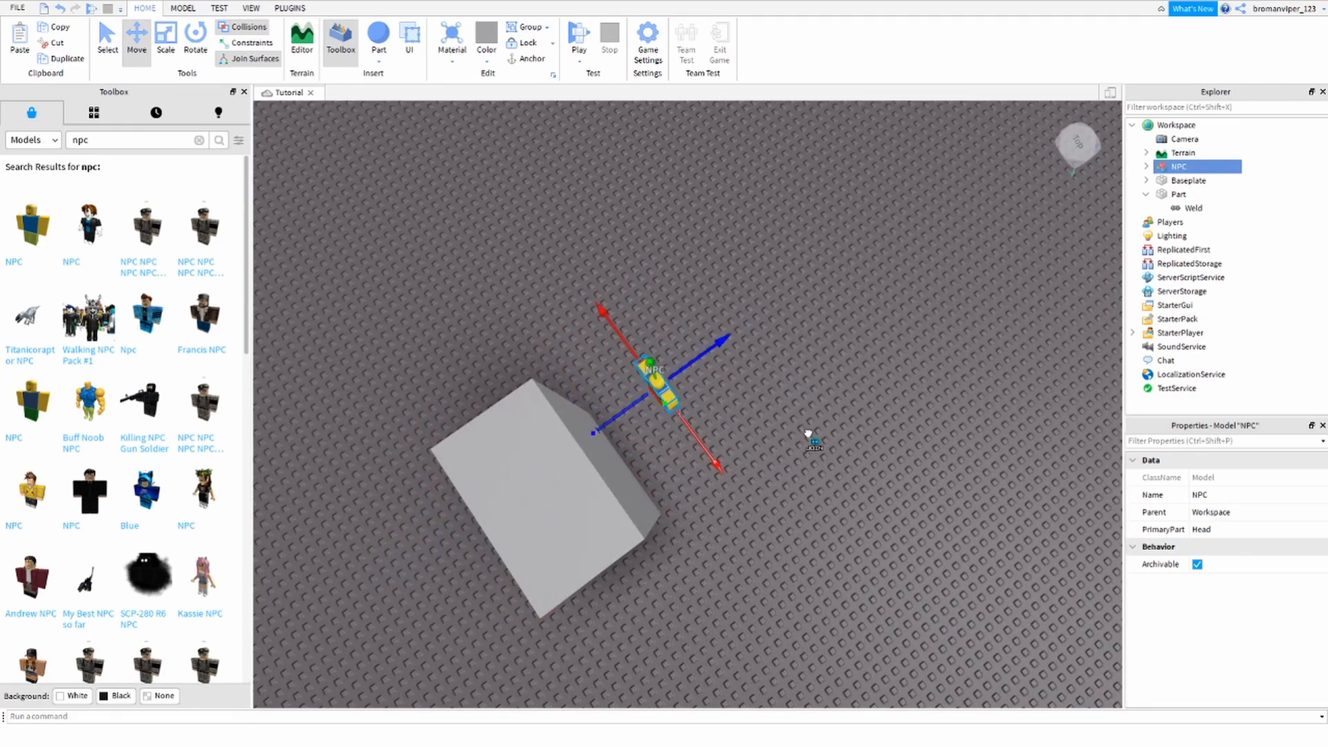
pyautogui.moveTo(808, 435); pyautogui.dragTo(605, 518)
pyautogui.moveTo(605, 518); pyautogui.dragTo(635, 513, button='right')
pyautogui.scroll(-3, 633, 514)
pyautogui.scroll(5, 801, 351)
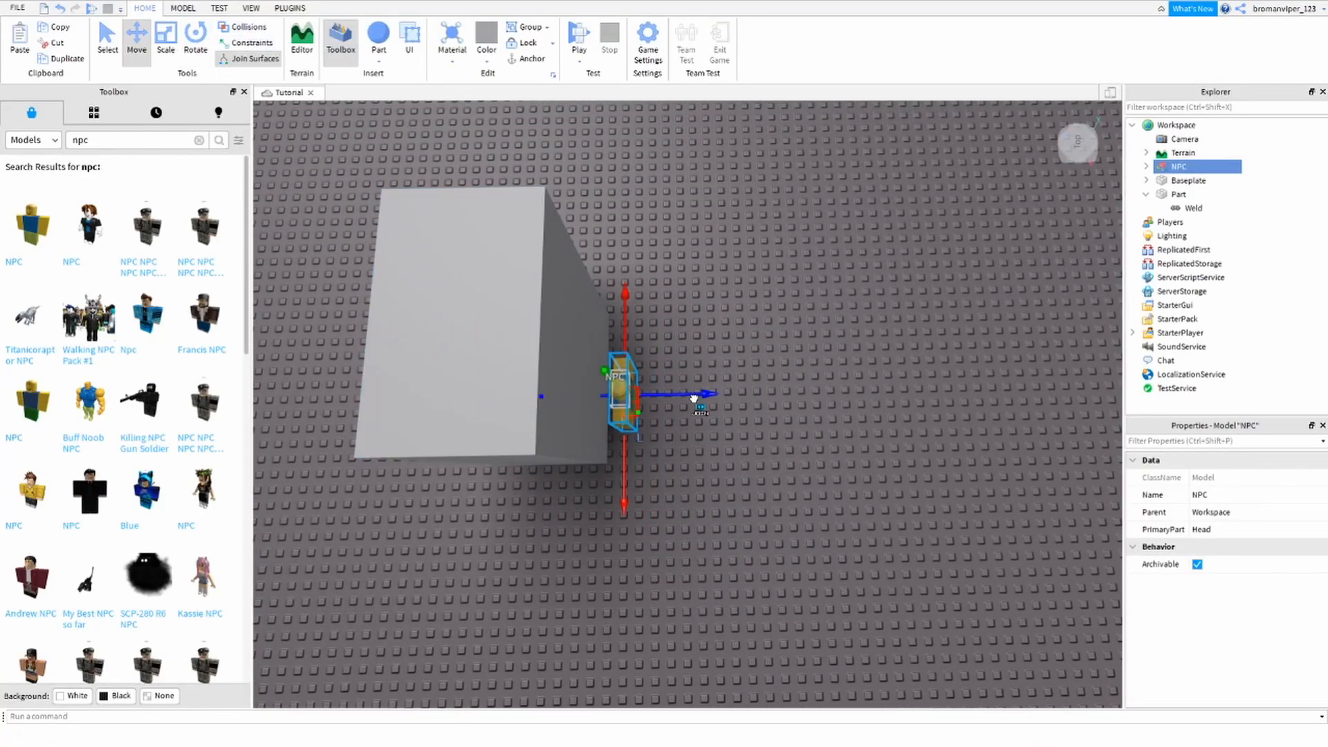
pyautogui.moveTo(639, 419); pyautogui.dragTo(717, 456, button='right')
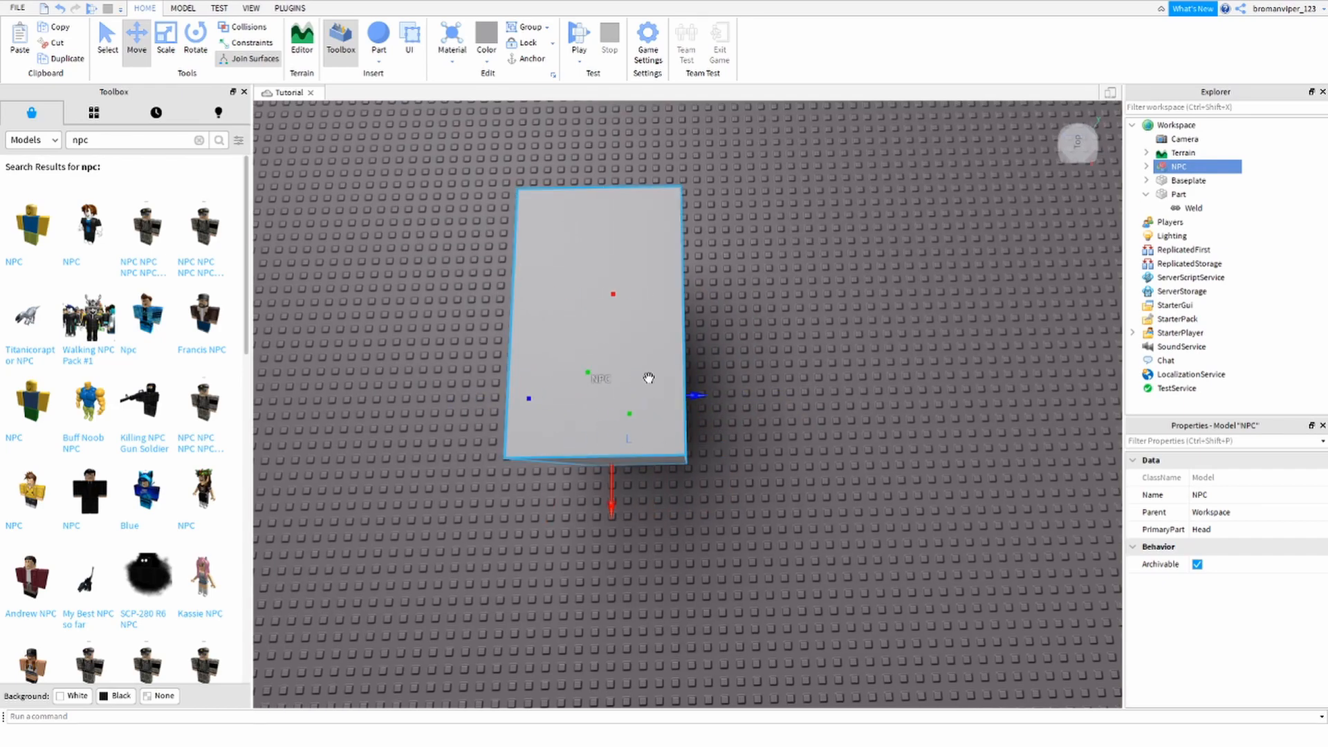
pyautogui.click(871, 339)
pyautogui.moveTo(879, 341); pyautogui.dragTo(810, 318, button='right')
pyautogui.scroll(-3, 809, 339)
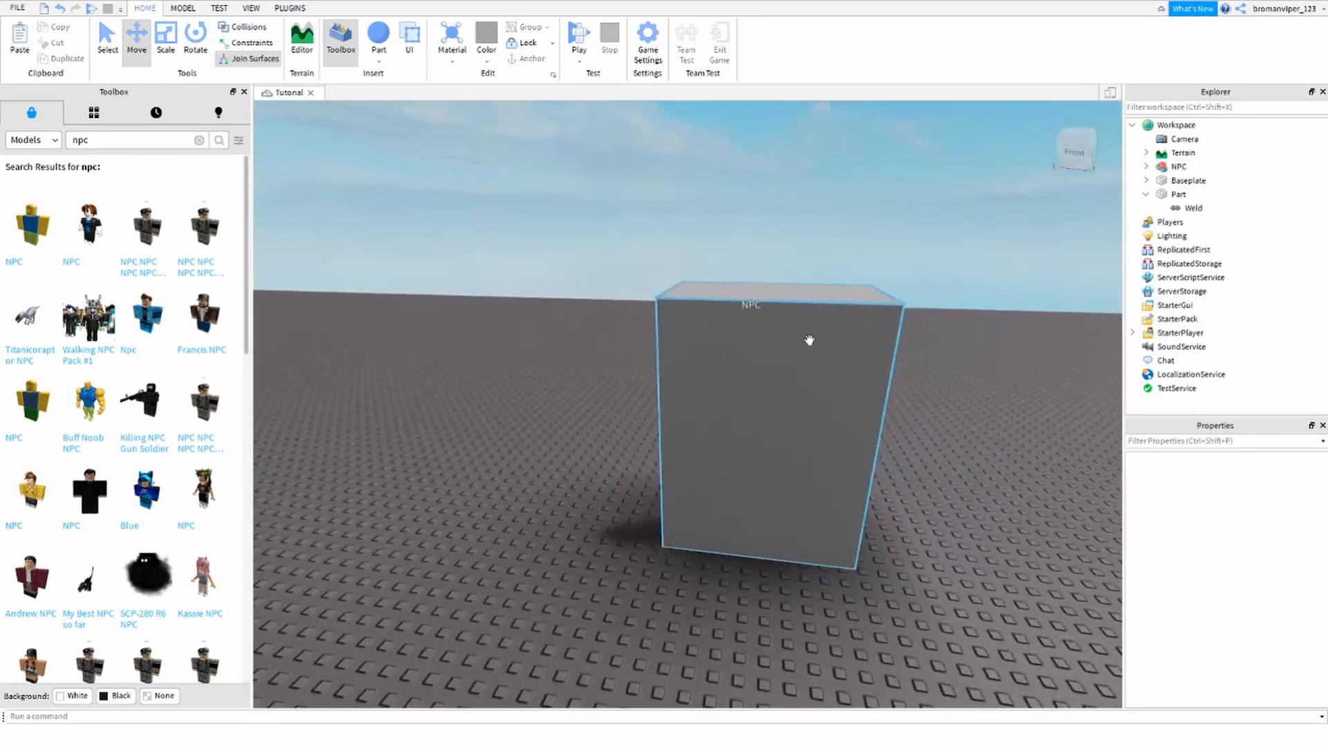
# Step: Select the block and move it aside so that it no longer encloses the NPC
pyautogui.click(810, 341)
pyautogui.scroll(-2, 616, 271)
pyautogui.scroll(-2, 618, 271)
pyautogui.moveTo(618, 271); pyautogui.dragTo(649, 434, button='right')
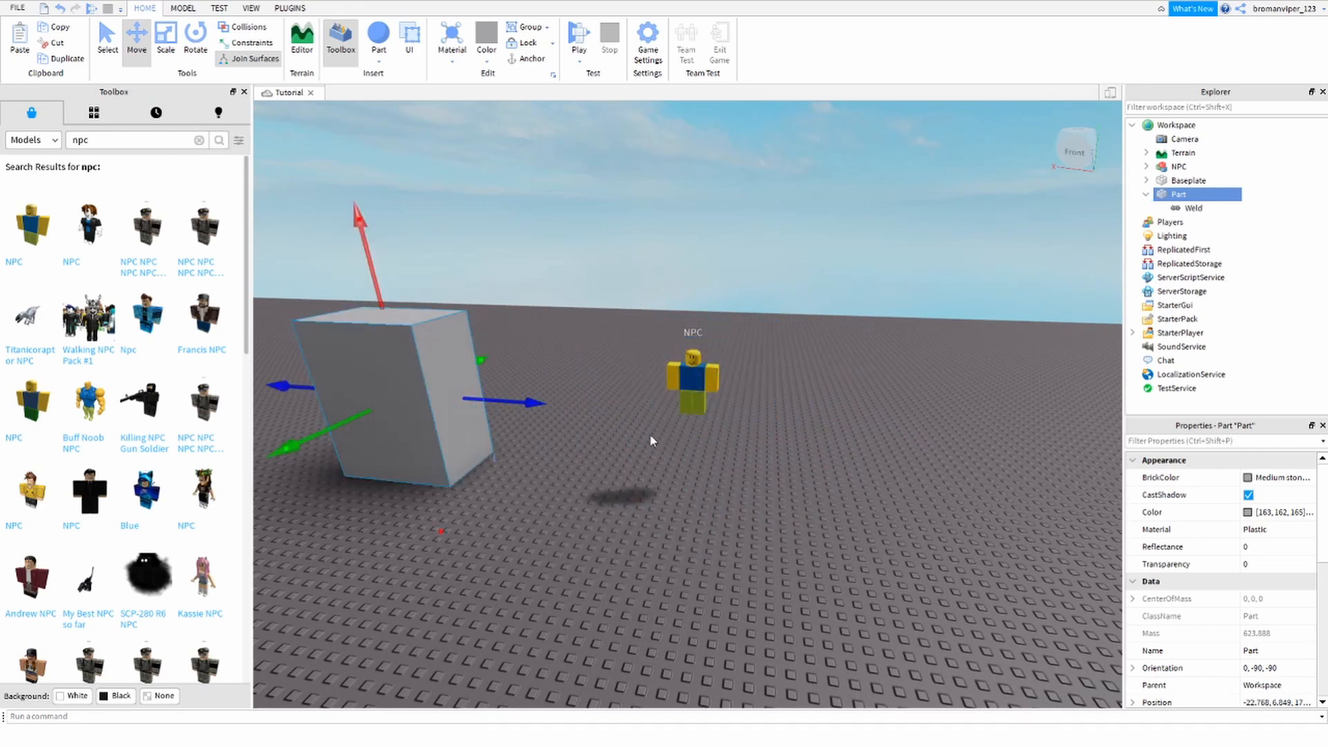
pyautogui.click(659, 476)
# Step: Reposition the NPC freely across the baseplate, clear of the block, and deselect it
pyautogui.moveTo(694, 364); pyautogui.dragTo(623, 546)
pyautogui.moveTo(626, 574); pyautogui.dragTo(657, 588, button='right')
pyautogui.click(641, 617)
pyautogui.scroll(-2, 711, 446)
pyautogui.scroll(-2, 712, 447)
pyautogui.moveTo(711, 447); pyautogui.dragTo(670, 546)
pyautogui.click(723, 596)
pyautogui.moveTo(727, 596); pyautogui.dragTo(716, 591, button='right')
# Step: Stretch the block along its green axis into a long bar with the Scale tool, and save the place as Tutorial
pyautogui.click(661, 426)
pyautogui.moveTo(721, 451); pyautogui.dragTo(718, 453, button='right')
pyautogui.press('f')
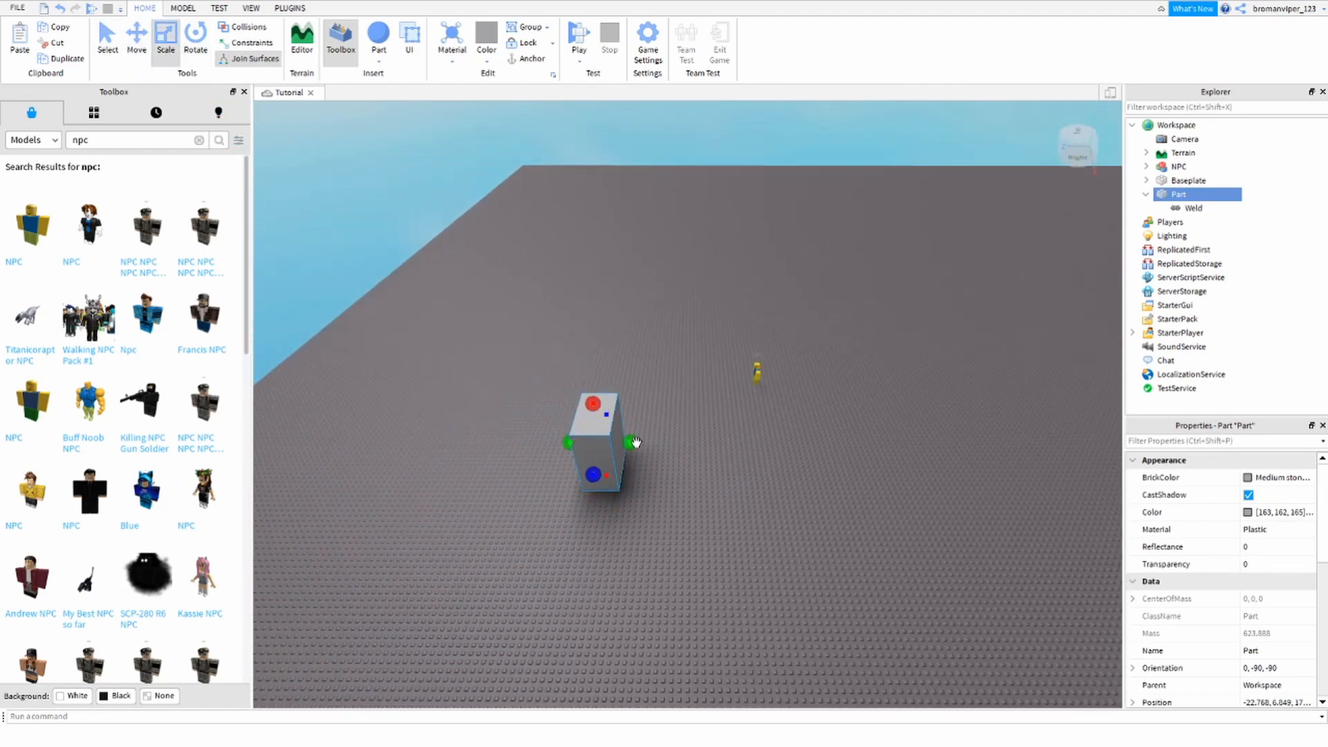
pyautogui.moveTo(634, 441); pyautogui.dragTo(959, 484)
pyautogui.hotkey('ctrl', 's')
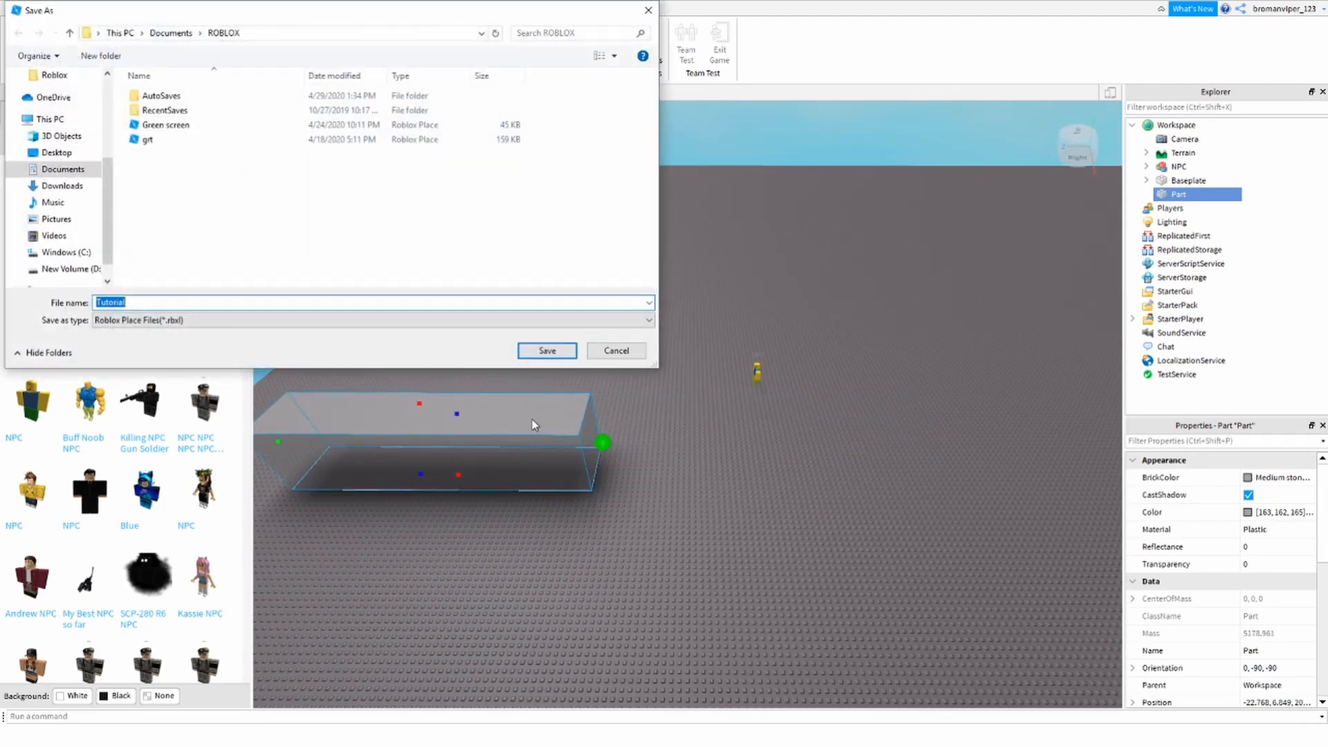
pyautogui.press('Return')
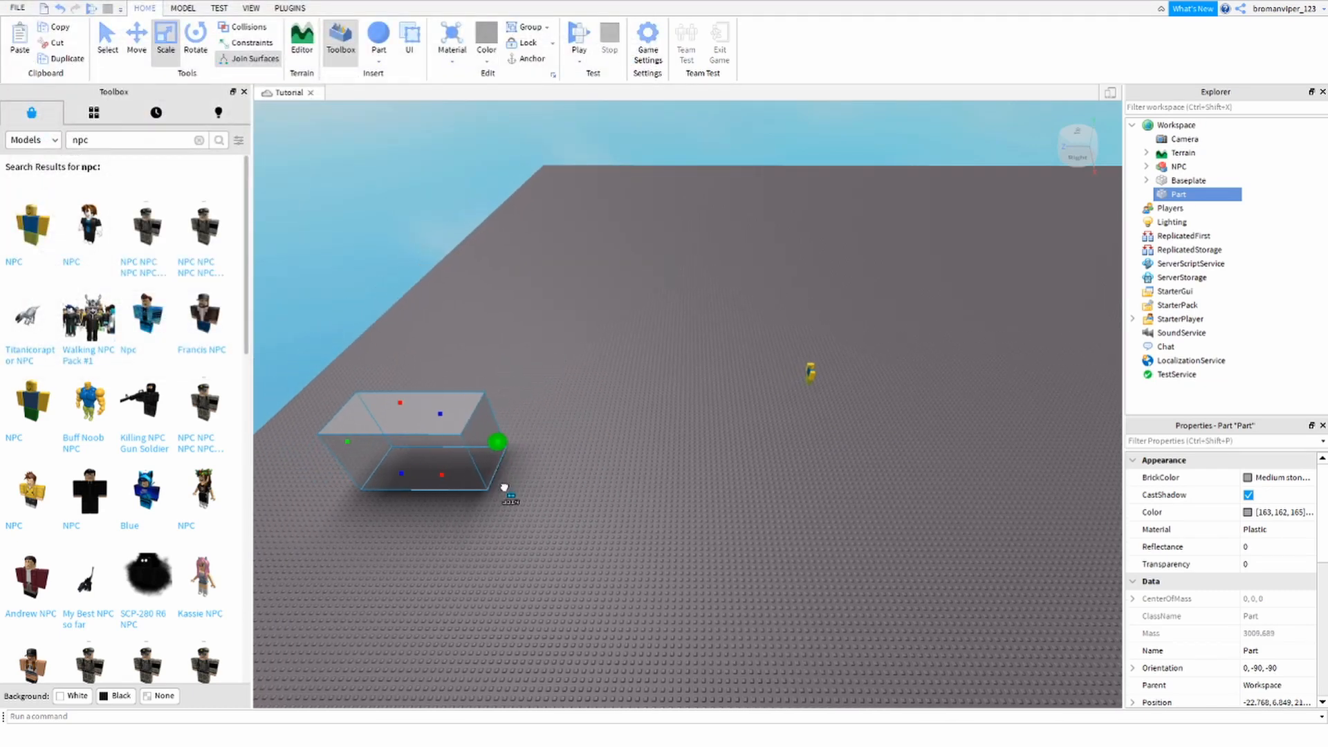
pyautogui.moveTo(511, 484); pyautogui.dragTo(690, 484)
pyautogui.moveTo(586, 488); pyautogui.dragTo(906, 478)
# Step: Select the long bar on the baseplate and delete it
pyautogui.click(856, 588)
pyautogui.moveTo(858, 585); pyautogui.dragTo(806, 603, button='right')
pyautogui.click(656, 525)
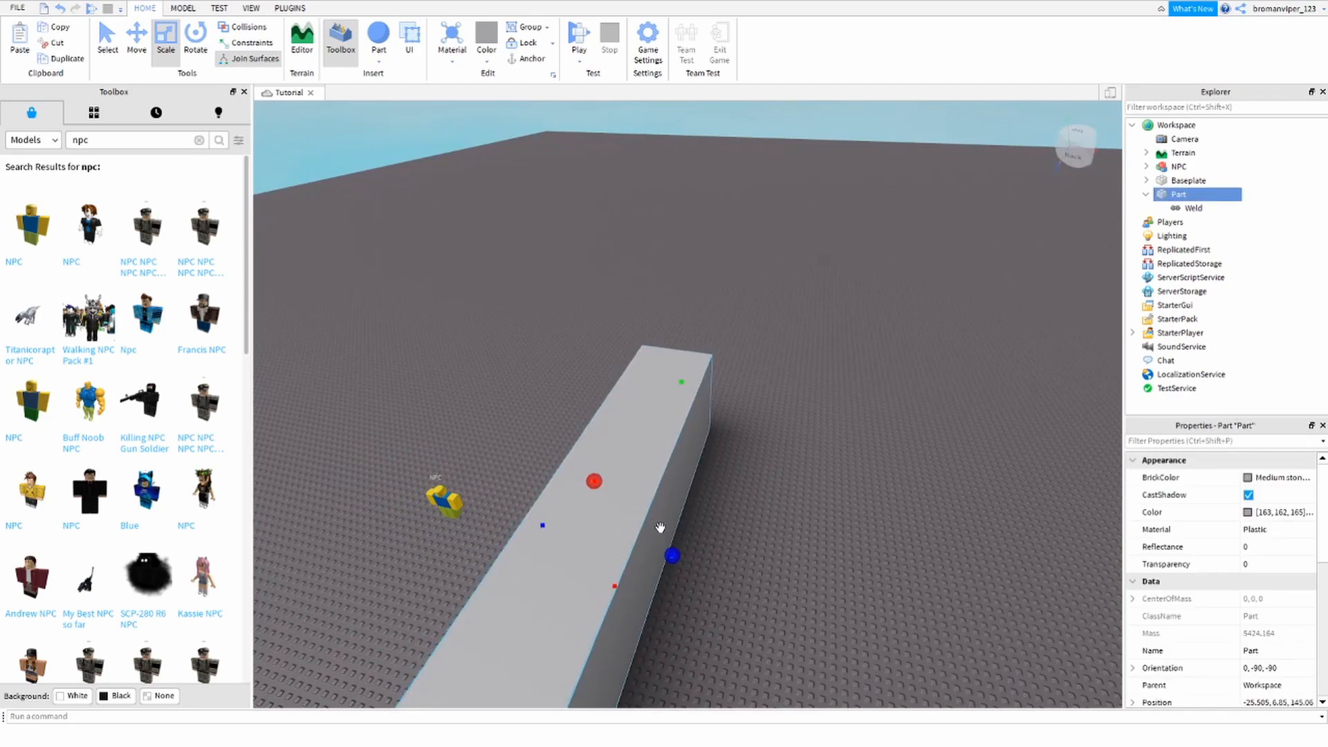
pyautogui.press('Delete')
# Step: Insert one of each basic part near the NPC: a block, a sphere, a wedge and a cylinder
pyautogui.moveTo(674, 587); pyautogui.dragTo(674, 586, button='right')
pyautogui.press('w')
pyautogui.press('a')
pyautogui.press('w')
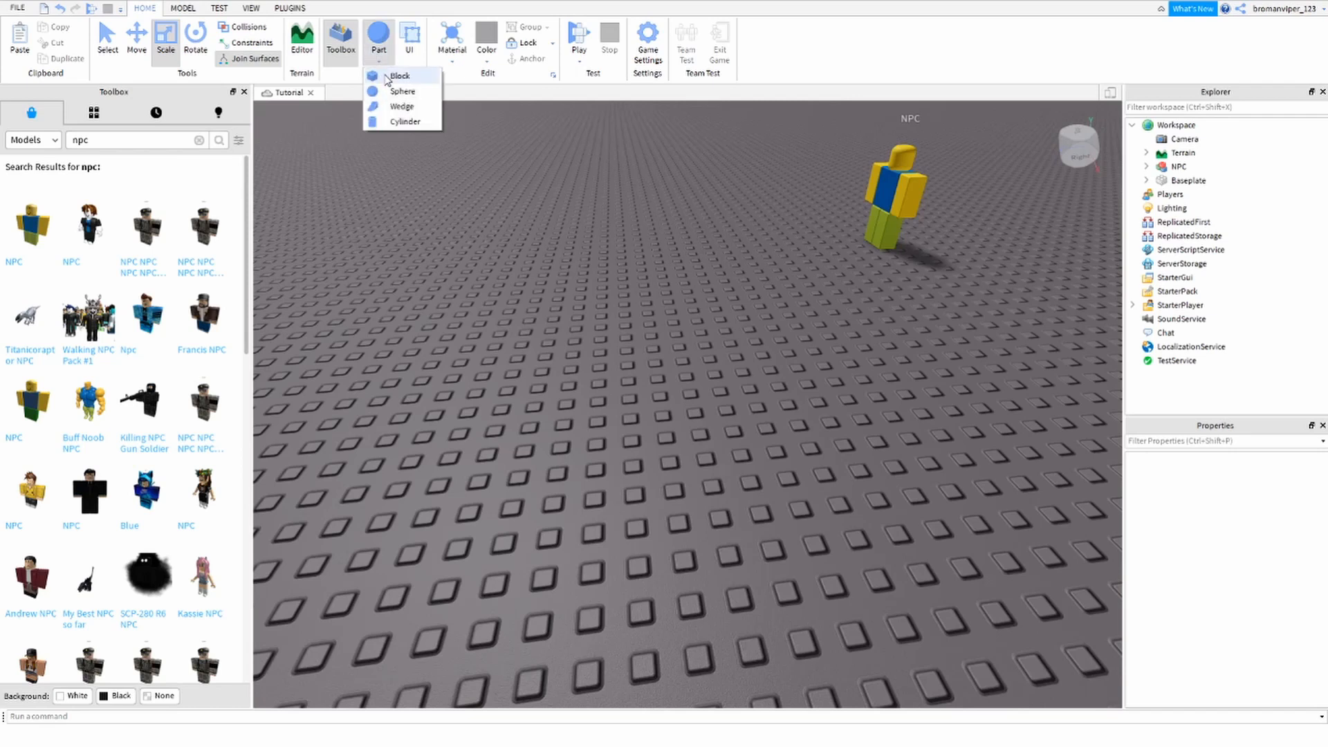
pyautogui.click(396, 76)
pyautogui.click(395, 92)
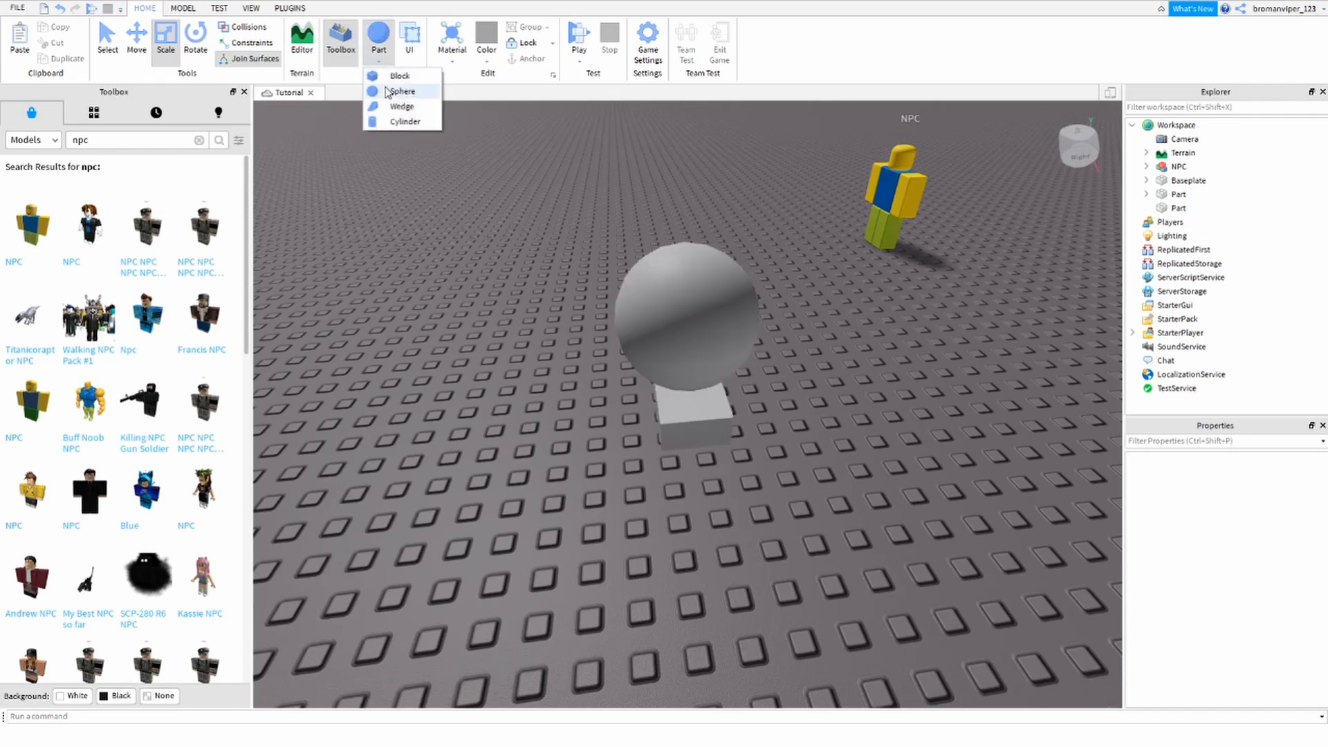
pyautogui.click(391, 106)
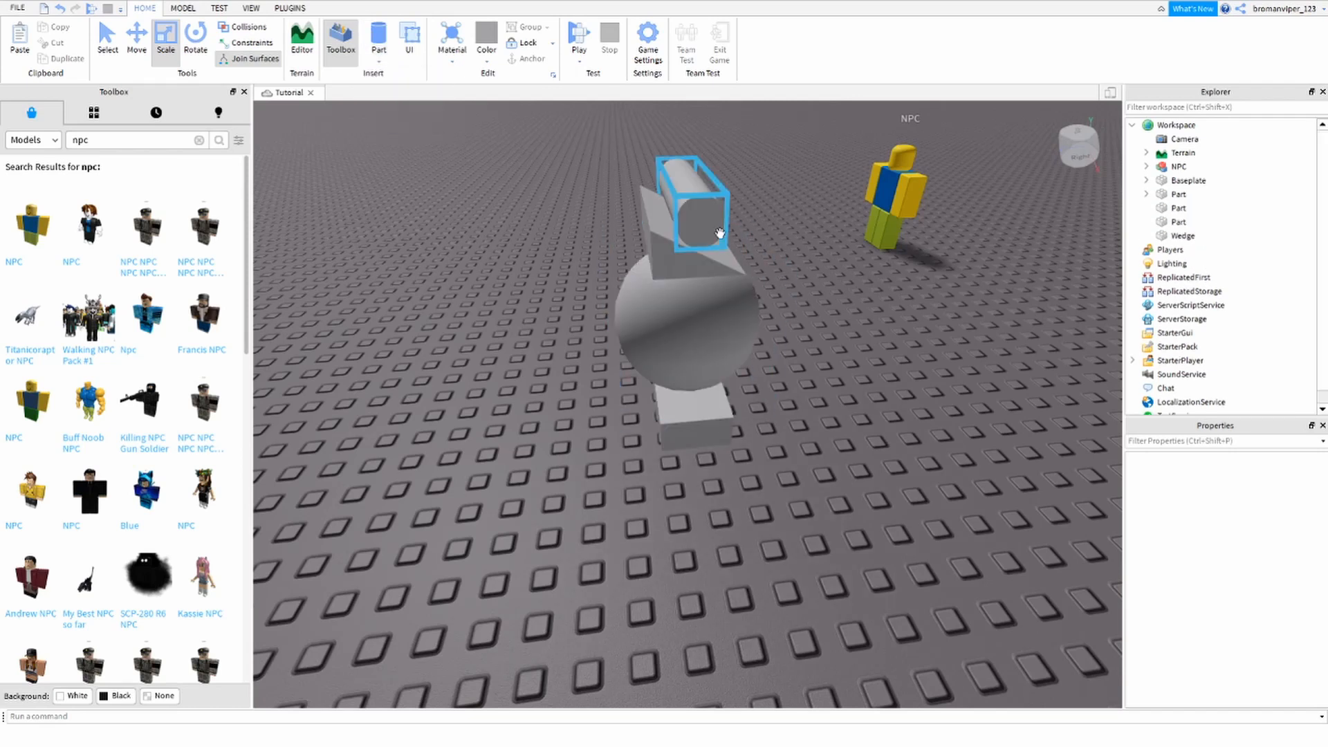
# Step: Take the stacked cylinder, wedge and sphere off the block and spread them out across the baseplate
pyautogui.moveTo(717, 235); pyautogui.dragTo(869, 526)
pyautogui.scroll(-3, 782, 454)
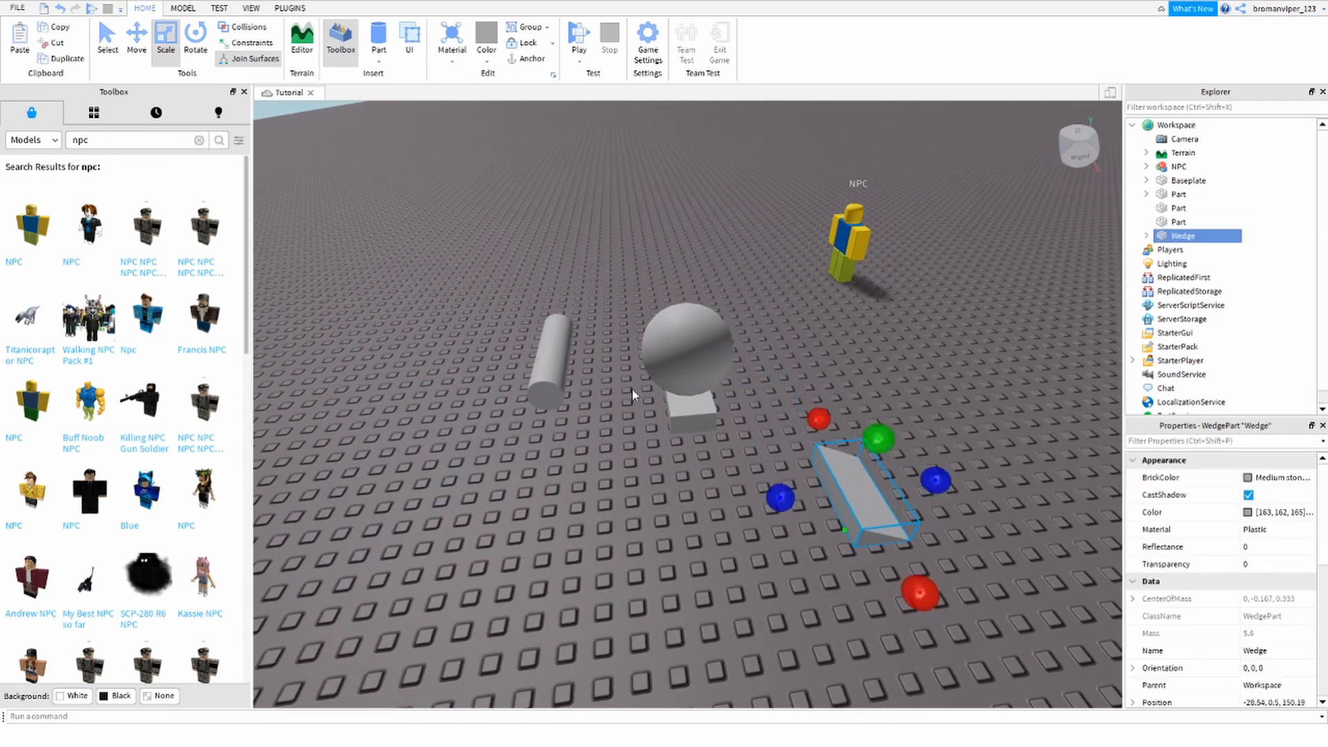
pyautogui.moveTo(533, 377); pyautogui.dragTo(415, 434)
pyautogui.scroll(-2, 554, 578)
pyautogui.moveTo(690, 356); pyautogui.dragTo(484, 573)
pyautogui.moveTo(803, 462); pyautogui.dragTo(723, 555)
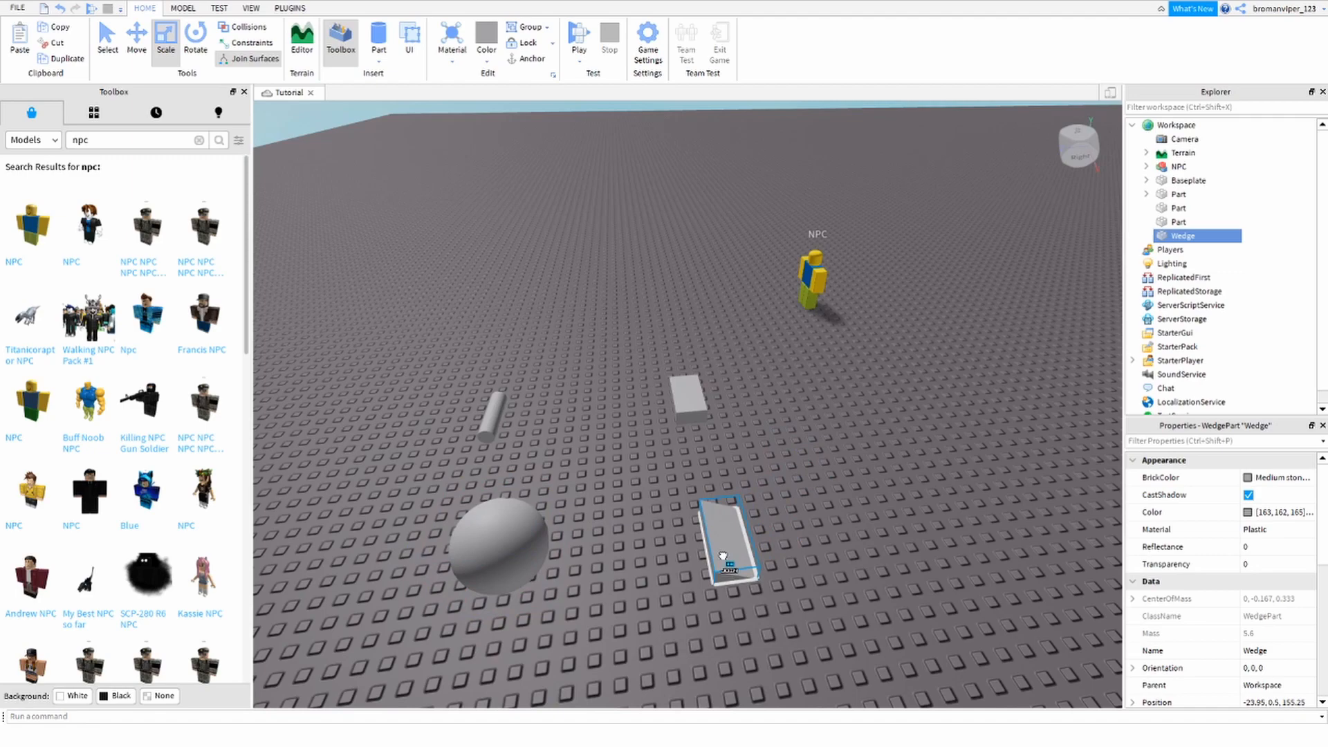
pyautogui.click(663, 583)
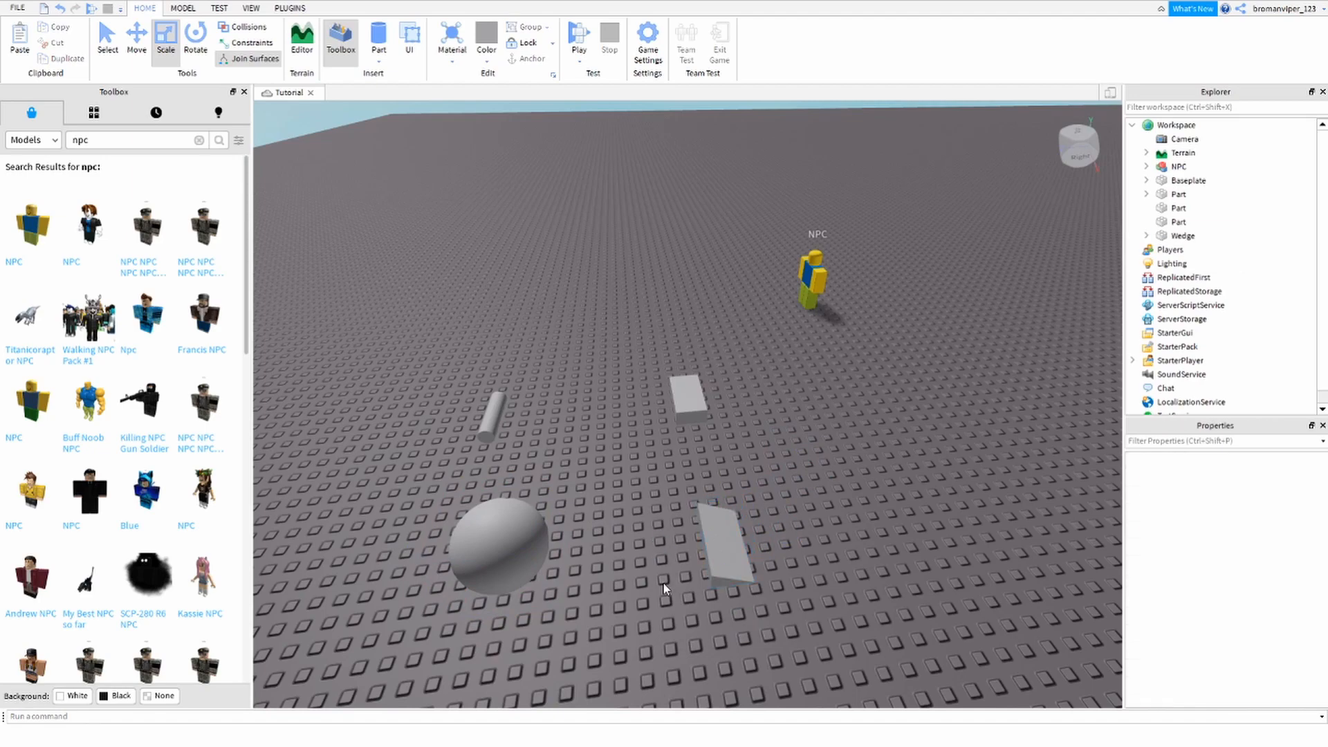
# Step: Stretch the cylinder's bounding box along its blue axis and lengthen the cylinder slightly along its red axis
pyautogui.moveTo(610, 550); pyautogui.dragTo(610, 551, button='right')
pyautogui.click(677, 545)
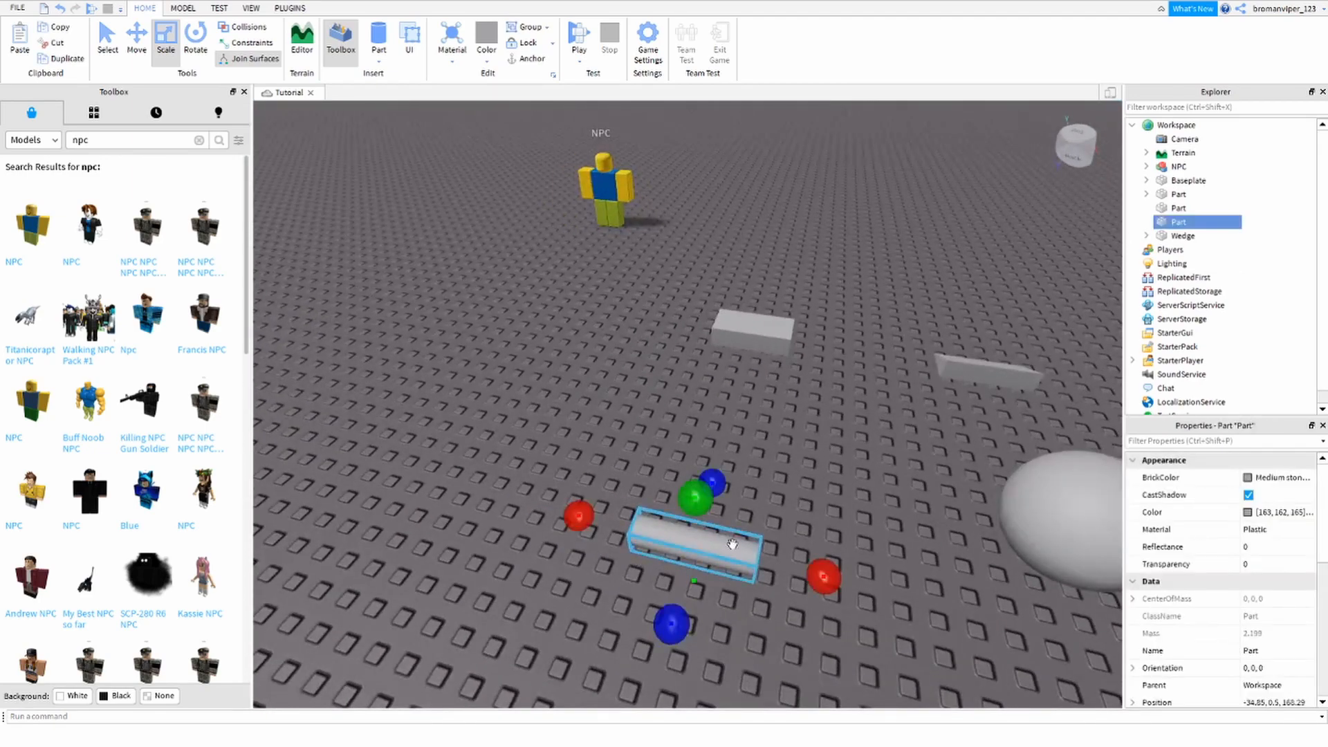
pyautogui.scroll(-2, 685, 565)
pyautogui.moveTo(667, 544); pyautogui.dragTo(628, 569)
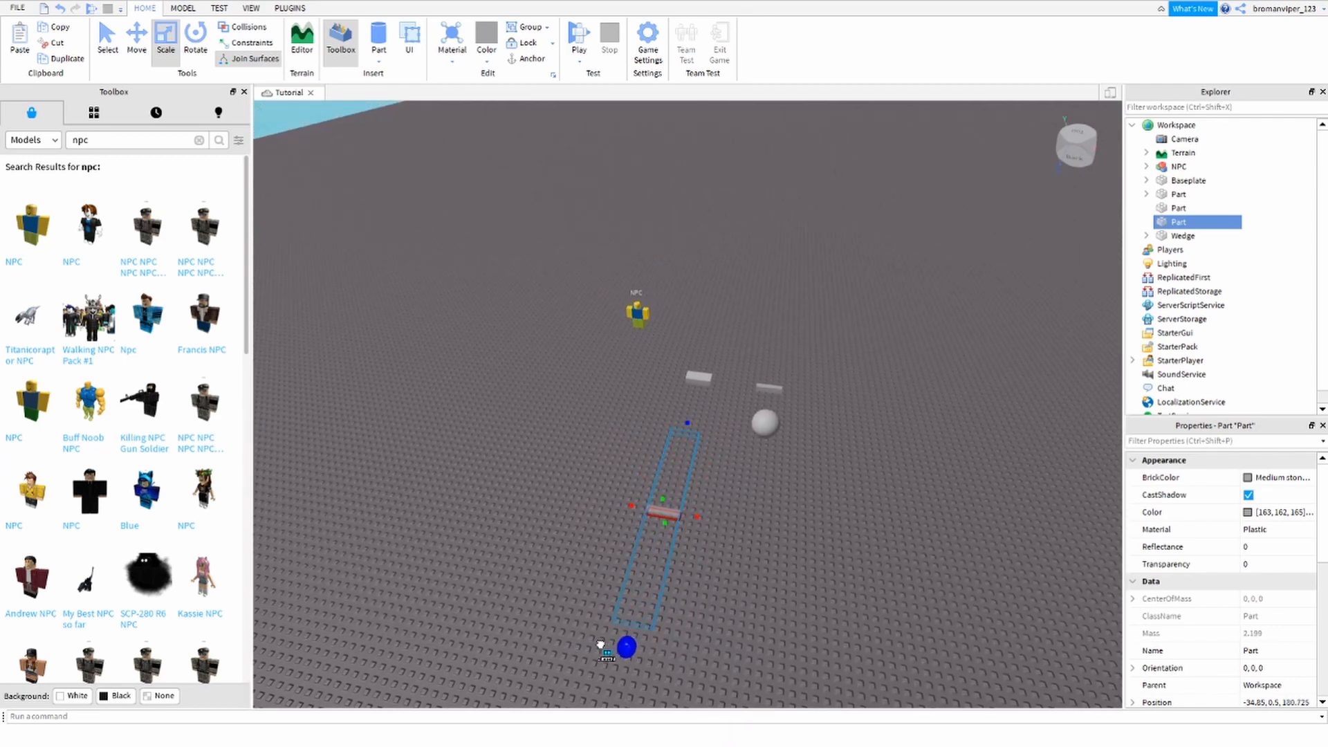
pyautogui.moveTo(590, 565); pyautogui.dragTo(589, 573)
pyautogui.moveTo(731, 551); pyautogui.dragTo(732, 549, button='right')
pyautogui.press('d')
pyautogui.scroll(-3, 664, 478)
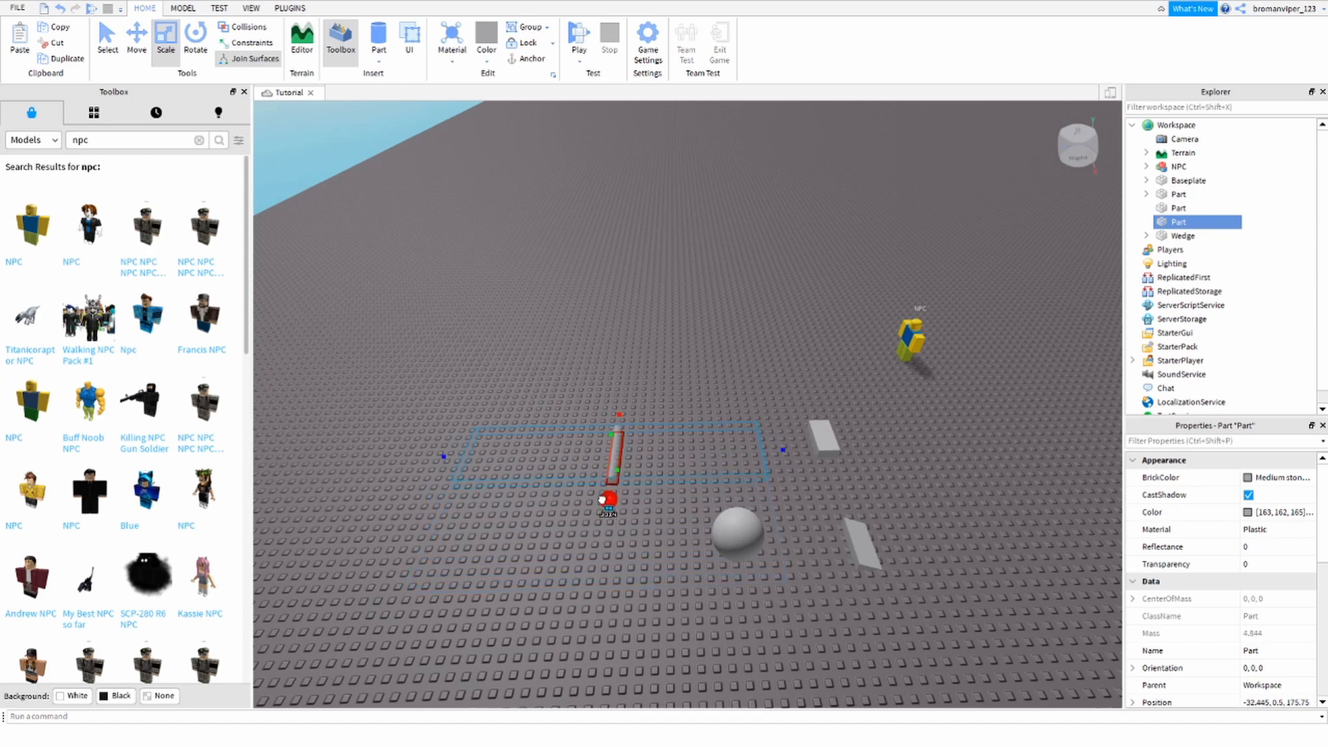
# Step: Scale the cylinder upward along its green axis until it forms a large disc
pyautogui.moveTo(609, 432); pyautogui.dragTo(666, 149)
pyautogui.press('s')
pyautogui.press('w')
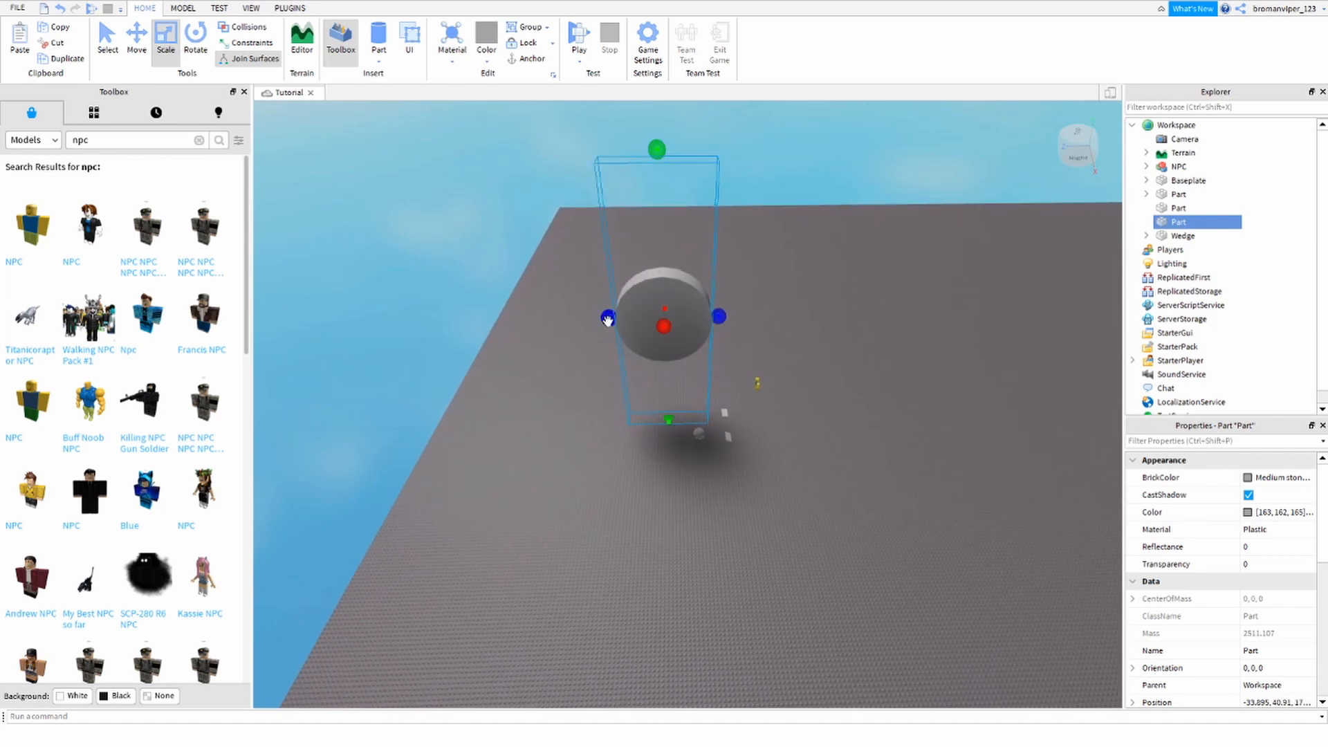
# Step: Widen the disc along its blue axis and lengthen it along its red axis into a huge cylinder
pyautogui.moveTo(607, 319); pyautogui.dragTo(353, 376)
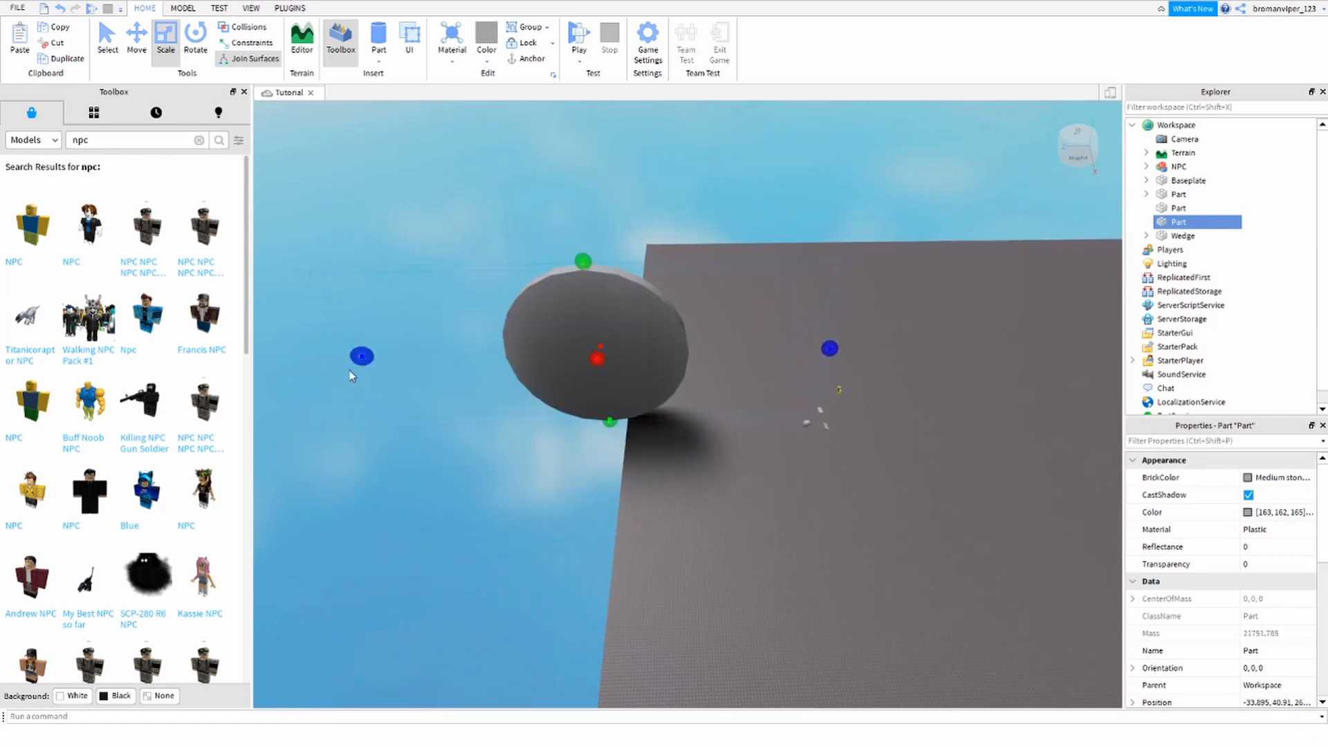
pyautogui.press('s')
pyautogui.press('s')
pyautogui.moveTo(604, 366); pyautogui.dragTo(785, 388)
pyautogui.press('s')
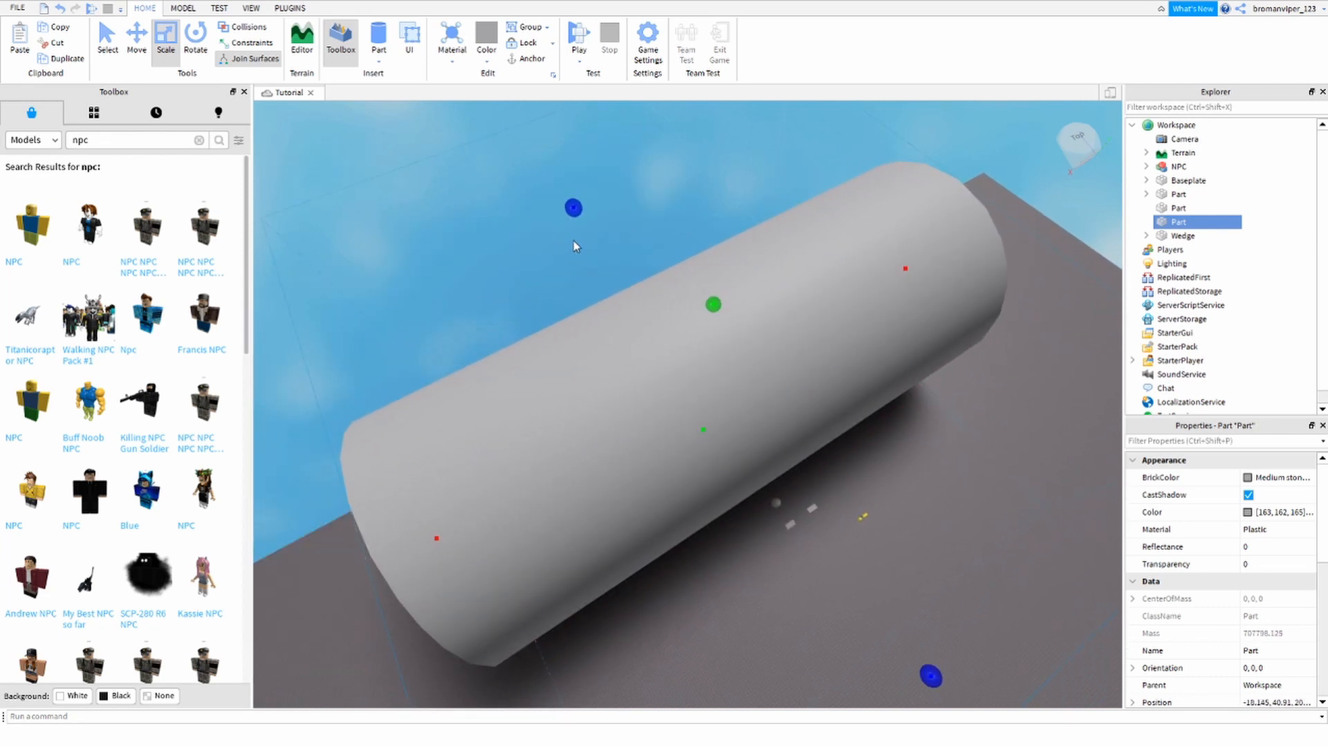
# Step: Undo the recent scaling of the huge cylinder
pyautogui.hotkey('ctrl', 'z')
pyautogui.hotkey('ctrl', 'z')
pyautogui.hotkey('ctrl', 'z')
pyautogui.hotkey('ctrl', 'z')
pyautogui.hotkey('ctrl', 'z')
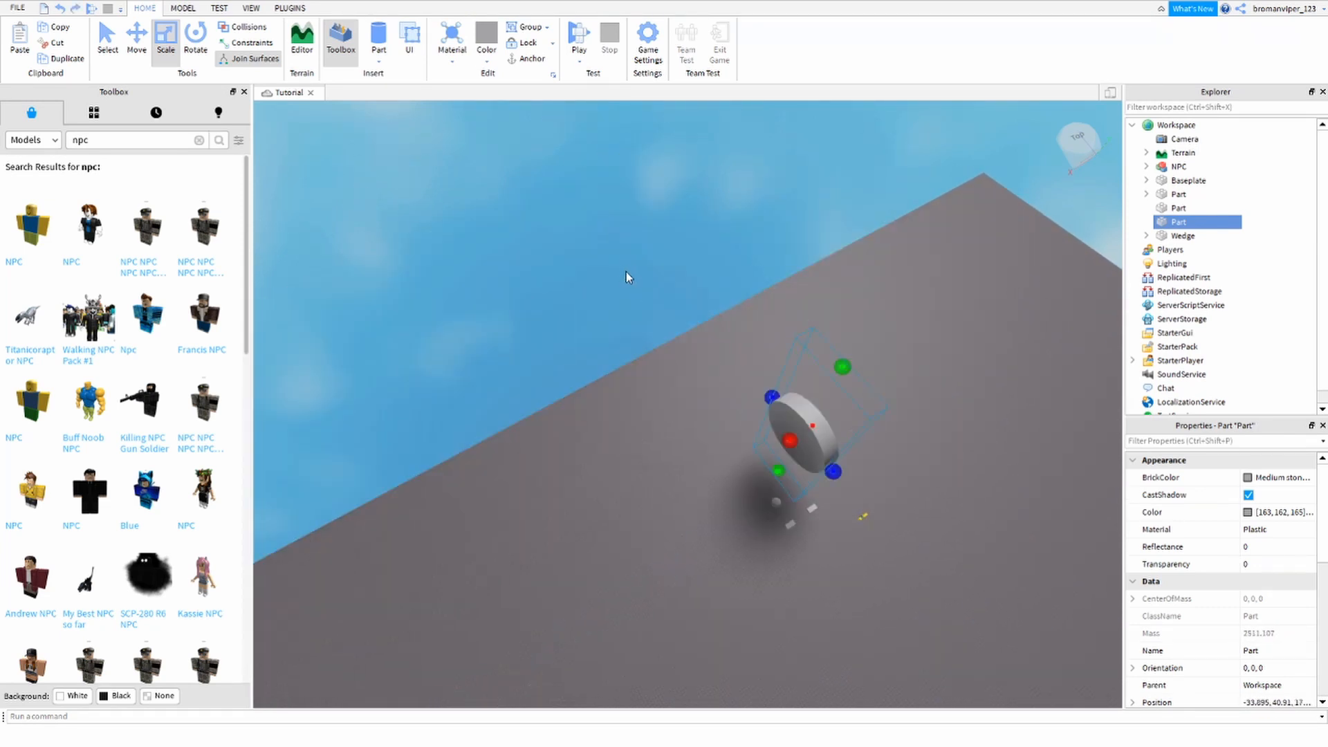
# Step: Move the sphere across the baseplate to an open spot away from the other parts
pyautogui.moveTo(664, 302); pyautogui.dragTo(664, 301, button='right')
pyautogui.click(665, 302)
pyautogui.scroll(5, 665, 302)
pyautogui.scroll(3, 665, 307)
pyautogui.moveTo(797, 530); pyautogui.dragTo(736, 479)
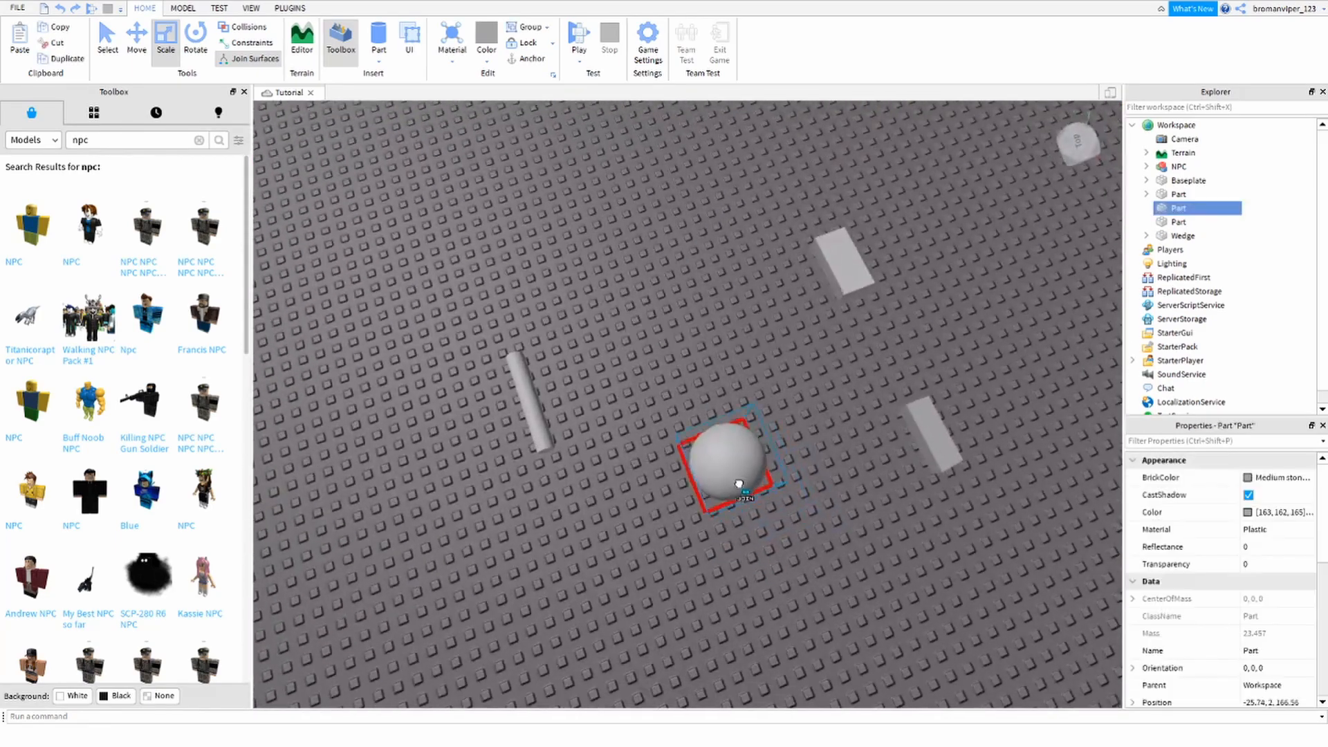
pyautogui.moveTo(737, 479); pyautogui.dragTo(723, 462, button='right')
pyautogui.click(846, 511)
pyautogui.moveTo(845, 511); pyautogui.dragTo(853, 509, button='right')
pyautogui.click(853, 509)
pyautogui.scroll(-3, 644, 417)
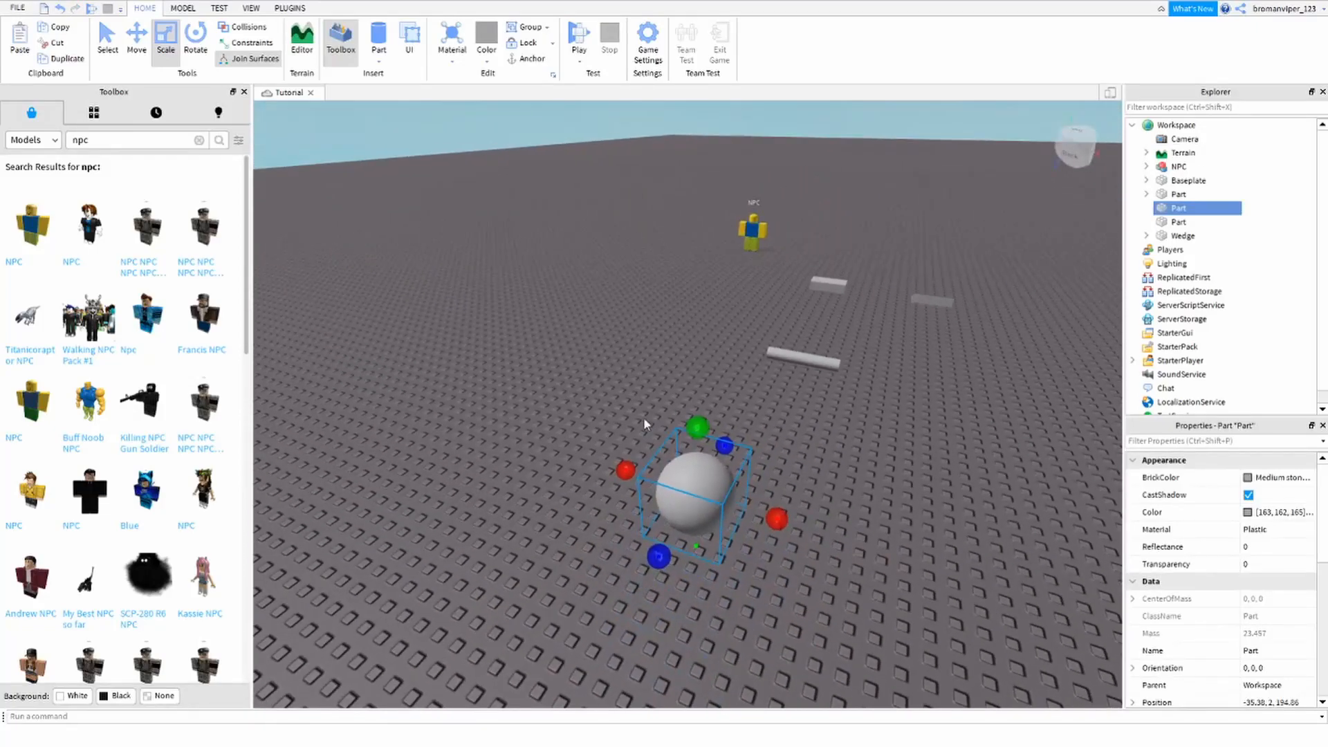
# Step: Enlarge the sphere greatly with its green scale handle and shrink it back to a small ball
pyautogui.moveTo(701, 430); pyautogui.dragTo(691, 125)
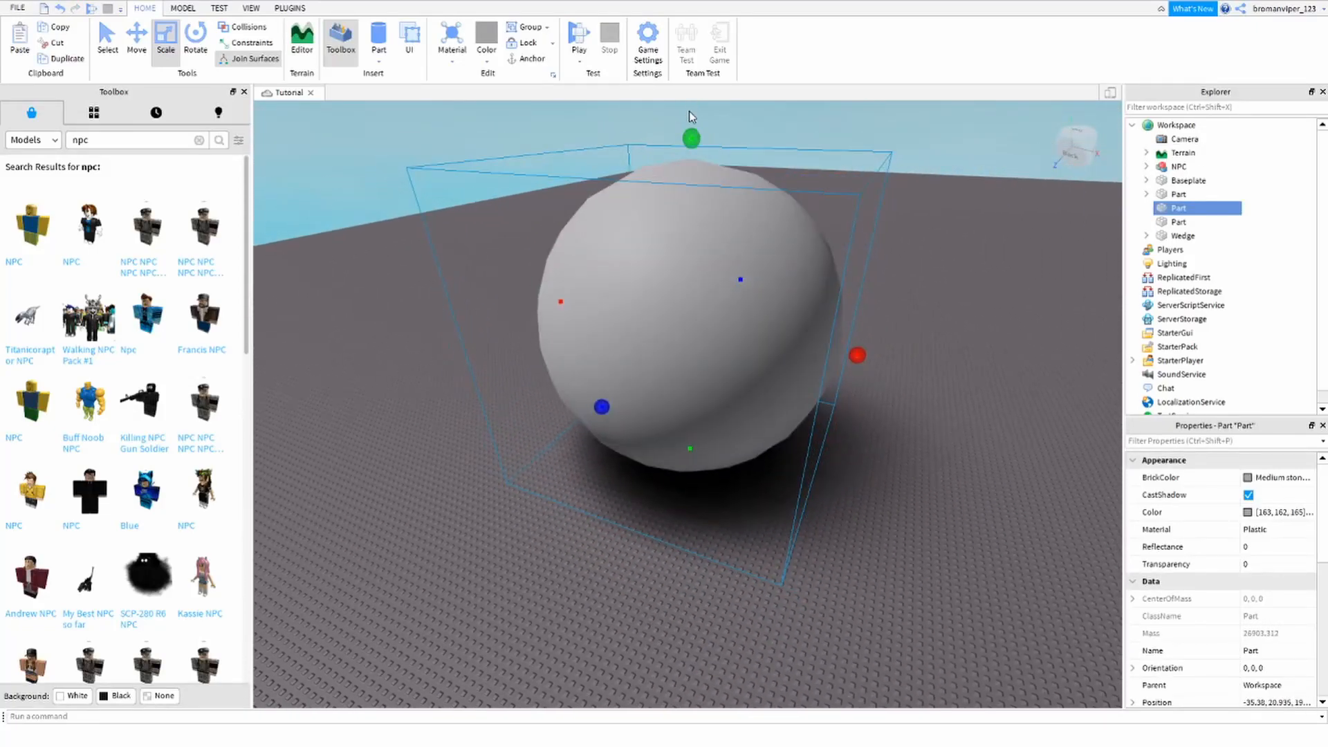
pyautogui.scroll(-5, 623, 405)
pyautogui.moveTo(690, 380); pyautogui.dragTo(675, 460)
# Step: Move the resized sphere back across the baseplate to a spot near the cylinder
pyautogui.press('w')
pyautogui.click(670, 473)
pyautogui.click(720, 414)
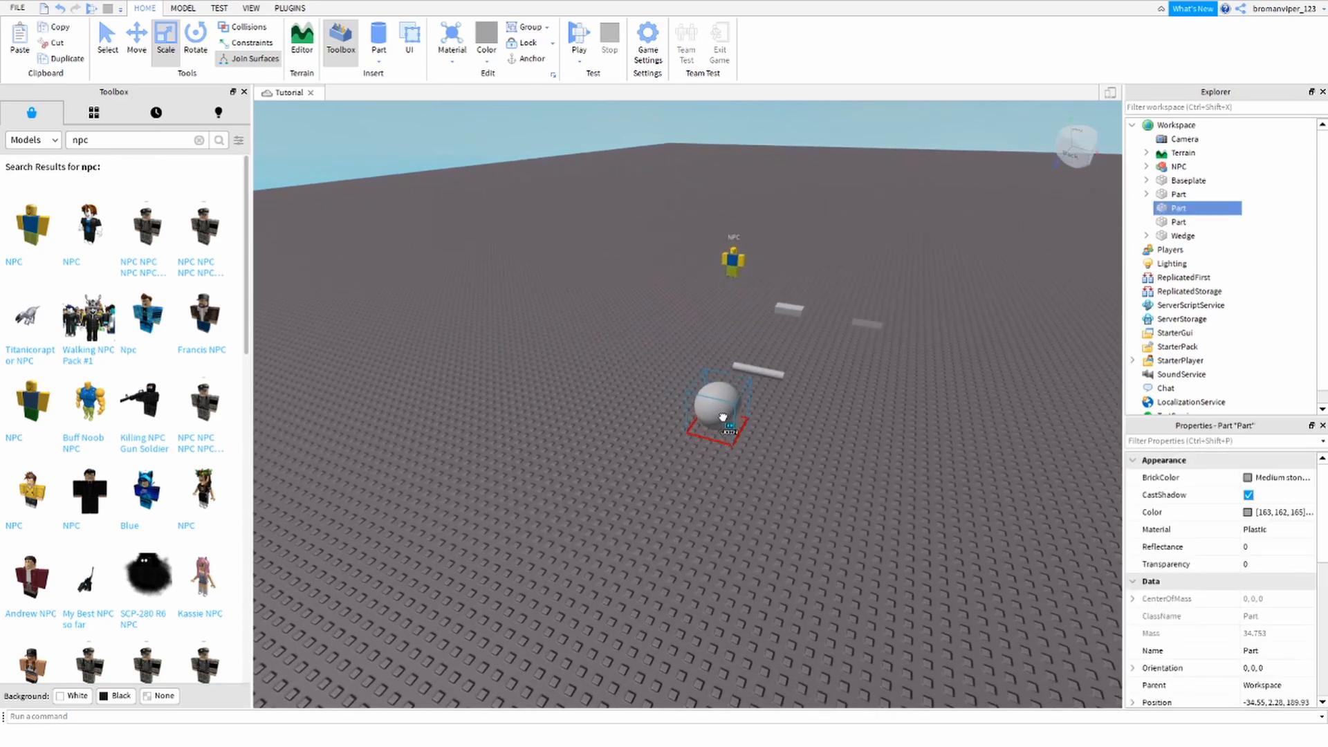
pyautogui.press('d')
pyautogui.click(717, 392)
# Step: Move the wedge across the baseplate to an open spot near the cylinder and keep it selected
pyautogui.moveTo(716, 393); pyautogui.dragTo(691, 459, button='right')
pyautogui.scroll(-3, 691, 459)
pyautogui.moveTo(754, 494); pyautogui.dragTo(545, 493)
pyautogui.scroll(-3, 545, 493)
pyautogui.click(545, 493)
pyautogui.scroll(5, 546, 492)
pyautogui.click(545, 492)
pyautogui.moveTo(546, 492); pyautogui.dragTo(533, 477, button='right')
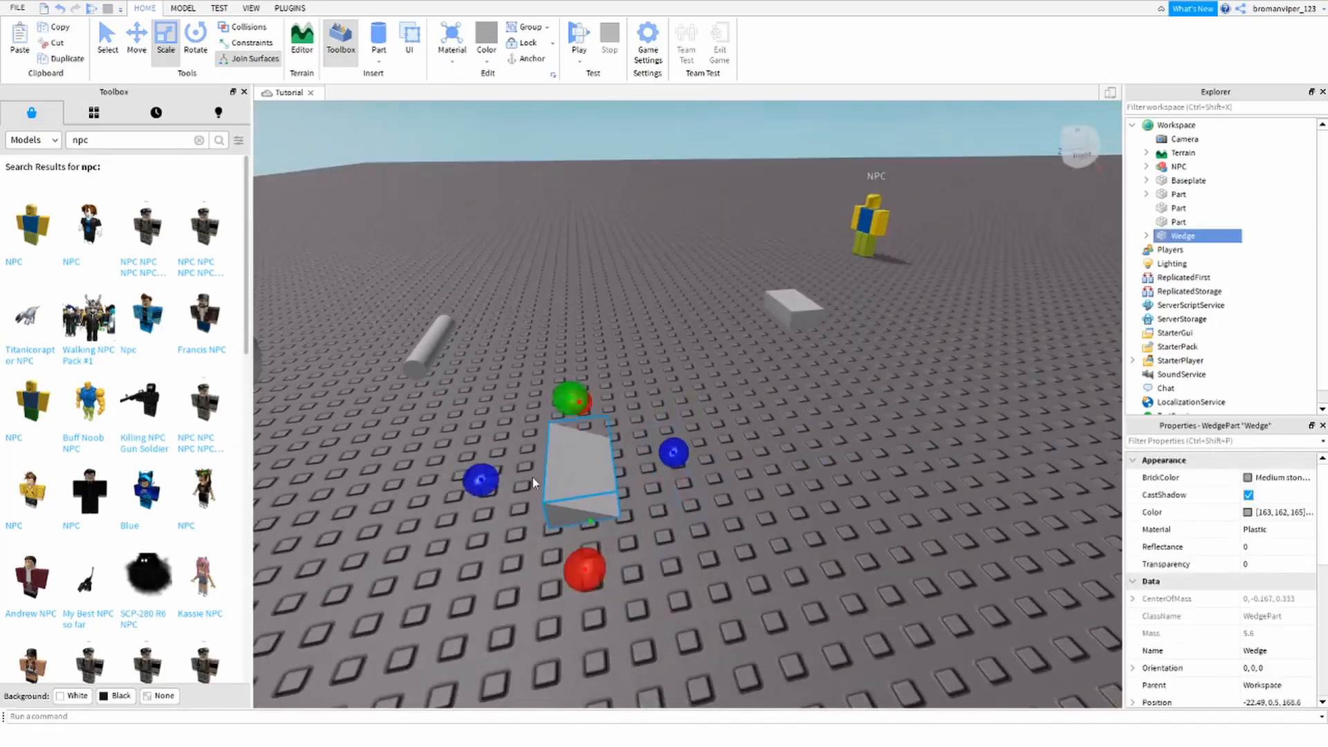
# Step: Stretch the wedge upward along its green axis with the Scale tool
pyautogui.moveTo(562, 399); pyautogui.dragTo(765, 471, button='right')
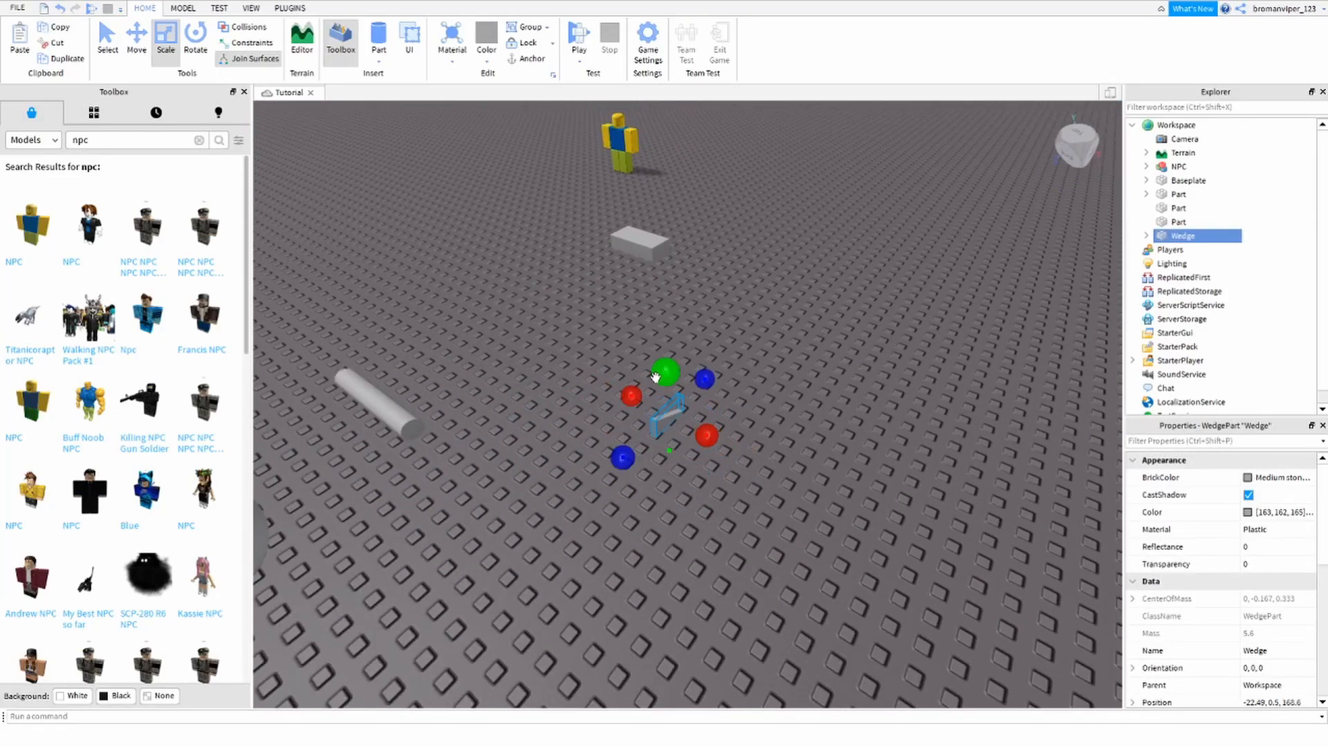
pyautogui.scroll(-4, 656, 377)
pyautogui.moveTo(655, 377); pyautogui.dragTo(658, 279)
pyautogui.moveTo(658, 279); pyautogui.dragTo(669, 343, button='right')
pyautogui.click(688, 344)
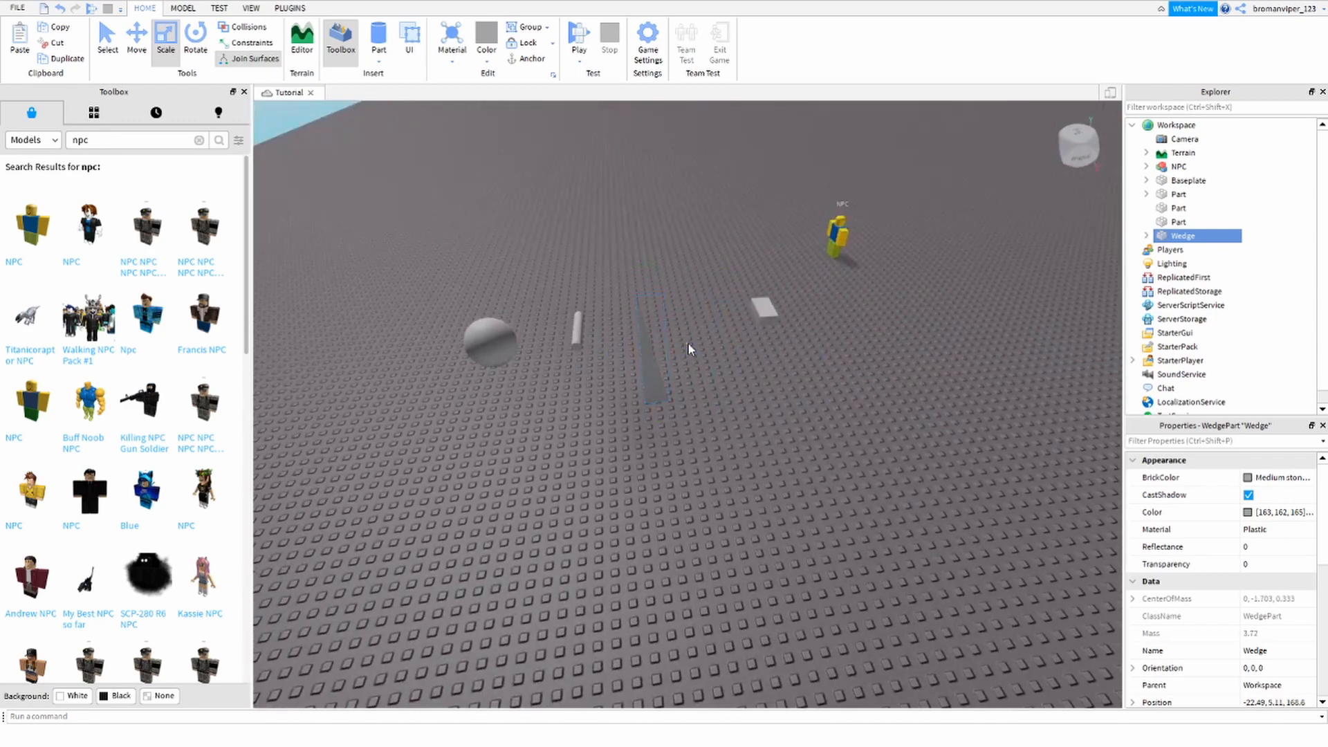
pyautogui.click(650, 346)
pyautogui.moveTo(694, 351); pyautogui.dragTo(651, 211)
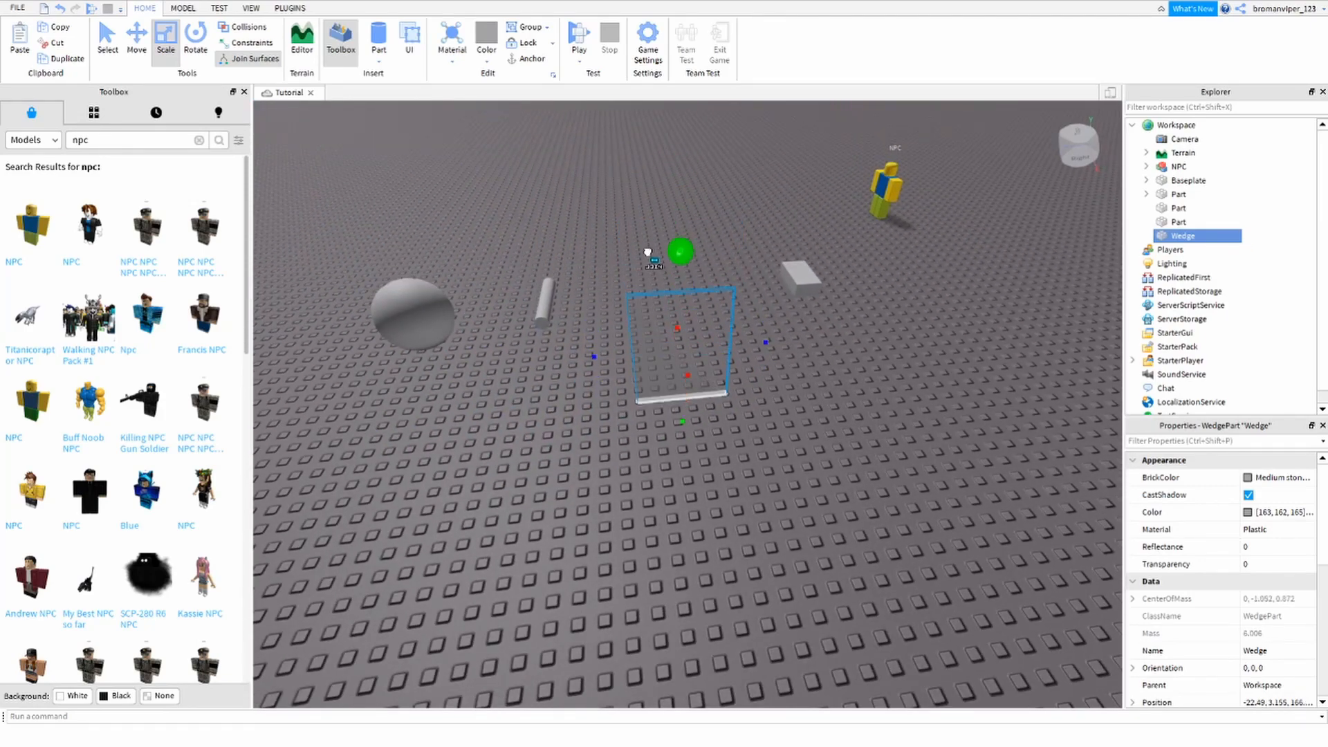
# Step: Scale the wedge along its blue and green axes into a very large, tall ramp
pyautogui.moveTo(607, 77); pyautogui.dragTo(694, 323)
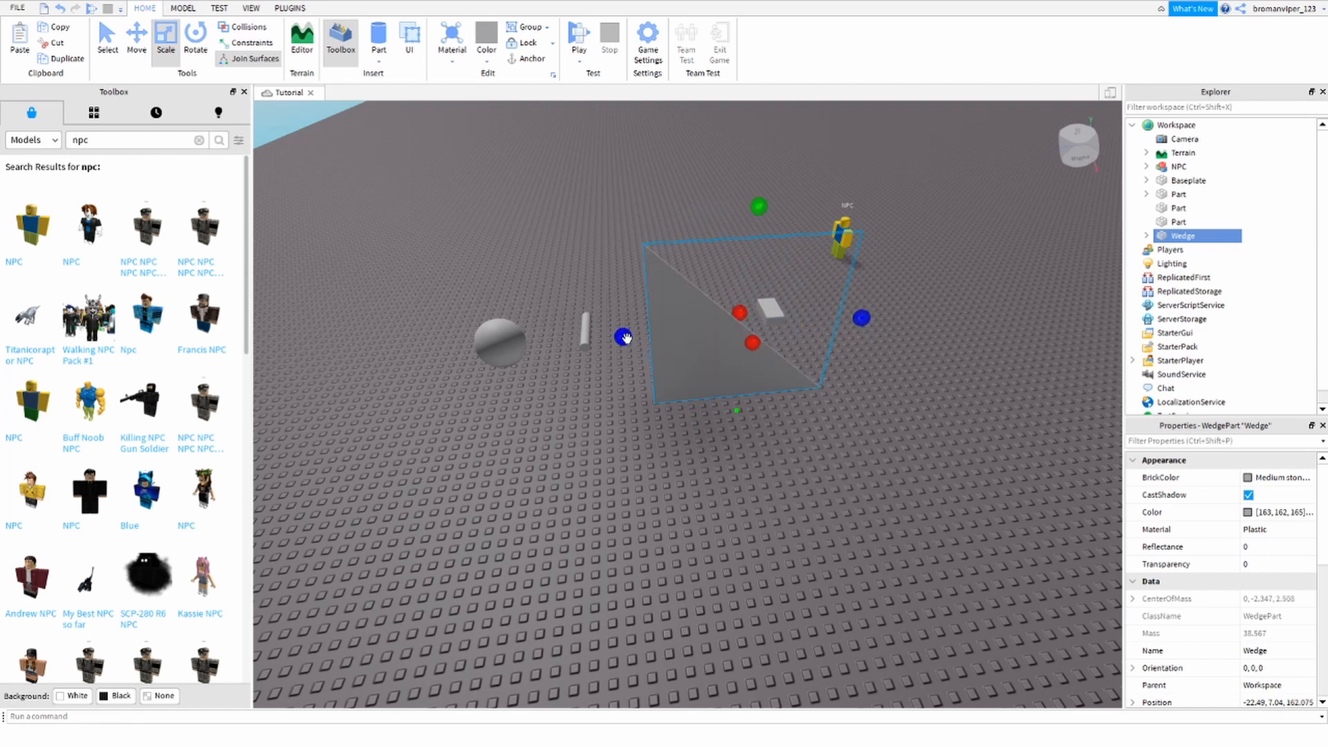
pyautogui.moveTo(624, 336); pyautogui.dragTo(664, 368)
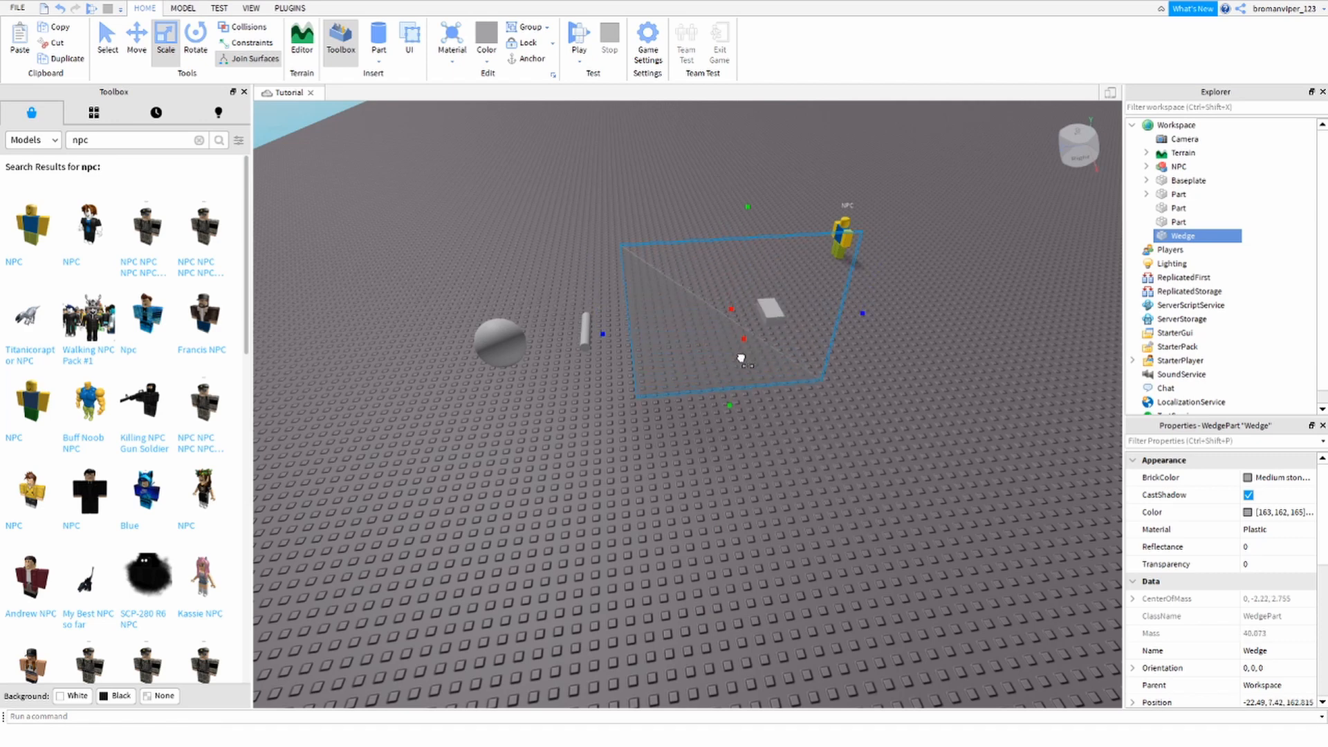
pyautogui.moveTo(860, 313); pyautogui.dragTo(752, 205)
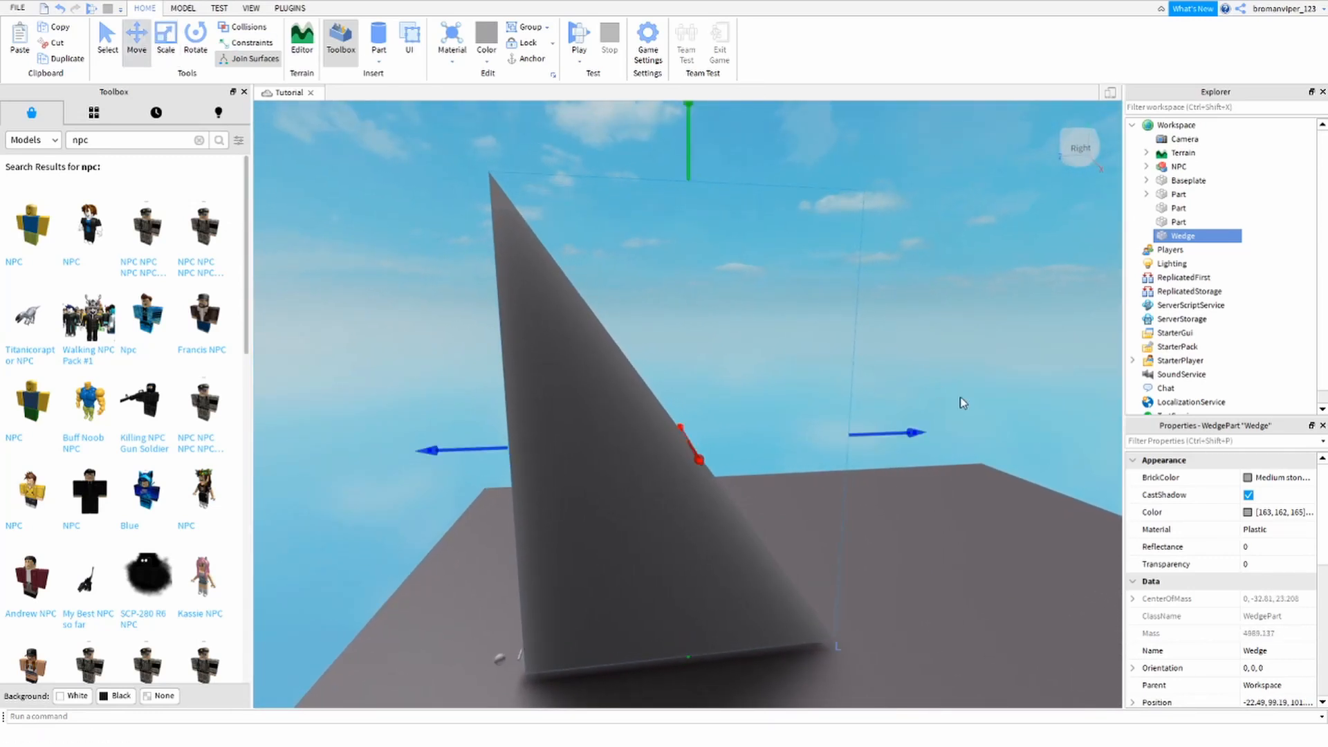
# Step: Duplicate the large wedge, rotate the copy to orientation 0, 180, 180 so both form a rectangular slab, and select the original
pyautogui.hotkey('ctrl', 'd')
pyautogui.hotkey('ctrl', 'r')
pyautogui.hotkey('ctrl', 'r')
pyautogui.hotkey('ctrl', 't')
pyautogui.hotkey('ctrl', 't')
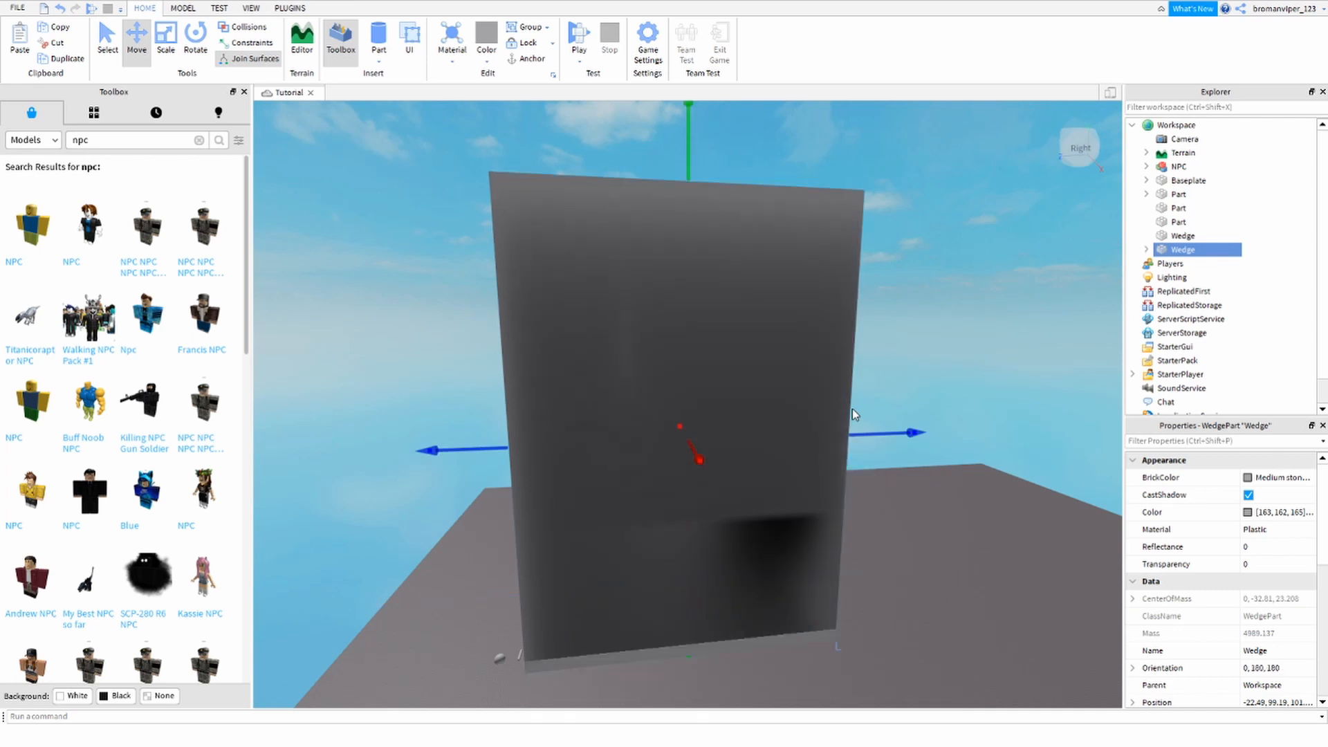
pyautogui.click(910, 542)
pyautogui.click(610, 396)
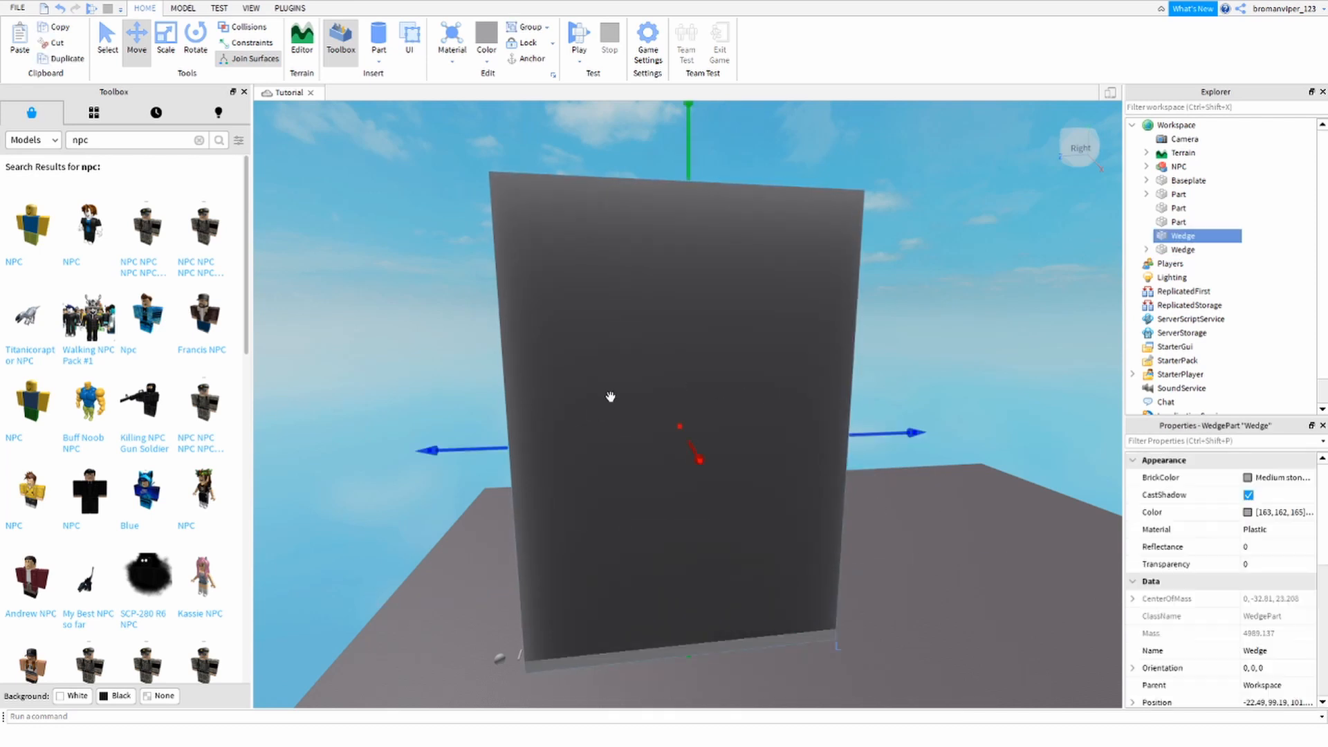
# Step: Delete both large wedges from the baseplate
pyautogui.press('Delete')
pyautogui.click(730, 395)
pyautogui.press('Delete')
pyautogui.moveTo(730, 396); pyautogui.dragTo(730, 424, button='right')
pyautogui.press('w')
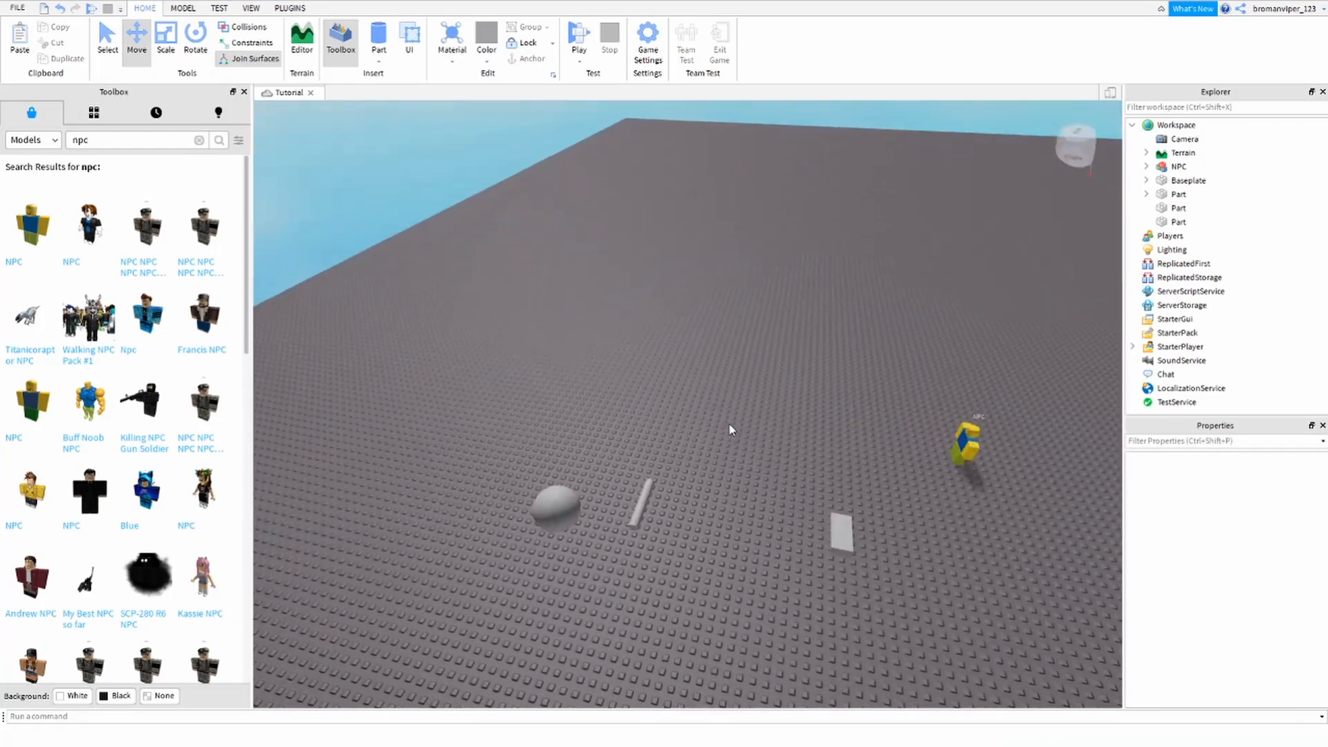
# Step: Move the sphere along its red axis to about X -58.7, clear of the cylinder, and keep it selected
pyautogui.click(578, 507)
pyautogui.press('d')
pyautogui.click(653, 572)
pyautogui.press('w')
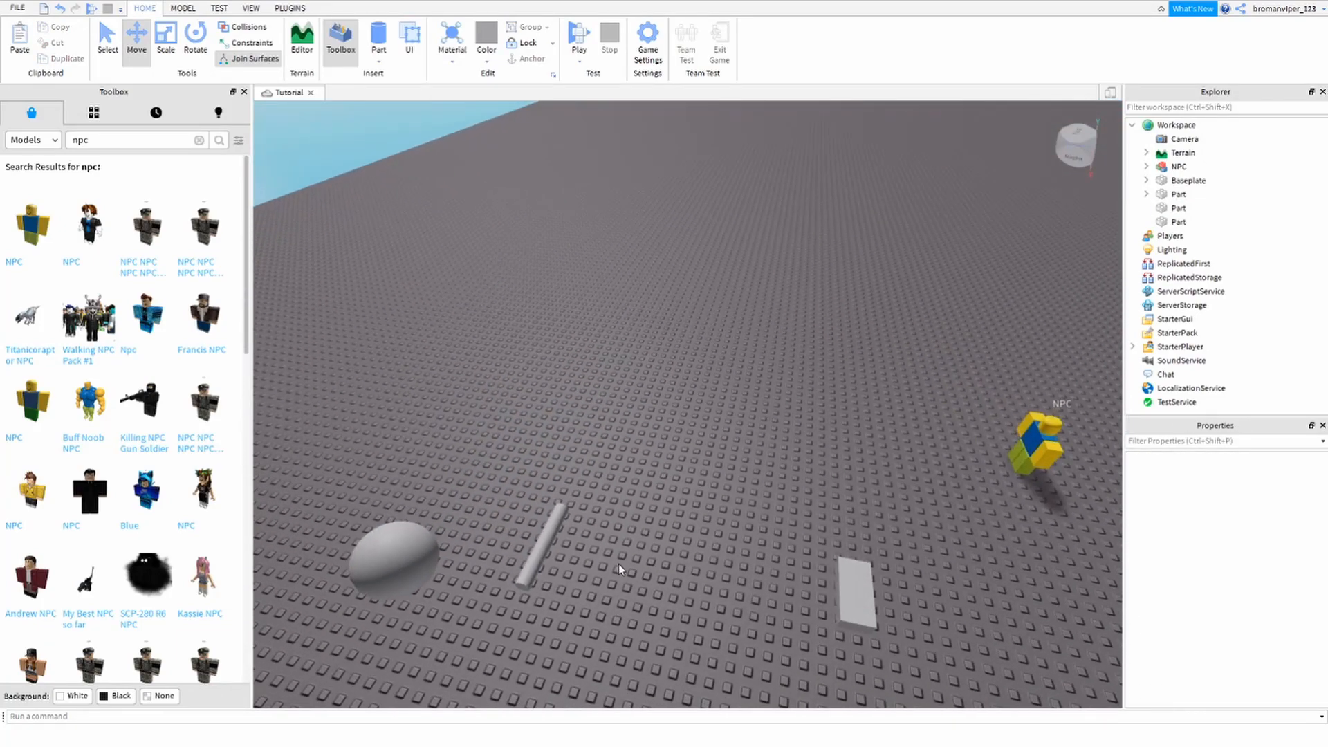
pyautogui.press('a')
pyautogui.click(517, 566)
pyautogui.press('a')
pyautogui.moveTo(516, 565); pyautogui.dragTo(517, 566, button='right')
pyautogui.press('d')
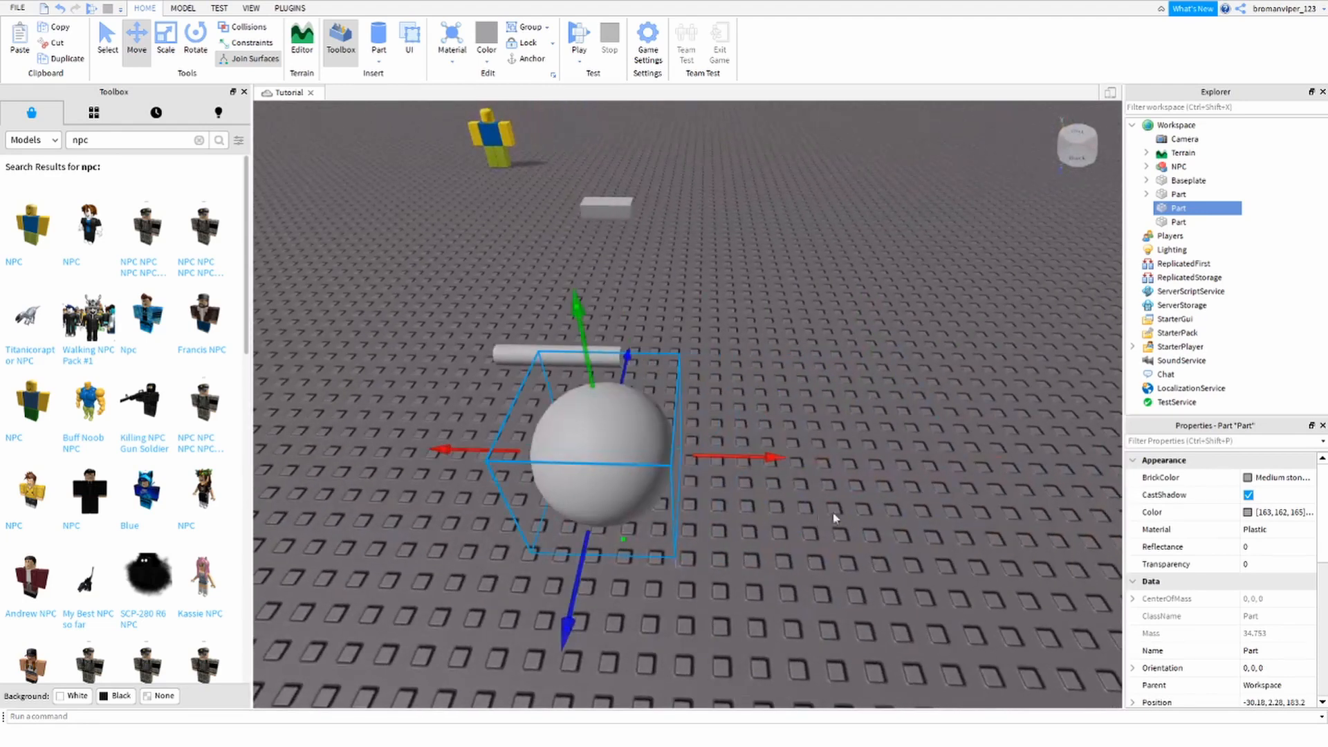
pyautogui.press('s')
pyautogui.press('a')
pyautogui.moveTo(726, 438); pyautogui.dragTo(581, 454)
pyautogui.click(581, 454)
pyautogui.press('a')
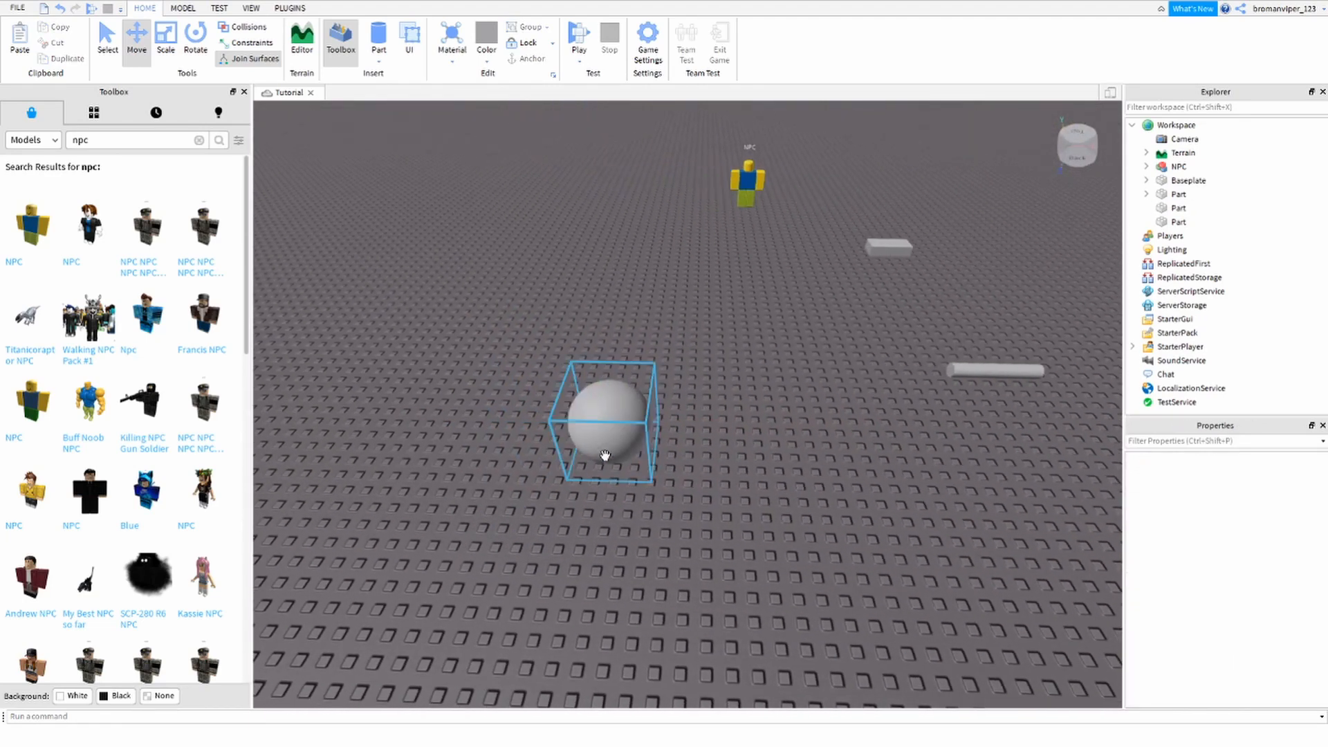
pyautogui.click(633, 424)
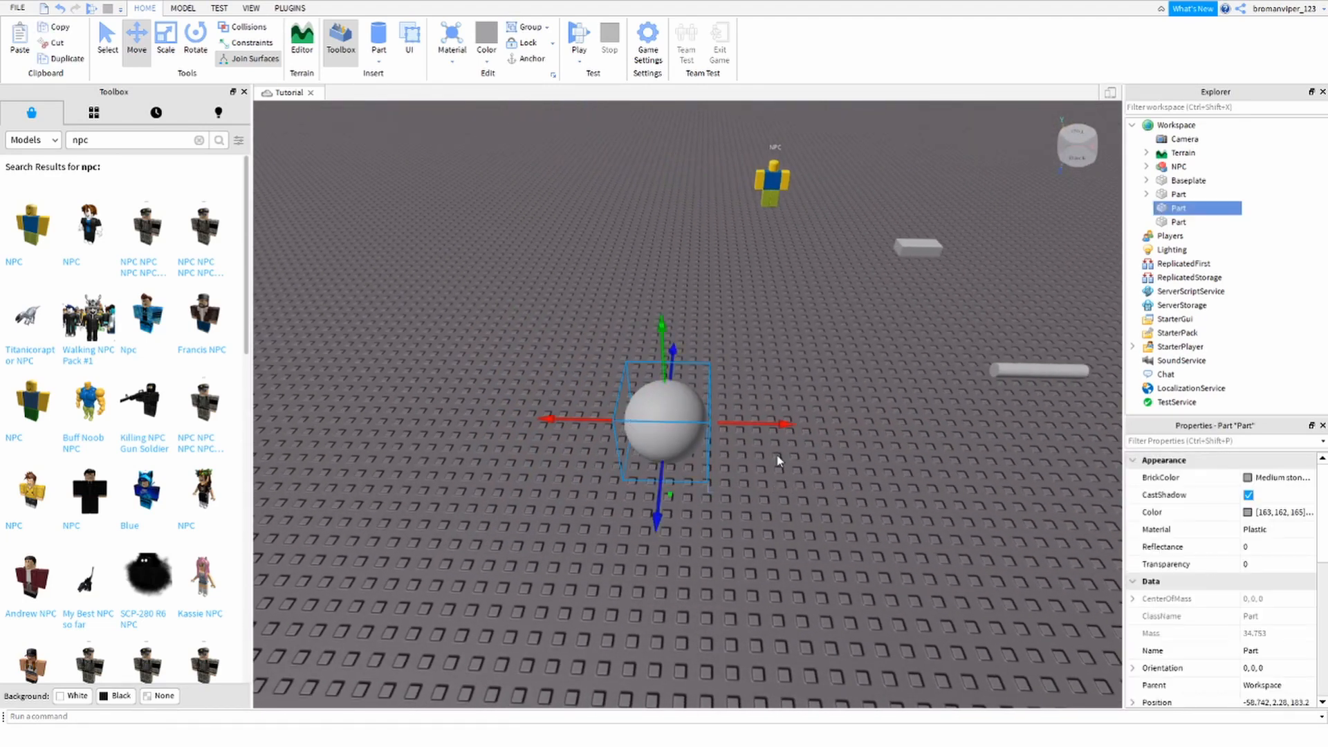
# Step: Copy the sphere and paste it three times so the copies stack on top of the original
pyautogui.rightClick(704, 458)
pyautogui.click(765, 138)
pyautogui.click(839, 512)
pyautogui.rightClick(840, 512)
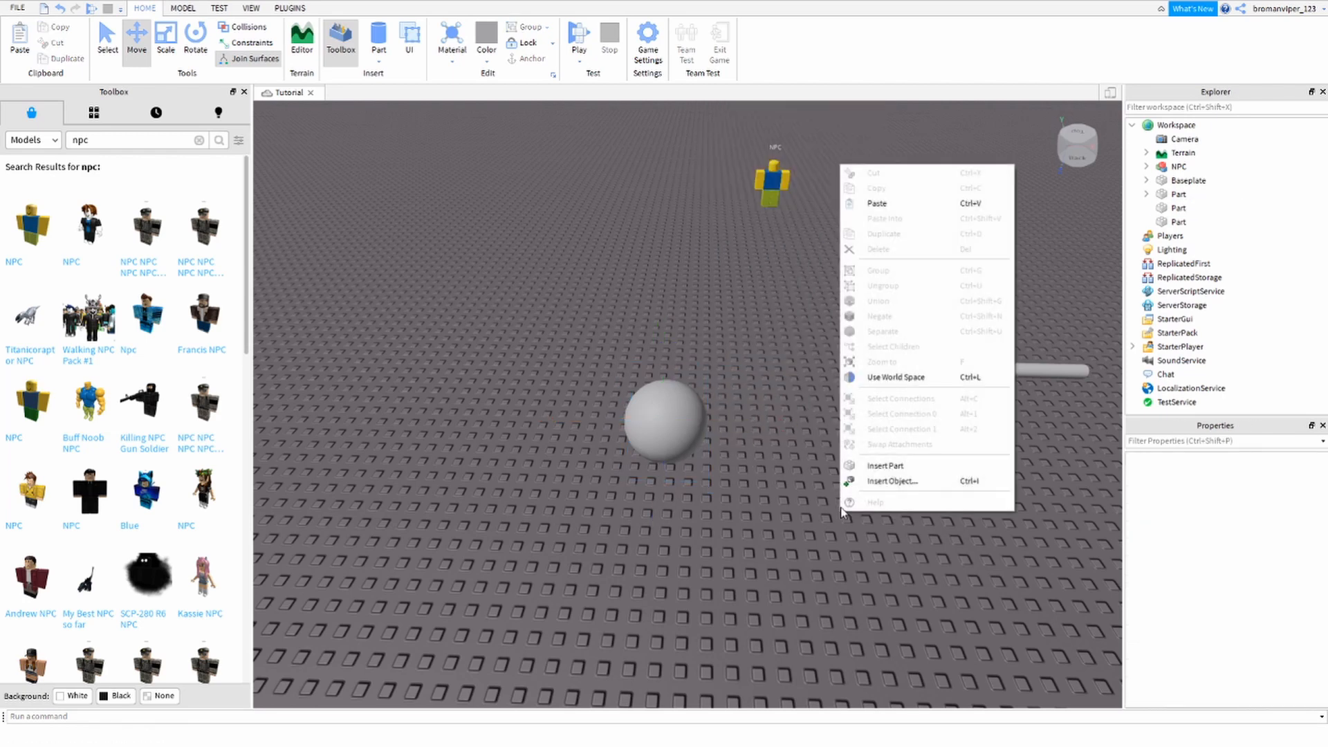
pyautogui.click(887, 205)
pyautogui.rightClick(699, 581)
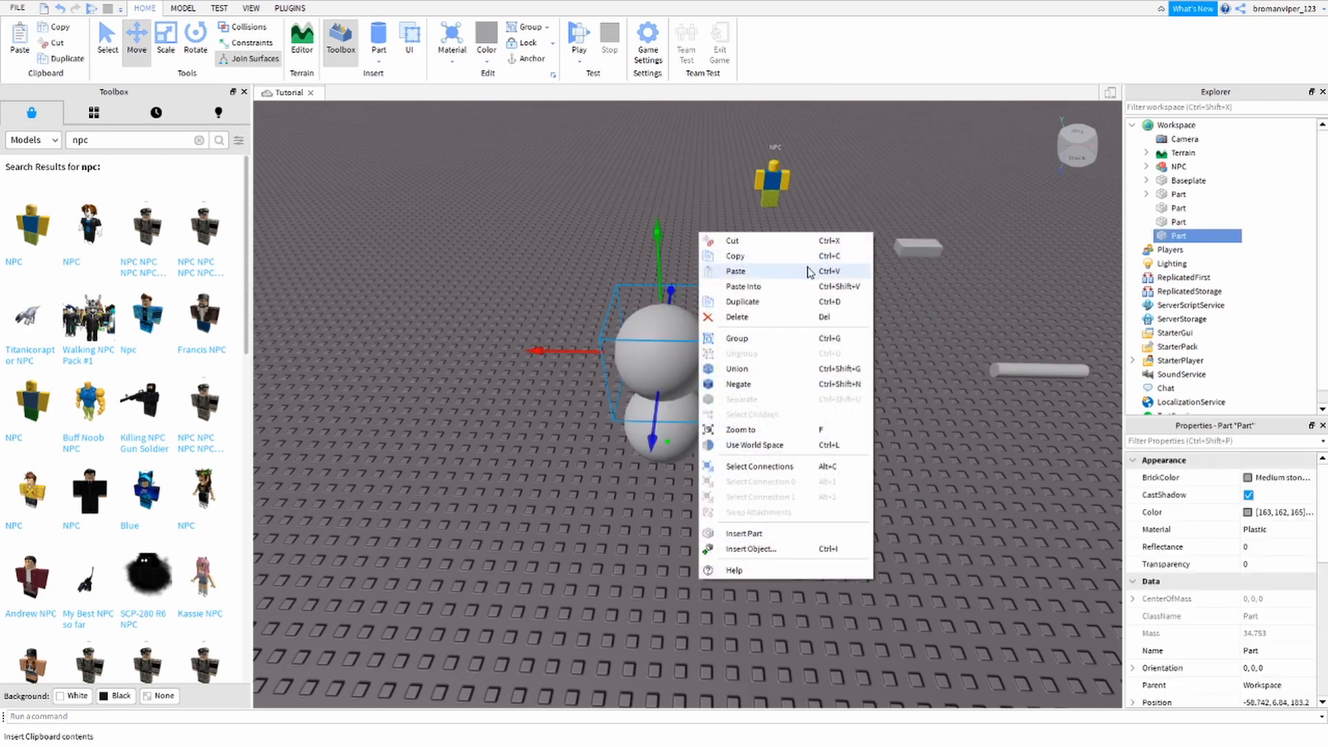
pyautogui.click(809, 272)
pyautogui.rightClick(885, 333)
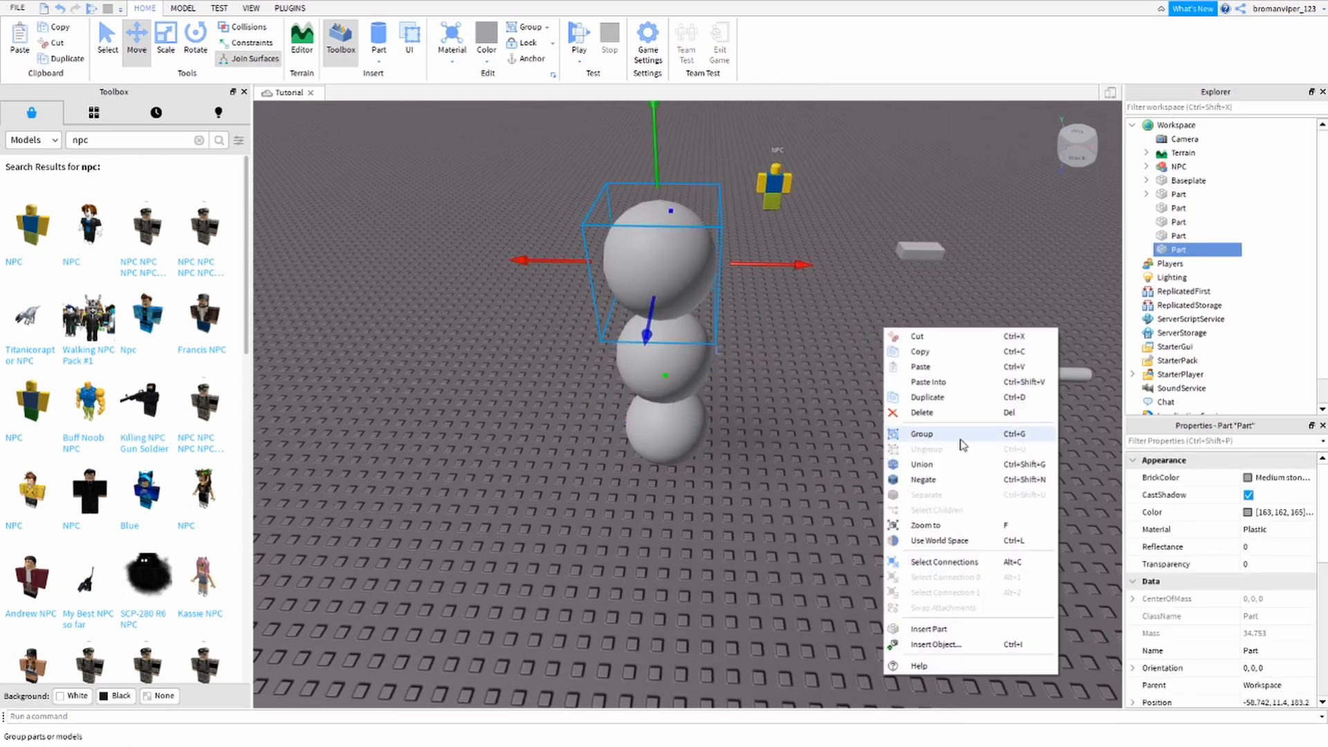
pyautogui.click(934, 375)
# Step: Delete the whole stack of four spheres at once and undo the deletion
pyautogui.scroll(-10, 884, 385)
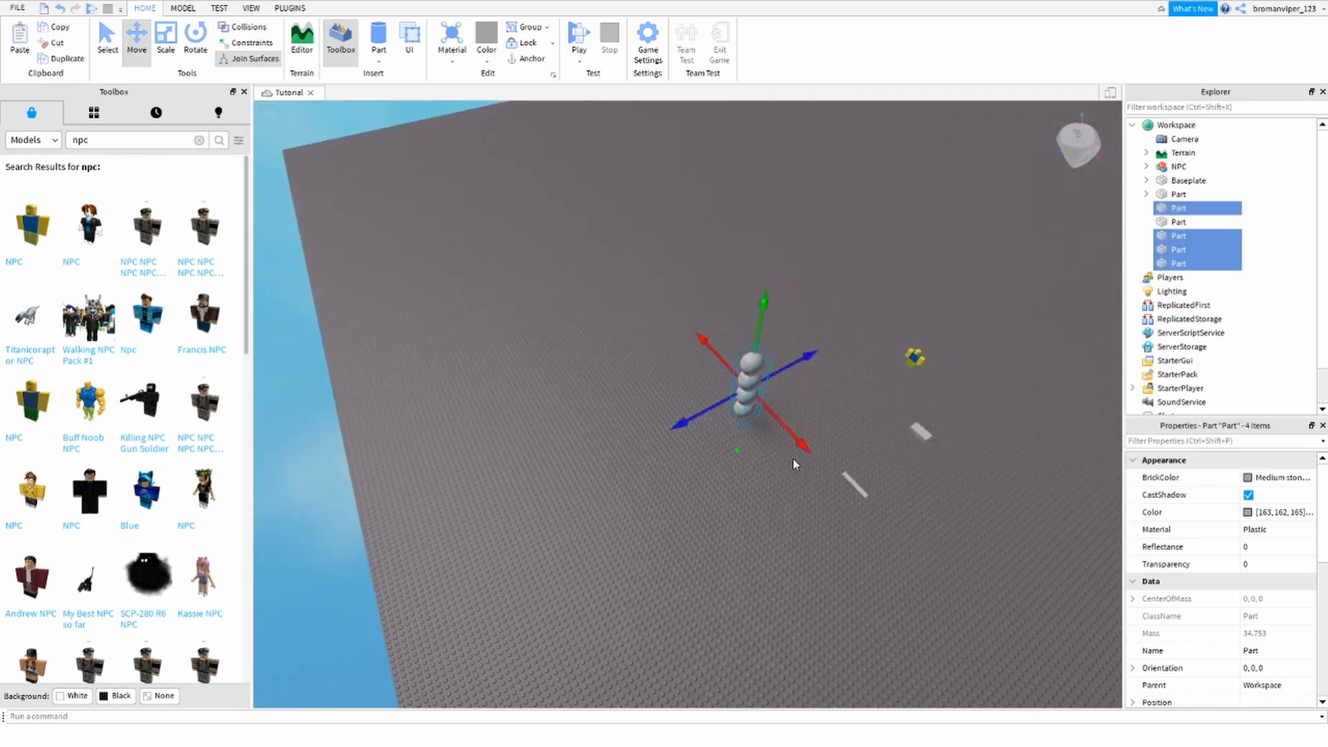
pyautogui.press('Delete')
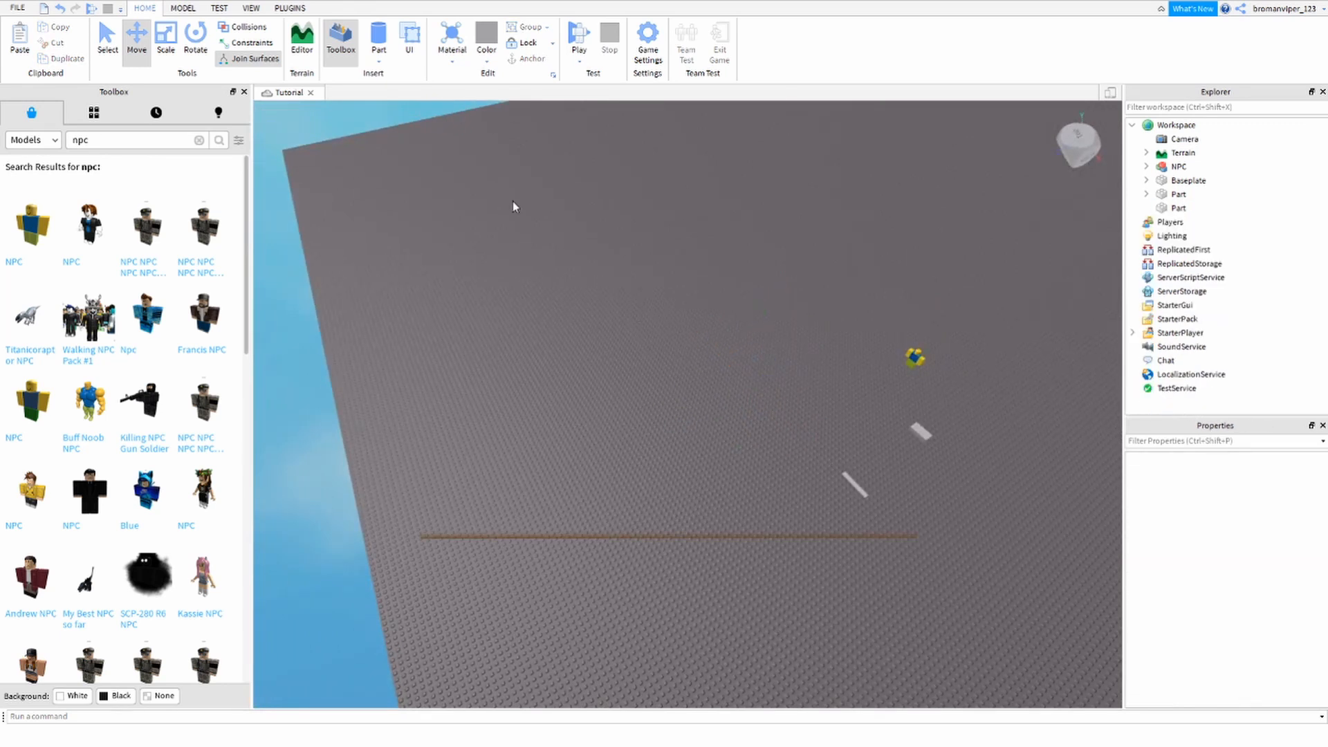
pyautogui.hotkey('ctrl', 'z')
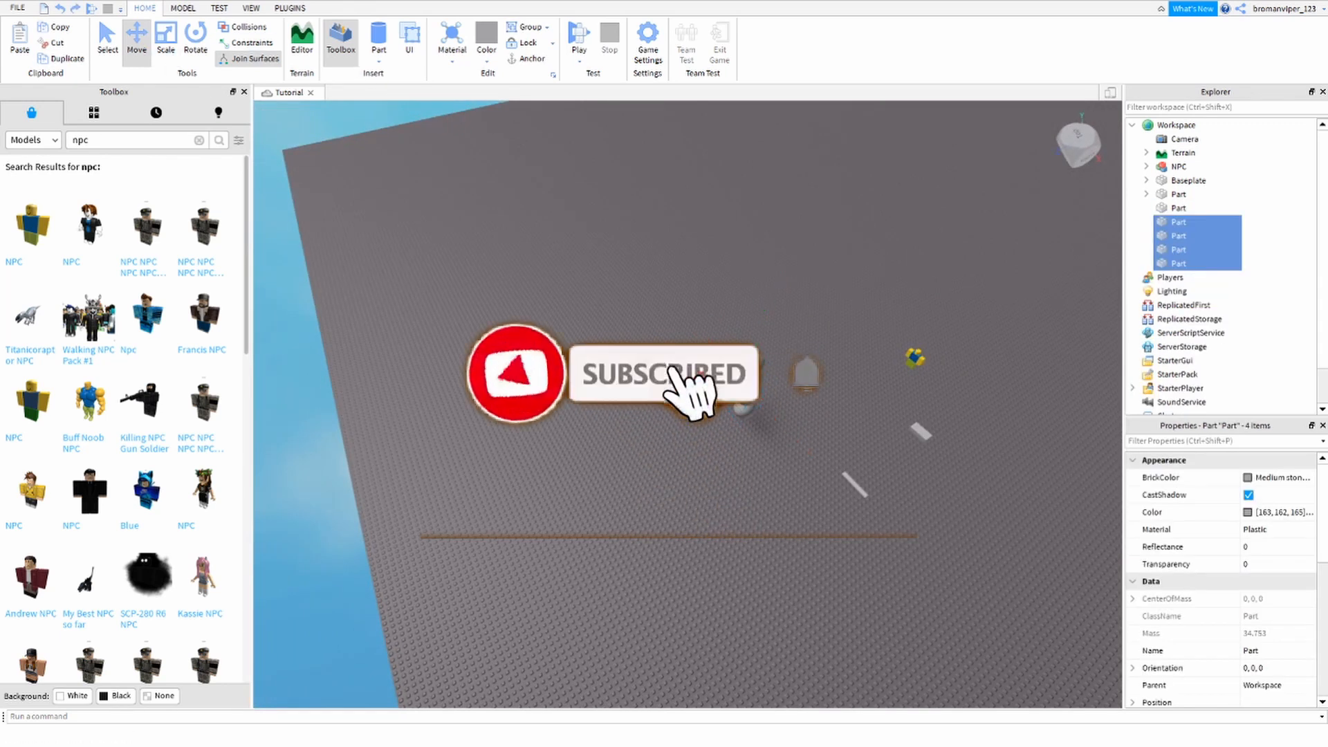
# Step: Delete three of the stacked spheres and select the one left on the baseplate
pyautogui.moveTo(716, 348); pyautogui.dragTo(766, 395)
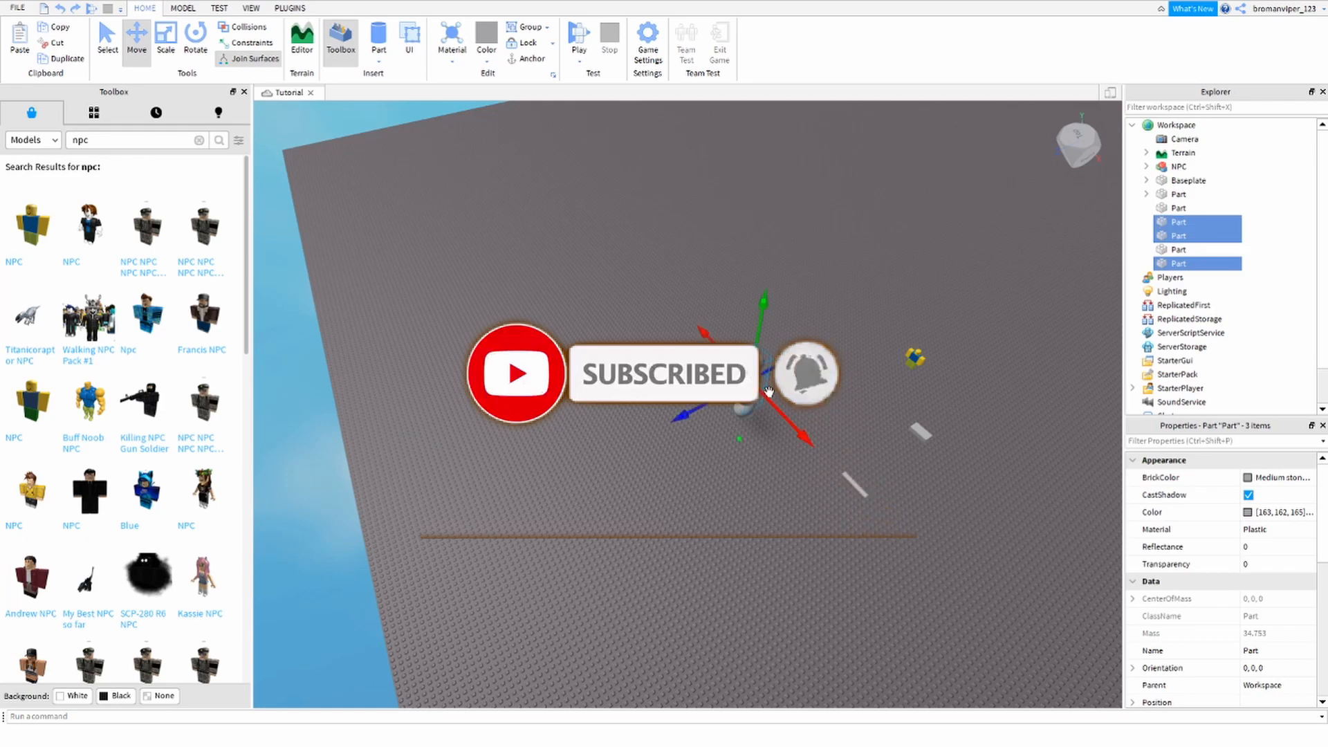
pyautogui.press('Delete')
pyautogui.click(750, 401)
pyautogui.moveTo(768, 392); pyautogui.dragTo(769, 390, button='right')
pyautogui.scroll(5, 770, 390)
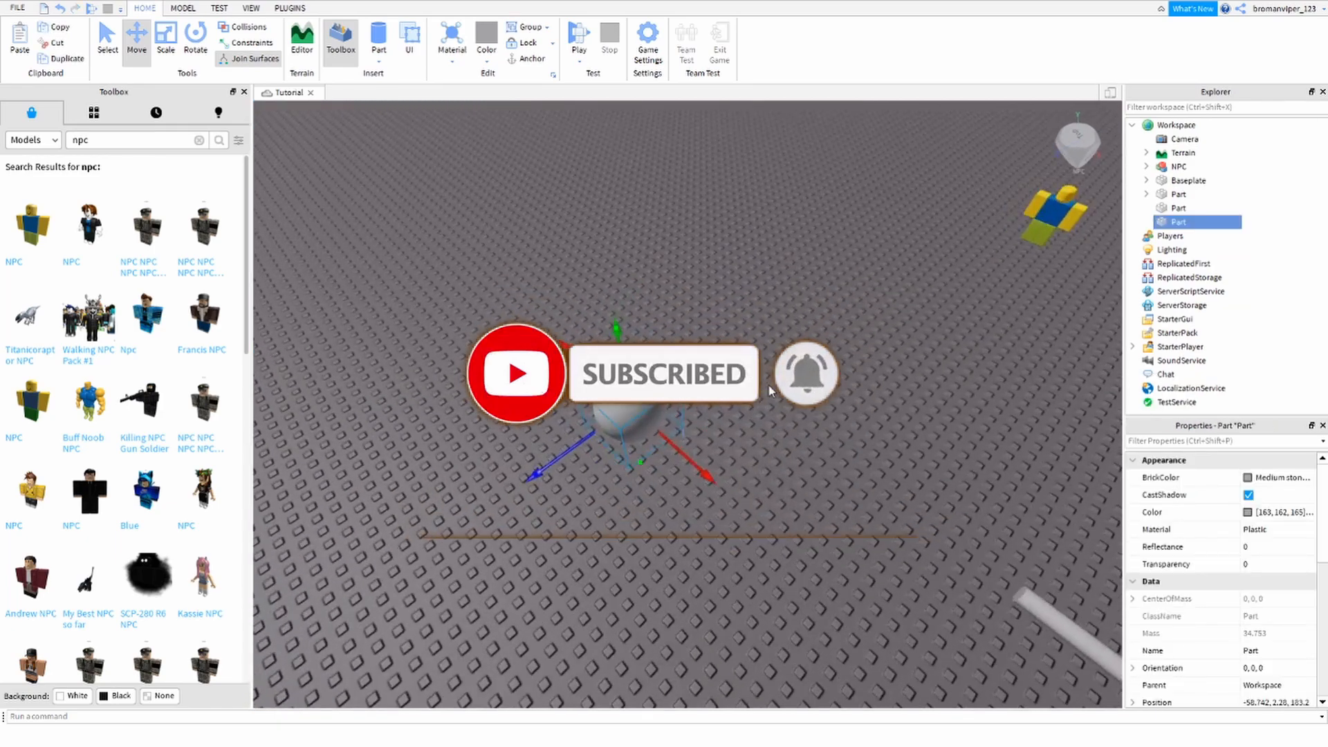
pyautogui.scroll(3, 770, 390)
pyautogui.scroll(2, 779, 388)
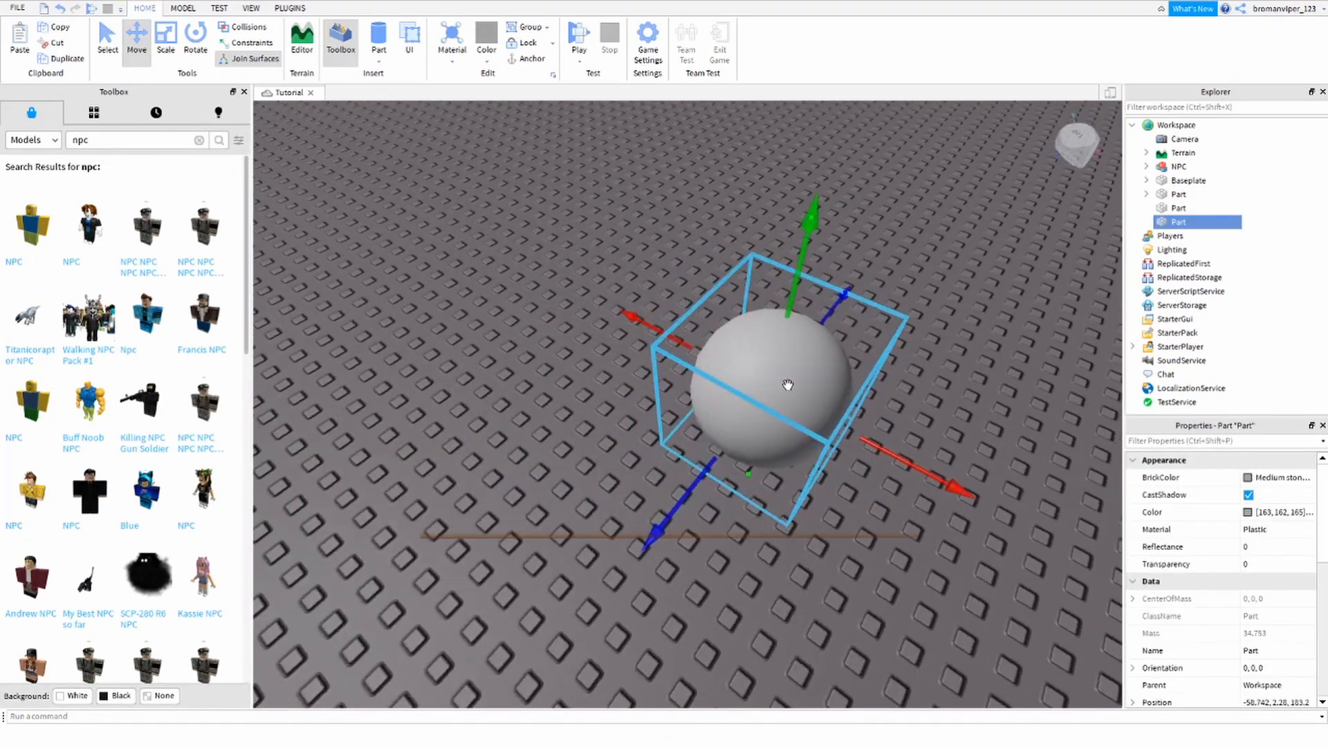
# Step: Duplicate the sphere six times into a tall vertical stack
pyautogui.scroll(-6, 788, 386)
pyautogui.hotkey('ctrl', 'd')
pyautogui.moveTo(796, 409); pyautogui.dragTo(729, 580, button='right')
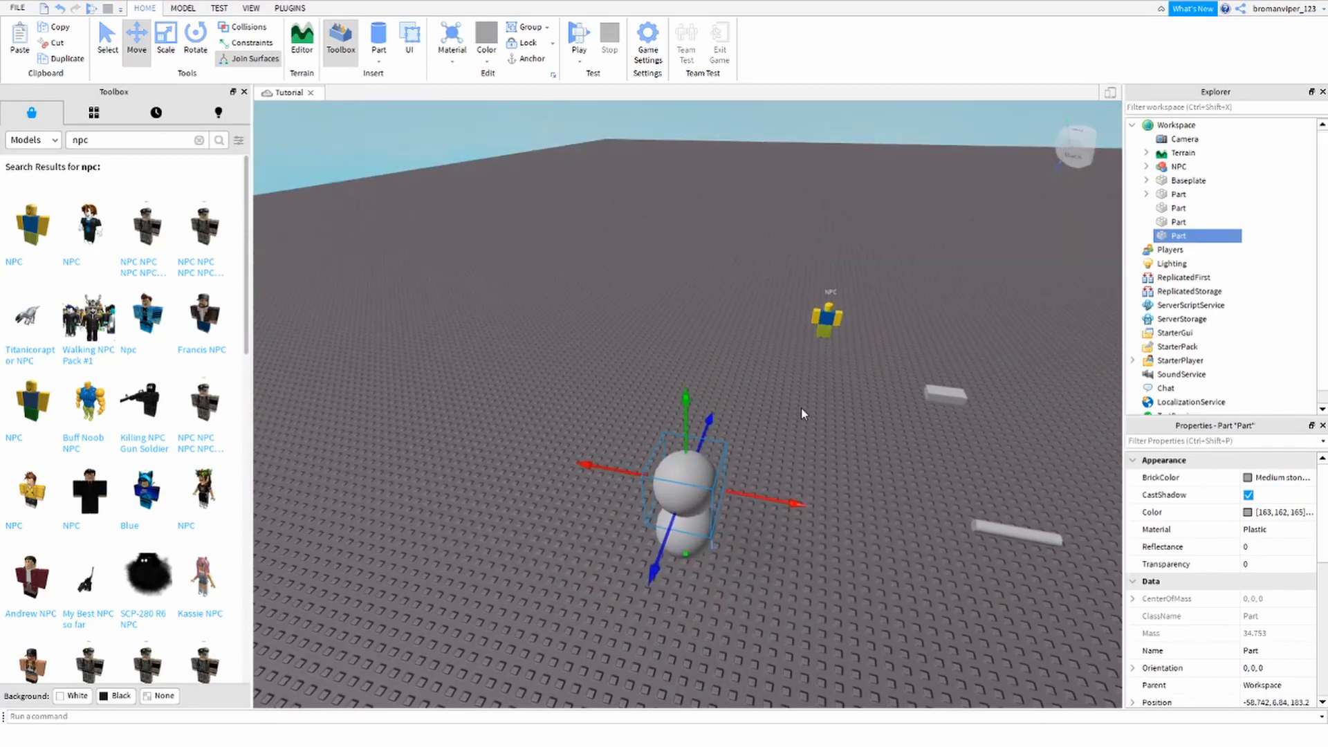
pyautogui.hotkey('ctrl', 'd')
pyautogui.hotkey('ctrl', 'd')
pyautogui.hotkey('ctrl', 'd')
pyautogui.hotkey('ctrl', 'd')
pyautogui.hotkey('ctrl', 'd')
# Step: Delete the six duplicated spheres one by one and select the original sphere
pyautogui.scroll(3, 795, 421)
pyautogui.press('Delete')
pyautogui.click(734, 510)
pyautogui.press('Delete')
pyautogui.click(715, 554)
pyautogui.press('Delete')
pyautogui.click(716, 558)
pyautogui.press('Delete')
pyautogui.click(716, 555)
pyautogui.press('Delete')
pyautogui.click(716, 555)
pyautogui.press('Delete')
pyautogui.click(702, 570)
pyautogui.scroll(3, 728, 583)
pyautogui.scroll(-2, 728, 579)
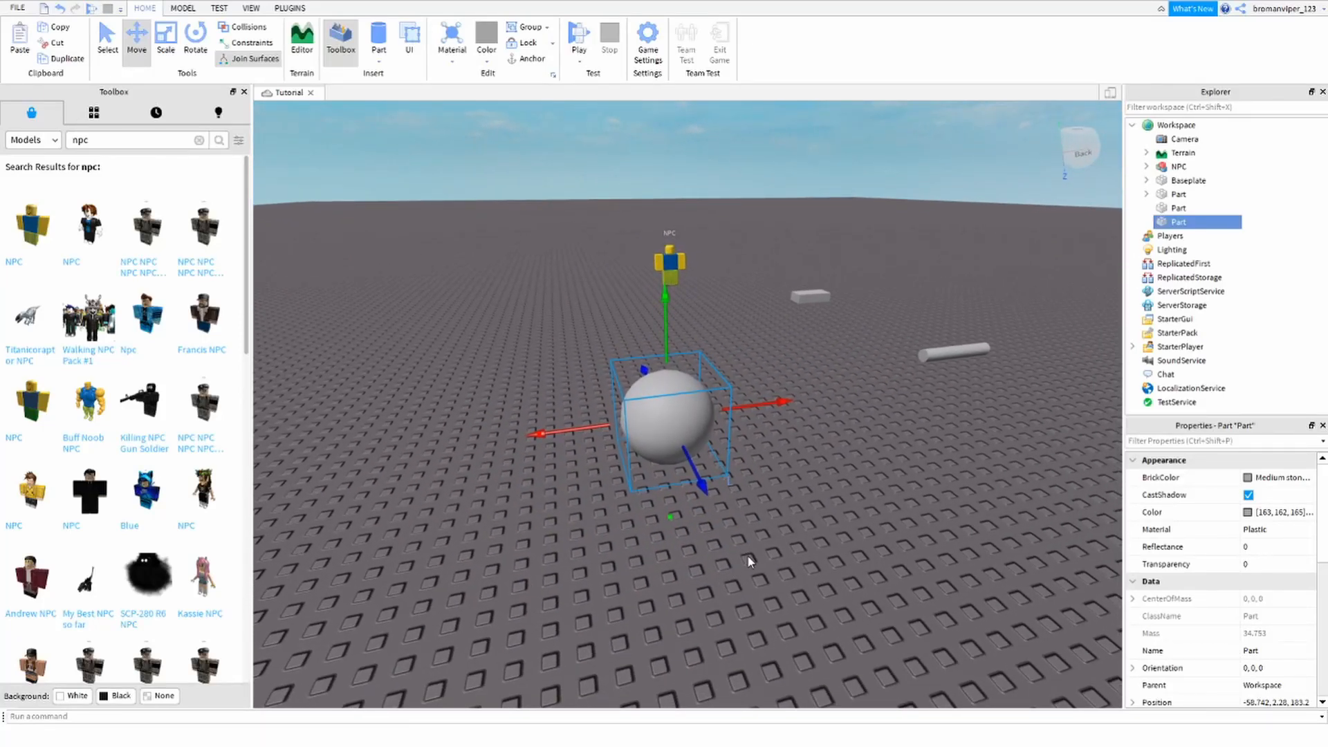
# Step: Try duplicating the sphere and moving the copy, and undo both changes
pyautogui.hotkey('ctrl', 'd')
pyautogui.moveTo(763, 407); pyautogui.dragTo(673, 430)
pyautogui.hotkey('ctrl', 'z')
pyautogui.hotkey('ctrl', 'z')
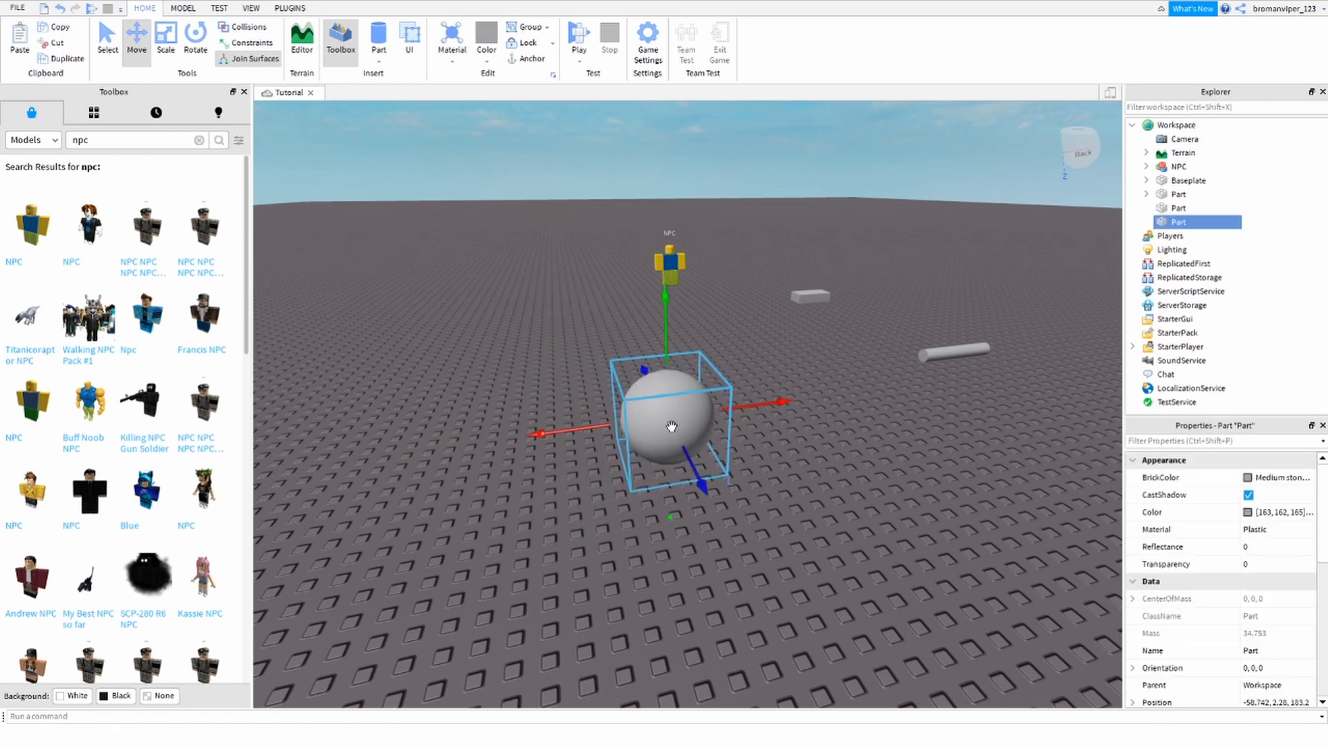
# Step: Duplicate the sphere in place and separate the two spheres along the red axis so they sit side by side
pyautogui.rightClick(774, 464)
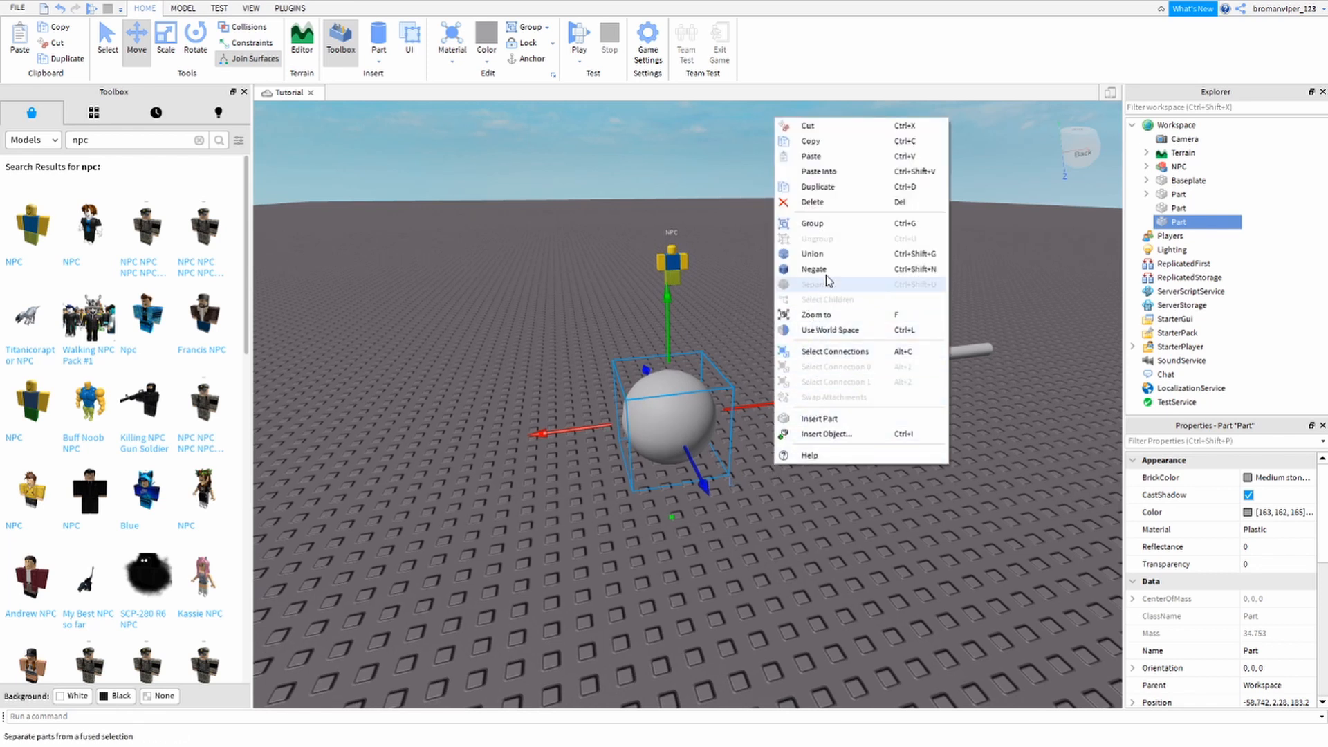
pyautogui.click(830, 187)
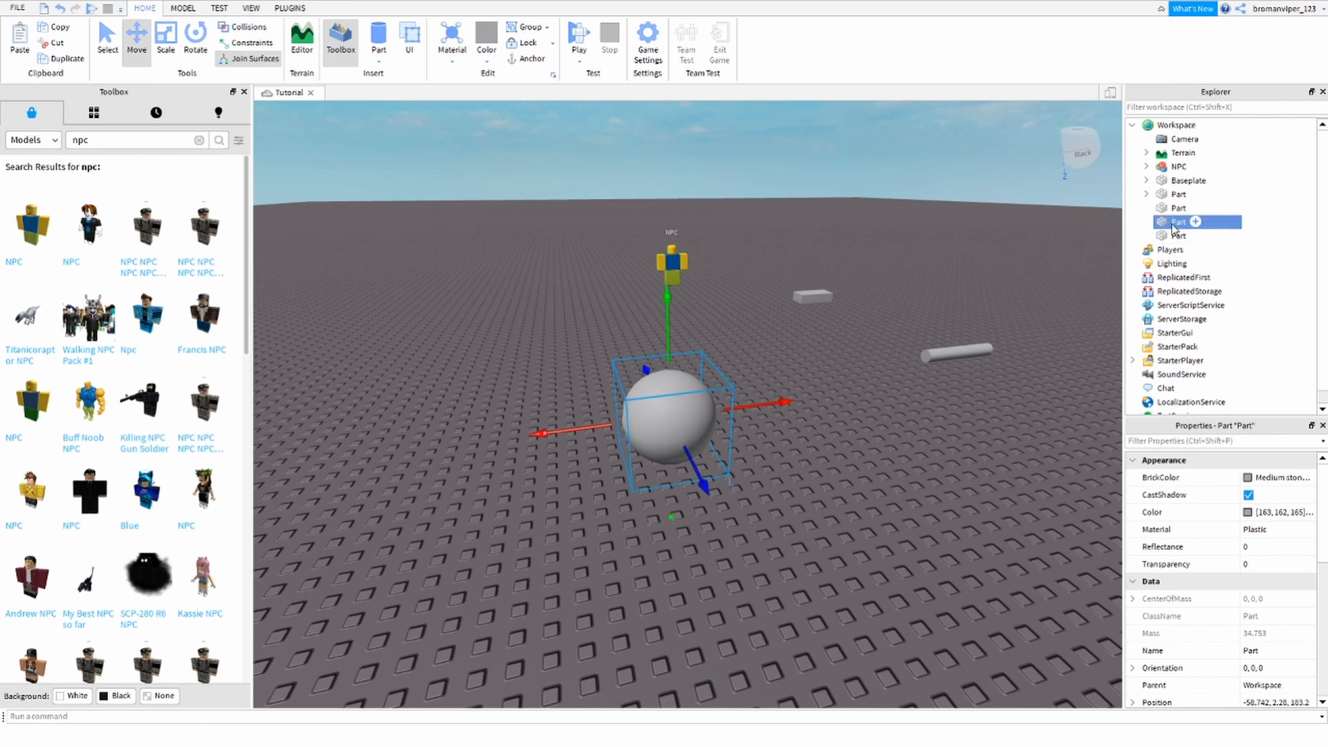
pyautogui.moveTo(780, 403); pyautogui.dragTo(735, 460)
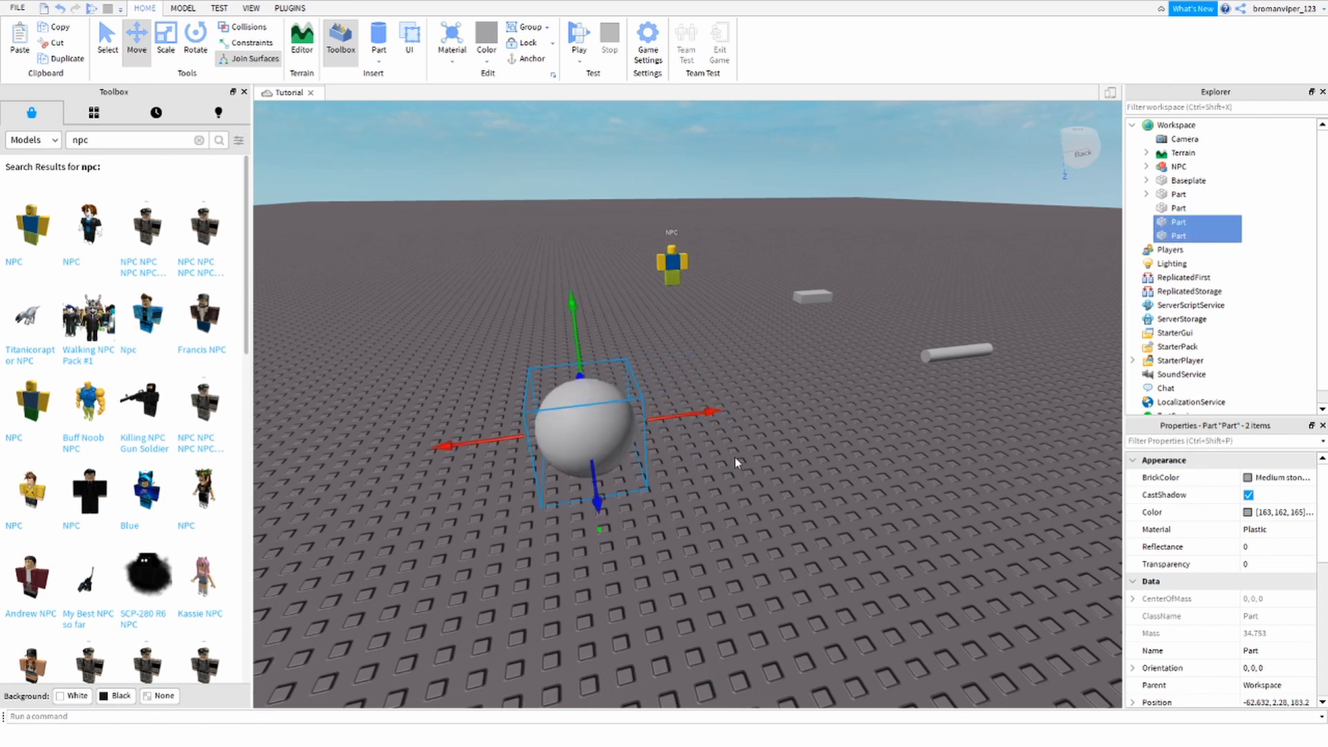
pyautogui.click(900, 405)
pyautogui.click(572, 429)
pyautogui.moveTo(707, 414); pyautogui.dragTo(827, 419)
# Step: Select both spheres, duplicate them as a pair, and move the copies along the blue axis into a second row
pyautogui.scroll(-2, 799, 434)
pyautogui.moveTo(795, 439); pyautogui.dragTo(759, 486, button='right')
pyautogui.scroll(-1, 492, 374)
pyautogui.click(491, 372)
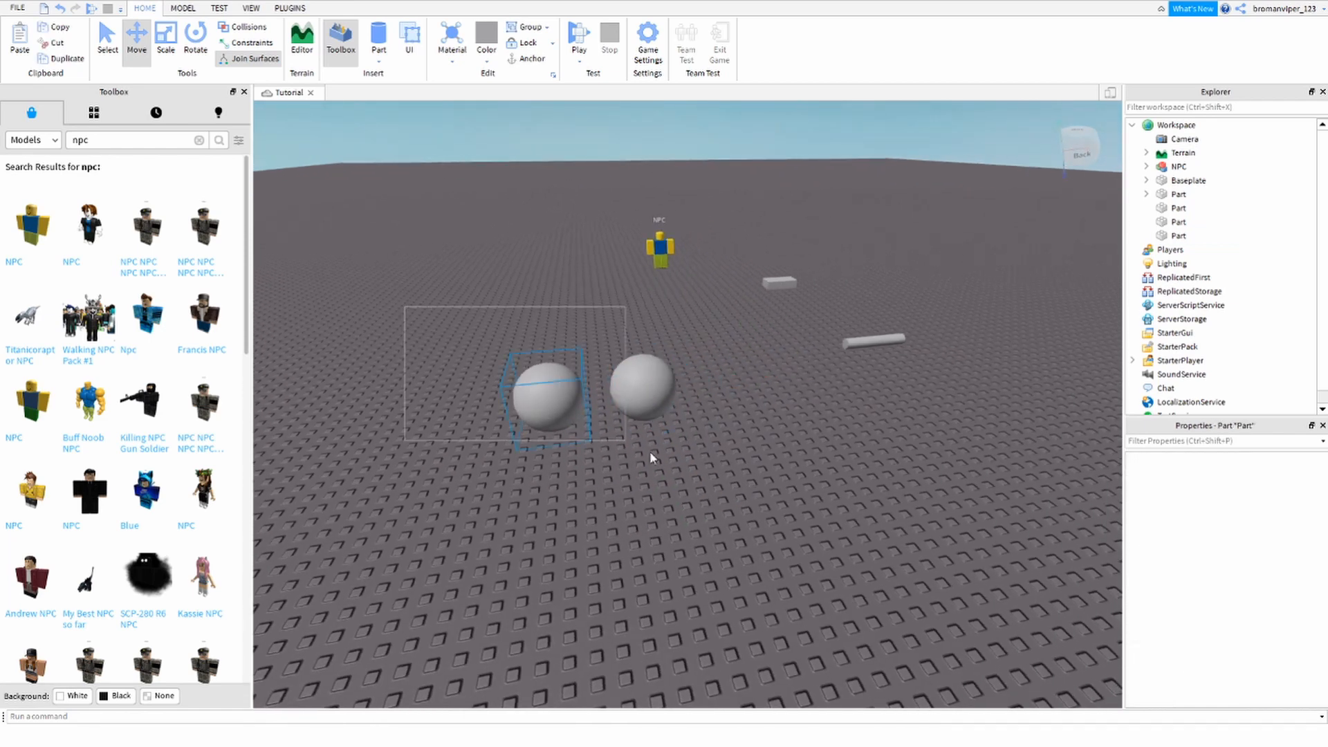
pyautogui.moveTo(651, 453); pyautogui.dragTo(715, 448)
pyautogui.rightClick(653, 400)
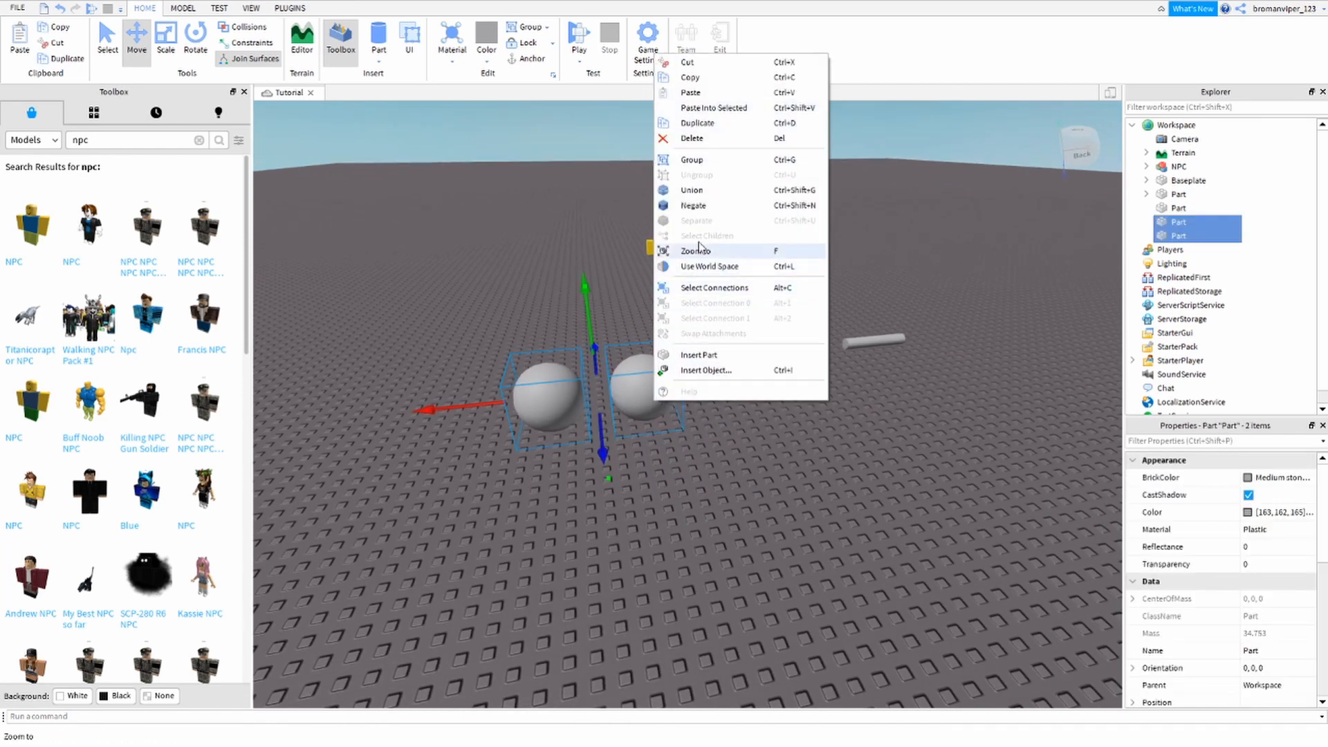
pyautogui.click(698, 123)
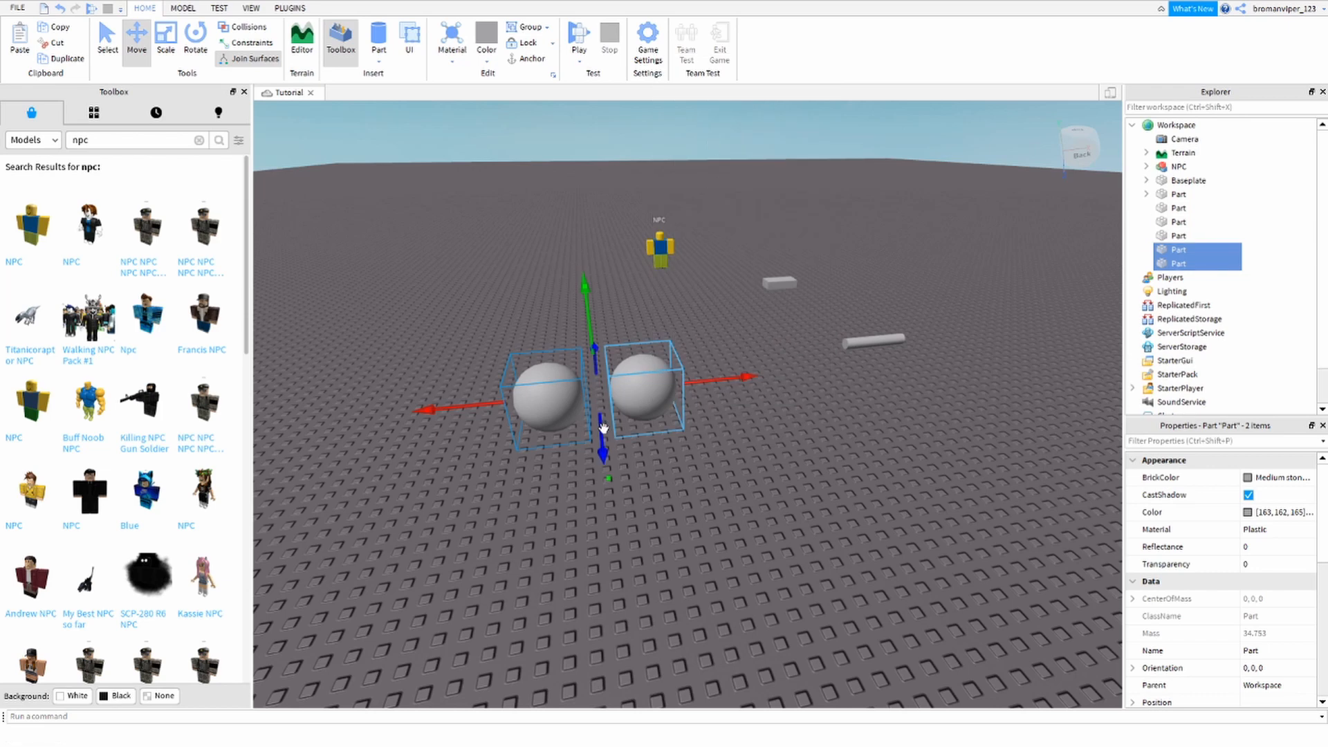
pyautogui.scroll(-2, 550, 415)
pyautogui.moveTo(550, 415); pyautogui.dragTo(602, 573)
pyautogui.press('a')
# Step: Spread the two front-row spheres apart, duplicate one, and place the copy between them for a row of three
pyautogui.click(570, 458)
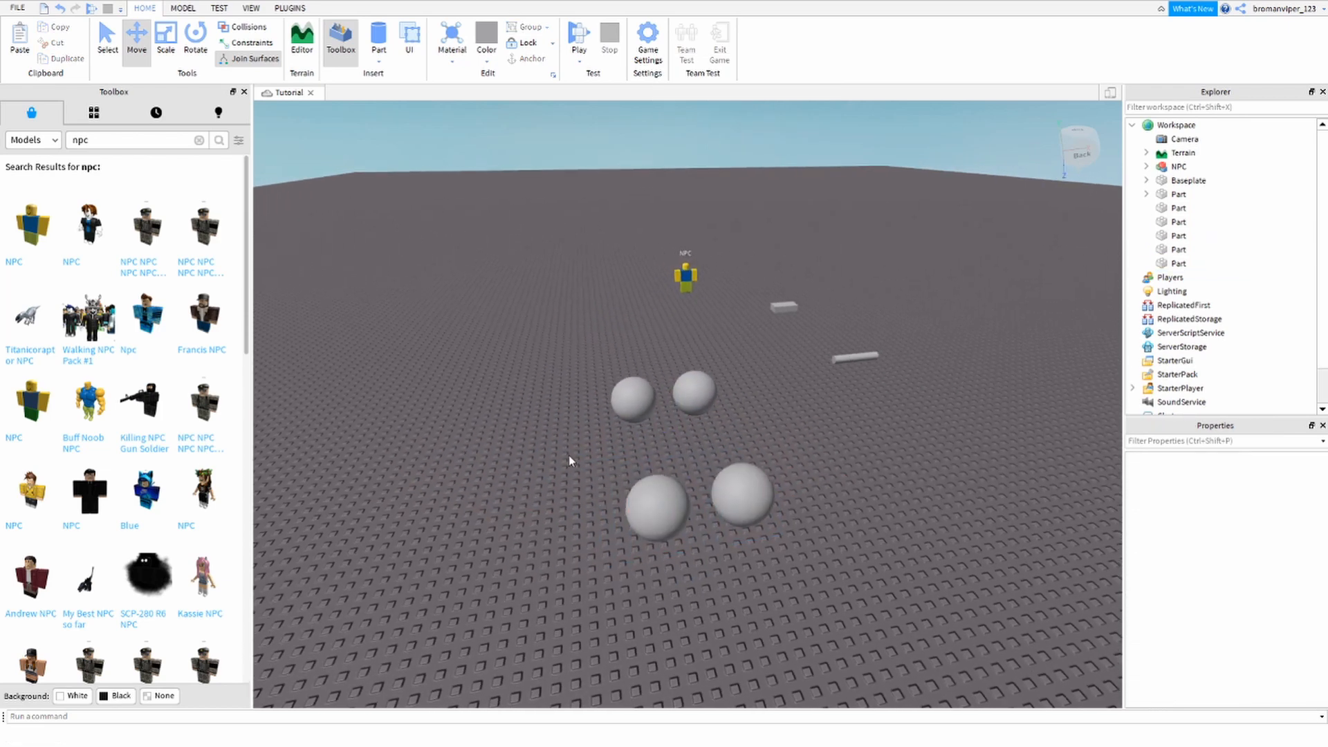
pyautogui.click(646, 494)
pyautogui.moveTo(728, 496); pyautogui.dragTo(683, 542)
pyautogui.rightClick(654, 566)
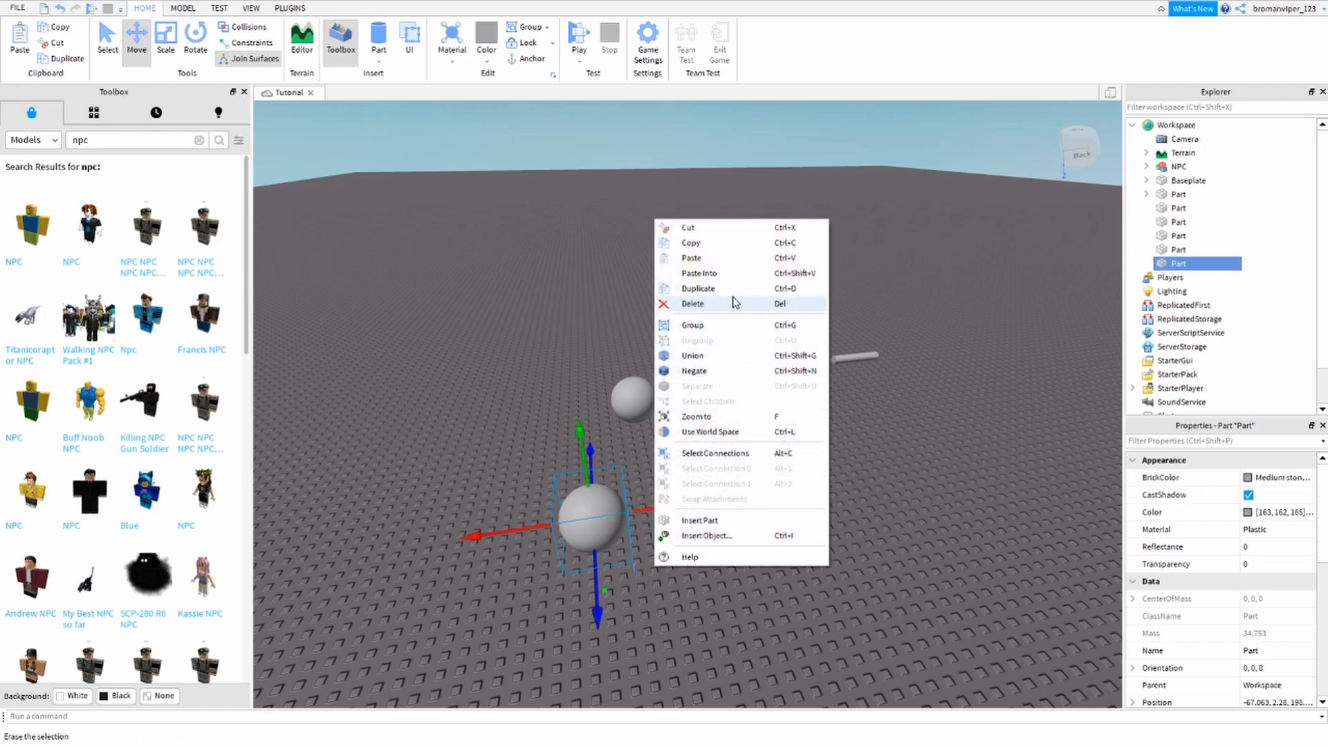
pyautogui.click(697, 288)
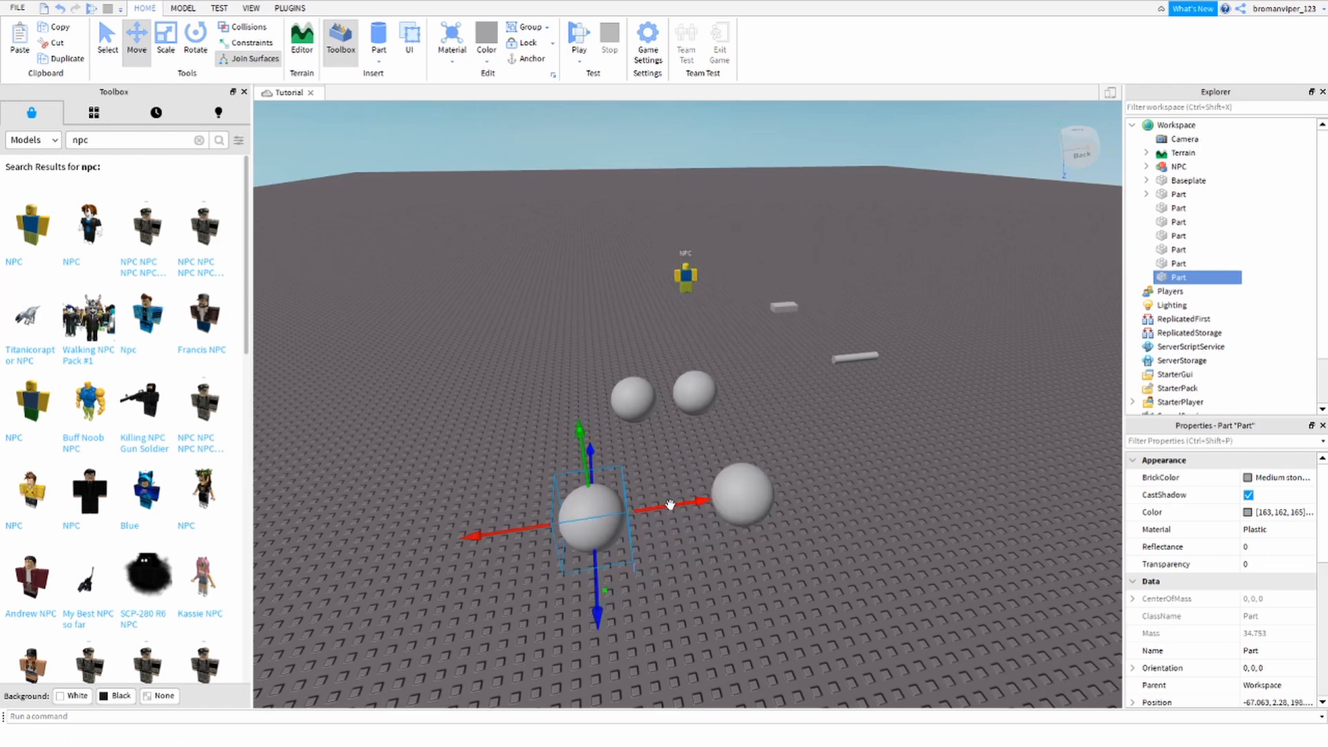
pyautogui.moveTo(671, 506); pyautogui.dragTo(735, 515)
pyautogui.click(765, 555)
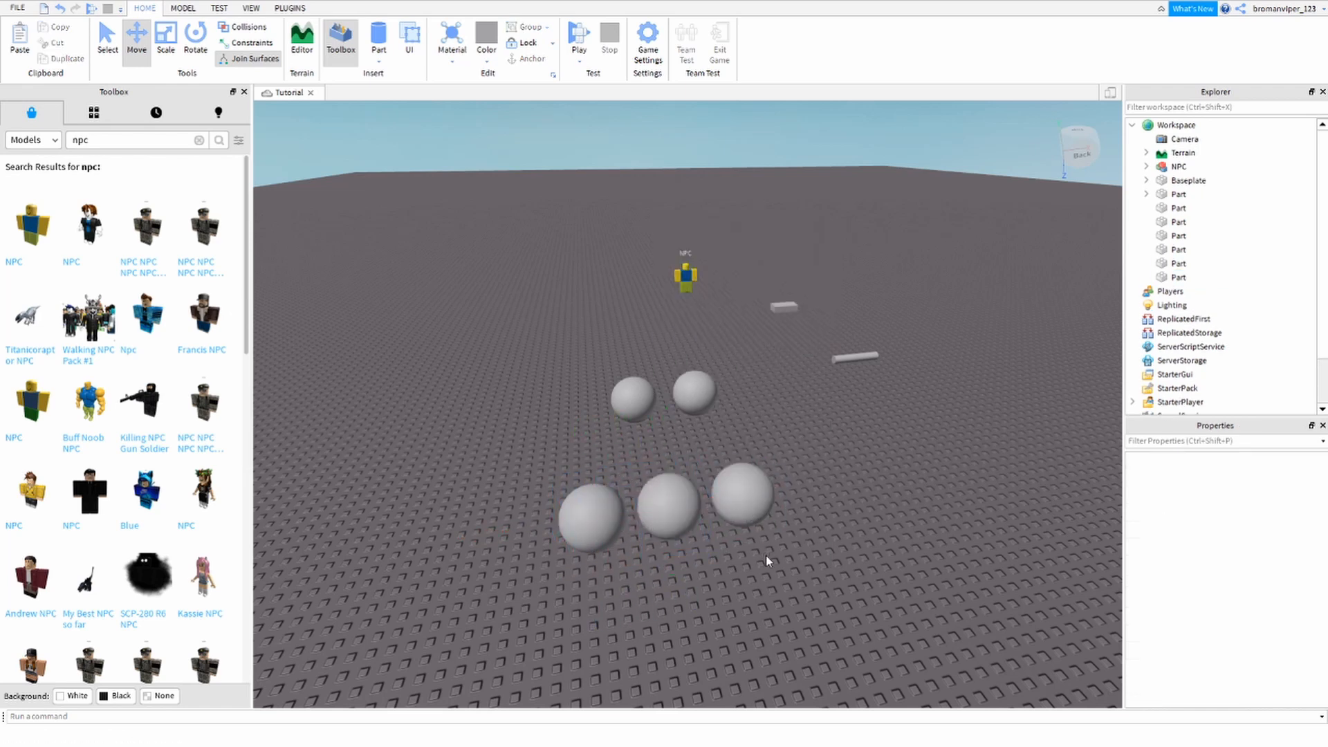
# Step: Delete the three front-row spheres and one rear sphere, leaving a single sphere
pyautogui.scroll(-3, 766, 554)
pyautogui.press('d')
pyautogui.moveTo(753, 557); pyautogui.dragTo(753, 558, button='right')
pyautogui.scroll(-3, 482, 303)
pyautogui.moveTo(399, 282); pyautogui.dragTo(612, 484)
pyautogui.press('Delete')
pyautogui.click(704, 336)
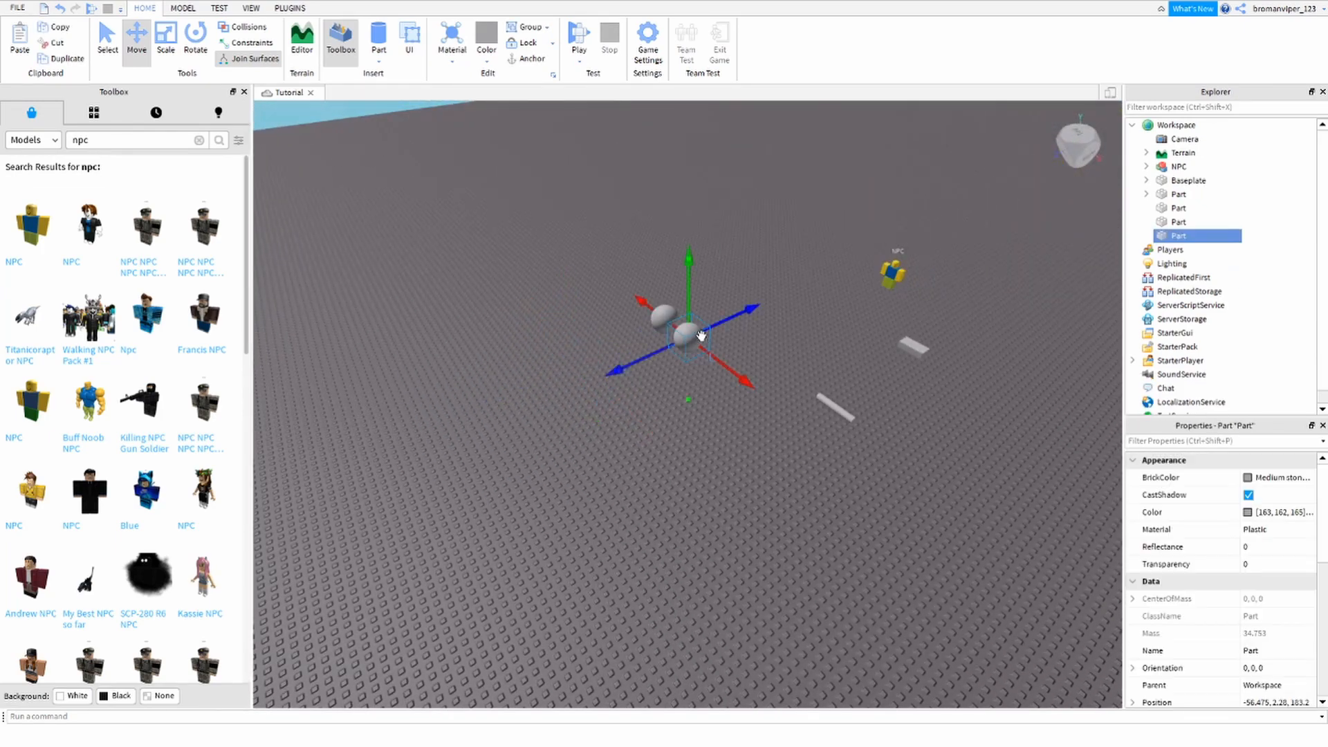
pyautogui.press('Delete')
# Step: Reposition the sphere, the block part and the cylinder into a looser group in front of the NPC
pyautogui.moveTo(710, 362); pyautogui.dragTo(651, 332, button='right')
pyautogui.moveTo(651, 333); pyautogui.dragTo(871, 376)
pyautogui.press('d')
pyautogui.press('w')
pyautogui.moveTo(777, 350); pyautogui.dragTo(801, 418)
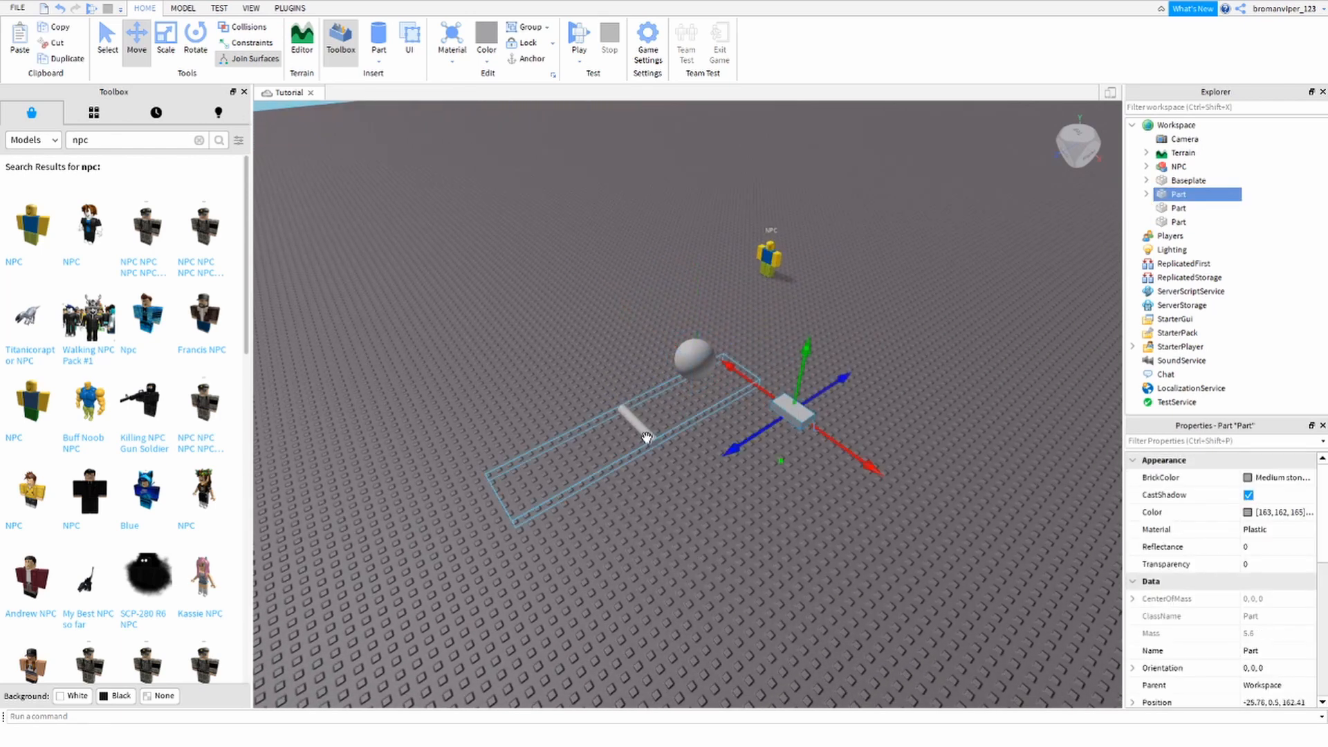
pyautogui.moveTo(646, 437); pyautogui.dragTo(667, 491)
pyautogui.click(757, 501)
# Step: Move the block part along its blue and red axes to about X -29.96, Z 166.1, beside the sphere
pyautogui.moveTo(757, 501); pyautogui.dragTo(754, 543, button='right')
pyautogui.press('d')
pyautogui.press('w')
pyautogui.press('s')
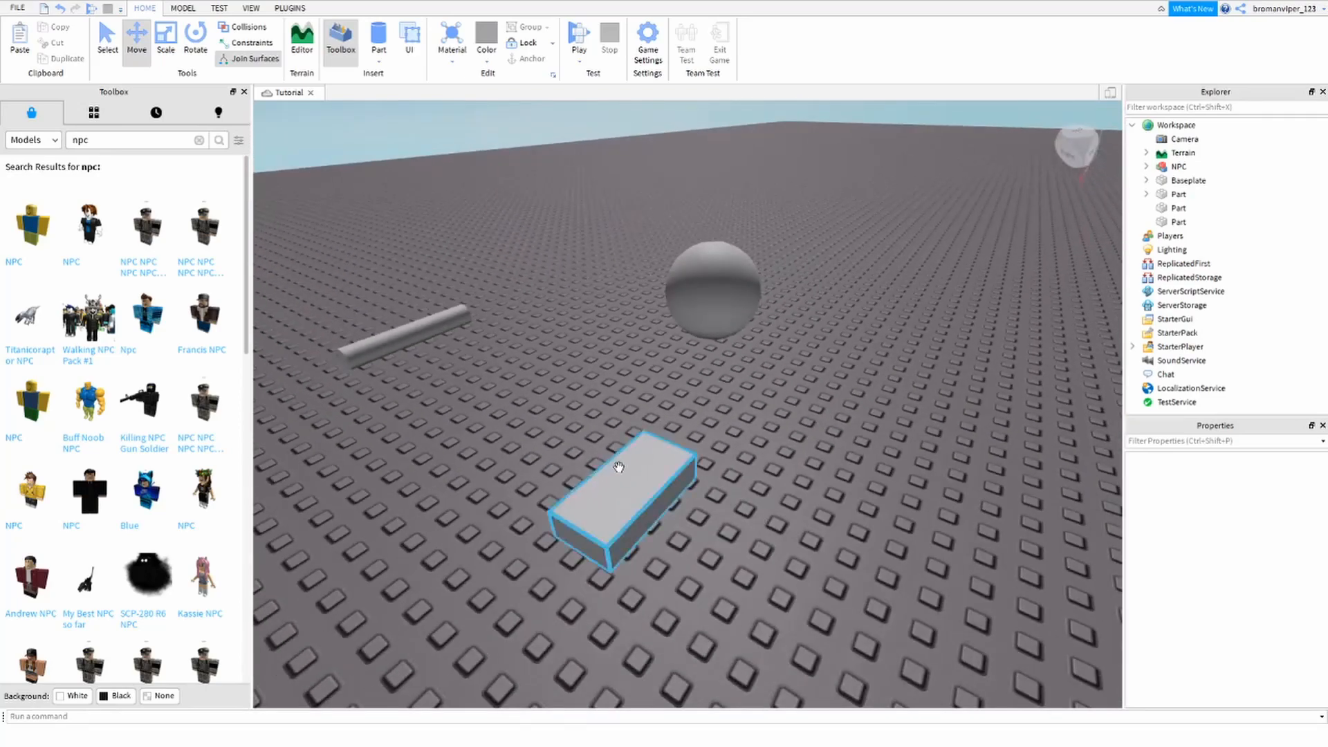
pyautogui.click(617, 468)
pyautogui.press('a')
pyautogui.moveTo(705, 466); pyautogui.dragTo(865, 498, button='right')
pyautogui.press('s')
pyautogui.press('a')
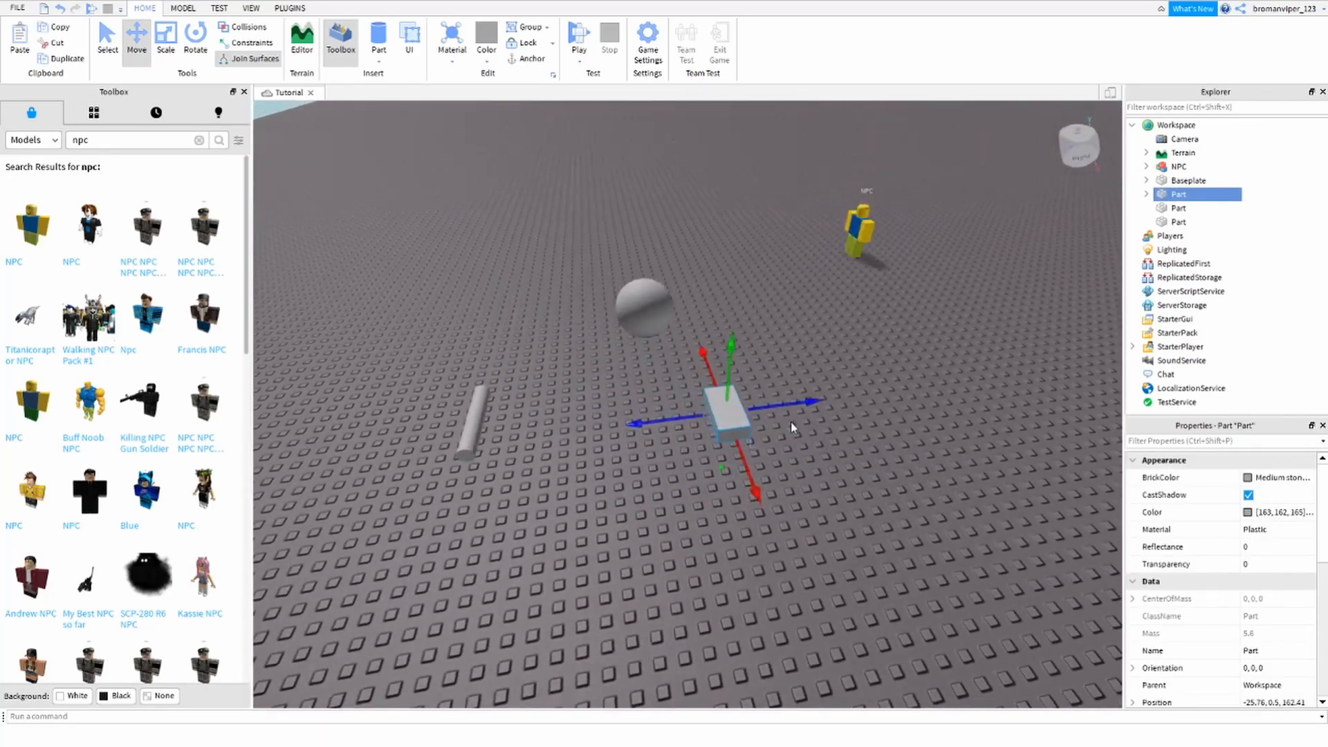
pyautogui.moveTo(814, 408); pyautogui.dragTo(772, 422)
pyautogui.press('a')
pyautogui.moveTo(772, 425); pyautogui.dragTo(773, 425, button='right')
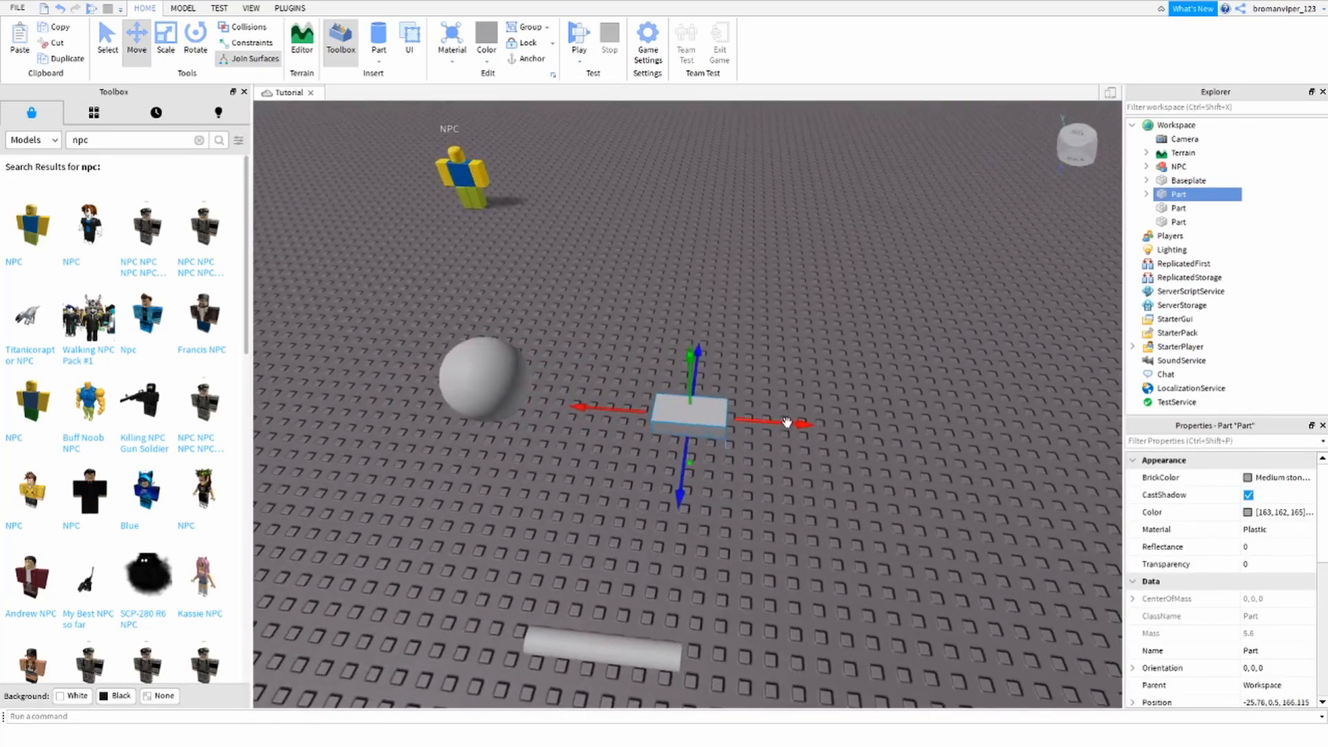
pyautogui.moveTo(788, 422); pyautogui.dragTo(709, 419)
# Step: Delete the cylinder from the baseplate
pyautogui.press('a')
pyautogui.moveTo(693, 632); pyautogui.dragTo(627, 585)
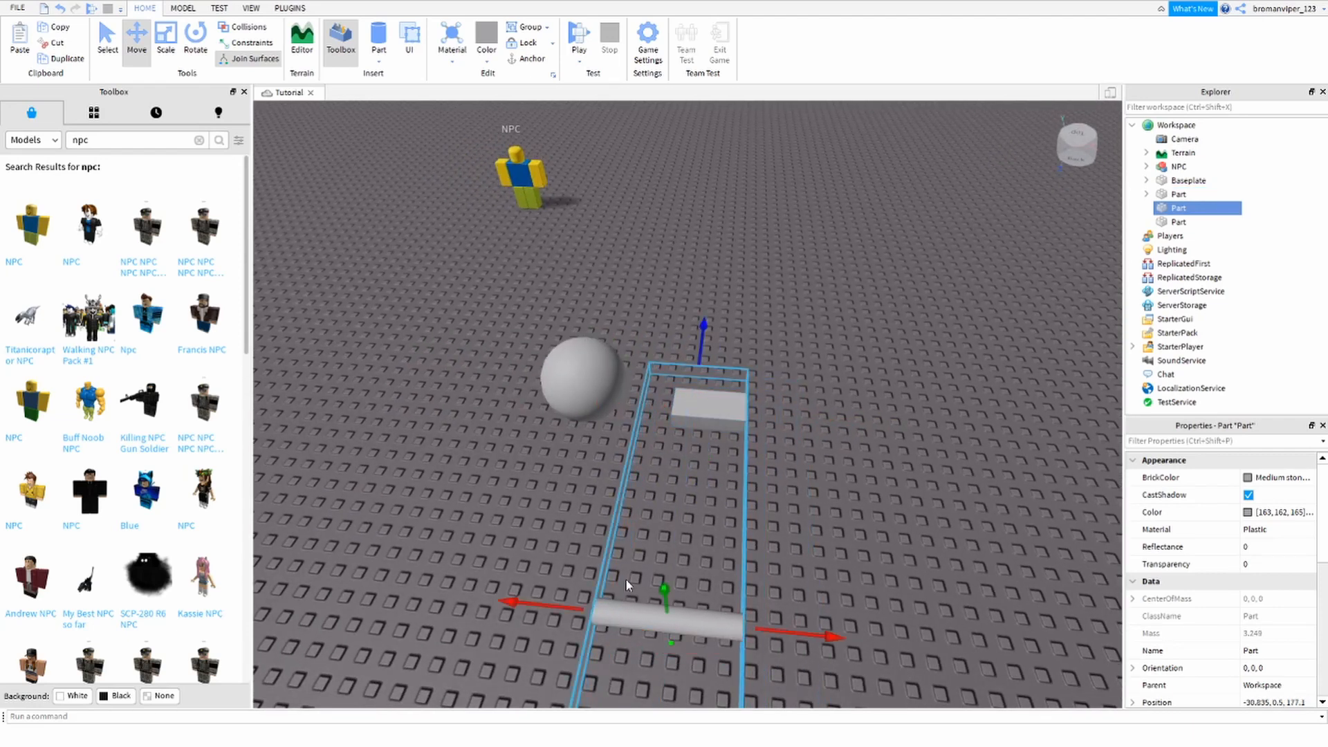
pyautogui.press('Delete')
# Step: Move the block part away from the sphere, duplicate it, and place the copy beside it at about X -14.7, Z 169.5
pyautogui.click(723, 405)
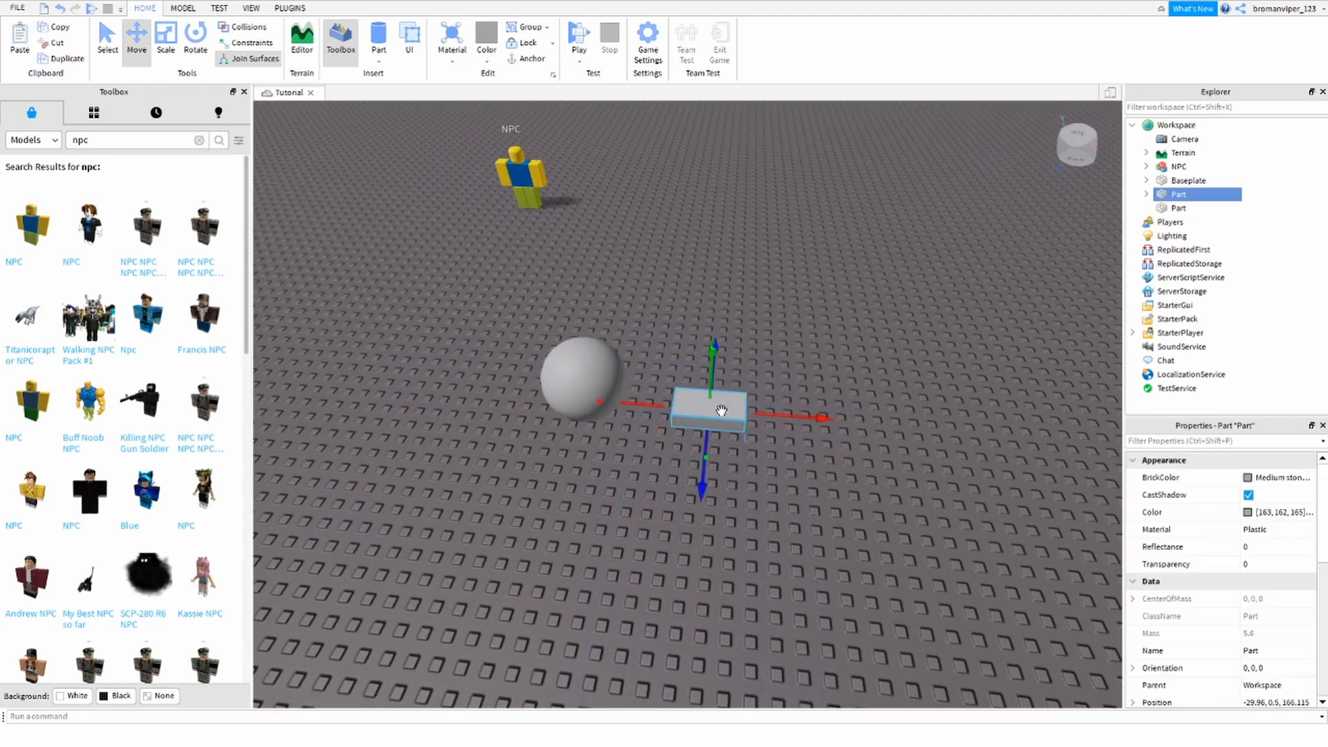
pyautogui.moveTo(723, 405); pyautogui.dragTo(957, 485)
pyautogui.hotkey('ctrl', 'd')
pyautogui.press('d')
pyautogui.press('s')
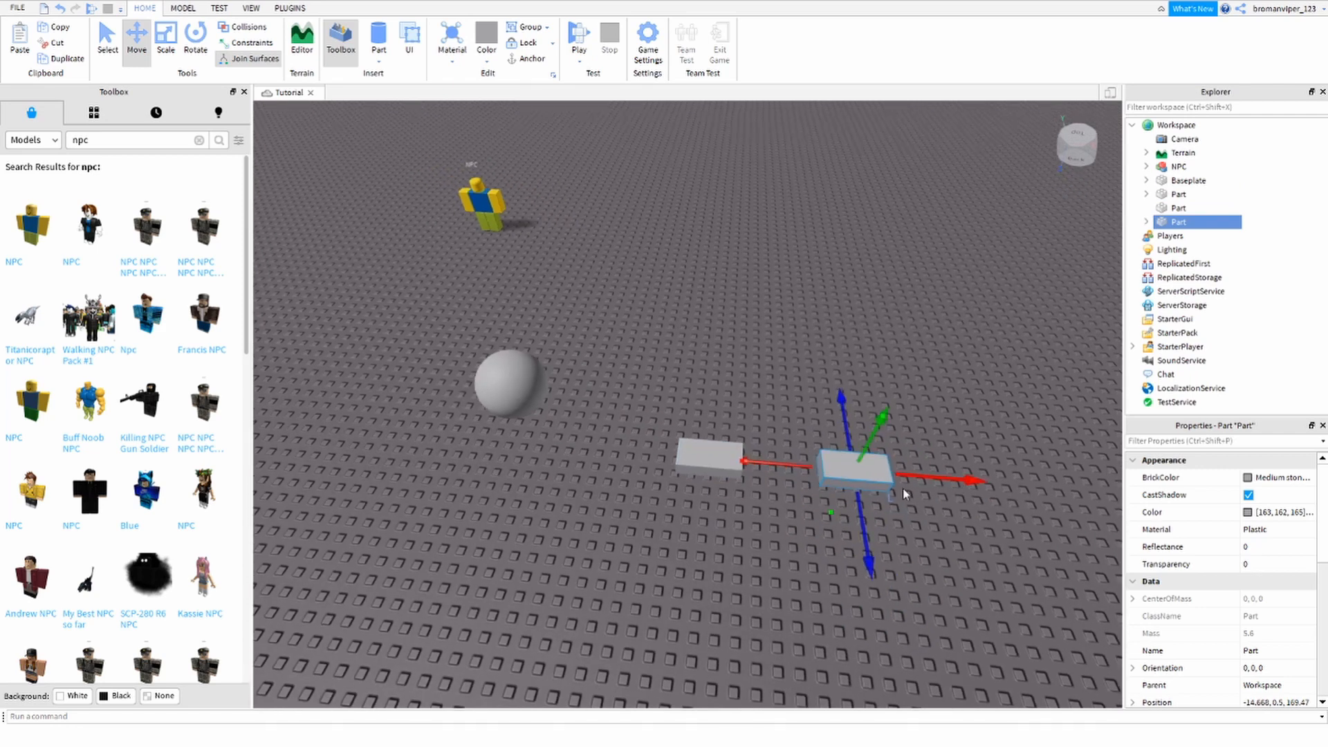
# Step: Duplicate the block part twice and place the copies as a second row, forming a two-by-two layout of four blocks
pyautogui.hotkey('ctrl', 'd')
pyautogui.moveTo(869, 563); pyautogui.dragTo(873, 607)
pyautogui.press('s')
pyautogui.hotkey('ctrl', 'd')
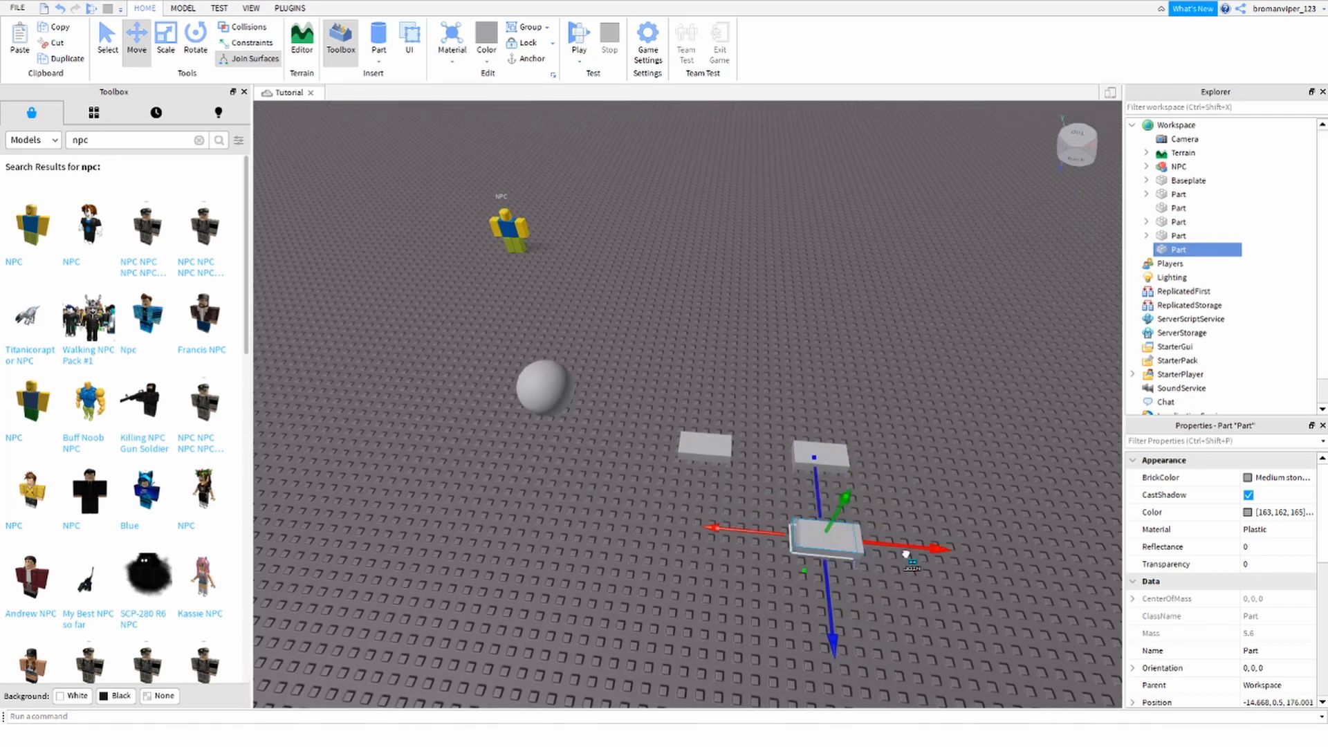
pyautogui.moveTo(904, 555); pyautogui.dragTo(818, 564)
pyautogui.click(798, 573)
# Step: Move the sphere farther away from the four blocks and nudge the block nearest it to about X -24.32, Z 169.5
pyautogui.moveTo(525, 393); pyautogui.dragTo(384, 405)
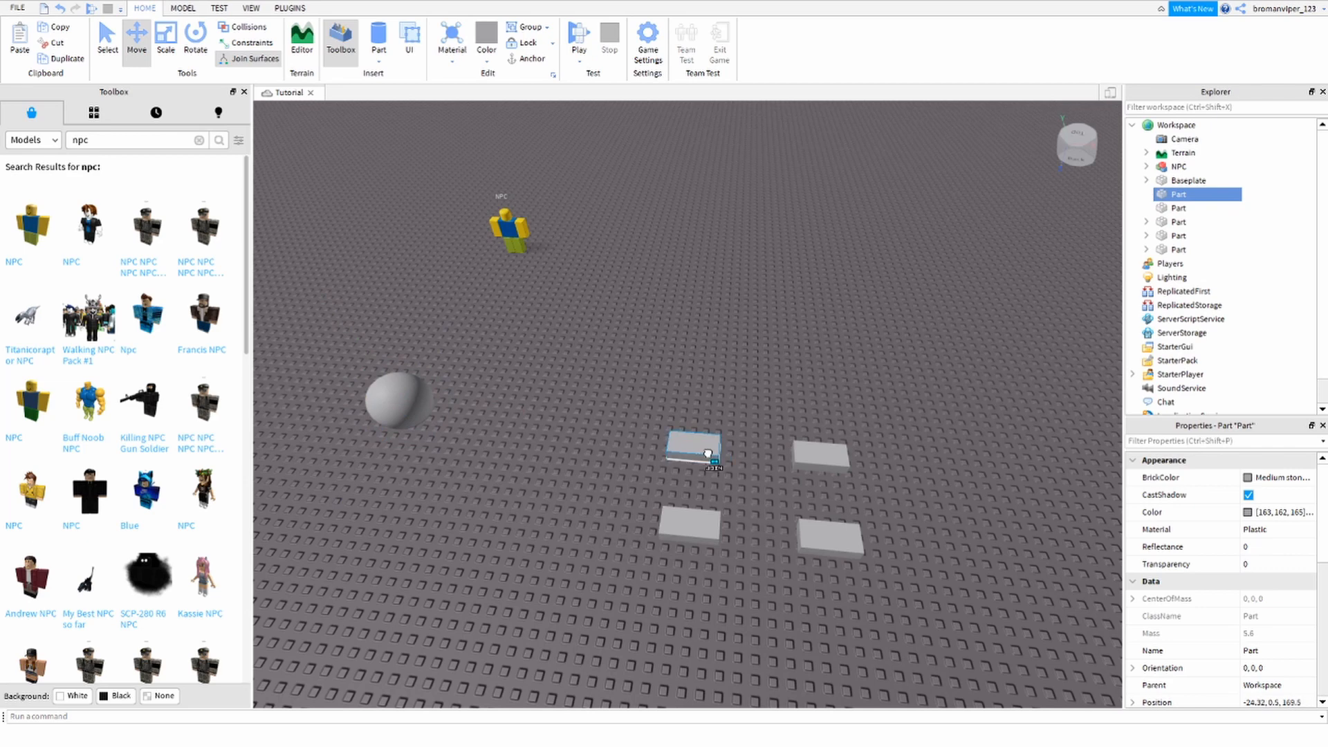
pyautogui.press('d')
pyautogui.click(829, 455)
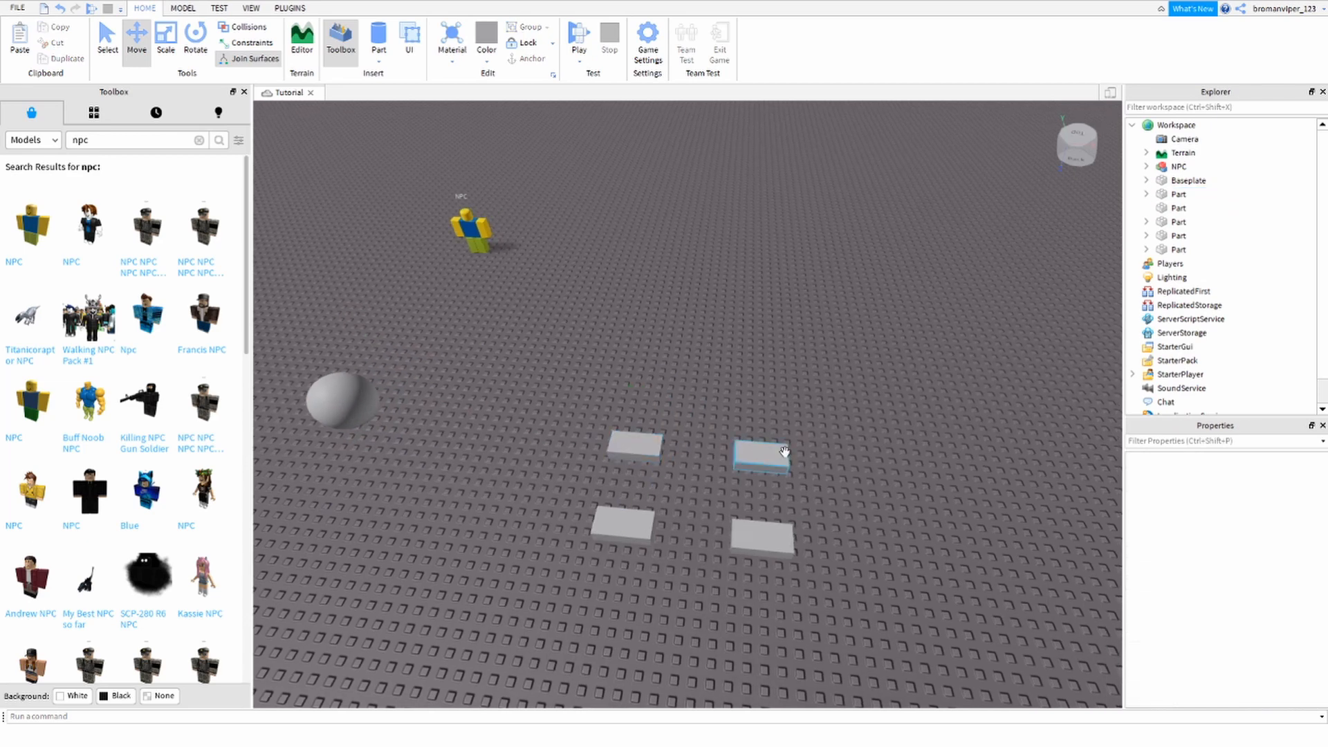
pyautogui.moveTo(717, 458); pyautogui.dragTo(741, 473, button='right')
pyautogui.scroll(-5, 741, 473)
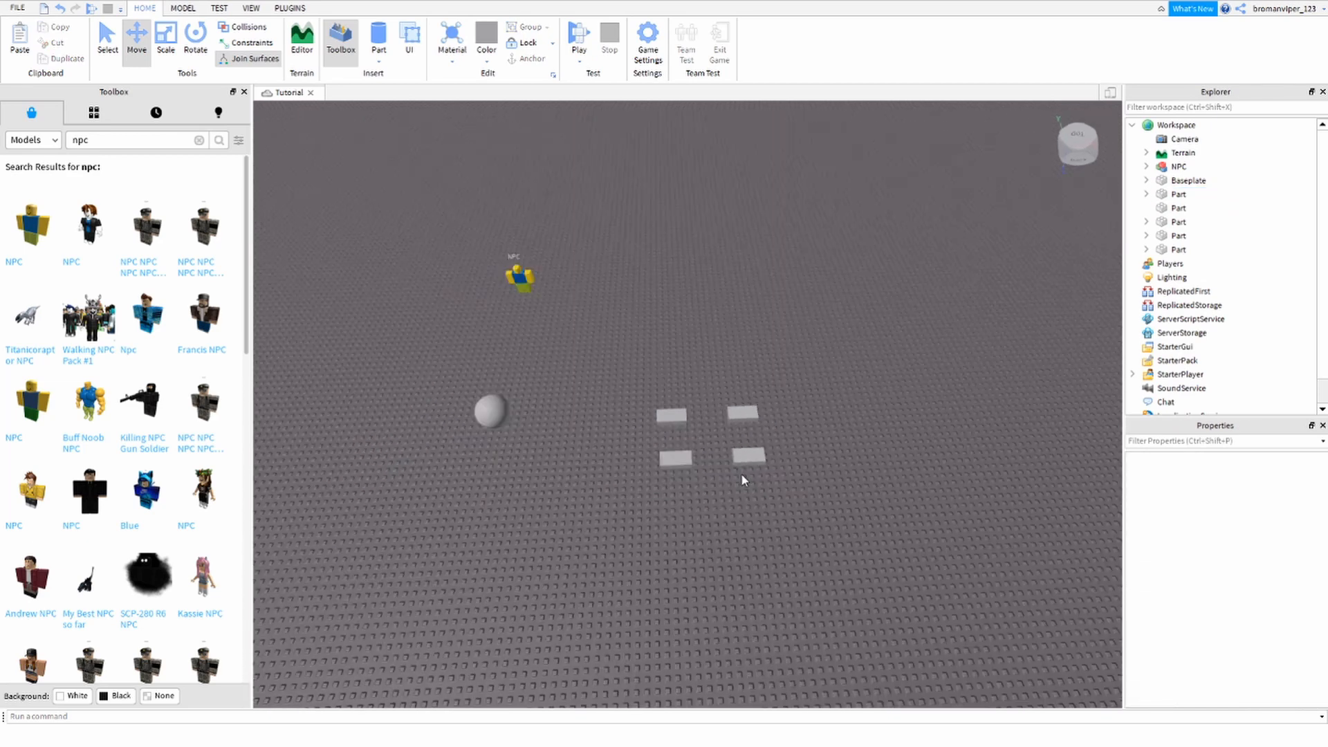
pyautogui.scroll(3, 742, 474)
pyautogui.scroll(4, 740, 473)
pyautogui.scroll(-4, 629, 429)
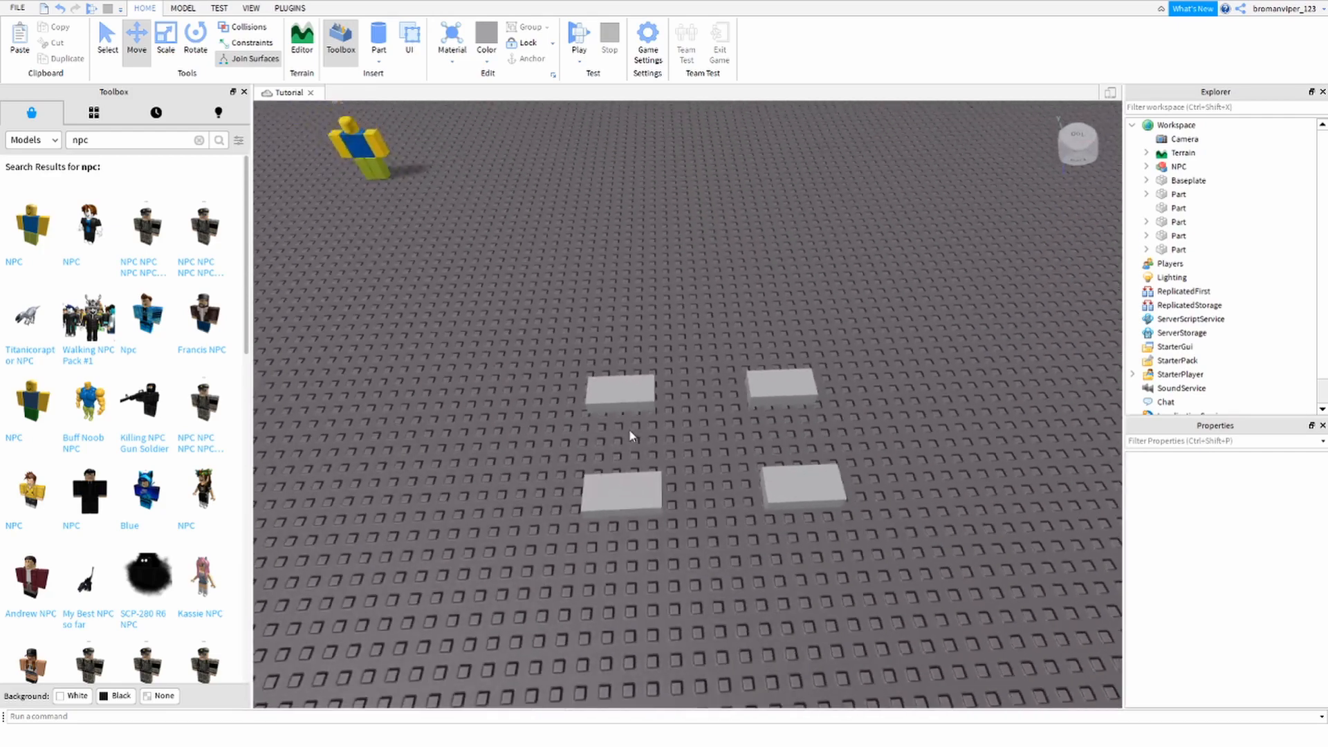
pyautogui.scroll(3, 622, 376)
pyautogui.click(611, 387)
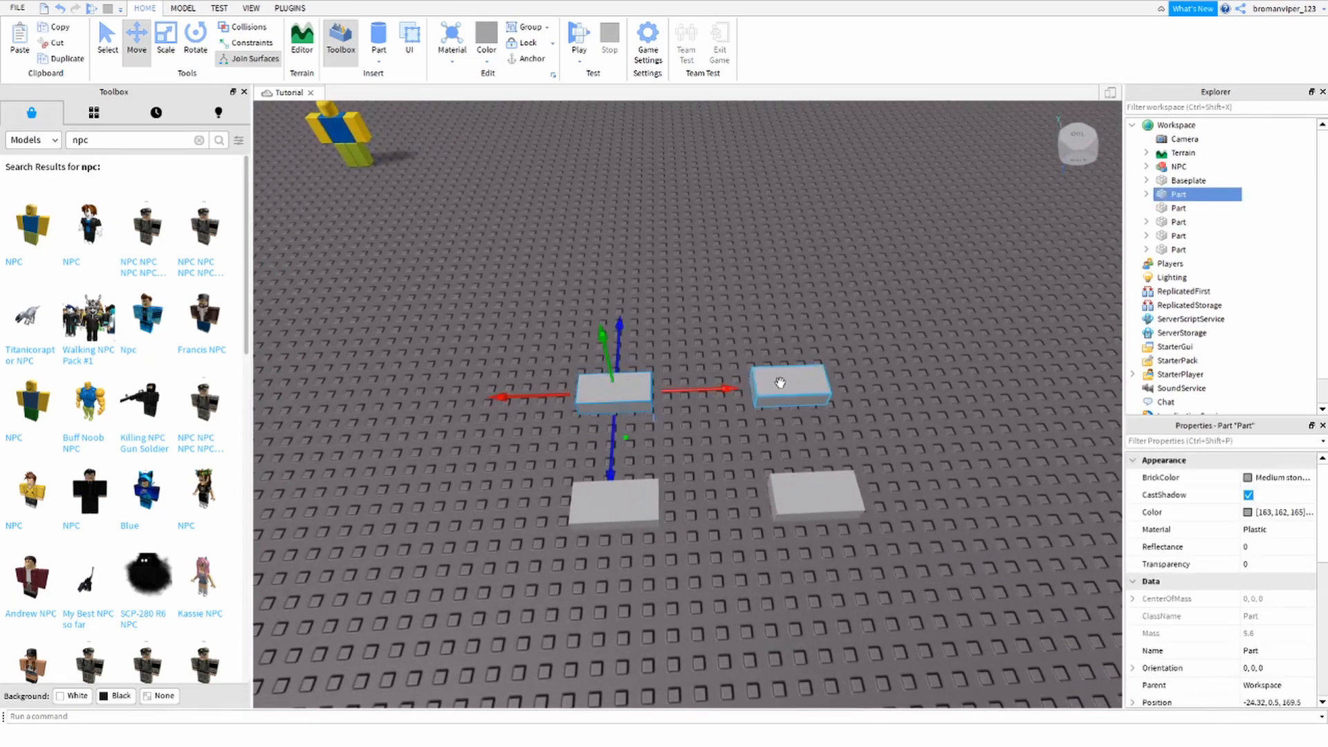
pyautogui.click(599, 585)
# Step: Select all four block parts together, leaving out the sphere, and group them into one model
pyautogui.scroll(-4, 586, 408)
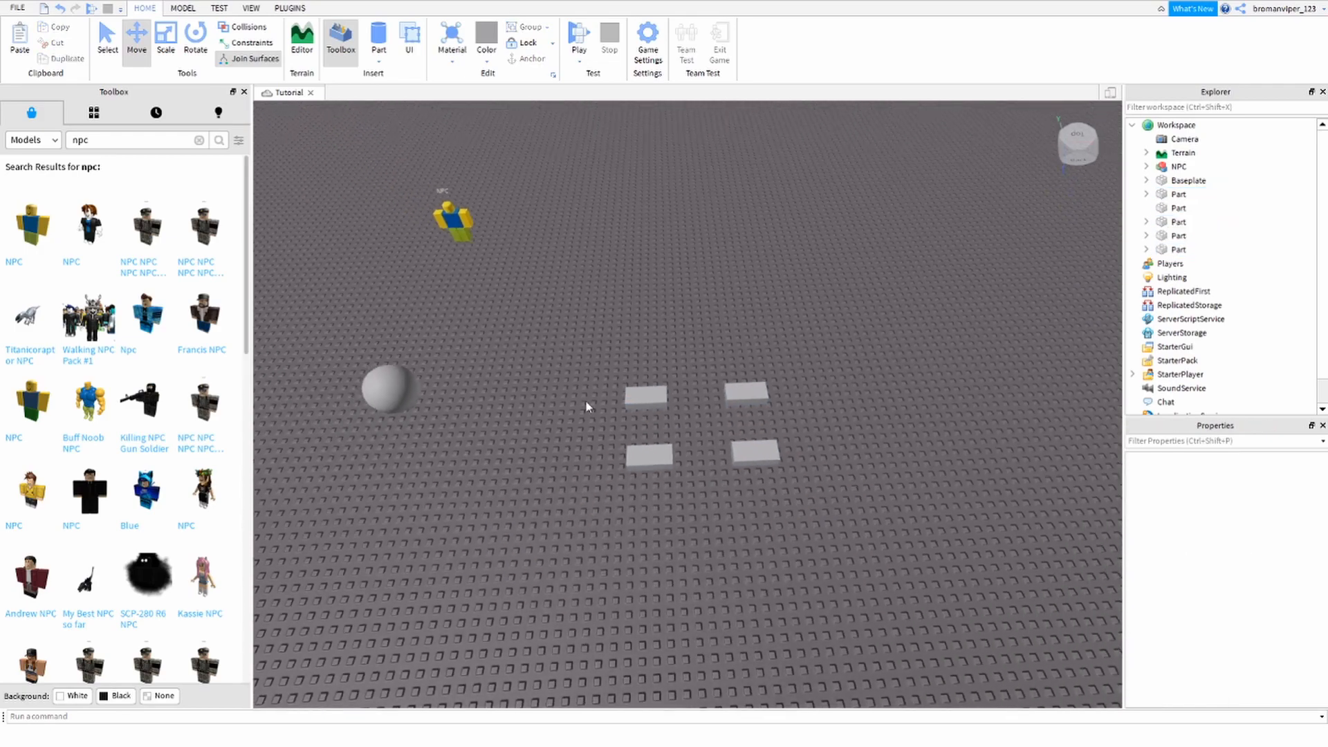
pyautogui.moveTo(588, 355); pyautogui.dragTo(837, 477)
pyautogui.scroll(2, 885, 474)
pyautogui.scroll(5, 691, 537)
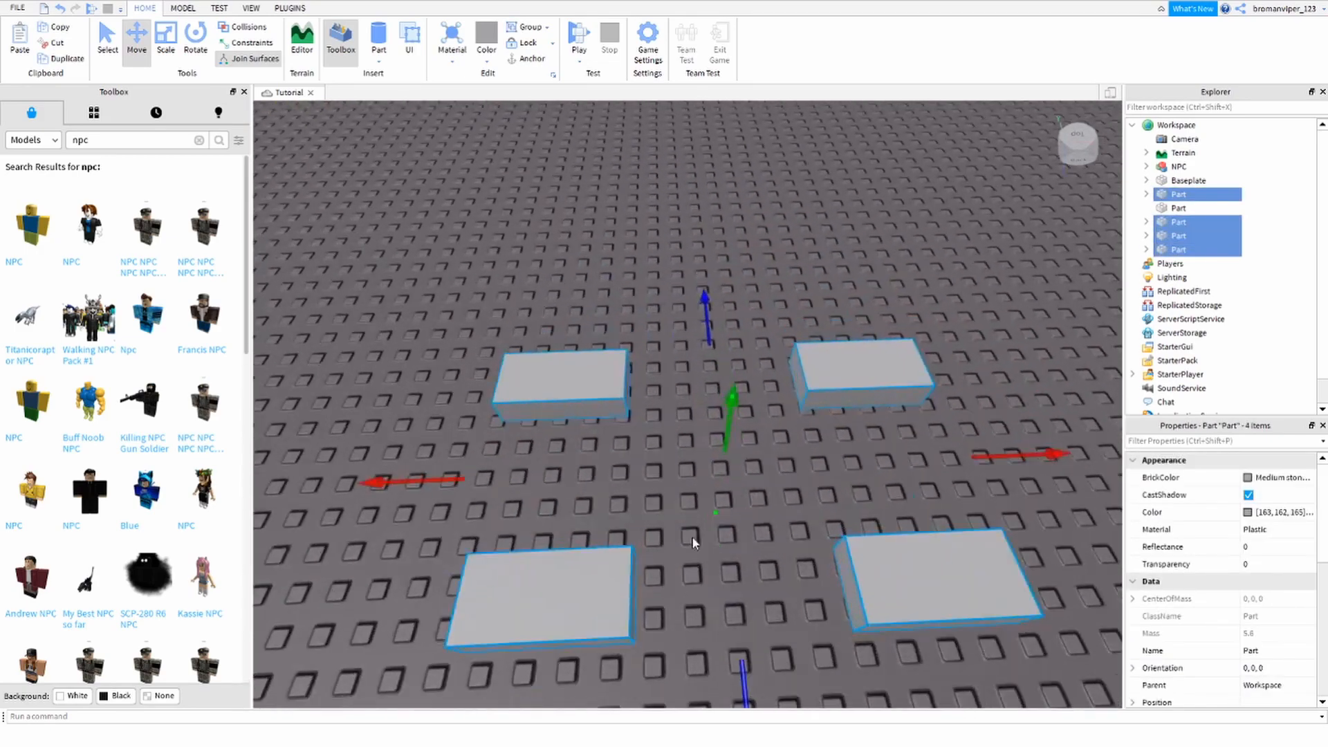
pyautogui.moveTo(691, 536); pyautogui.dragTo(818, 562, button='right')
pyautogui.scroll(-6, 817, 562)
pyautogui.scroll(5, 817, 561)
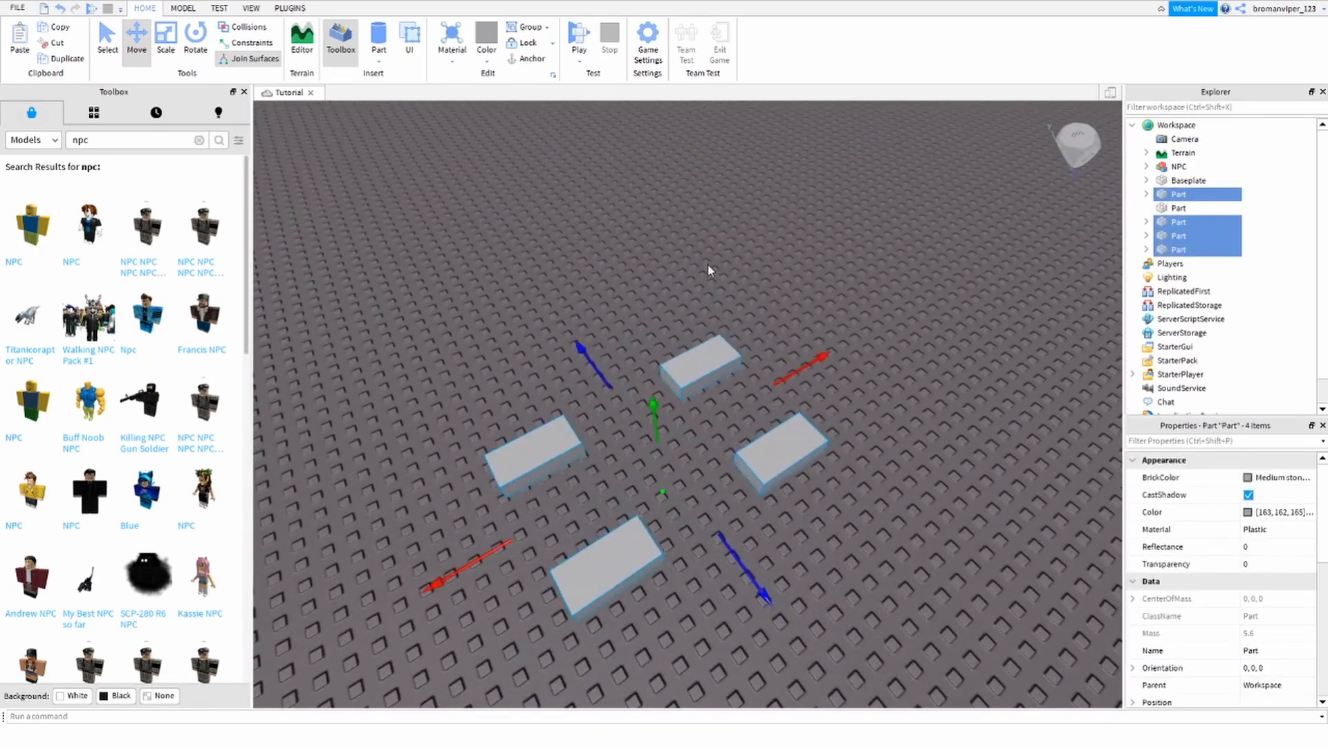
pyautogui.scroll(-5, 708, 265)
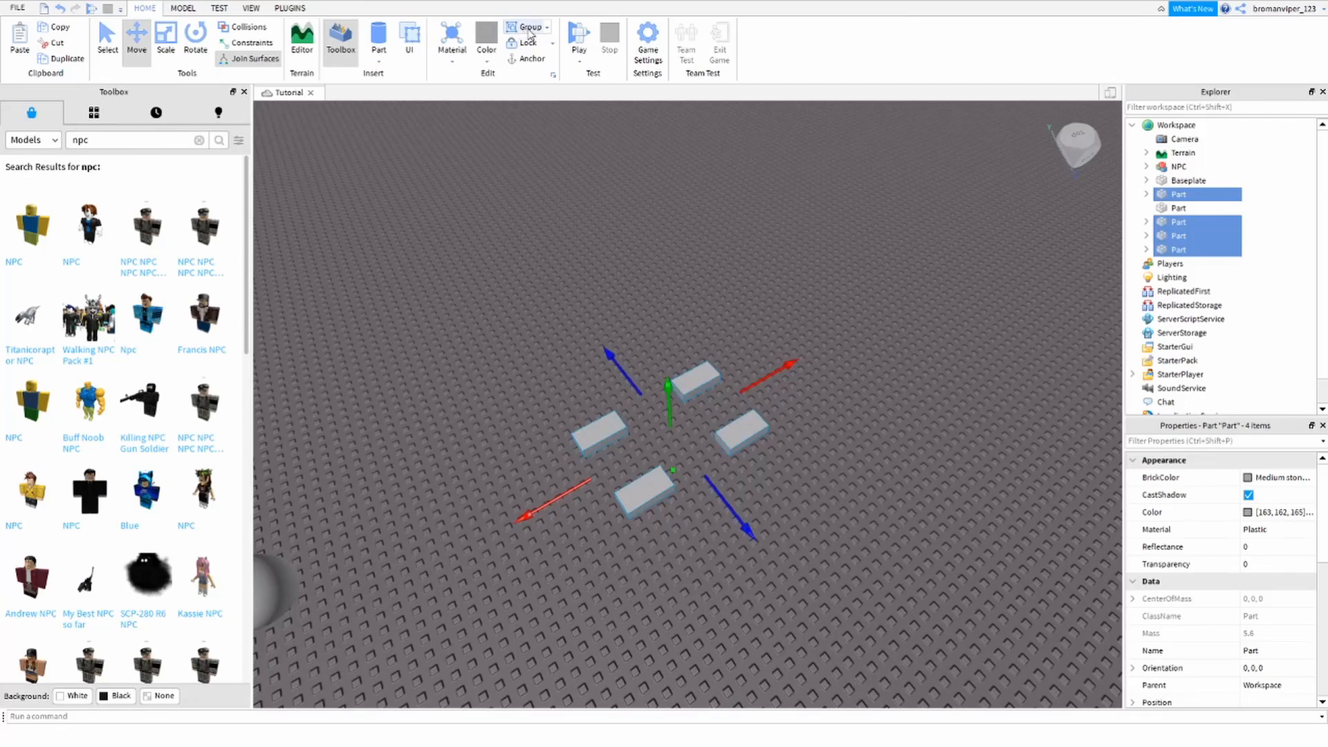
pyautogui.click(539, 30)
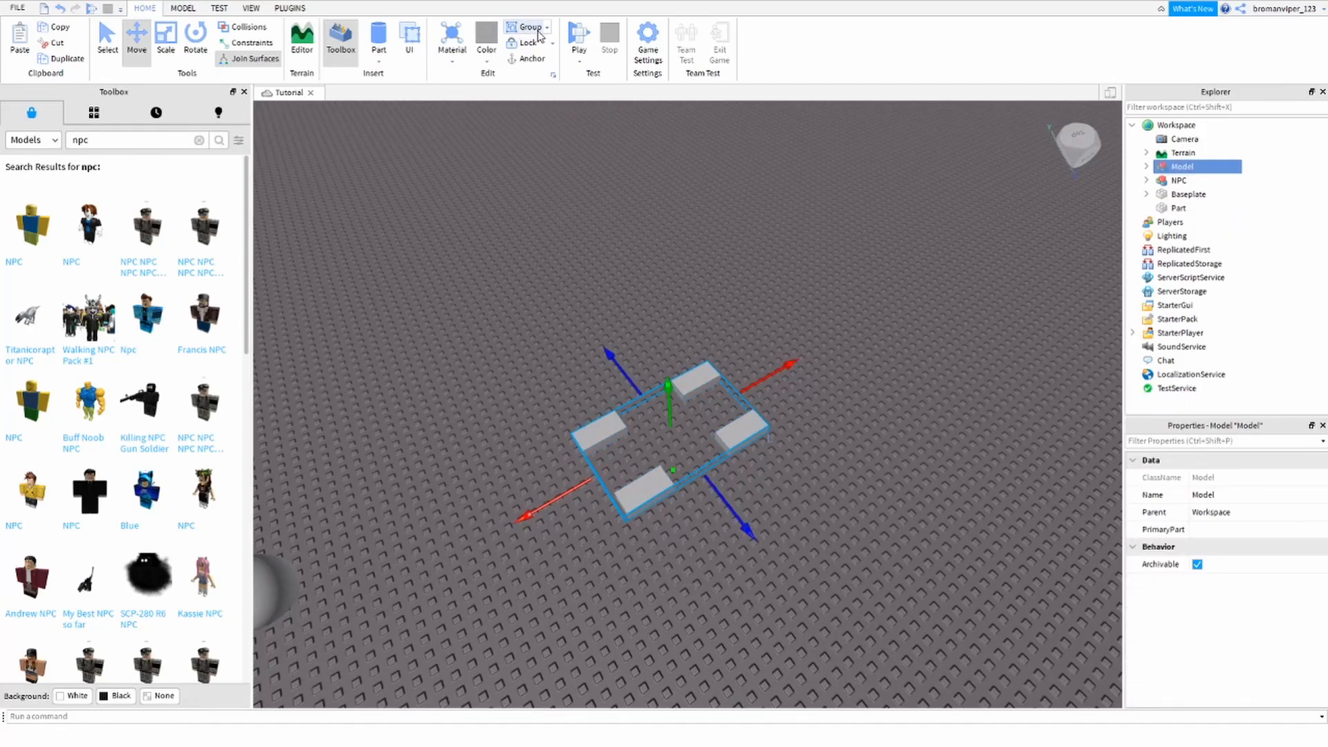
# Step: Move the grouped model across the baseplate, duplicate it, and leave the two models apart from each other
pyautogui.moveTo(757, 375); pyautogui.dragTo(795, 451)
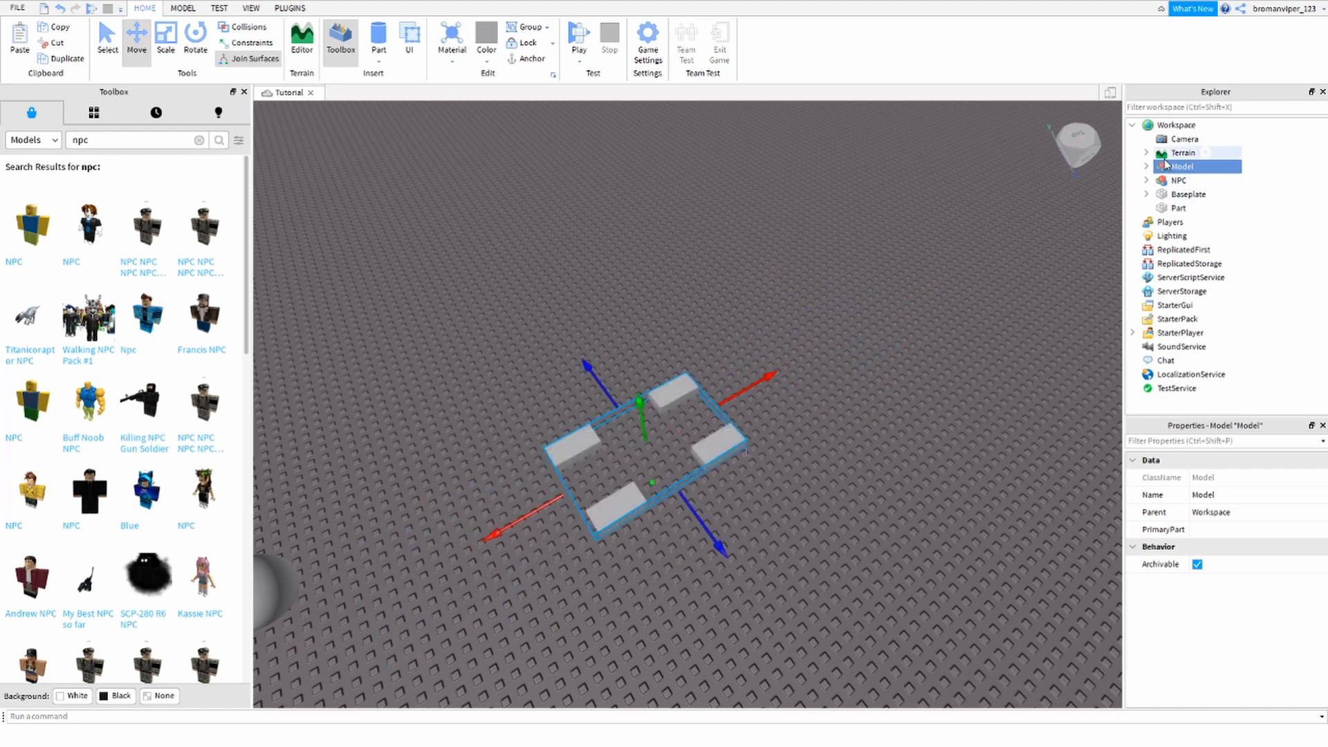
pyautogui.press('s')
pyautogui.press('d')
pyautogui.moveTo(760, 377); pyautogui.dragTo(912, 496)
pyautogui.hotkey('ctrl', 'd')
pyautogui.press('s')
pyautogui.click(907, 488)
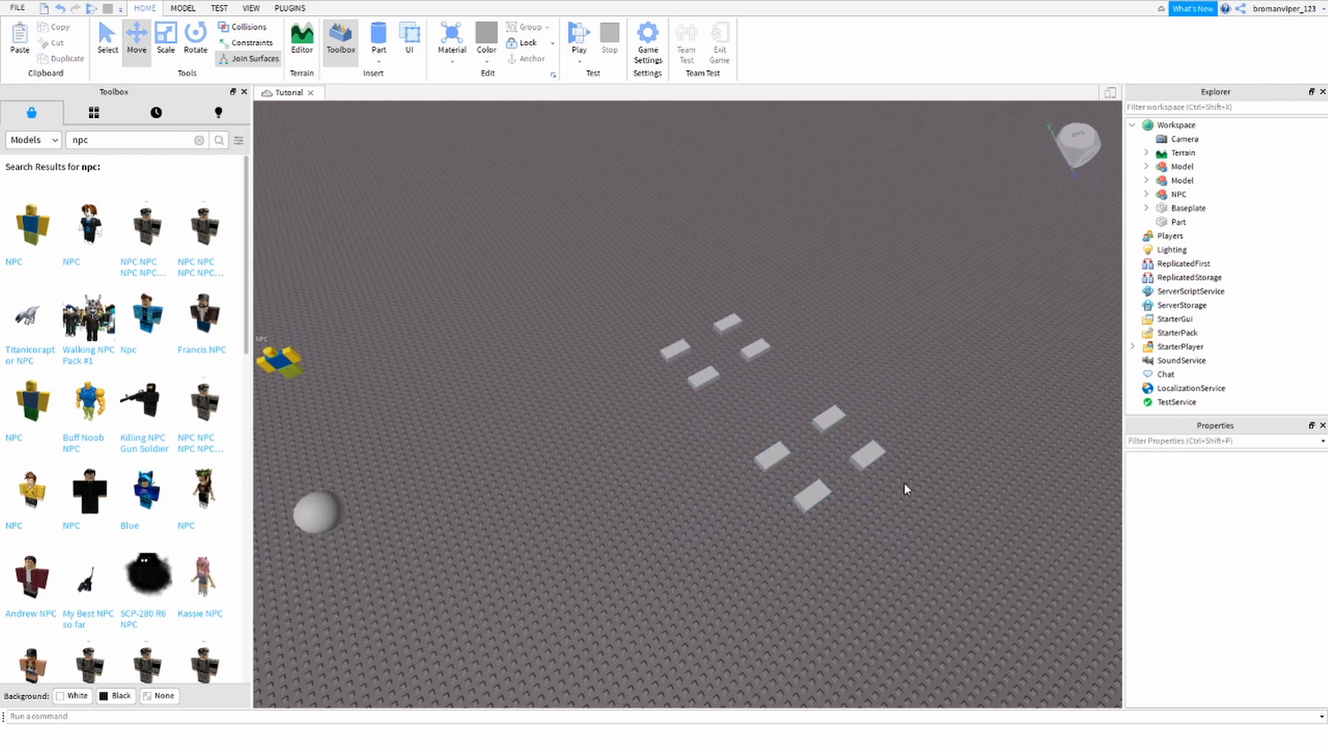
# Step: Delete the model of four blocks nearest the camera and reposition the remaining model on the baseplate
pyautogui.click(866, 465)
pyautogui.press('Delete')
pyautogui.moveTo(753, 361); pyautogui.dragTo(713, 455)
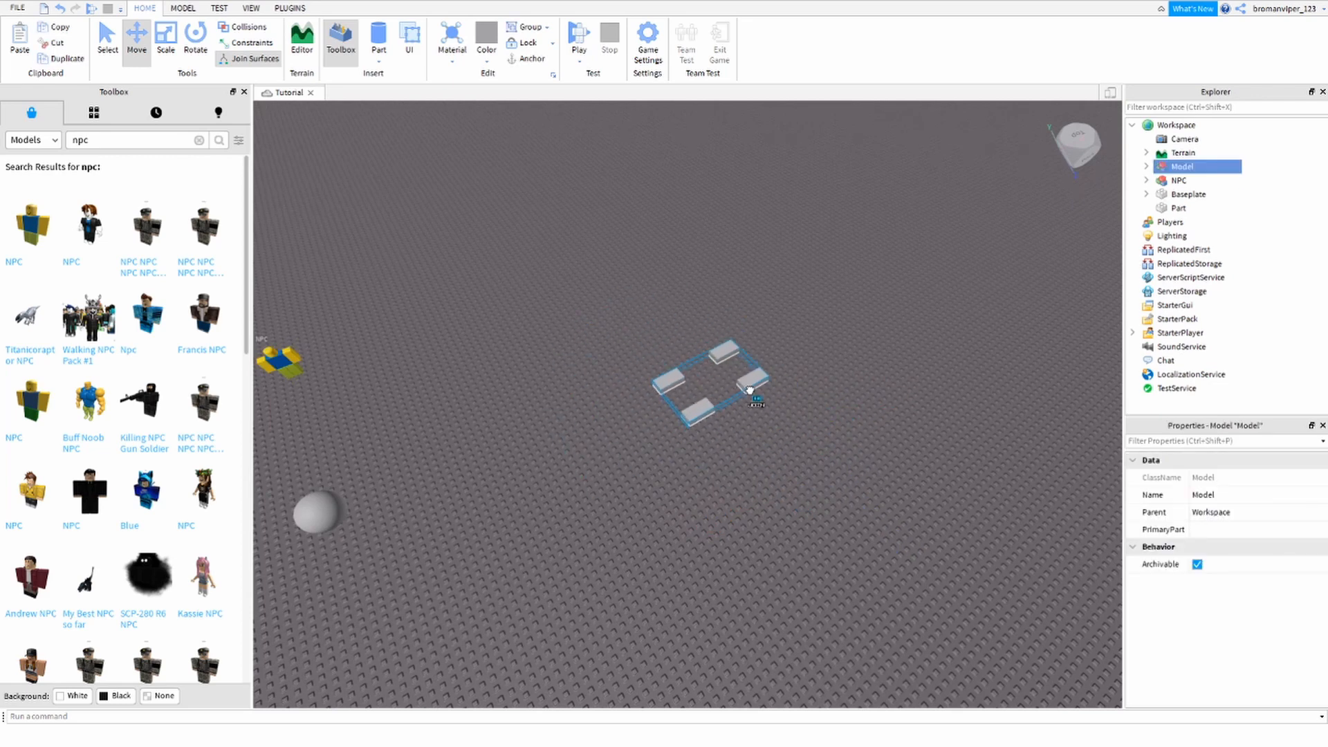
# Step: Move the grouped model of four blocks to another spot on the baseplate, then deselect it
pyautogui.press('w')
pyautogui.moveTo(750, 391); pyautogui.dragTo(674, 392)
pyautogui.press('s')
pyautogui.click(720, 405)
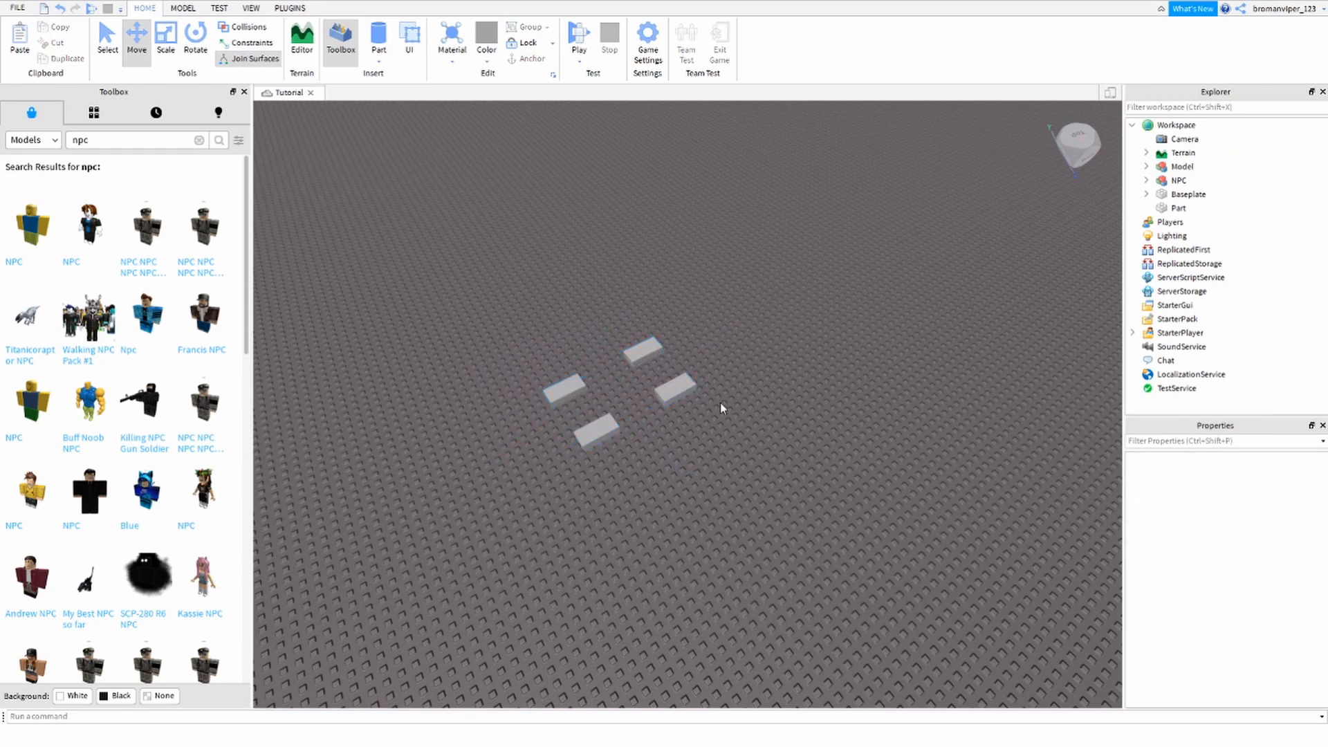
# Step: Select and deselect the grouped model through one of its blocks to check that all four act as one object
pyautogui.click(682, 396)
pyautogui.click(739, 420)
pyautogui.press('w')
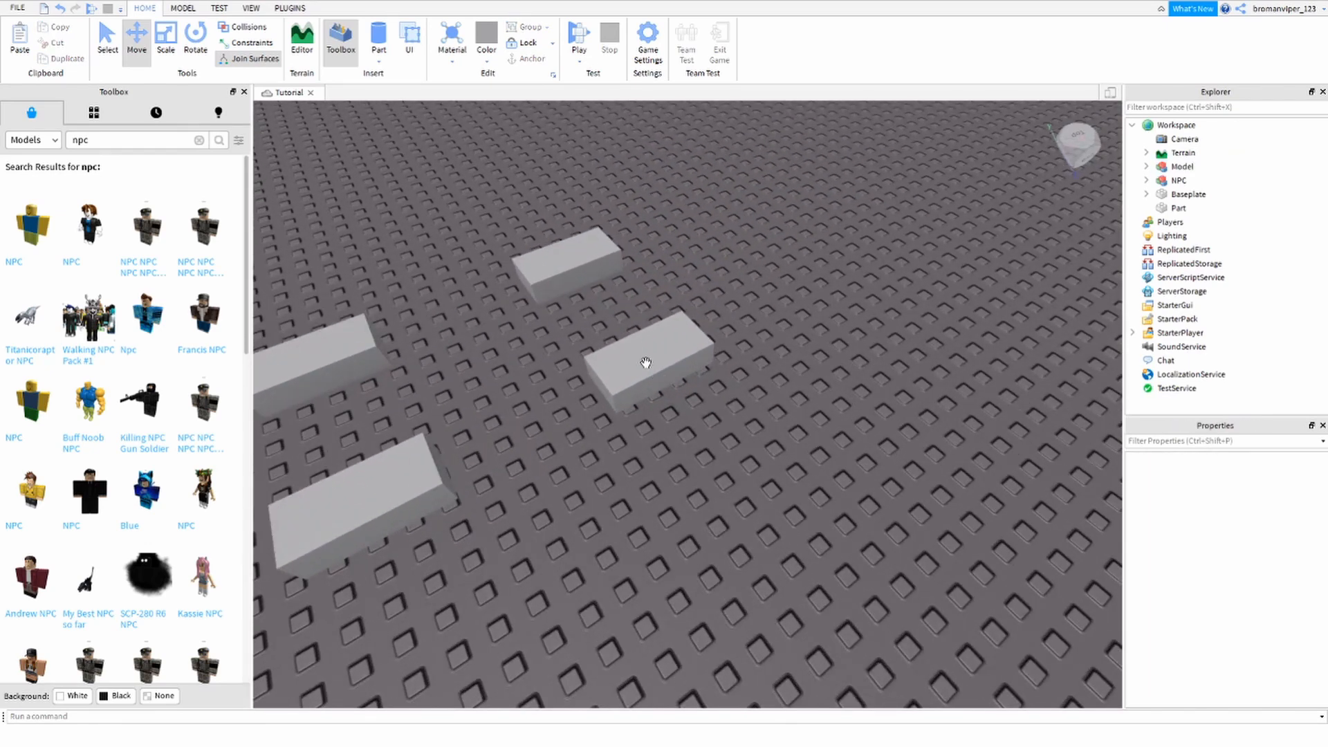
pyautogui.click(652, 365)
pyautogui.click(741, 406)
pyautogui.moveTo(750, 409); pyautogui.dragTo(740, 406, button='right')
pyautogui.click(741, 406)
pyautogui.press('s')
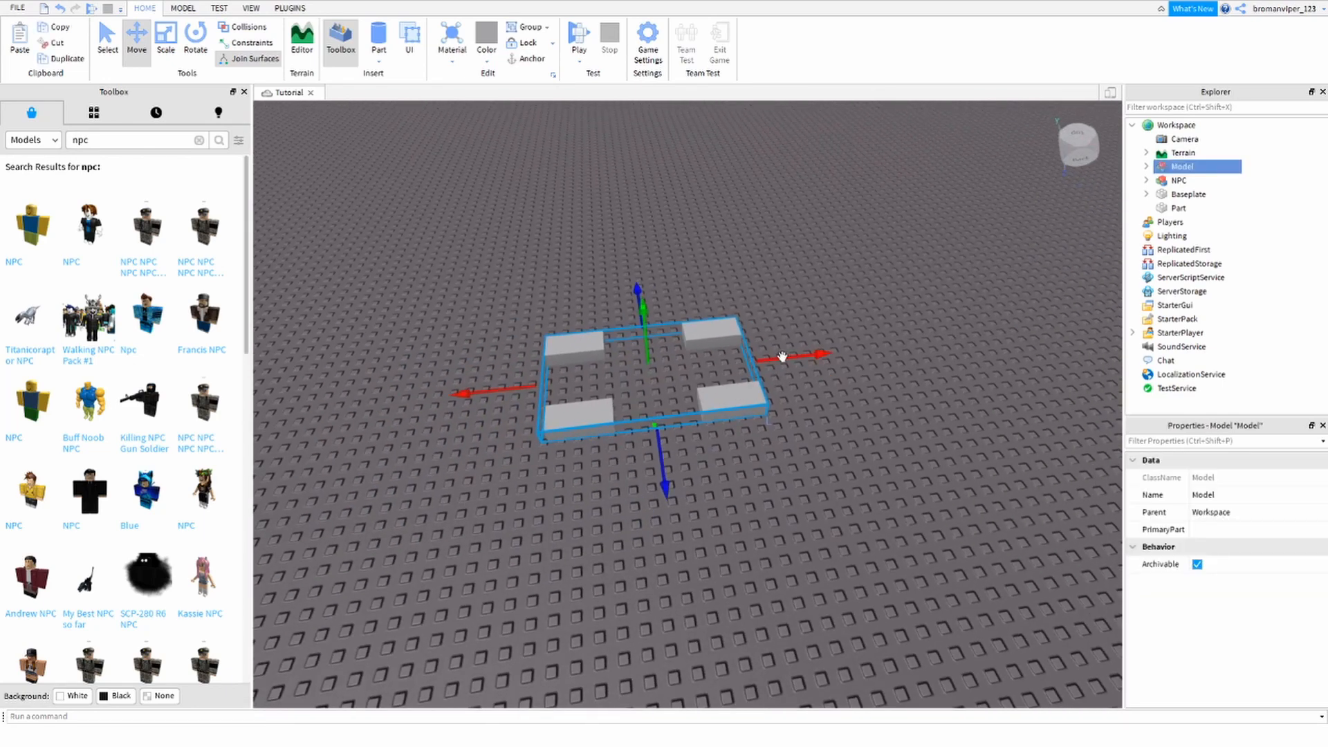
# Step: Move the whole four-block model along the baseplate again and deselect it
pyautogui.moveTo(782, 357); pyautogui.dragTo(687, 441)
pyautogui.click(689, 442)
pyautogui.press('a')
pyautogui.press('w')
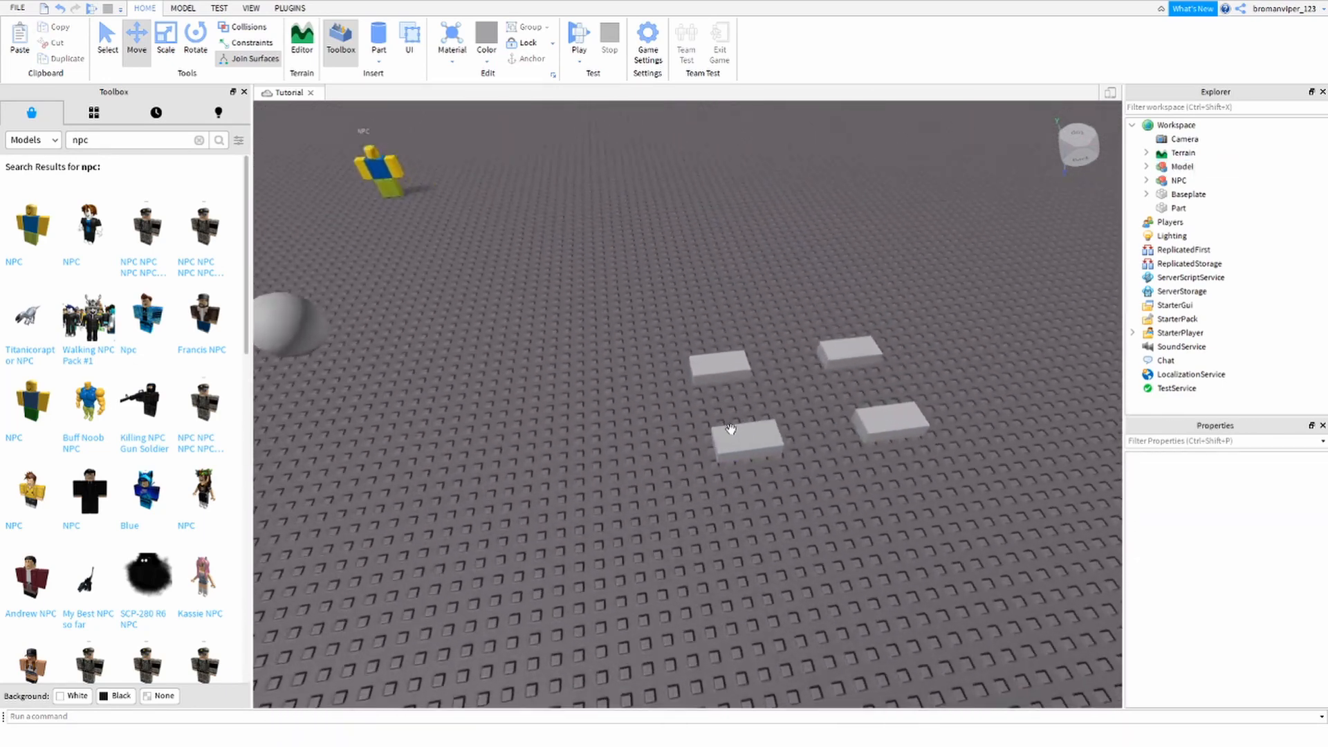
# Step: Ungroup the model into four separate blocks and clear the selection
pyautogui.click(731, 429)
pyautogui.press('s')
pyautogui.scroll(4, 733, 429)
pyautogui.moveTo(731, 429); pyautogui.dragTo(653, 326, button='right')
pyautogui.scroll(-3, 729, 431)
pyautogui.scroll(-2, 439, 329)
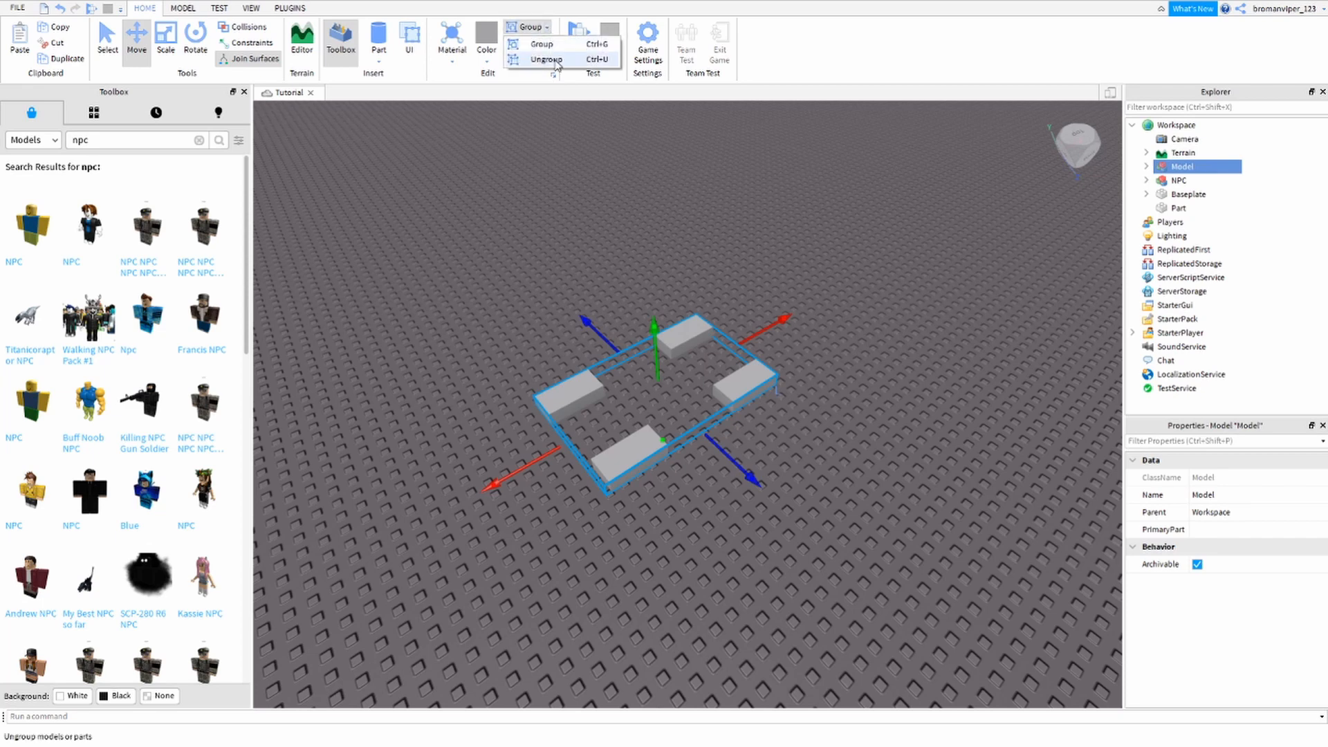
pyautogui.click(546, 59)
pyautogui.click(557, 193)
# Step: Move the loose blocks individually to rearrange them on the baseplate
pyautogui.click(584, 397)
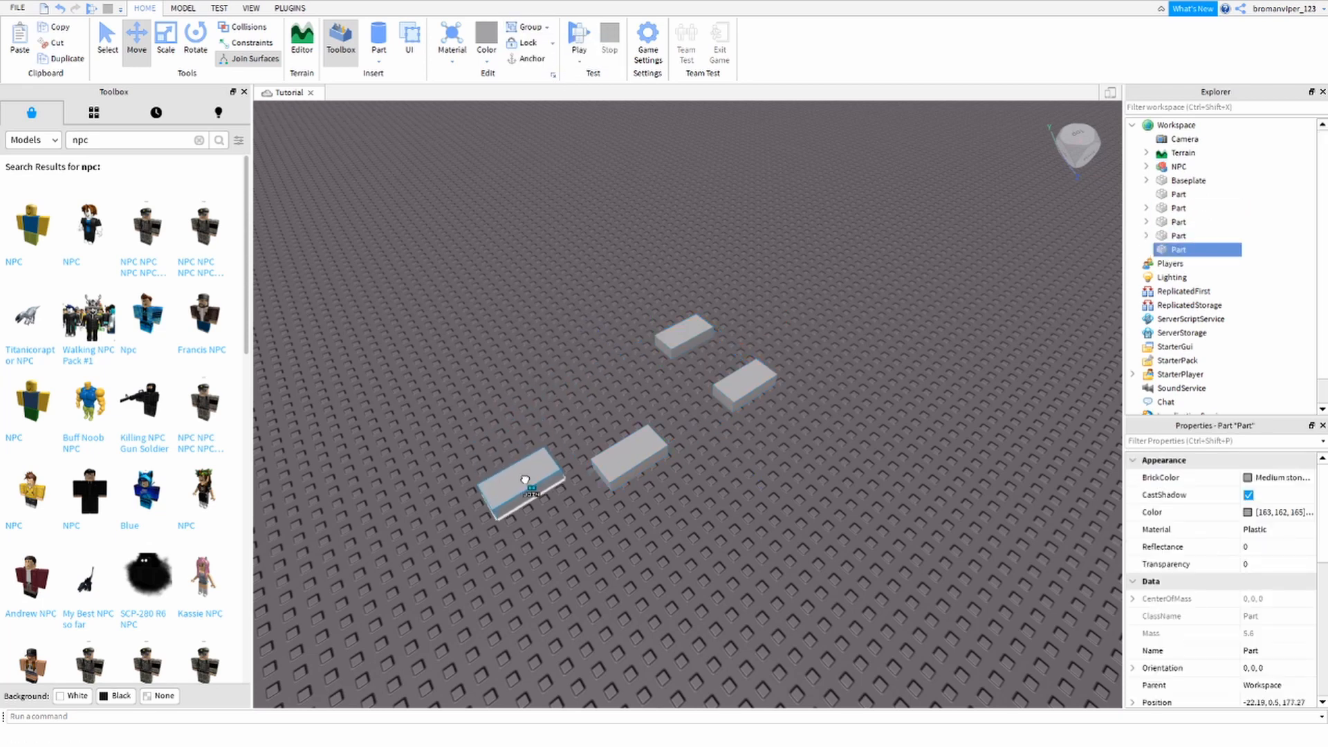
pyautogui.moveTo(525, 479); pyautogui.dragTo(552, 492)
pyautogui.scroll(-1, 552, 492)
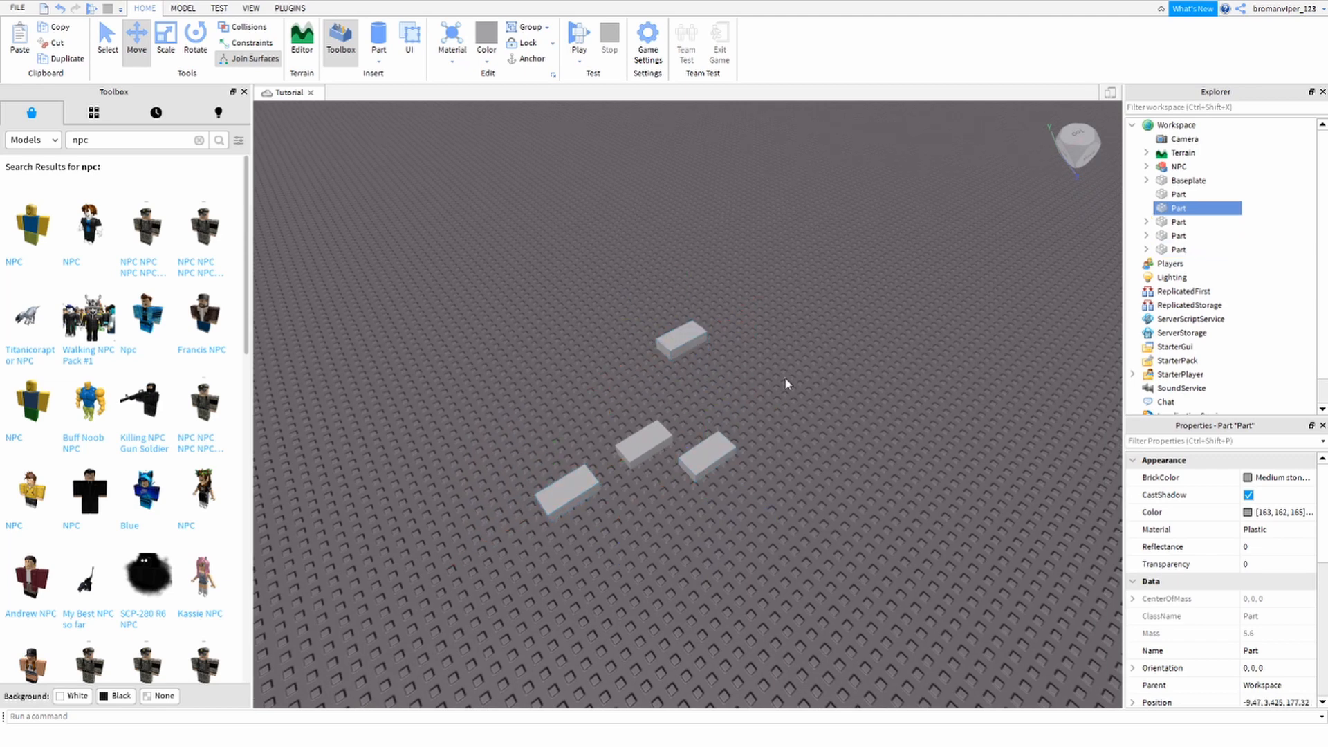
pyautogui.moveTo(684, 346); pyautogui.dragTo(652, 393)
# Step: Select all four rearranged blocks and group them into a model
pyautogui.moveTo(848, 456); pyautogui.dragTo(899, 464, button='right')
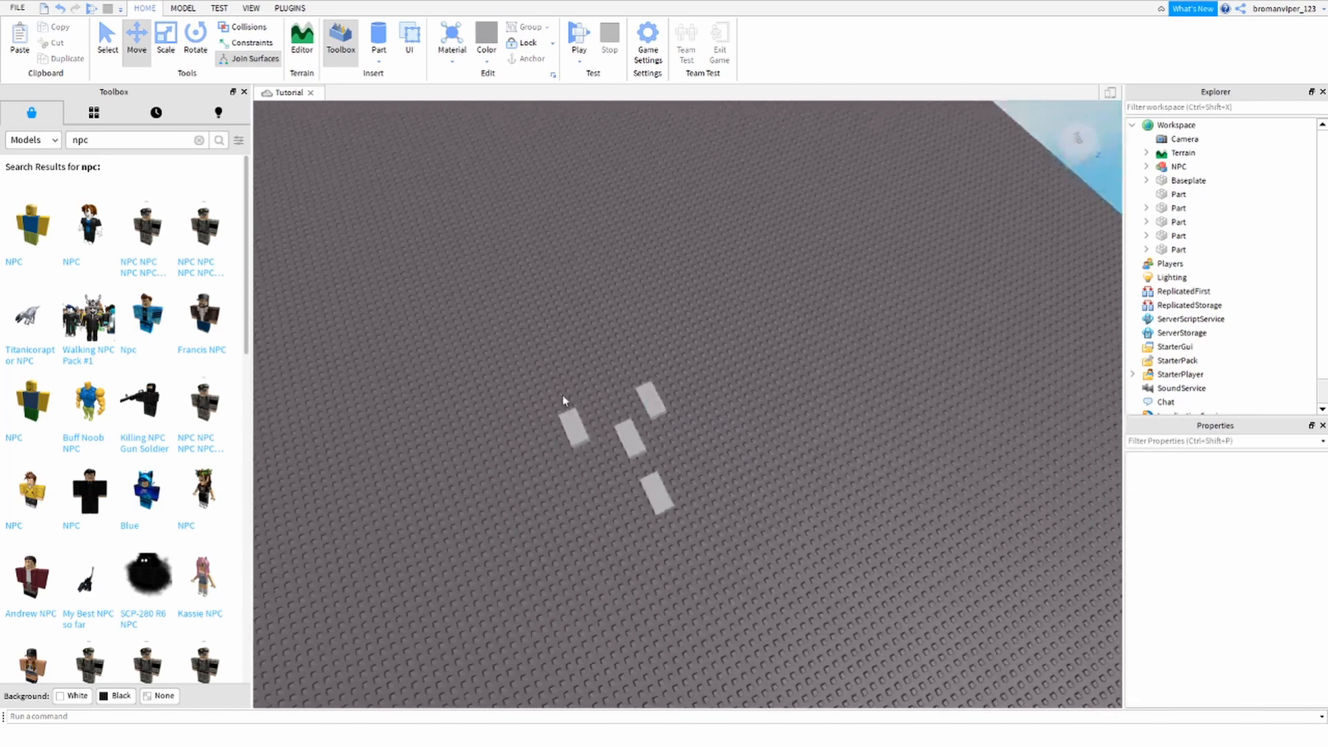
pyautogui.moveTo(423, 363); pyautogui.dragTo(786, 473)
pyautogui.moveTo(482, 374); pyautogui.dragTo(822, 545)
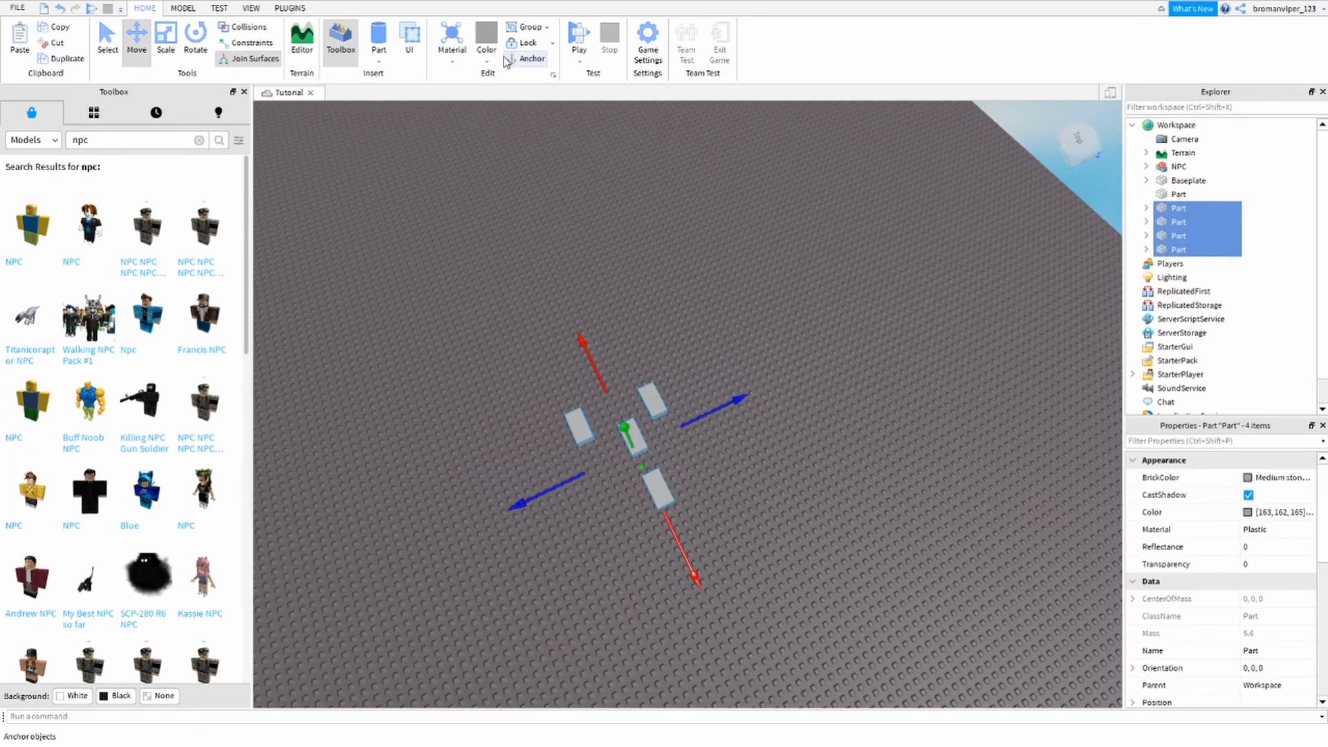
pyautogui.hotkey('ctrl', 'g')
# Step: Move the regrouped model as one object across the baseplate and deselect it
pyautogui.moveTo(813, 433); pyautogui.dragTo(649, 418)
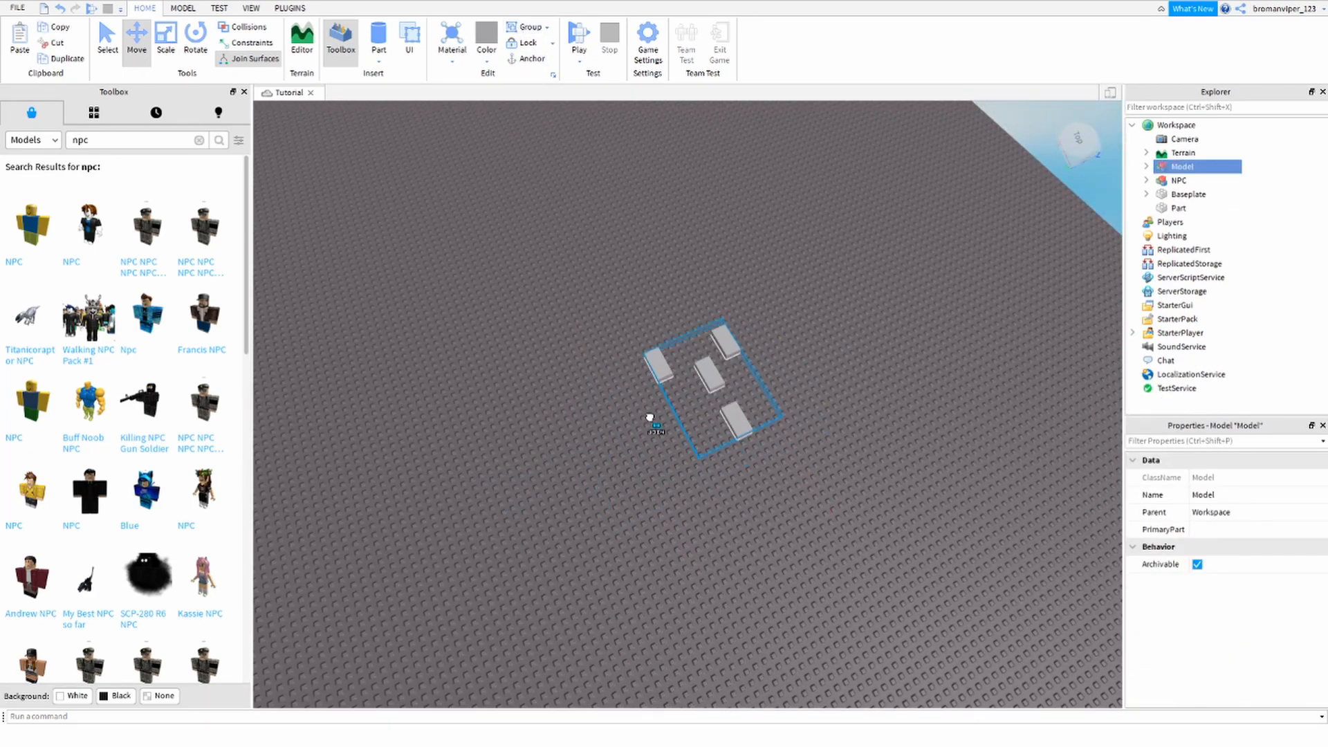
pyautogui.moveTo(659, 292); pyautogui.dragTo(609, 296)
pyautogui.click(855, 420)
# Step: Shift the regrouped model a short distance by pulling on one of its blocks
pyautogui.moveTo(855, 421); pyautogui.dragTo(750, 376, button='right')
pyautogui.scroll(3, 750, 376)
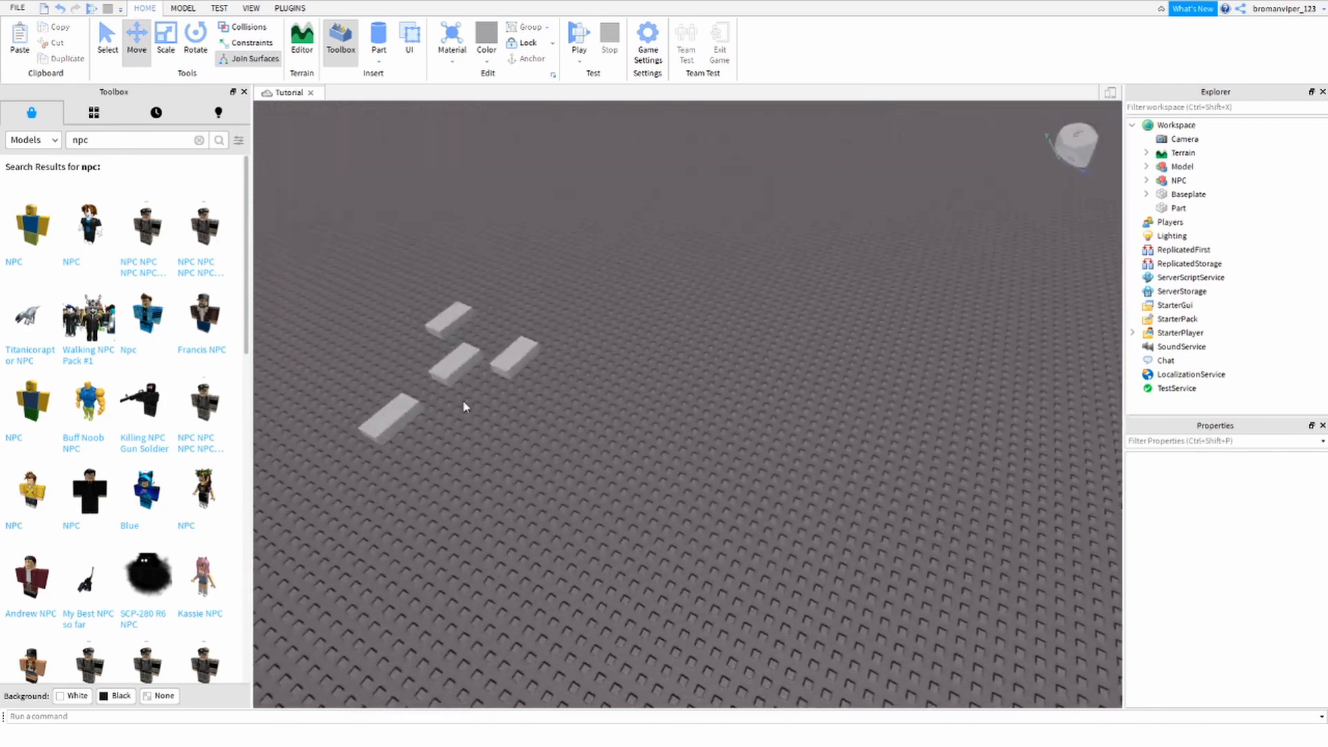
pyautogui.click(464, 408)
pyautogui.scroll(-5, 785, 535)
pyautogui.click(724, 414)
pyautogui.scroll(5, 724, 413)
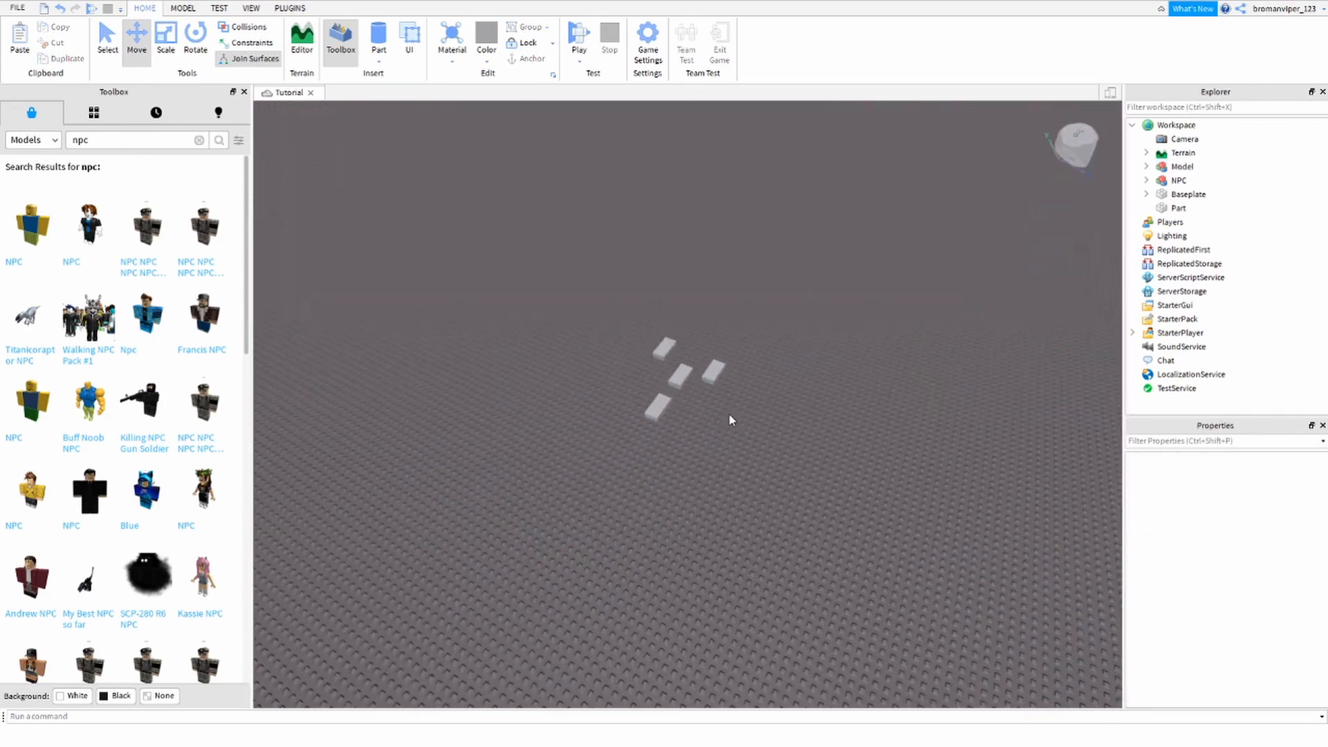
pyautogui.scroll(5, 716, 391)
pyautogui.scroll(-5, 716, 393)
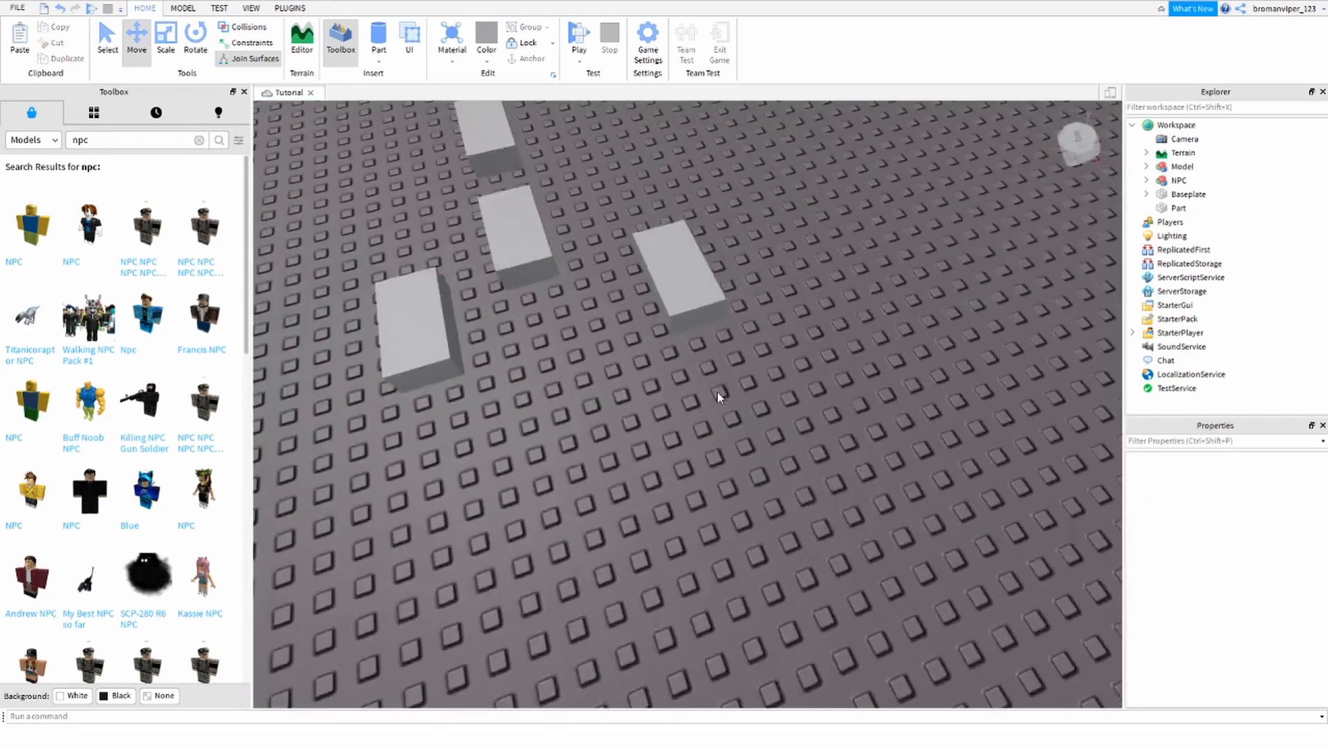
pyautogui.moveTo(716, 392); pyautogui.dragTo(716, 392, button='right')
pyautogui.scroll(-2, 716, 392)
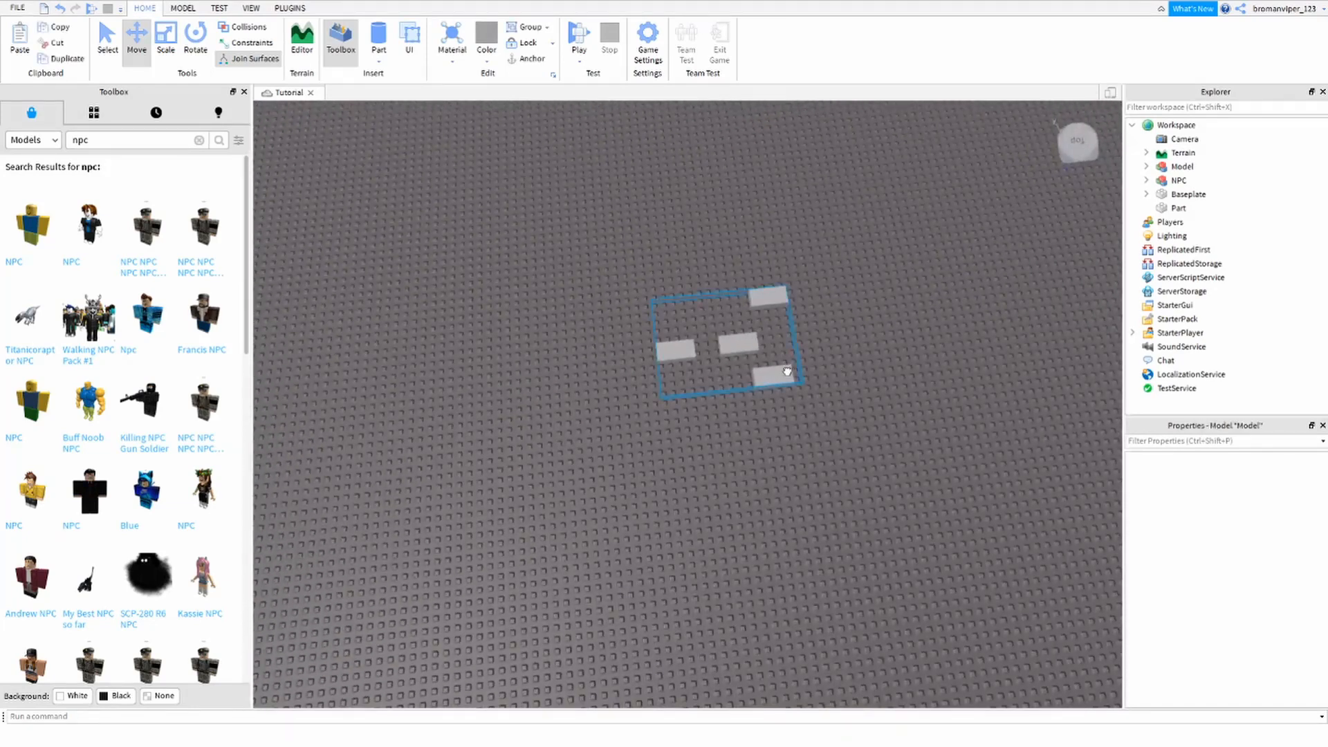
pyautogui.moveTo(787, 371); pyautogui.dragTo(768, 376)
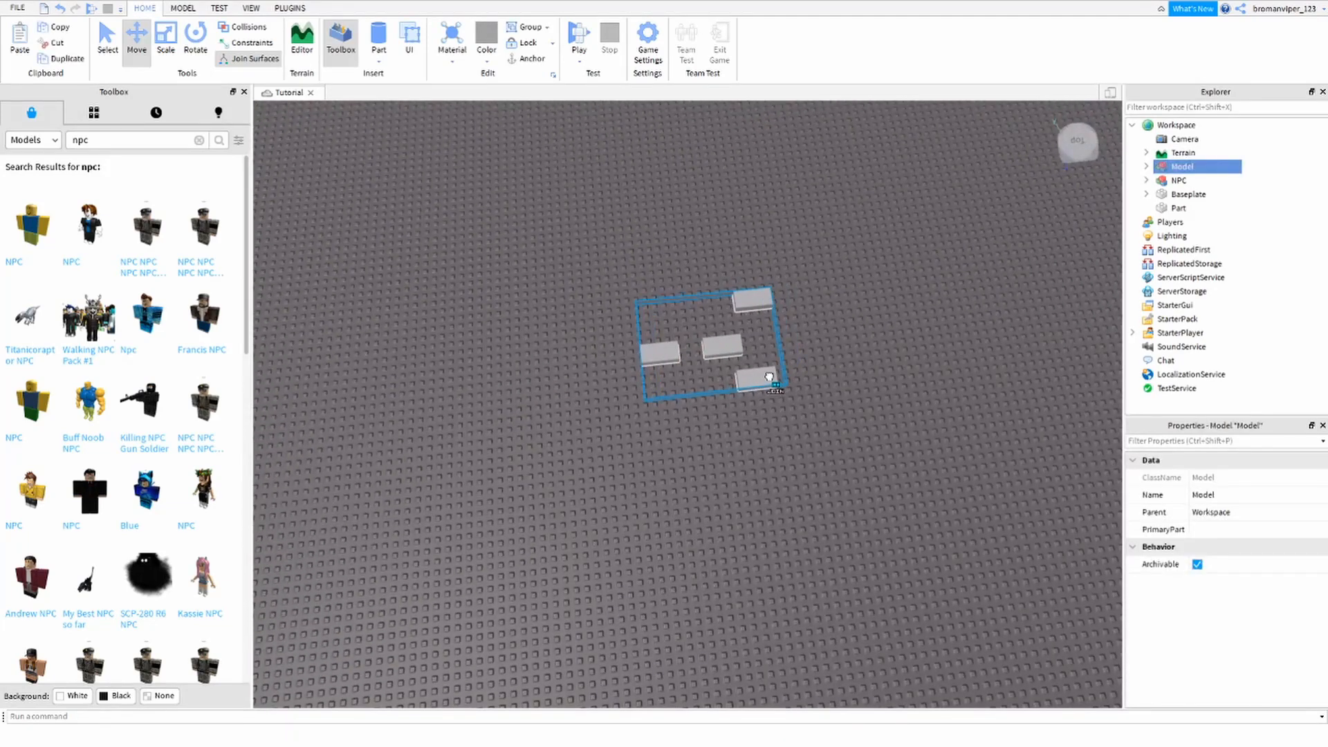
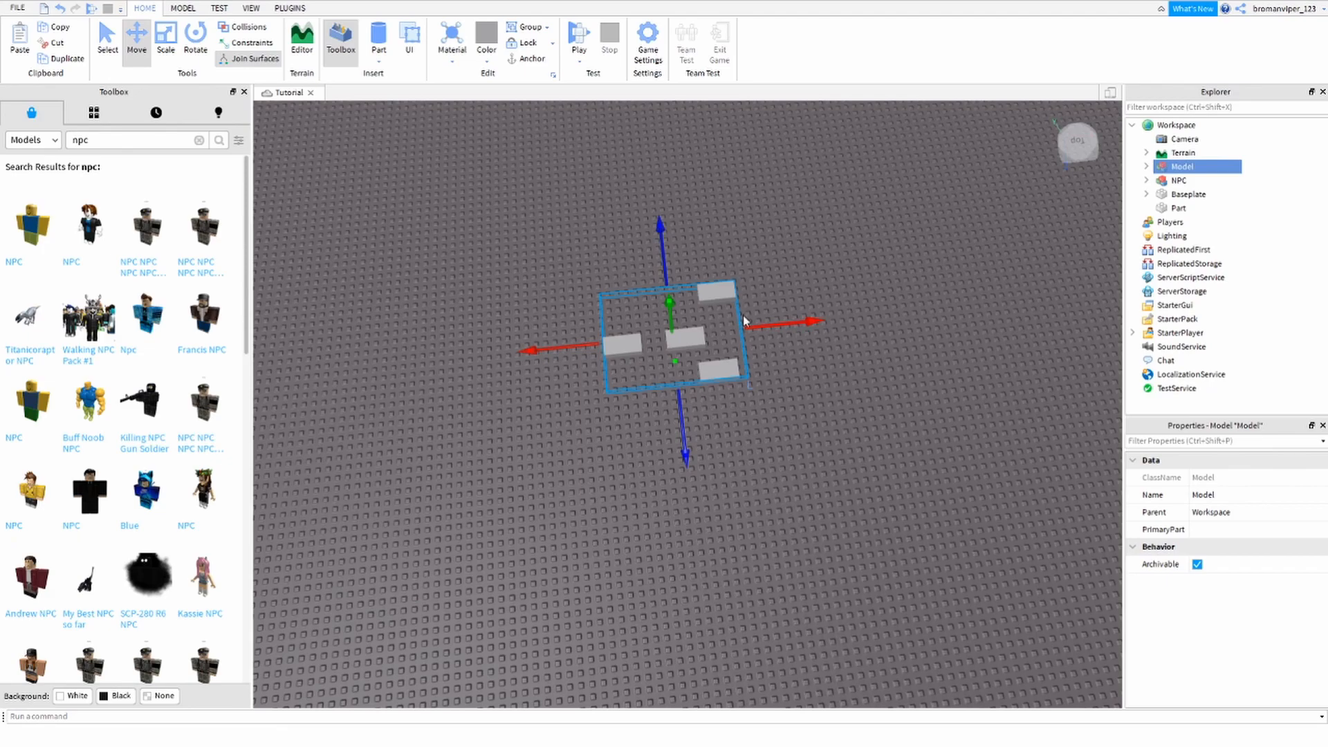
# Step: Ungroup the model into its four blocks and regroup them, repeating the cycle twice
pyautogui.scroll(4, 774, 342)
pyautogui.click(774, 342)
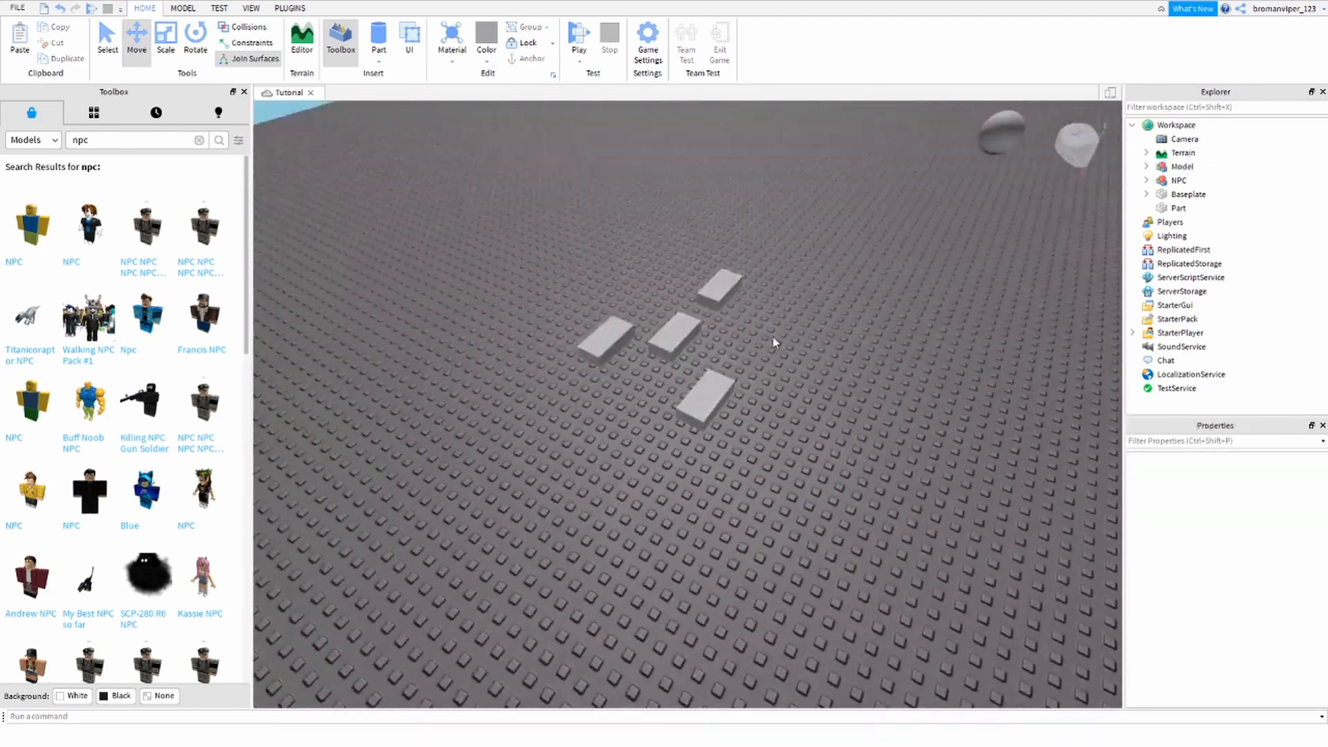
pyautogui.scroll(-3, 774, 341)
pyautogui.click(690, 478)
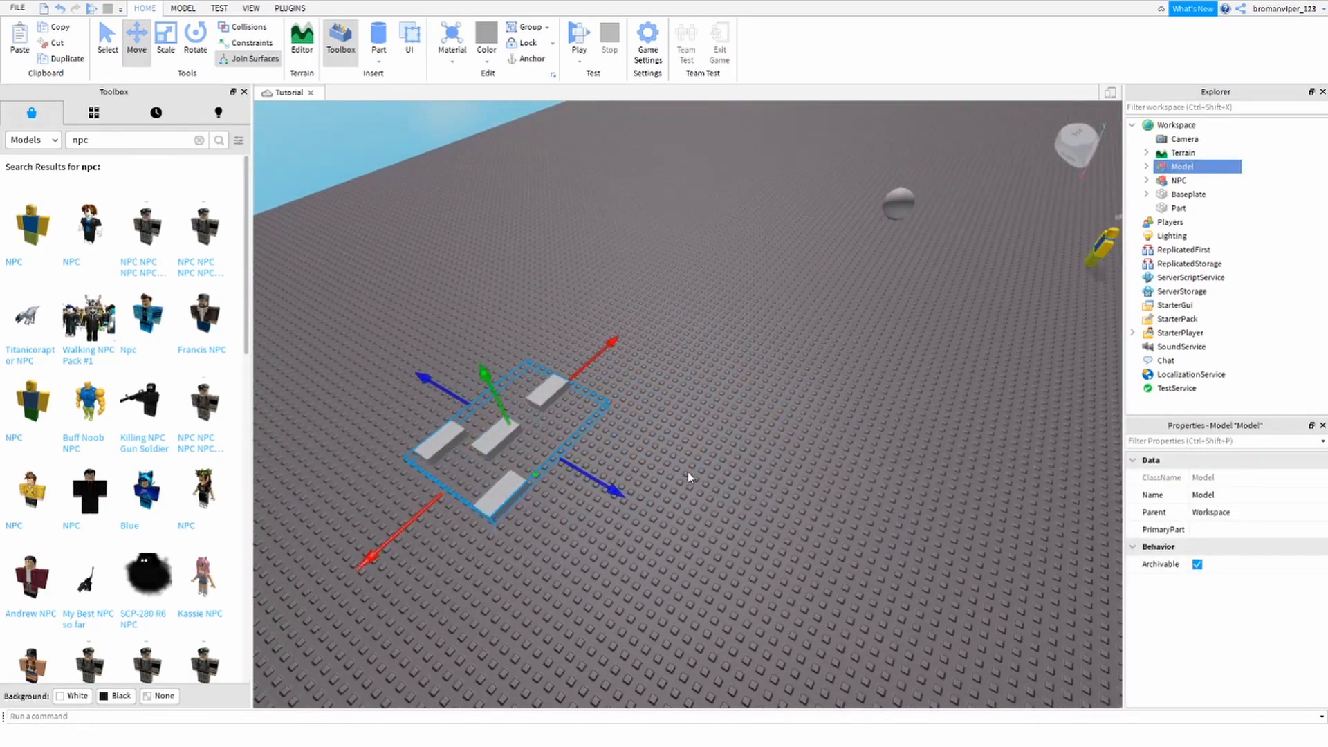
pyautogui.press('a')
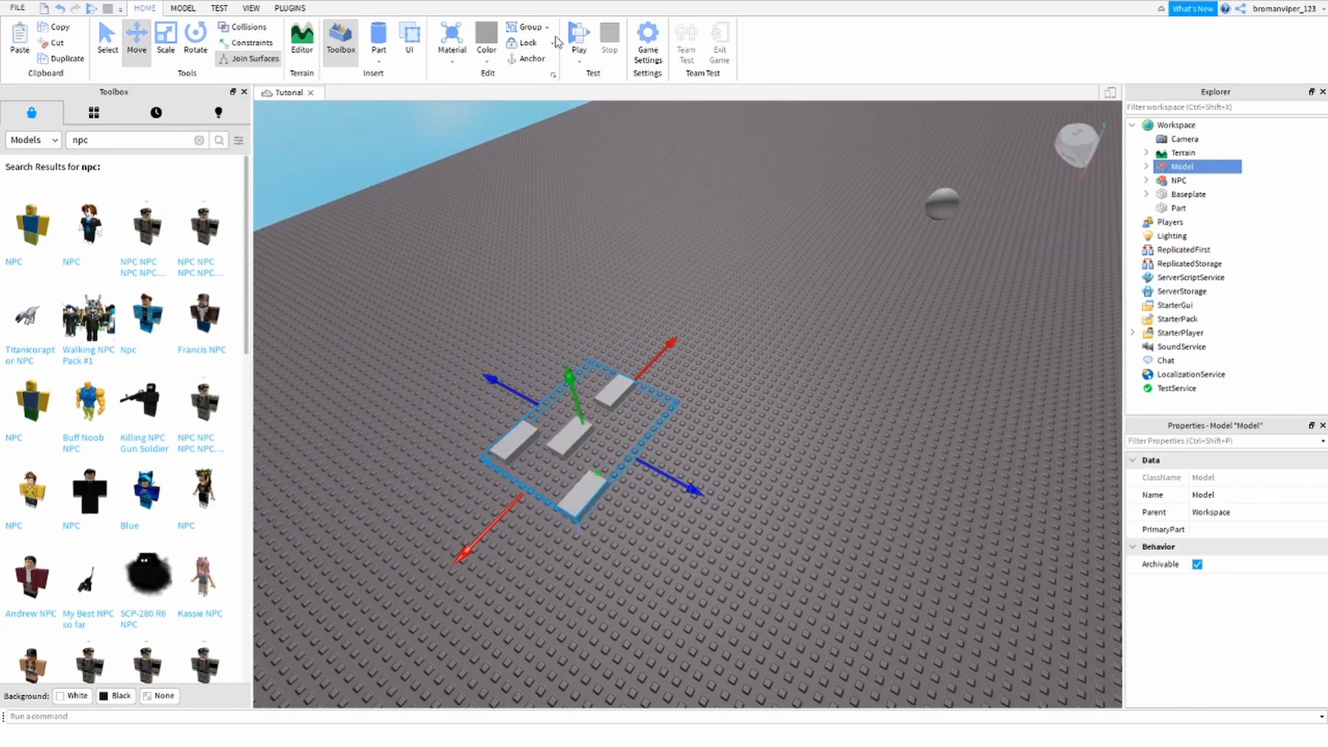
pyautogui.click(557, 61)
pyautogui.moveTo(689, 329); pyautogui.dragTo(854, 493, button='right')
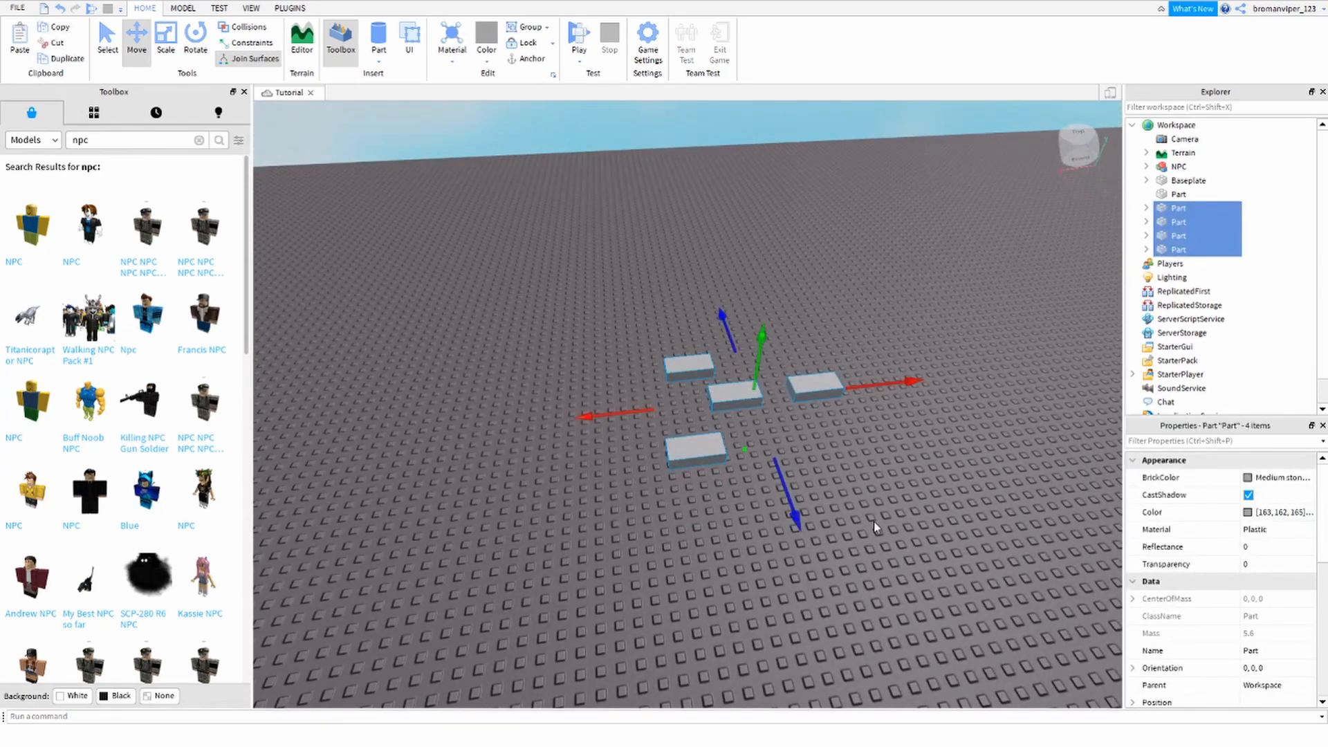
pyautogui.press('a')
pyautogui.press('s')
pyautogui.press('d')
pyautogui.hotkey('ctrl', 'g')
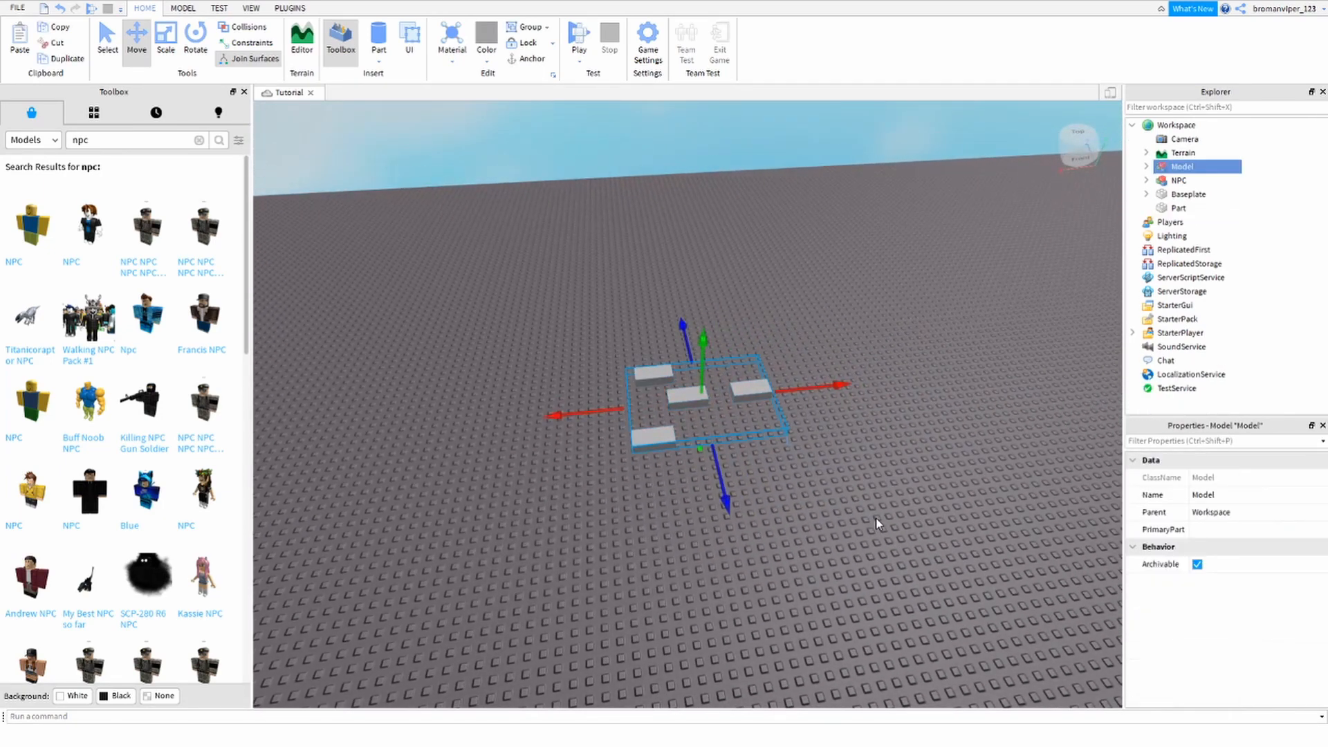
pyautogui.press('d')
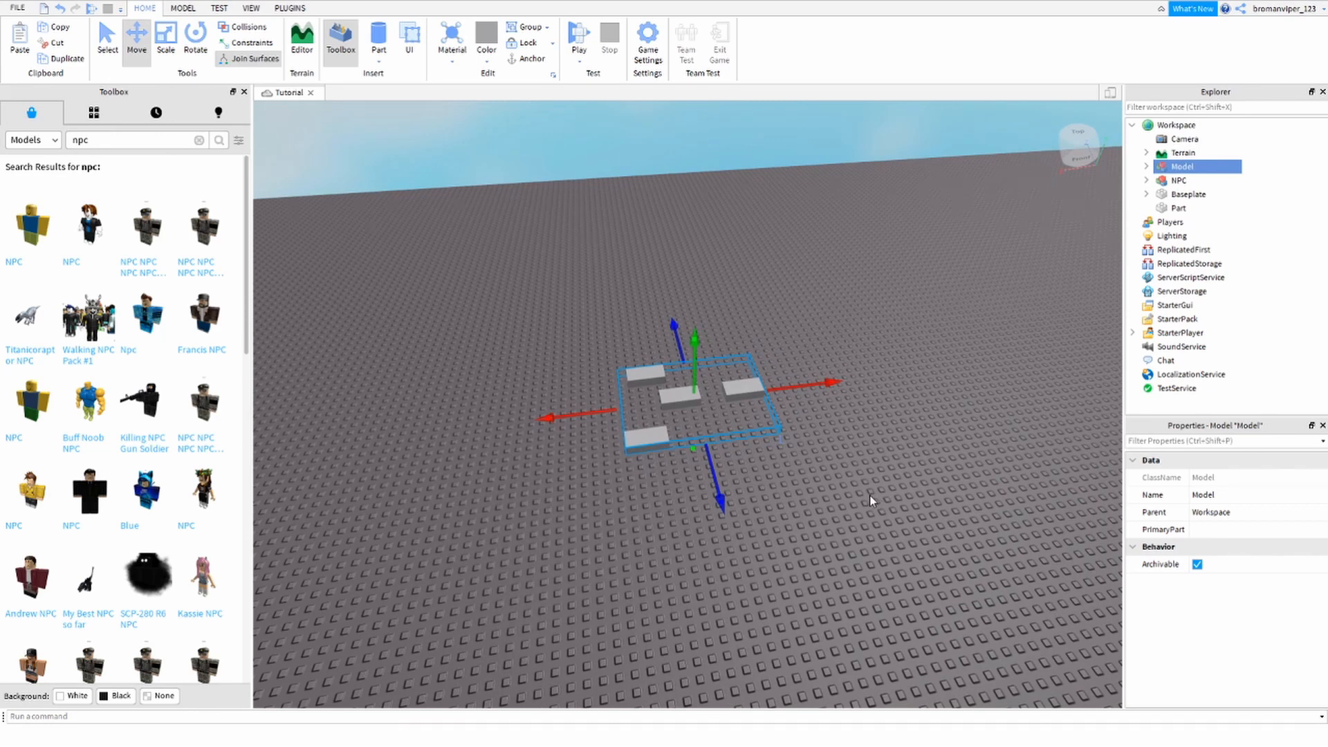
pyautogui.hotkey('ctrl', 'u')
pyautogui.hotkey('ctrl', 'g')
# Step: Ungroup the model once more, select the four loose blocks together and group them again
pyautogui.click(947, 532)
pyautogui.moveTo(571, 346); pyautogui.dragTo(820, 497)
pyautogui.hotkey('ctrl', 'u')
pyautogui.click(789, 514)
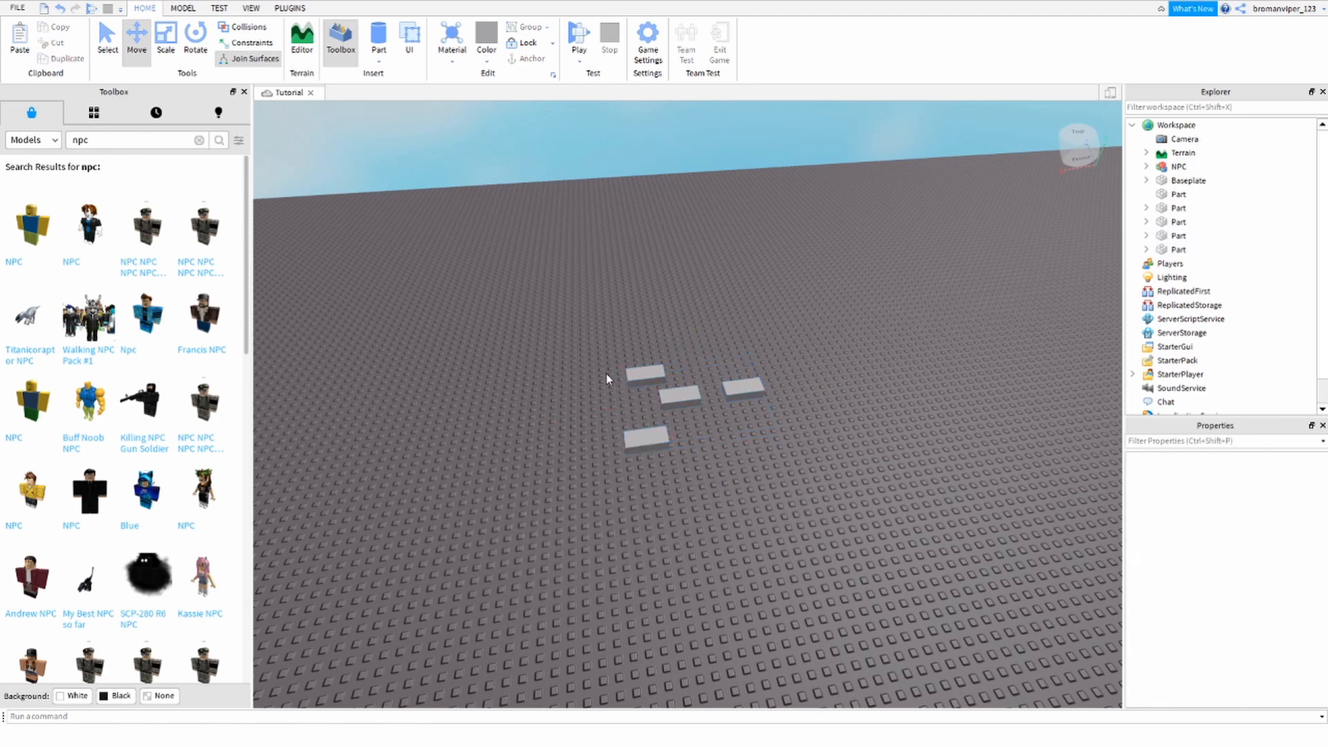
pyautogui.moveTo(606, 373); pyautogui.dragTo(927, 548)
pyautogui.hotkey('ctrl', 'g')
# Step: Move the grouped model along its red axis and deselect it
pyautogui.moveTo(809, 405); pyautogui.dragTo(968, 401)
pyautogui.click(922, 443)
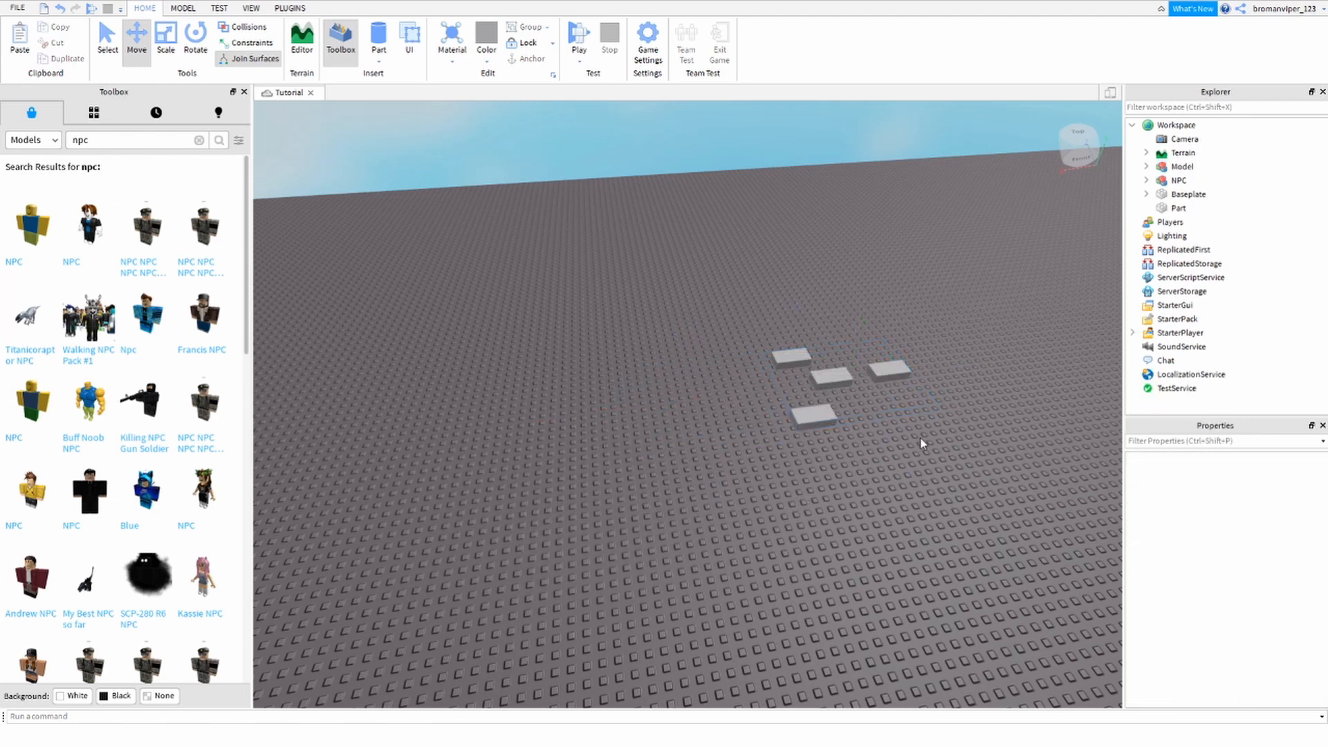
pyautogui.press('d')
# Step: Ungroup the selected model and undo the ungrouping
pyautogui.moveTo(841, 442); pyautogui.dragTo(832, 434)
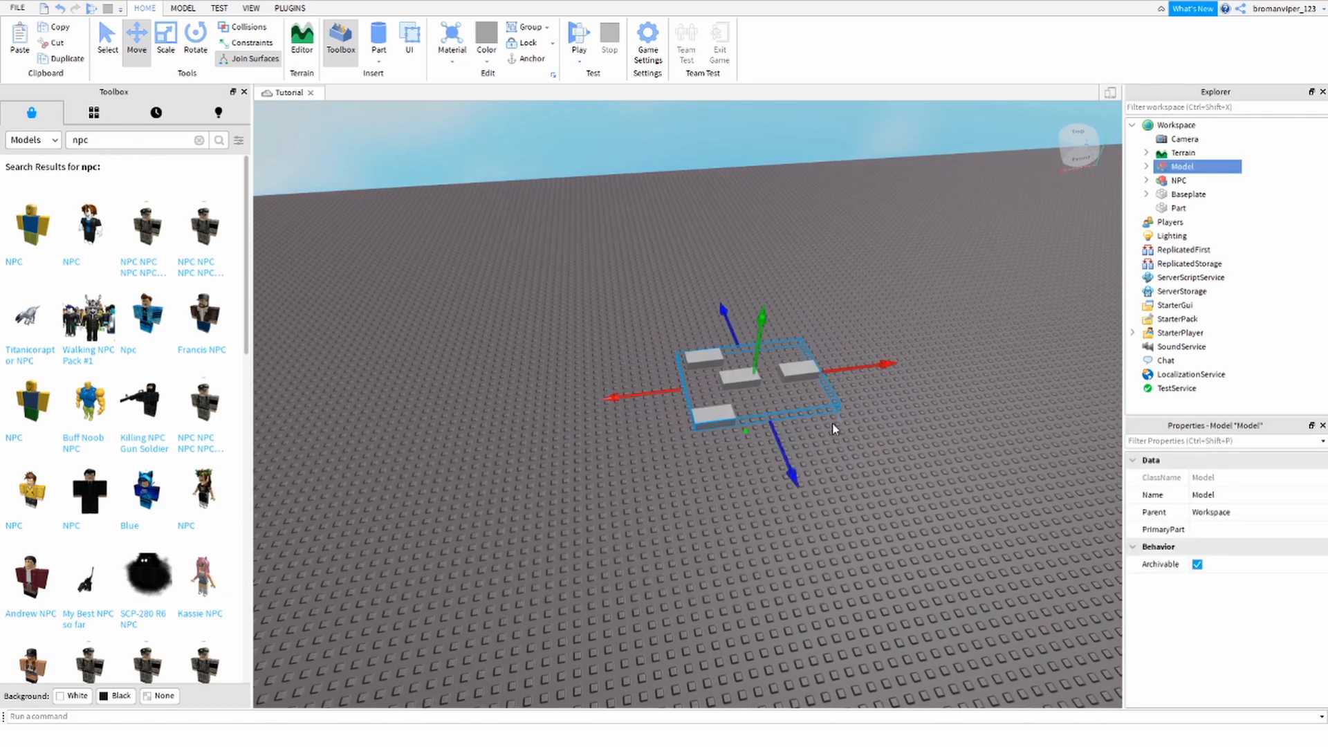
pyautogui.hotkey('ctrl', 'u')
pyautogui.click(854, 492)
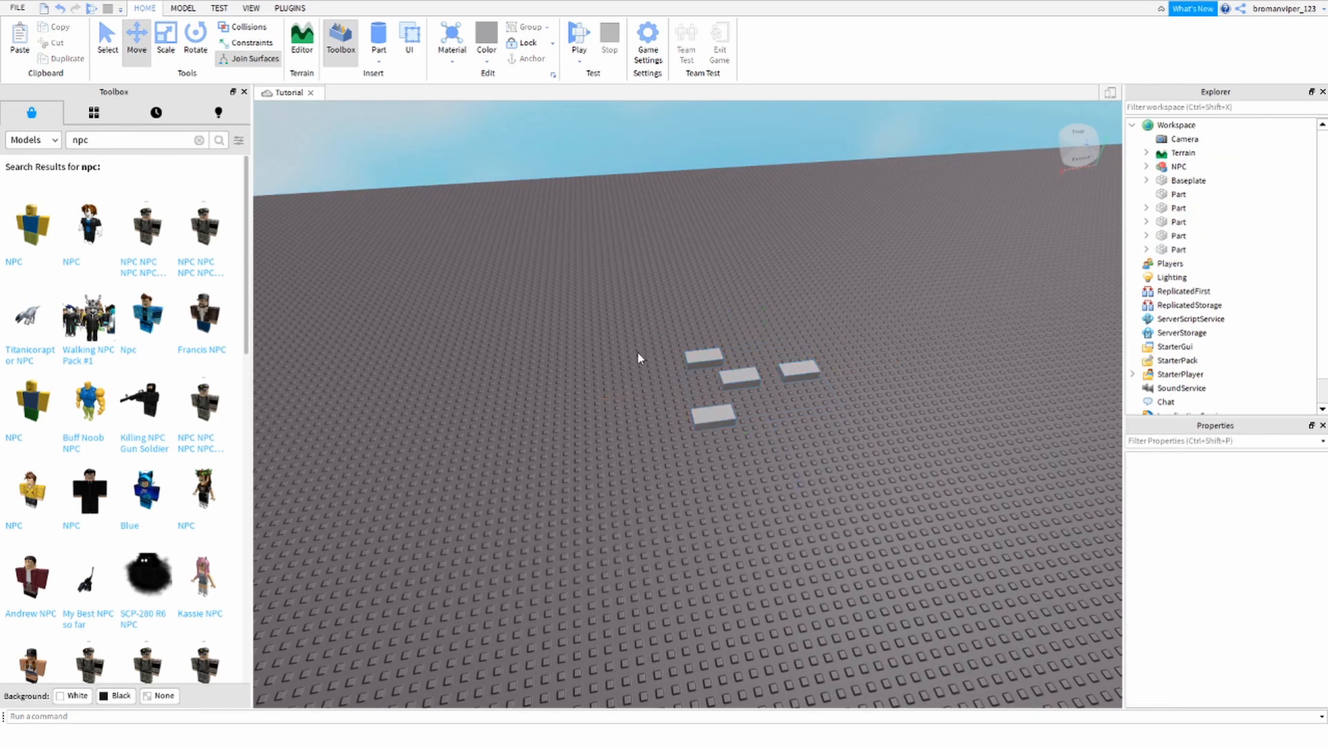
pyautogui.hotkey('ctrl', 'z')
pyautogui.click(752, 446)
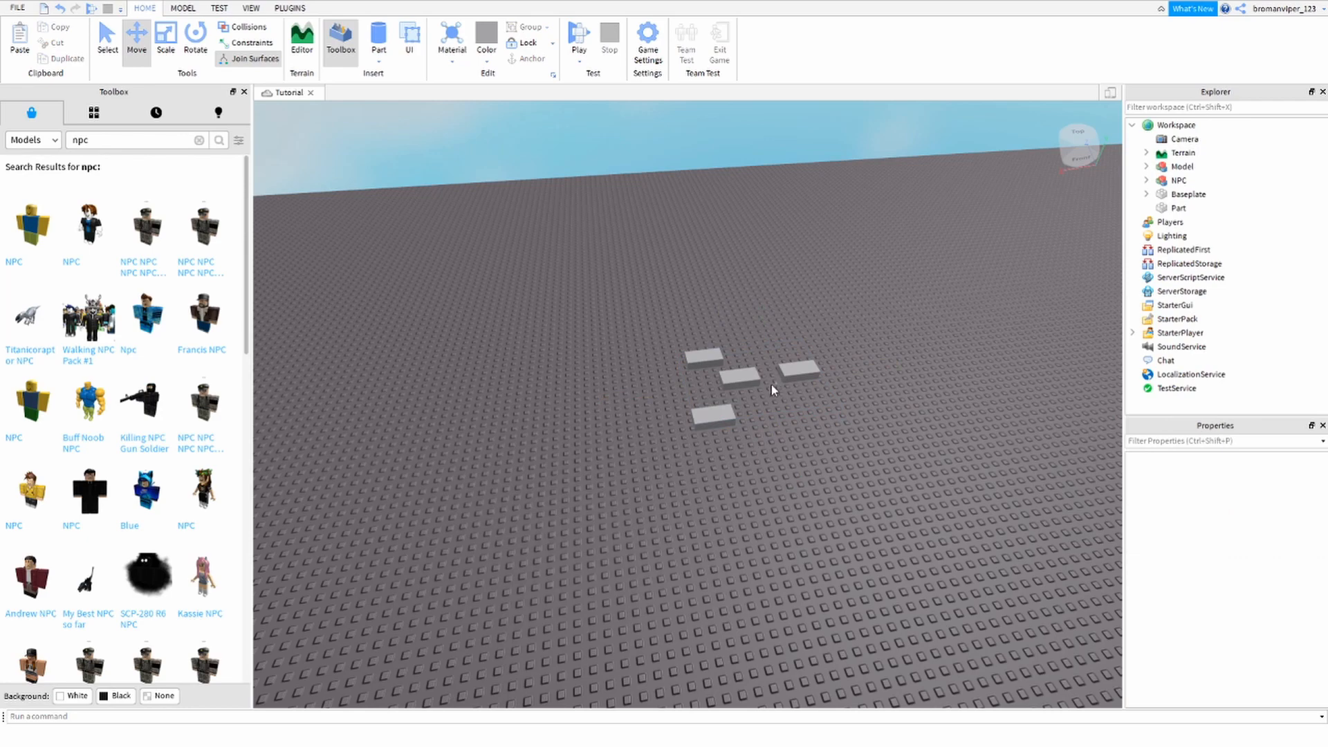
# Step: Select the model and ungroup it into its four separate blocks
pyautogui.moveTo(755, 383); pyautogui.dragTo(834, 509)
pyautogui.click(857, 586)
pyautogui.moveTo(857, 586); pyautogui.dragTo(861, 586, button='right')
pyautogui.moveTo(408, 347); pyautogui.dragTo(1000, 599)
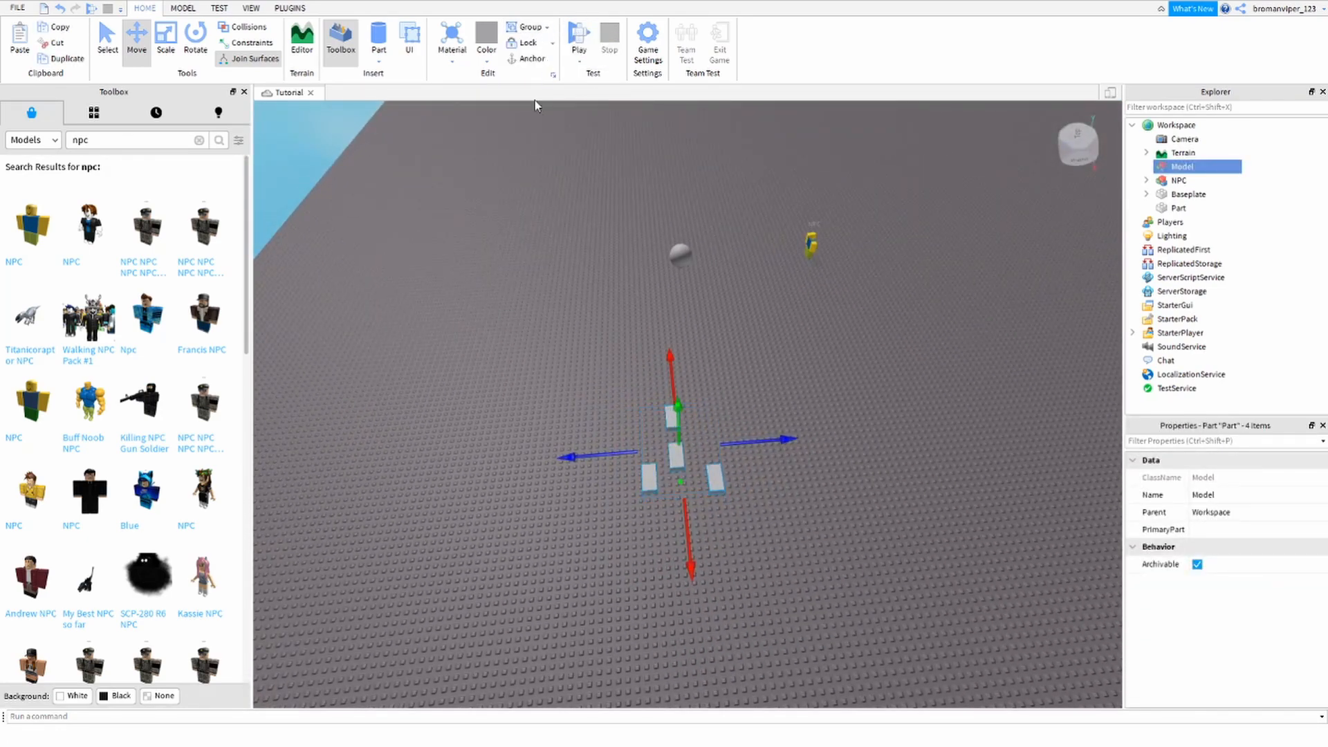
pyautogui.click(530, 221)
# Step: Move one of the loose blocks onto the middle block of the arrangement
pyautogui.moveTo(529, 222); pyautogui.dragTo(687, 336, button='right')
pyautogui.scroll(3, 687, 336)
pyautogui.click(653, 321)
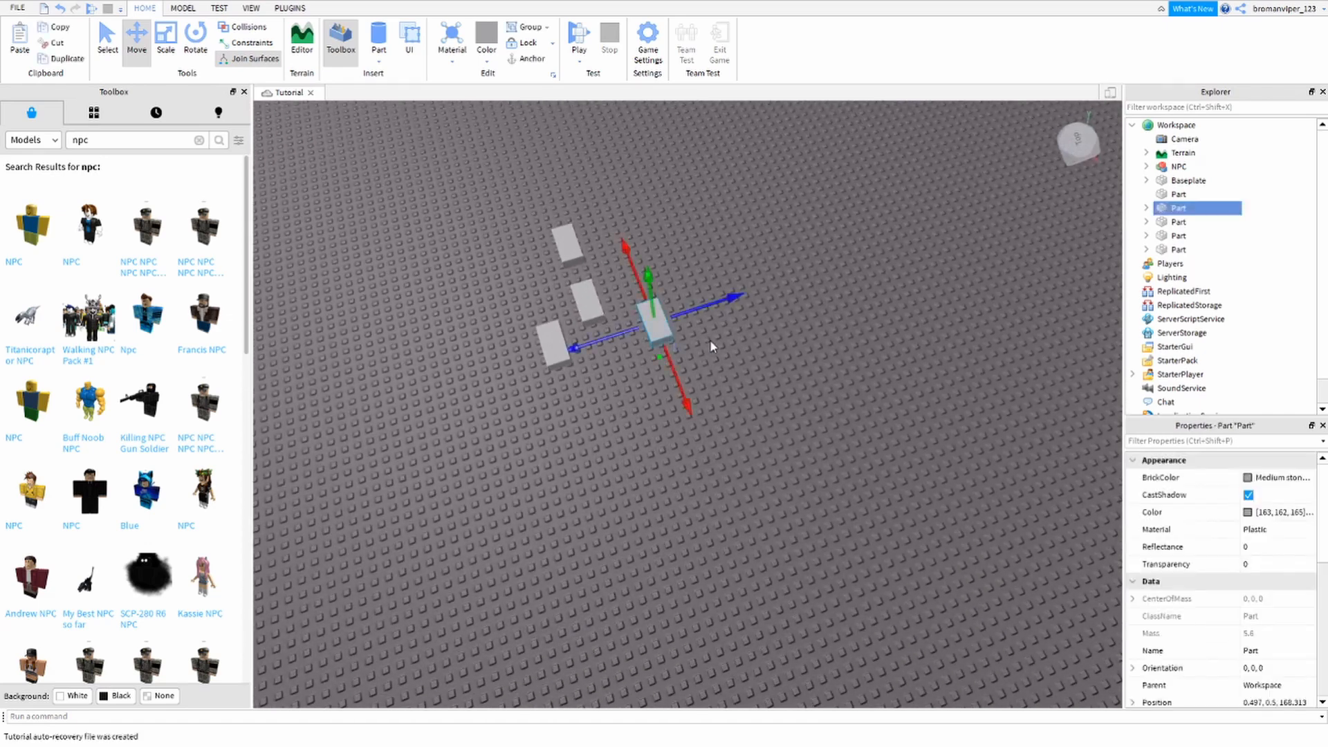
pyautogui.scroll(2, 711, 341)
pyautogui.click(713, 322)
pyautogui.moveTo(636, 299); pyautogui.dragTo(616, 289)
pyautogui.scroll(-1, 616, 289)
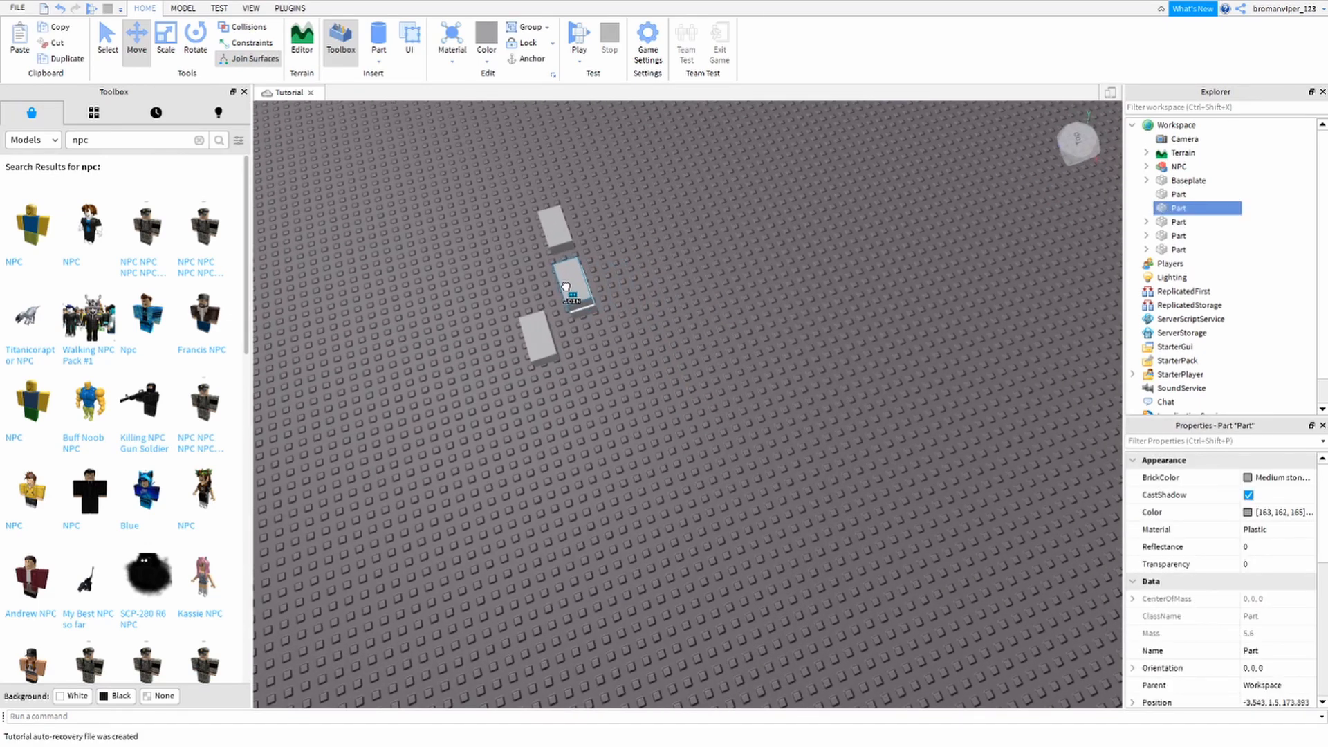
# Step: Delete the surplus blocks so that only one remains, and select that block
pyautogui.scroll(6, 575, 286)
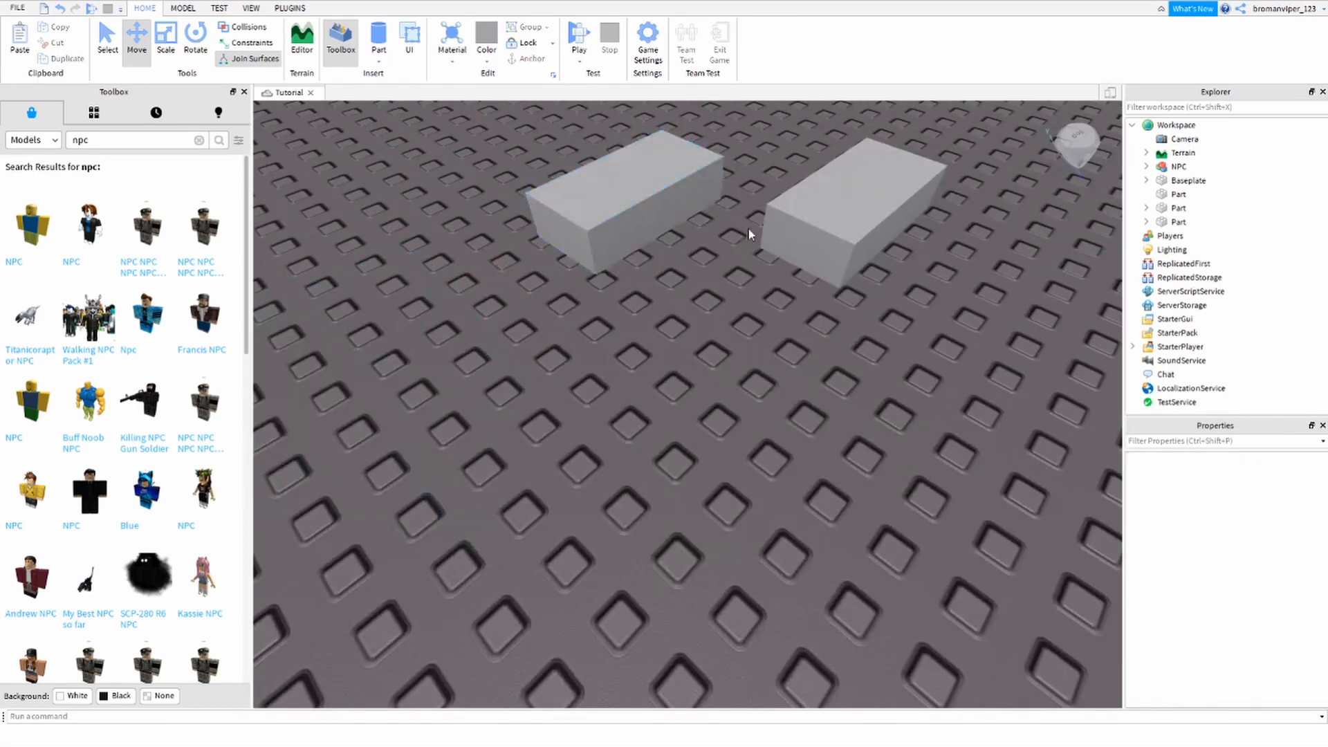
pyautogui.hotkey('ctrl', 'z')
pyautogui.click(665, 207)
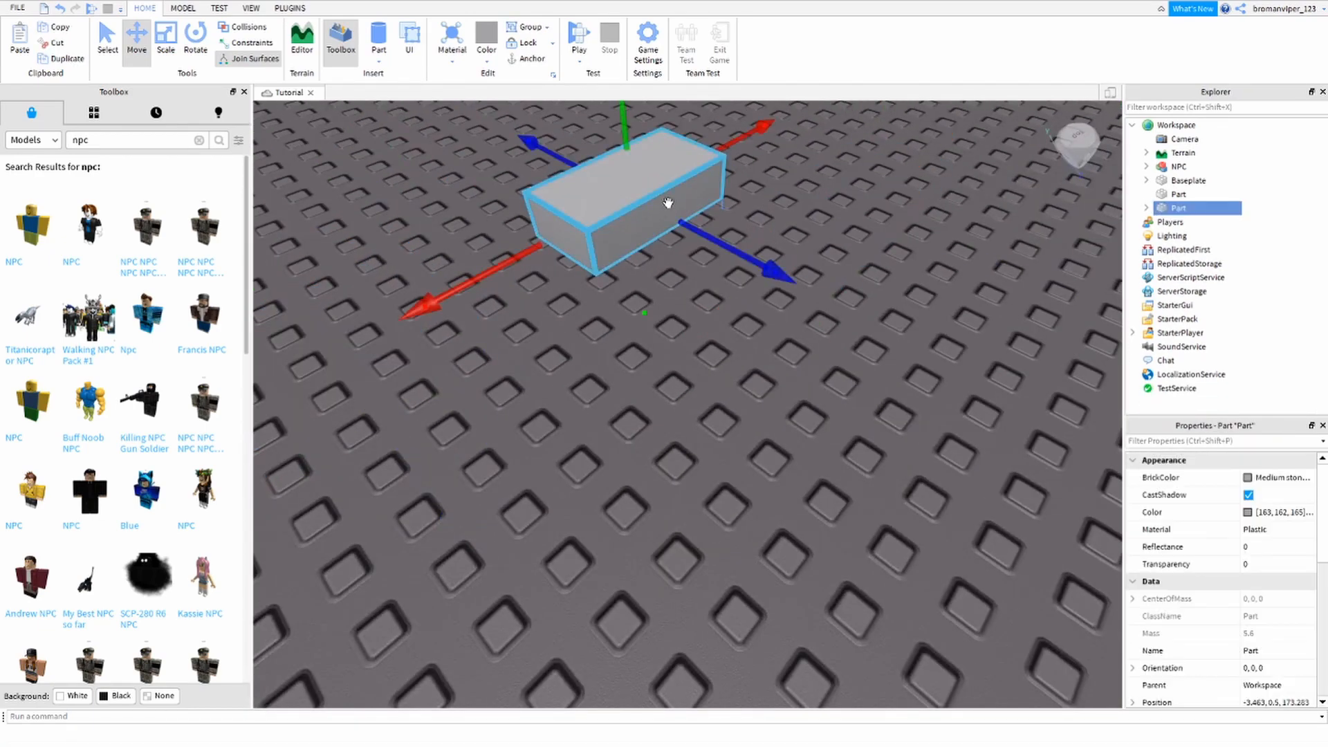
# Step: Duplicate the remaining block twice, stacking each copy directly on top of the previous one
pyautogui.scroll(2, 726, 203)
pyautogui.hotkey('ctrl', 'd')
pyautogui.moveTo(727, 203); pyautogui.dragTo(685, 165)
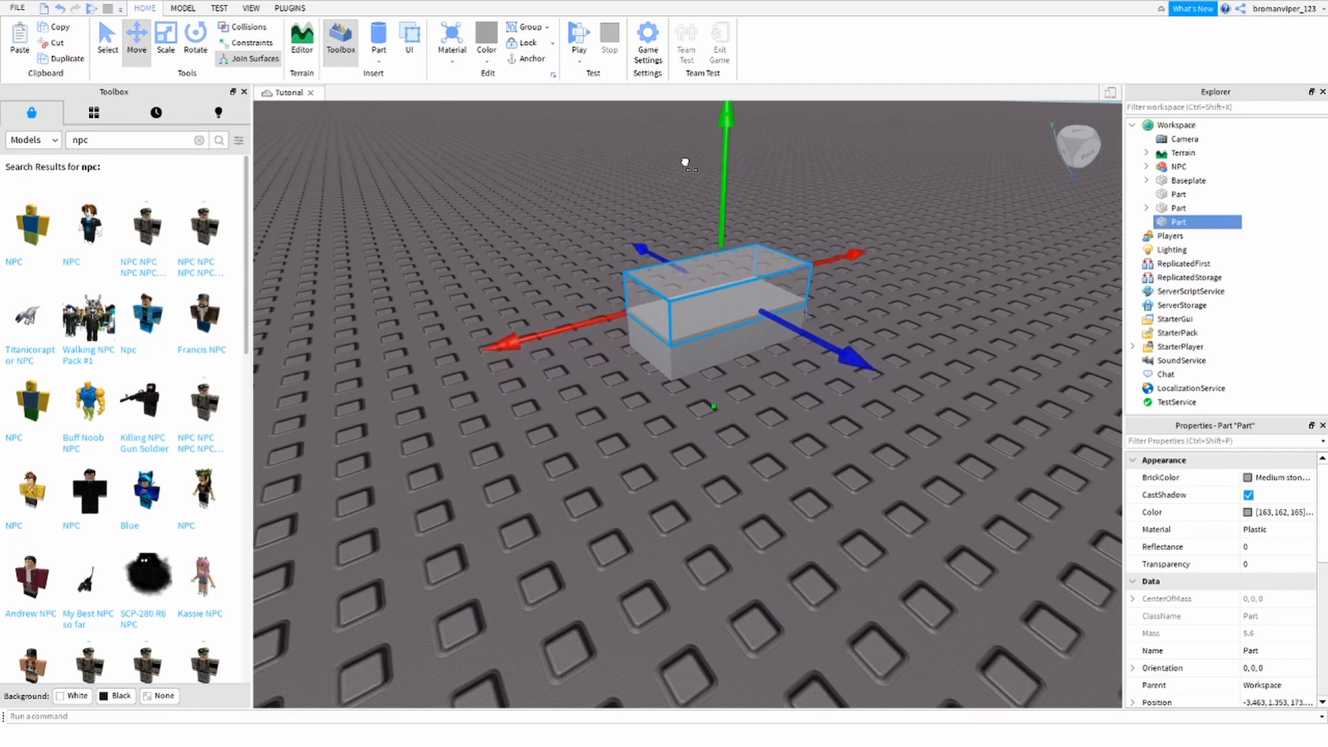
pyautogui.scroll(-5, 675, 158)
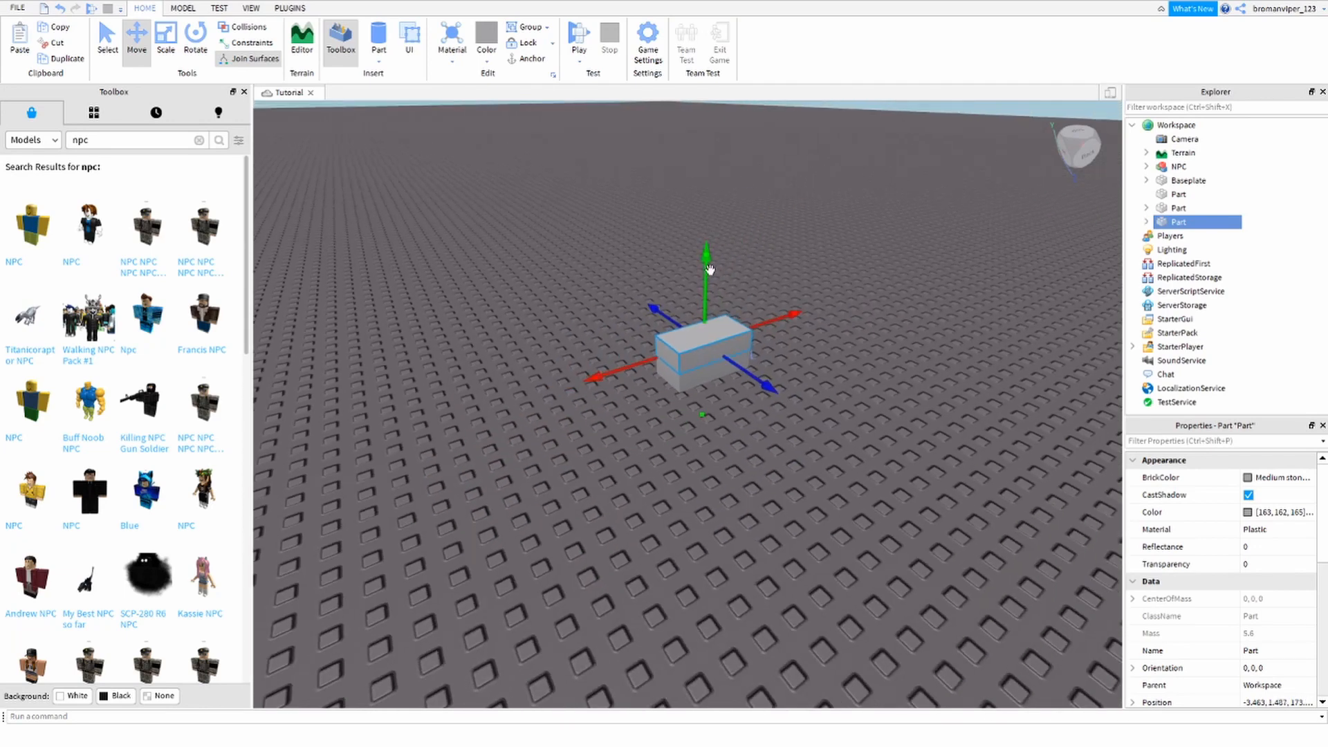
pyautogui.hotkey('ctrl', 'd')
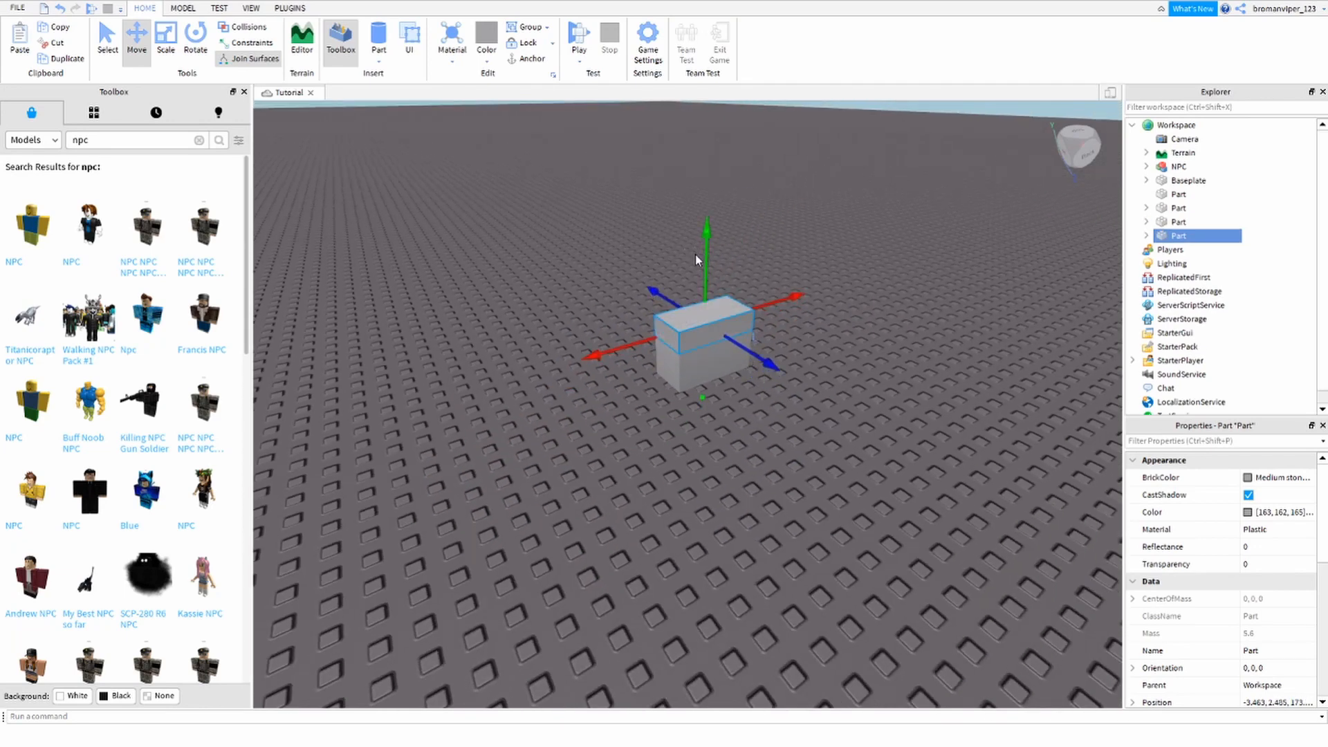
# Step: Duplicate the top block two more times, placing each copy on top, to make a stack of five blocks
pyautogui.scroll(-2, 695, 249)
pyautogui.hotkey('ctrl', 'd')
pyautogui.click(714, 323)
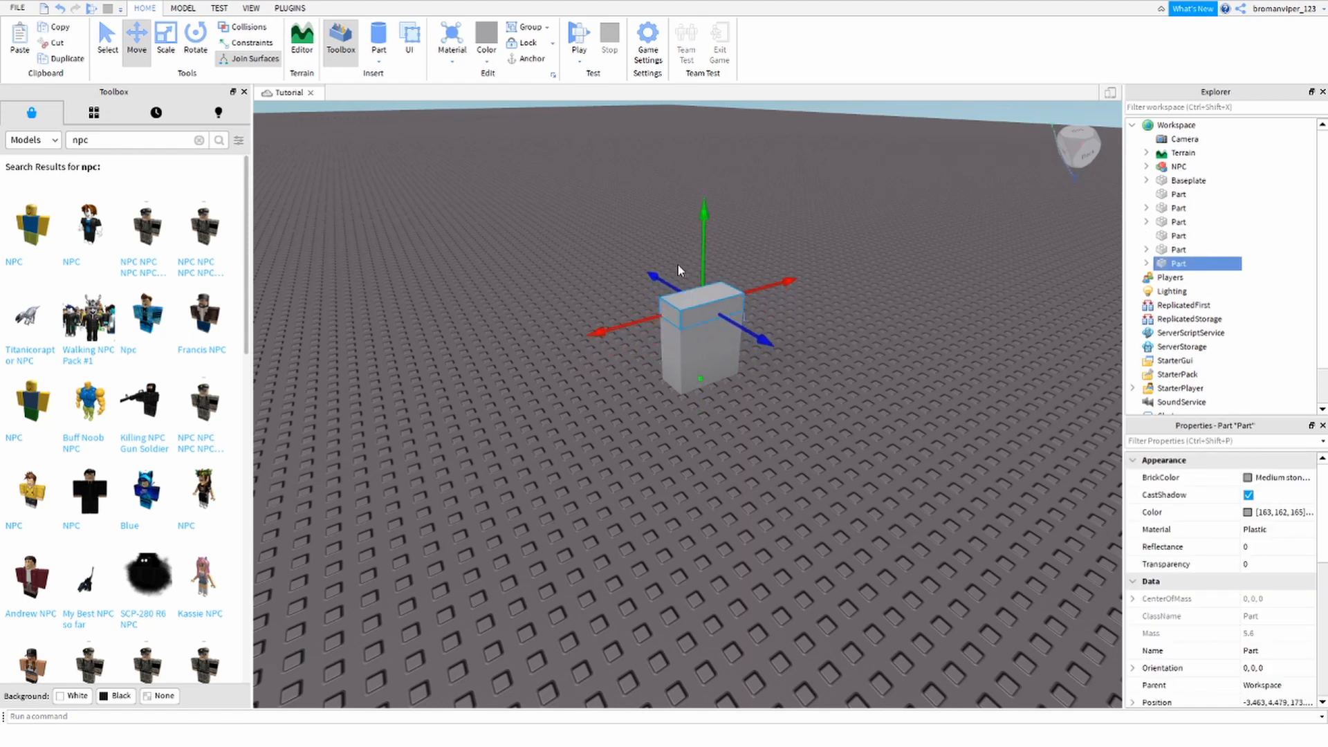
# Step: Start a play test of the place and run the avatar towards the block stack
pyautogui.moveTo(429, 237); pyautogui.dragTo(423, 290, button='right')
pyautogui.press('s')
pyautogui.press('a')
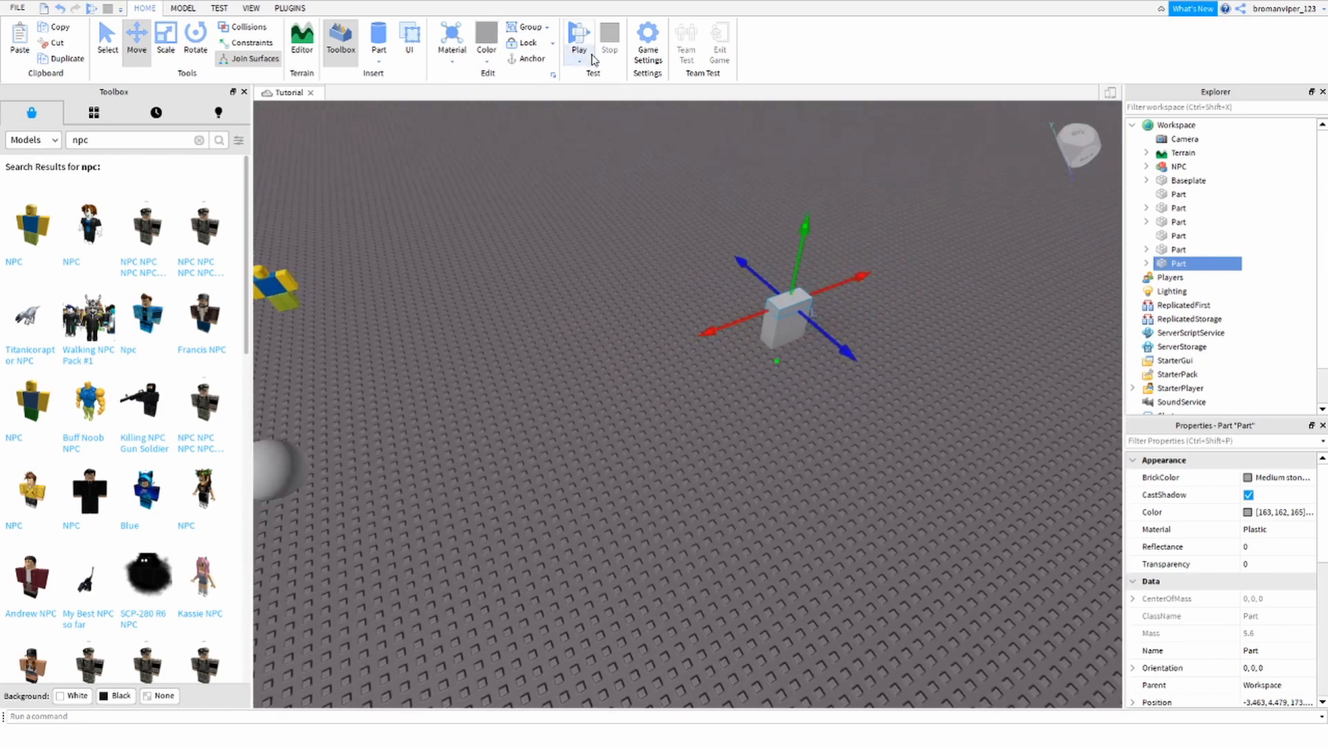
pyautogui.press('a')
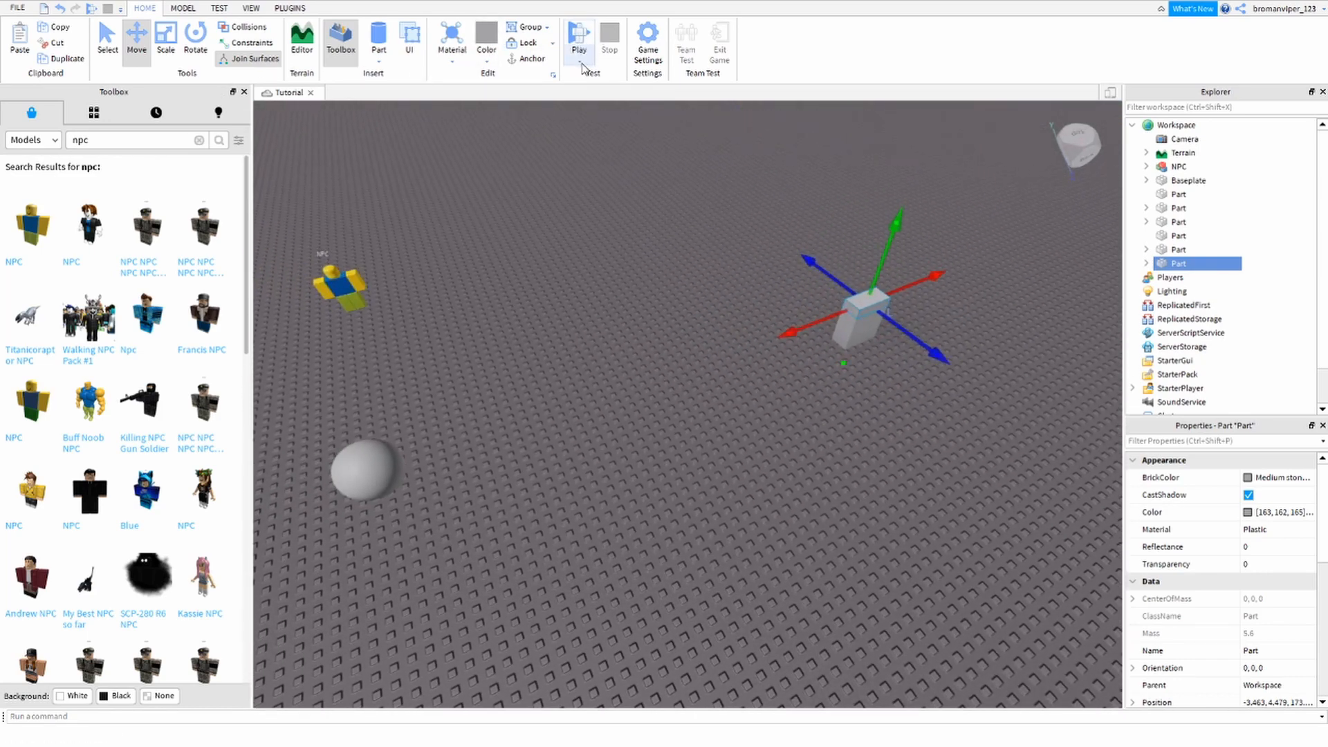
pyautogui.click(595, 92)
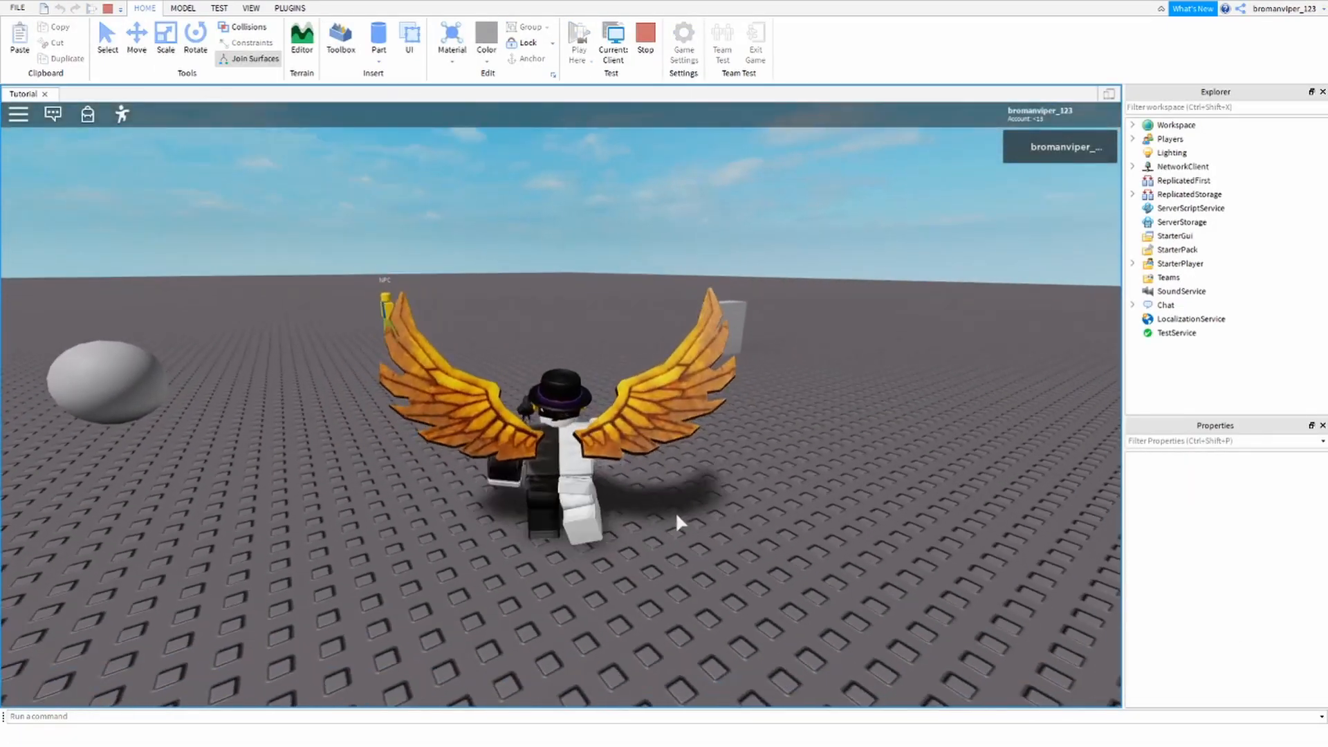
pyautogui.press('w')
pyautogui.scroll(-3, 677, 515)
pyautogui.moveTo(676, 515); pyautogui.dragTo(677, 516, button='right')
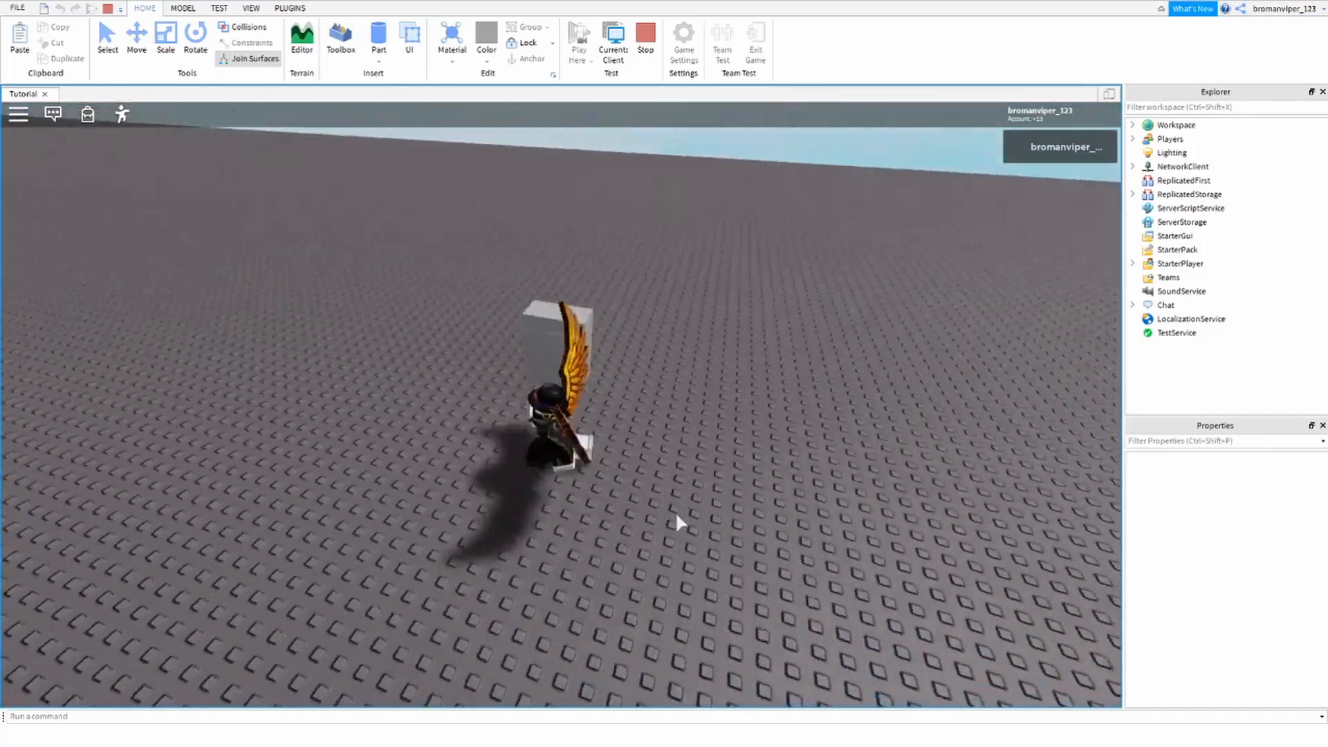
# Step: Run the avatar around the block stack and over to the sphere
pyautogui.press('s')
pyautogui.press('w')
pyautogui.press('s')
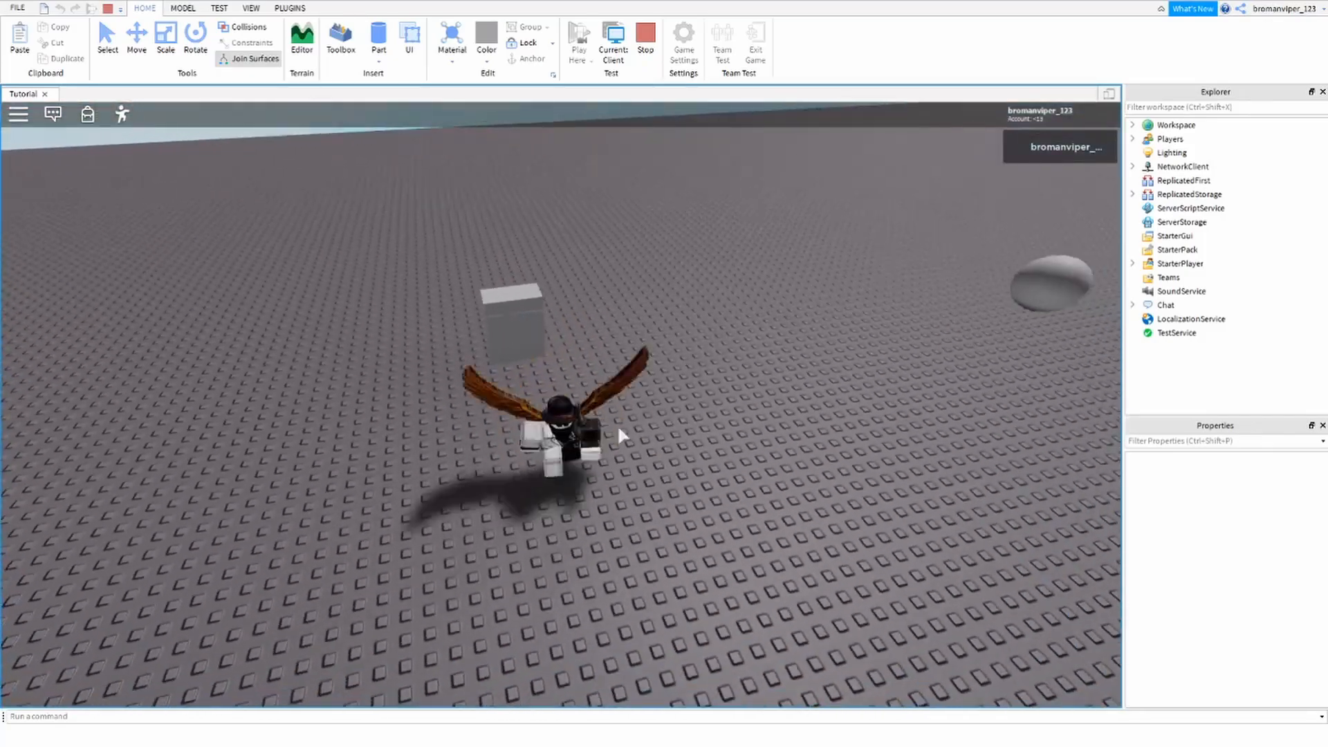
pyautogui.moveTo(619, 434); pyautogui.dragTo(619, 435, button='right')
pyautogui.press('w')
pyautogui.press('w')
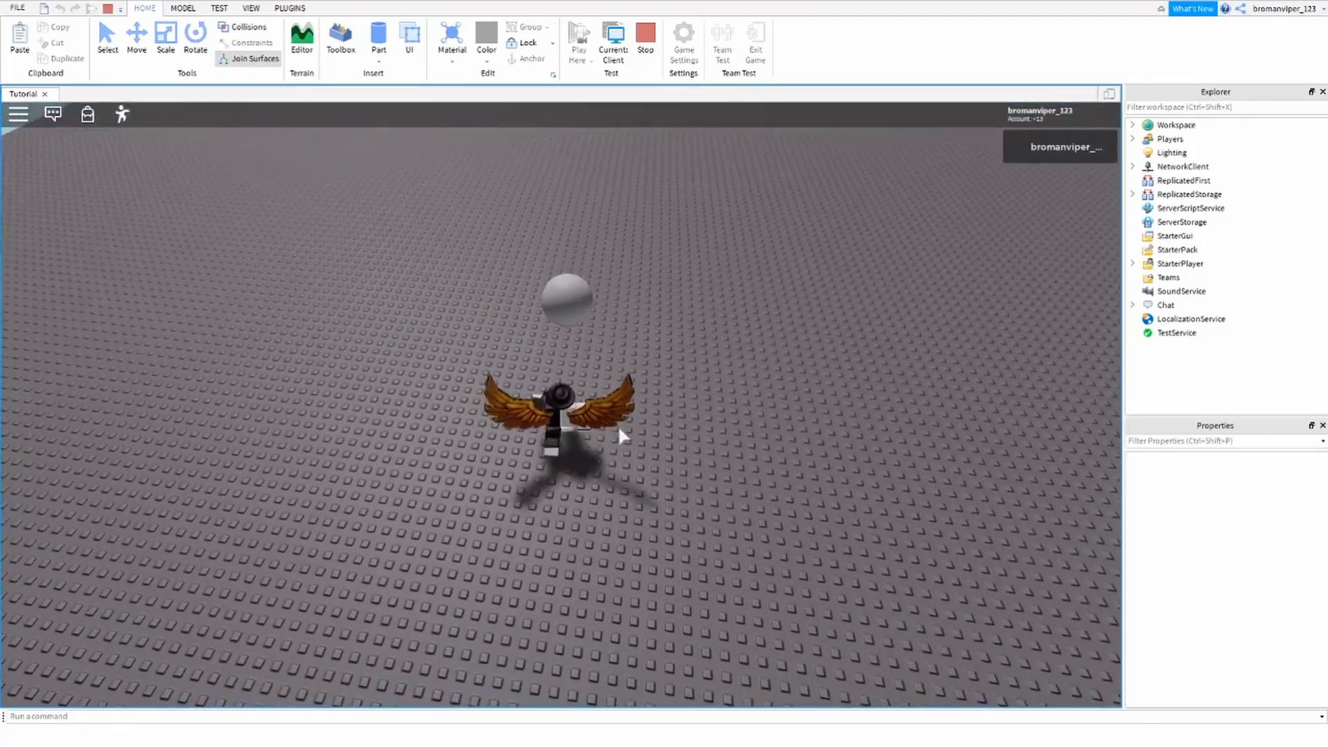
pyautogui.press('w')
pyautogui.moveTo(619, 434); pyautogui.dragTo(619, 435, button='right')
pyautogui.press('w')
# Step: Run and jump the avatar against the sphere to test how it reacts to being pushed
pyautogui.moveTo(559, 380); pyautogui.dragTo(559, 388, button='right')
pyautogui.press('w')
pyautogui.press('space')
pyautogui.press('space')
pyautogui.press('w')
pyautogui.press('space')
pyautogui.press('space')
pyautogui.press('w')
pyautogui.press('space')
pyautogui.press('a')
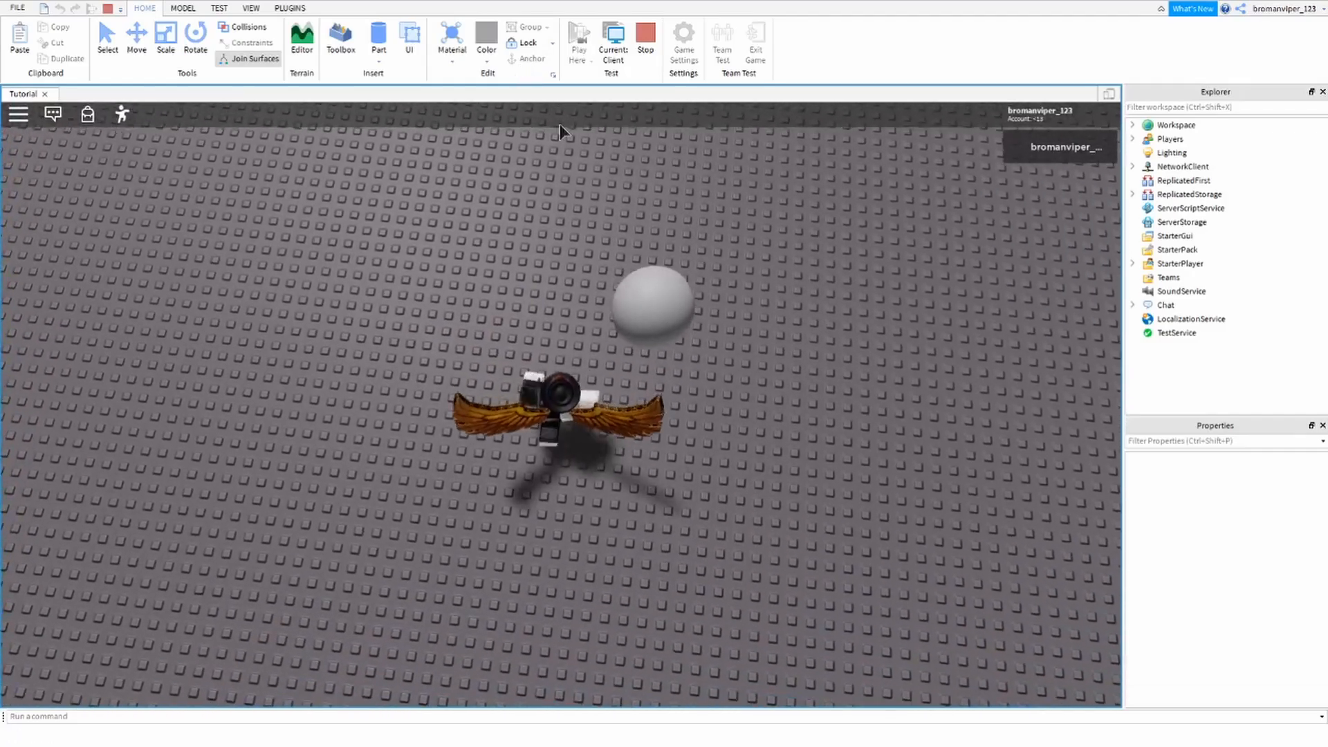
pyautogui.press('w')
# Step: Run the avatar back from the sphere to the block stack
pyautogui.moveTo(628, 235); pyautogui.dragTo(625, 235, button='right')
pyautogui.scroll(-3, 628, 235)
pyautogui.press('s')
pyautogui.press('w')
pyautogui.scroll(3, 628, 234)
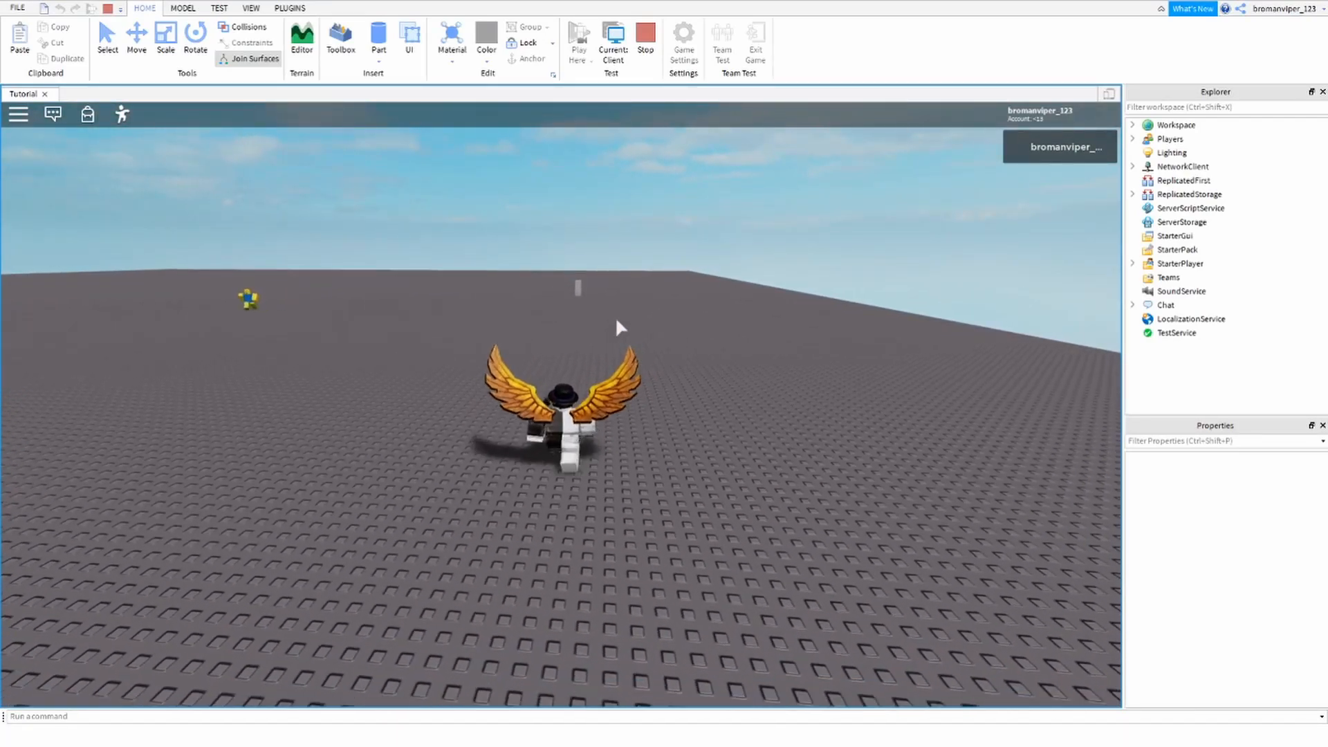
pyautogui.scroll(2, 581, 322)
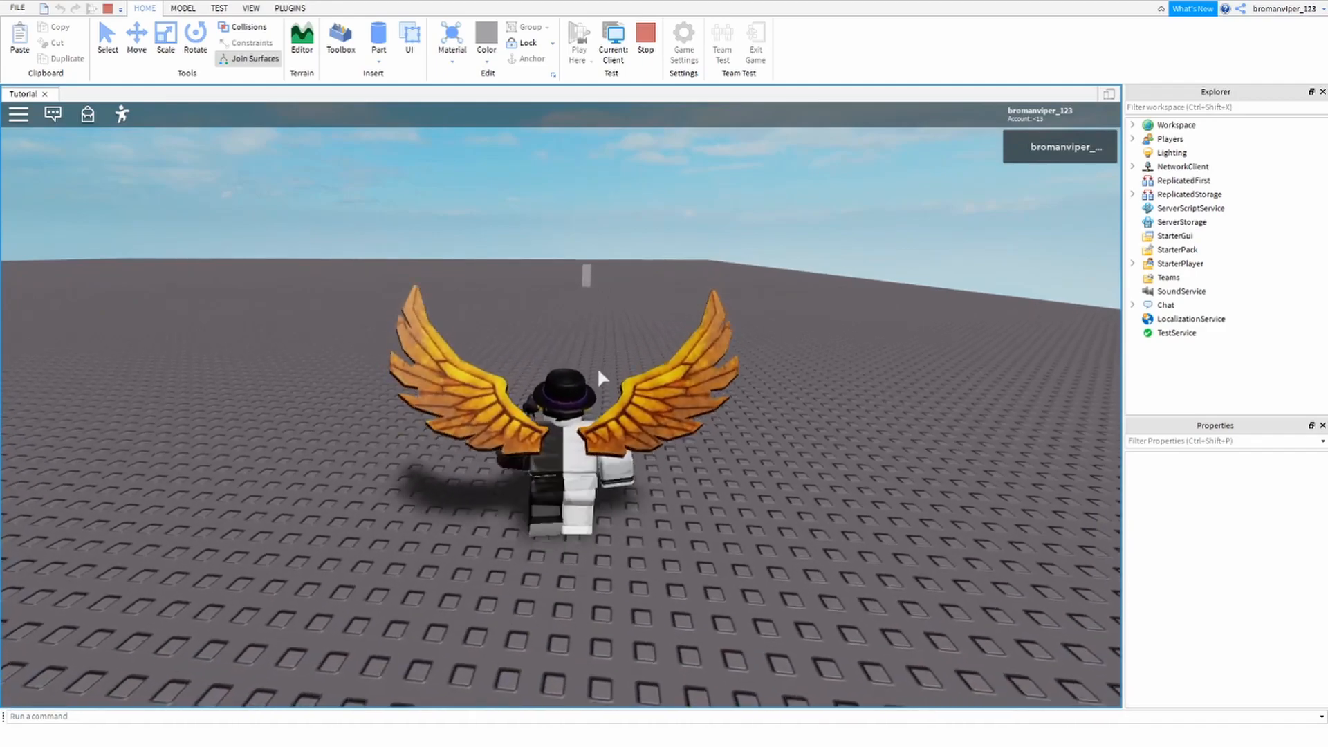
pyautogui.moveTo(576, 328); pyautogui.dragTo(579, 332, button='right')
pyautogui.scroll(2, 576, 328)
pyautogui.scroll(-3, 577, 328)
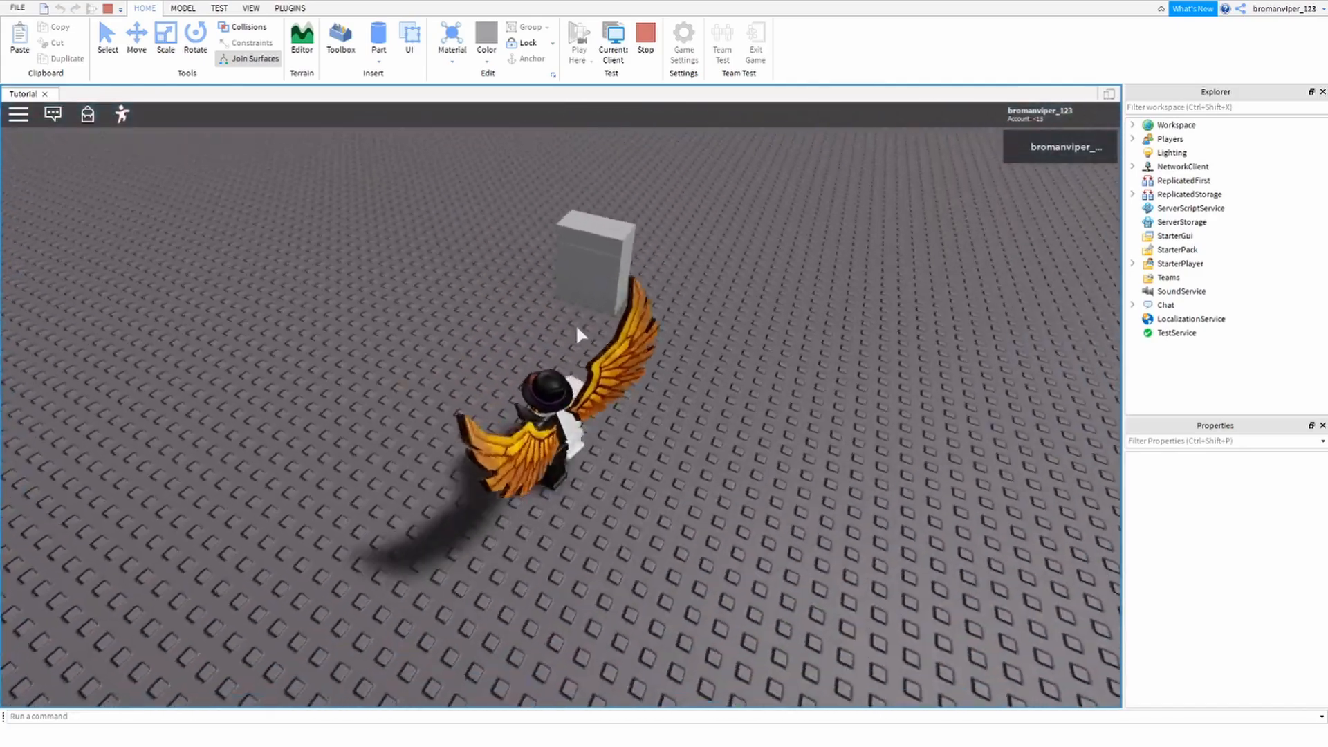
# Step: Jump the avatar onto the block stack to test whether the blocks hold together
pyautogui.press('space')
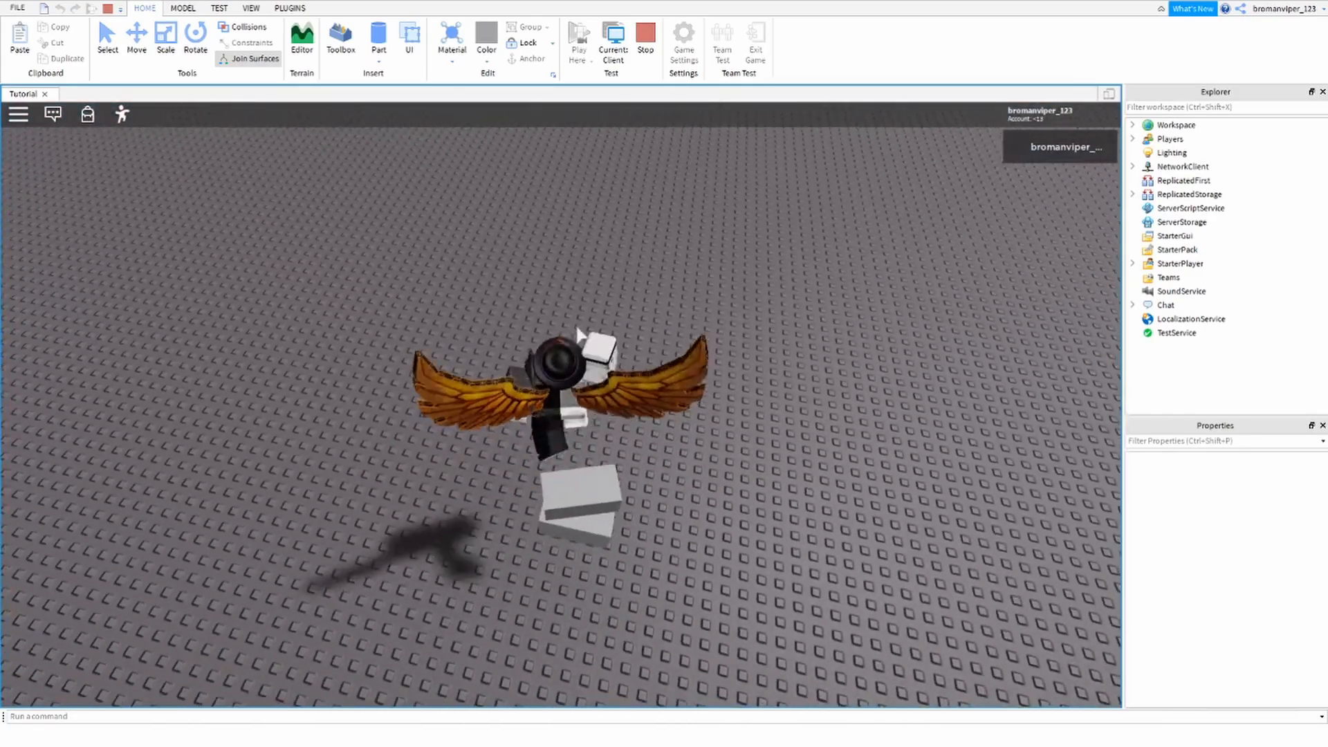
pyautogui.press('s')
pyautogui.press('w')
pyautogui.press('a')
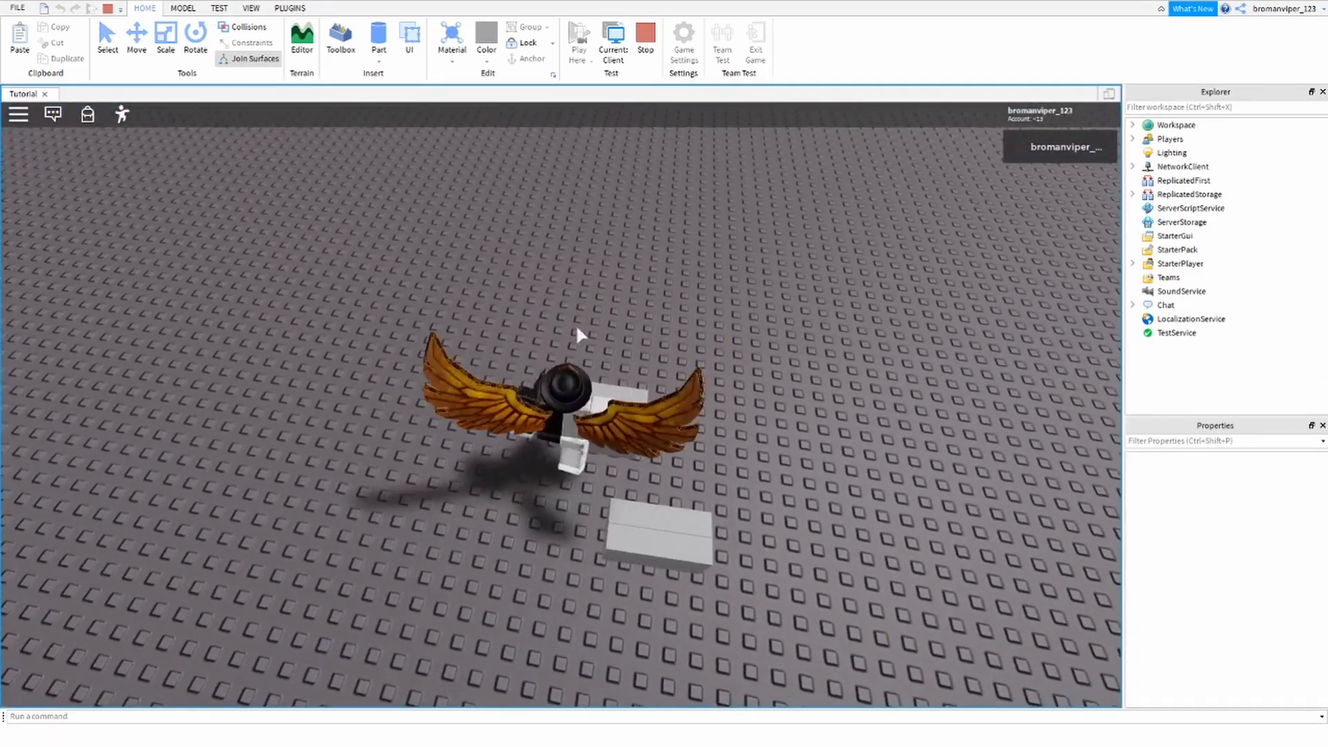
pyautogui.press('d')
pyautogui.moveTo(577, 329); pyautogui.dragTo(577, 329, button='right')
pyautogui.press('w')
pyautogui.press('space')
pyautogui.press('s')
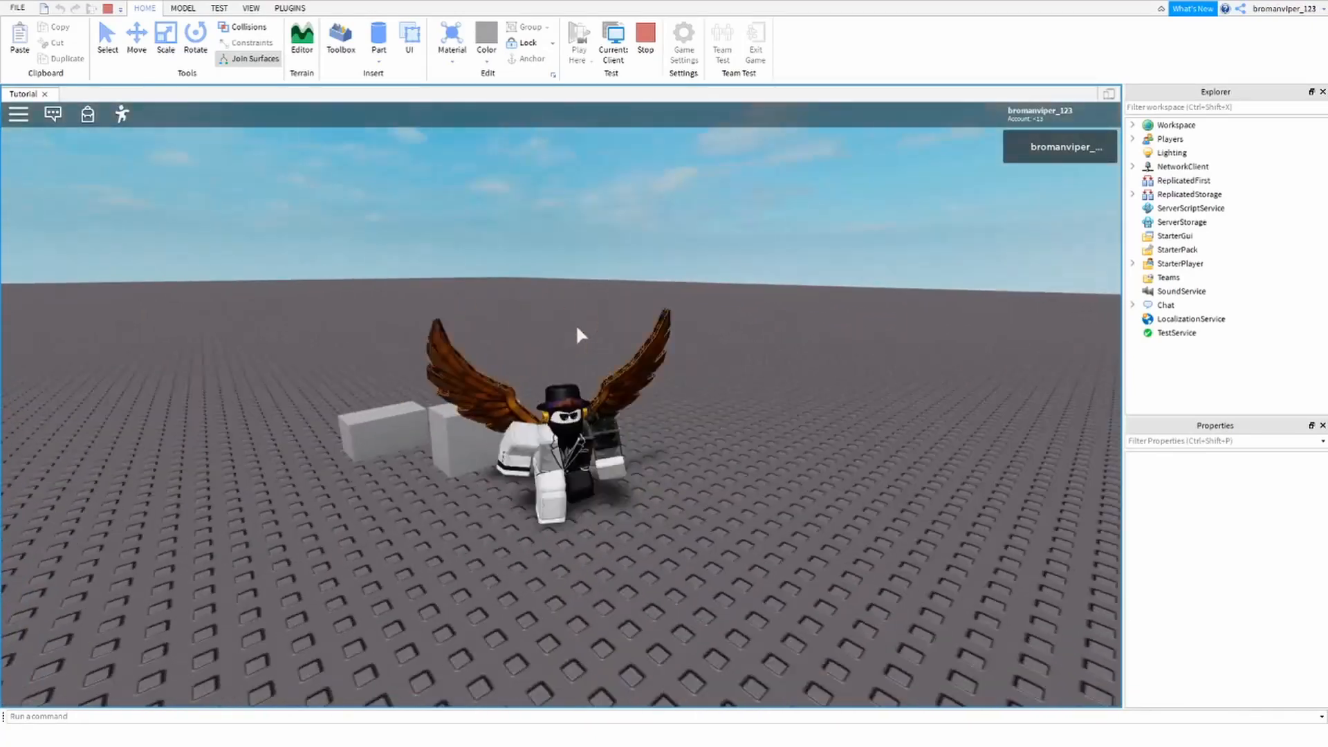
# Step: Jump the avatar over the scattered blocks and walk around them to inspect how they lie
pyautogui.press('w')
pyautogui.press('space')
pyautogui.press('a')
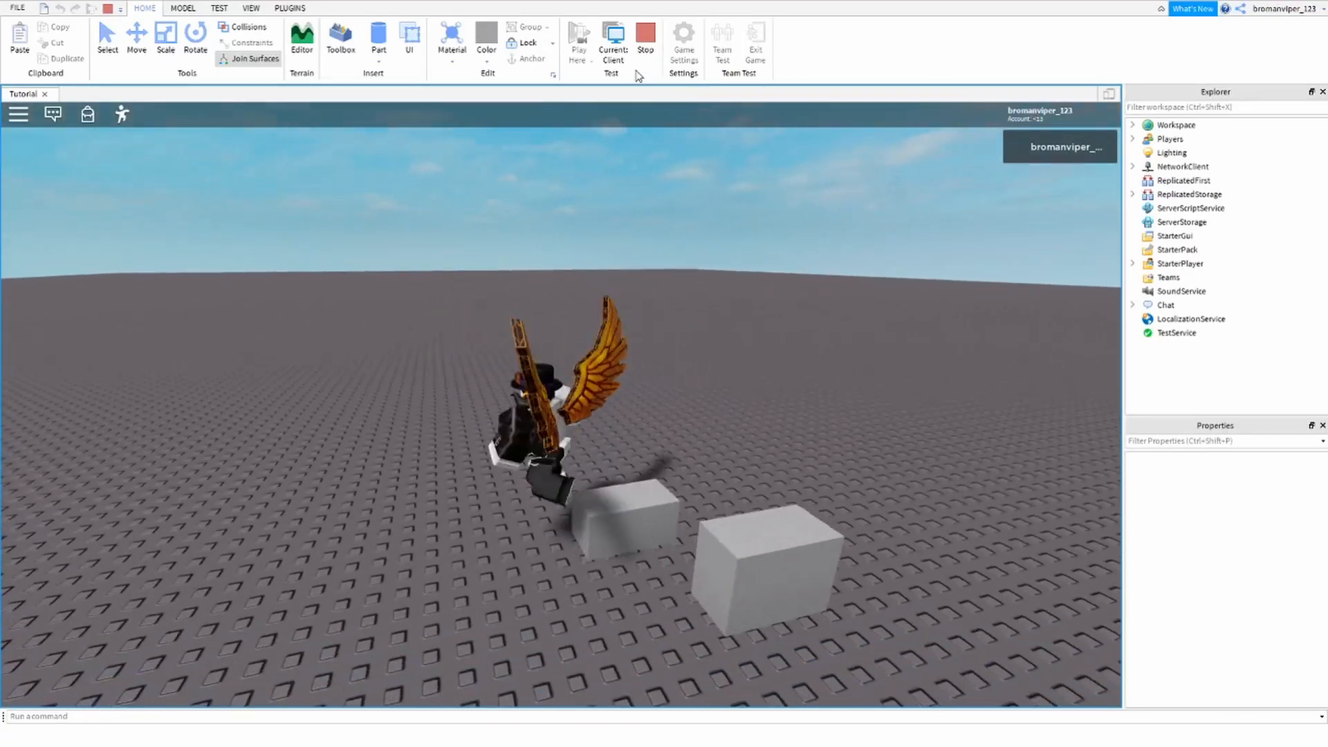
pyautogui.press('s')
pyautogui.press('d')
pyautogui.press('a')
pyautogui.press('d')
pyautogui.press('d')
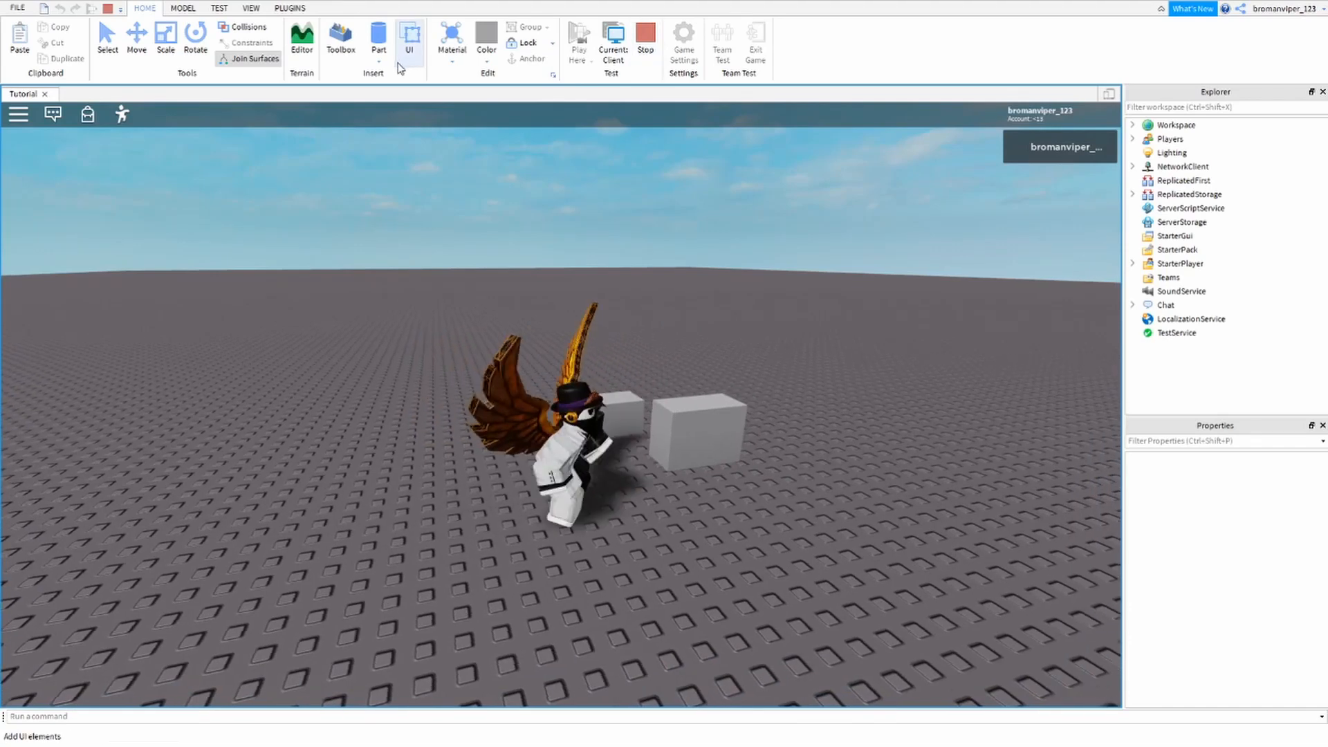
pyautogui.press('s')
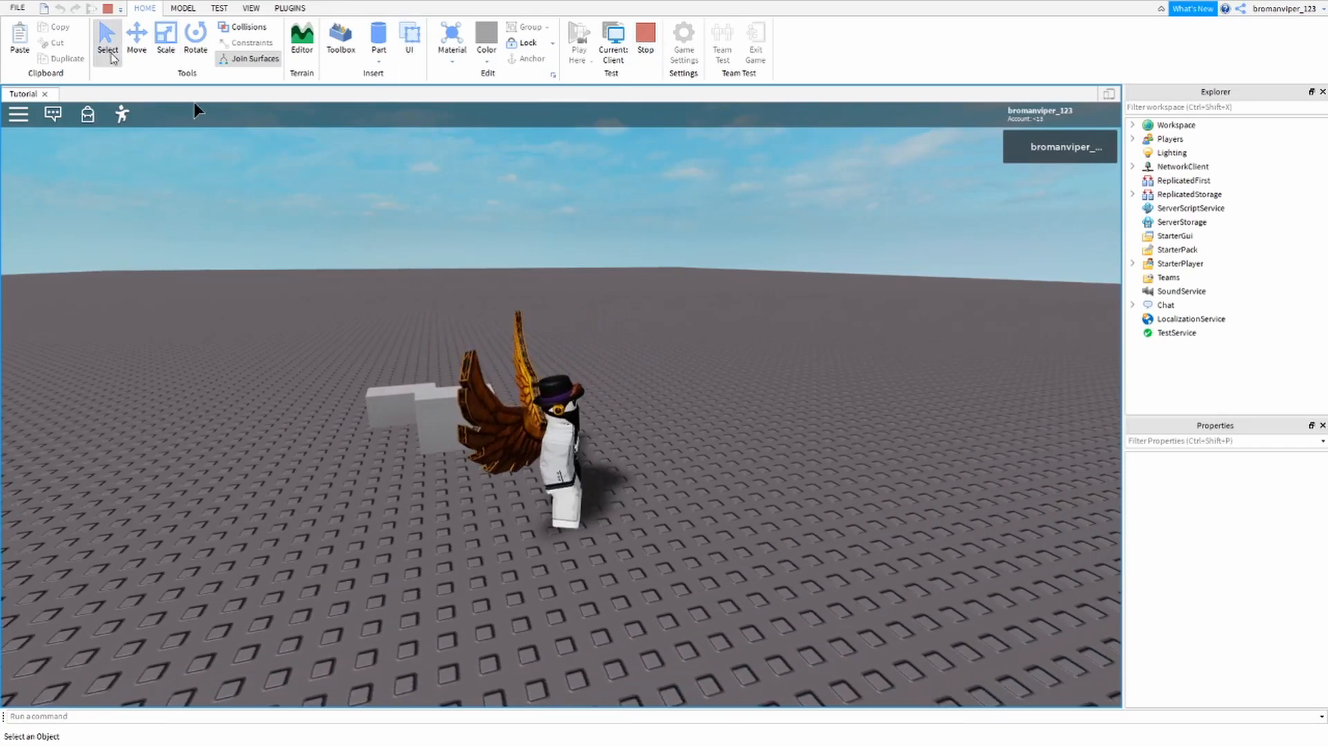
# Step: Pull the low-lying blocks apart across the baseplate with the Select tool while the play test runs
pyautogui.click(437, 428)
pyautogui.press('a')
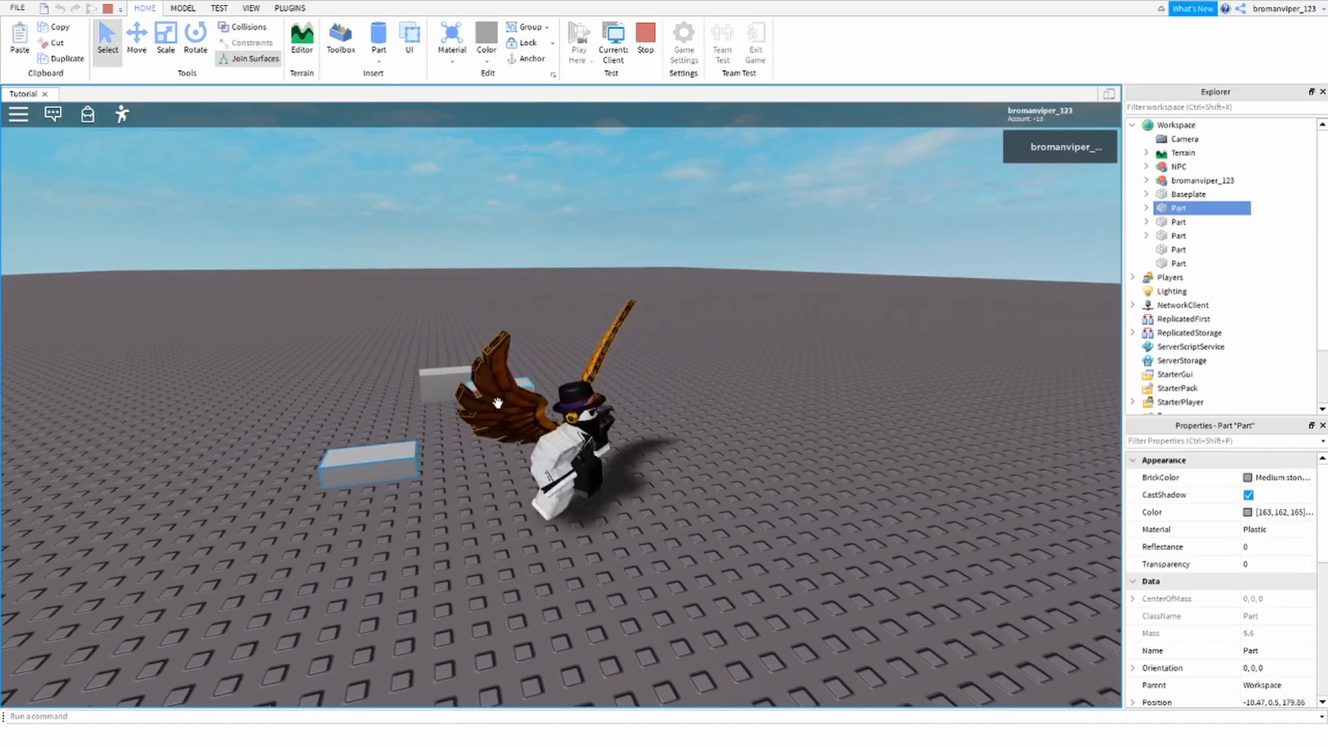
pyautogui.click(488, 404)
pyautogui.moveTo(625, 457); pyautogui.dragTo(625, 457, button='right')
pyautogui.press('space')
pyautogui.press('s')
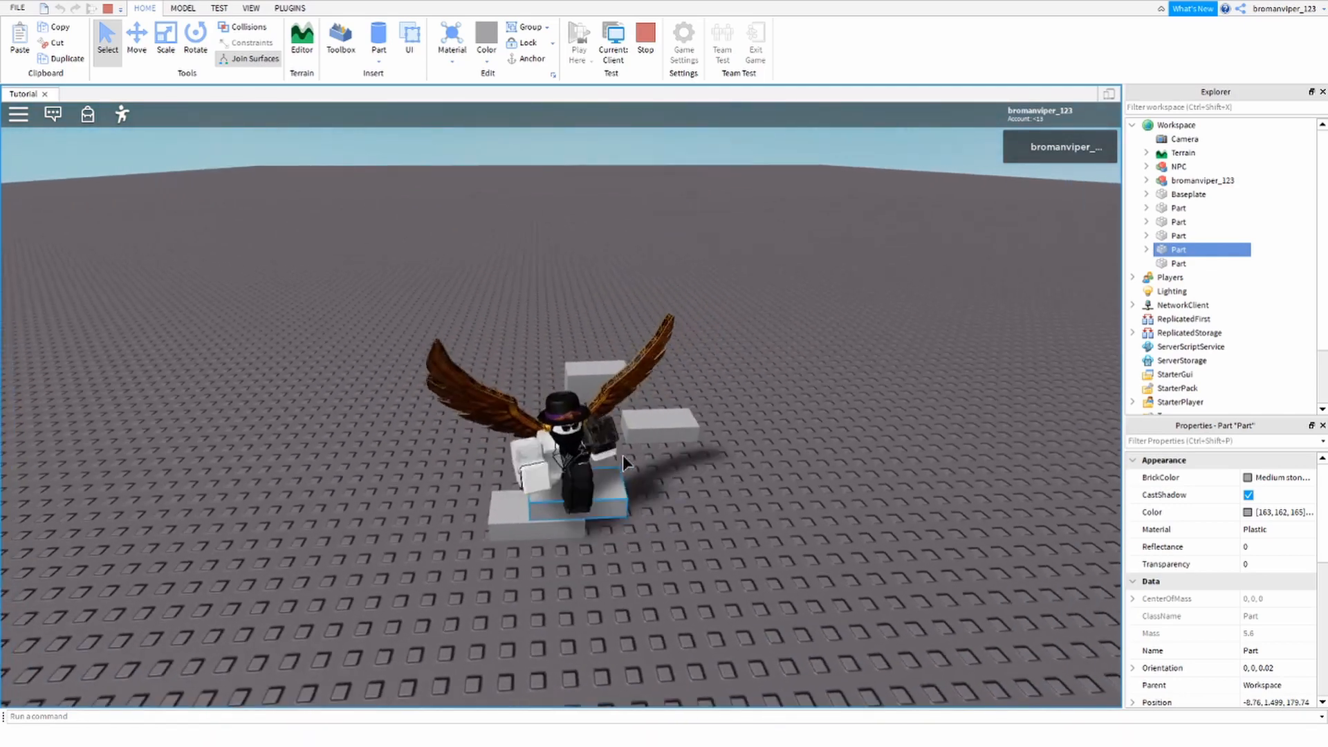
pyautogui.press('d')
pyautogui.press('a')
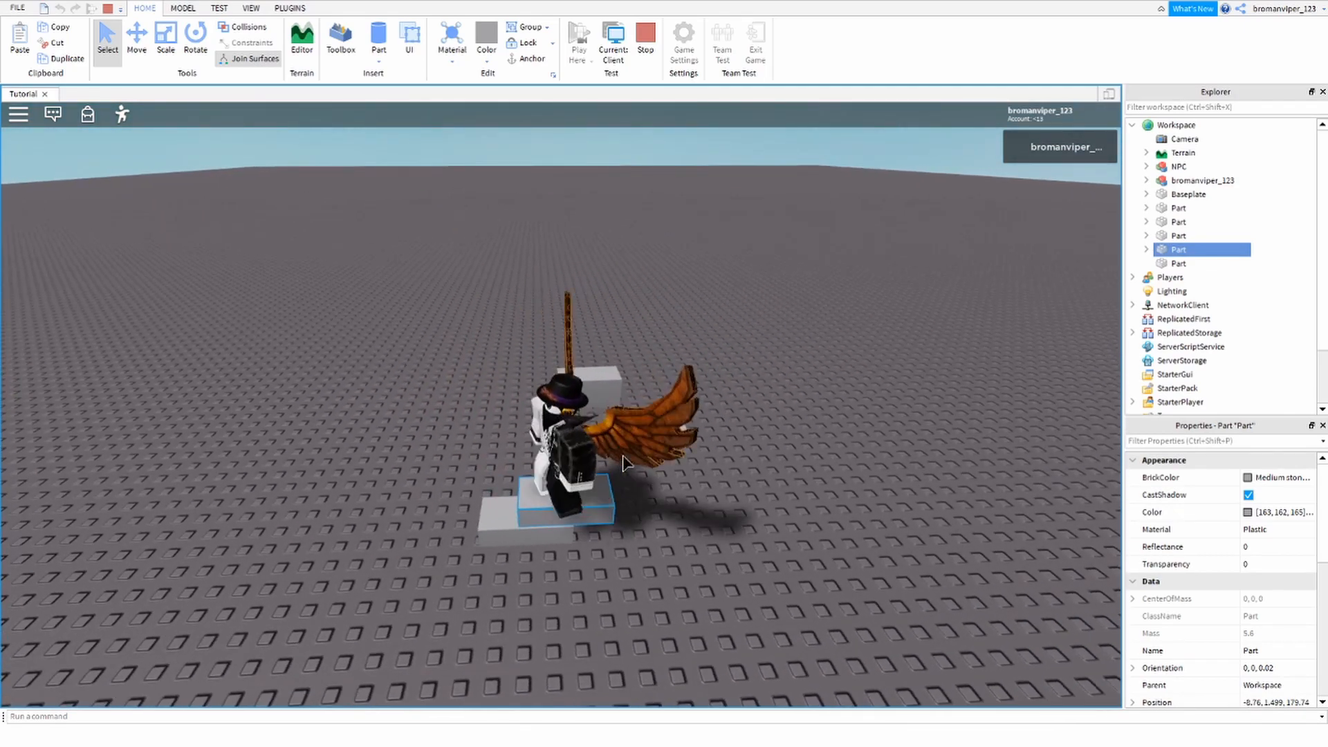
pyautogui.moveTo(765, 512); pyautogui.dragTo(765, 513)
pyautogui.press('d')
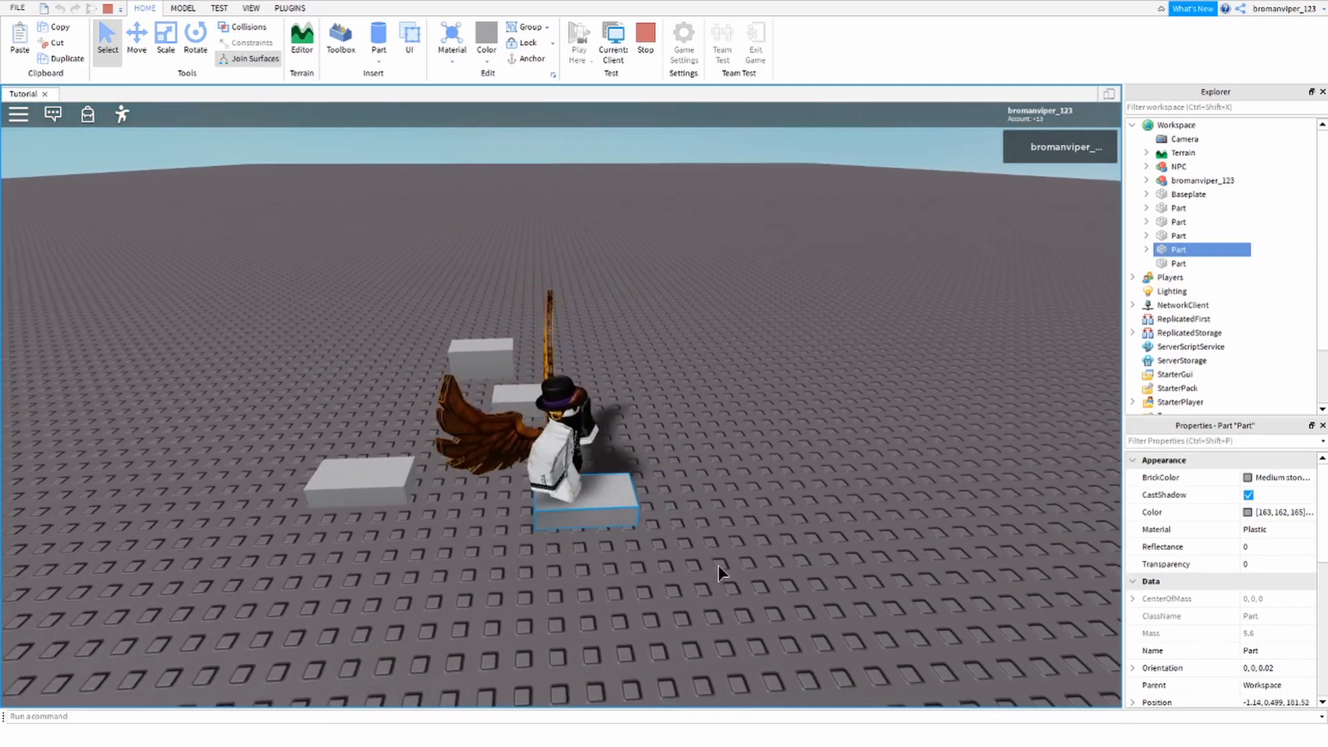
# Step: Separate the two upright blocks from each other with the Select tool
pyautogui.press('s')
pyautogui.press('w')
pyautogui.press('s')
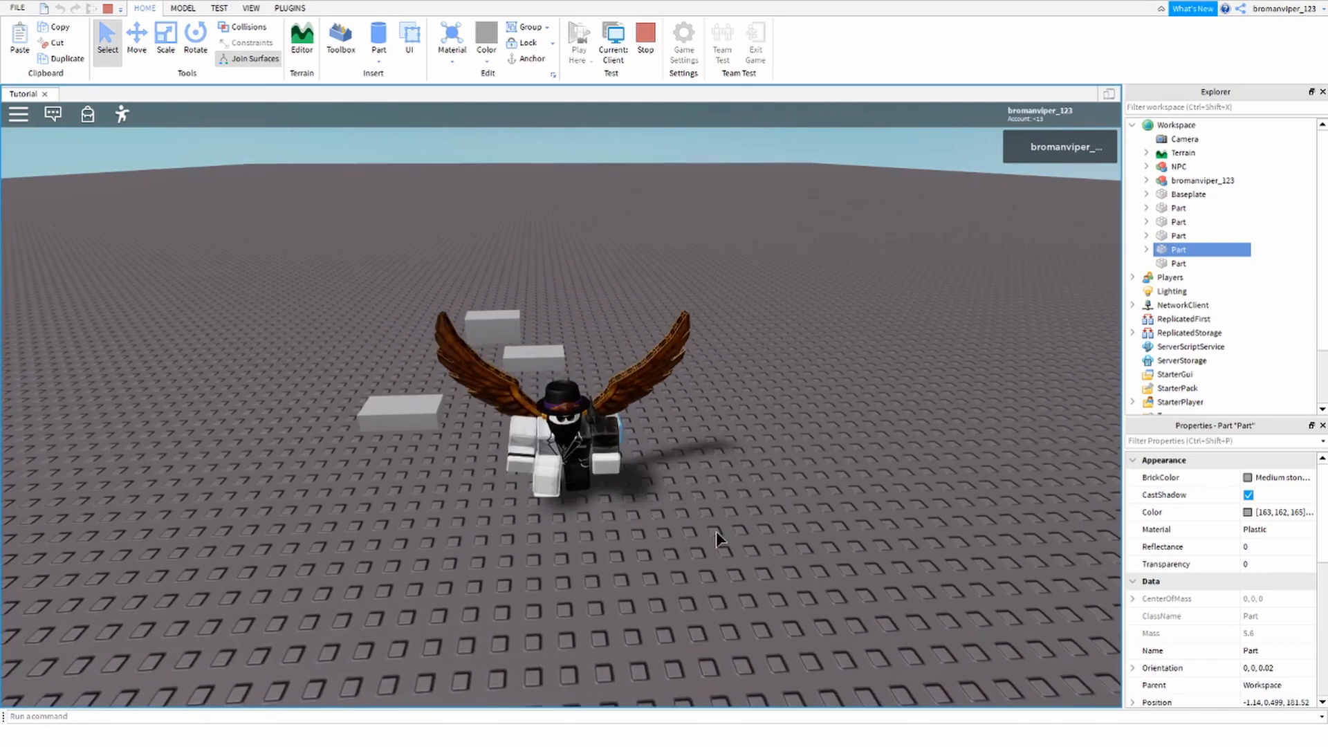
pyautogui.press('a')
pyautogui.click(715, 508)
pyautogui.press('w')
pyautogui.click(728, 402)
pyautogui.press('d')
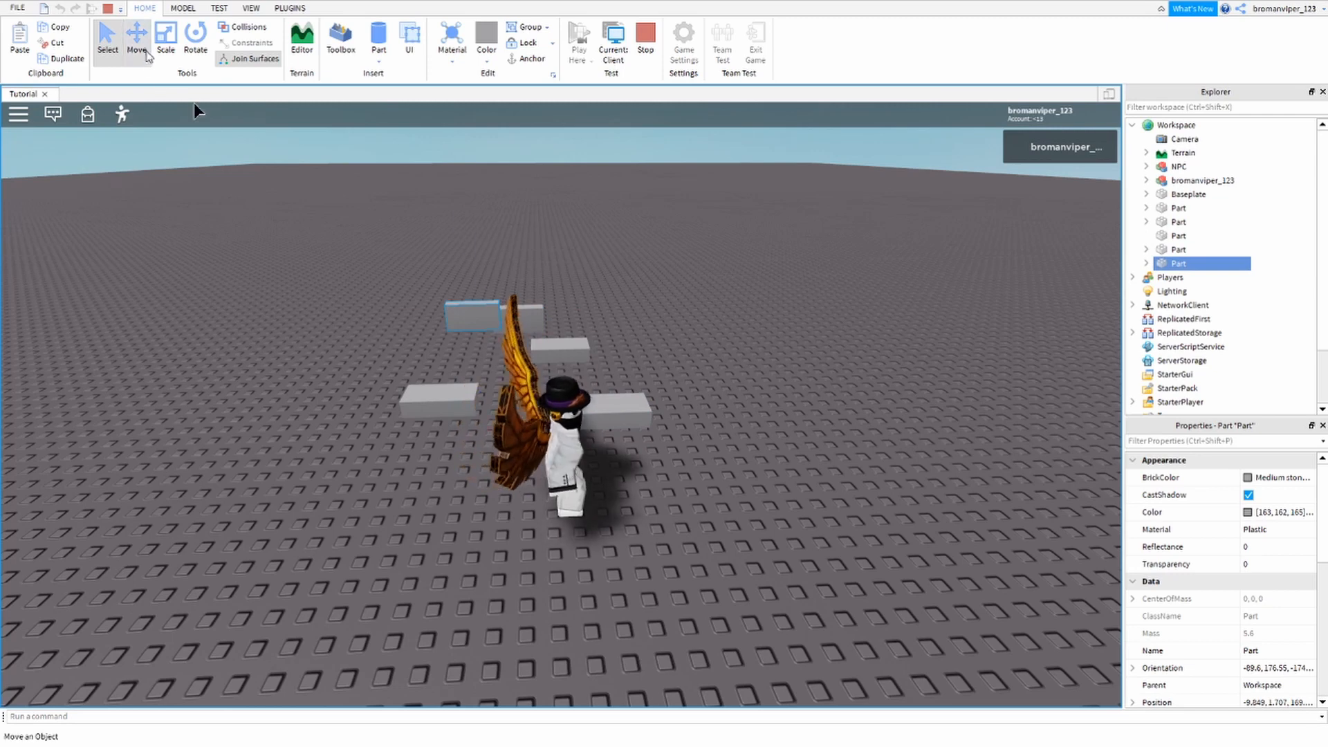
# Step: Lift the detached upright block high above the baseplate with the Move tool and anchor it in mid-air
pyautogui.moveTo(466, 253); pyautogui.dragTo(443, 132)
pyautogui.press('s')
pyautogui.press('a')
pyautogui.press('w')
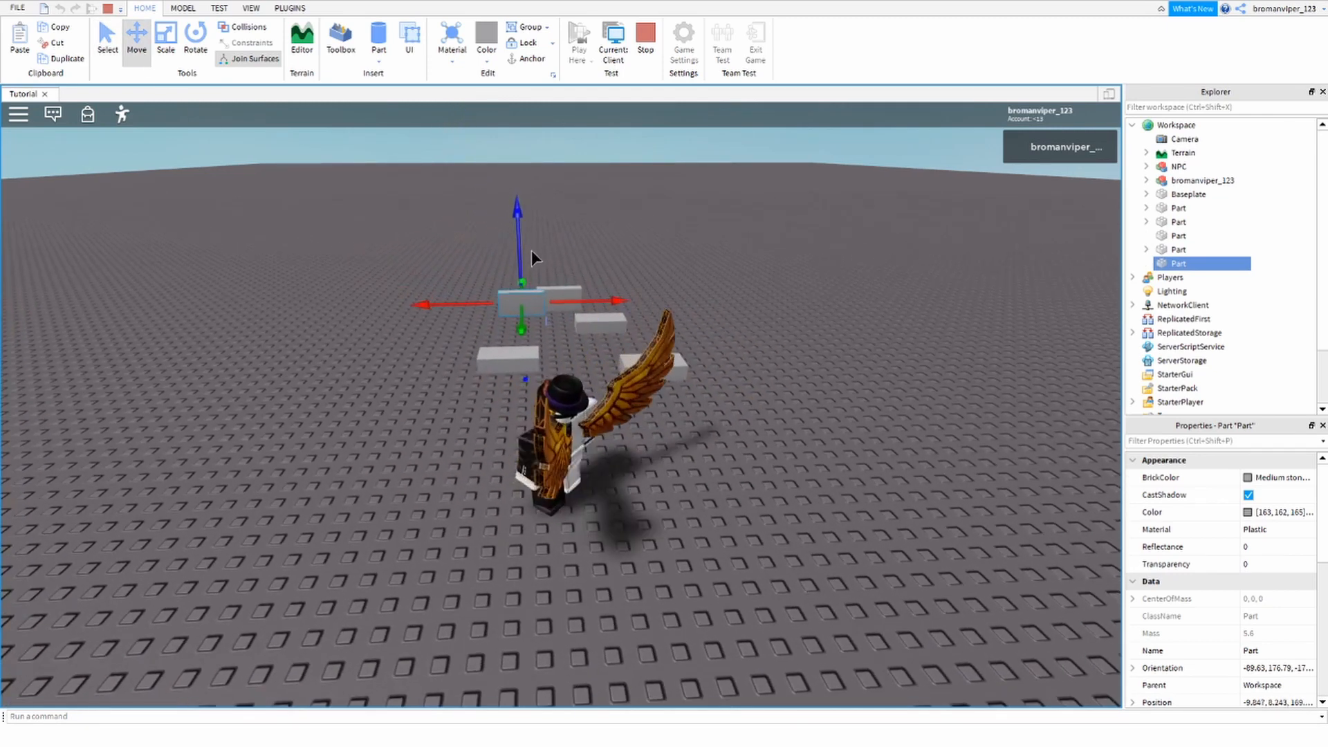
pyautogui.moveTo(542, 217); pyautogui.dragTo(542, 226)
pyautogui.press('a')
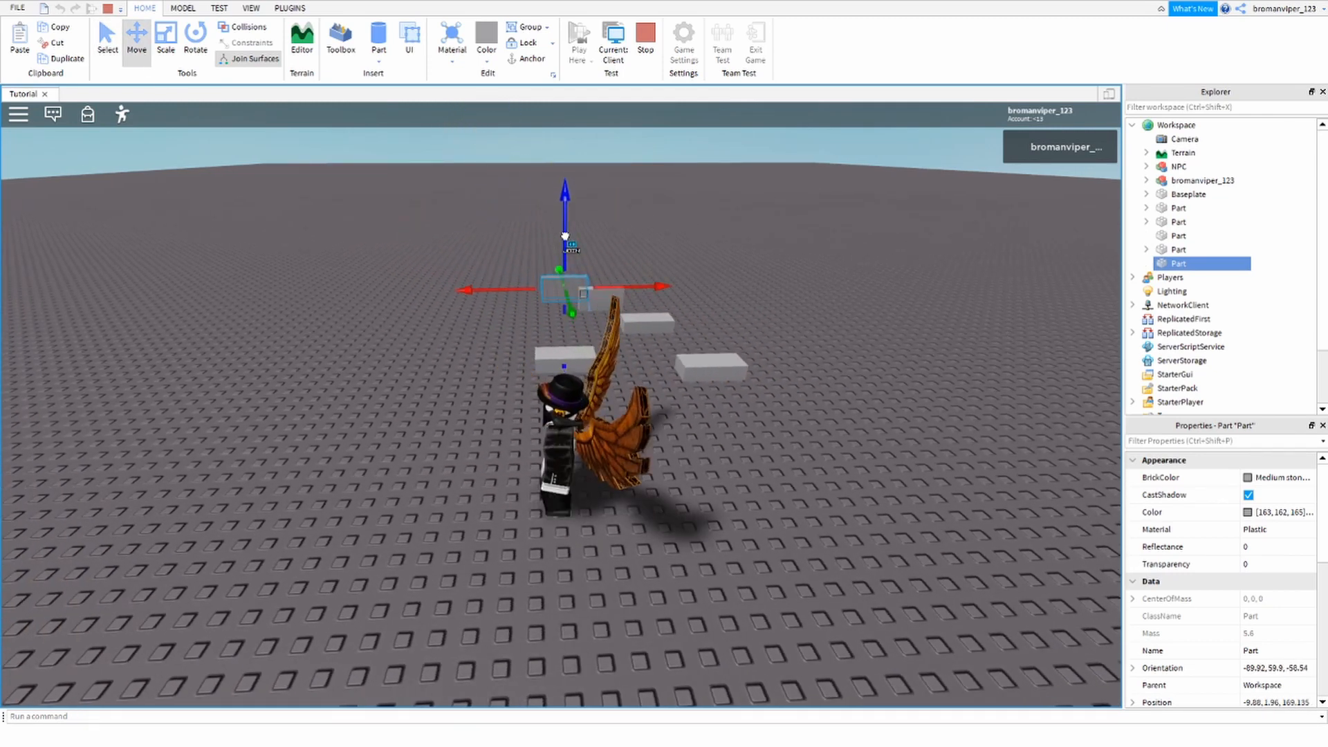
pyautogui.moveTo(577, 114); pyautogui.dragTo(648, 154)
pyautogui.press('w')
pyautogui.press('a')
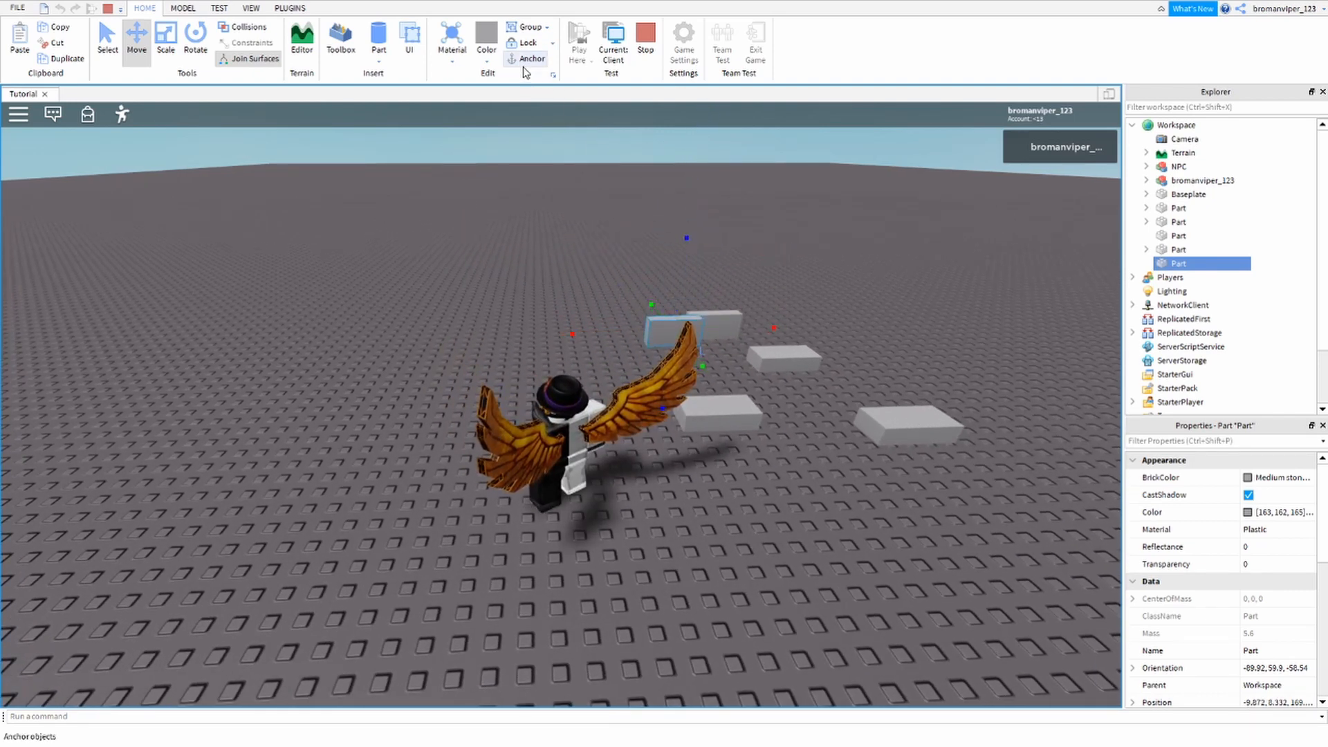
pyautogui.click(766, 182)
pyautogui.press('w')
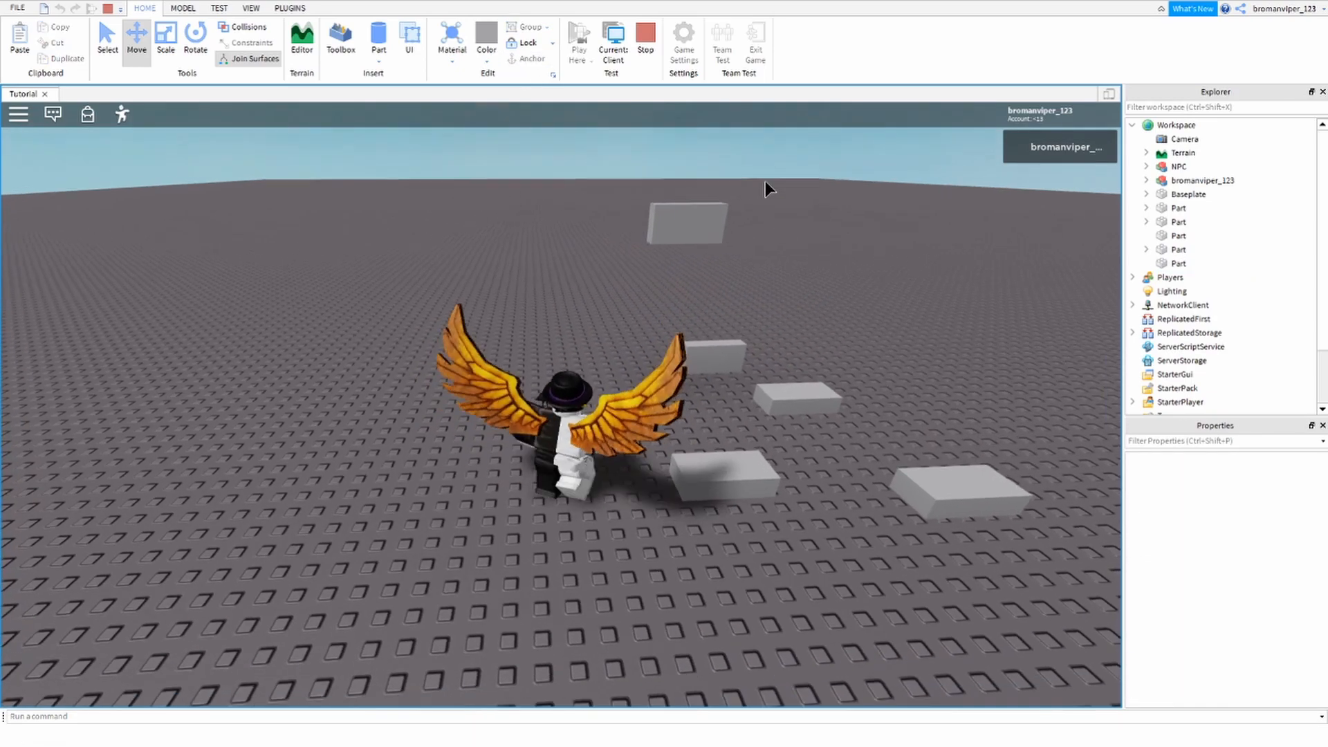
# Step: Jump the avatar around the floating block, stop the play test and bring the block stack back into focus
pyautogui.press('d')
pyautogui.press('space')
pyautogui.press('w')
pyautogui.moveTo(765, 180); pyautogui.dragTo(765, 180, button='right')
pyautogui.press('space')
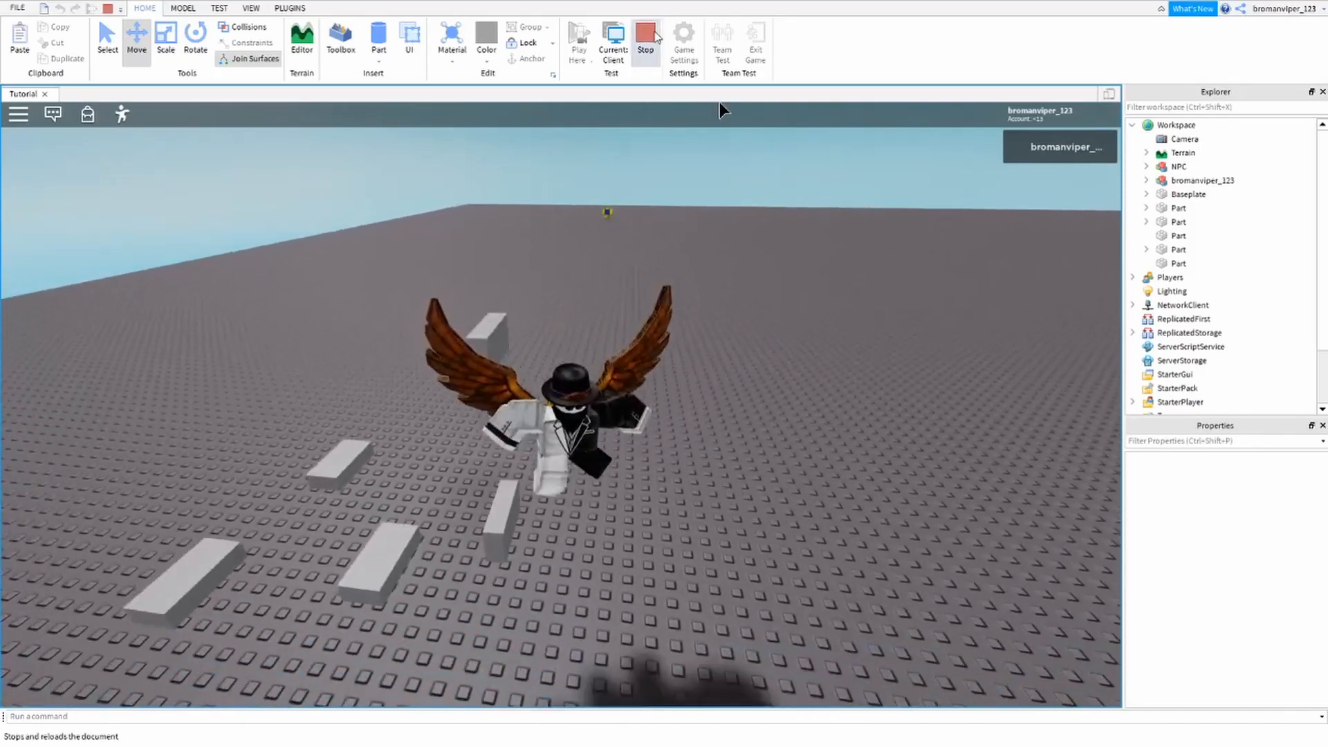
pyautogui.click(646, 36)
pyautogui.press('f')
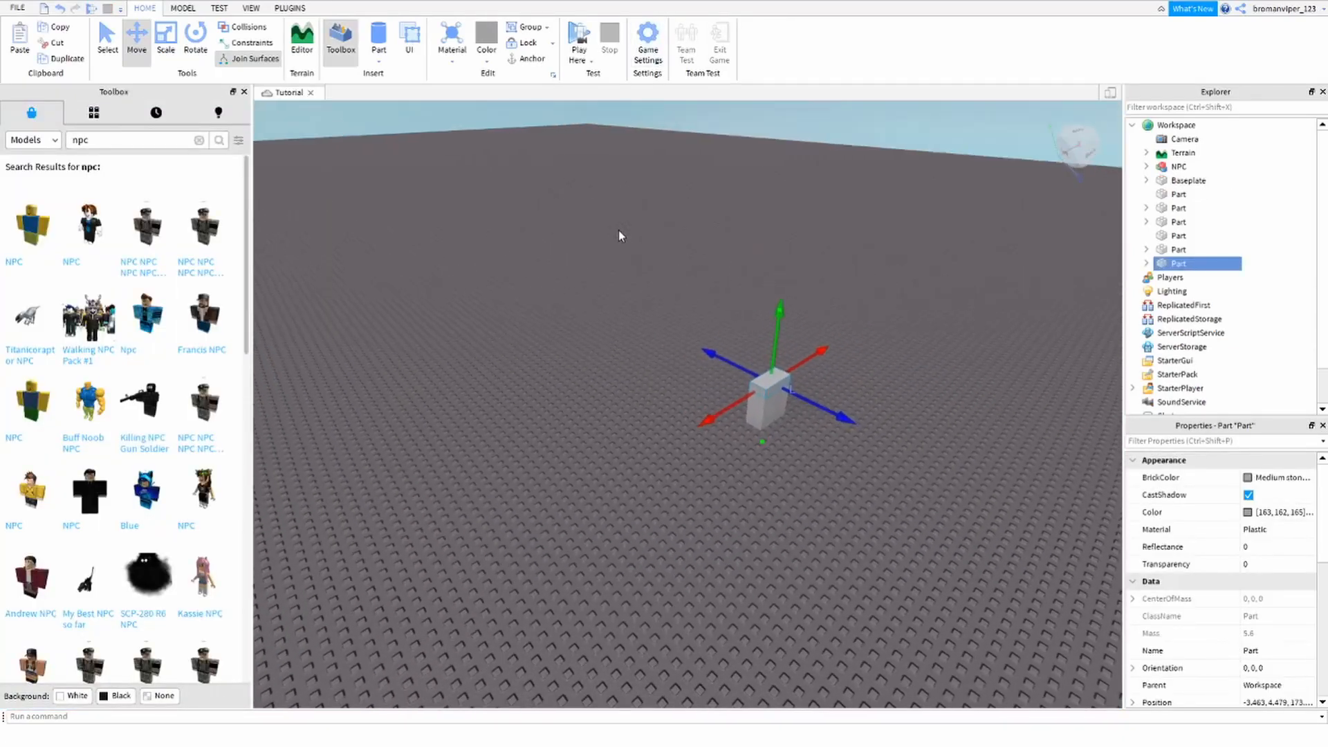
# Step: Select all five blocks of the stack and move them together towards the sphere's side
pyautogui.moveTo(505, 306); pyautogui.dragTo(852, 613)
pyautogui.moveTo(852, 613); pyautogui.dragTo(901, 436, button='right')
pyautogui.press('s')
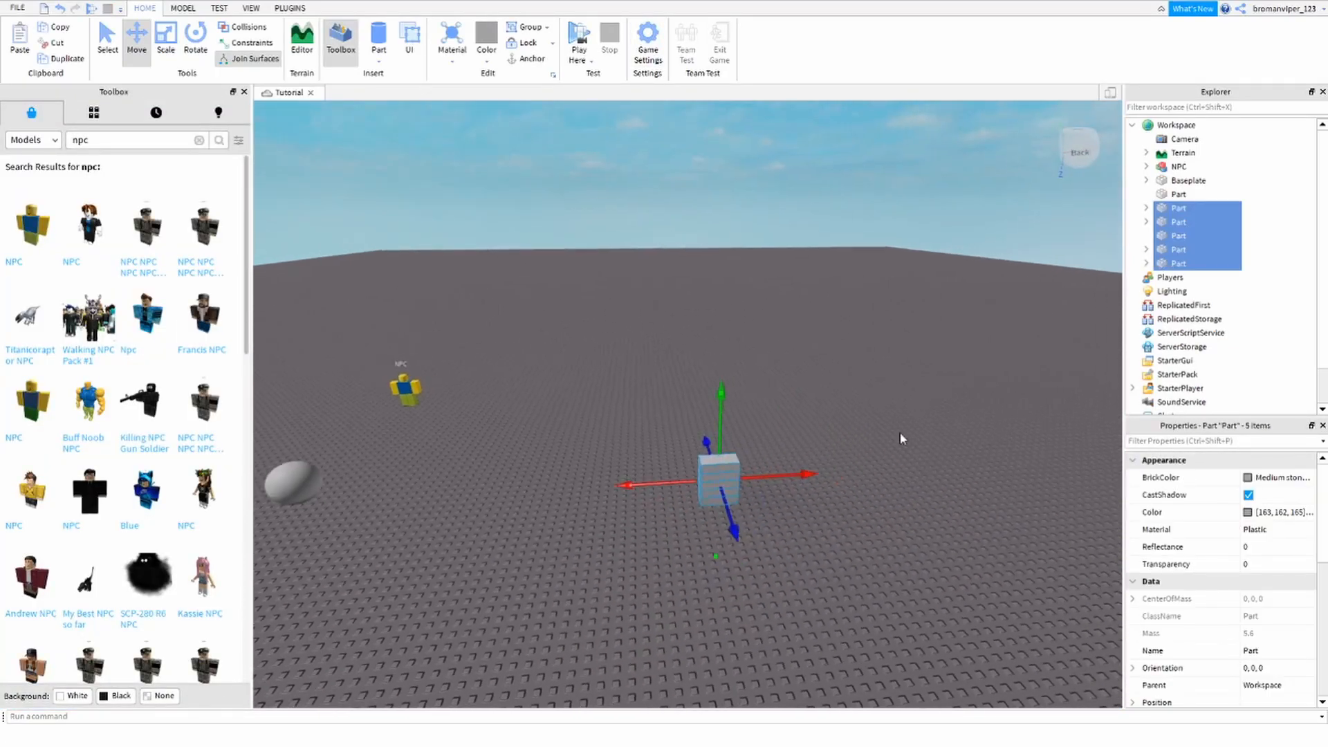
pyautogui.moveTo(795, 475); pyautogui.dragTo(582, 486)
pyautogui.press('a')
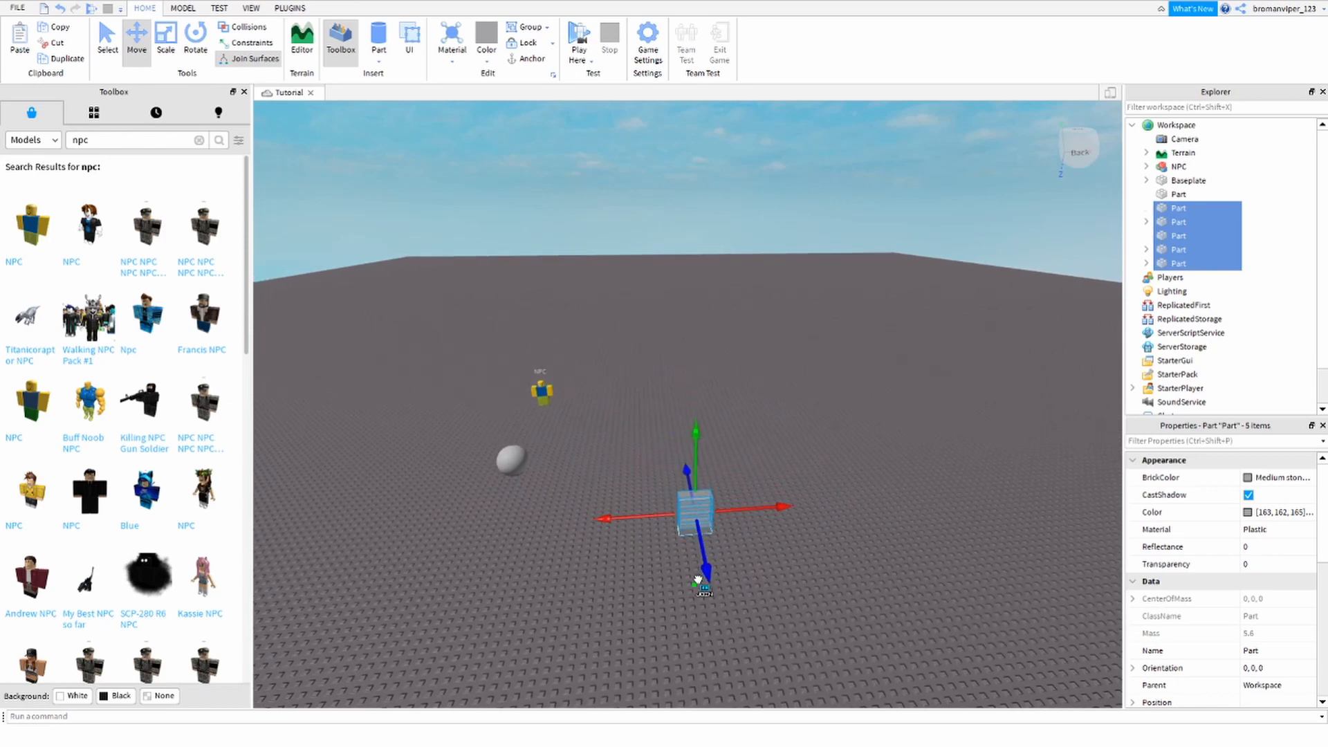
# Step: Duplicate the five-block stack twice, placing each copy flush beside the previous one to form a wall three stacks long
pyautogui.hotkey('ctrl', 'd')
pyautogui.moveTo(763, 514); pyautogui.dragTo(779, 527)
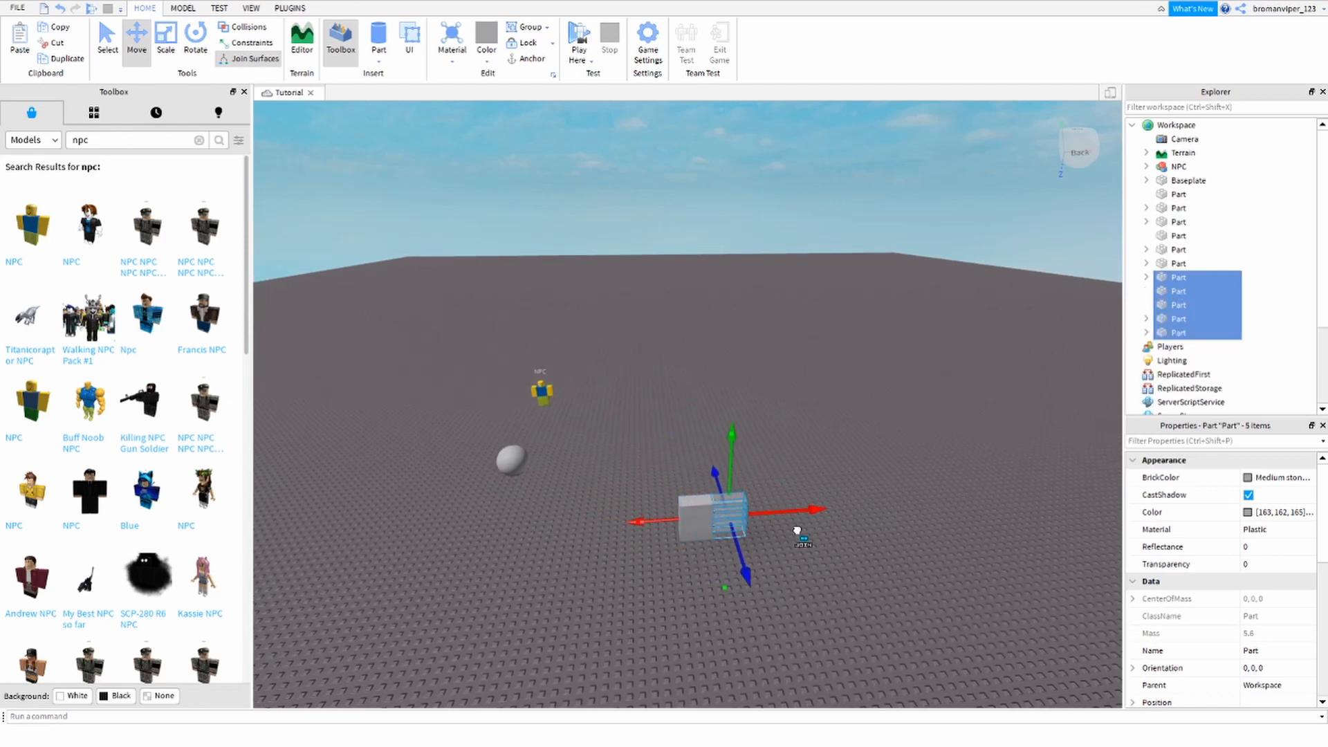
pyautogui.scroll(3, 797, 534)
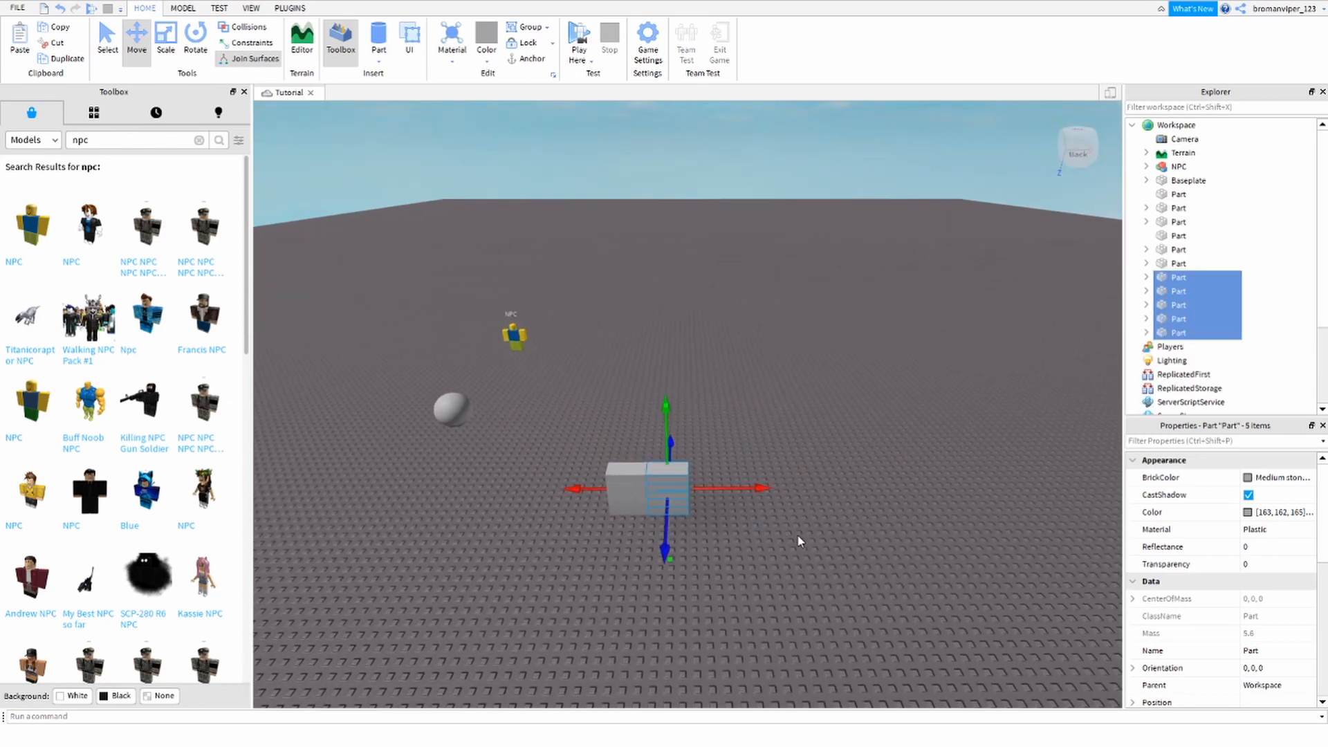
pyautogui.hotkey('ctrl', 'd')
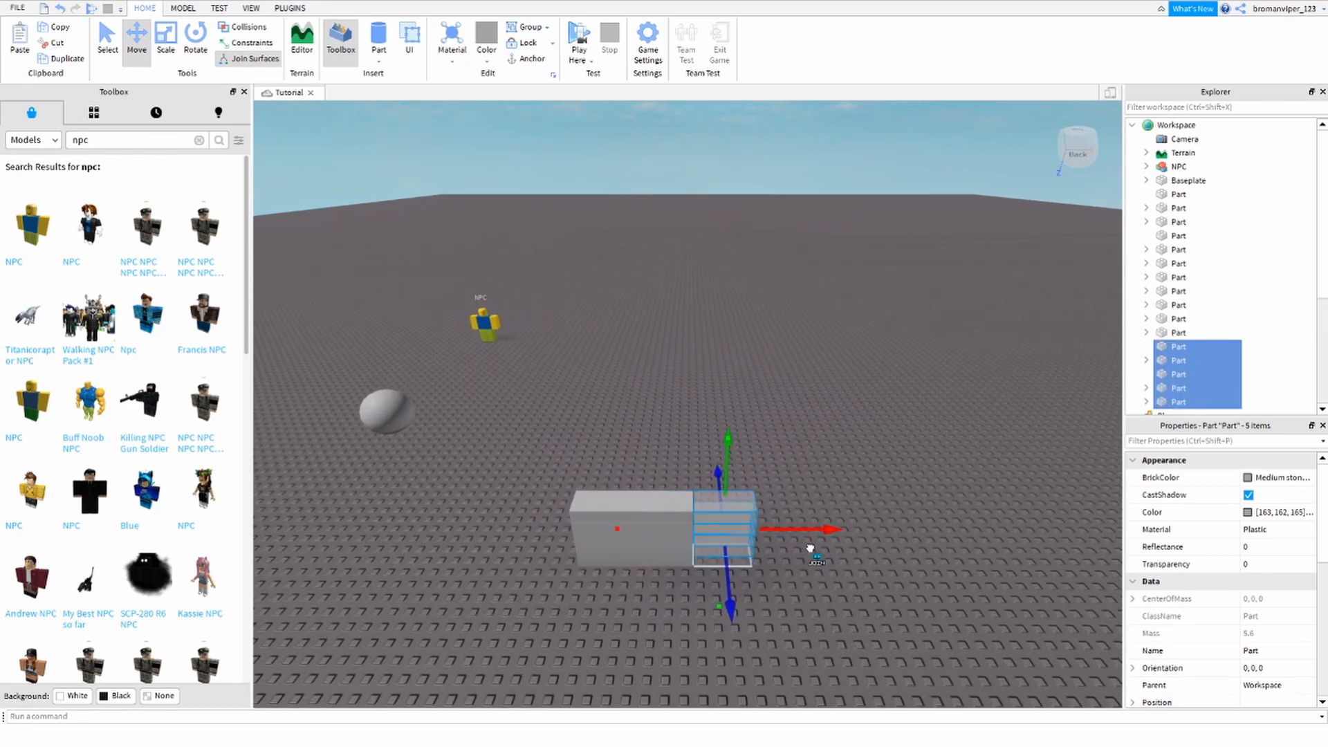
pyautogui.click(813, 556)
pyautogui.scroll(-3, 761, 540)
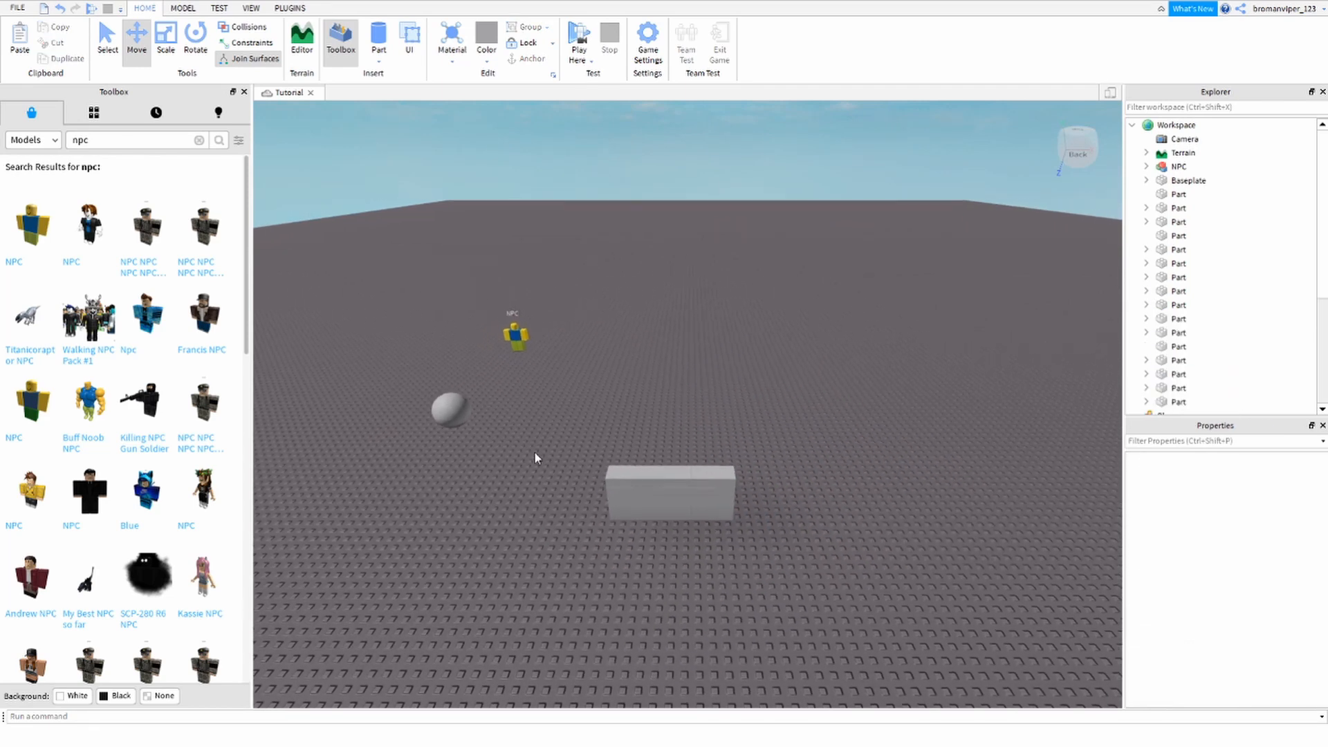
# Step: Colour all the blocks of the three-stack wall Burnt Sienna
pyautogui.moveTo(534, 453); pyautogui.dragTo(767, 546)
pyautogui.click(487, 59)
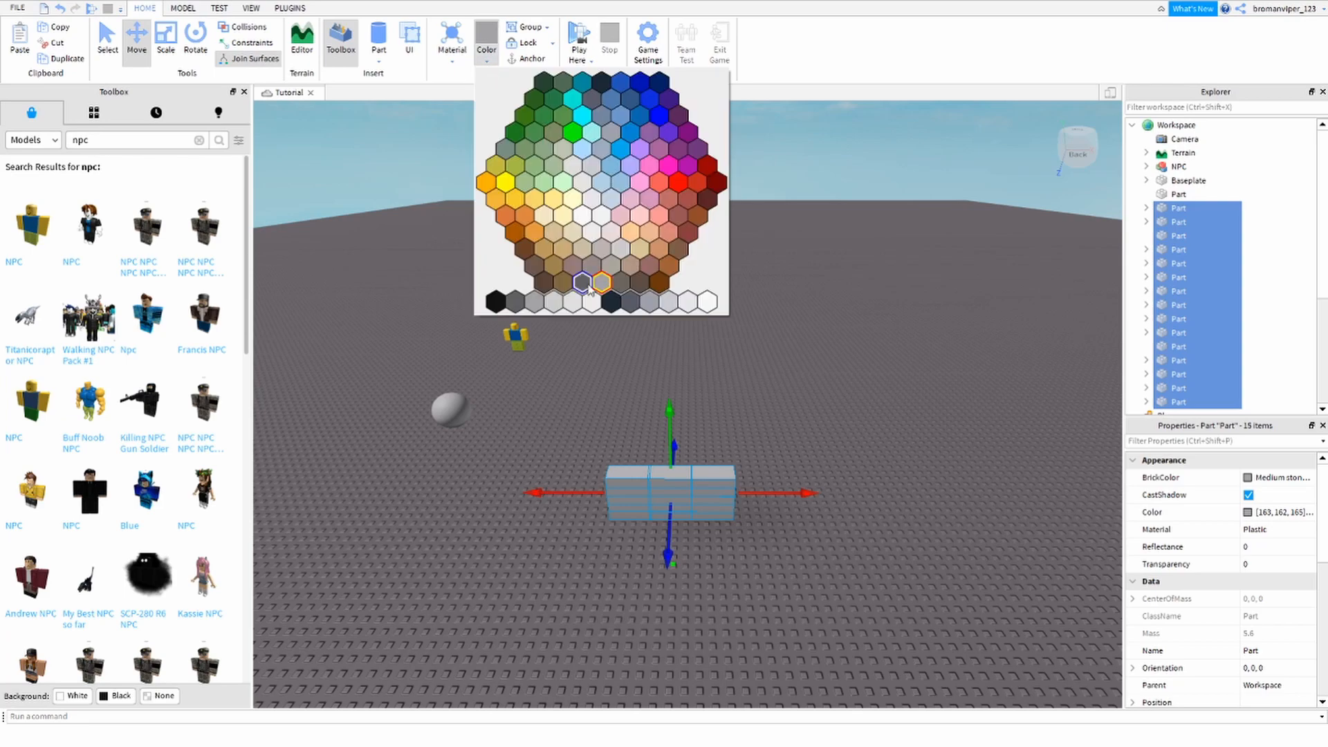
pyautogui.click(659, 278)
pyautogui.click(677, 289)
pyautogui.press('w')
pyautogui.moveTo(677, 290); pyautogui.dragTo(601, 292, button='right')
pyautogui.scroll(-5, 607, 302)
pyautogui.scroll(4, 602, 292)
pyautogui.scroll(-6, 622, 347)
pyautogui.press('d')
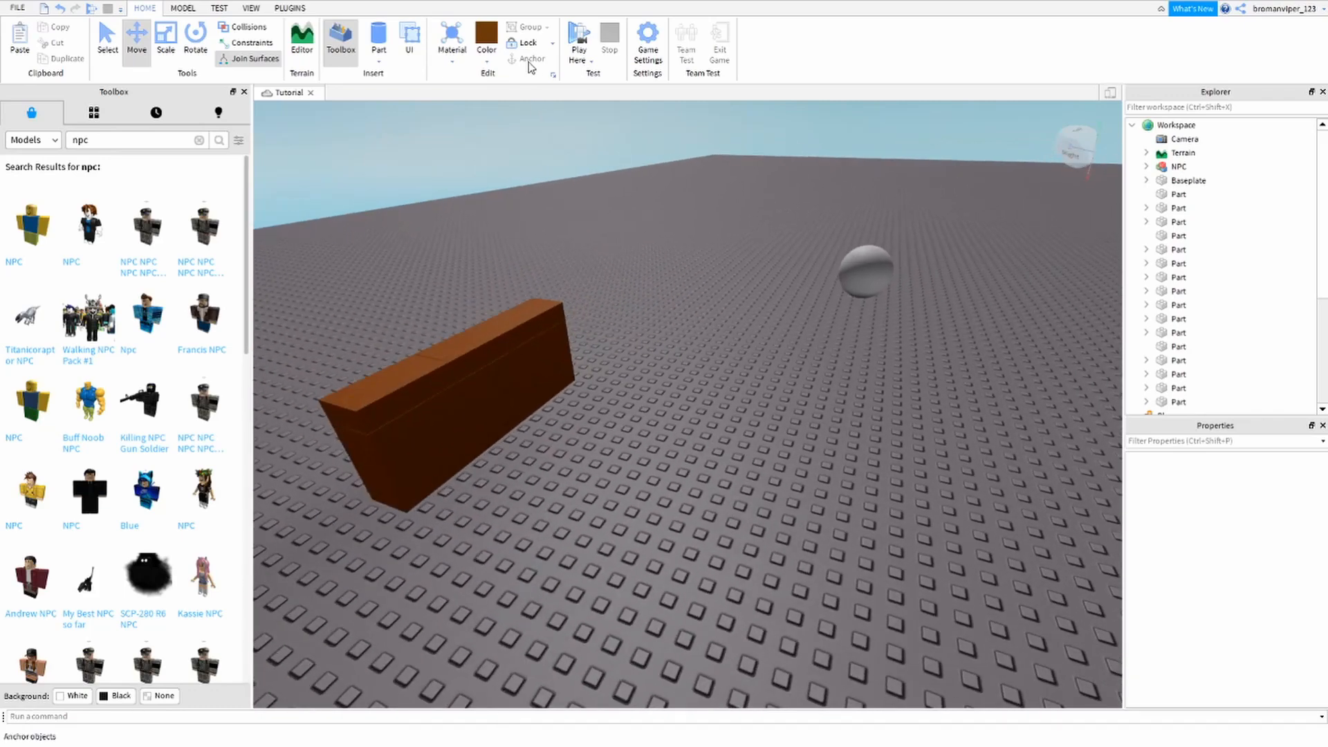
pyautogui.scroll(-2, 361, 327)
# Step: Select the brown wall's blocks, turn off Join Surfaces and clear the selection
pyautogui.moveTo(361, 327); pyautogui.dragTo(577, 423)
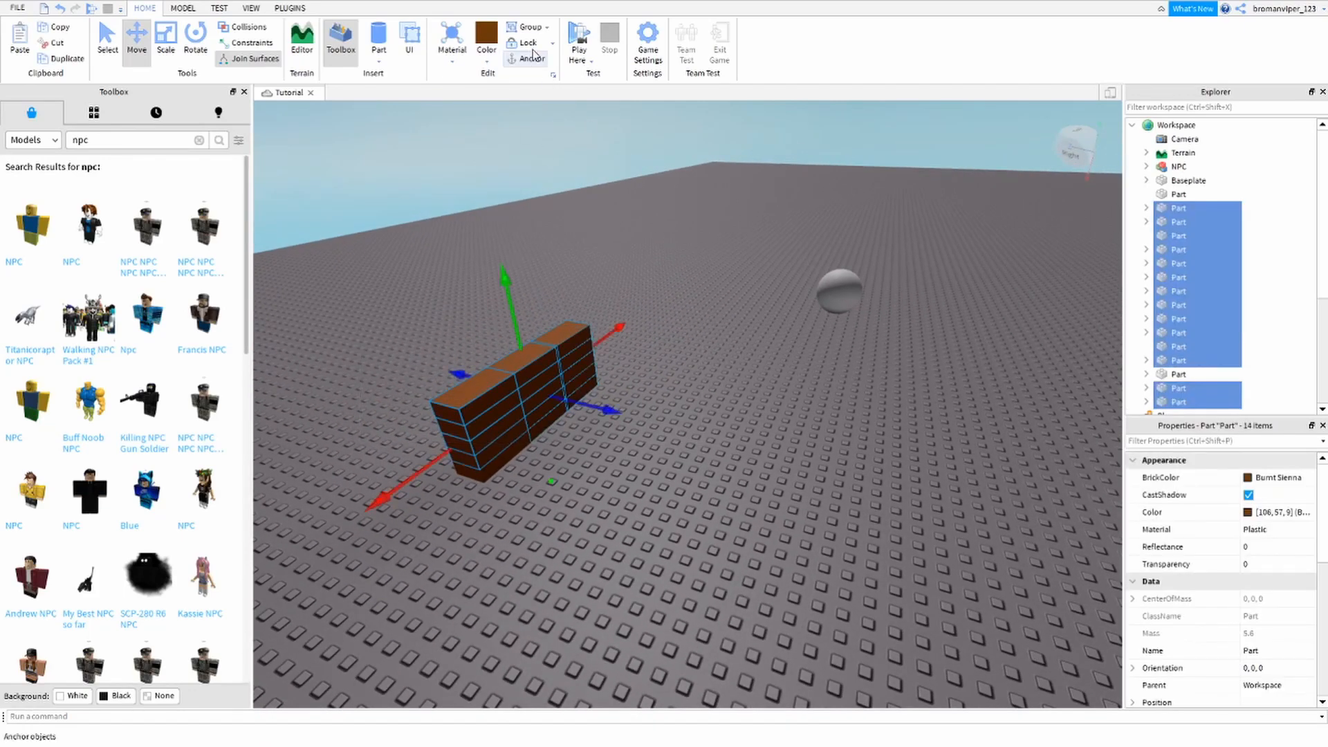
pyautogui.click(604, 177)
pyautogui.moveTo(604, 176); pyautogui.dragTo(625, 208, button='right')
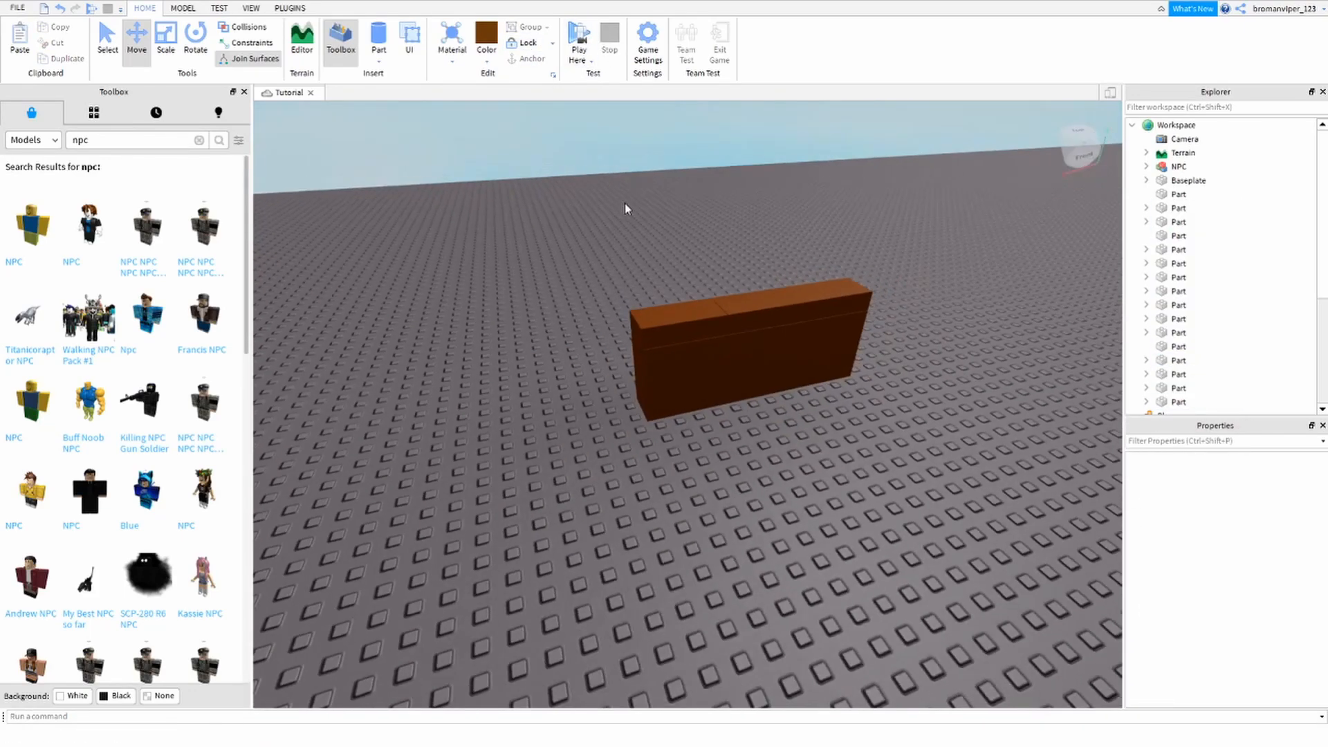
pyautogui.moveTo(613, 231); pyautogui.dragTo(1013, 453)
pyautogui.click(492, 249)
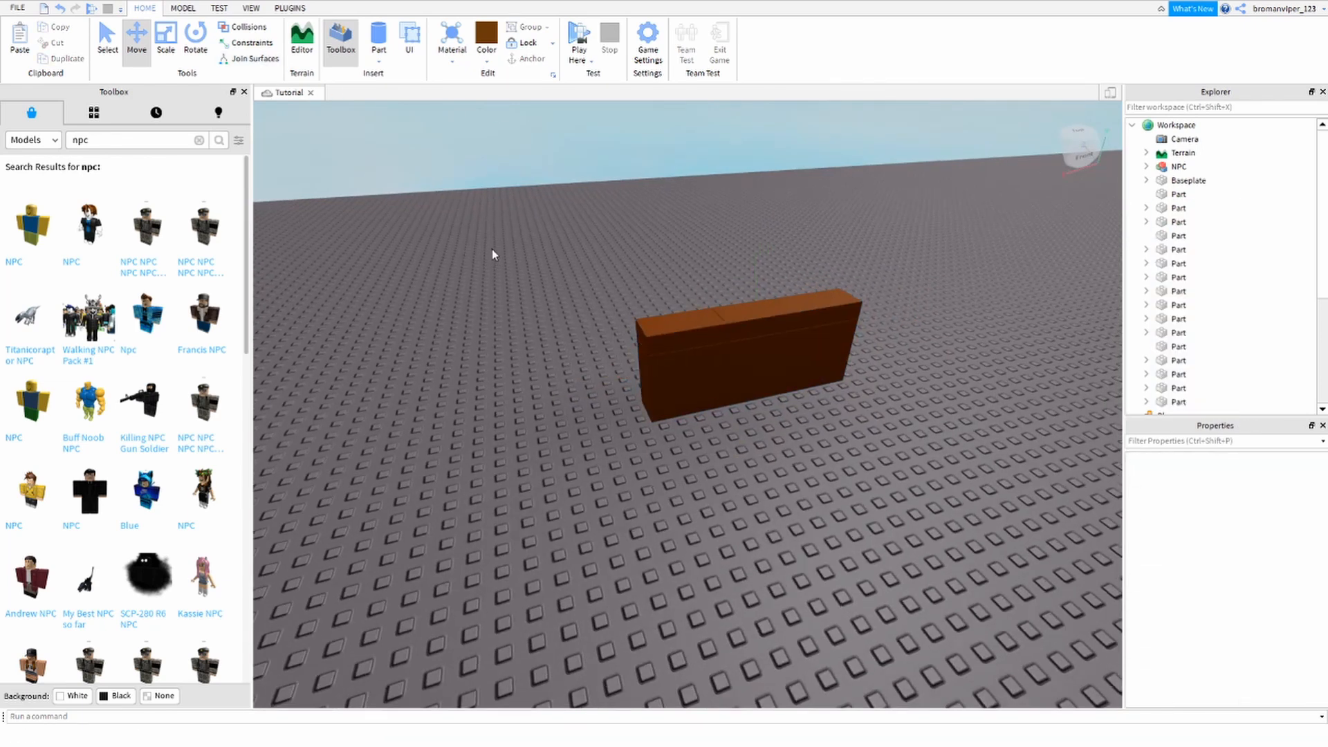
# Step: Start a play test near the brown wall and walk the avatar up to the blocks
pyautogui.press('w')
pyautogui.moveTo(492, 249); pyautogui.dragTo(492, 249, button='right')
pyautogui.press('s')
pyautogui.press('w')
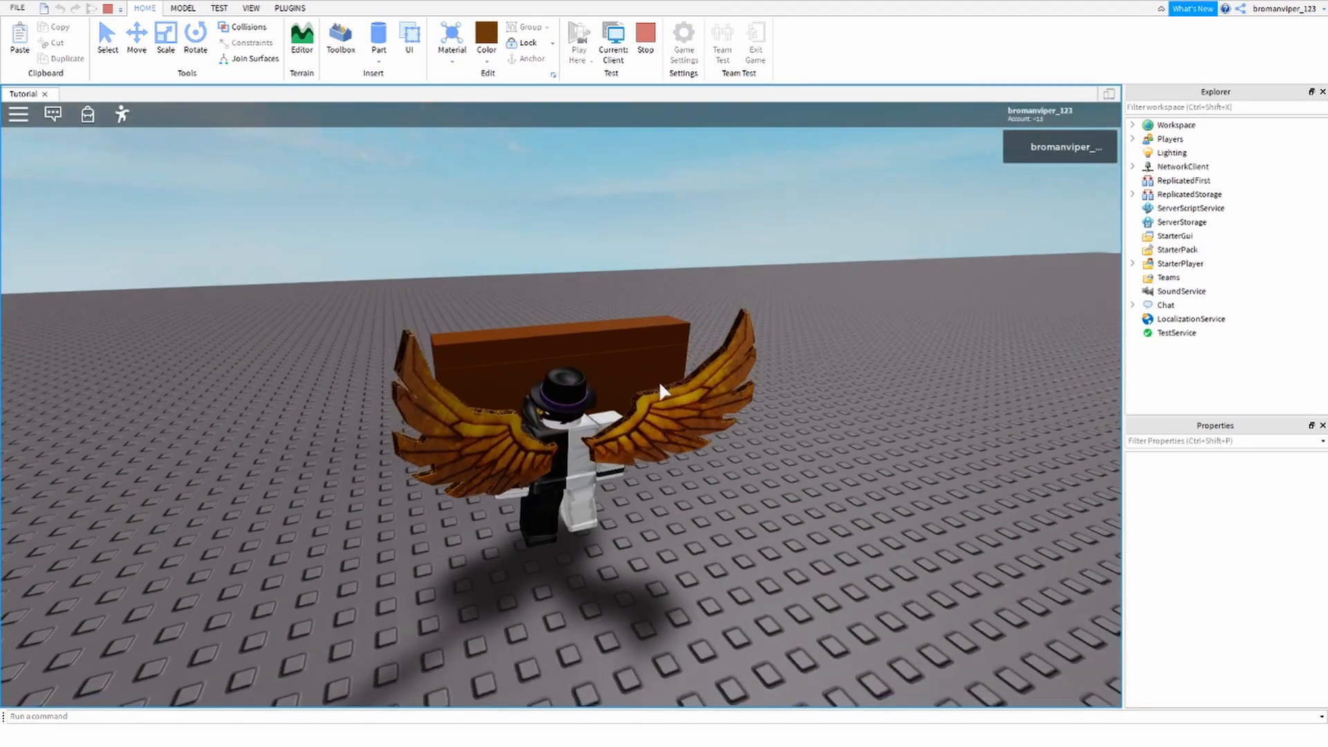
pyautogui.press('w')
pyautogui.moveTo(659, 381); pyautogui.dragTo(659, 382, button='right')
# Step: Jump the avatar against and onto the unanchored wall blocks, and stop the play test
pyautogui.press('space')
pyautogui.press('s')
pyautogui.press('w')
pyautogui.press('space')
pyautogui.press('s')
pyautogui.press('space')
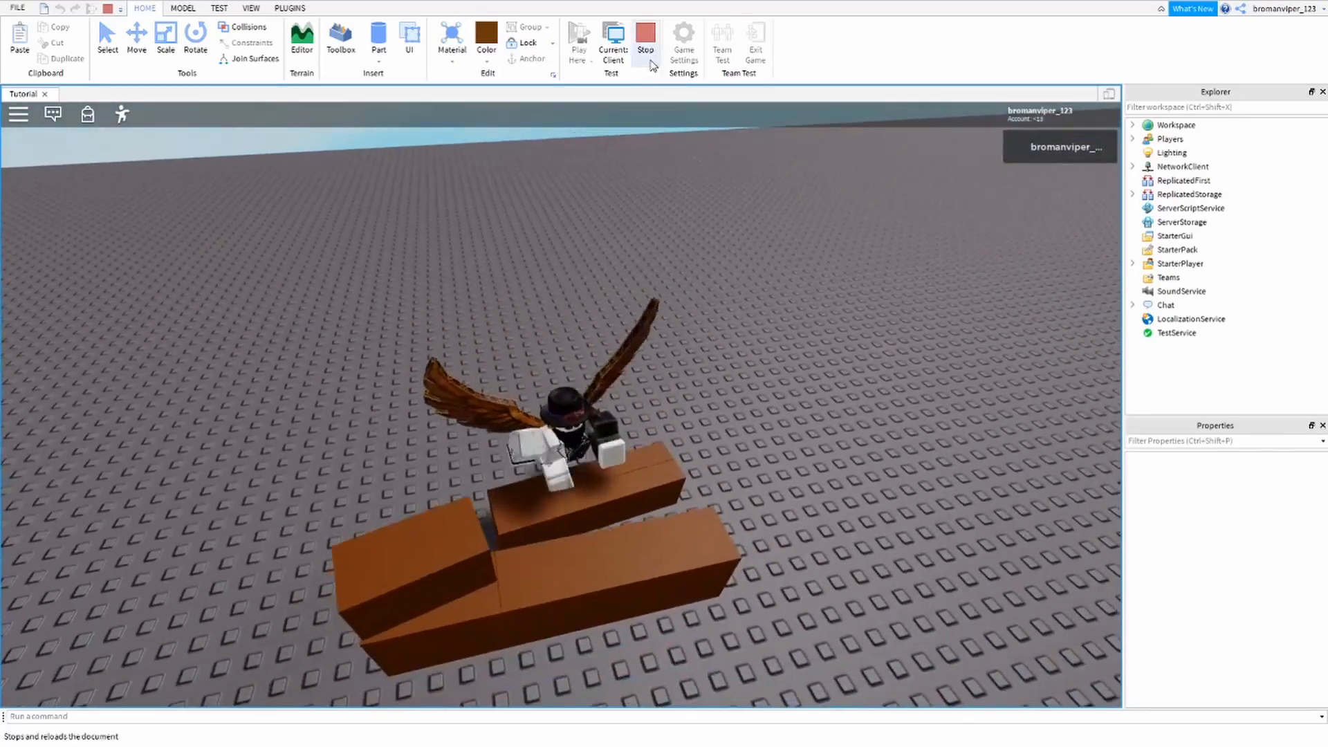
pyautogui.click(651, 54)
# Step: Select all 15 blocks of the brown wall and anchor them
pyautogui.scroll(-5, 621, 277)
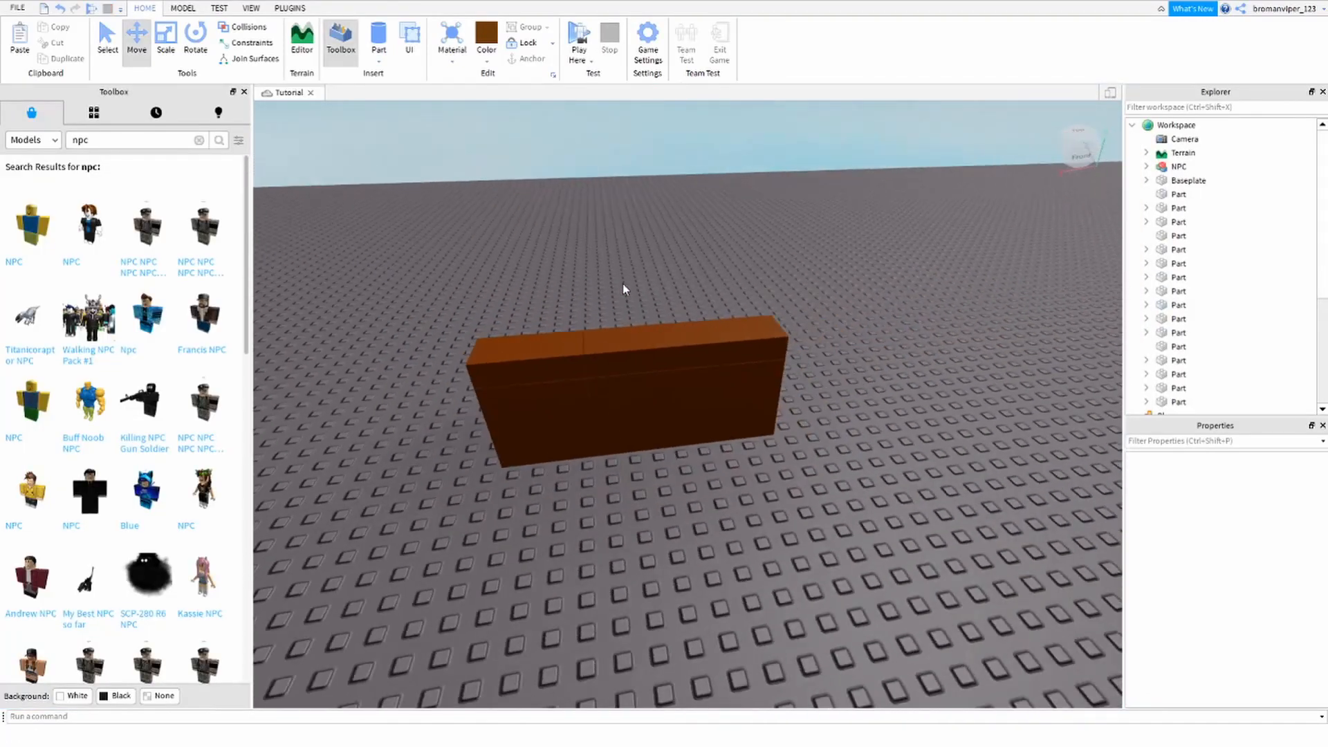
pyautogui.moveTo(592, 304); pyautogui.dragTo(702, 363)
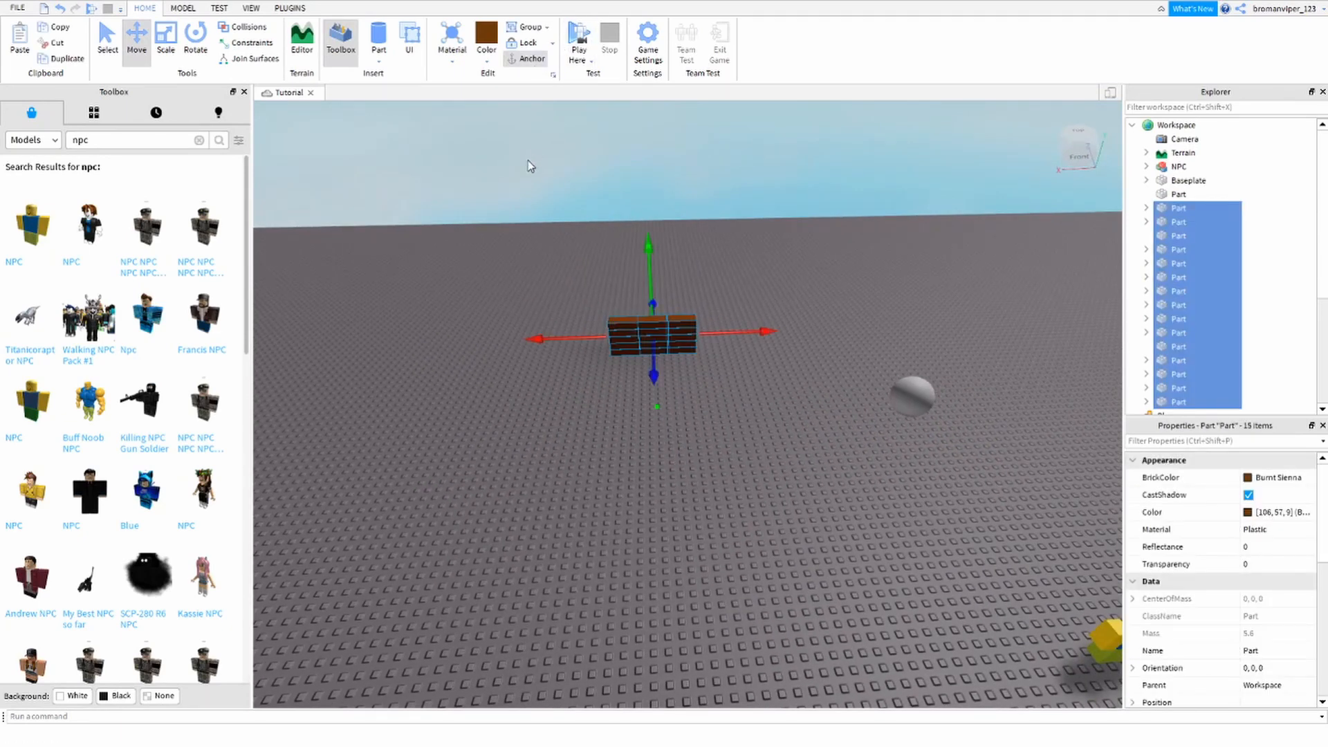
pyautogui.scroll(5, 530, 166)
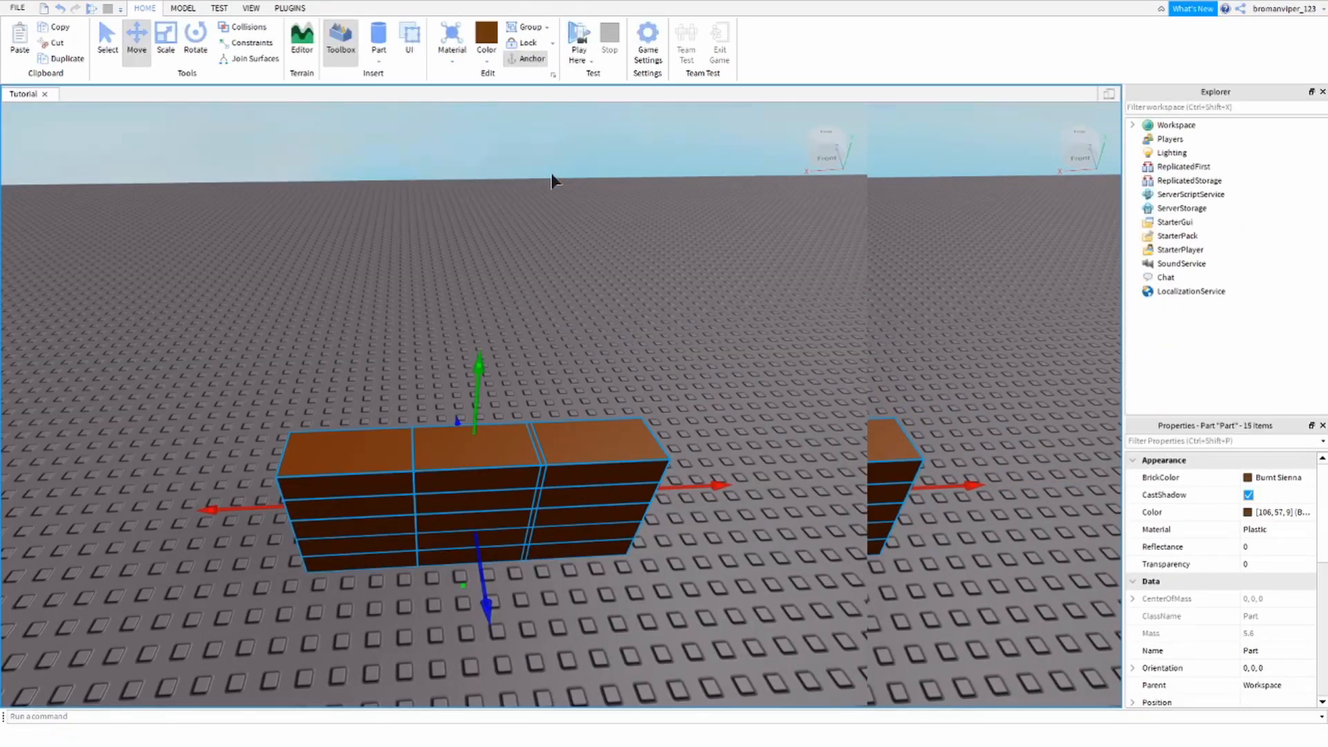
# Step: Play-test the anchored wall by walking and jumping the avatar around it, and stop the test
pyautogui.press('F5')
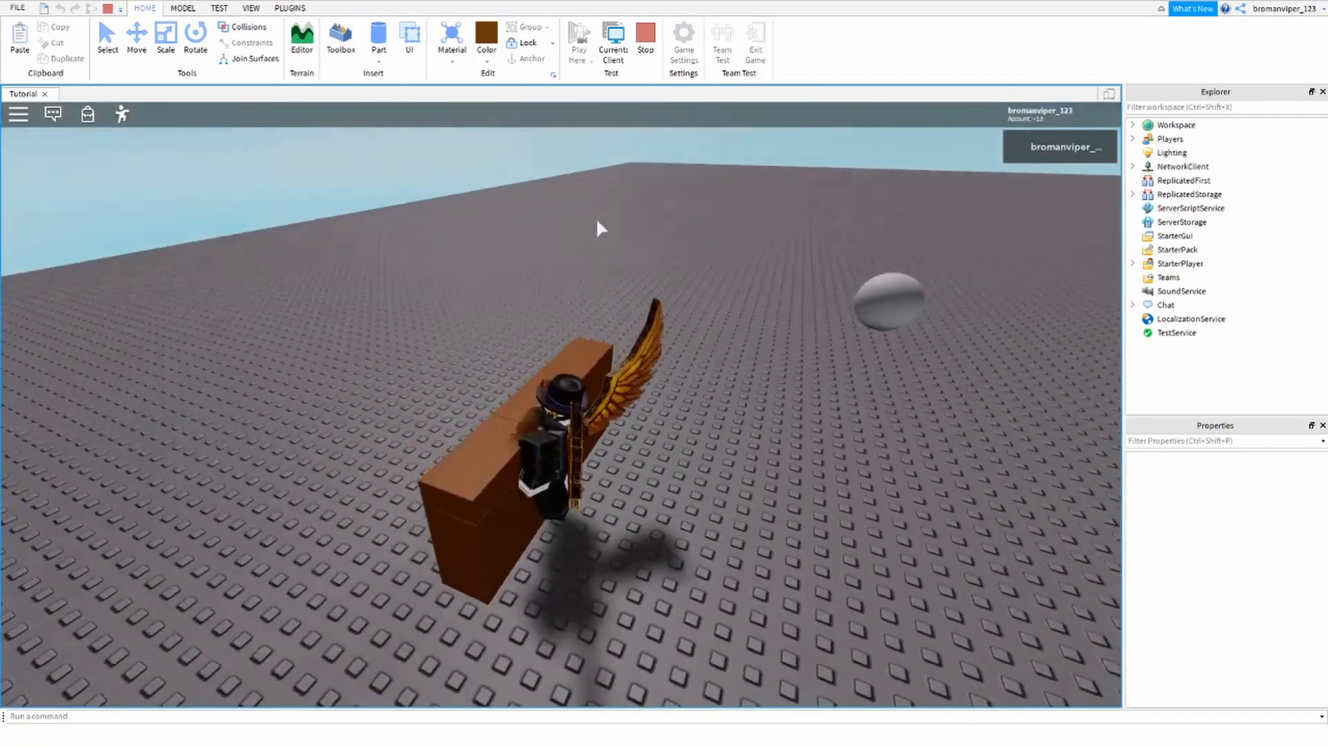
pyautogui.press('a')
pyautogui.press('d')
pyautogui.press('space')
pyautogui.press('w')
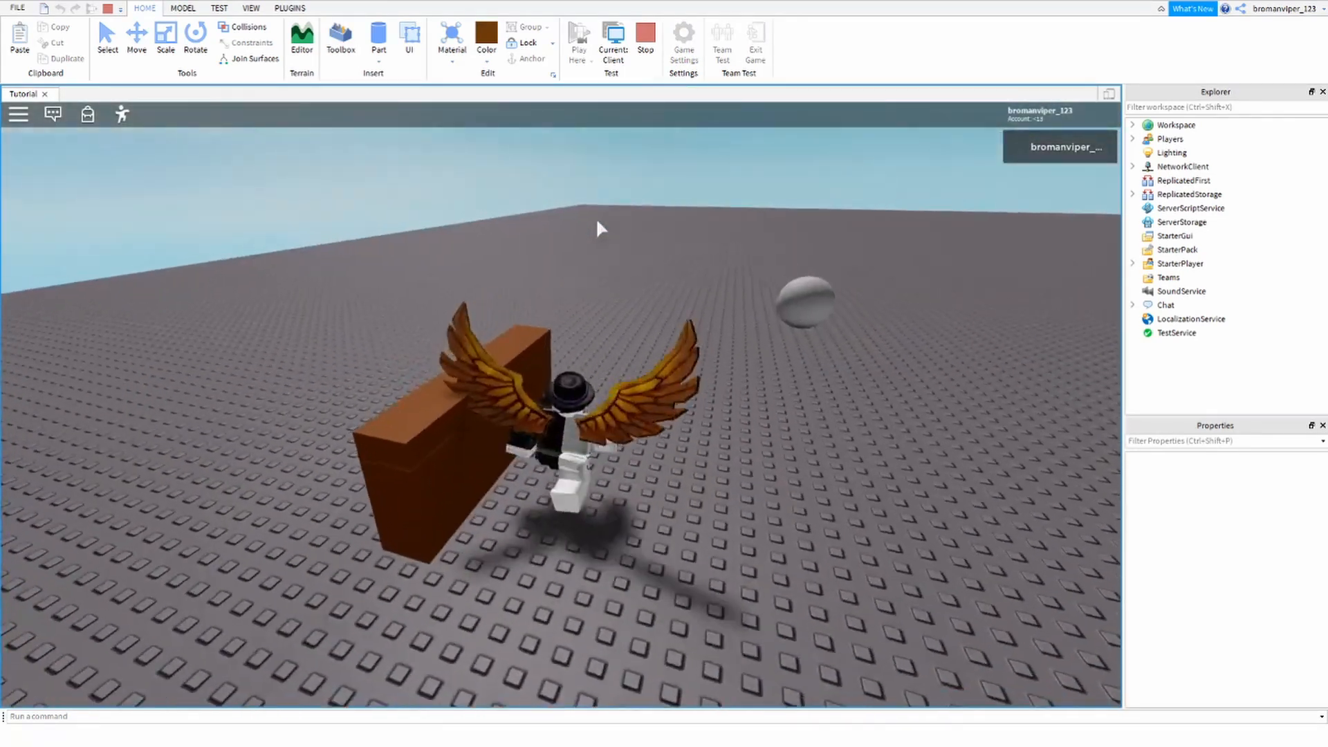
pyautogui.press('s')
pyautogui.press('space')
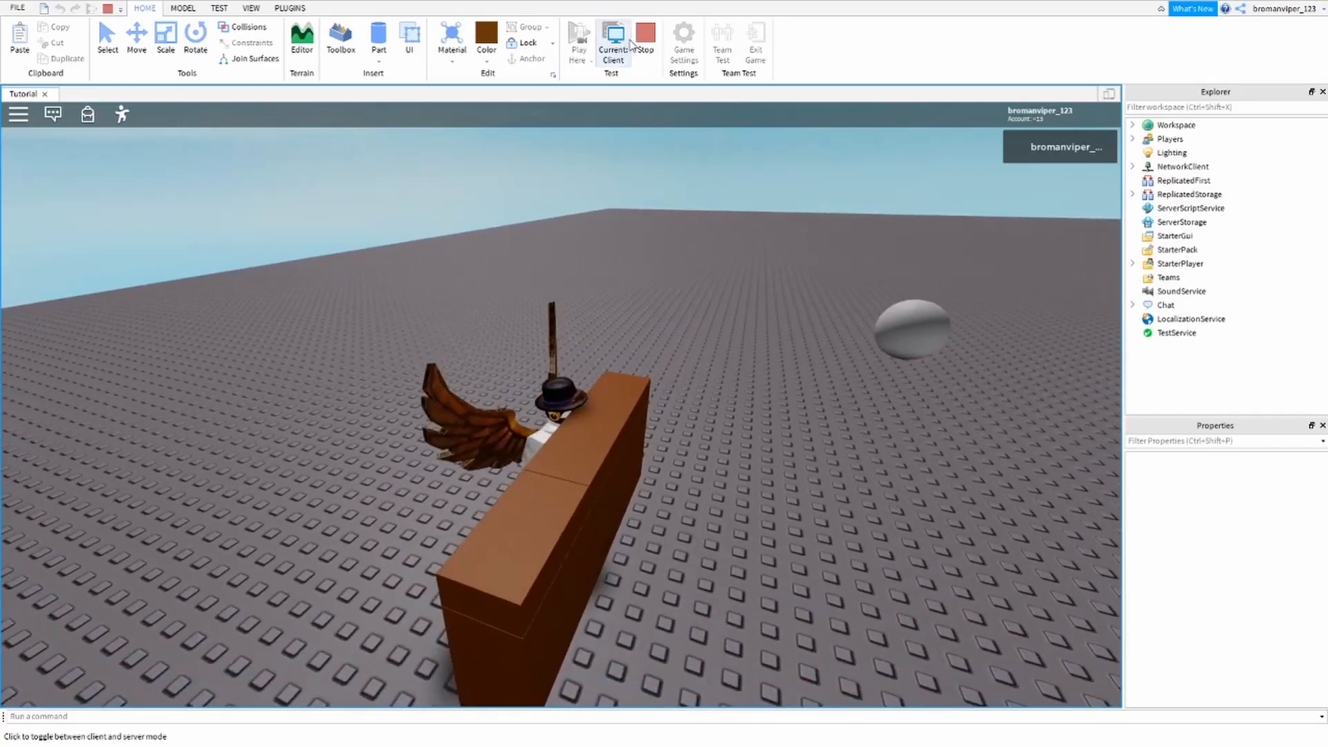
pyautogui.click(646, 43)
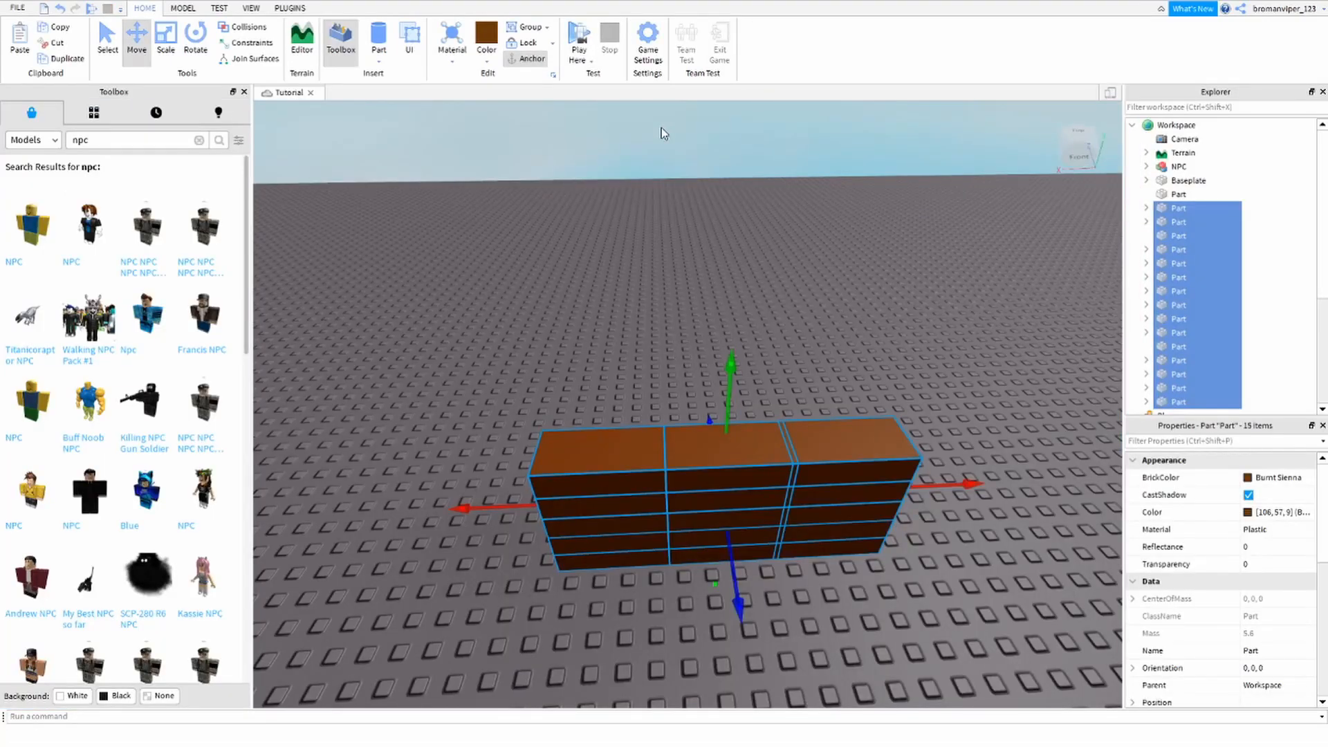
# Step: Duplicate the brown wall together with the sphere, place the copies apart from the originals, and delete the copies
pyautogui.moveTo(581, 215); pyautogui.dragTo(572, 230, button='right')
pyautogui.press('s')
pyautogui.moveTo(483, 313); pyautogui.dragTo(754, 495)
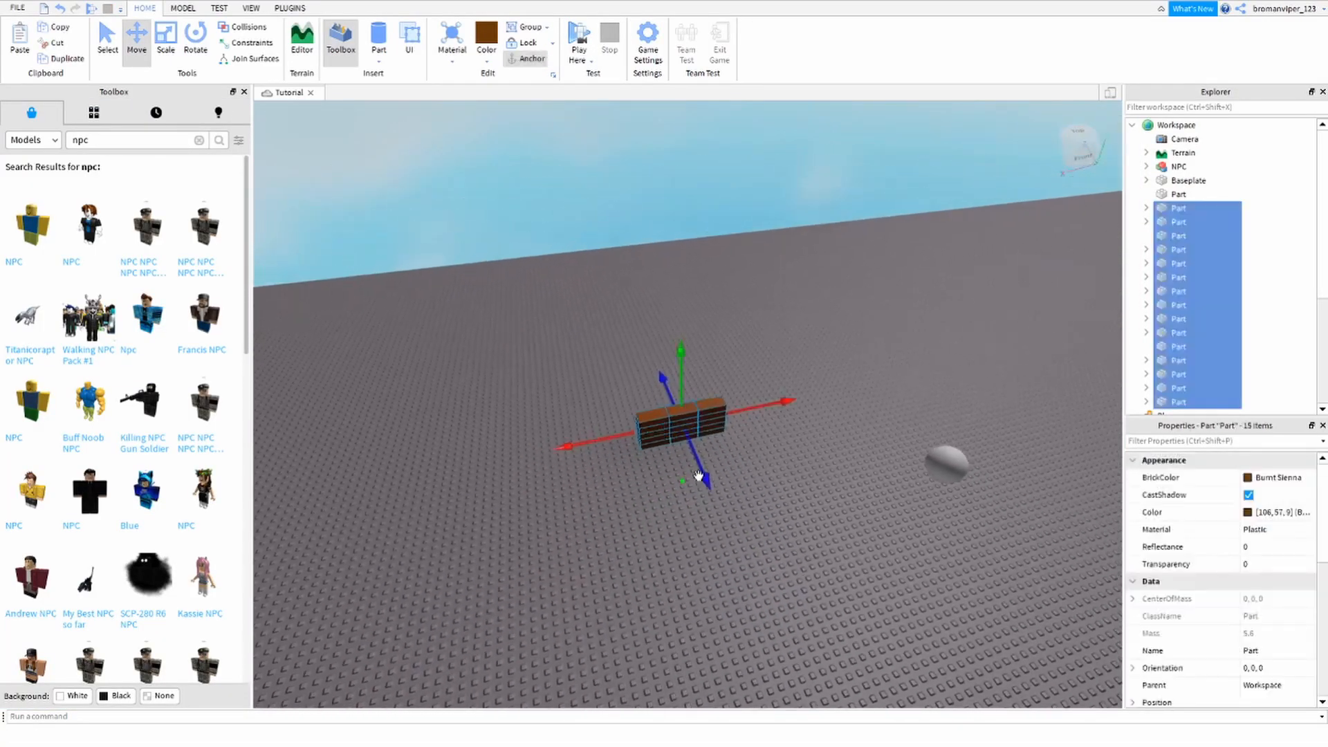
pyautogui.press('s')
pyautogui.moveTo(546, 371); pyautogui.dragTo(669, 467)
pyautogui.press('w')
pyautogui.press('d')
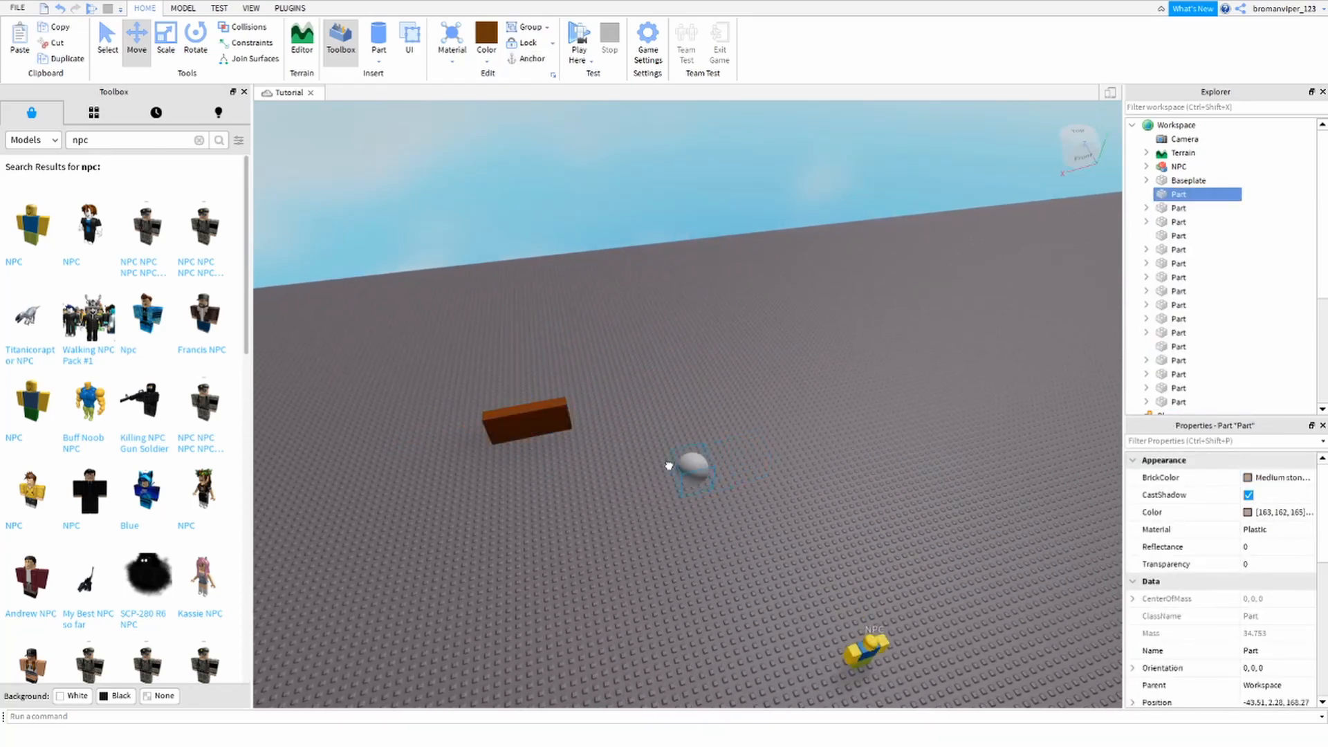
pyautogui.moveTo(417, 360); pyautogui.dragTo(614, 516)
pyautogui.press('a')
pyautogui.moveTo(670, 513); pyautogui.dragTo(683, 510, button='right')
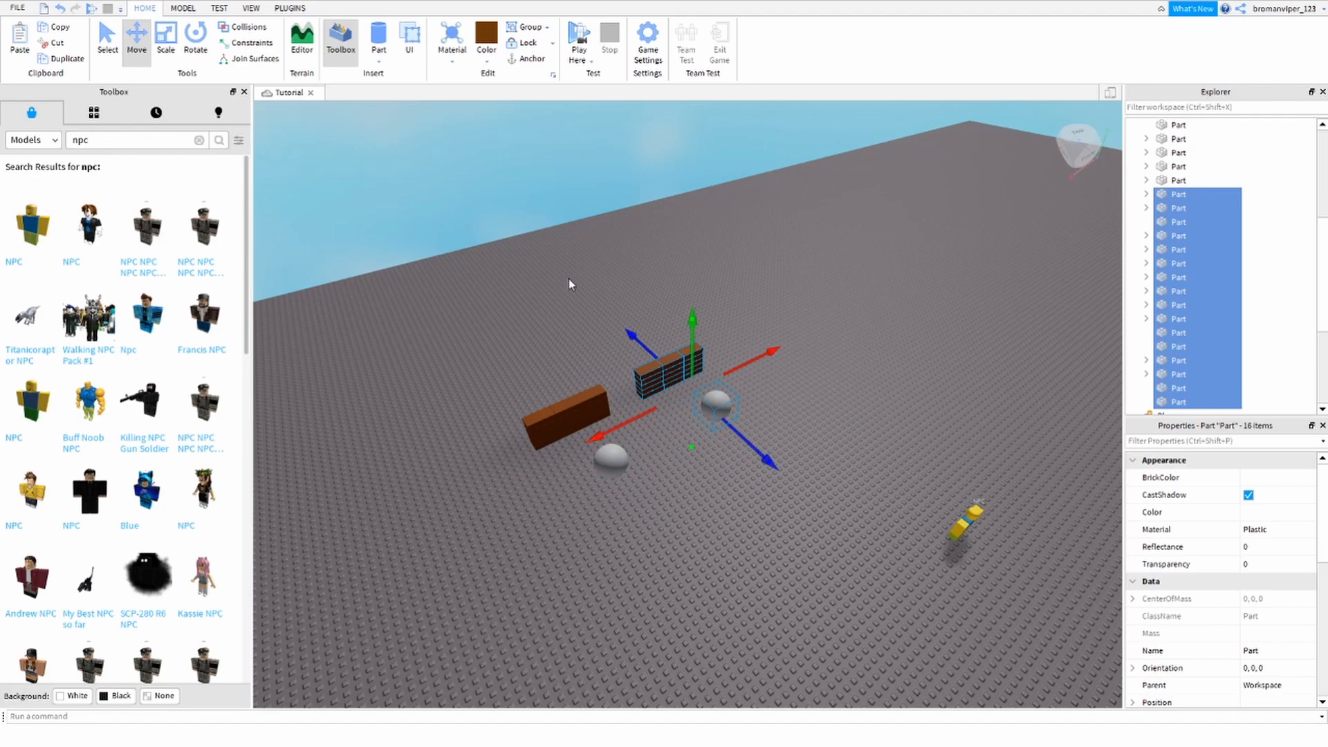
pyautogui.press('Delete')
pyautogui.press('w')
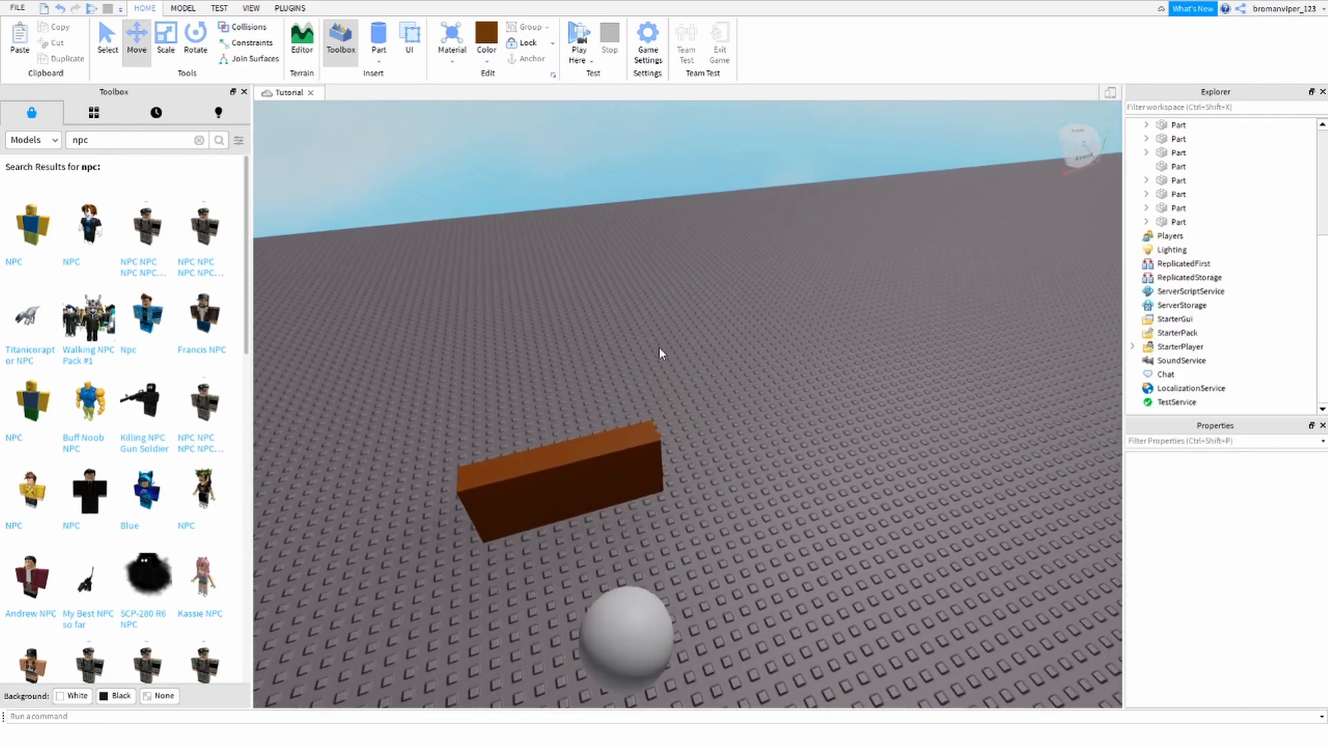
pyautogui.press('s')
pyautogui.press('d')
pyautogui.moveTo(642, 311); pyautogui.dragTo(641, 312, button='right')
pyautogui.press('w')
pyautogui.press('a')
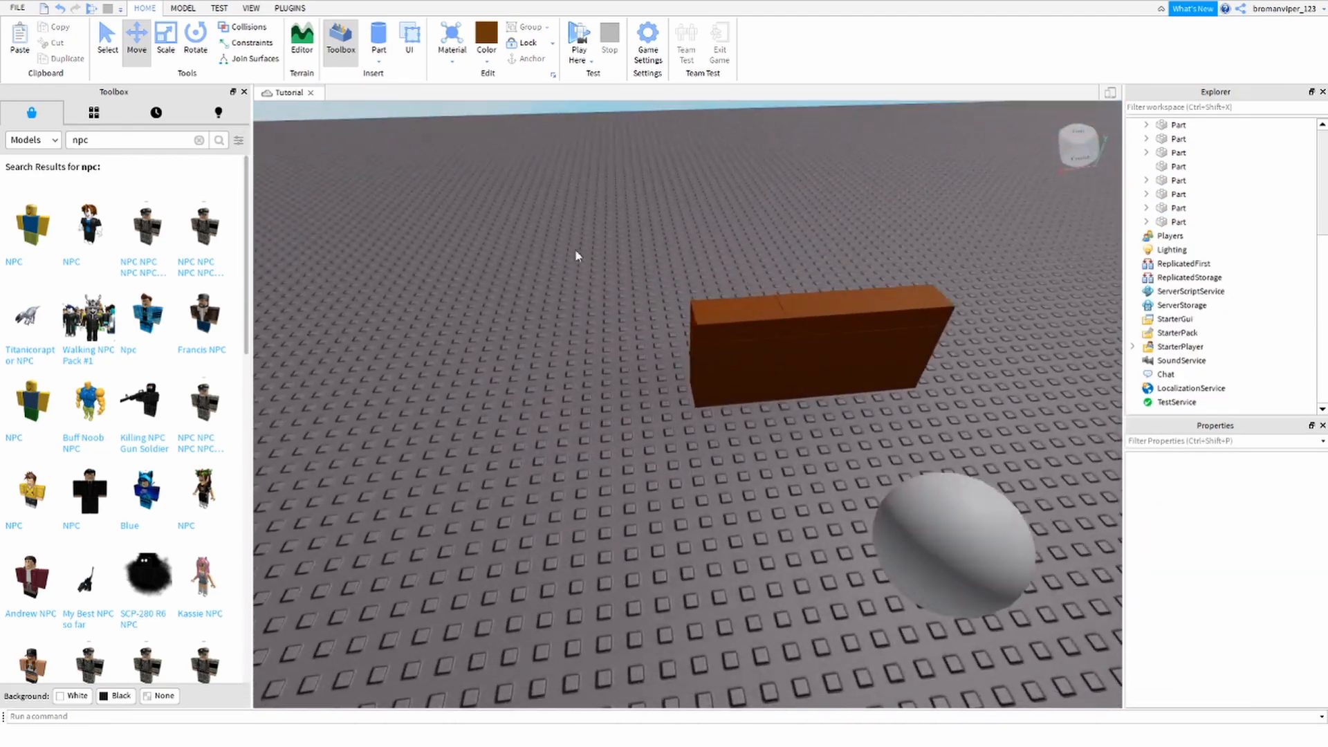
pyautogui.press('d')
pyautogui.press('s')
pyautogui.press('a')
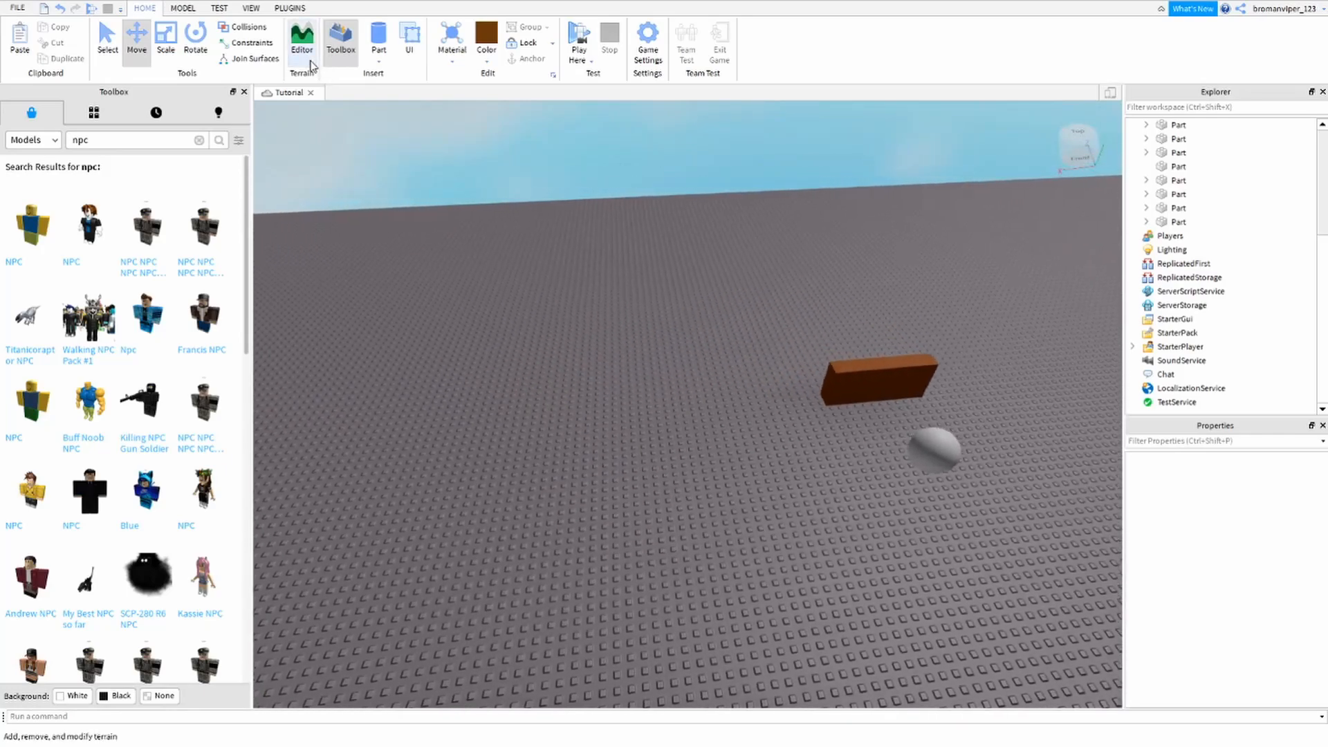
pyautogui.press('d')
pyautogui.moveTo(589, 236); pyautogui.dragTo(587, 236, button='right')
pyautogui.press('a')
pyautogui.moveTo(442, 274); pyautogui.dragTo(775, 454)
pyautogui.press('w')
pyautogui.click(676, 426)
pyautogui.press('s')
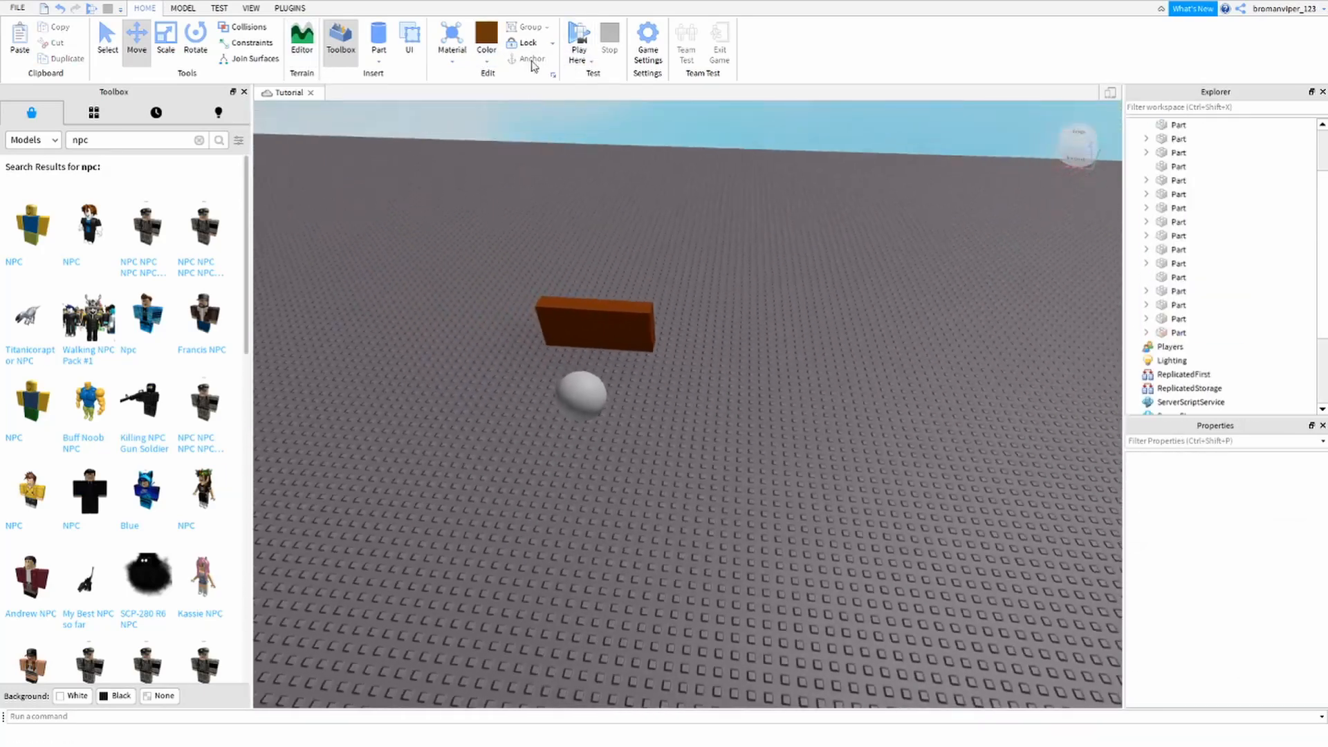
pyautogui.press('a')
pyautogui.click(555, 45)
pyautogui.click(555, 45)
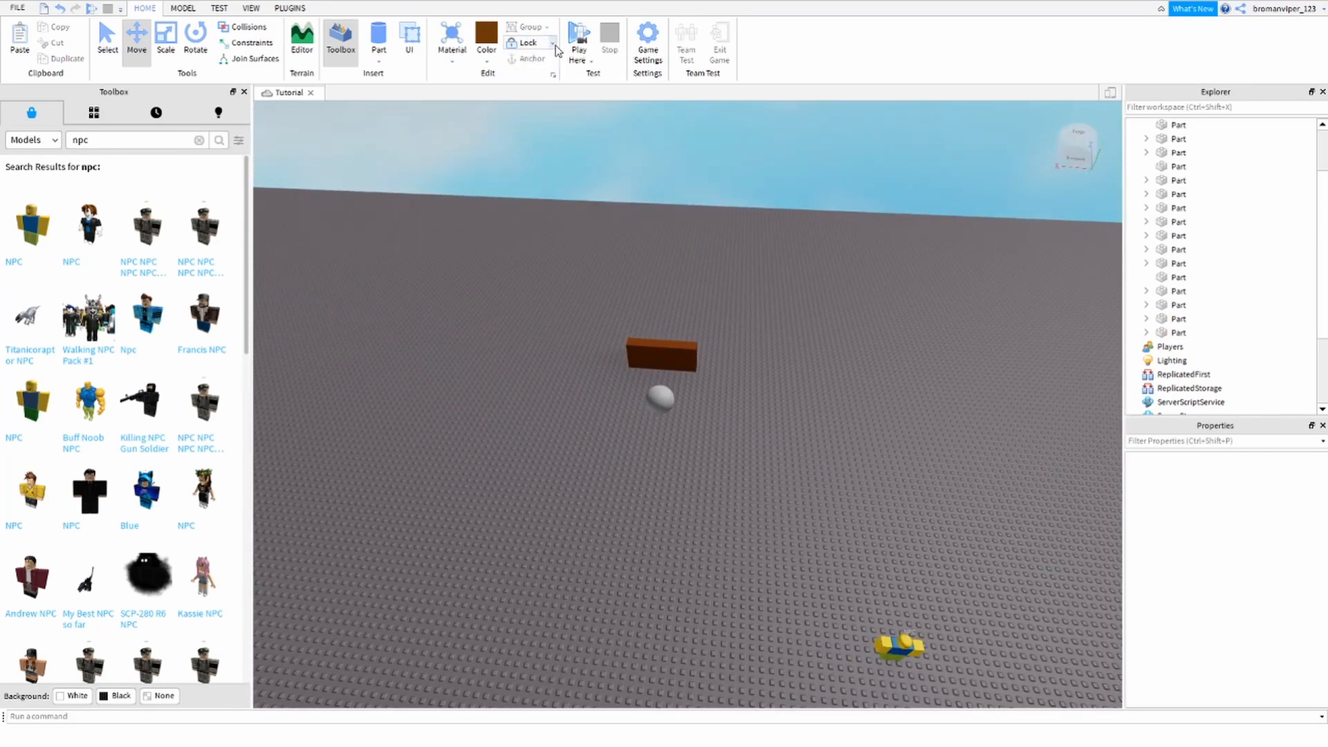
# Step: Delete the sphere in front of the brown wall
pyautogui.moveTo(619, 222); pyautogui.dragTo(622, 223, button='right')
pyautogui.press('a')
pyautogui.press('s')
pyautogui.moveTo(572, 270); pyautogui.dragTo(878, 396)
pyautogui.press('w')
pyautogui.click(832, 367)
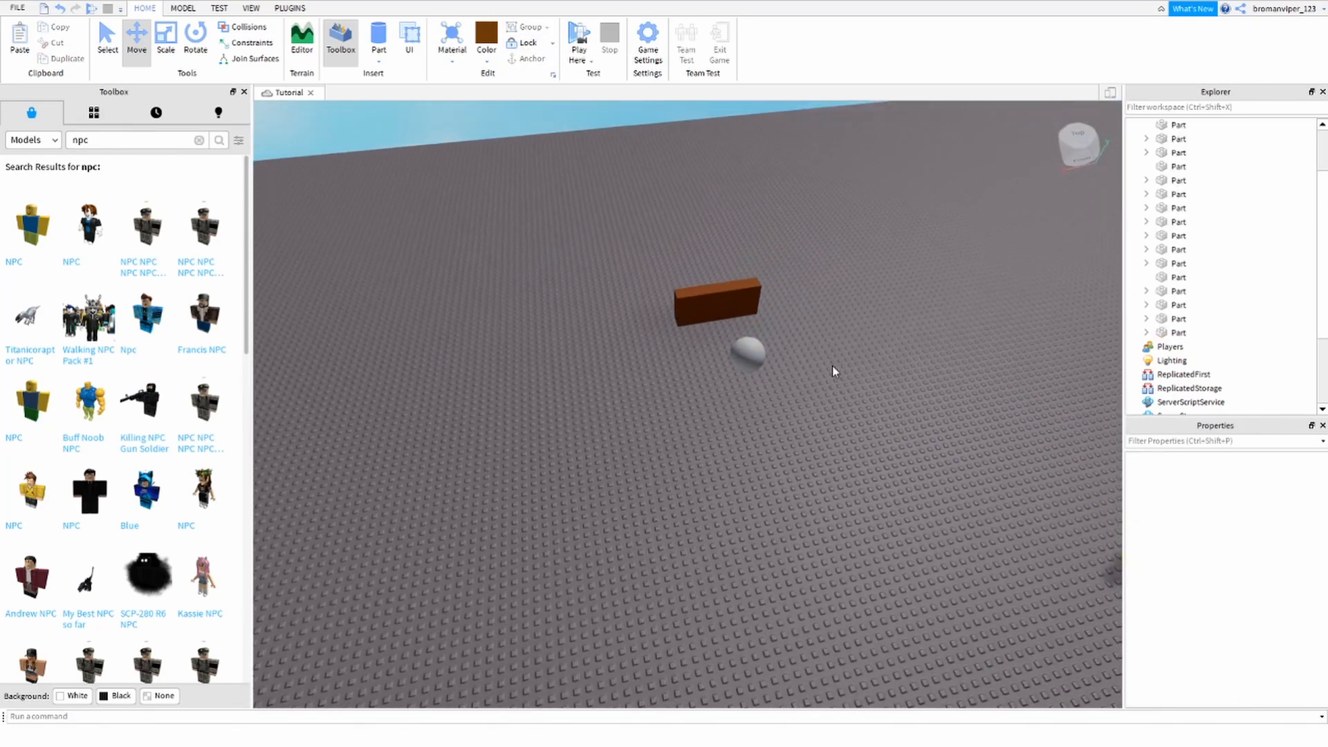
pyautogui.click(770, 340)
pyautogui.press('Delete')
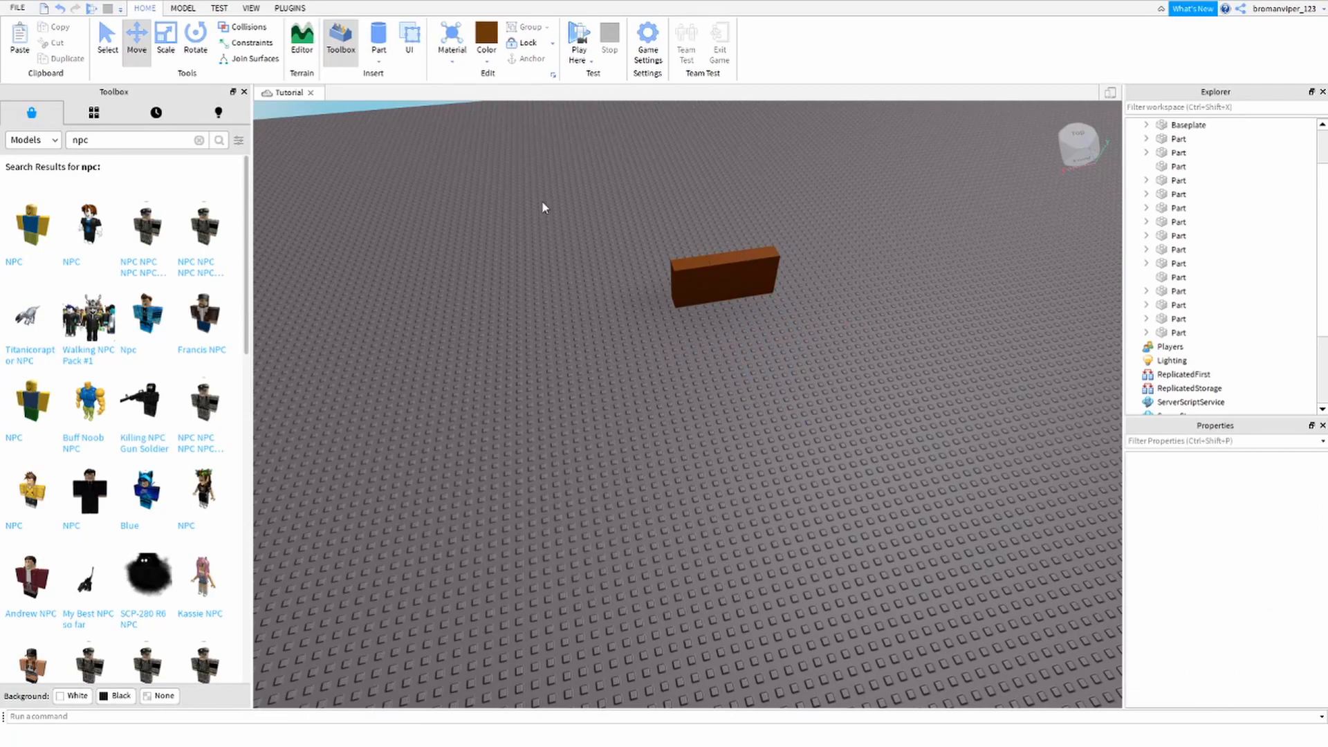
pyautogui.moveTo(543, 207); pyautogui.dragTo(823, 312)
pyautogui.press('f')
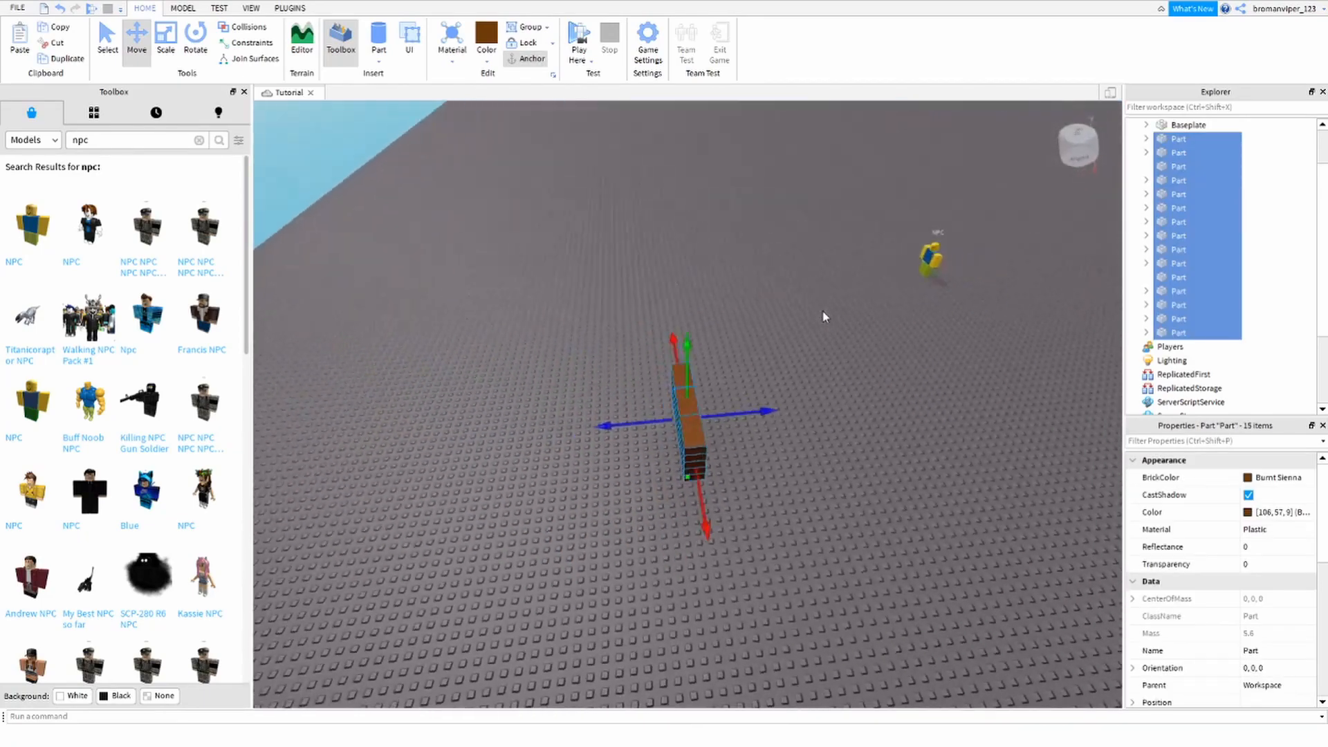
pyautogui.click(512, 105)
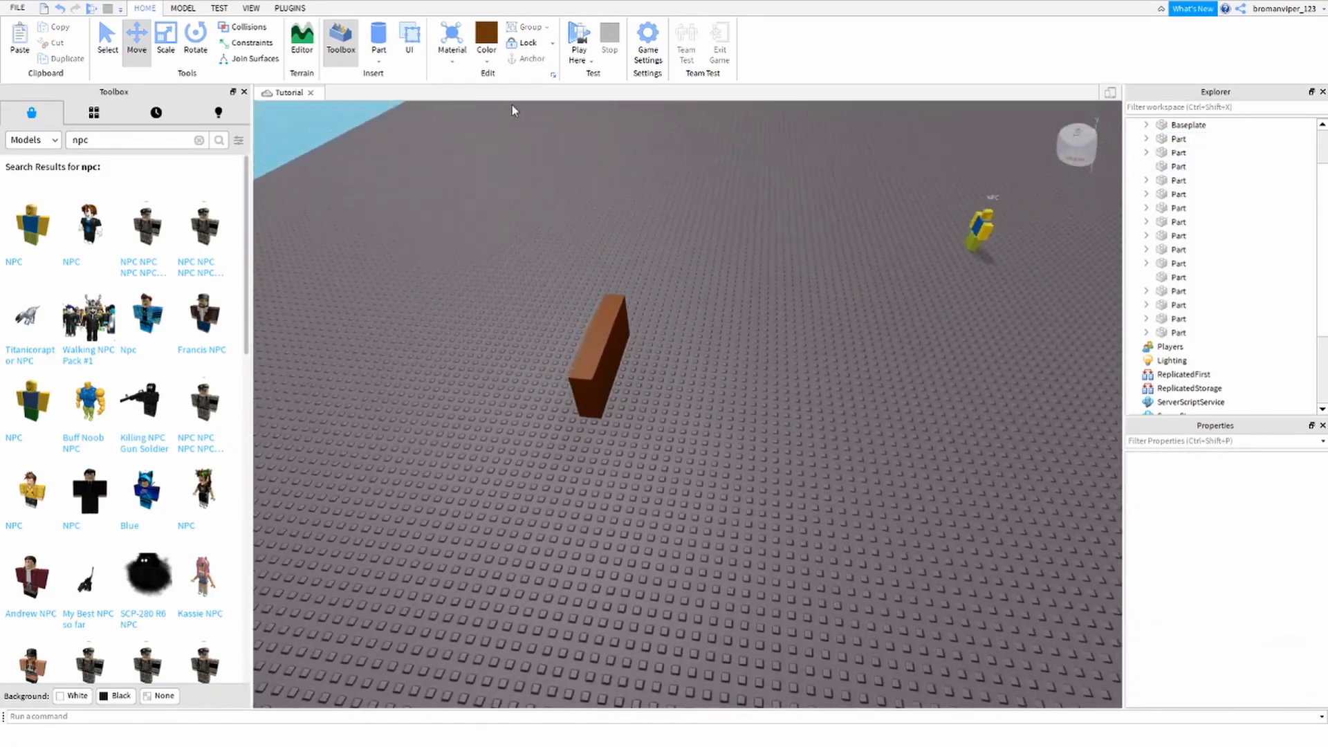
pyautogui.press('a')
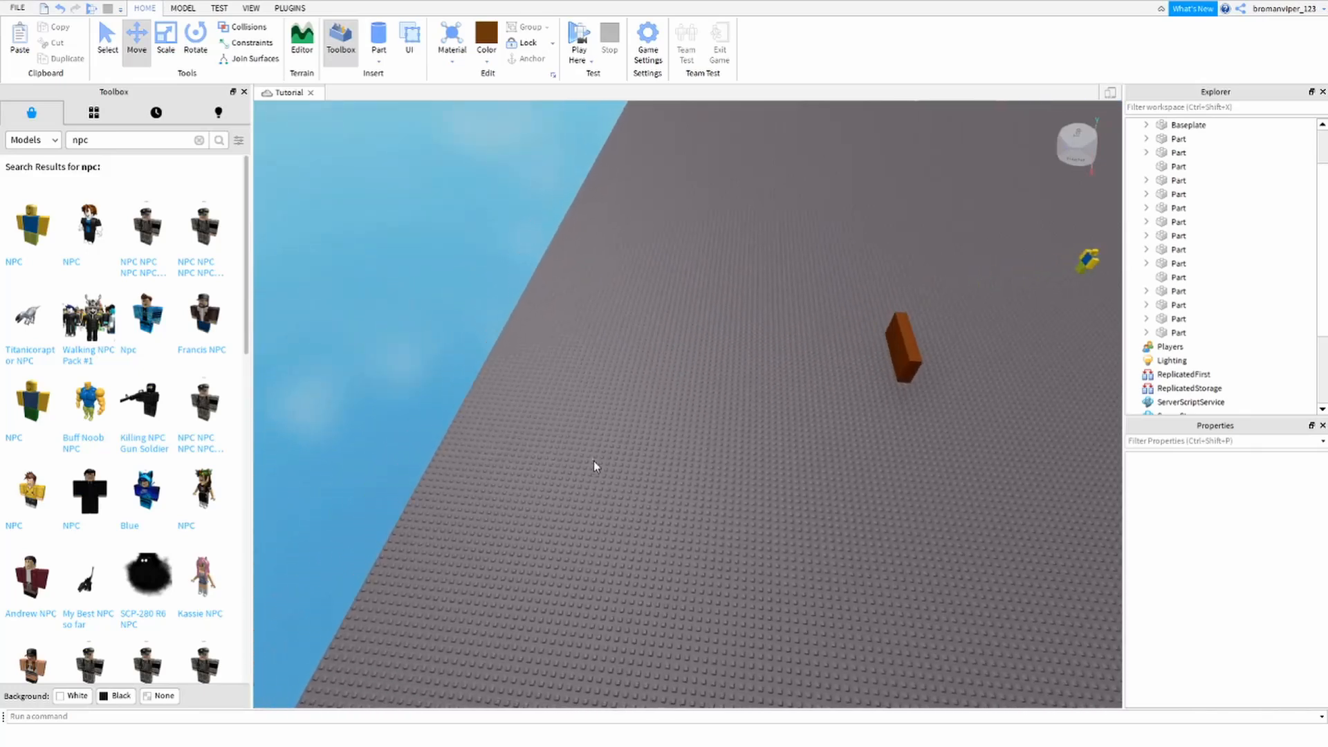
pyautogui.moveTo(594, 460); pyautogui.dragTo(596, 468, button='right')
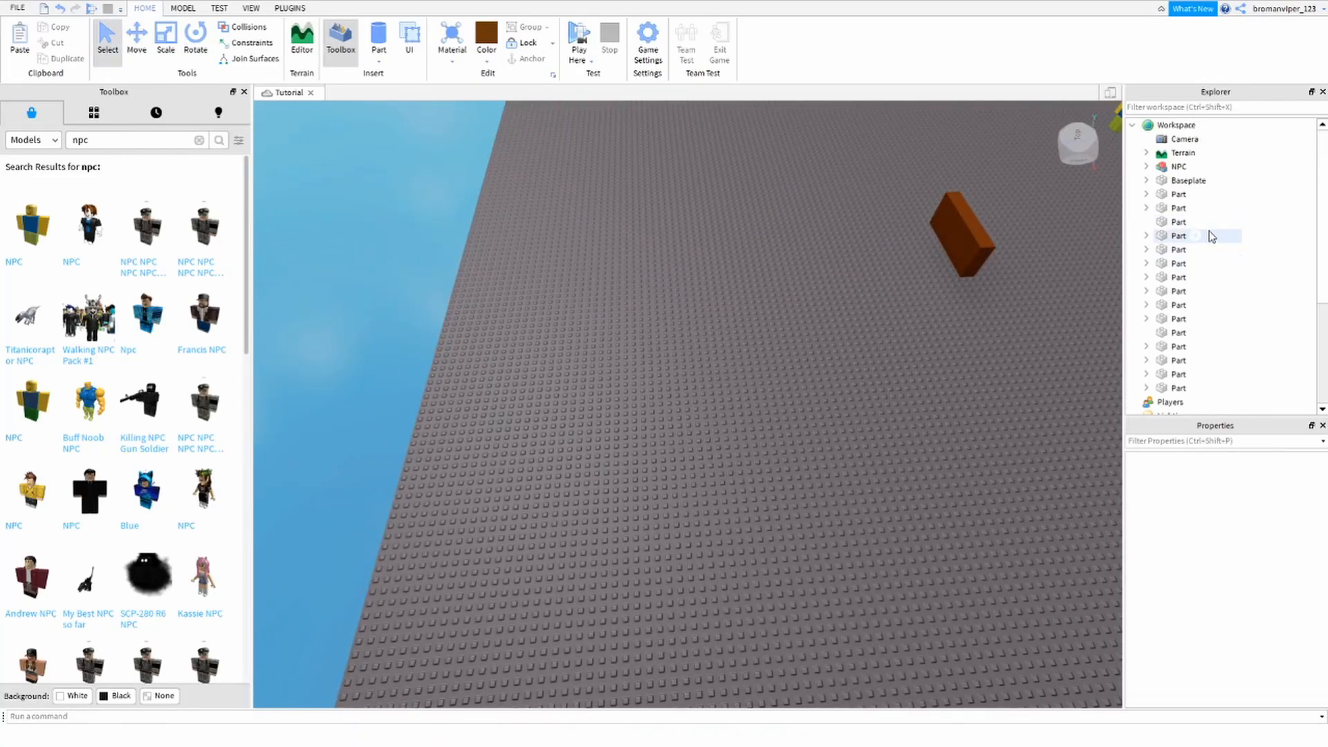
# Step: Focus on the Baseplate and slide it along the red axis to an X position of about -16.8, and deselect it
pyautogui.press('f')
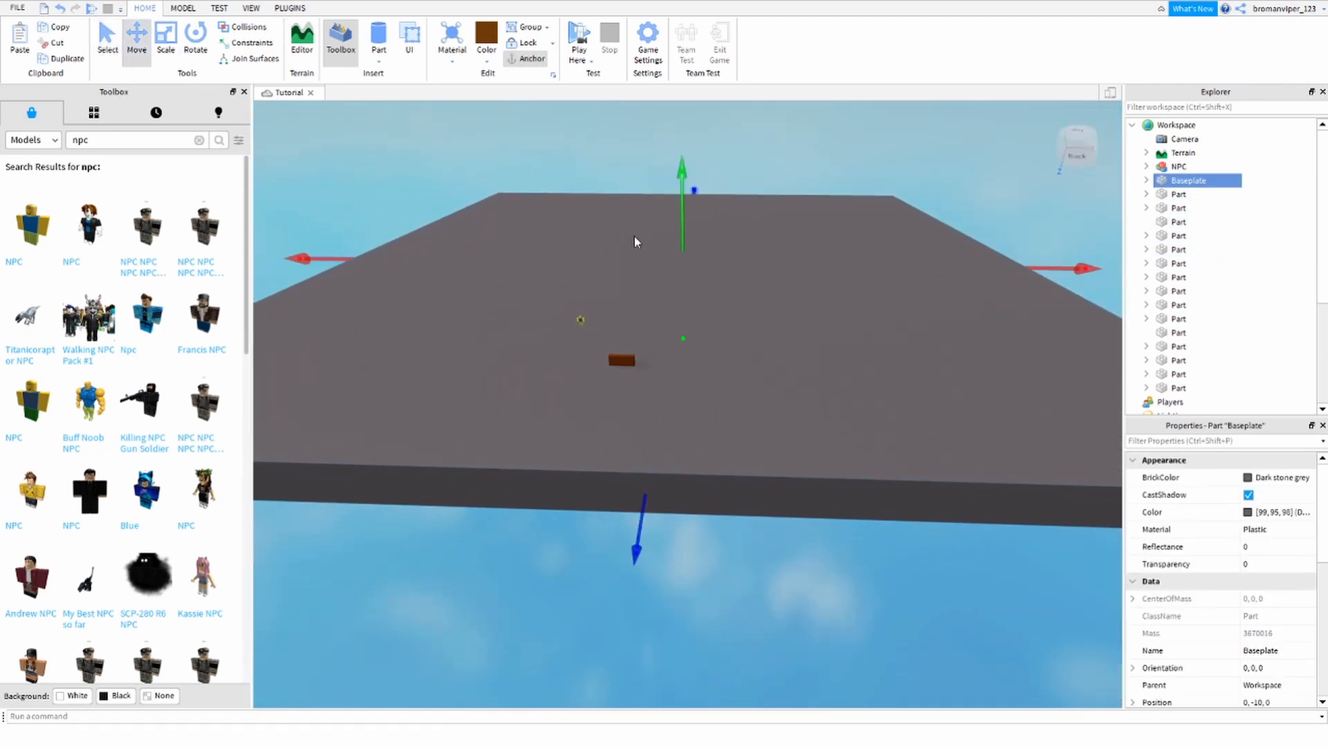
pyautogui.press('d')
pyautogui.moveTo(1007, 266); pyautogui.dragTo(978, 297)
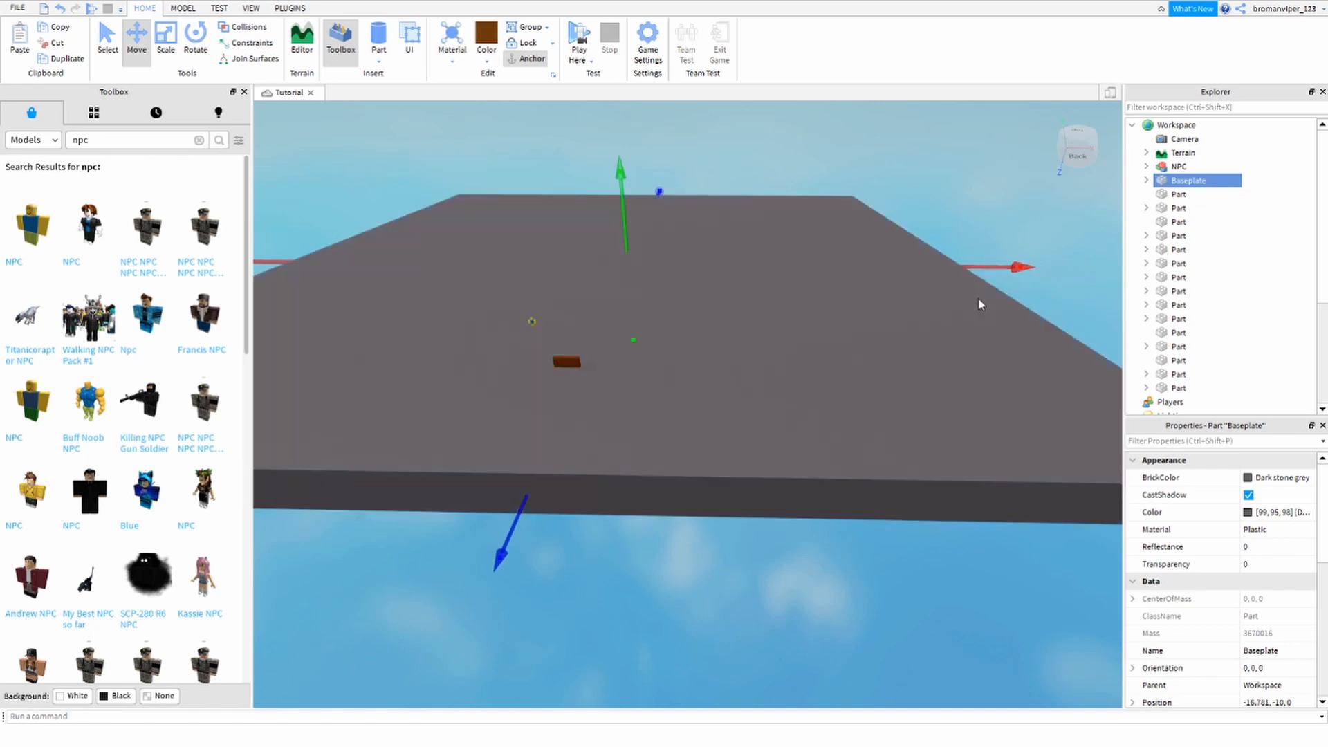
pyautogui.press('w')
pyautogui.click(822, 303)
pyautogui.press('a')
pyautogui.press('w')
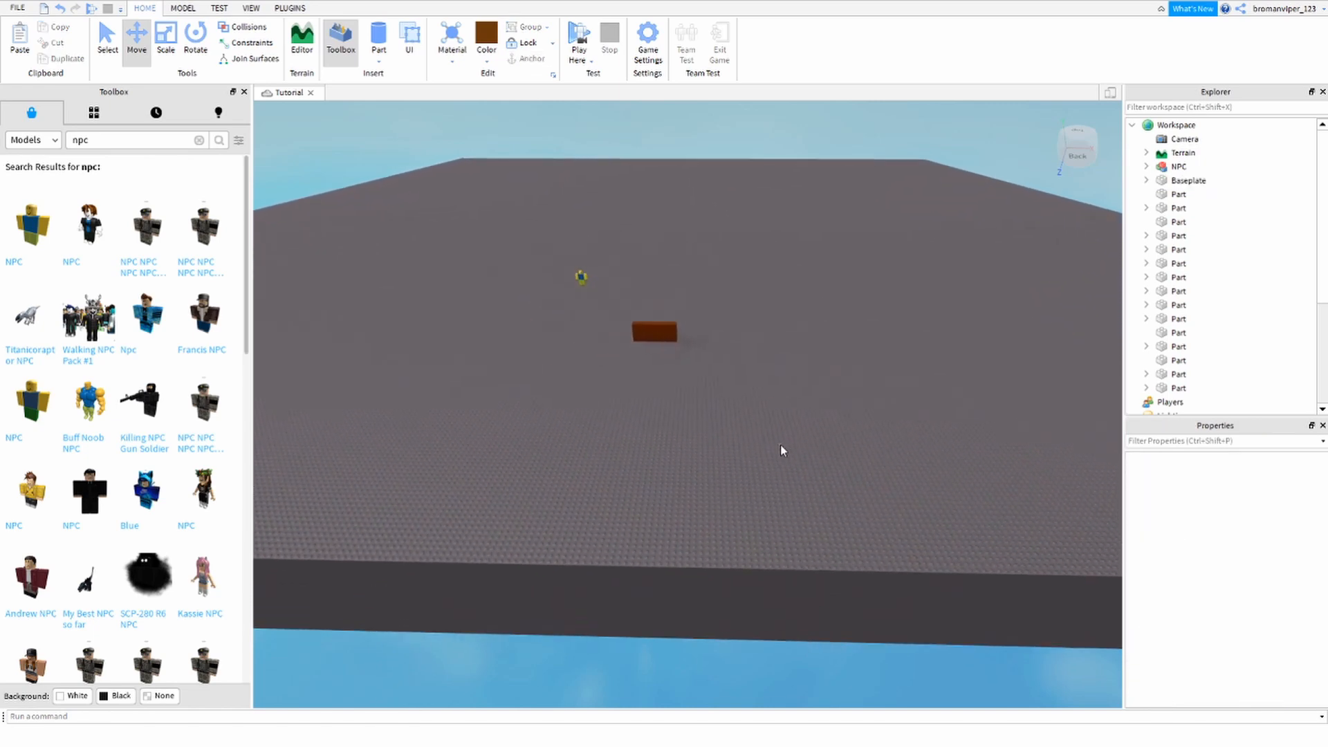
# Step: Unlock all parts, select the Baseplate directly in the 3D view, and return to the brown wall
pyautogui.press('e')
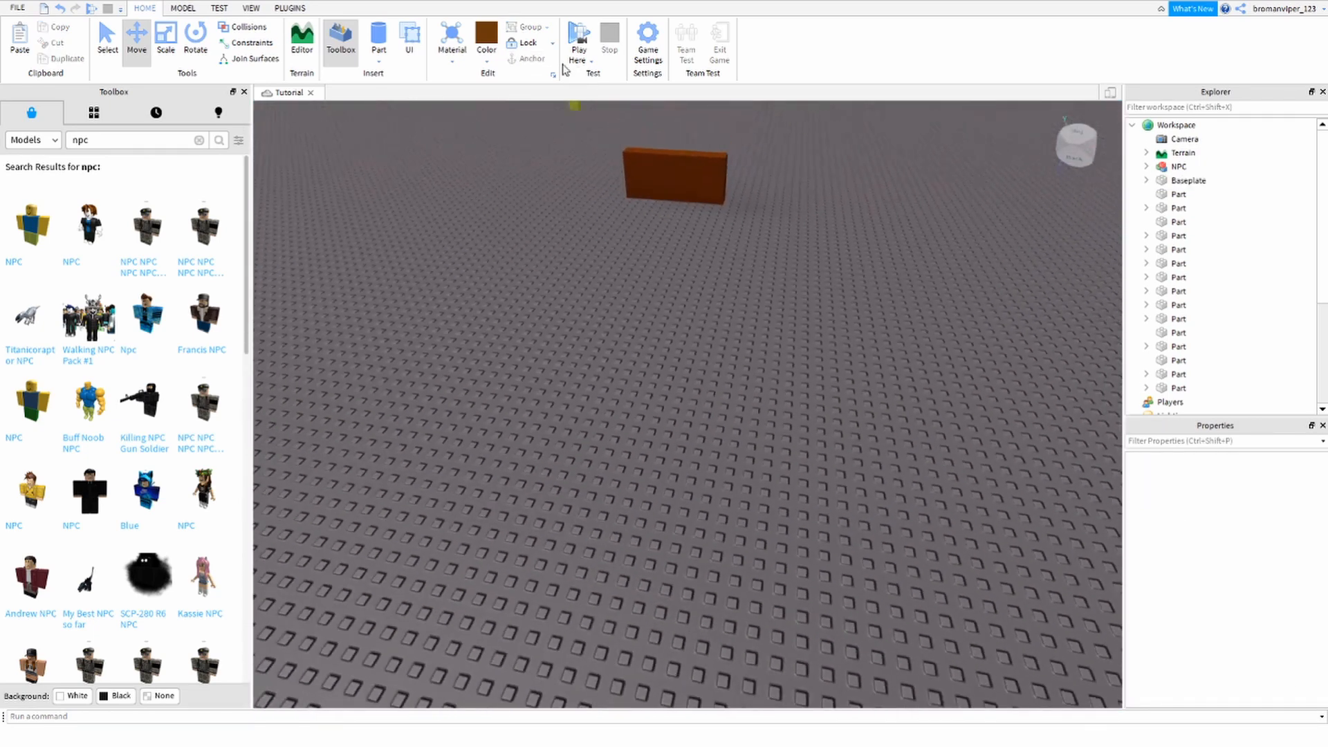
pyautogui.click(552, 42)
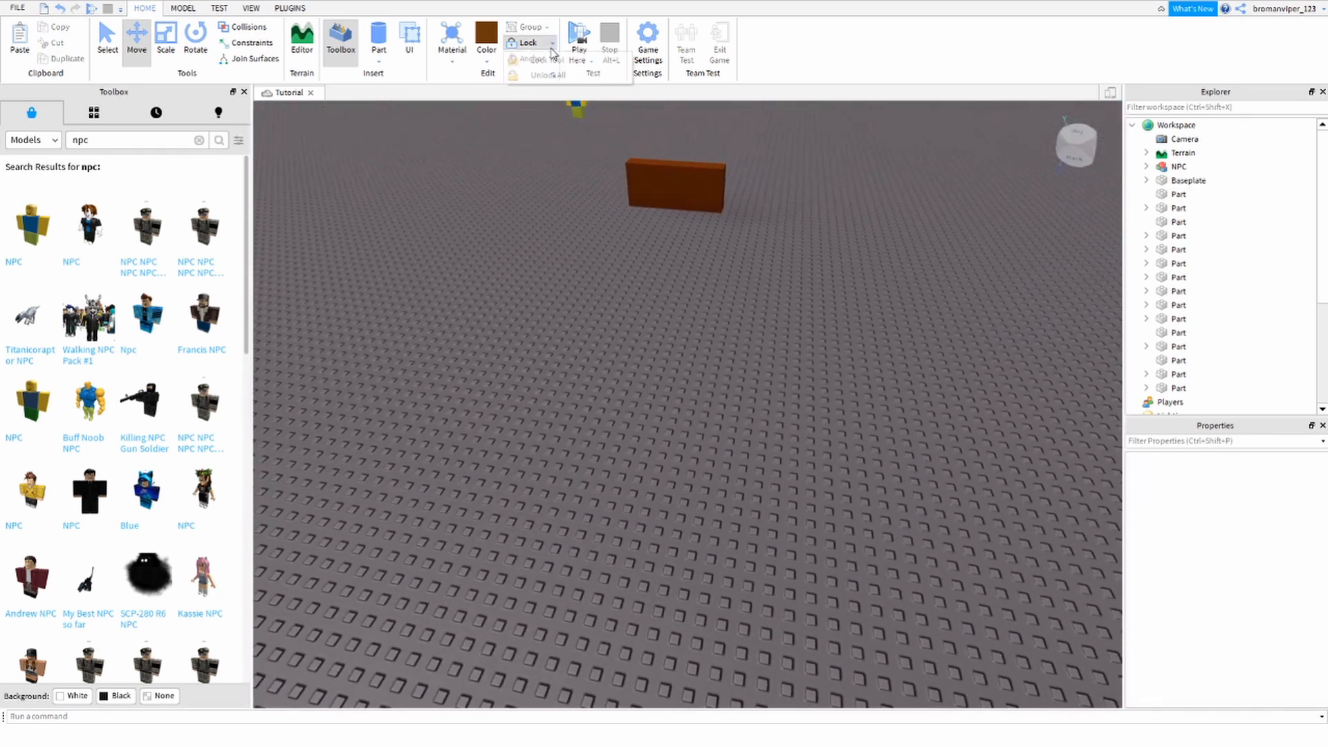
pyautogui.click(543, 201)
pyautogui.press('s')
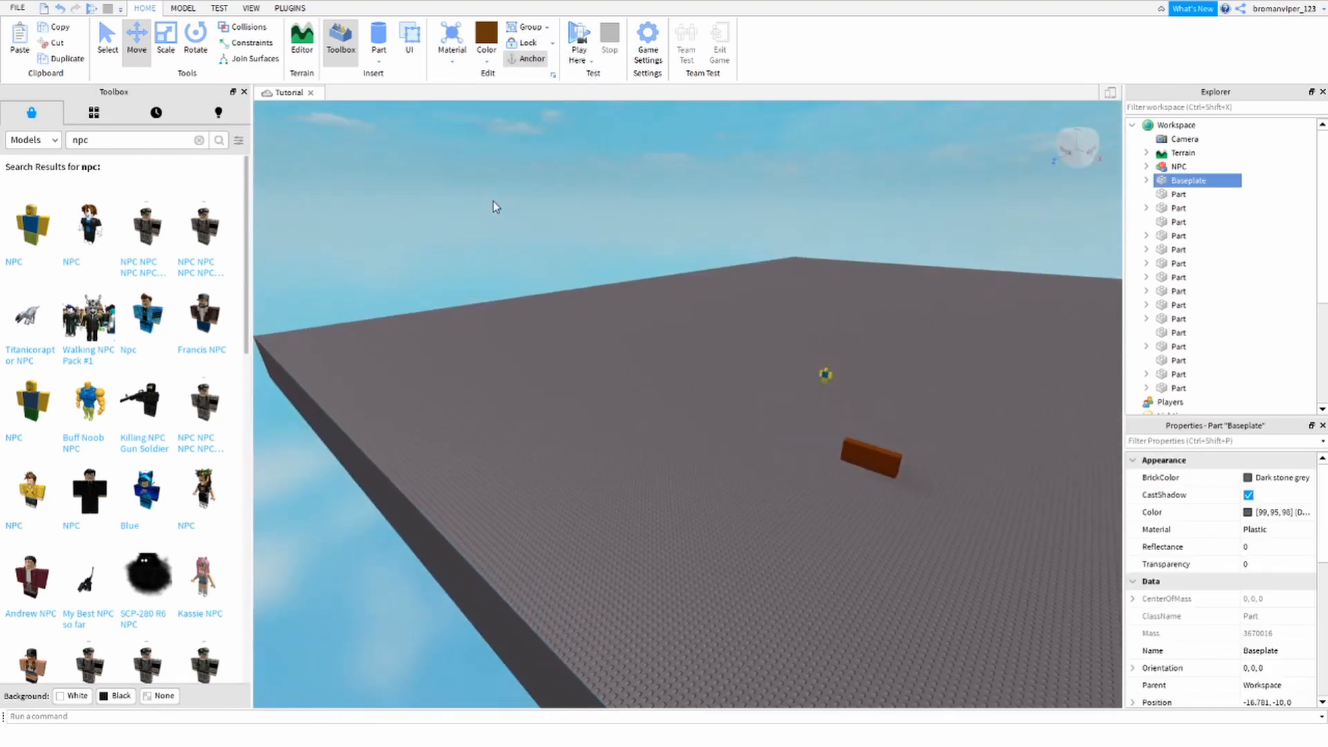
pyautogui.click(623, 305)
pyautogui.press('w')
pyautogui.moveTo(616, 303); pyautogui.dragTo(581, 344, button='right')
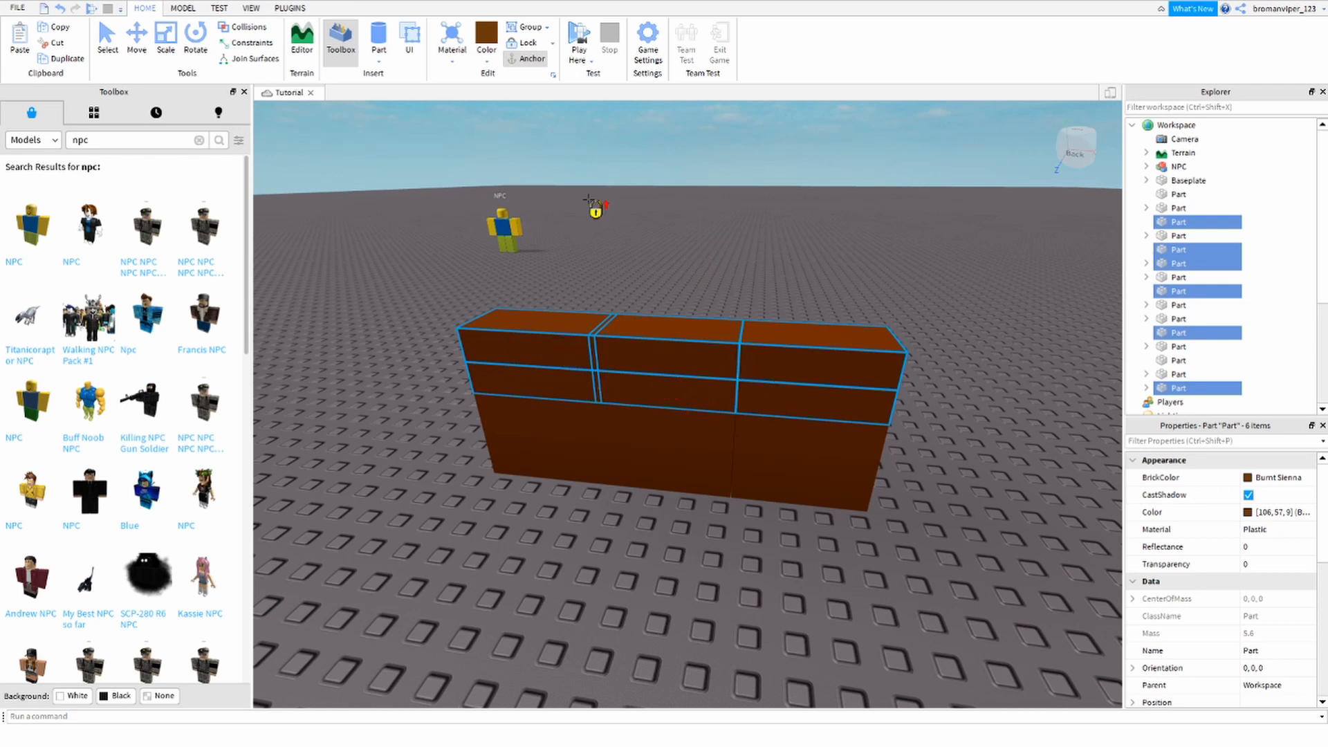
# Step: Box-select the bricks of the brown wall with the Move tool active, and clear the selection
pyautogui.click(779, 285)
pyautogui.moveTo(441, 300); pyautogui.dragTo(880, 495)
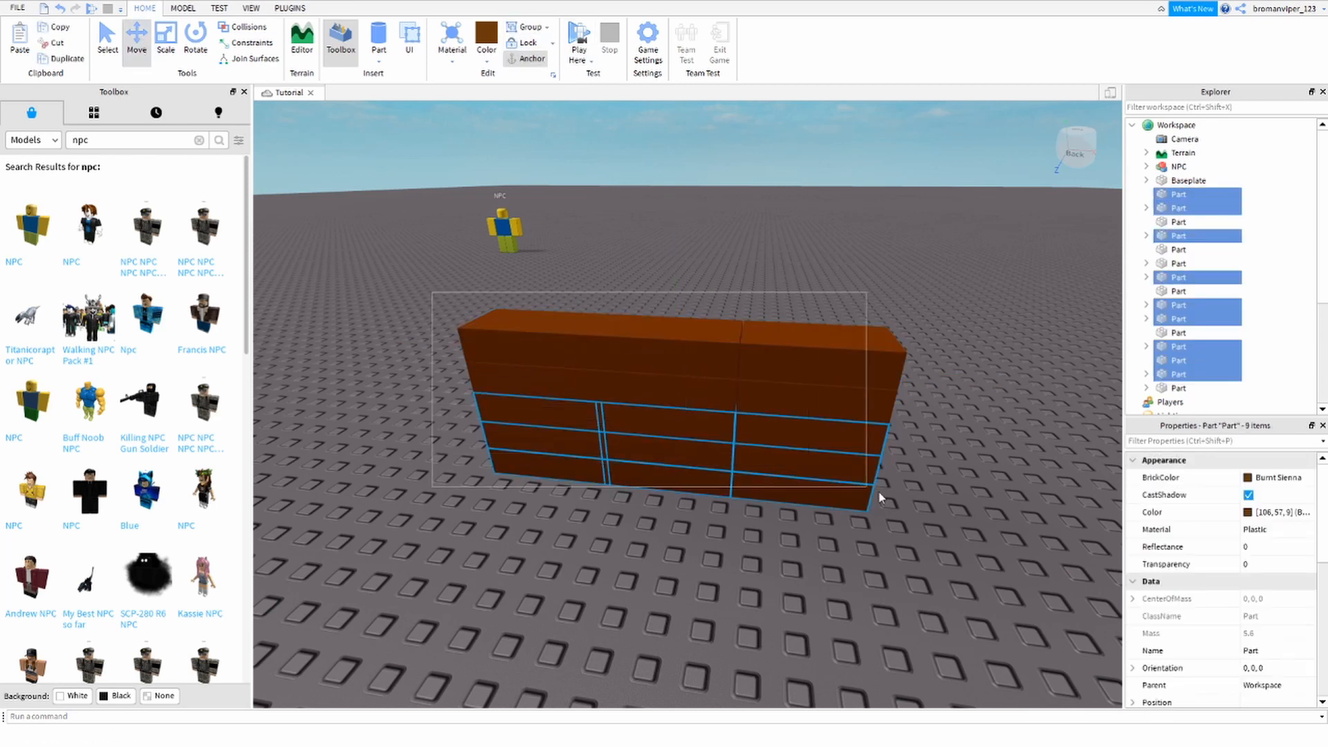
pyautogui.scroll(-3, 442, 401)
pyautogui.moveTo(394, 328); pyautogui.dragTo(975, 606)
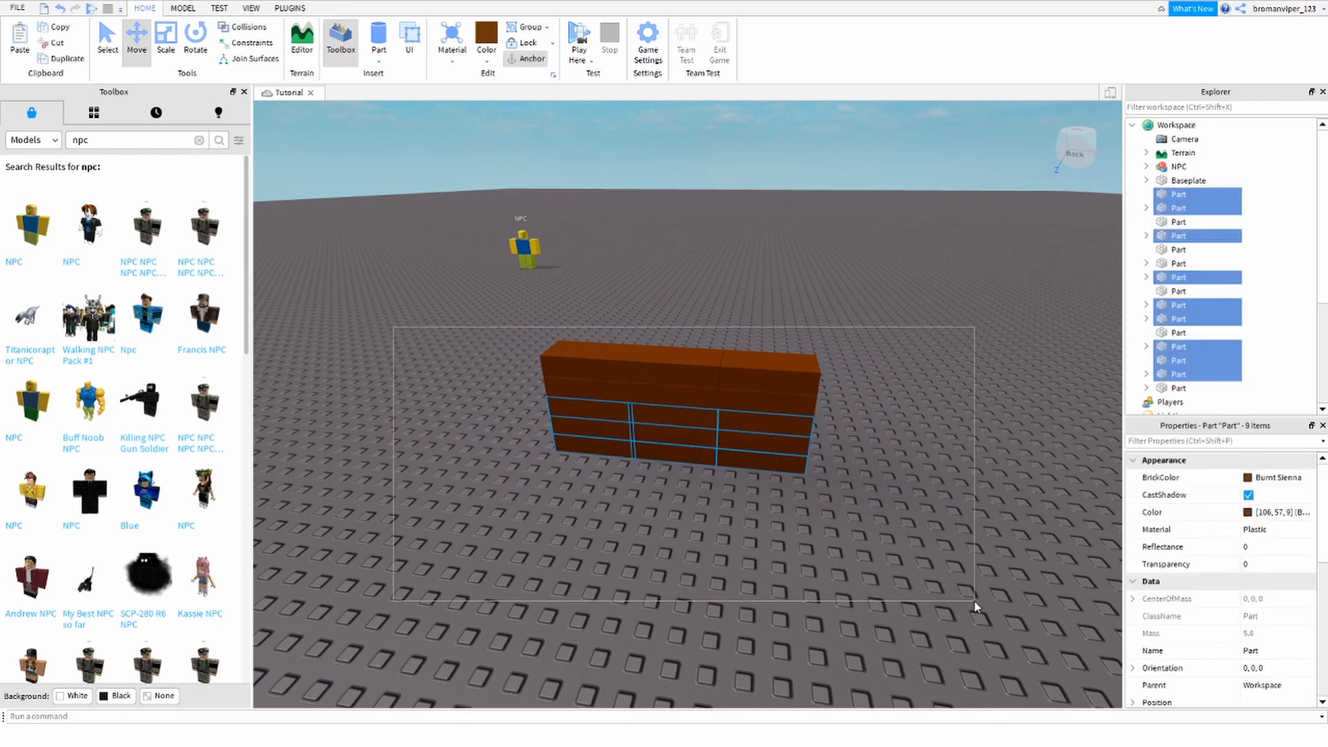
pyautogui.scroll(5, 975, 602)
pyautogui.scroll(-4, 958, 583)
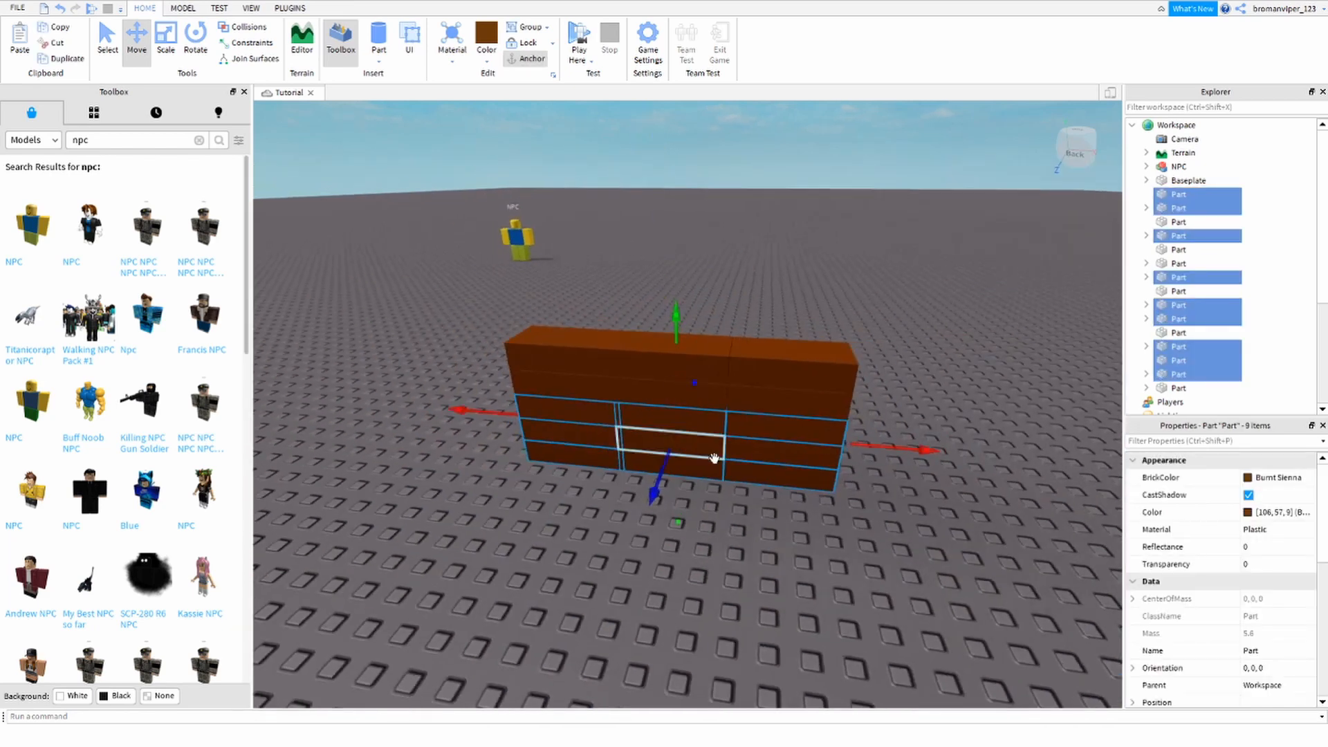
pyautogui.click(662, 528)
pyautogui.scroll(2, 674, 551)
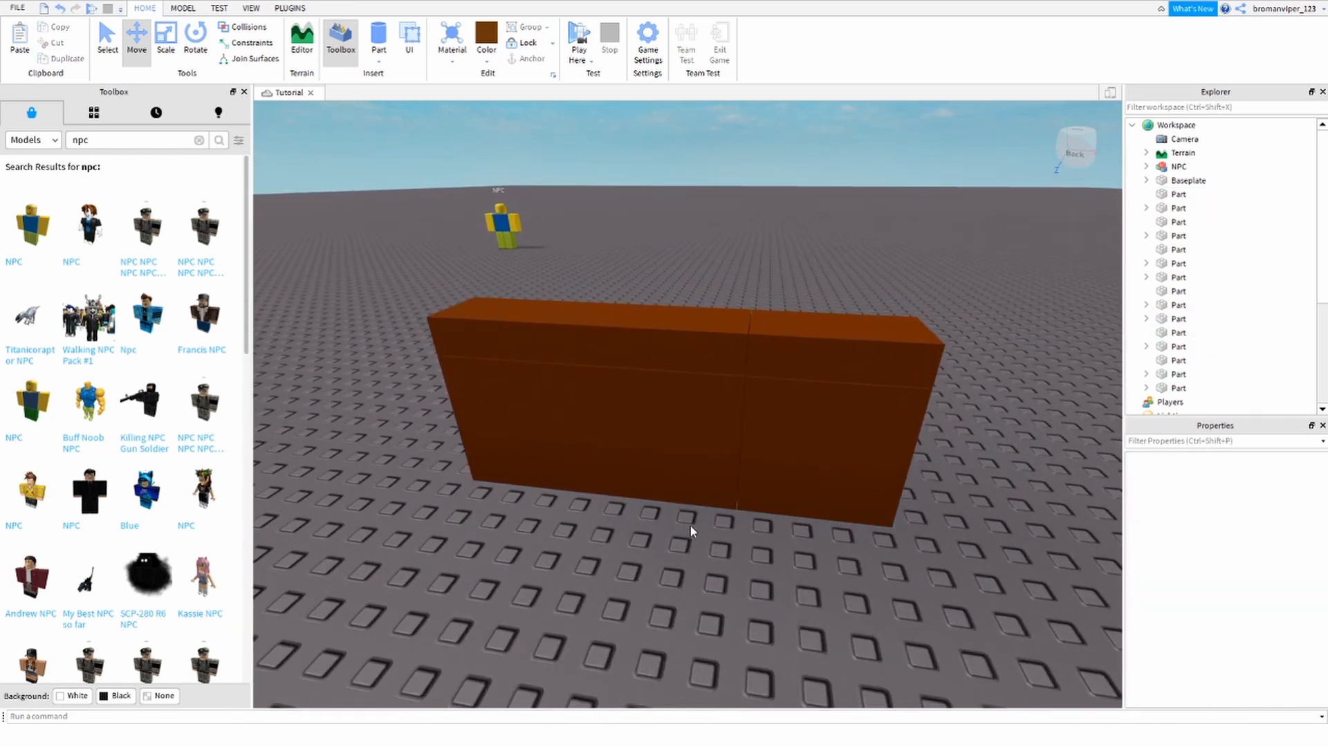
pyautogui.scroll(-2, 688, 511)
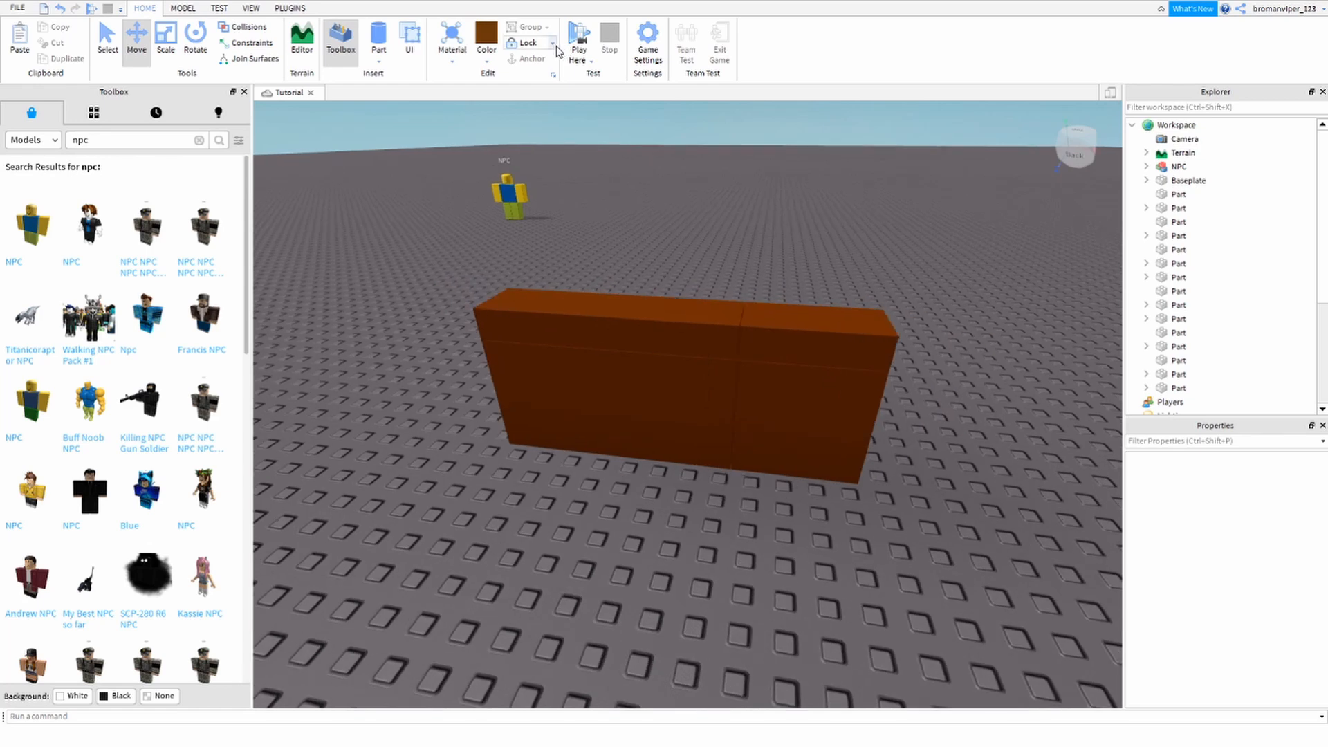
# Step: Box-select all 15 bricks of the brown wall, scale them down together from the blue-axis side, and deselect them
pyautogui.press('w')
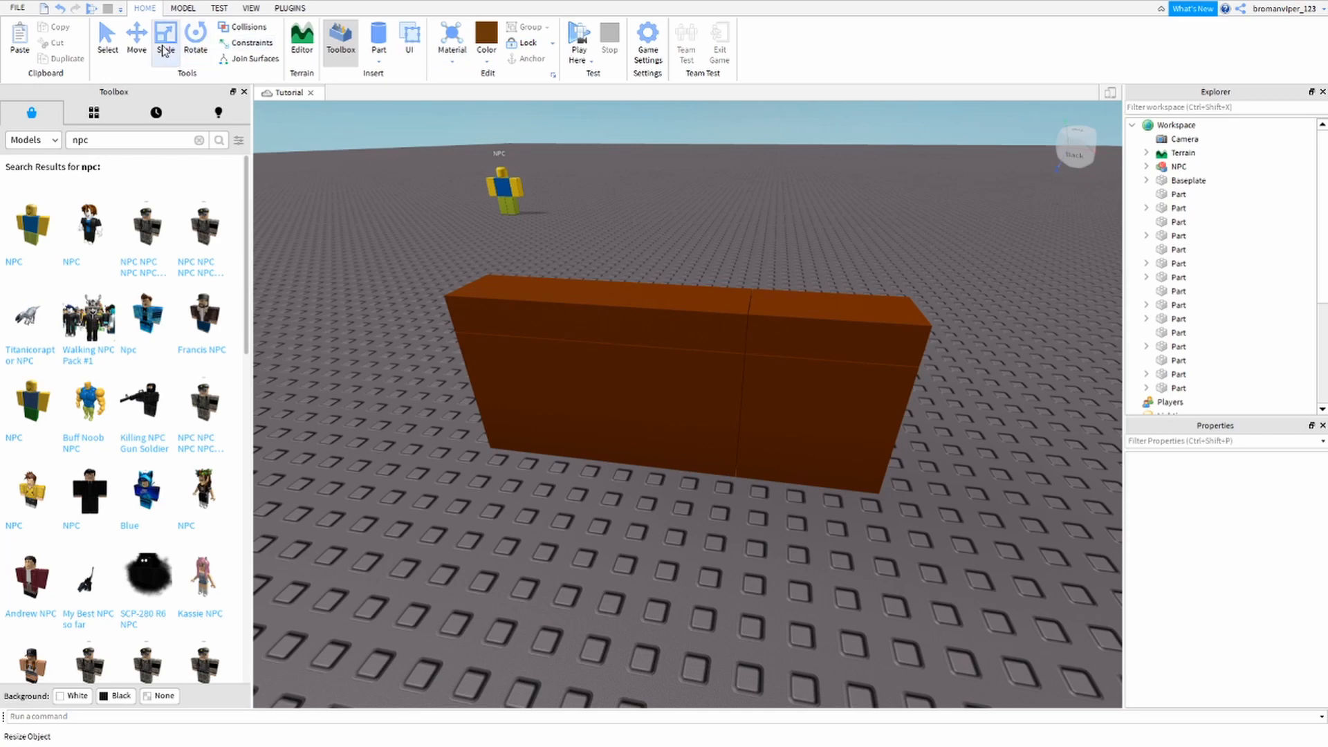
pyautogui.moveTo(387, 274); pyautogui.dragTo(916, 552)
pyautogui.moveTo(916, 551); pyautogui.dragTo(856, 512, button='right')
pyautogui.scroll(-10, 856, 513)
pyautogui.moveTo(710, 426); pyautogui.dragTo(869, 563)
pyautogui.scroll(6, 868, 563)
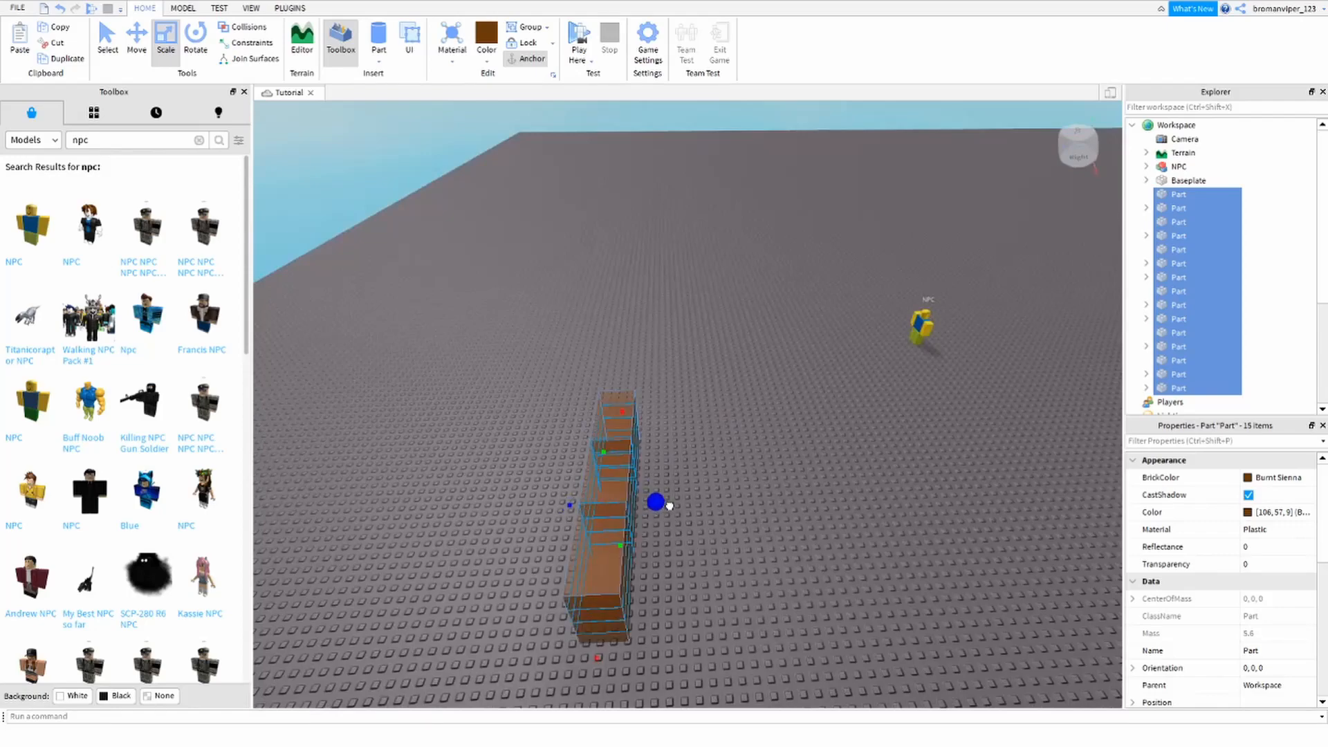
pyautogui.scroll(-5, 839, 522)
pyautogui.moveTo(670, 506); pyautogui.dragTo(700, 500)
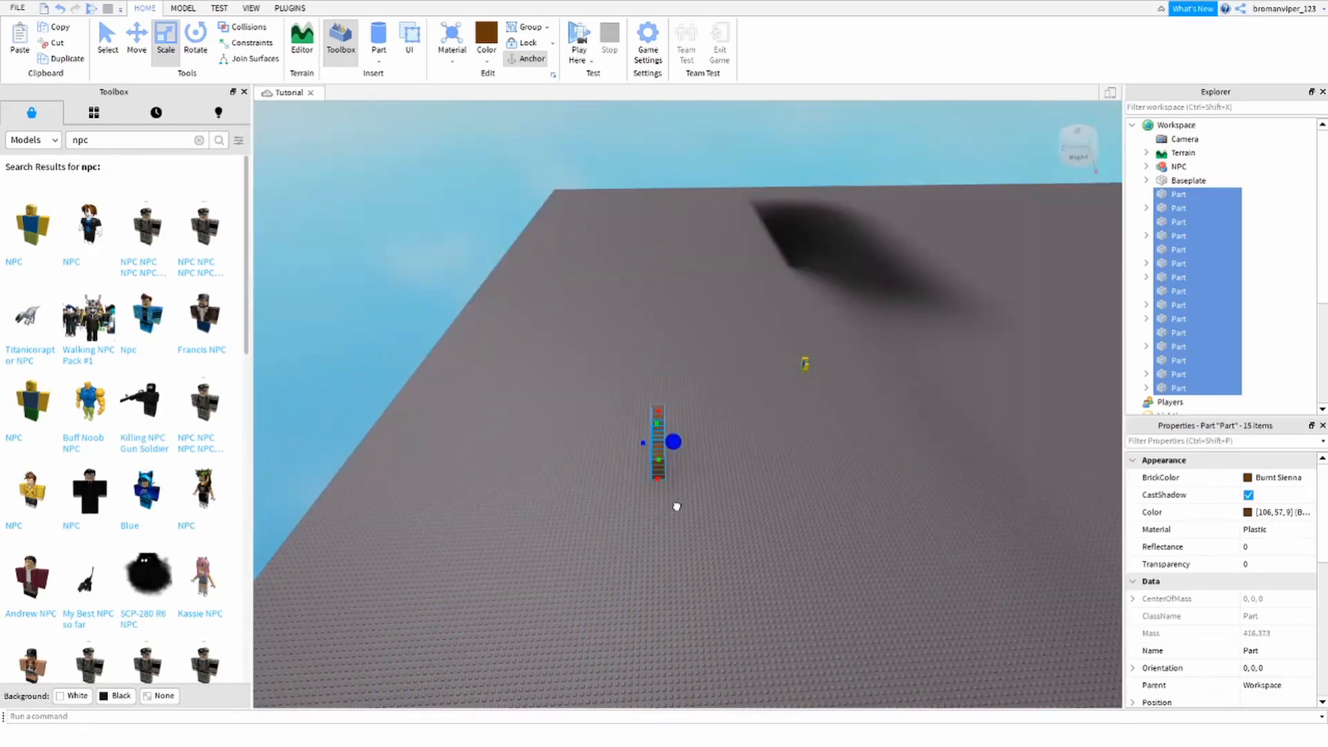
pyautogui.press('w')
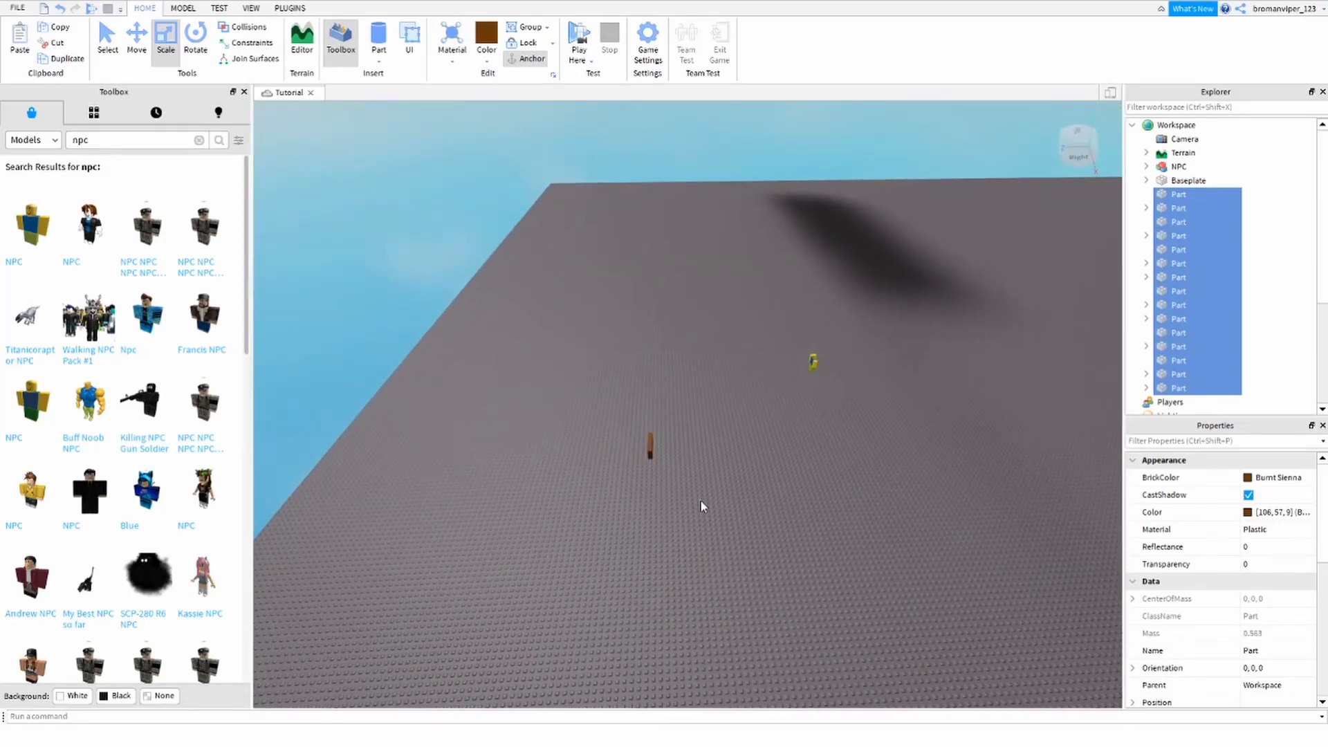
pyautogui.click(697, 498)
# Step: Reselect the 15 wall bricks, scale them up and down together from the green-axis side, leave them slightly larger, and deselect them
pyautogui.moveTo(691, 493); pyautogui.dragTo(644, 477, button='right')
pyautogui.moveTo(321, 360); pyautogui.dragTo(556, 542)
pyautogui.scroll(5, 558, 526)
pyautogui.scroll(-8, 470, 487)
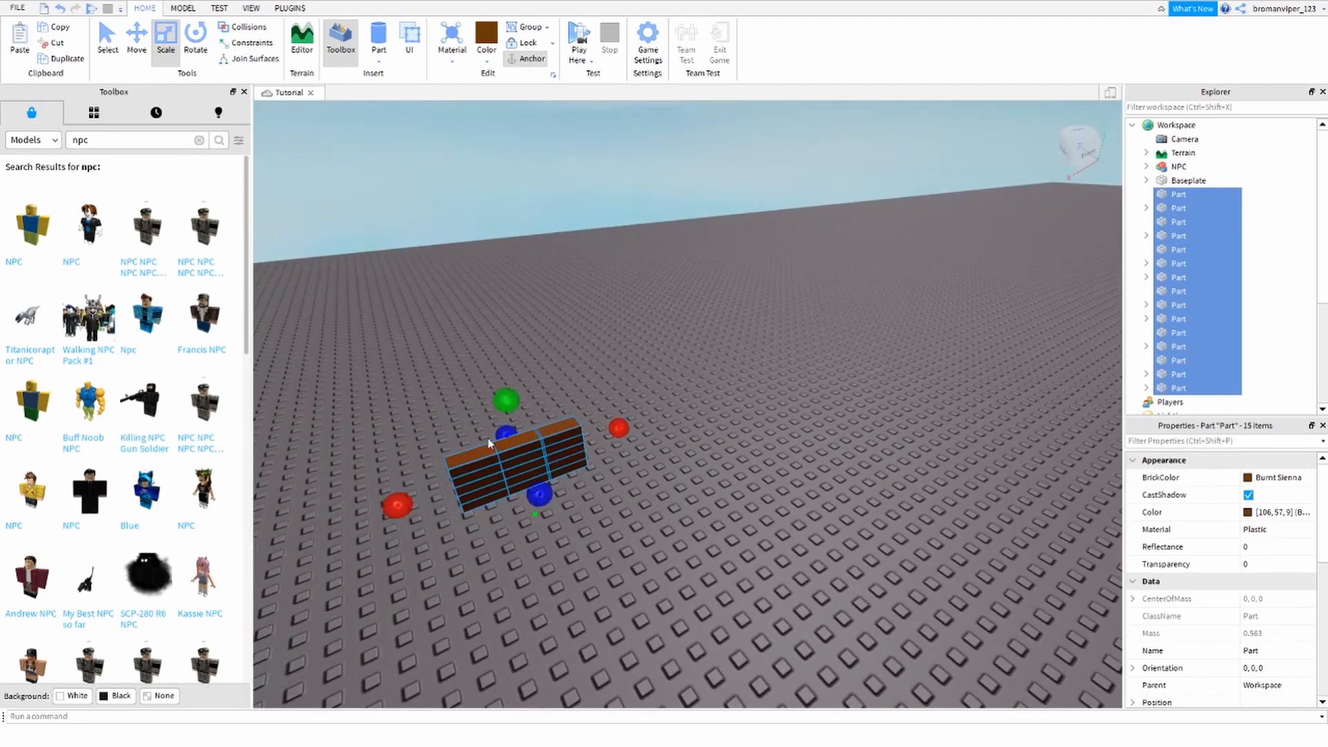
pyautogui.scroll(-3, 749, 417)
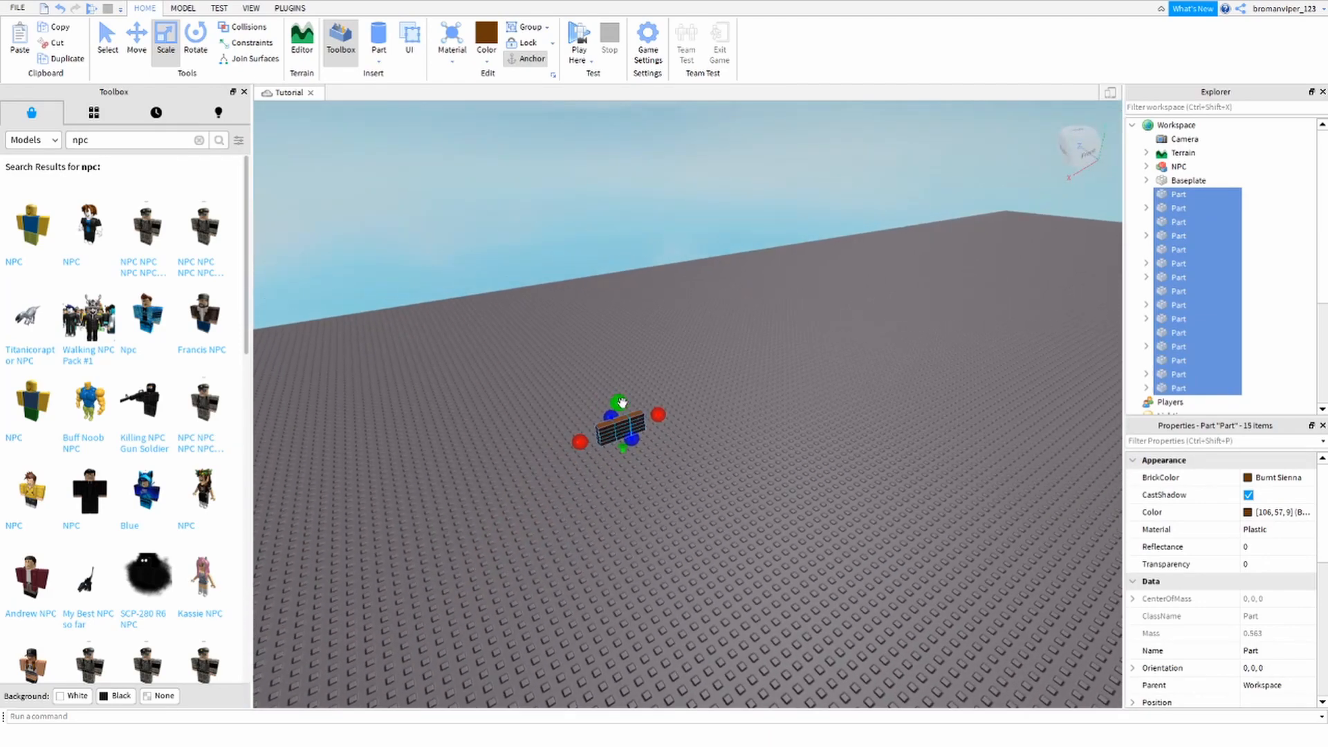
pyautogui.scroll(10, 621, 402)
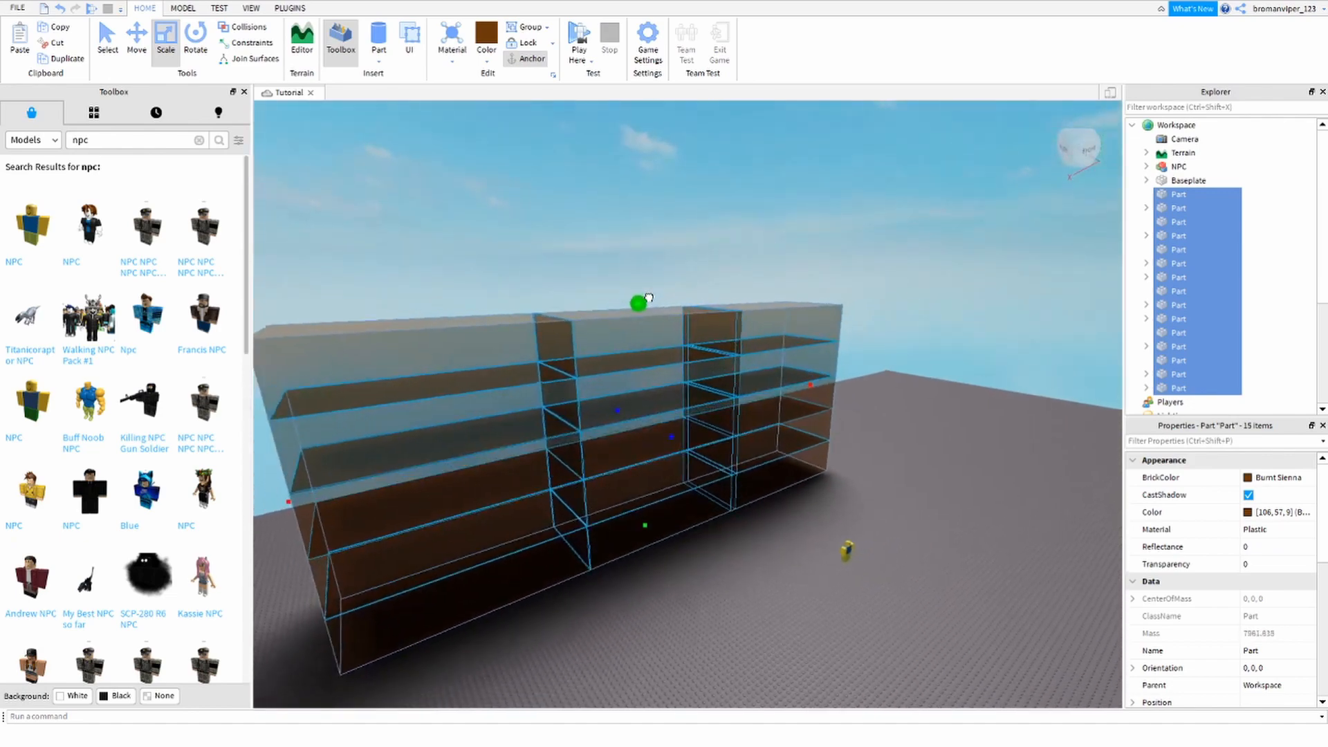
pyautogui.scroll(4, 649, 298)
pyautogui.scroll(-8, 685, 139)
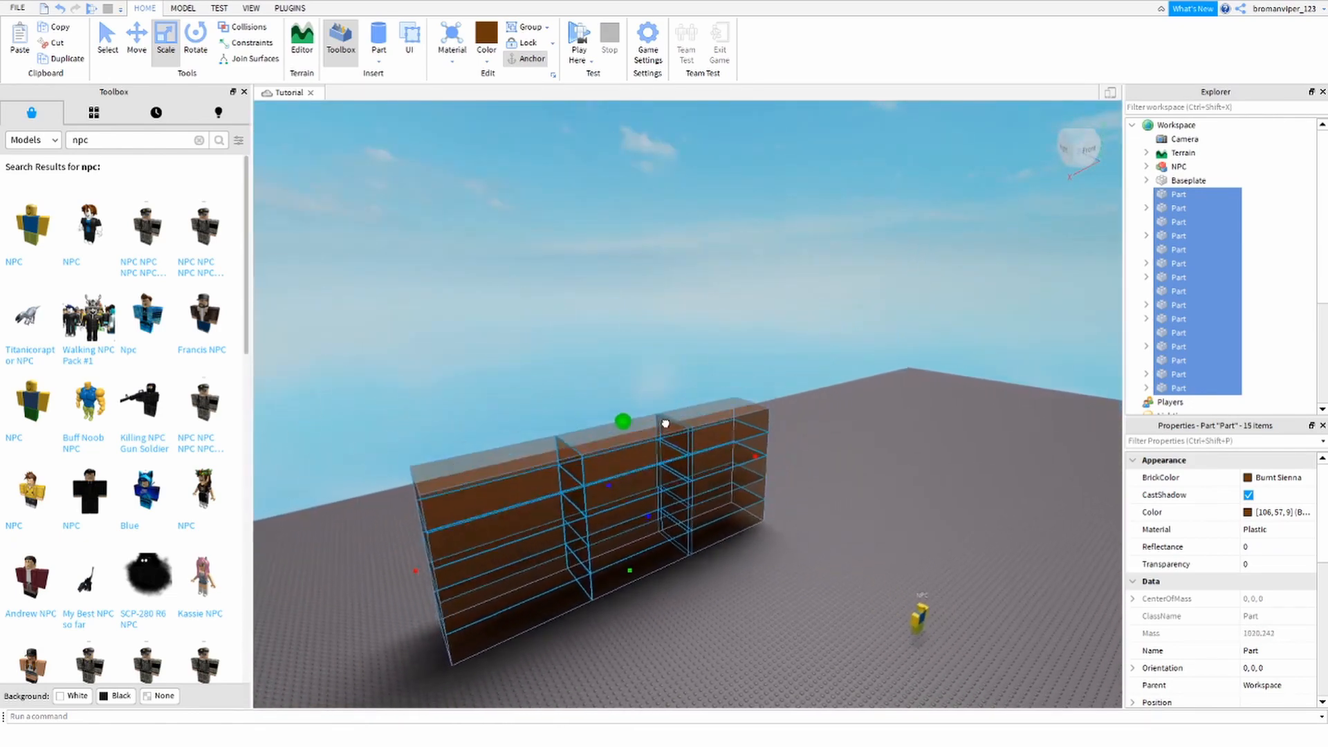
pyautogui.scroll(-8, 666, 423)
pyautogui.scroll(10, 603, 396)
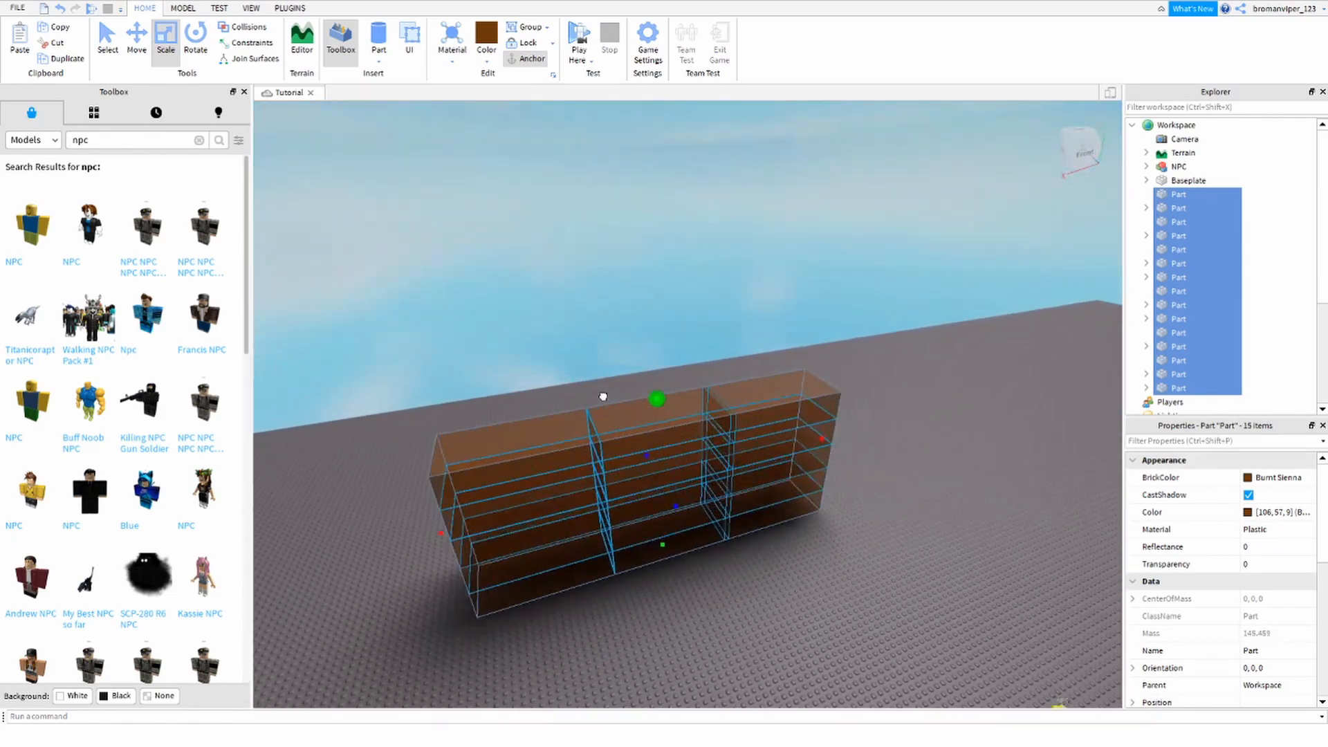
pyautogui.moveTo(604, 396); pyautogui.dragTo(638, 523)
pyautogui.click(770, 645)
# Step: Box-select the rescaled wall to check that its bricks still fit together, and deselect it
pyautogui.moveTo(769, 648); pyautogui.dragTo(773, 653, button='right')
pyautogui.scroll(-6, 772, 653)
pyautogui.moveTo(530, 334); pyautogui.dragTo(814, 576)
pyautogui.scroll(3, 814, 577)
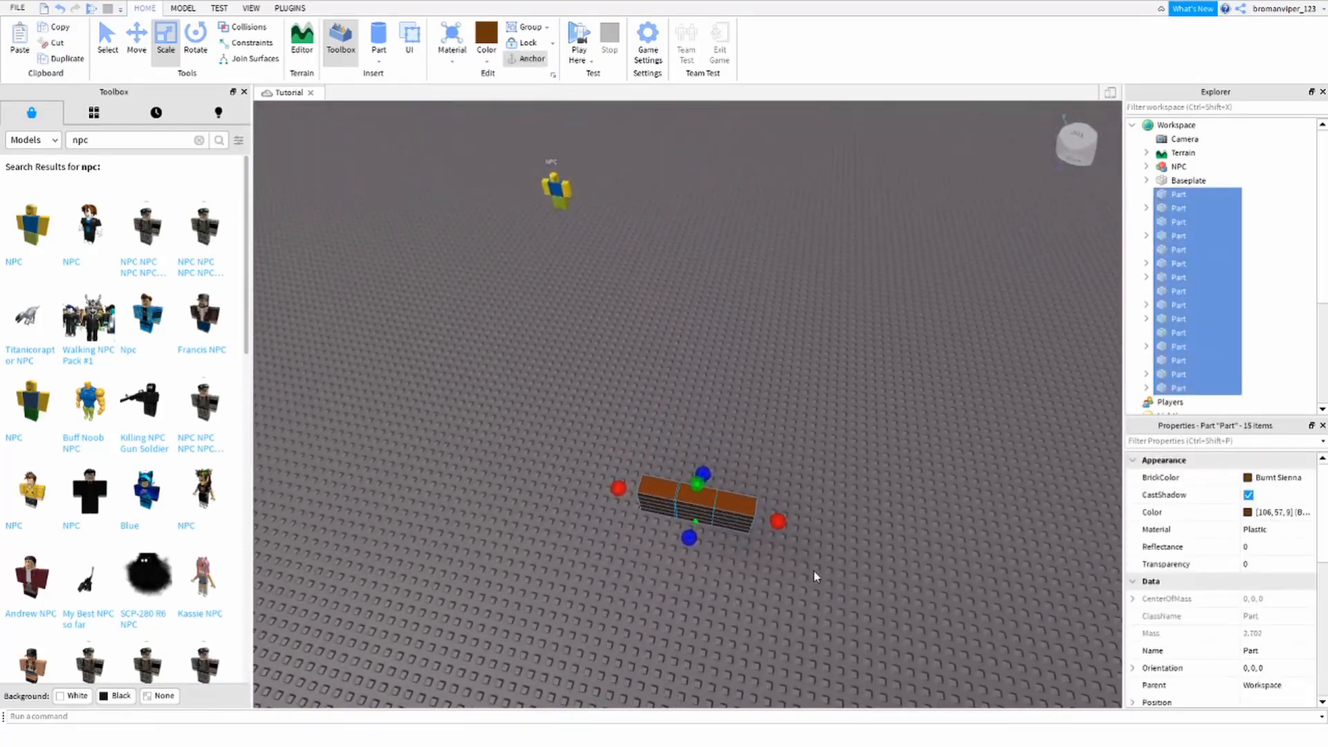
pyautogui.scroll(4, 814, 575)
pyautogui.click(812, 570)
# Step: Select only the top brick at one end of the brown wall and resize it slightly along the red axis
pyautogui.moveTo(812, 570); pyautogui.dragTo(770, 522, button='right')
pyautogui.press('a')
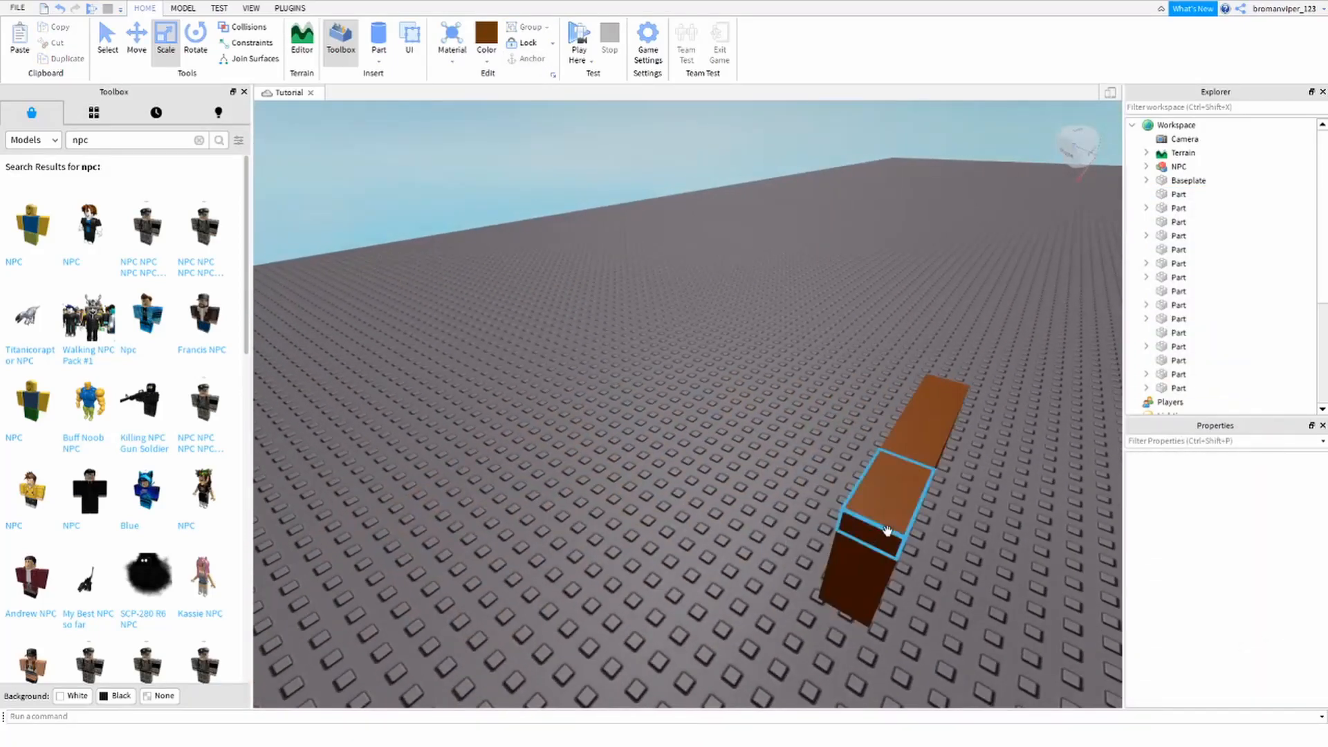
pyautogui.moveTo(846, 504); pyautogui.dragTo(623, 506, button='right')
pyautogui.moveTo(684, 582); pyautogui.dragTo(643, 456)
pyautogui.click(644, 453)
pyautogui.click(673, 495)
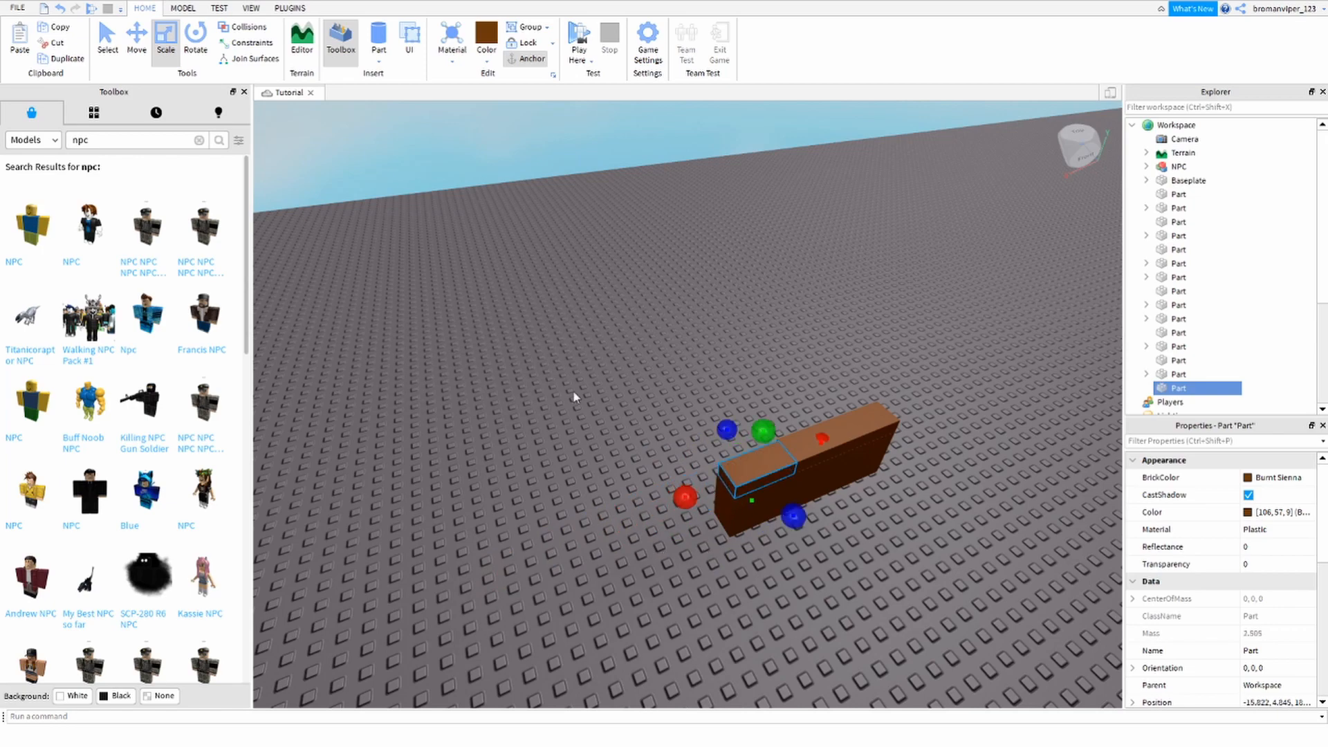
# Step: Select all 15 bricks of the brown wall and group them into a single model
pyautogui.moveTo(573, 392); pyautogui.dragTo(919, 554)
pyautogui.scroll(-5, 705, 373)
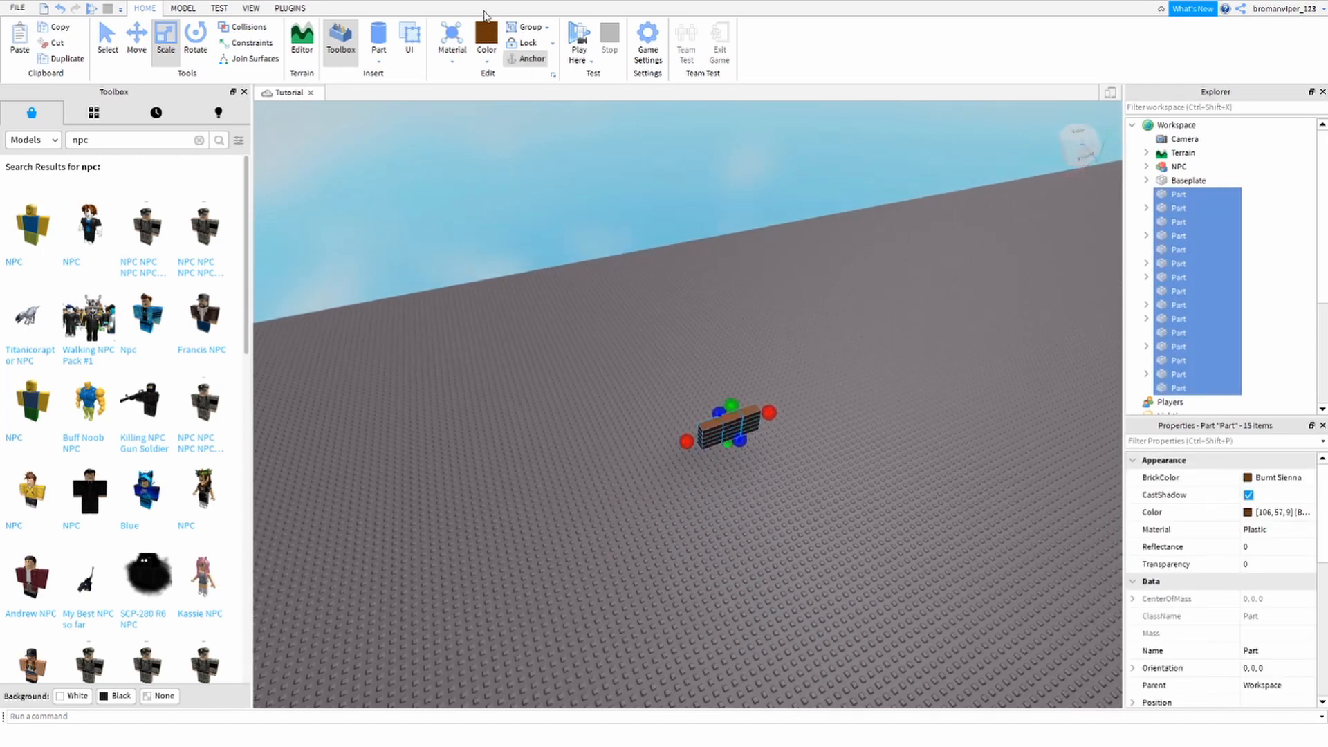
pyautogui.hotkey('ctrl', 'g')
pyautogui.press('f')
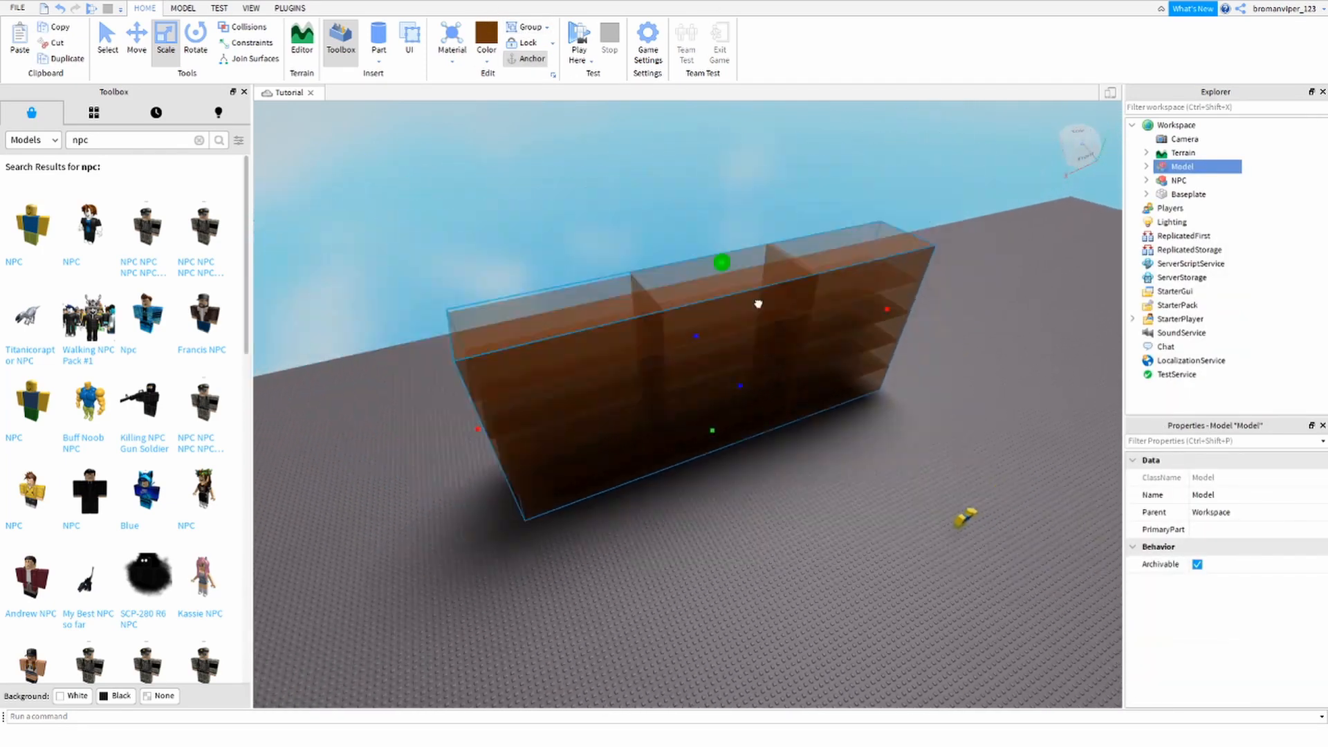
# Step: Scale the grouped wall model up and down as one object from the green-axis side, and deselect it
pyautogui.moveTo(758, 303); pyautogui.dragTo(753, 412)
pyautogui.click(776, 503)
pyautogui.scroll(3, 776, 503)
pyautogui.click(771, 422)
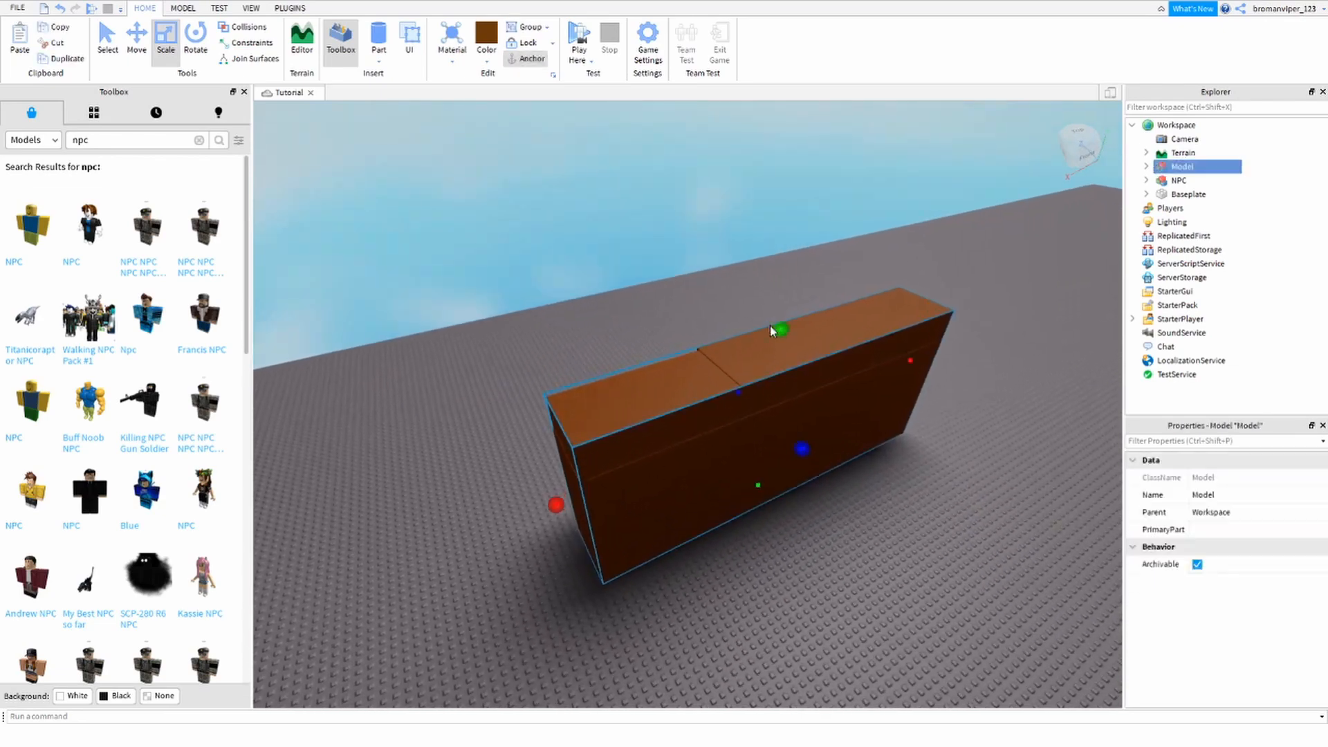
pyautogui.moveTo(772, 331); pyautogui.dragTo(768, 439)
pyautogui.click(787, 573)
# Step: Examine the rescaled wall model from several sides and distances, box-selecting and deselecting it along the way
pyautogui.moveTo(786, 572); pyautogui.dragTo(788, 581, button='right')
pyautogui.scroll(-4, 789, 580)
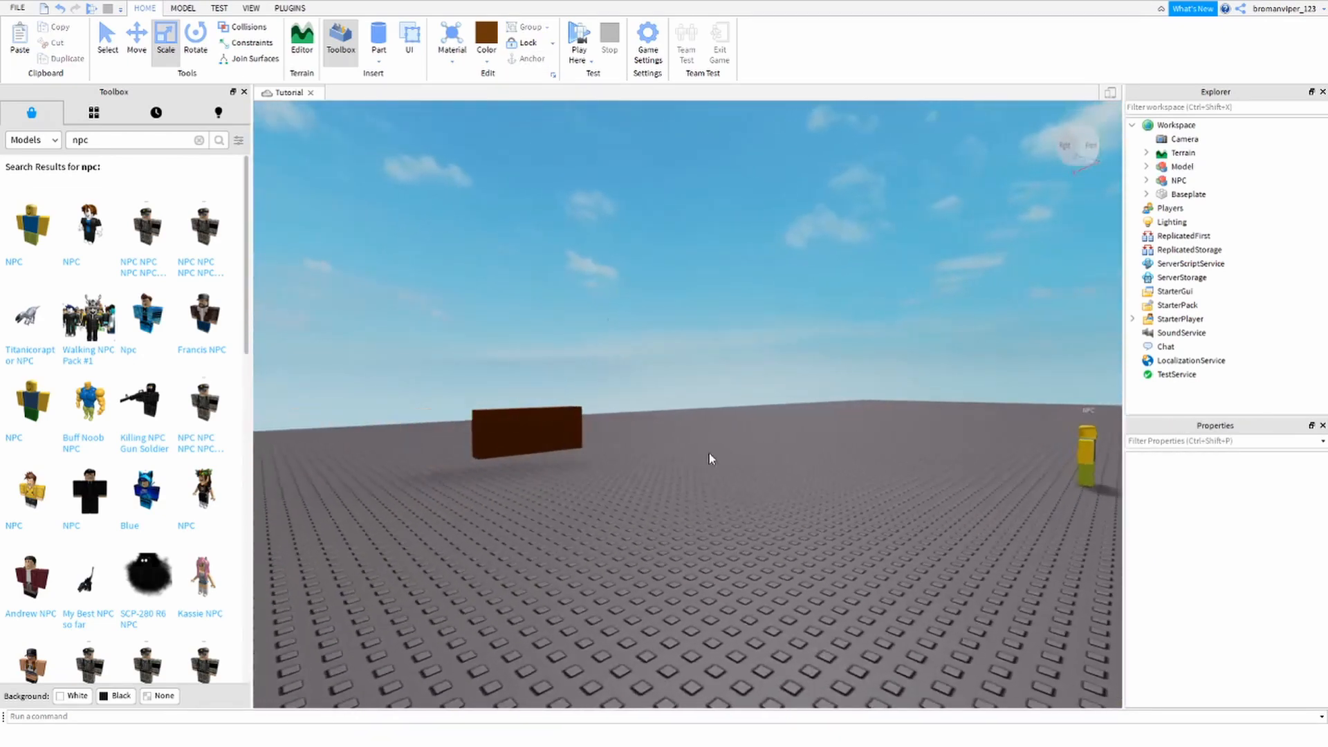
pyautogui.moveTo(708, 453); pyautogui.dragTo(664, 371, button='right')
pyautogui.press('w')
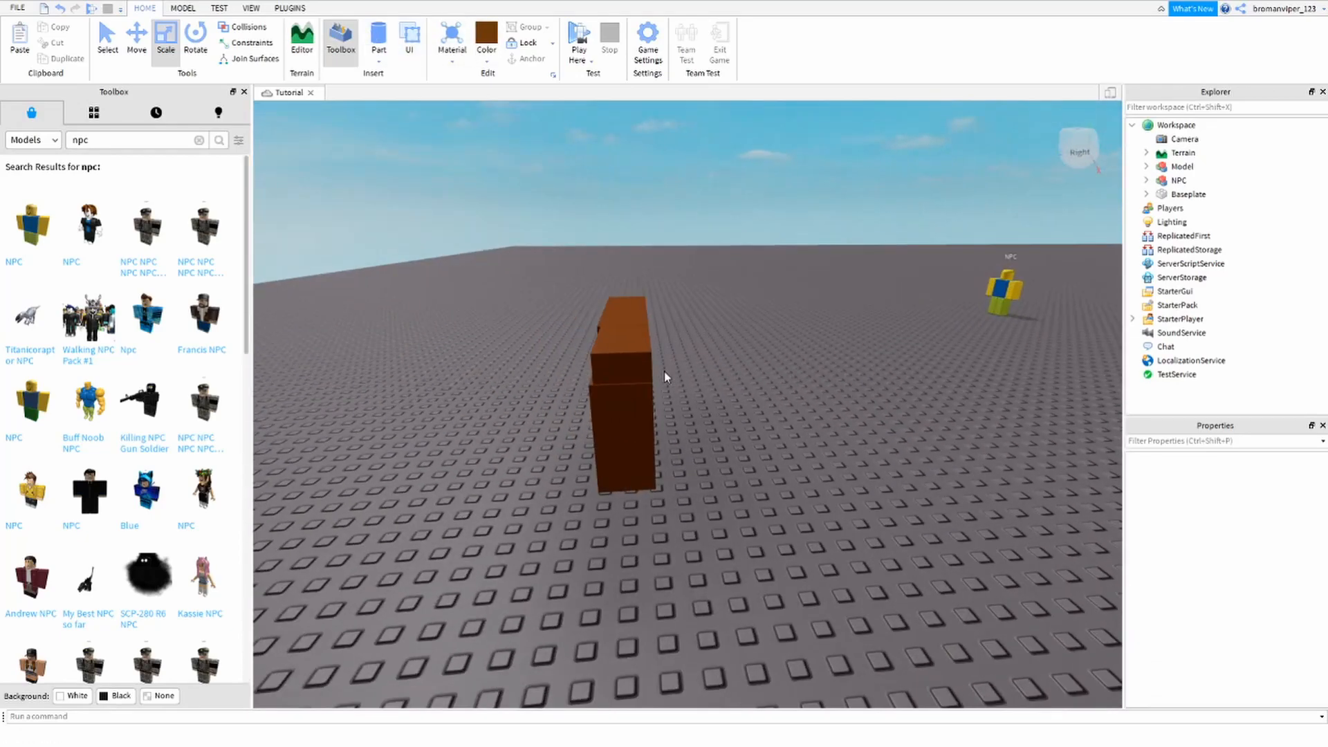
pyautogui.moveTo(636, 453); pyautogui.dragTo(820, 605)
pyautogui.press('s')
pyautogui.moveTo(820, 605); pyautogui.dragTo(828, 604, button='right')
pyautogui.click(823, 606)
pyautogui.press('w')
pyautogui.press('w')
pyautogui.press('s')
pyautogui.press('s')
pyautogui.moveTo(848, 553); pyautogui.dragTo(474, 480)
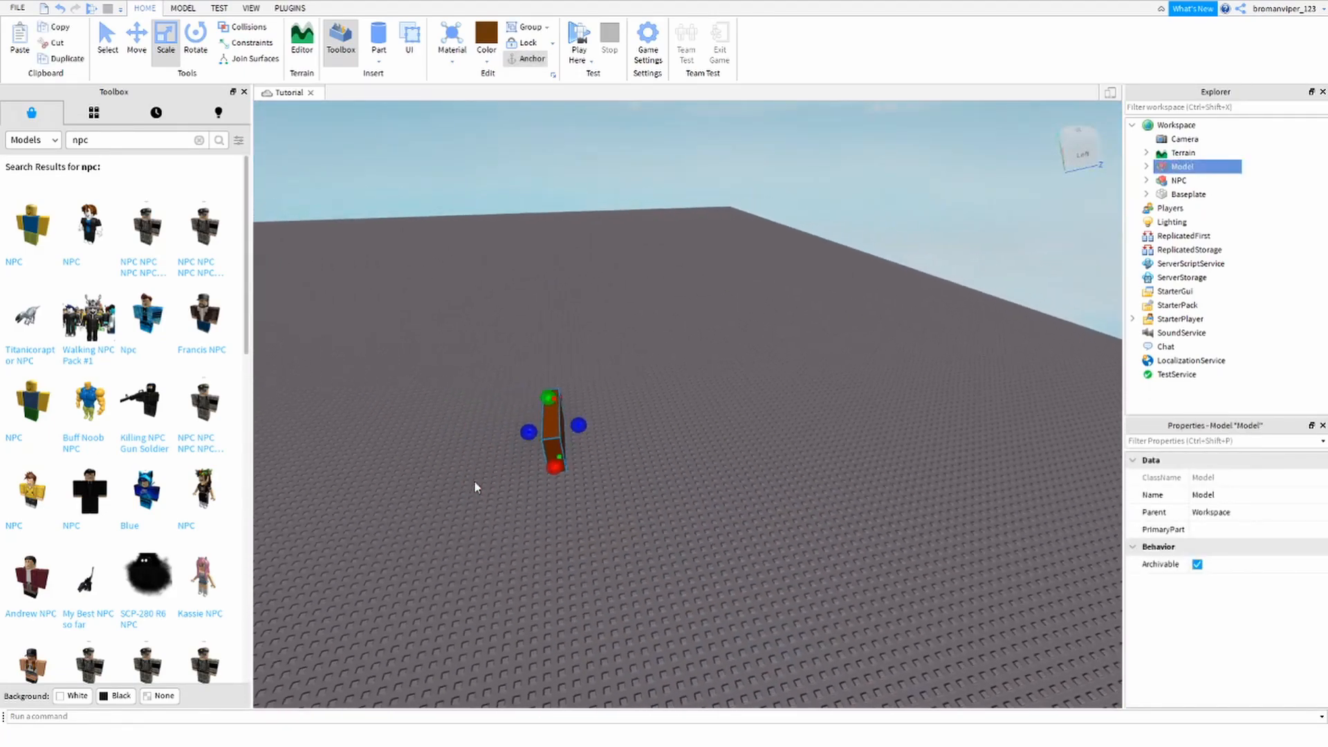
pyautogui.click(474, 482)
# Step: Insert a new block part on an empty area of the Baseplate away from the wall model
pyautogui.press('w')
pyautogui.press('a')
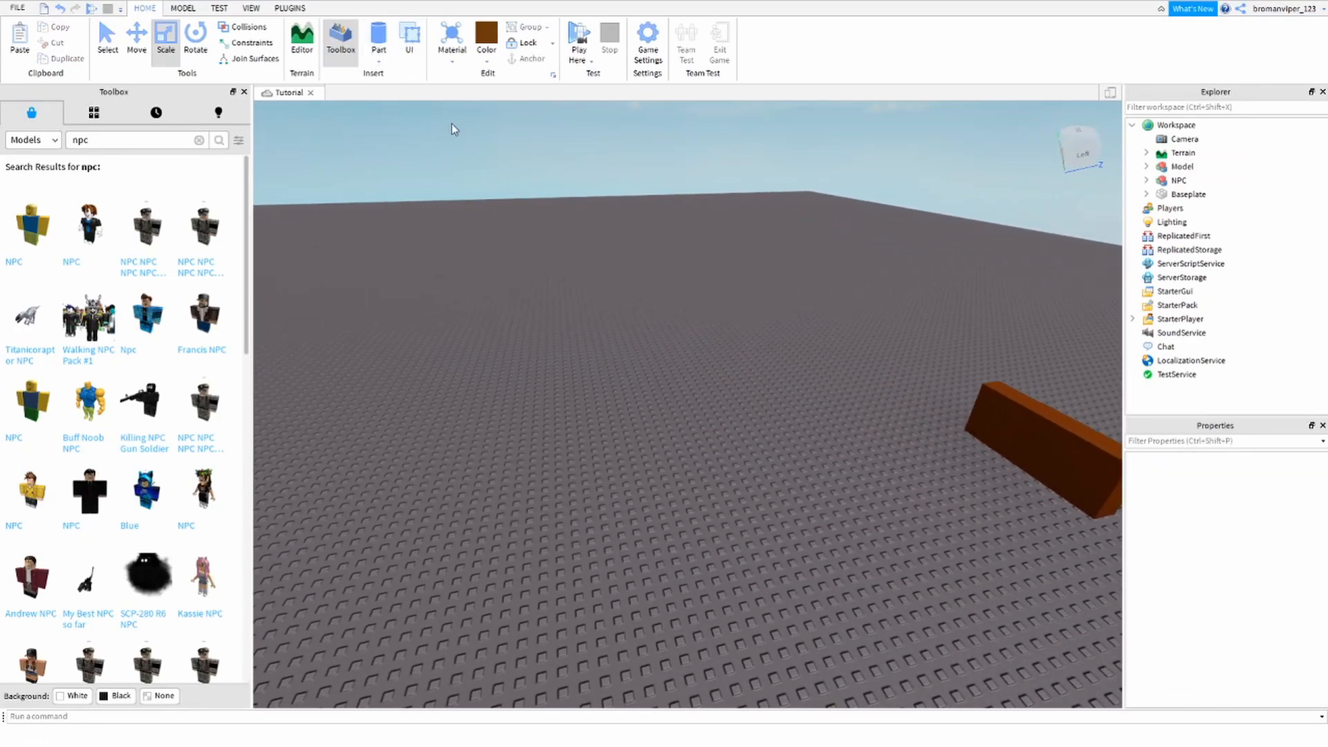
pyautogui.moveTo(487, 206); pyautogui.dragTo(476, 203, button='right')
pyautogui.press('s')
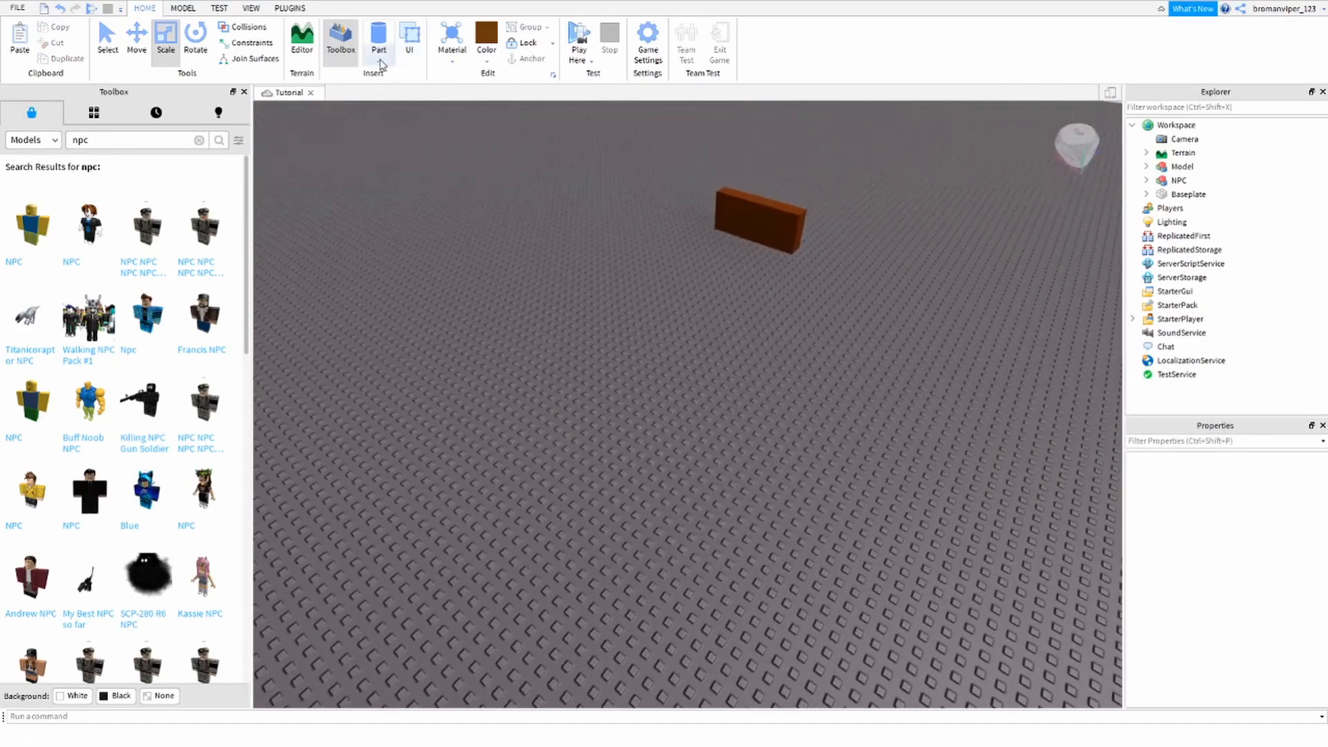
pyautogui.click(685, 394)
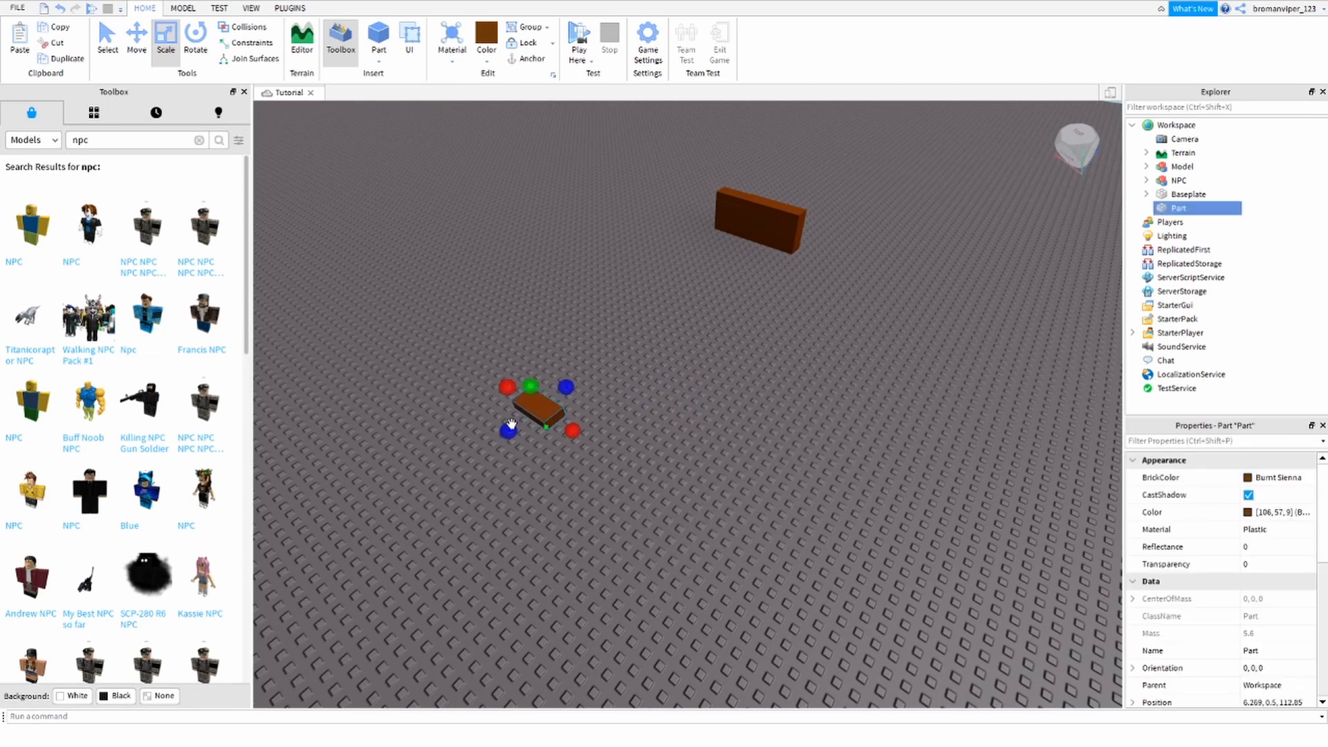
pyautogui.scroll(5, 512, 425)
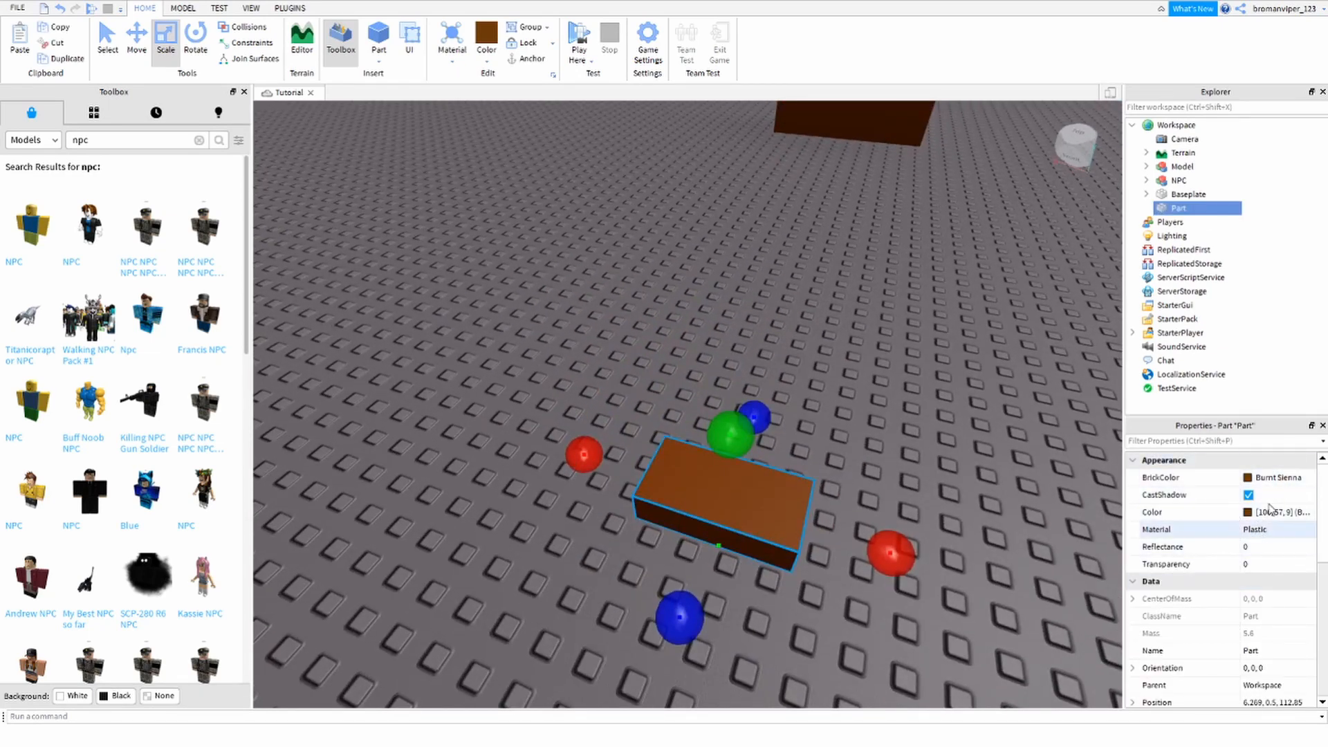
# Step: Colour the new block Pastel Blue and set its material to Brick
pyautogui.click(493, 63)
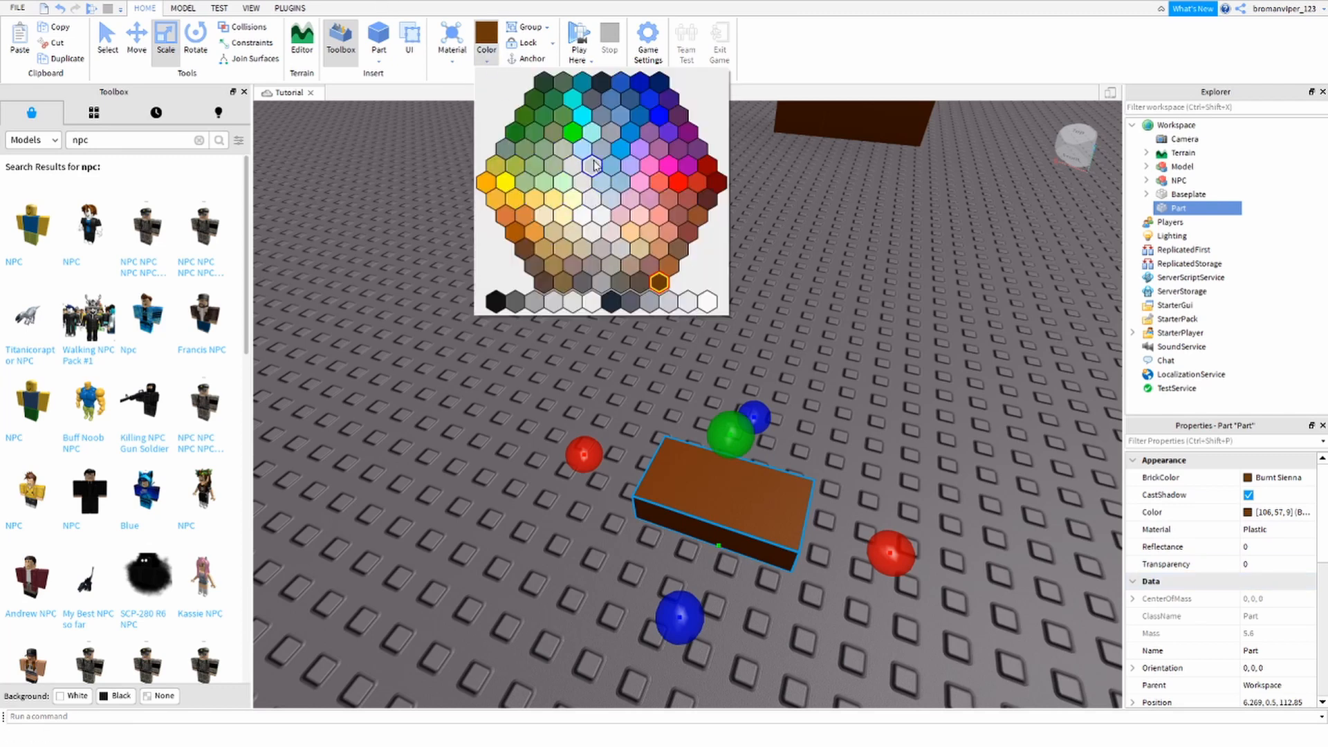
pyautogui.click(613, 166)
pyautogui.click(454, 62)
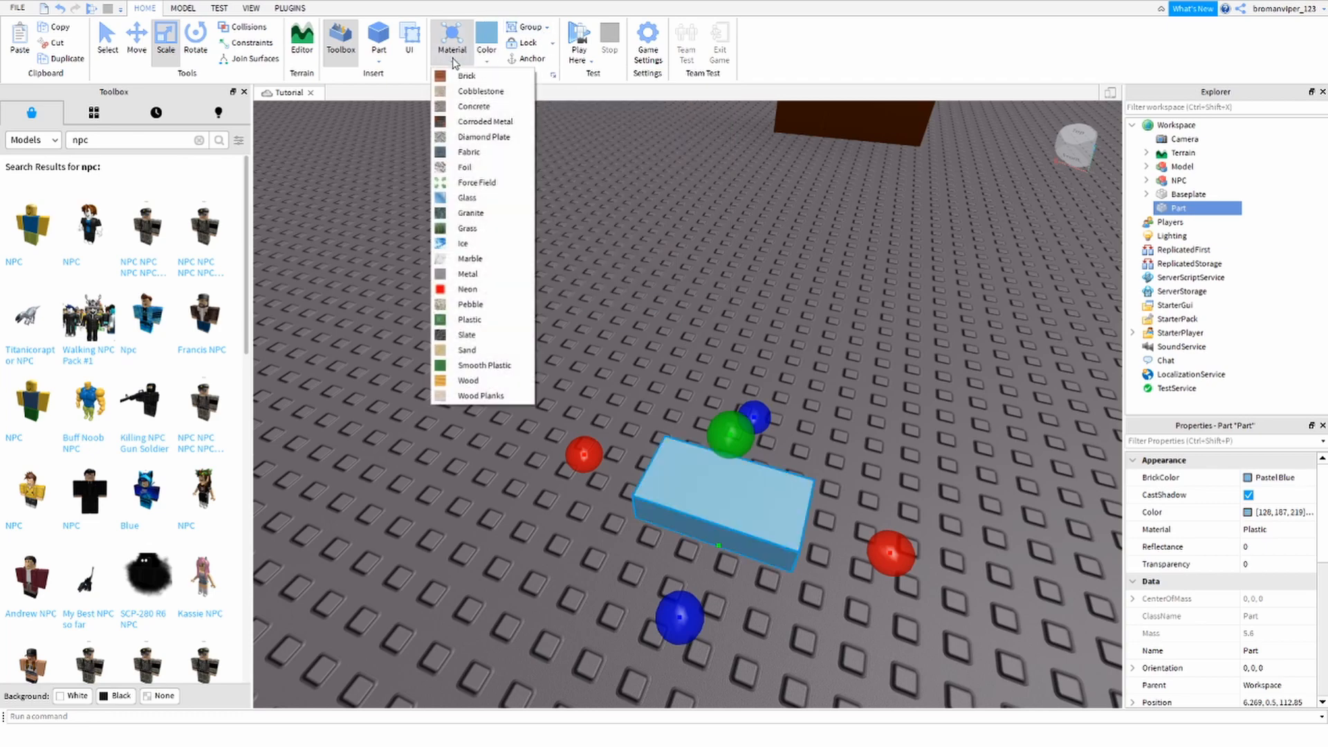
pyautogui.click(457, 76)
pyautogui.scroll(-6, 643, 250)
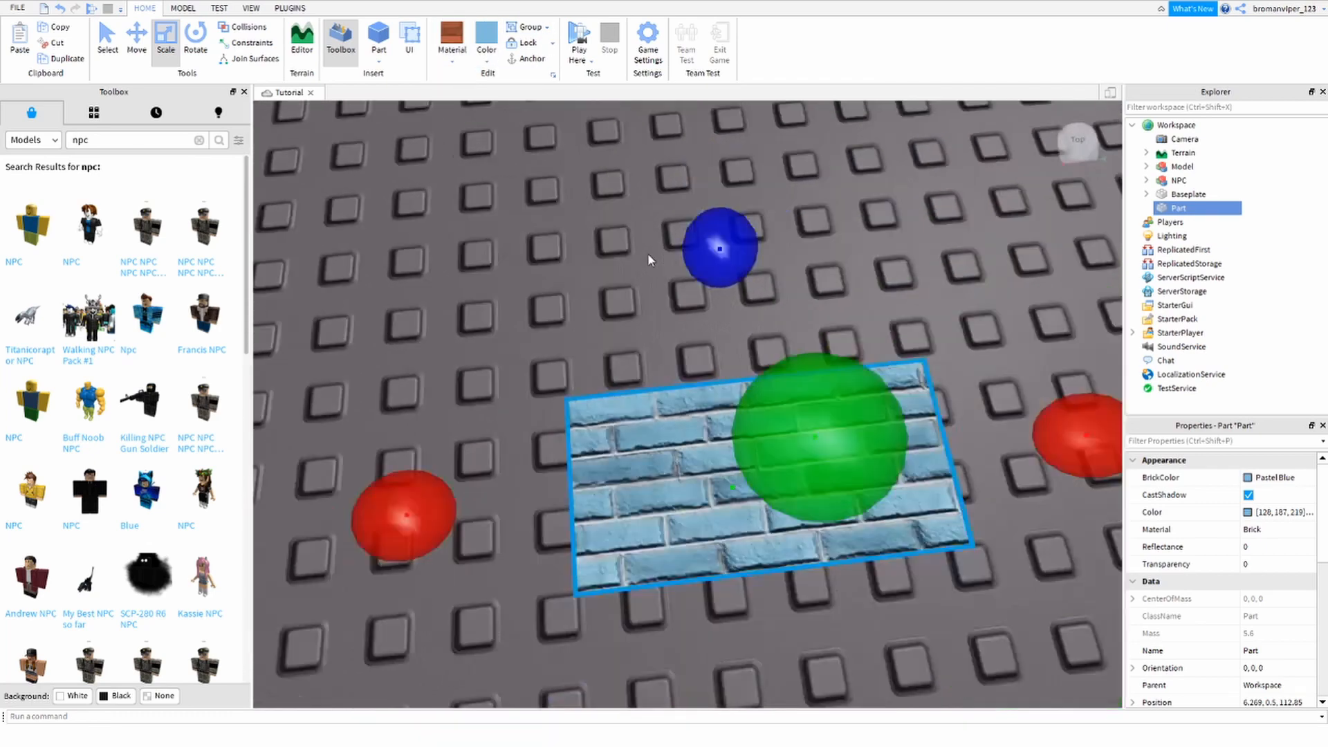
# Step: Try Cobblestone and Diamond Plate as the block's material
pyautogui.click(454, 61)
pyautogui.click(469, 96)
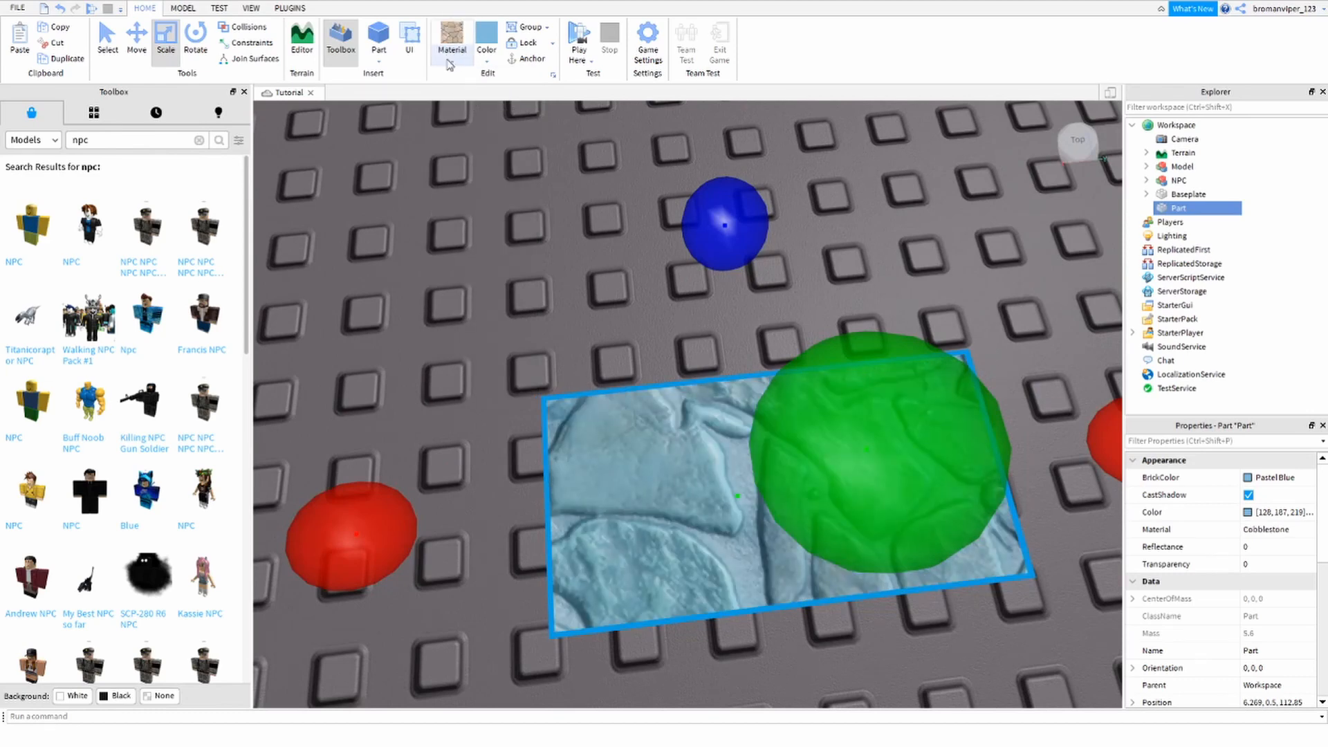
pyautogui.click(451, 62)
pyautogui.click(465, 137)
# Step: Set the block's material to Grass
pyautogui.click(451, 61)
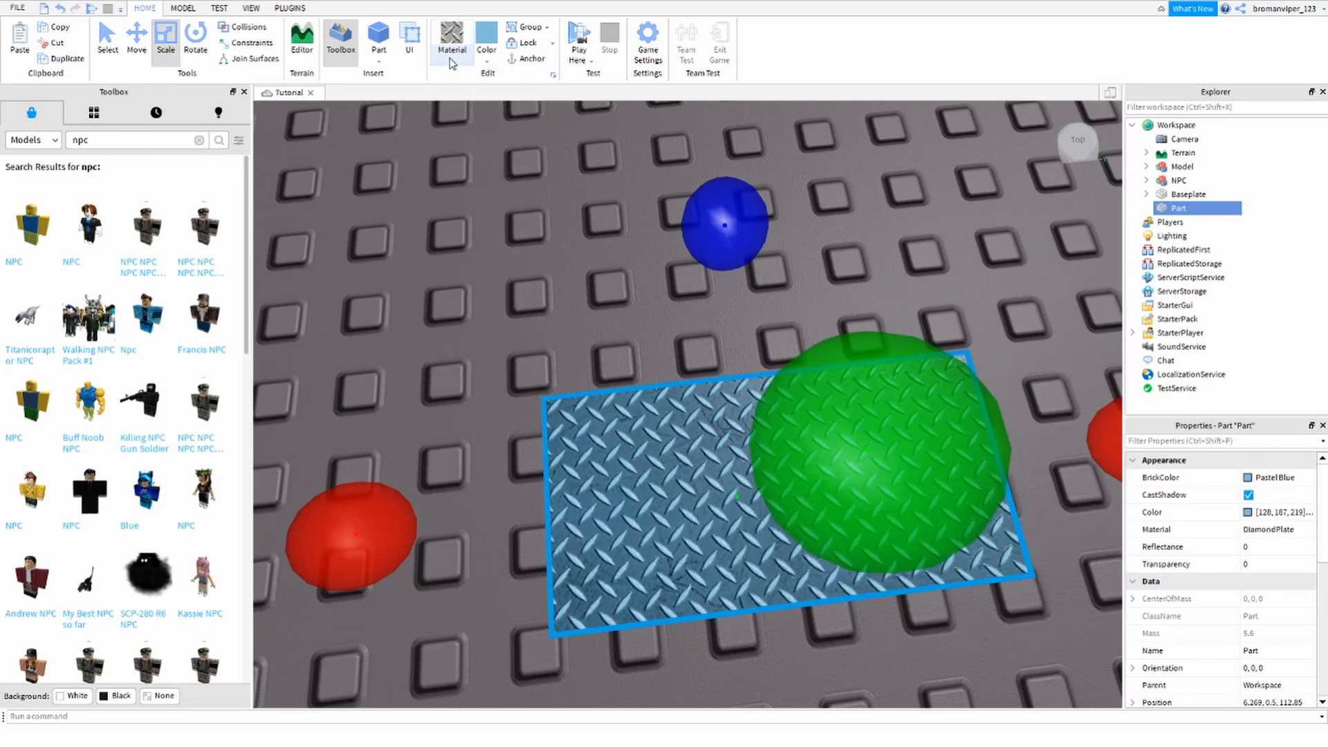
pyautogui.click(455, 227)
pyautogui.moveTo(455, 227); pyautogui.dragTo(455, 227, button='right')
pyautogui.scroll(-5, 455, 227)
# Step: Set the grass block's colour to a bright lime green with the HTML value #30db12
pyautogui.click(1307, 511)
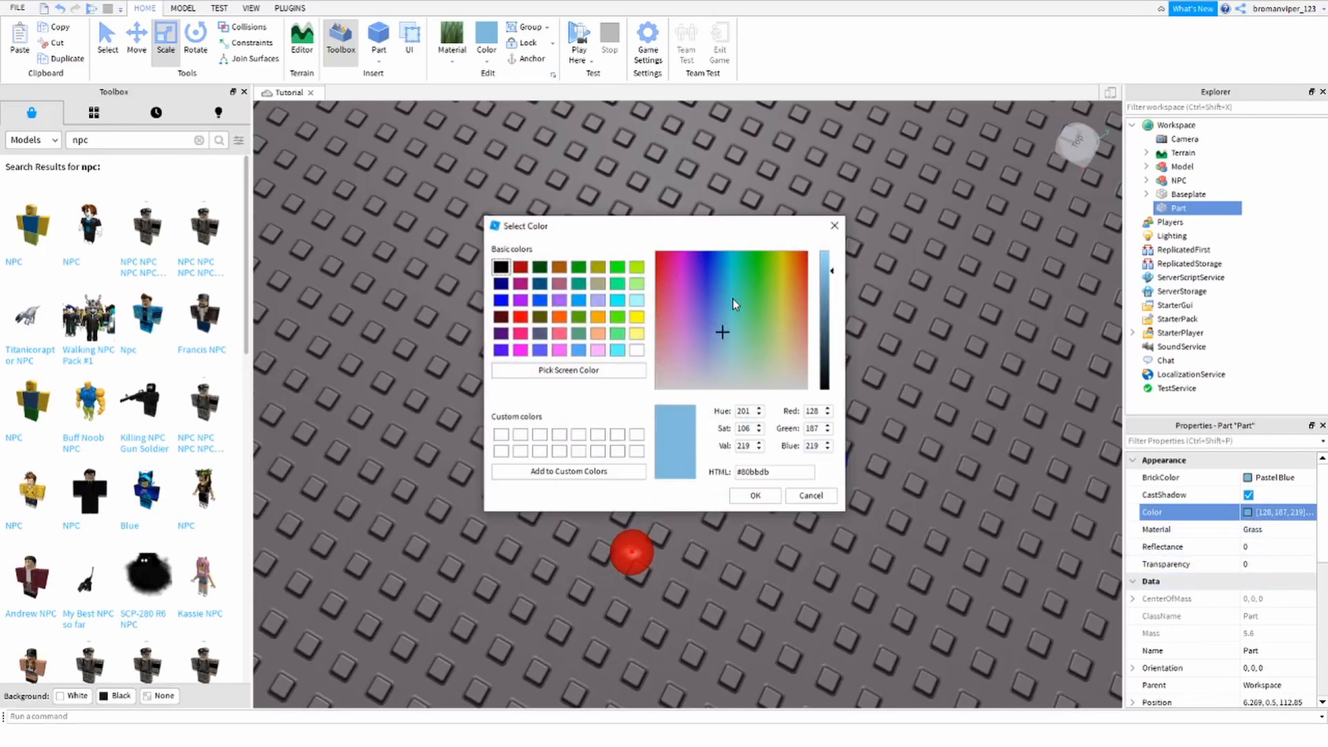
pyautogui.click(724, 292)
pyautogui.click(781, 273)
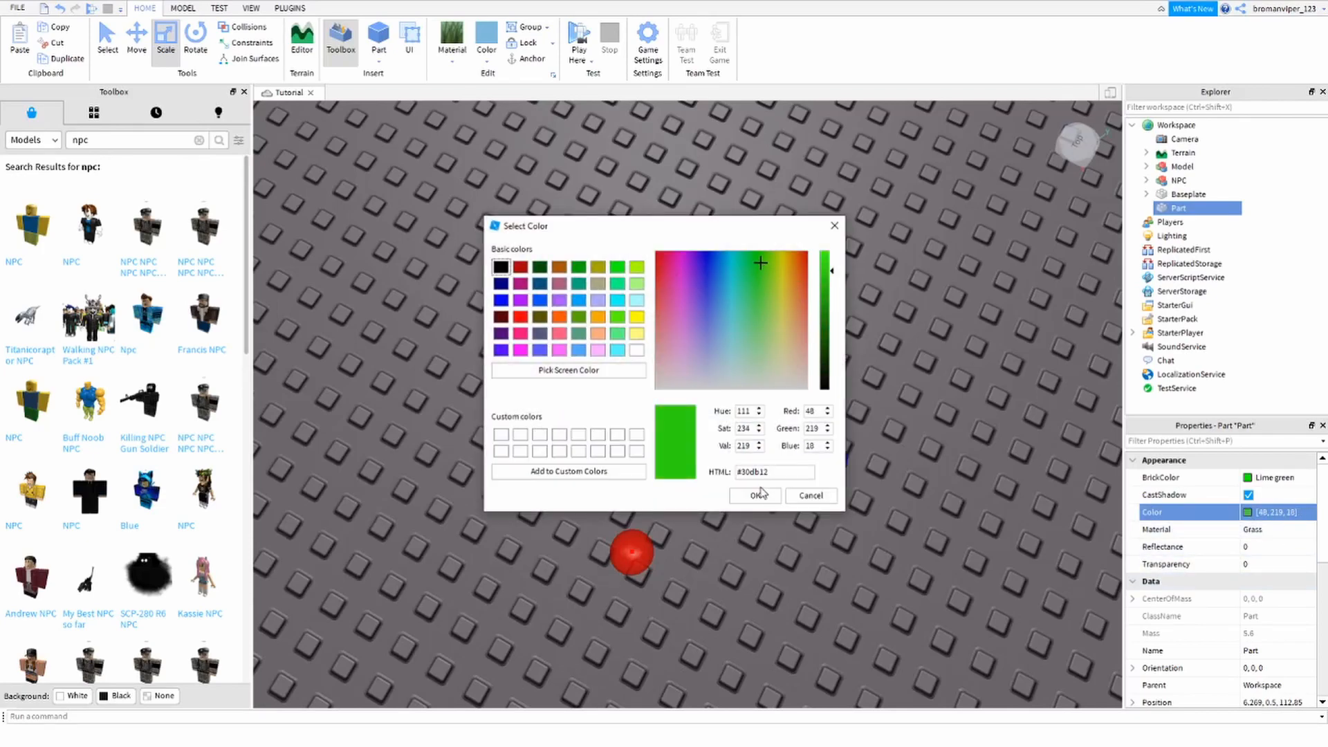
pyautogui.click(759, 495)
pyautogui.moveTo(759, 485); pyautogui.dragTo(759, 484, button='right')
pyautogui.scroll(3, 862, 419)
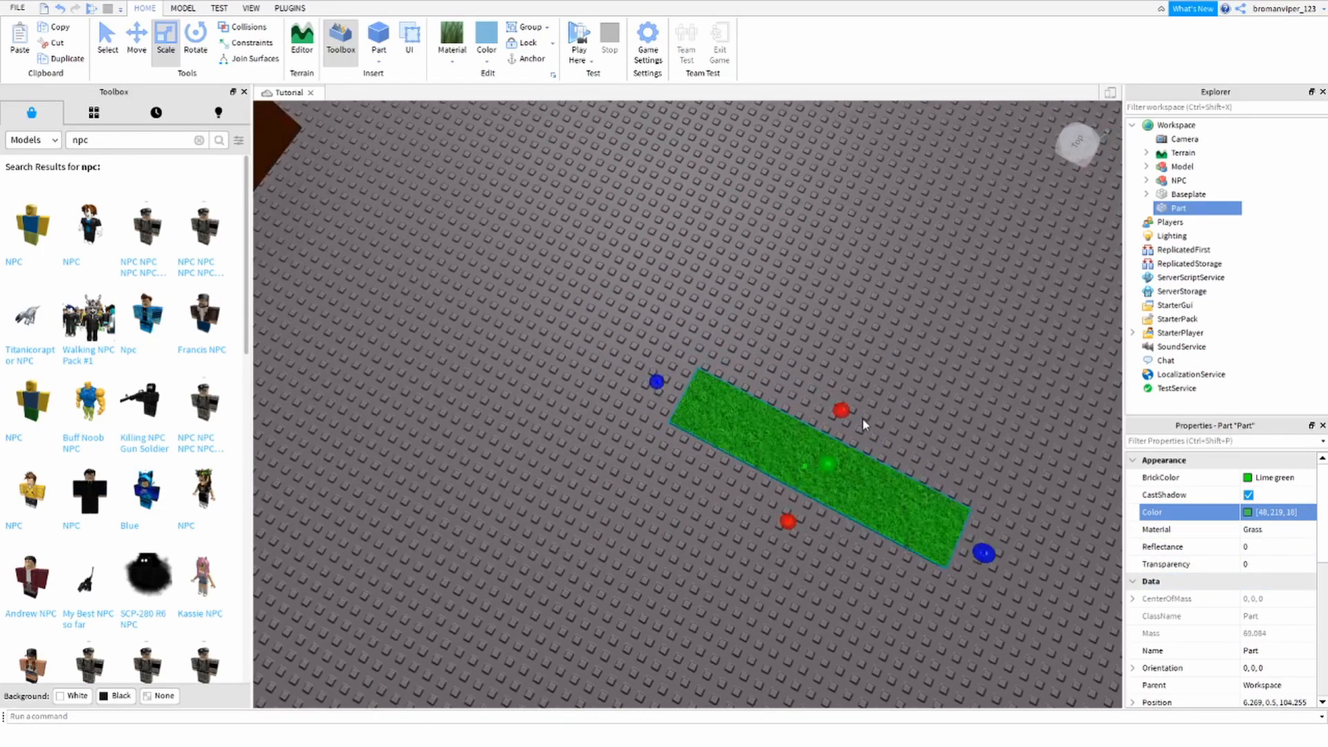
# Step: Scale the lime green grass block into a large flat field across the baseplate
pyautogui.moveTo(842, 412); pyautogui.dragTo(957, 201)
pyautogui.scroll(-3, 958, 201)
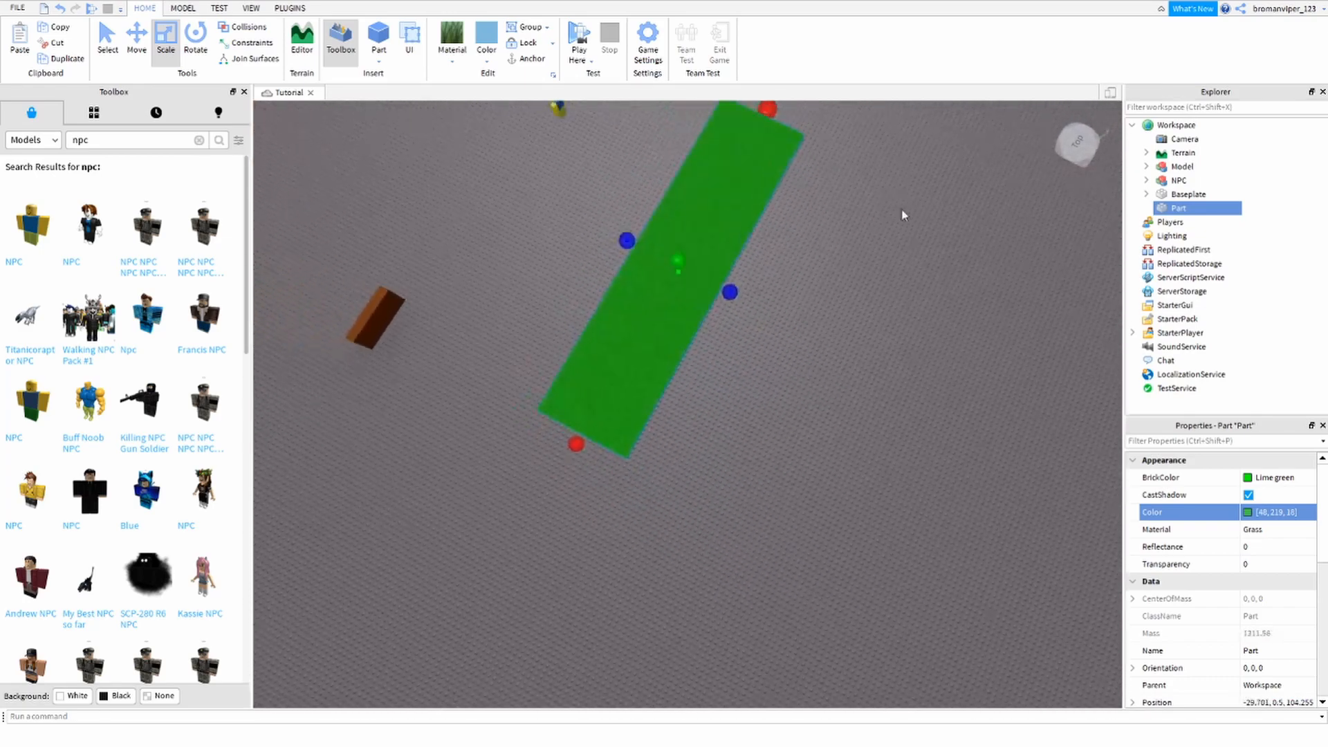
pyautogui.click(927, 457)
pyautogui.scroll(10, 931, 505)
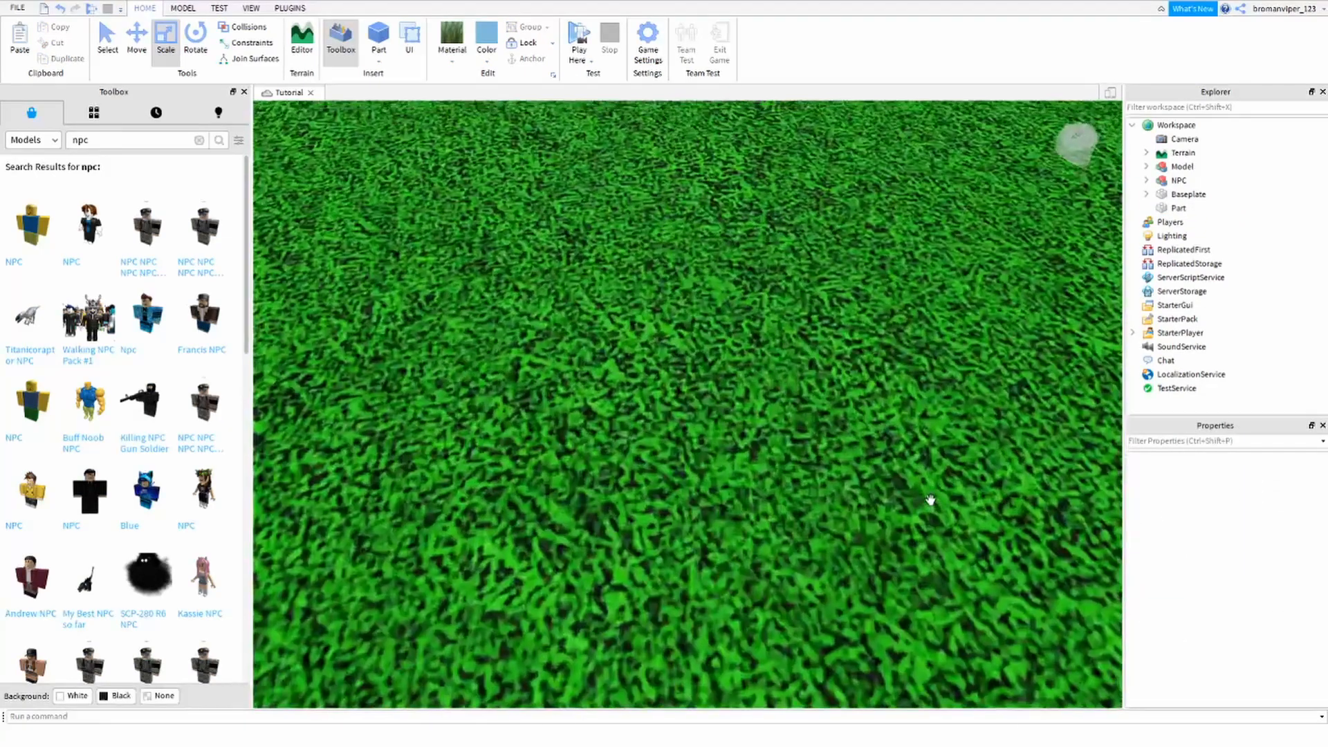
pyautogui.scroll(-10, 931, 499)
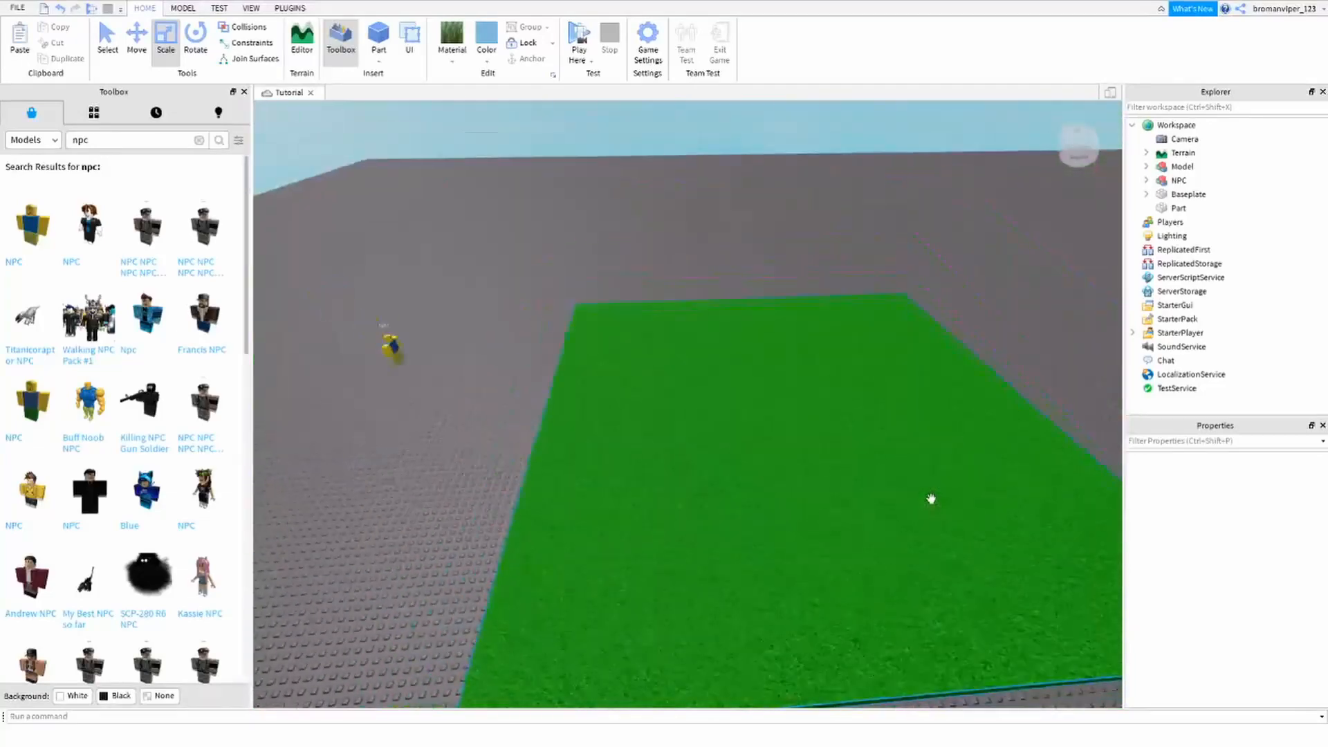
pyautogui.click(897, 462)
pyautogui.scroll(-5, 897, 463)
pyautogui.click(744, 442)
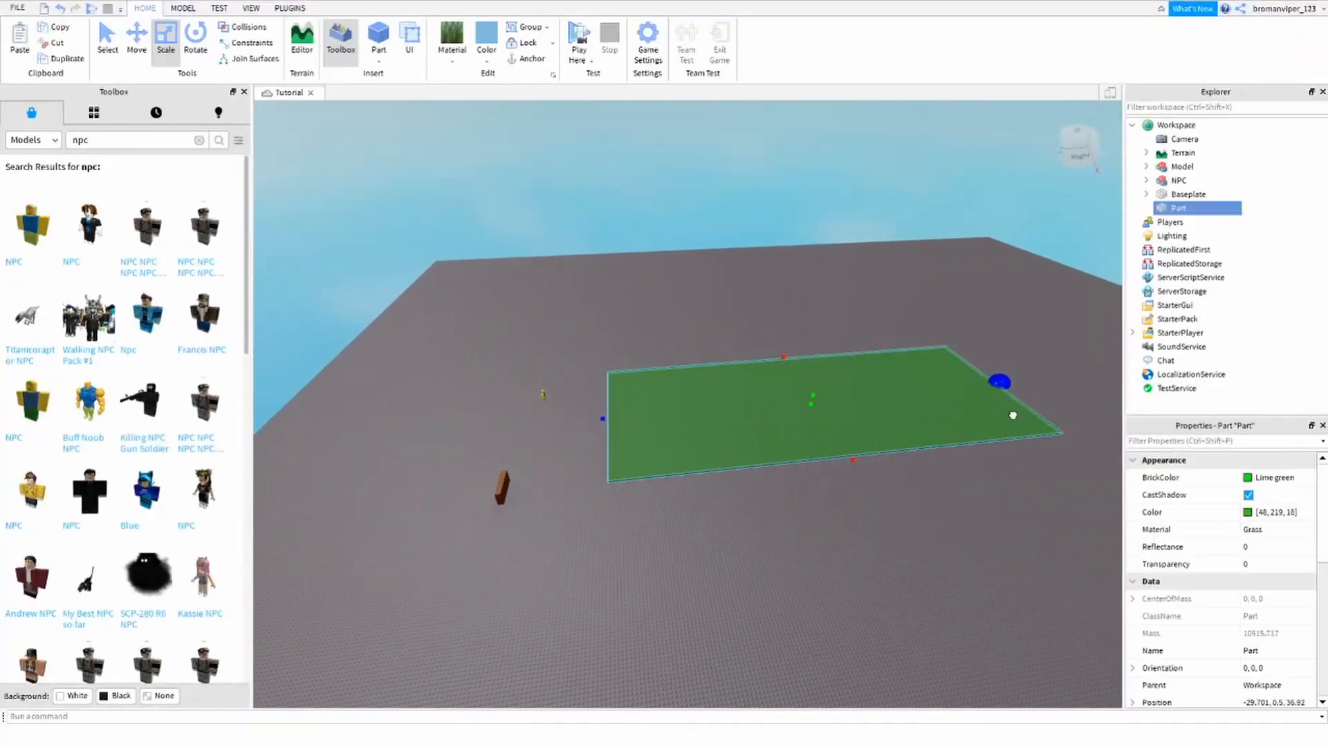
pyautogui.moveTo(1000, 384); pyautogui.dragTo(824, 584)
pyautogui.scroll(10, 823, 584)
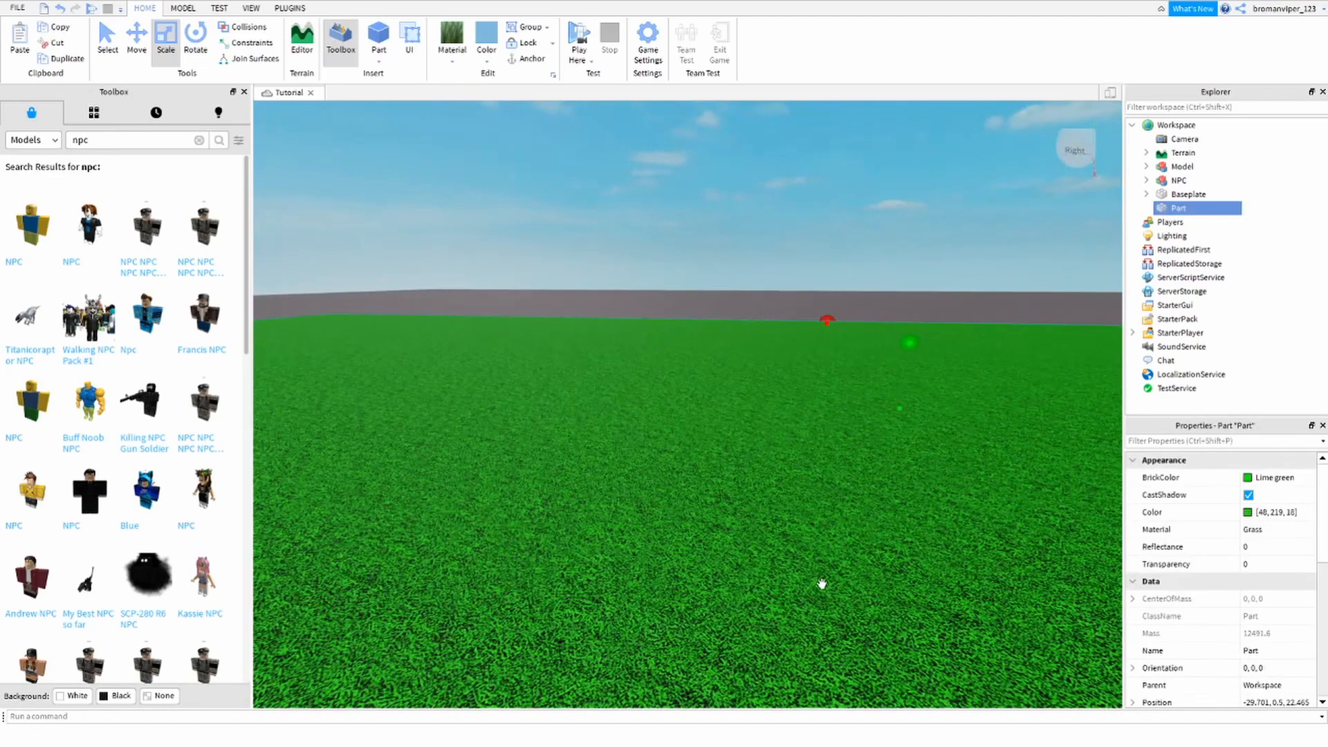
pyautogui.moveTo(822, 583); pyautogui.dragTo(828, 587, button='right')
pyautogui.scroll(-5, 822, 581)
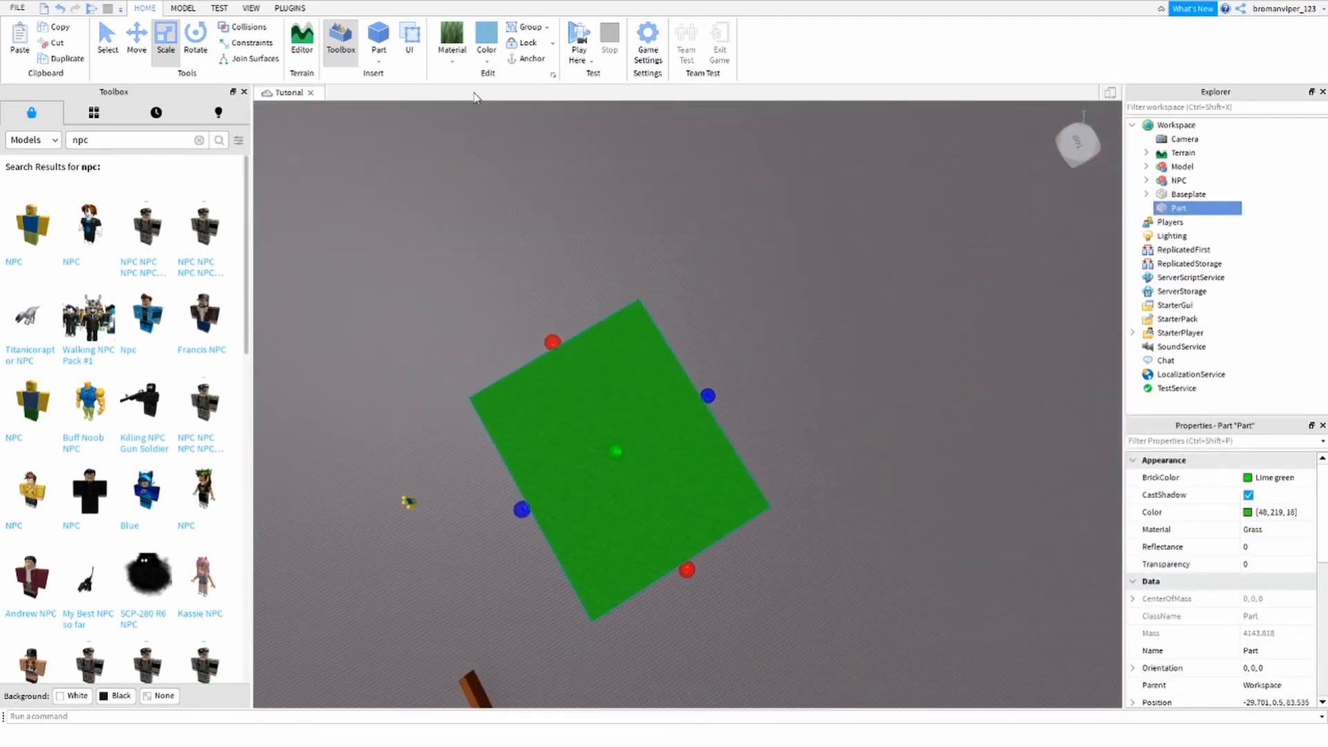
# Step: Try Neon and Concrete as the material of the large green slab
pyautogui.click(451, 64)
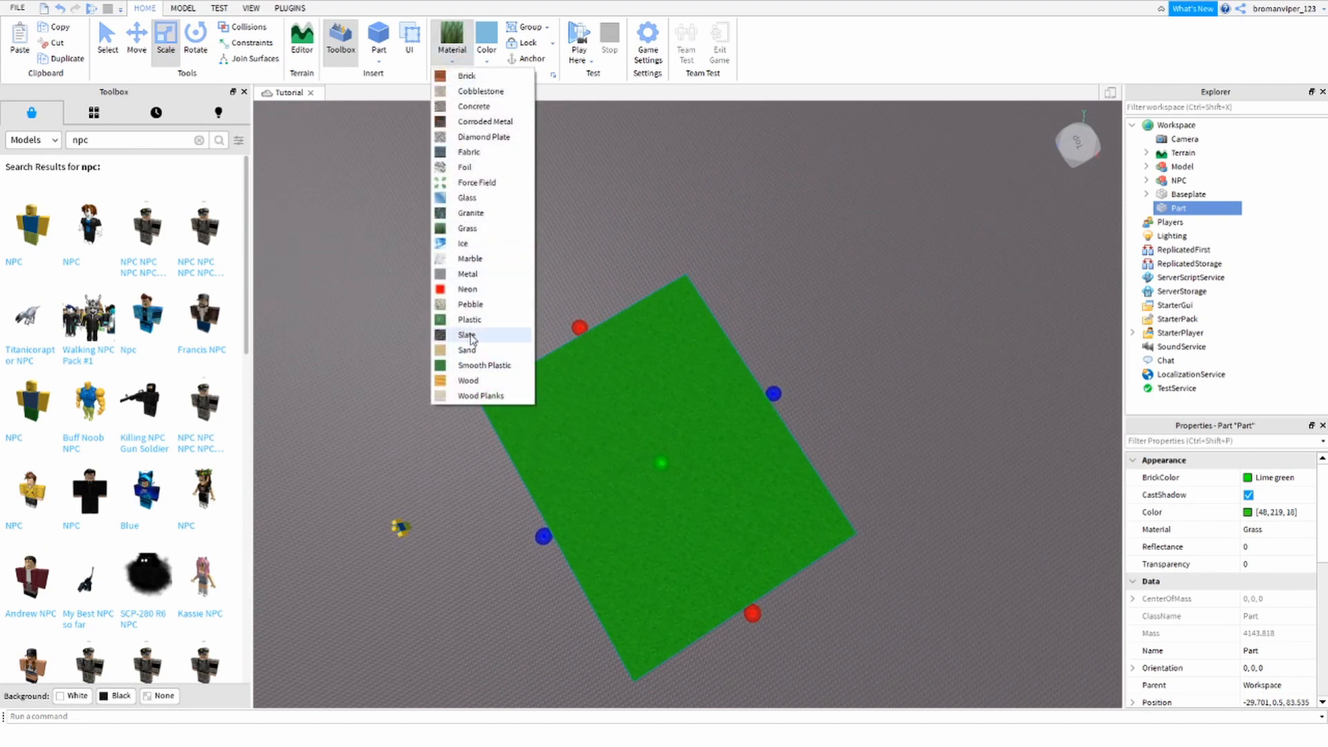
pyautogui.click(474, 290)
pyautogui.click(453, 59)
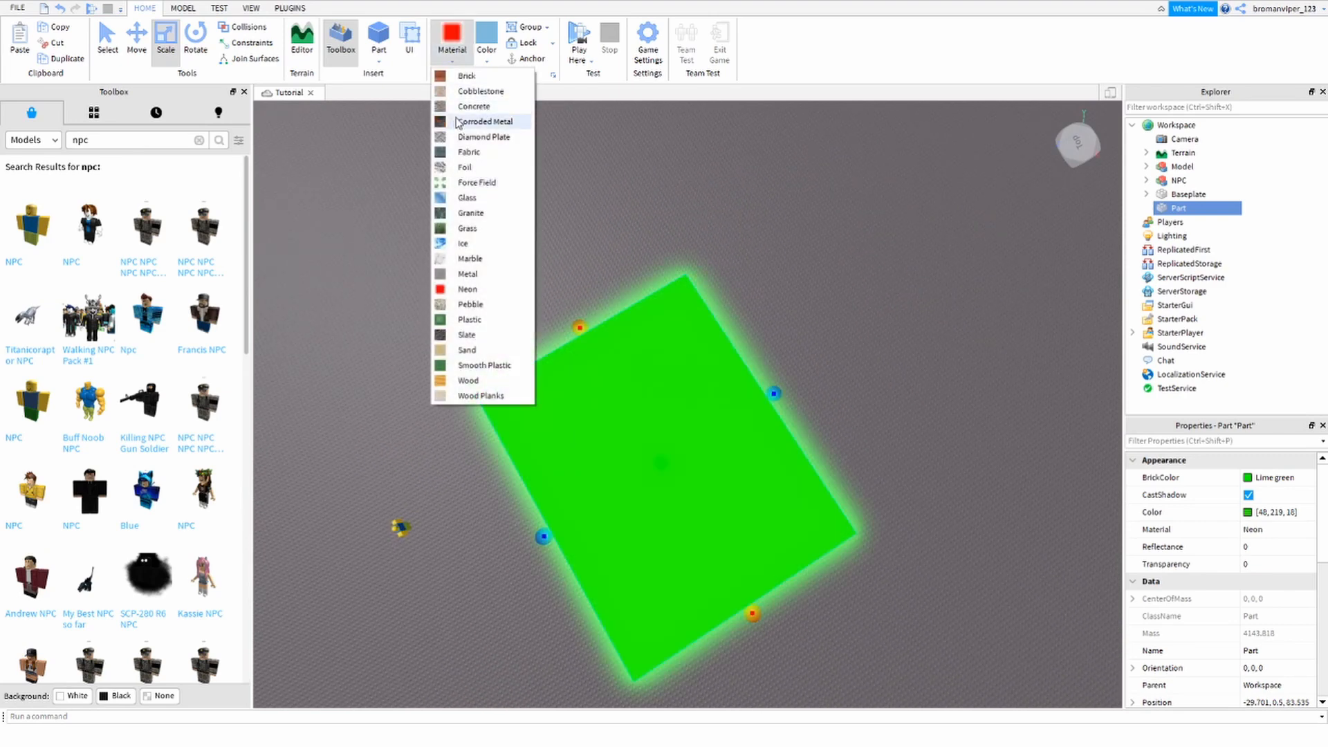
pyautogui.click(471, 171)
pyautogui.scroll(3, 567, 336)
pyautogui.moveTo(548, 315)
pyautogui.mouseDown(button='right')
pyautogui.moveTo(566, 336)
pyautogui.moveTo(631, 302)
pyautogui.moveTo(561, 305)
pyautogui.mouseUp(button='right')
pyautogui.scroll(3, 561, 305)
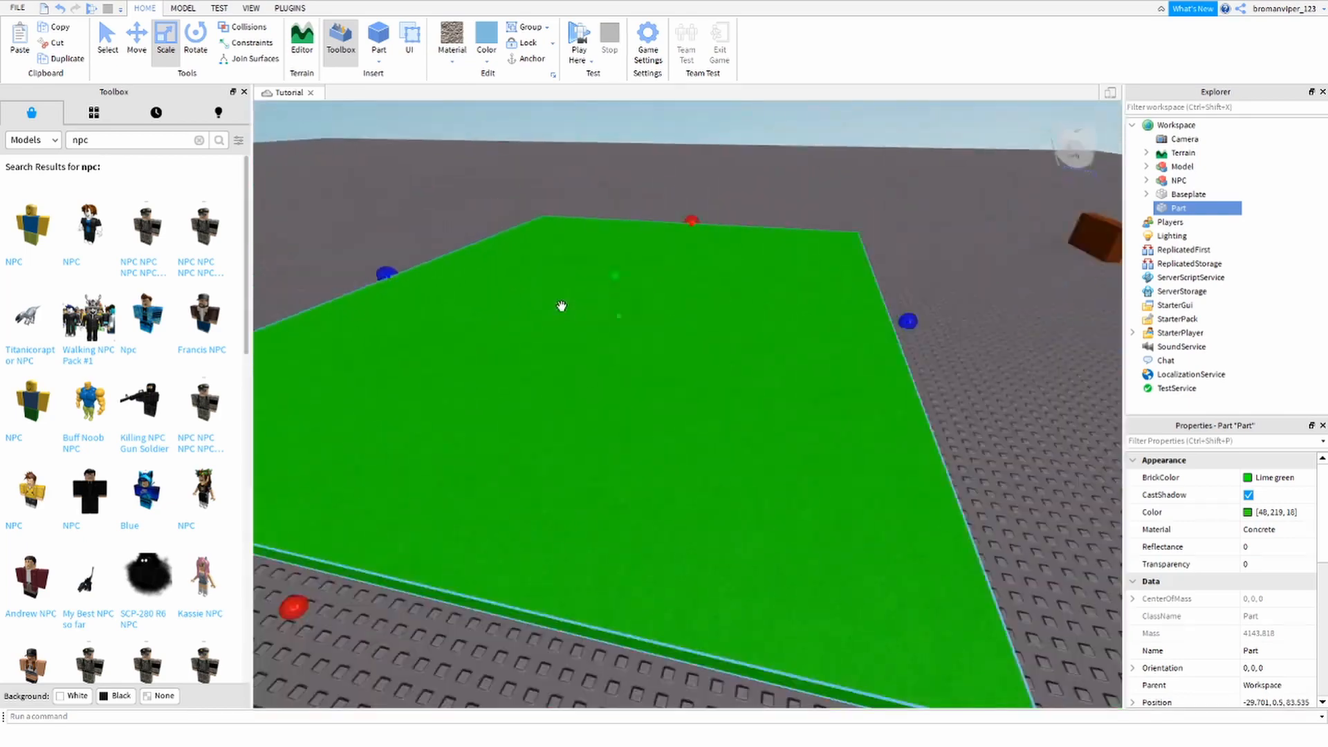
pyautogui.scroll(-10, 561, 306)
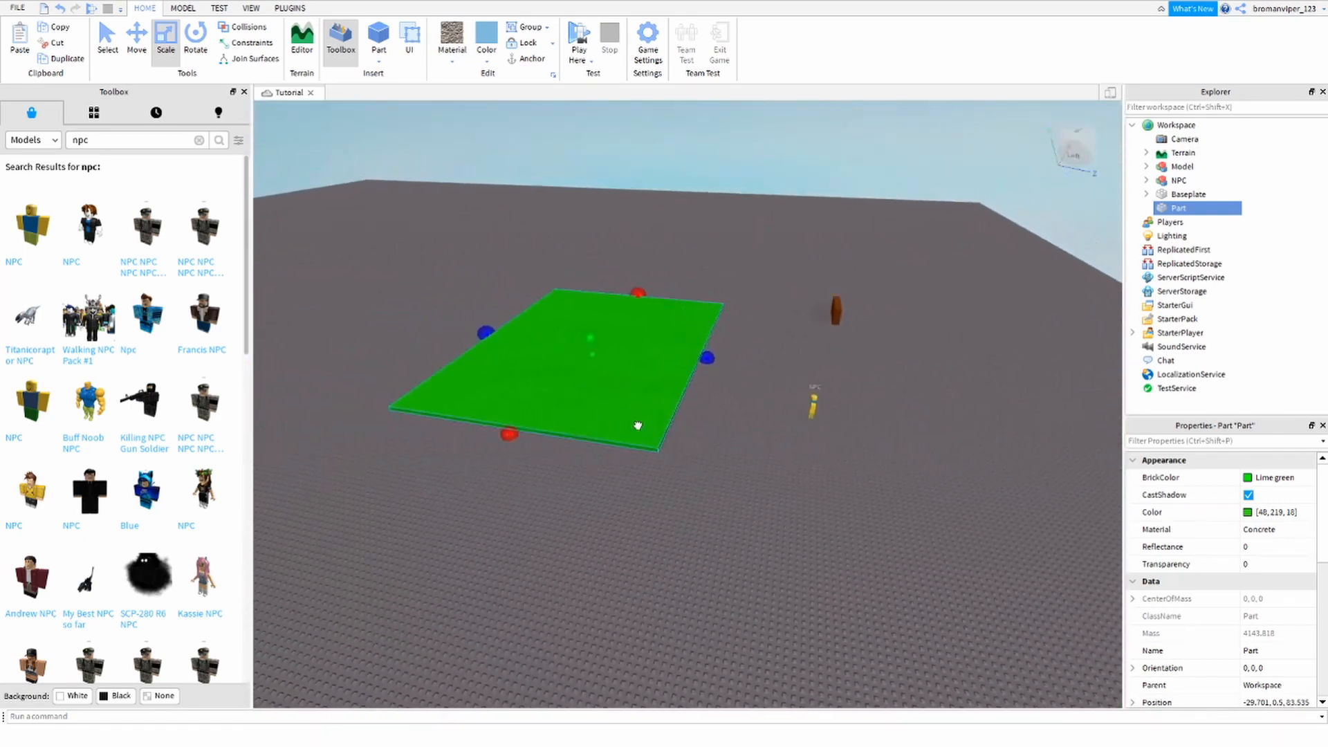
pyautogui.moveTo(434, 272); pyautogui.dragTo(695, 504)
pyautogui.click(685, 498)
pyautogui.scroll(5, 689, 493)
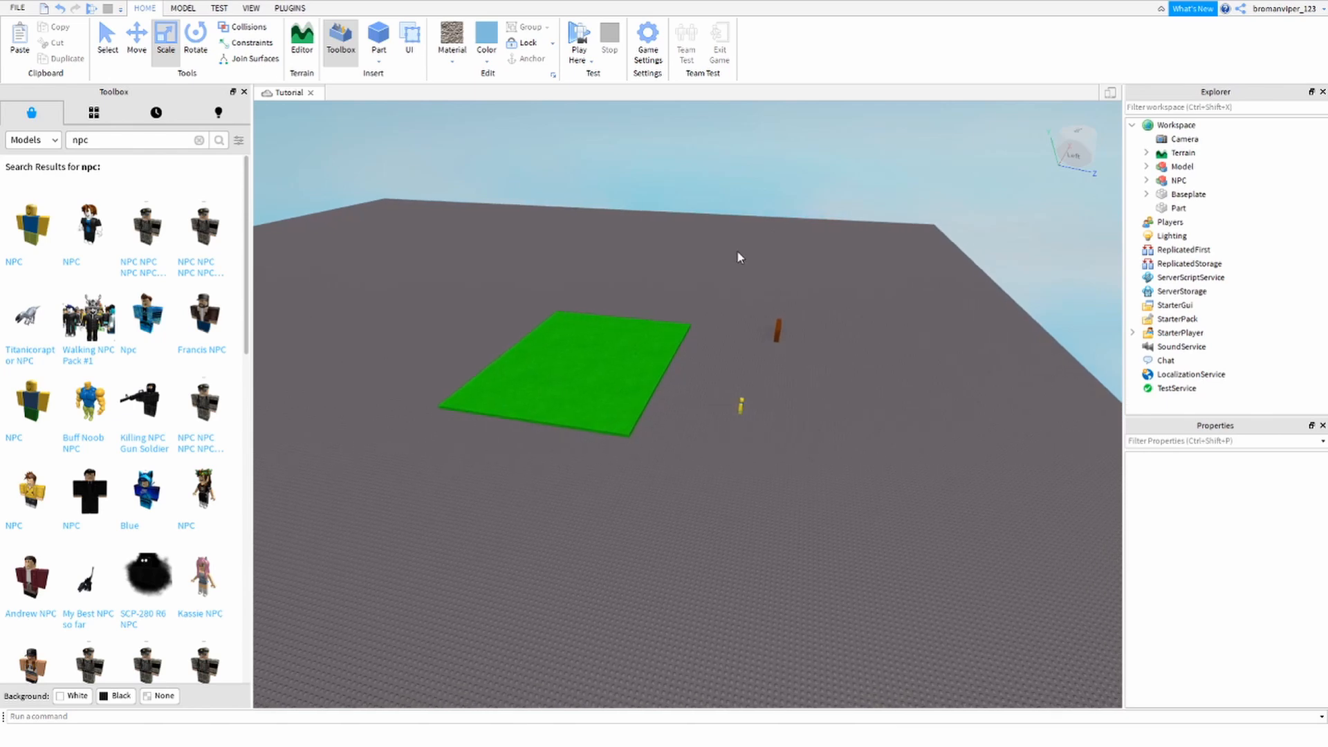
pyautogui.press('w')
pyautogui.moveTo(732, 299); pyautogui.dragTo(886, 388)
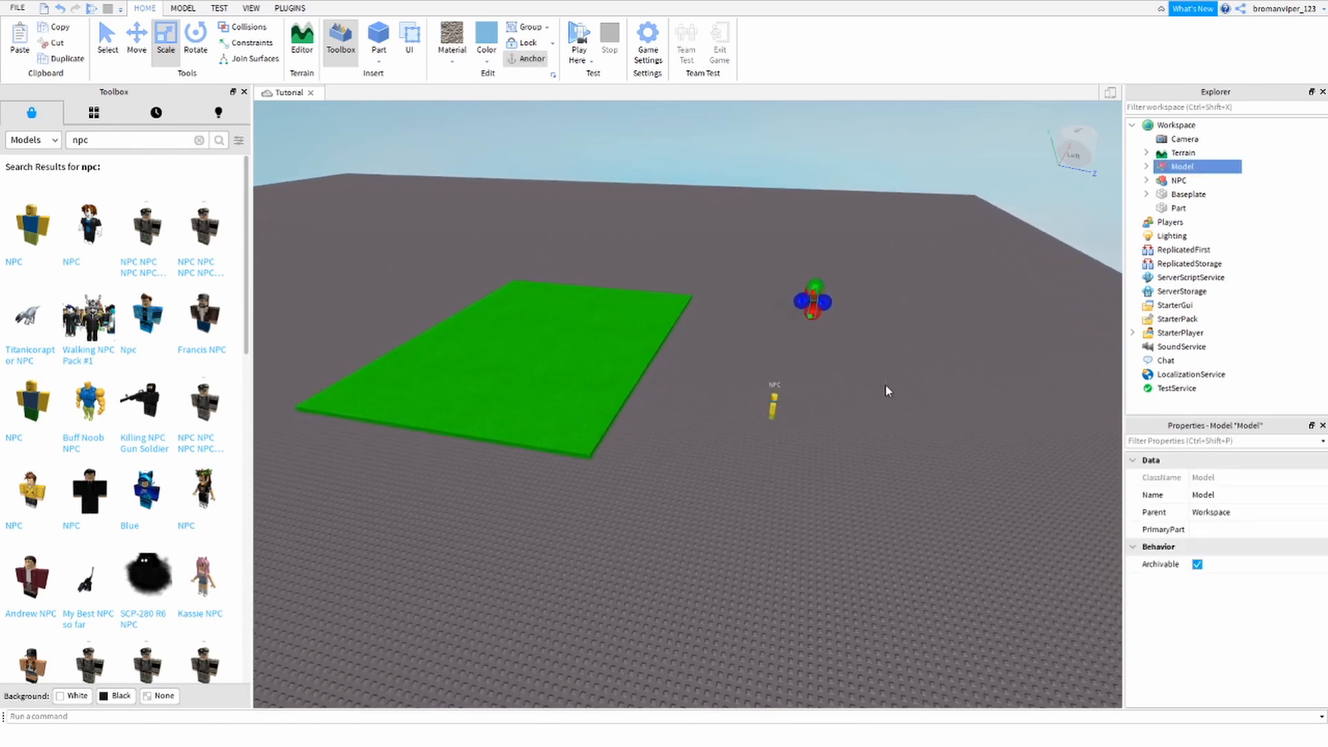
pyautogui.moveTo(557, 382); pyautogui.dragTo(590, 379, button='right')
pyautogui.moveTo(590, 379); pyautogui.dragTo(750, 458)
pyautogui.click(750, 458)
pyautogui.press('a')
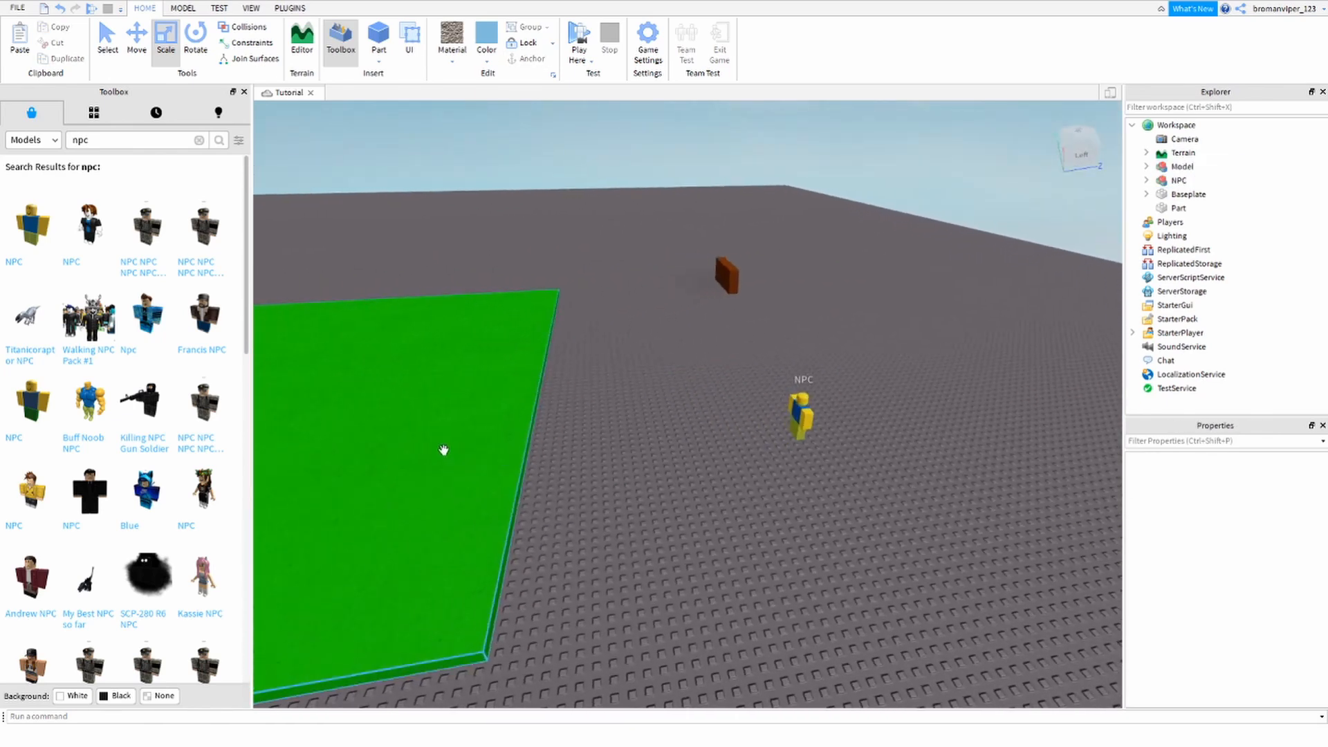
# Step: Delete the large green slab from the baseplate
pyautogui.click(442, 450)
pyautogui.moveTo(723, 380); pyautogui.dragTo(613, 423)
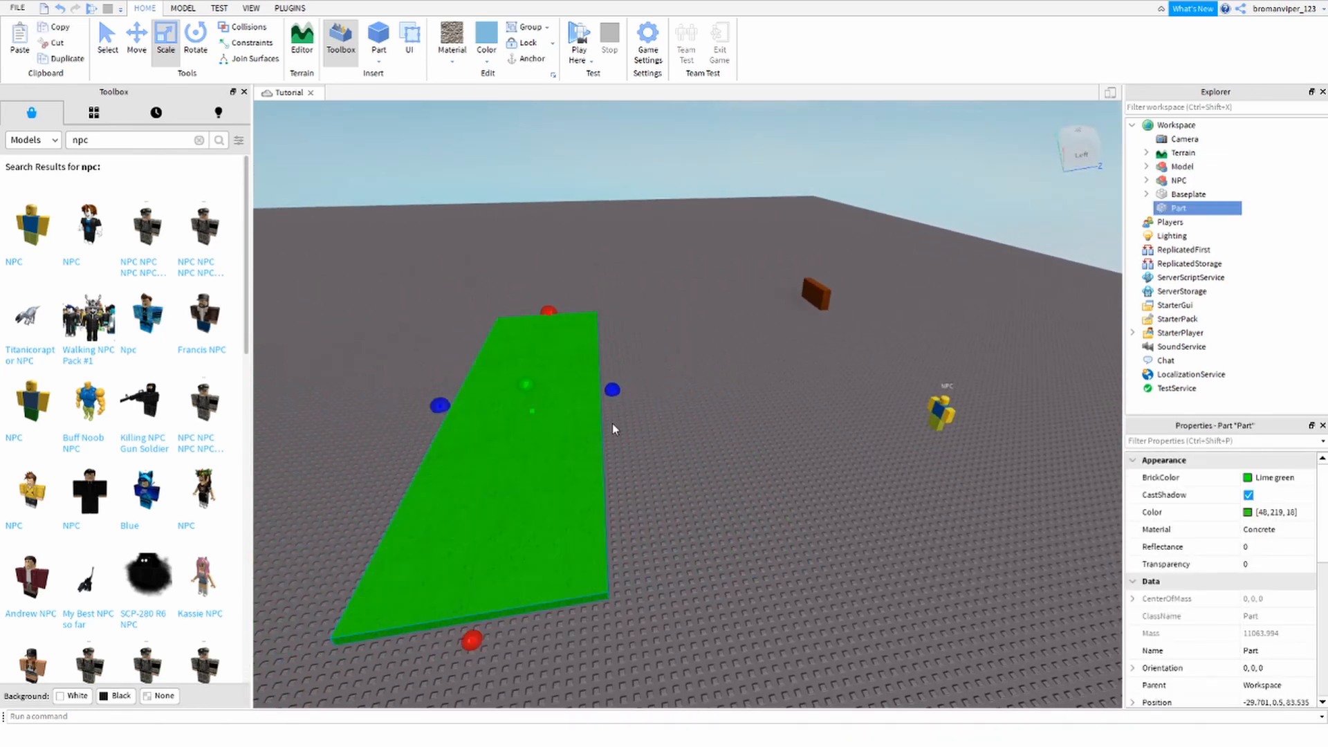
pyautogui.press('Delete')
pyautogui.moveTo(612, 423); pyautogui.dragTo(598, 451, button='right')
pyautogui.press('w')
# Step: Insert a new block part on the empty baseplate
pyautogui.click(378, 33)
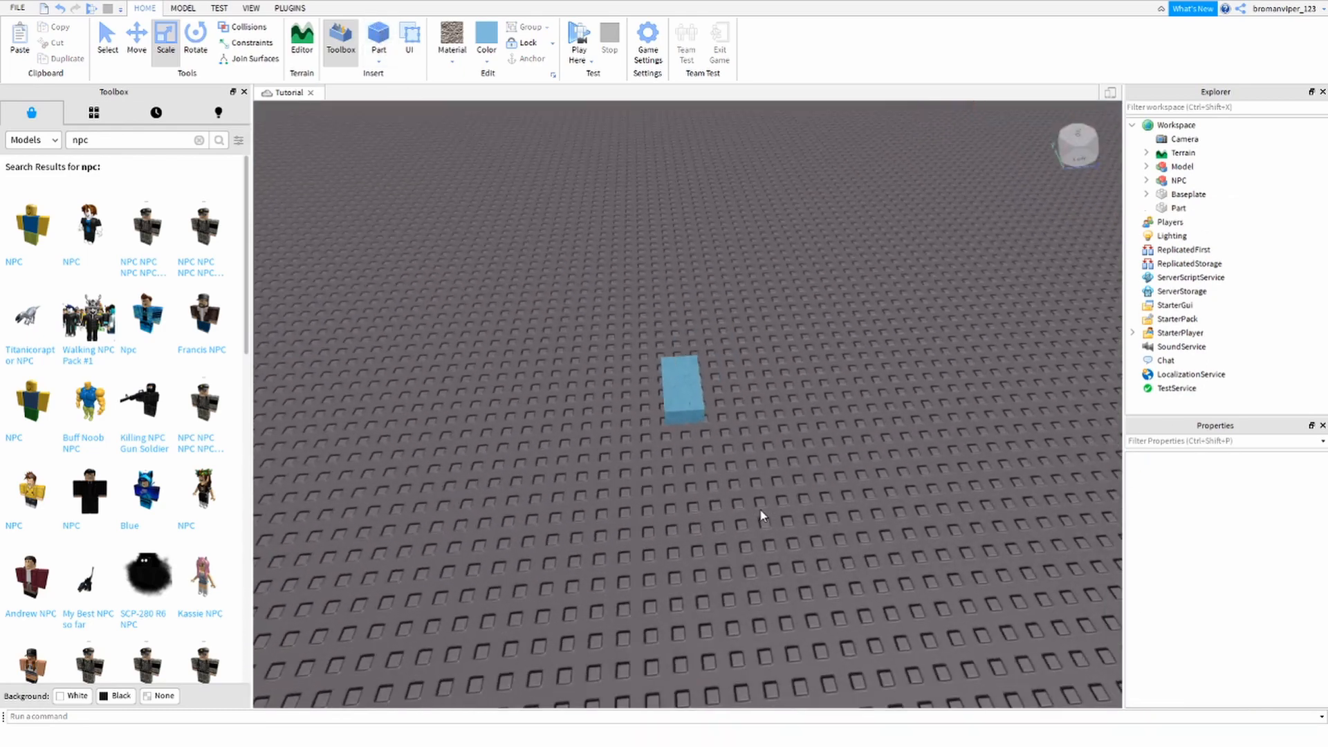
pyautogui.scroll(5, 765, 519)
pyautogui.scroll(-5, 732, 425)
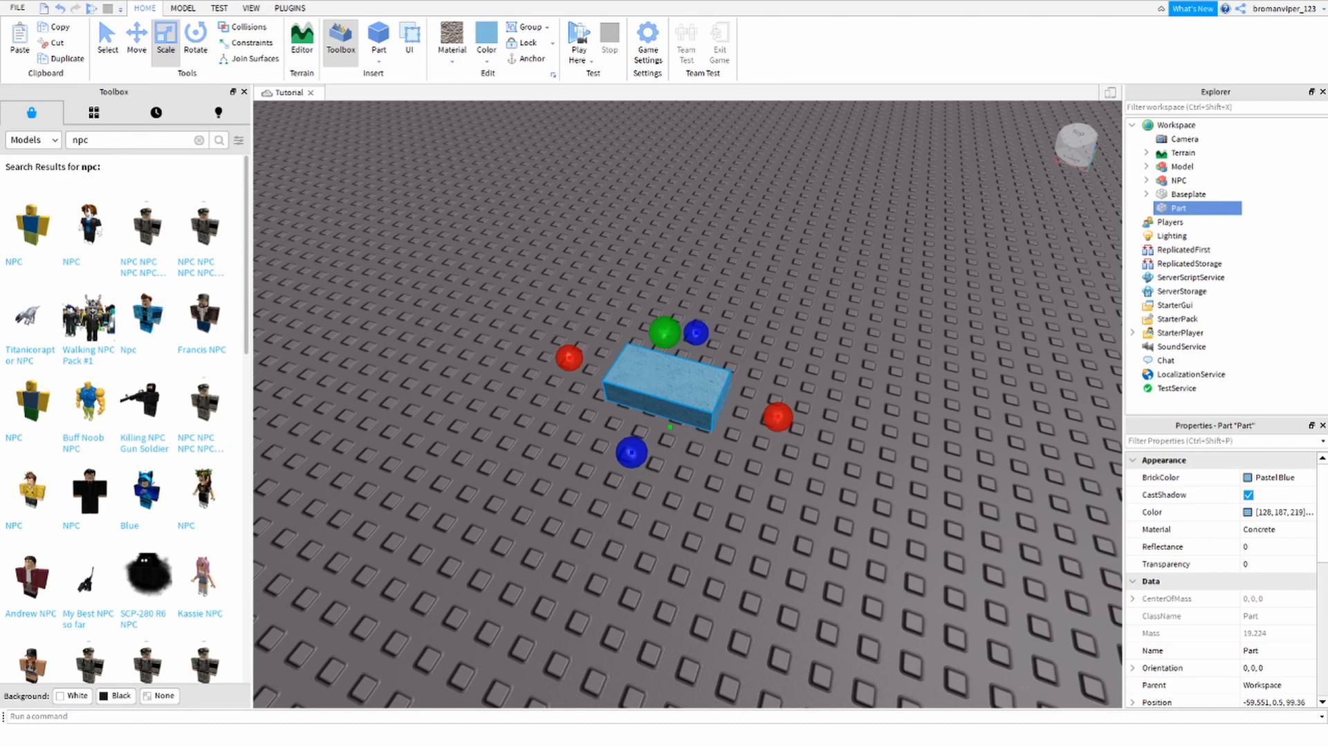
pyautogui.moveTo(732, 425); pyautogui.dragTo(498, 426, button='right')
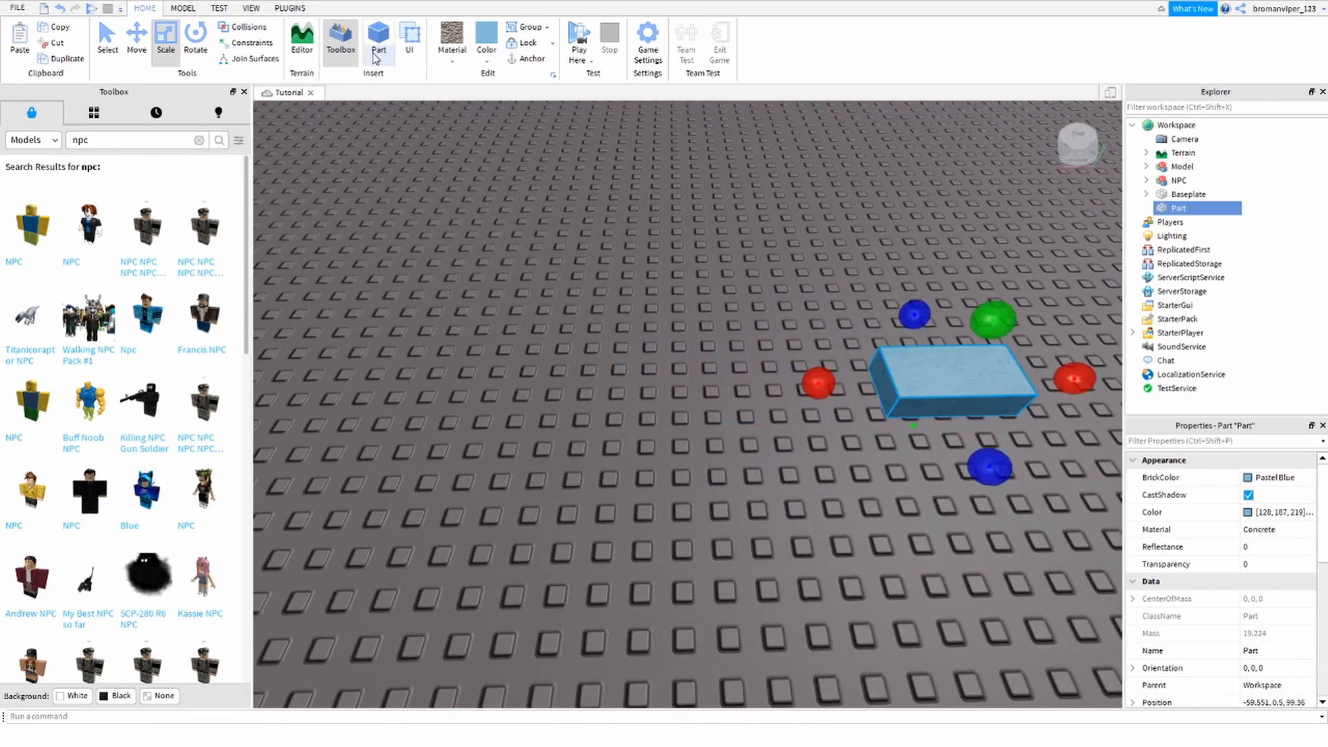
# Step: Insert a wedge, a sphere and a cylinder on the baseplate beside the blue block
pyautogui.click(403, 121)
pyautogui.moveTo(685, 305); pyautogui.dragTo(394, 402)
pyautogui.moveTo(674, 266); pyautogui.dragTo(609, 253)
pyautogui.scroll(-4, 718, 353)
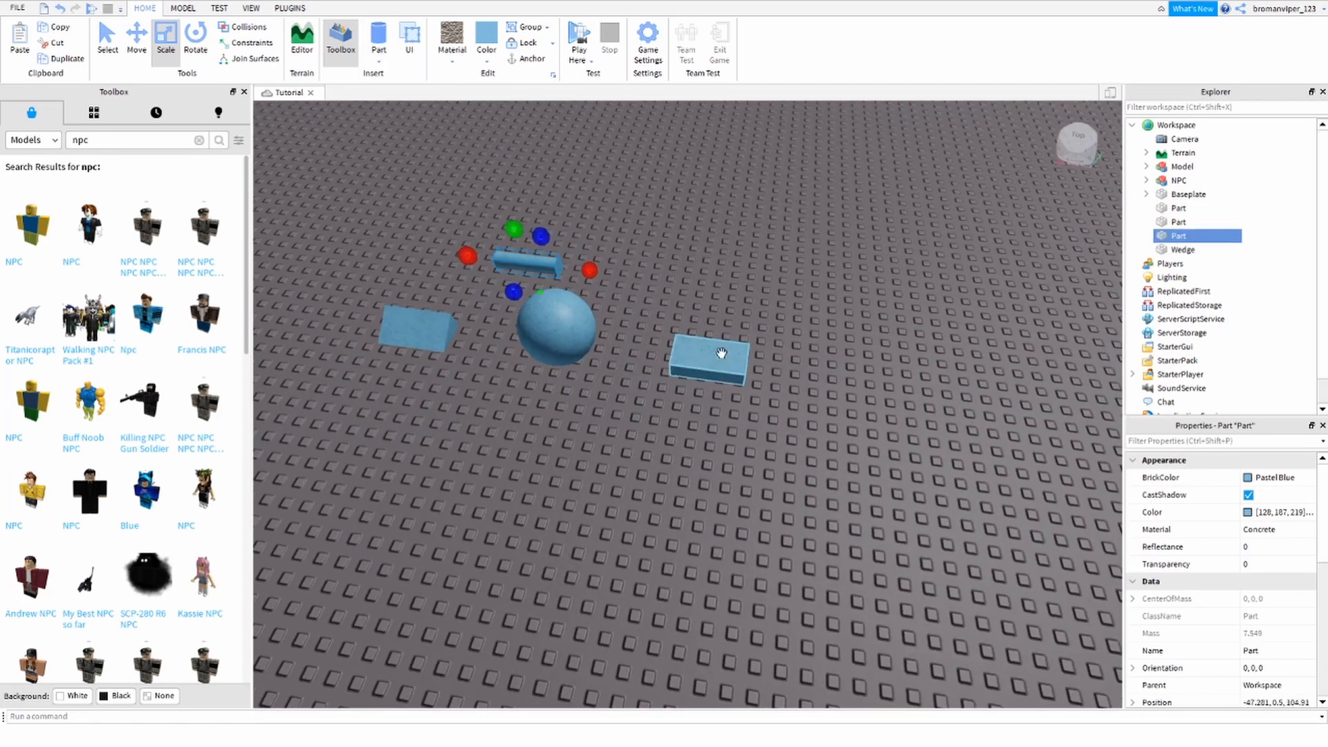
# Step: Move the blue block away from the other shapes and scale it up to about 24 × 12.5 × 20 studs
pyautogui.moveTo(718, 353); pyautogui.dragTo(996, 388)
pyautogui.moveTo(996, 388); pyautogui.dragTo(828, 368, button='right')
pyautogui.moveTo(473, 398); pyautogui.dragTo(353, 191)
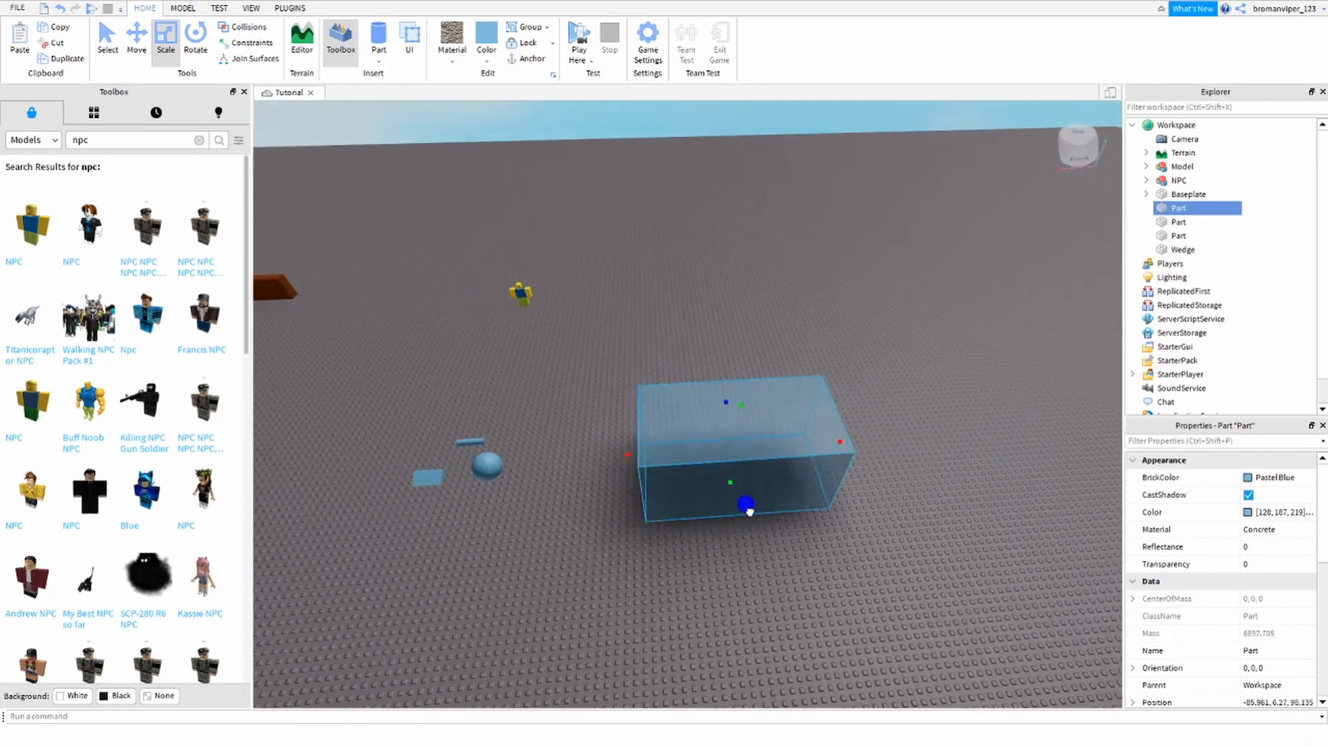
pyautogui.moveTo(747, 504); pyautogui.dragTo(759, 552)
# Step: Set the large blue block's size to 50, 50, 50
pyautogui.scroll(-3, 1191, 616)
pyautogui.scroll(-5, 1191, 615)
pyautogui.click(1277, 650)
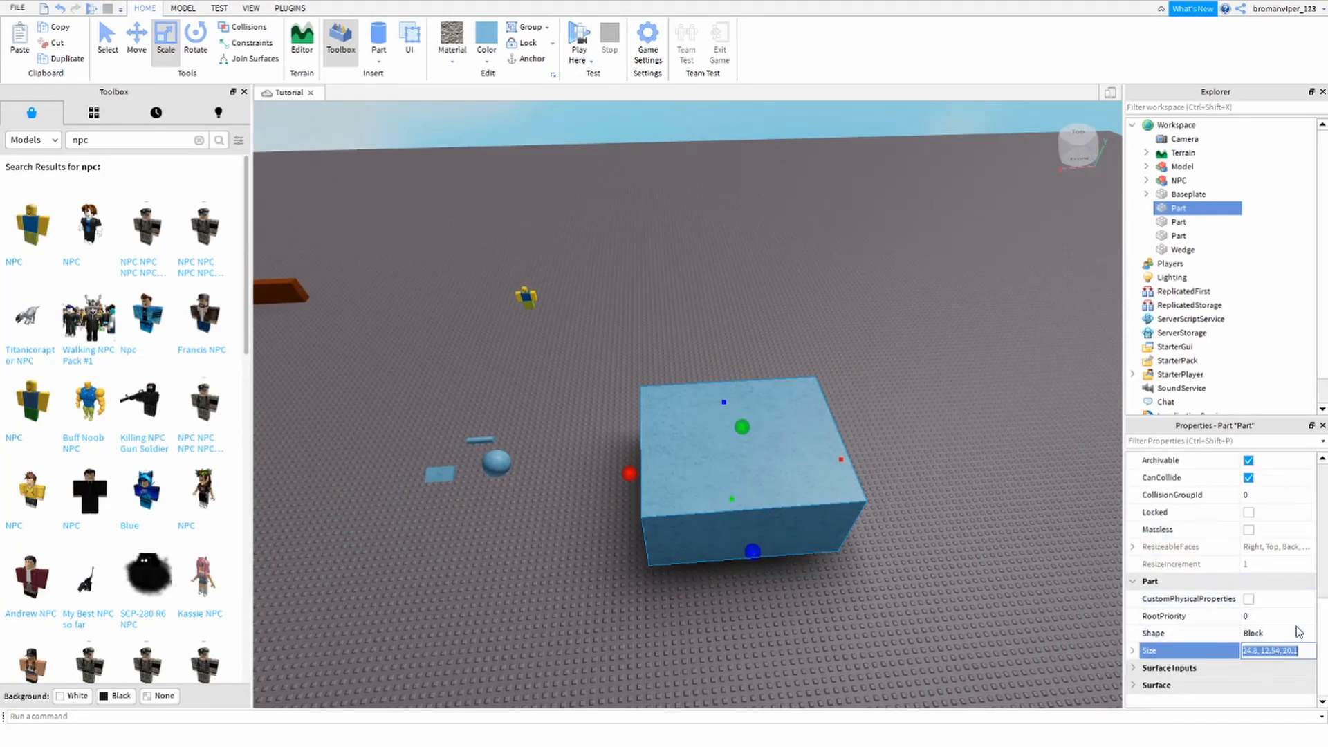
pyautogui.write('50,50,5')
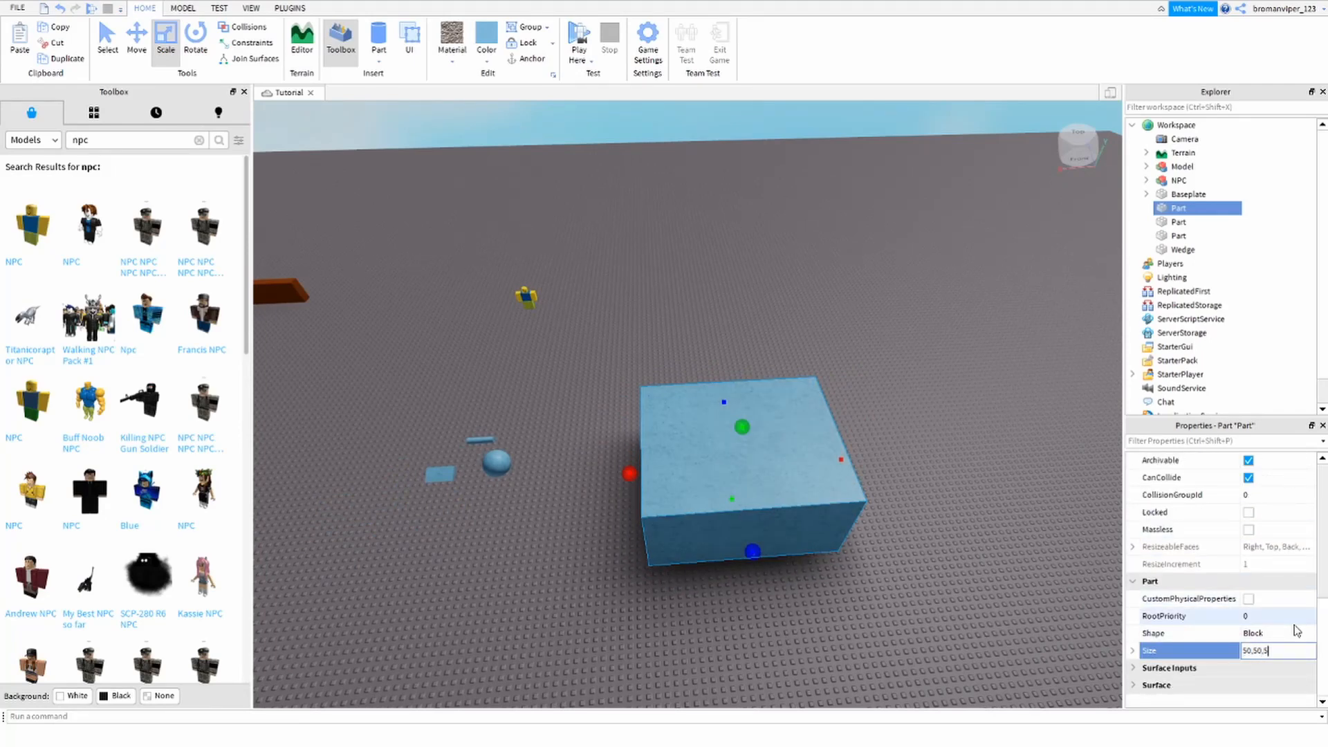
pyautogui.write('0')
pyautogui.press('Return')
# Step: Move the 50-stud cube across the baseplate so it stands clear behind the NPC
pyautogui.moveTo(836, 329); pyautogui.dragTo(840, 332, button='right')
pyautogui.click(835, 330)
pyautogui.moveTo(748, 235); pyautogui.dragTo(797, 311)
pyautogui.click(796, 360)
pyautogui.moveTo(796, 346); pyautogui.dragTo(774, 324, button='right')
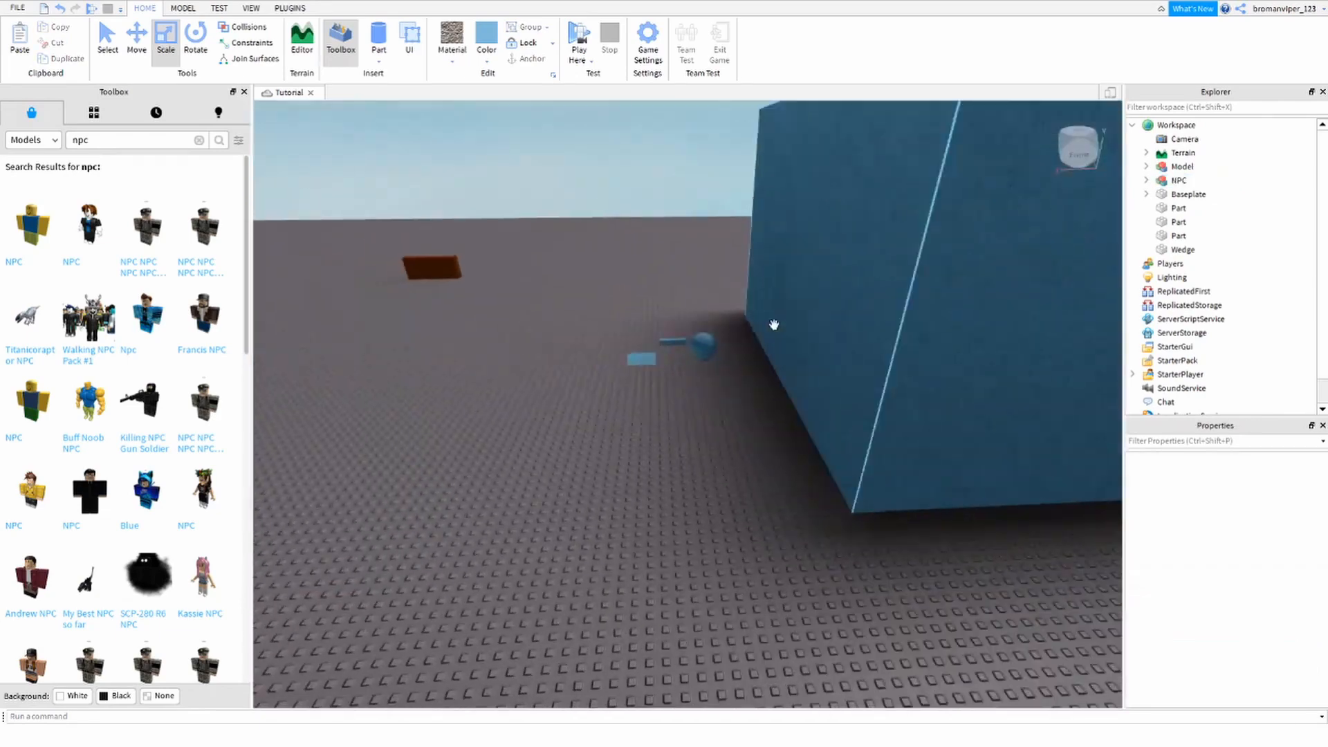
pyautogui.click(774, 324)
pyautogui.scroll(-4, 581, 181)
pyautogui.moveTo(581, 181); pyautogui.dragTo(346, 360)
# Step: Colour the large cube Light orange and set its material to Smooth Plastic
pyautogui.click(488, 61)
pyautogui.click(626, 225)
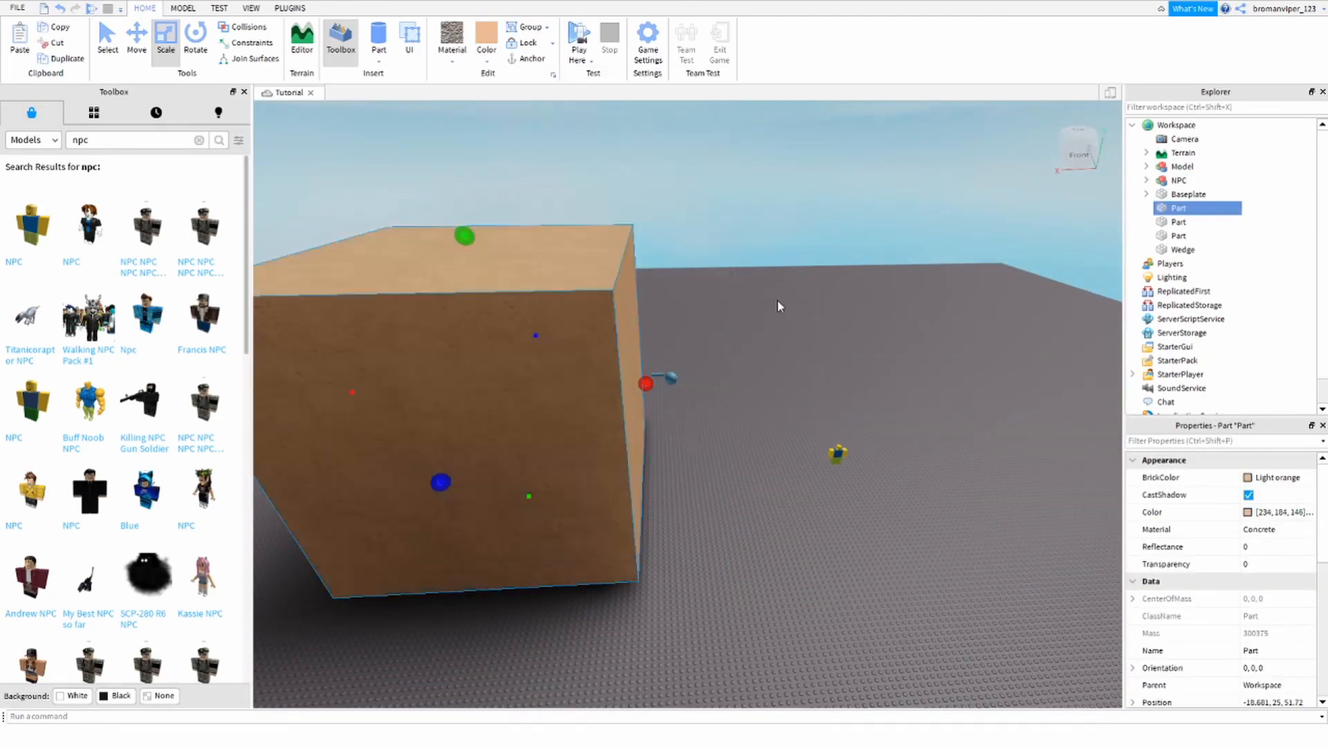
pyautogui.click(778, 303)
pyautogui.moveTo(777, 303); pyautogui.dragTo(700, 288, button='right')
pyautogui.click(700, 288)
pyautogui.scroll(-3, 699, 288)
pyautogui.click(452, 61)
pyautogui.click(489, 367)
# Step: Select the wedge, sphere and cylinder together and set their material to Smooth Plastic
pyautogui.moveTo(734, 525); pyautogui.dragTo(801, 572, button='right')
pyautogui.moveTo(816, 512); pyautogui.dragTo(654, 359)
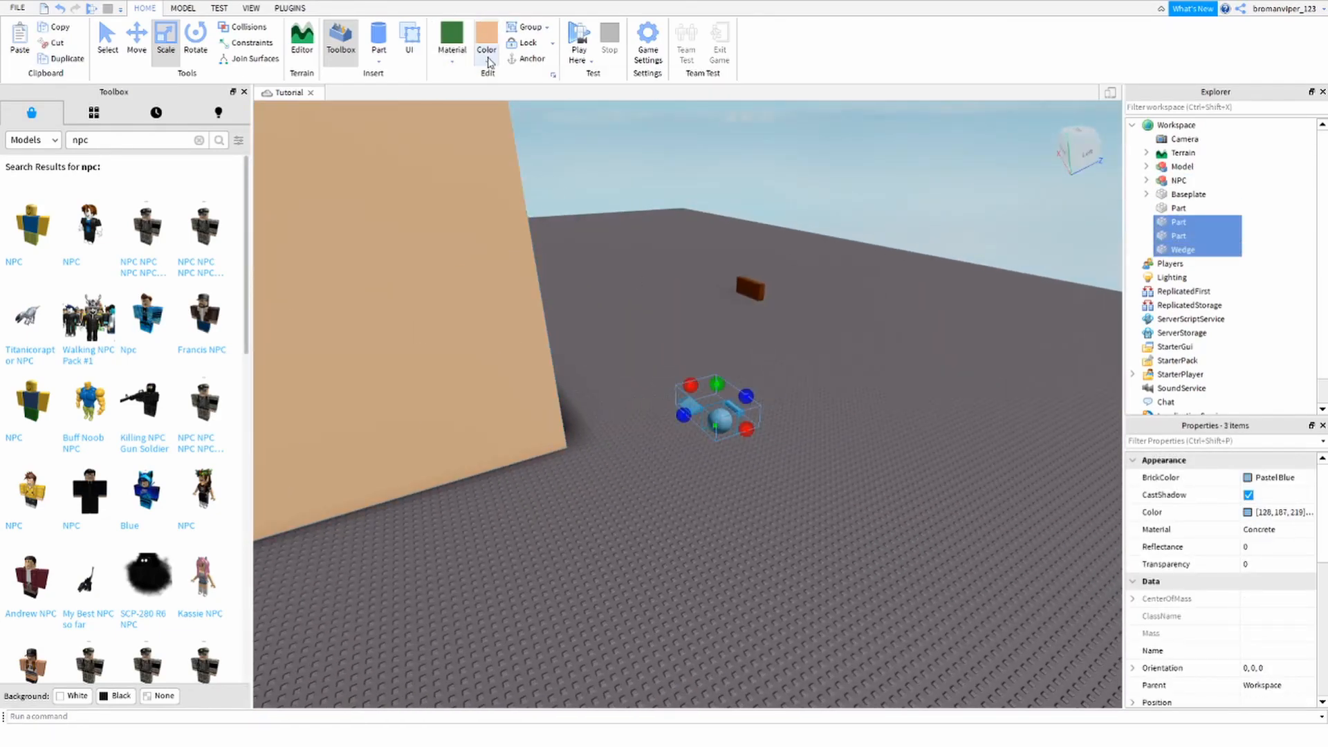
pyautogui.click(666, 382)
pyautogui.moveTo(666, 382); pyautogui.dragTo(660, 387, button='right')
pyautogui.press('a')
pyautogui.press('d')
# Step: Insert another block, place it at the foot of the cube's front wall and scale it into a thin strip
pyautogui.click(378, 61)
pyautogui.click(388, 75)
pyautogui.press('a')
pyautogui.moveTo(676, 406); pyautogui.dragTo(598, 501)
pyautogui.moveTo(622, 442); pyautogui.dragTo(664, 512, button='right')
pyautogui.scroll(-3, 664, 511)
pyautogui.moveTo(839, 583); pyautogui.dragTo(554, 379)
pyautogui.scroll(2, 539, 374)
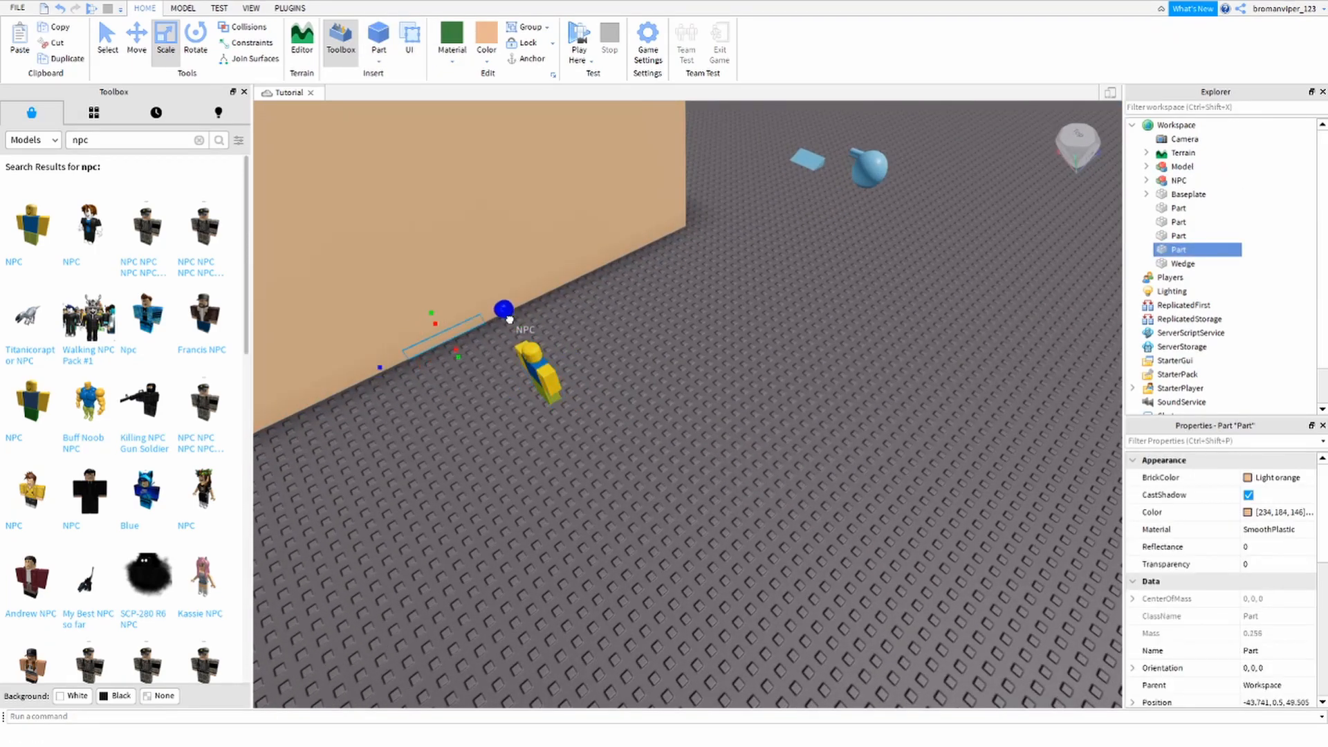
# Step: Stretch the thin block upwards into a door and colour it brown
pyautogui.moveTo(521, 305); pyautogui.dragTo(514, 308)
pyautogui.moveTo(442, 310); pyautogui.dragTo(449, 249)
pyautogui.moveTo(664, 359); pyautogui.dragTo(748, 373, button='right')
pyautogui.click(486, 61)
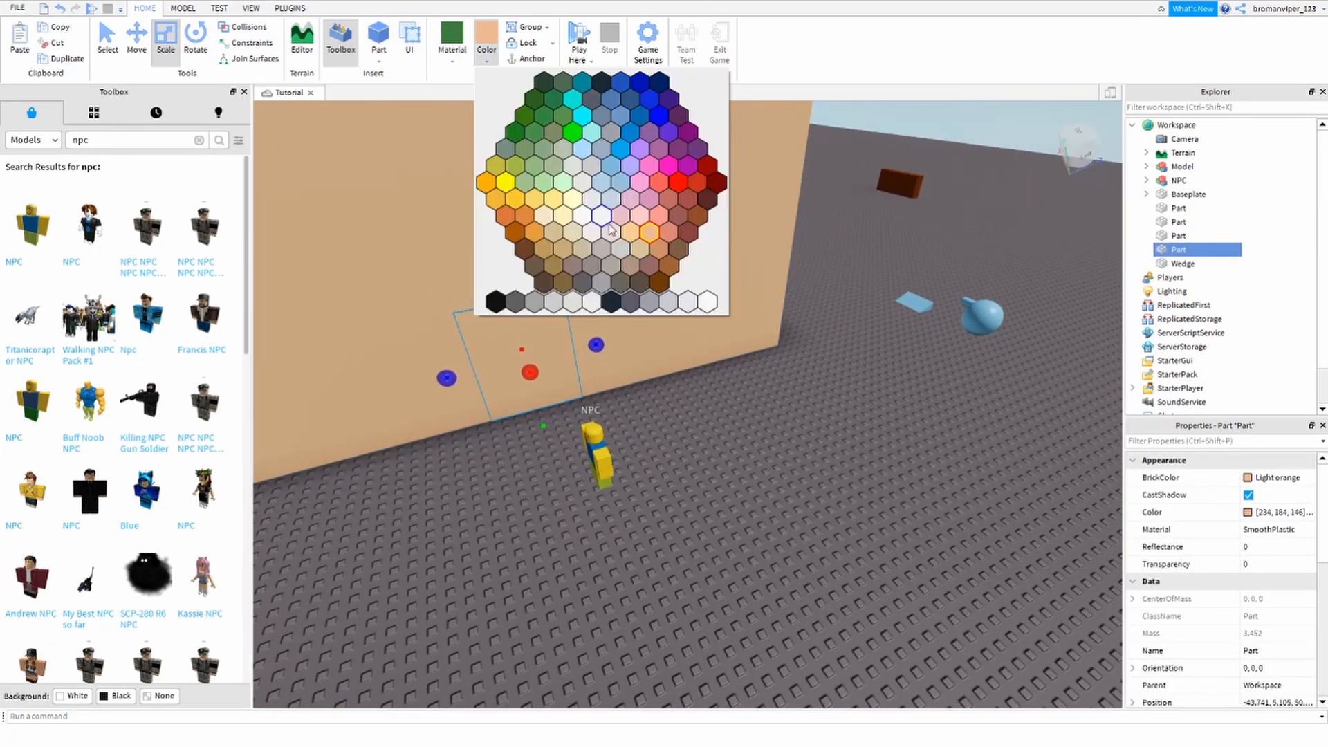
pyautogui.click(614, 253)
# Step: Duplicate the blue sphere, shrink the copy and place it on the brown door as a doorknob
pyautogui.moveTo(664, 415); pyautogui.dragTo(823, 408, button='right')
pyautogui.click(767, 391)
pyautogui.moveTo(762, 361); pyautogui.dragTo(637, 513)
pyautogui.press('a')
pyautogui.hotkey('ctrl', 'd')
pyautogui.moveTo(731, 513); pyautogui.dragTo(559, 538)
pyautogui.moveTo(554, 488); pyautogui.dragTo(544, 515)
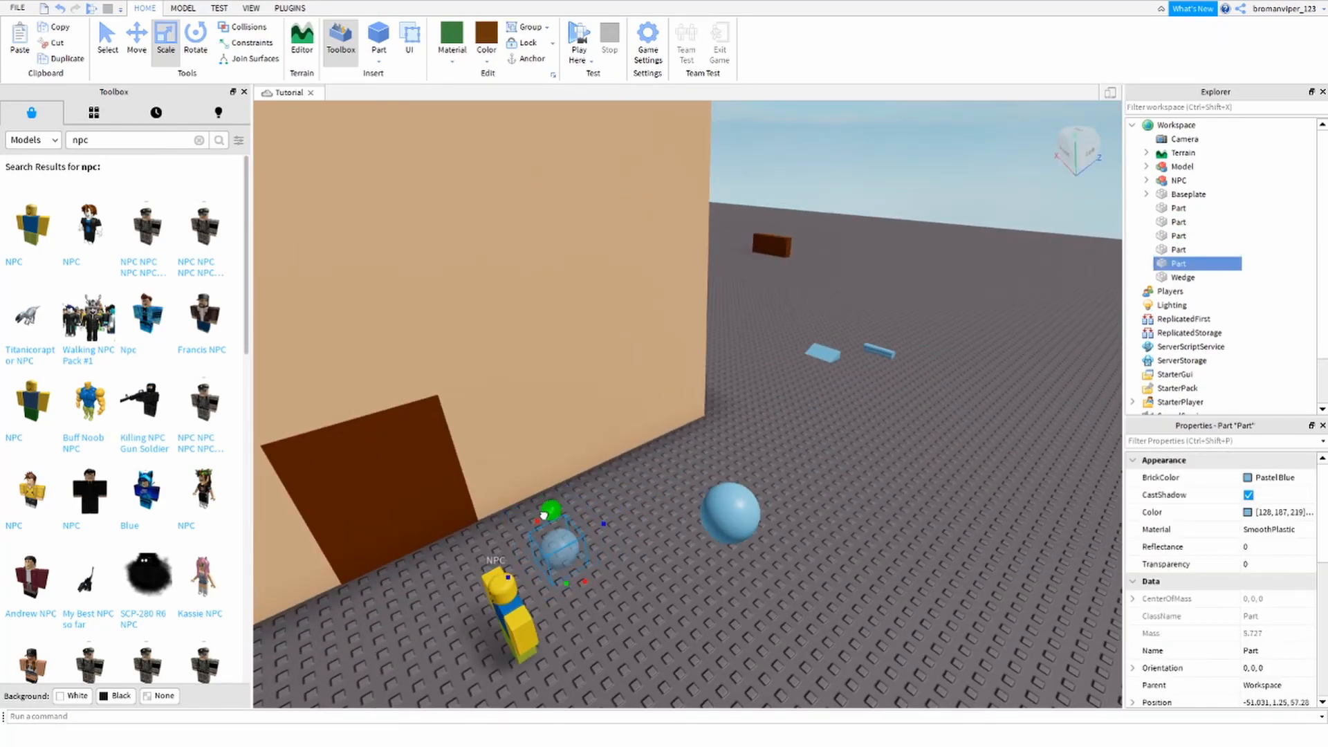
pyautogui.hotkey('ctrl', '2')
pyautogui.scroll(5, 781, 282)
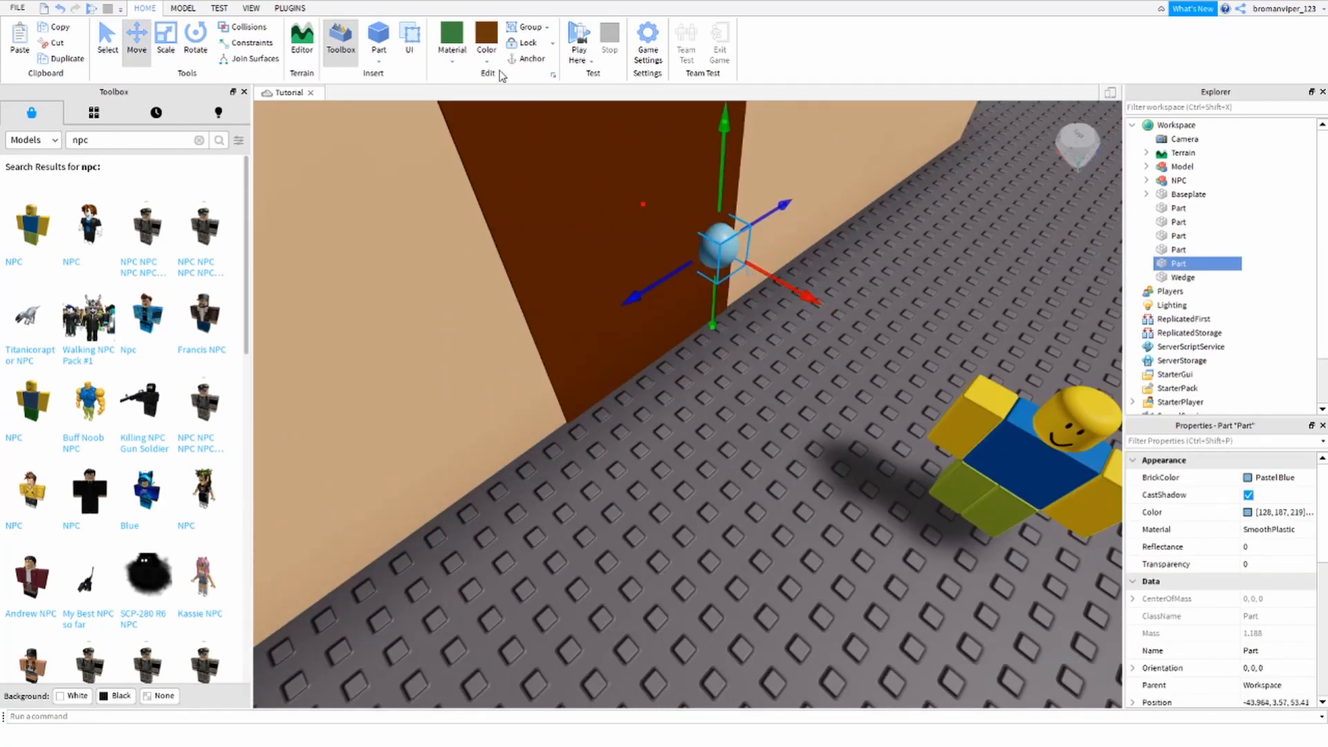
# Step: Colour the small doorknob sphere yellow
pyautogui.click(486, 61)
pyautogui.click(555, 216)
pyautogui.scroll(-5, 688, 354)
# Step: Scale the light orange house cube down to roughly half its height
pyautogui.click(643, 453)
pyautogui.moveTo(689, 357); pyautogui.dragTo(705, 387, button='right')
pyautogui.moveTo(707, 358); pyautogui.dragTo(561, 420)
pyautogui.scroll(-5, 561, 420)
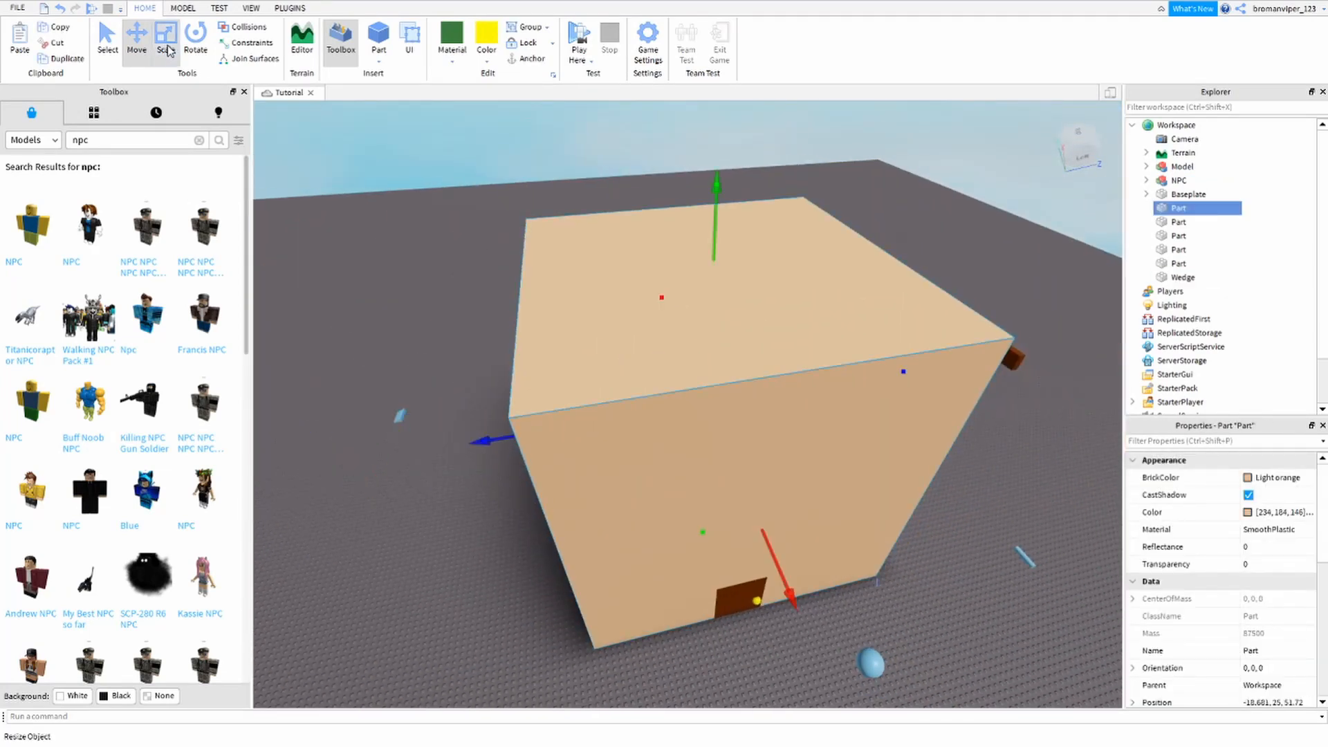
pyautogui.click(169, 50)
pyautogui.moveTo(714, 255); pyautogui.dragTo(707, 380)
pyautogui.press('a')
pyautogui.press('s')
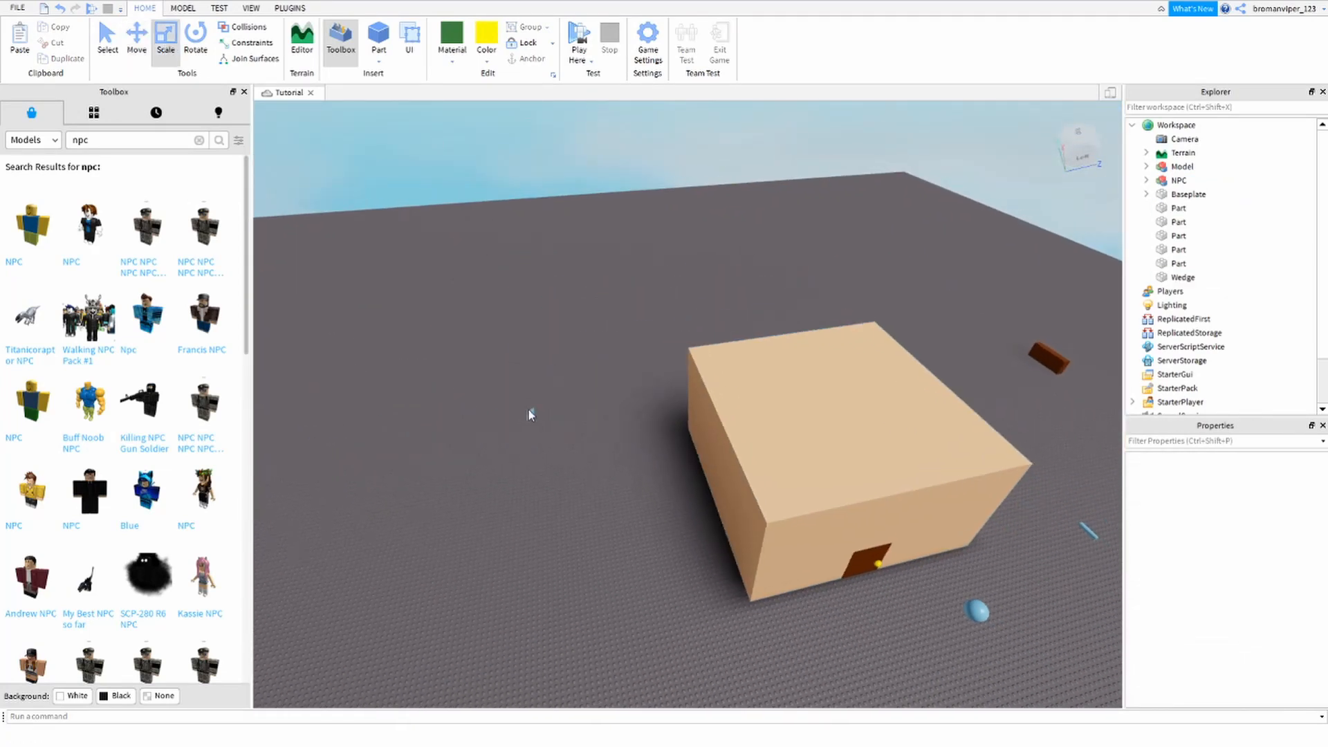
# Step: Place the blue wedge on the front corner of the house's top and colour it Really red
pyautogui.press('d')
pyautogui.moveTo(529, 413); pyautogui.dragTo(654, 566)
pyautogui.press('w')
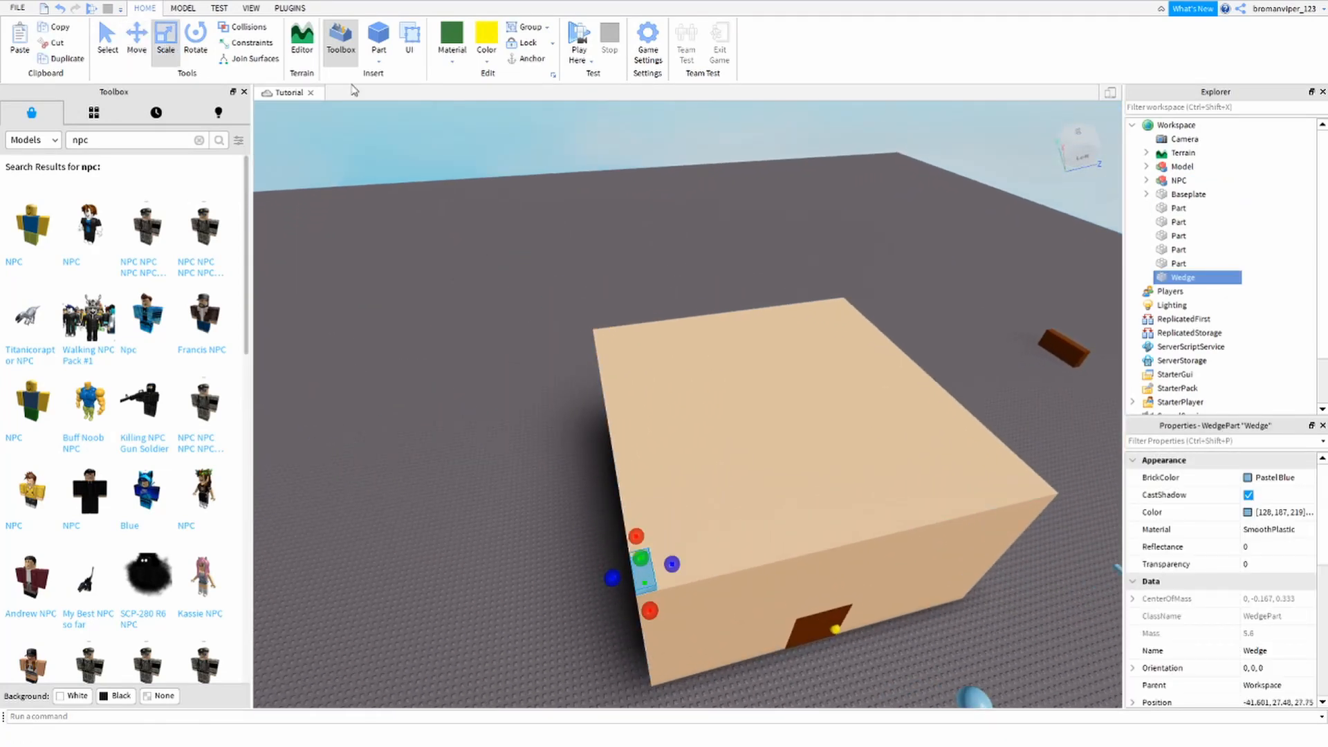
pyautogui.click(486, 61)
pyautogui.click(681, 183)
# Step: Scale the red wedge taller and wider on the house's front edge
pyautogui.moveTo(661, 235); pyautogui.dragTo(661, 282, button='right')
pyautogui.moveTo(611, 353); pyautogui.dragTo(609, 215)
pyautogui.moveTo(652, 242); pyautogui.dragTo(657, 180, button='right')
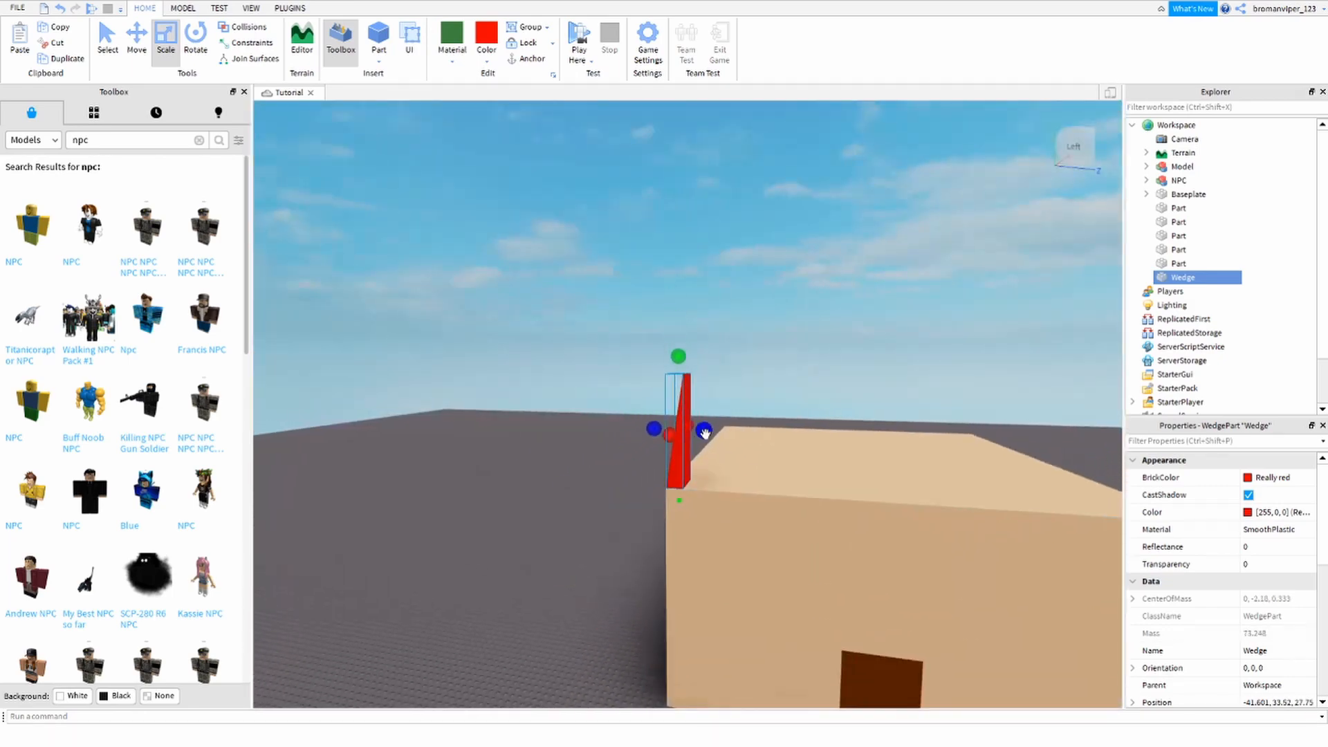
pyautogui.moveTo(704, 433); pyautogui.dragTo(775, 475)
pyautogui.scroll(-3, 775, 474)
pyautogui.moveTo(659, 367); pyautogui.dragTo(658, 313)
pyautogui.moveTo(659, 313); pyautogui.dragTo(623, 322, button='right')
# Step: Stretch the red wedge so it covers one half of the house's top from front to back
pyautogui.moveTo(692, 315); pyautogui.dragTo(776, 351)
pyautogui.press('d')
pyautogui.press('a')
pyautogui.moveTo(845, 368); pyautogui.dragTo(845, 368, button='right')
pyautogui.click(677, 336)
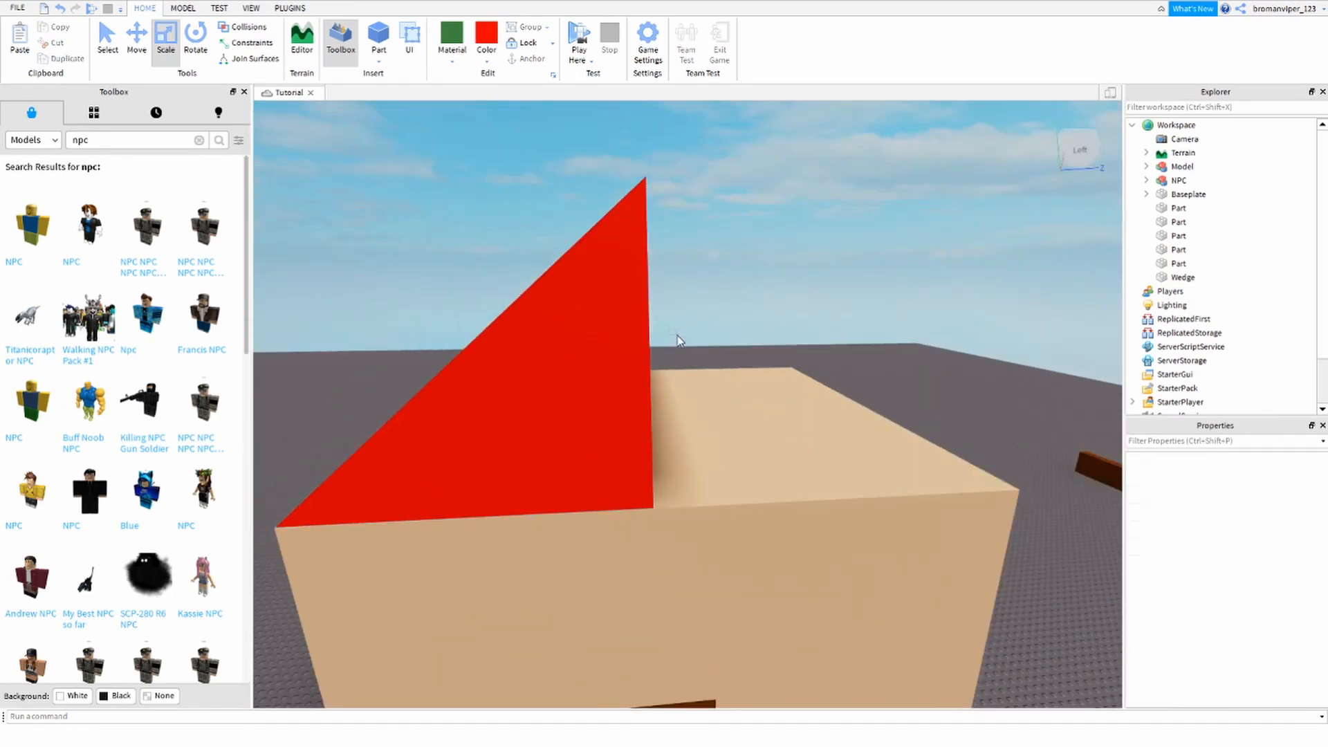
pyautogui.click(643, 332)
pyautogui.moveTo(656, 325); pyautogui.dragTo(791, 389)
pyautogui.scroll(-3, 673, 319)
# Step: Duplicate the red roof wedge, turn the copy 180° and move it onto the other half of the house's top
pyautogui.hotkey('ctrl', 'd')
pyautogui.hotkey('ctrl', 'r')
pyautogui.hotkey('ctrl', 'r')
pyautogui.hotkey('ctrl', '2')
pyautogui.press('d')
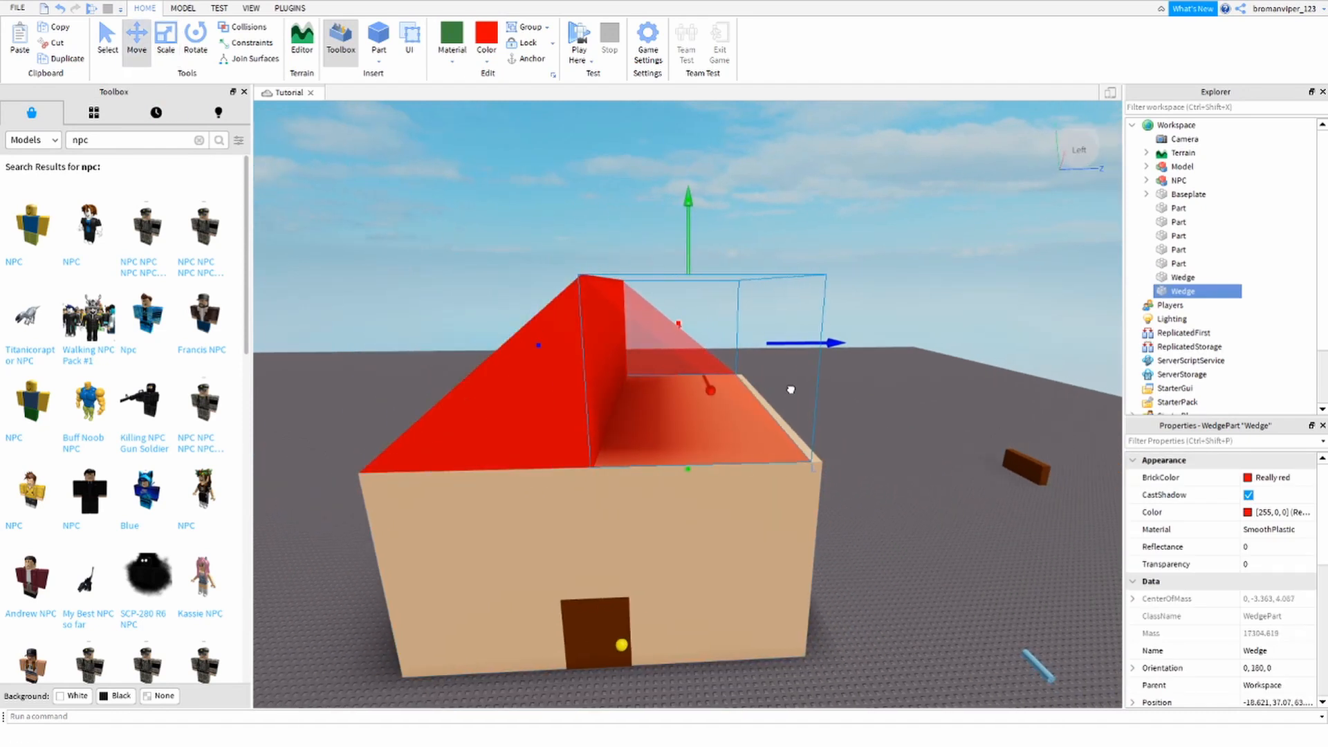
pyautogui.click(840, 469)
pyautogui.press('a')
pyautogui.press('w')
pyautogui.click(750, 408)
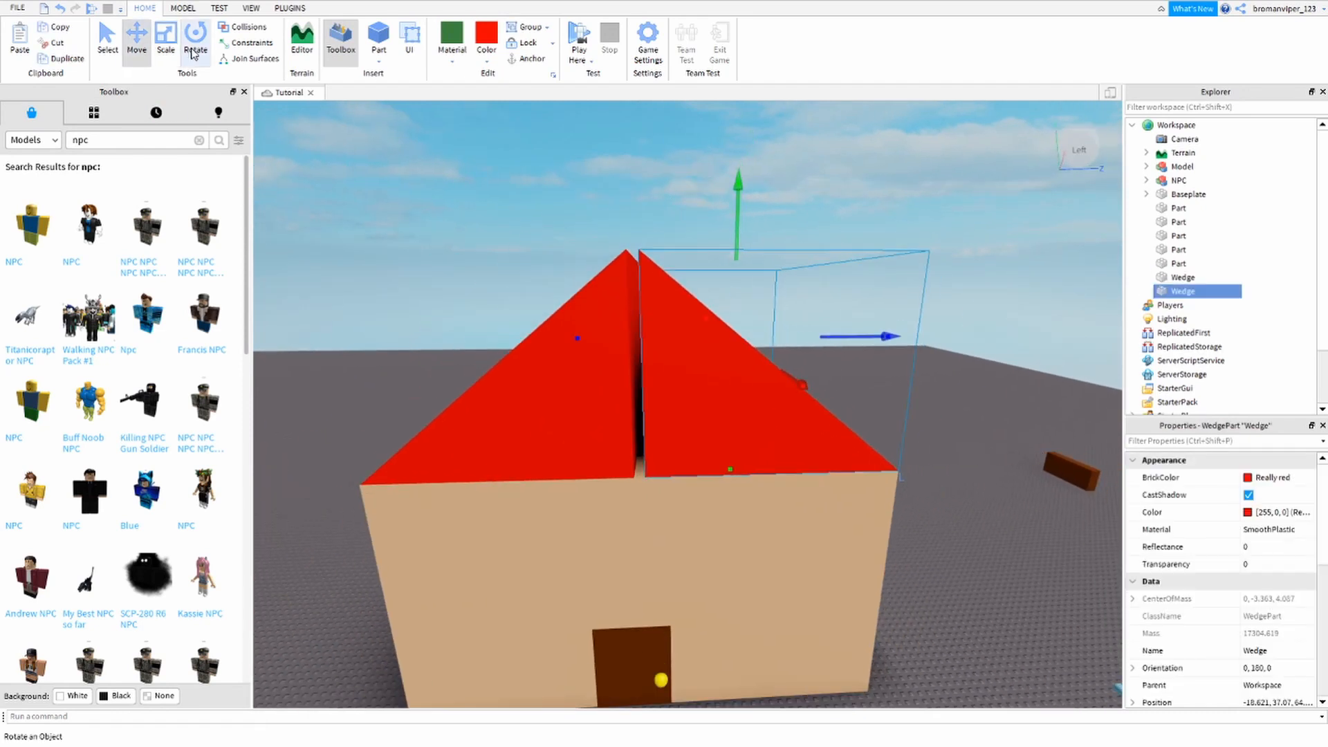
# Step: Widen the second red roof wedge to close the gap between the two halves of the roof
pyautogui.click(167, 47)
pyautogui.click(631, 345)
pyautogui.moveTo(651, 343); pyautogui.dragTo(657, 345)
pyautogui.click(926, 312)
pyautogui.moveTo(926, 313); pyautogui.dragTo(929, 316, button='right')
# Step: Move the loose blue cylinder to the hinge-side edge of the house's door and stand it upright
pyautogui.press('w')
pyautogui.moveTo(846, 457); pyautogui.dragTo(715, 471)
pyautogui.moveTo(847, 456); pyautogui.dragTo(714, 471, button='right')
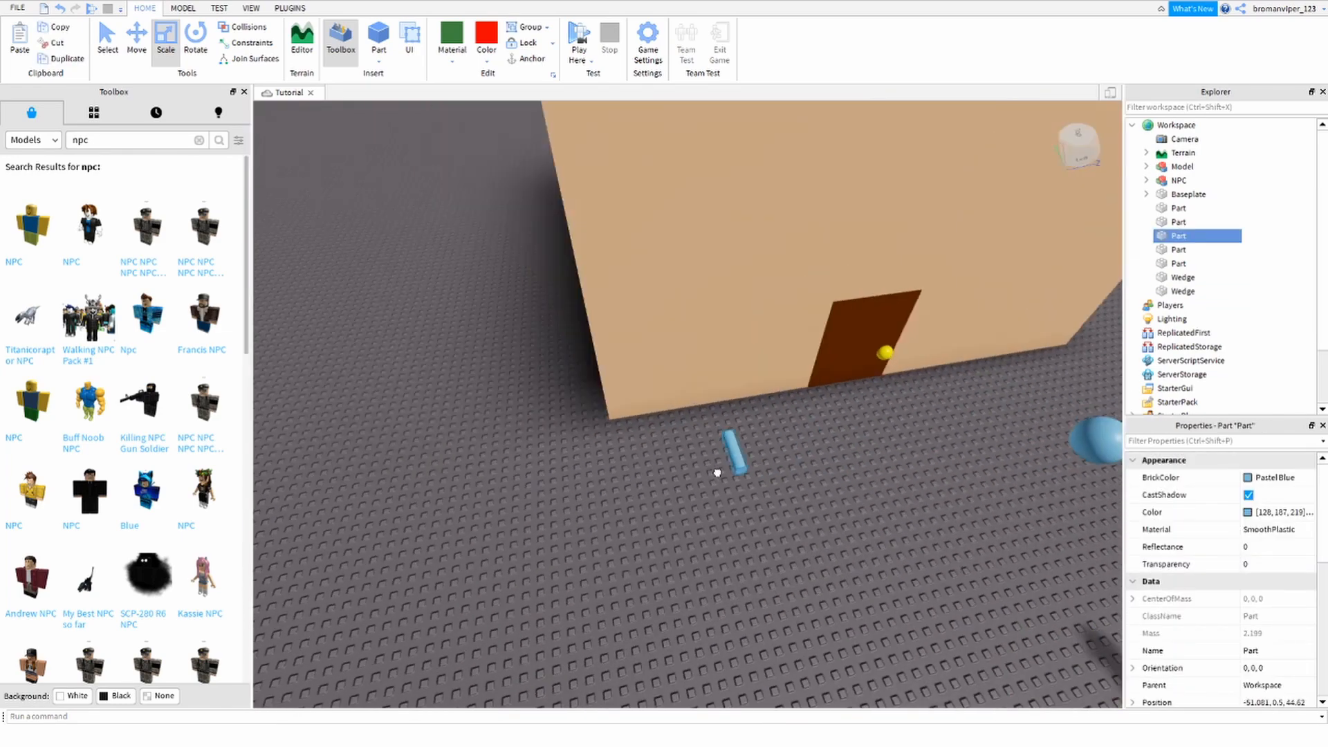
pyautogui.press('w')
pyautogui.moveTo(715, 471); pyautogui.dragTo(663, 437)
pyautogui.hotkey('ctrl', 't')
pyautogui.hotkey('ctrl', 'r')
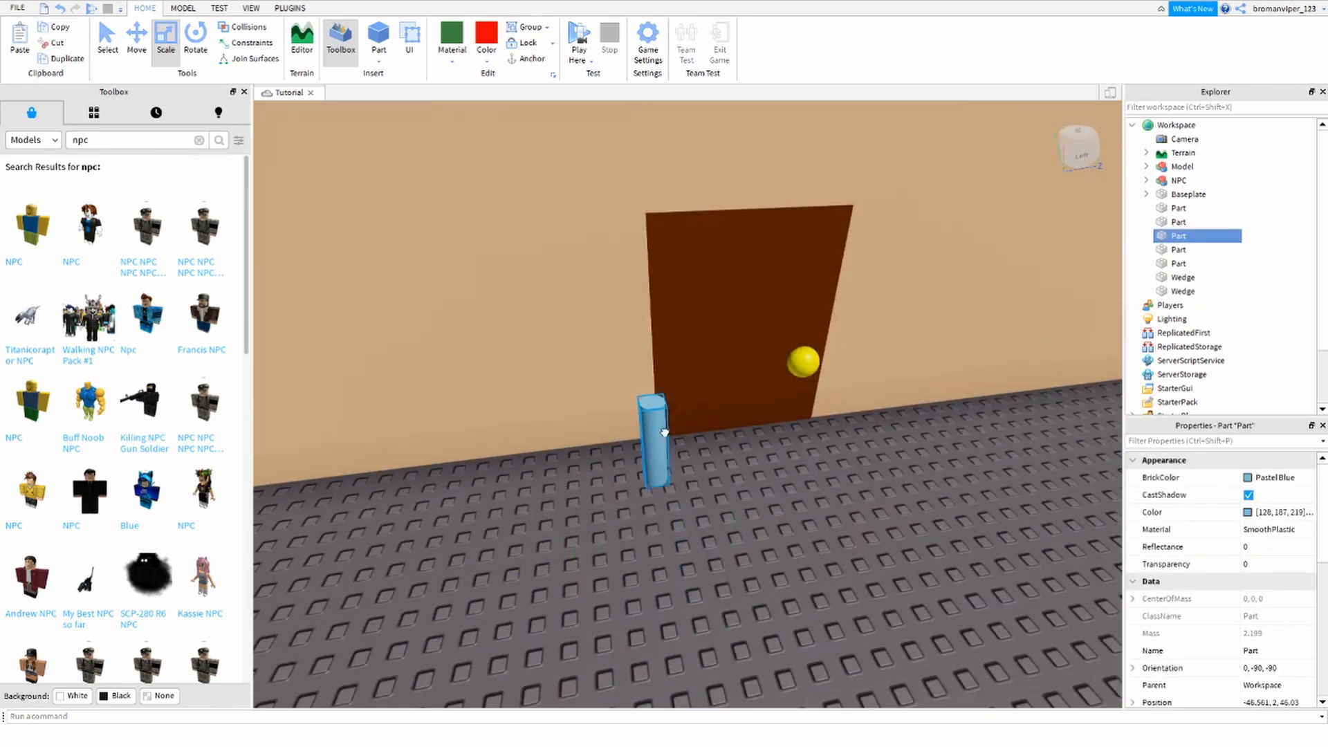
pyautogui.moveTo(663, 437); pyautogui.dragTo(691, 443, button='right')
pyautogui.press('w')
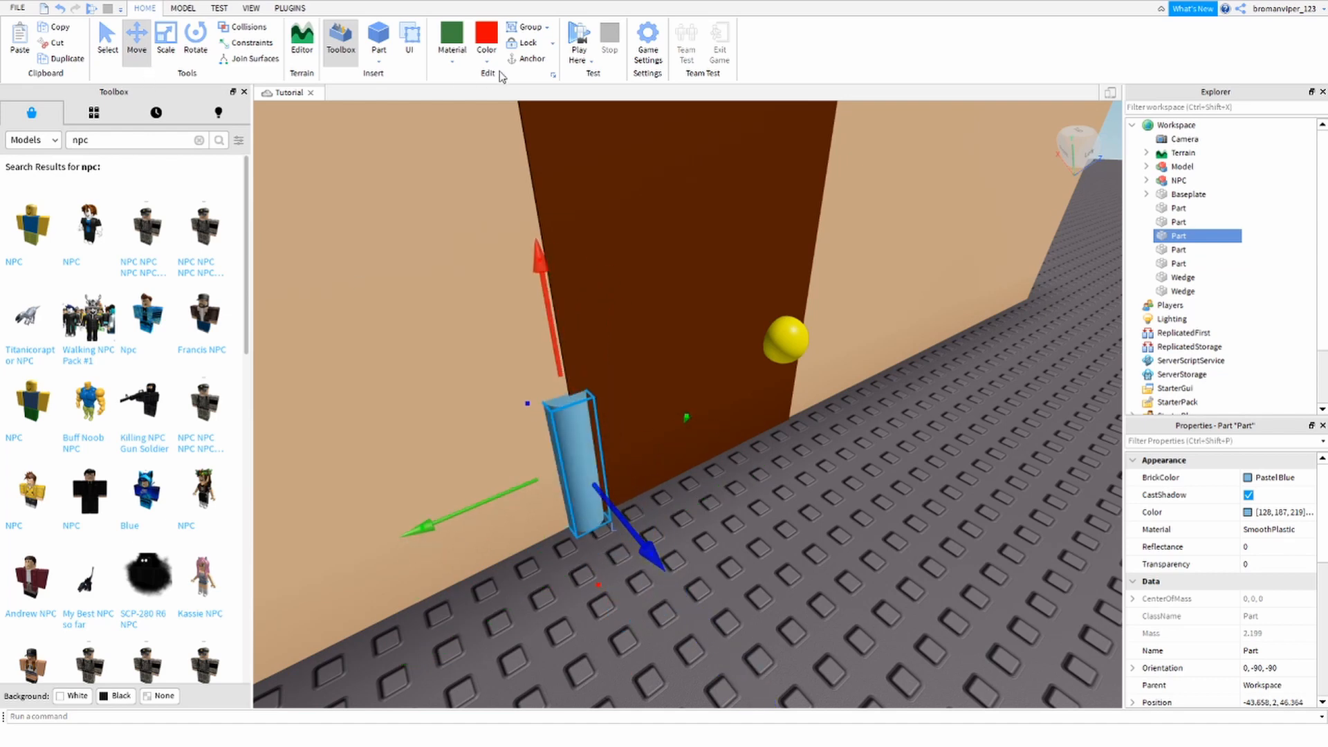
# Step: Colour the upright cylinder Really black and stretch it to the door's full height
pyautogui.click(486, 61)
pyautogui.click(492, 296)
pyautogui.moveTo(491, 296); pyautogui.dragTo(492, 296, button='right')
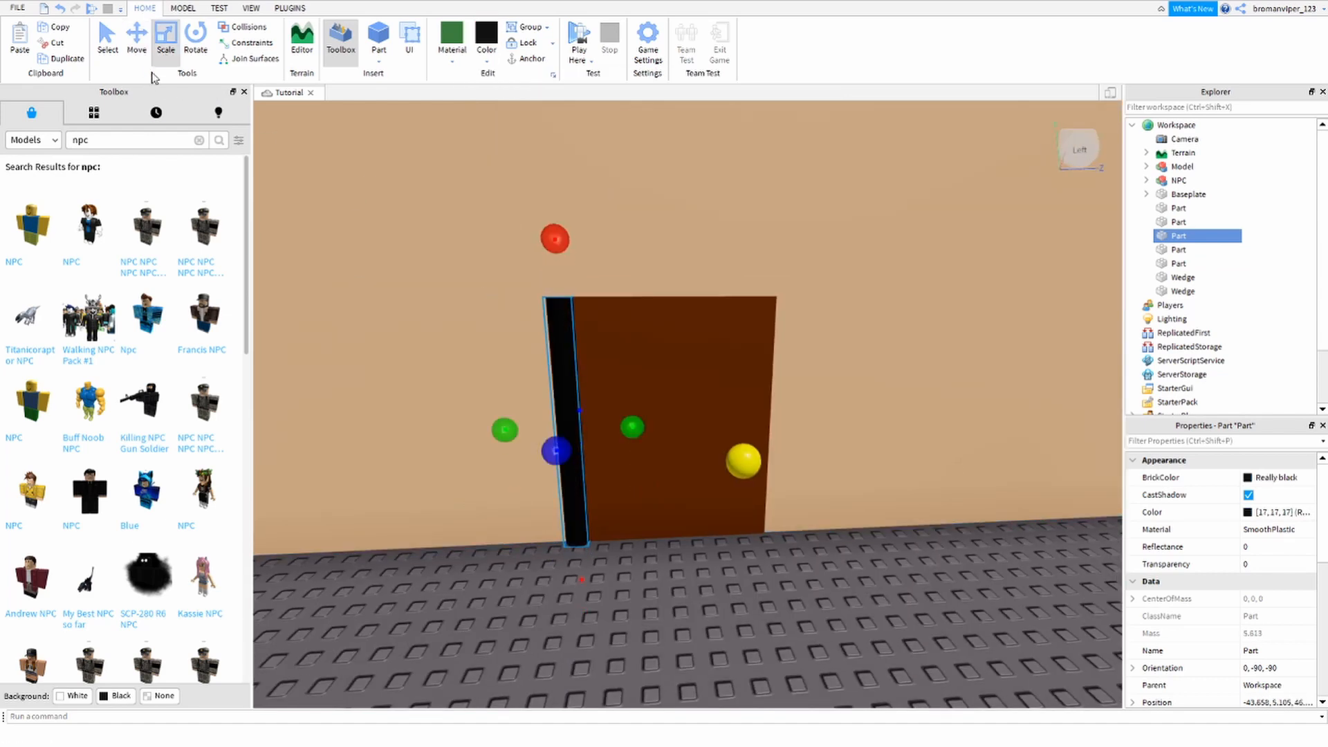
# Step: Duplicate the black post onto the door's other side and fit a horizontal copy across the top of the door
pyautogui.click(139, 42)
pyautogui.hotkey('ctrl', 'd')
pyautogui.moveTo(654, 427); pyautogui.dragTo(702, 458)
pyautogui.press('d')
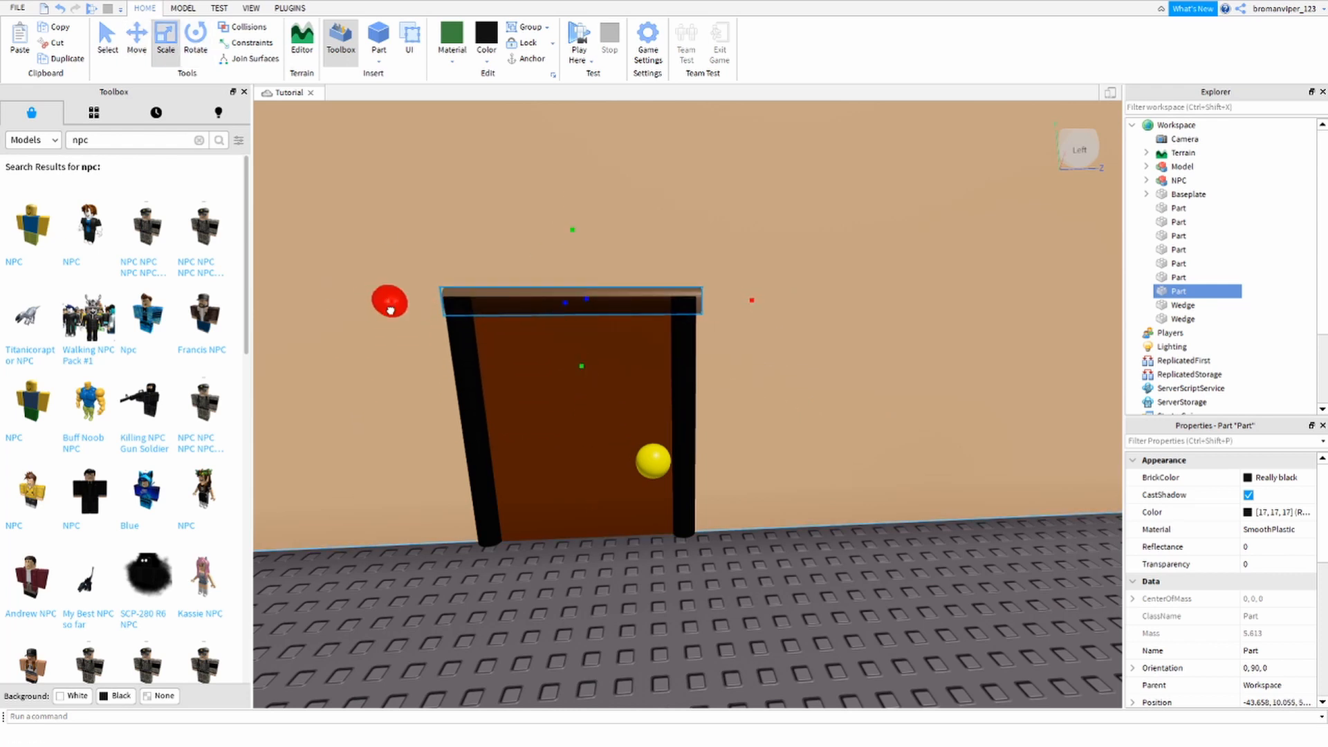
pyautogui.scroll(-10, 524, 609)
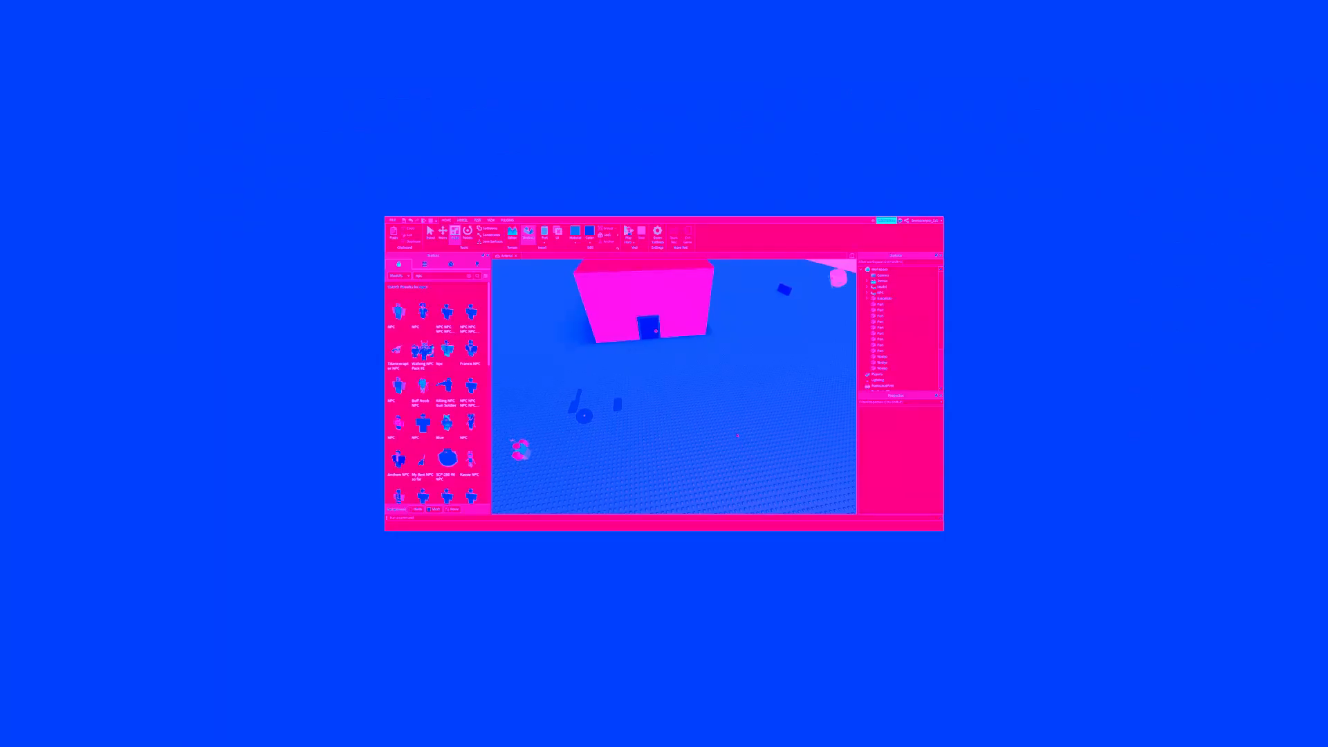
# Step: Examine the whole house from the front, framing all of its parts with a selection box
pyautogui.moveTo(840, 518); pyautogui.dragTo(706, 536, button='right')
pyautogui.press('w')
pyautogui.scroll(-10, 706, 535)
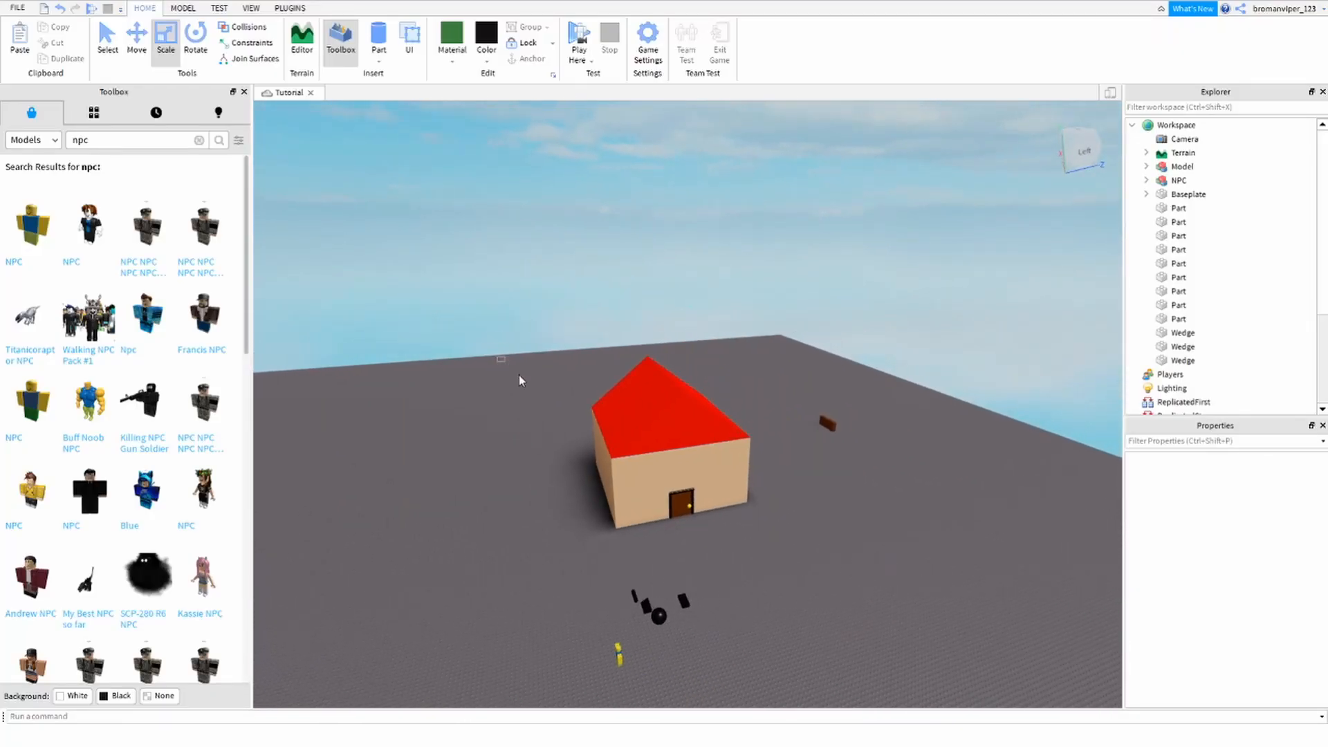
pyautogui.moveTo(498, 357); pyautogui.dragTo(833, 560)
pyautogui.moveTo(770, 503); pyautogui.dragTo(783, 533)
pyautogui.click(782, 534)
pyautogui.press('w')
pyautogui.moveTo(782, 533); pyautogui.dragTo(782, 534, button='right')
pyautogui.moveTo(610, 352); pyautogui.dragTo(894, 569)
pyautogui.click(887, 564)
pyautogui.press('w')
pyautogui.press('d')
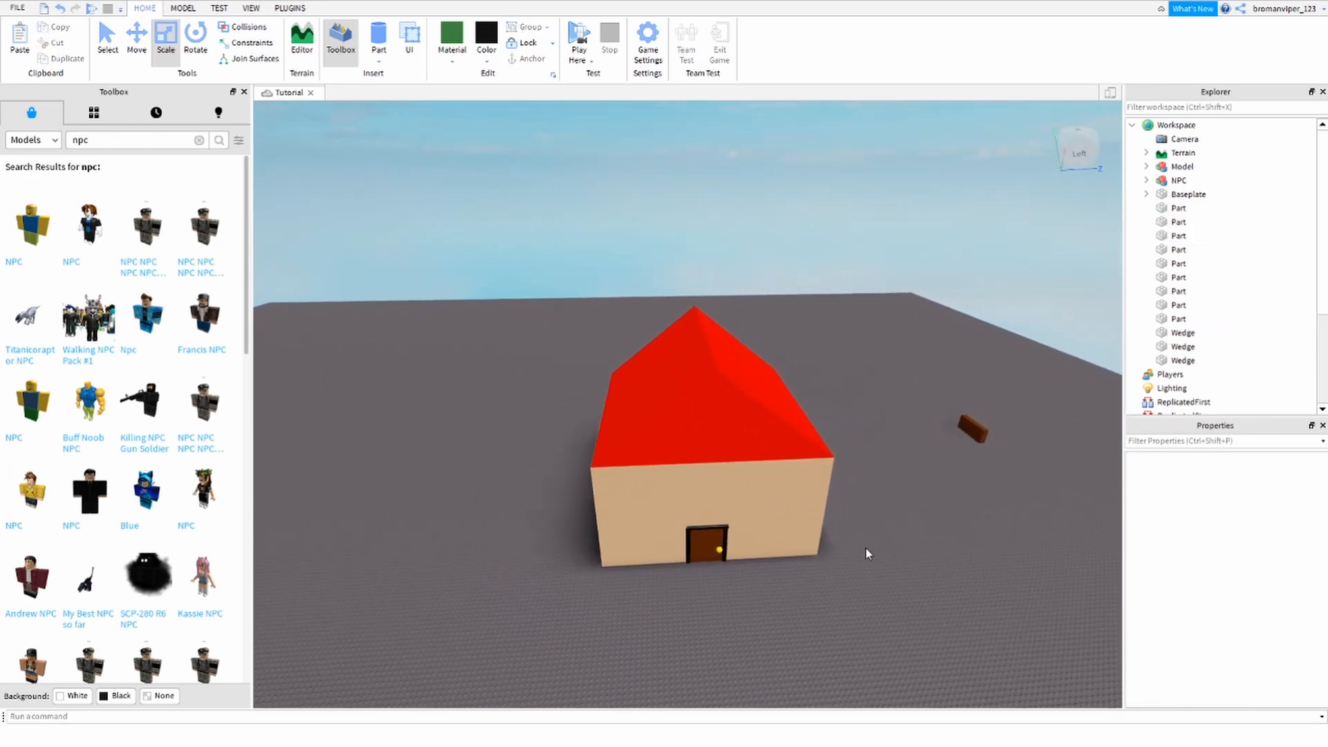
# Step: Select the four loose black shapes beside the NPC, then clear the selection
pyautogui.moveTo(853, 538); pyautogui.dragTo(853, 538, button='right')
pyautogui.press('w')
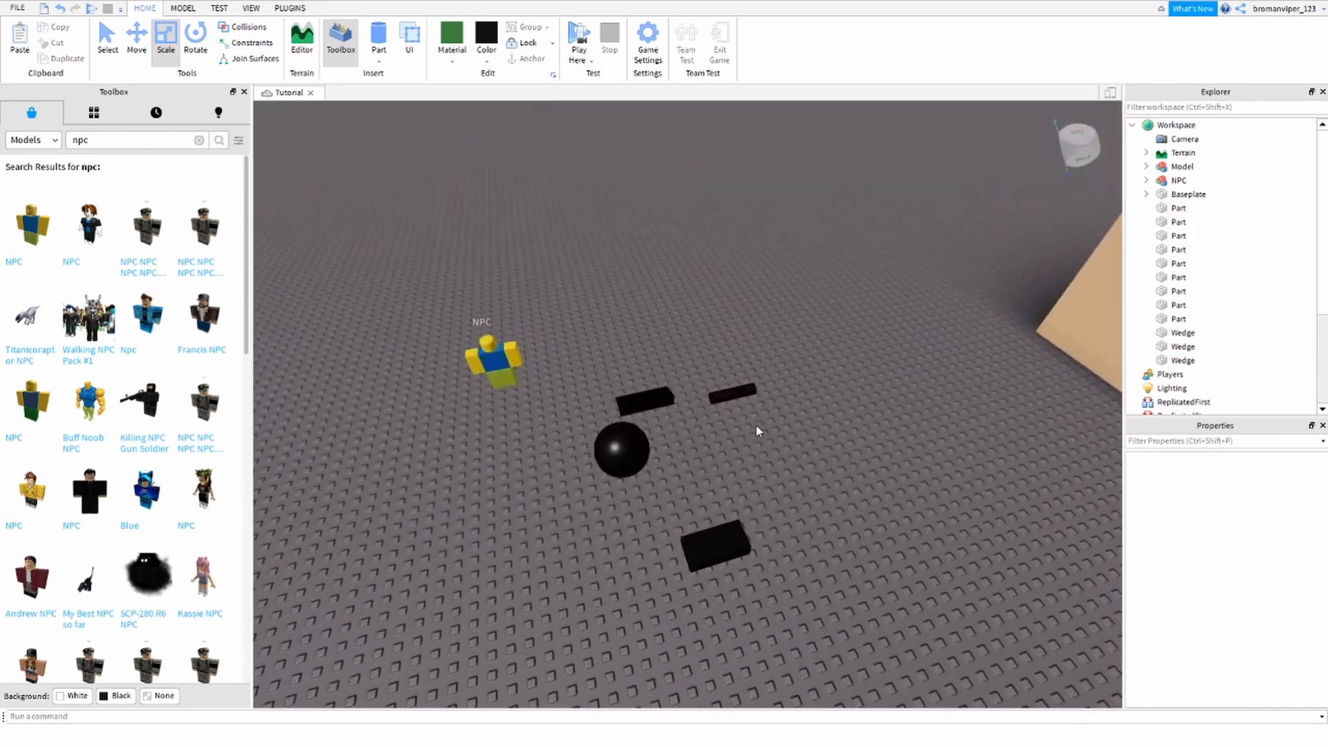
pyautogui.moveTo(787, 393); pyautogui.dragTo(786, 393, button='right')
pyautogui.press('a')
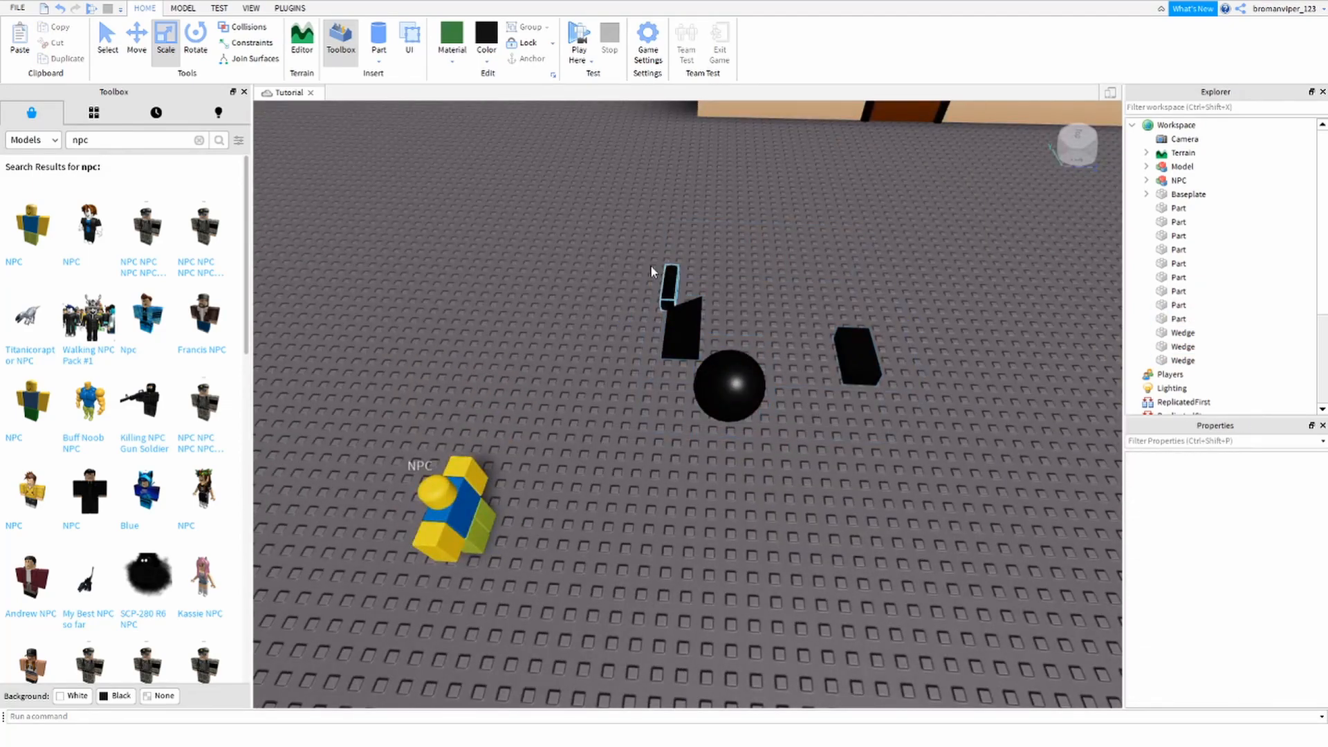
pyautogui.moveTo(877, 454); pyautogui.dragTo(886, 451)
pyautogui.press('s')
pyautogui.moveTo(483, 400); pyautogui.dragTo(807, 500)
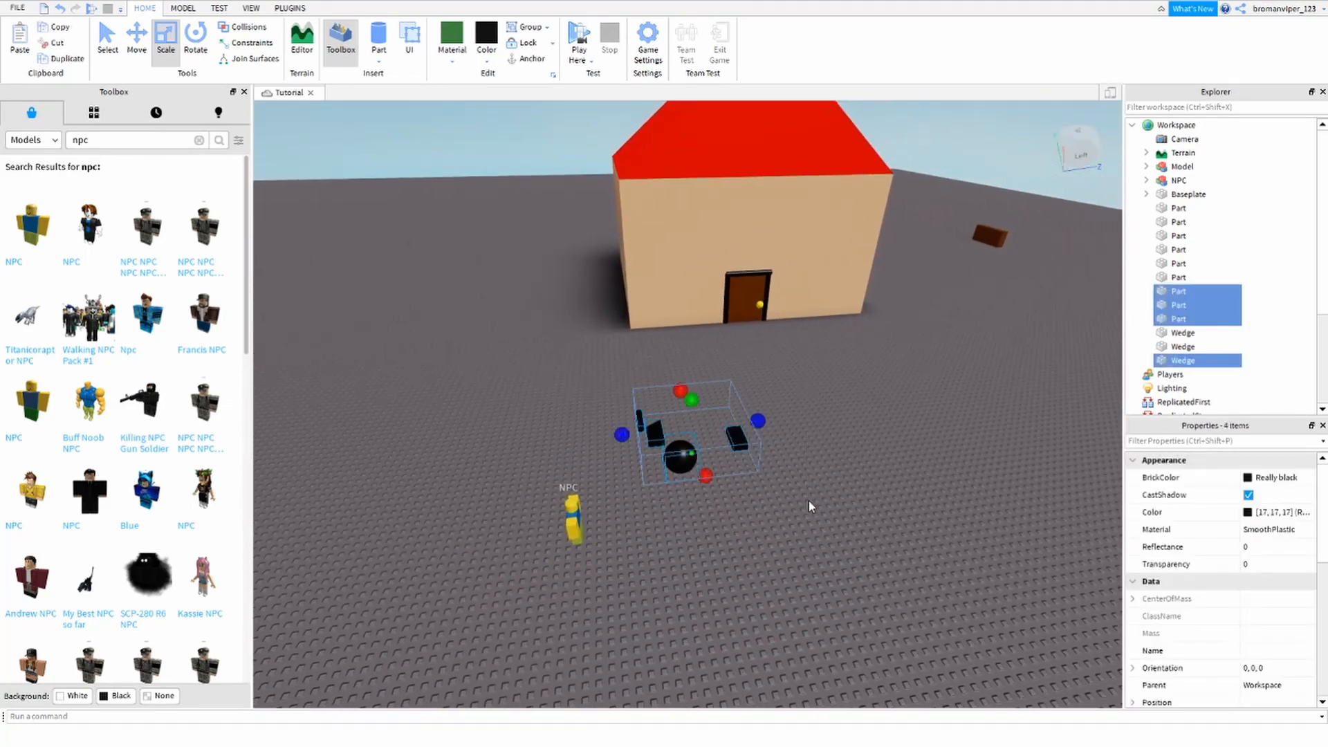
pyautogui.click(845, 357)
# Step: Examine the door, its black frame and the yellow doorknob up close
pyautogui.press('w')
pyautogui.moveTo(845, 356); pyautogui.dragTo(845, 357, button='right')
pyautogui.press('a')
pyautogui.press('s')
pyautogui.press('d')
pyautogui.press('s')
pyautogui.press('w')
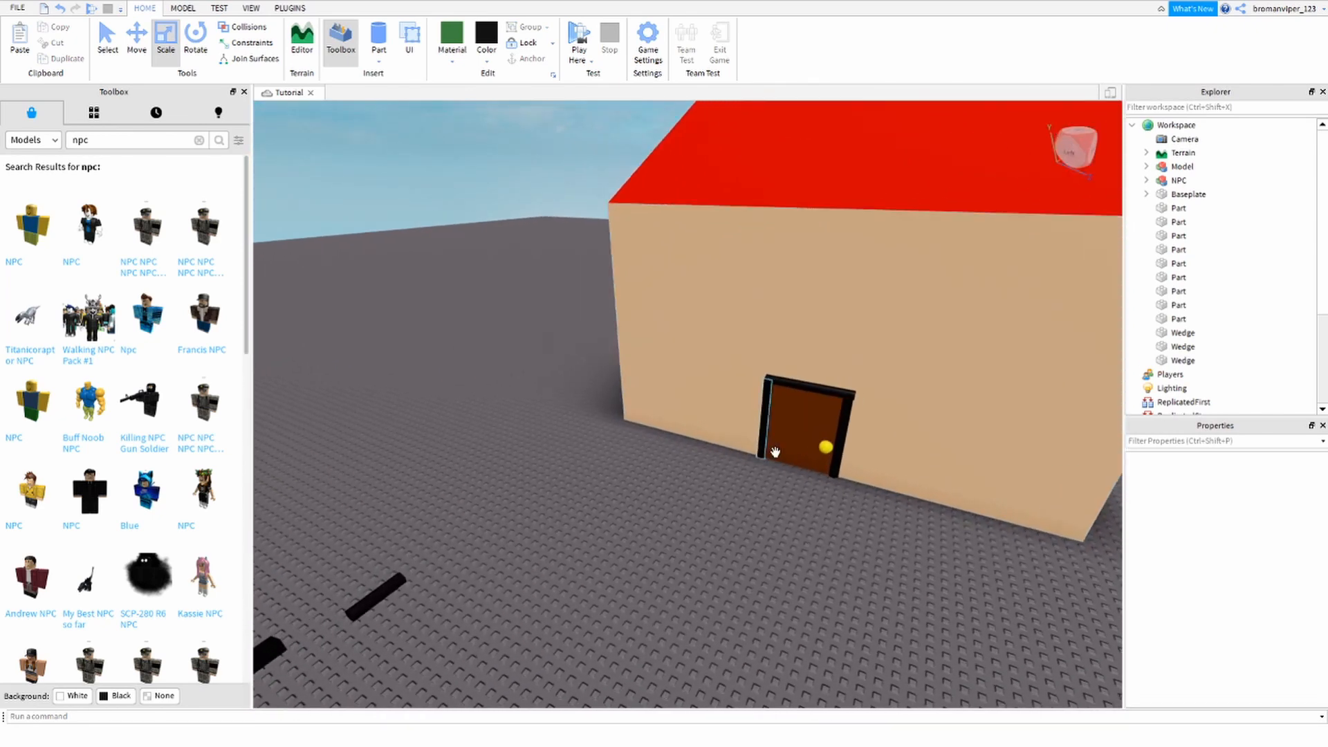
pyautogui.moveTo(776, 451); pyautogui.dragTo(777, 450, button='right')
pyautogui.press('s')
pyautogui.press('w')
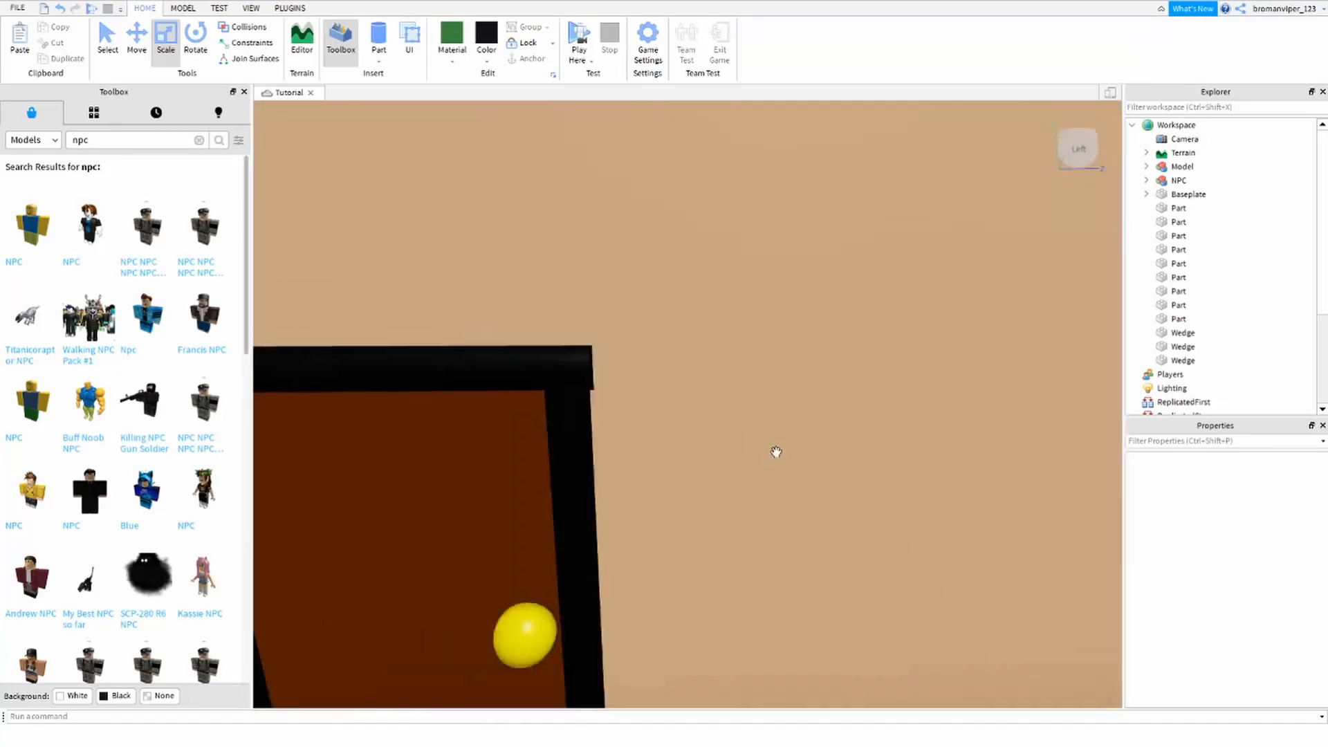
pyautogui.press('s')
pyautogui.press('w')
pyautogui.moveTo(678, 487); pyautogui.dragTo(677, 488, button='right')
pyautogui.press('w')
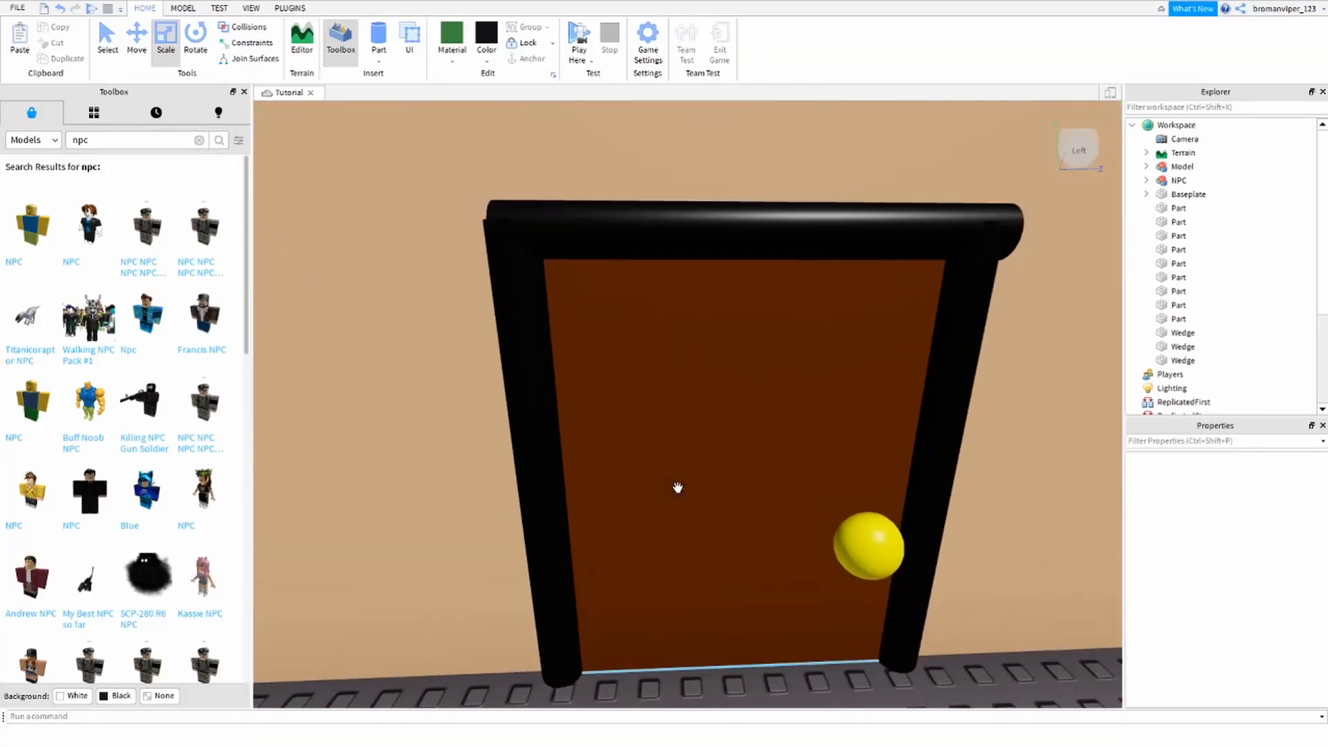
pyautogui.press('s')
# Step: Select the three black frame pieces around the door, then clear the selection
pyautogui.click(694, 321)
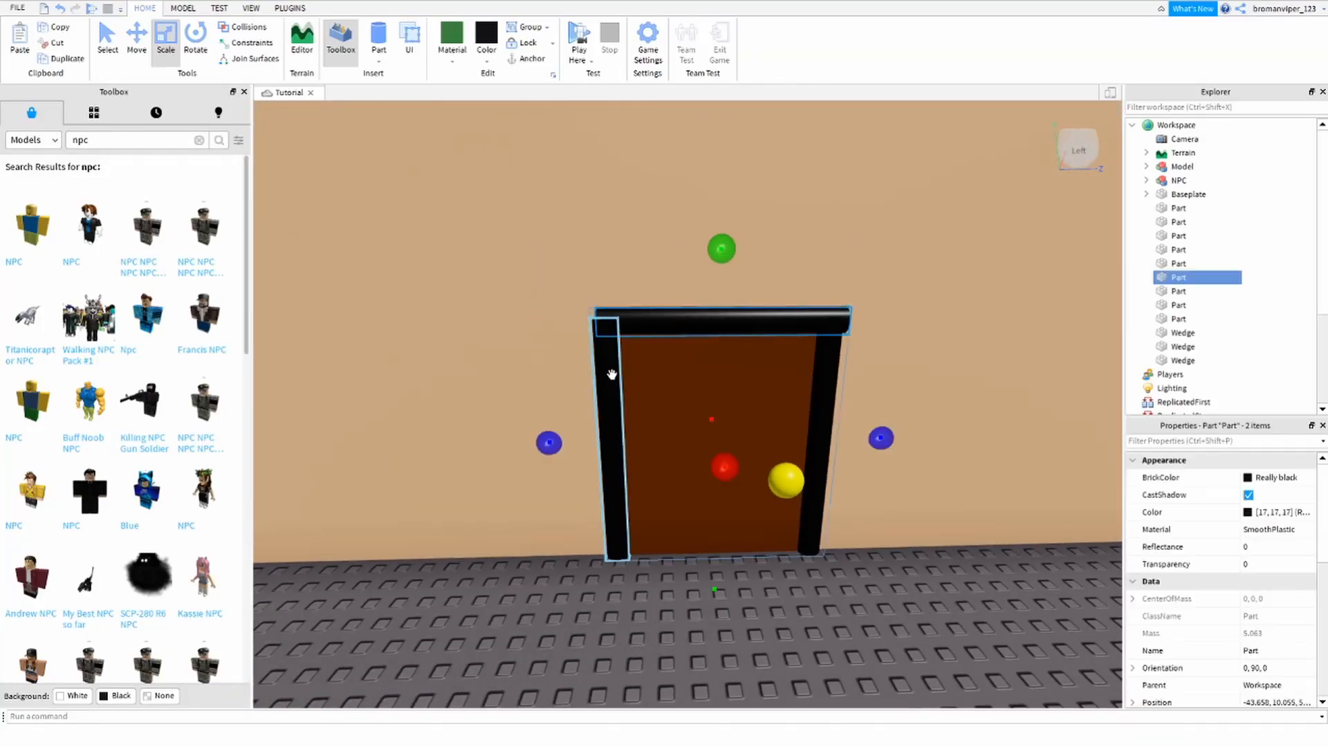
pyautogui.keyDown('ctrl'); pyautogui.click(821, 393); pyautogui.keyUp('ctrl')
pyautogui.moveTo(827, 395); pyautogui.dragTo(828, 397, button='right')
pyautogui.press('w')
pyautogui.click(827, 397)
# Step: Select the house's body and door, and examine the house from the side and the front
pyautogui.press('s')
pyautogui.press('s')
pyautogui.moveTo(906, 357); pyautogui.dragTo(906, 359, button='right')
pyautogui.press('d')
pyautogui.press('s')
pyautogui.press('s')
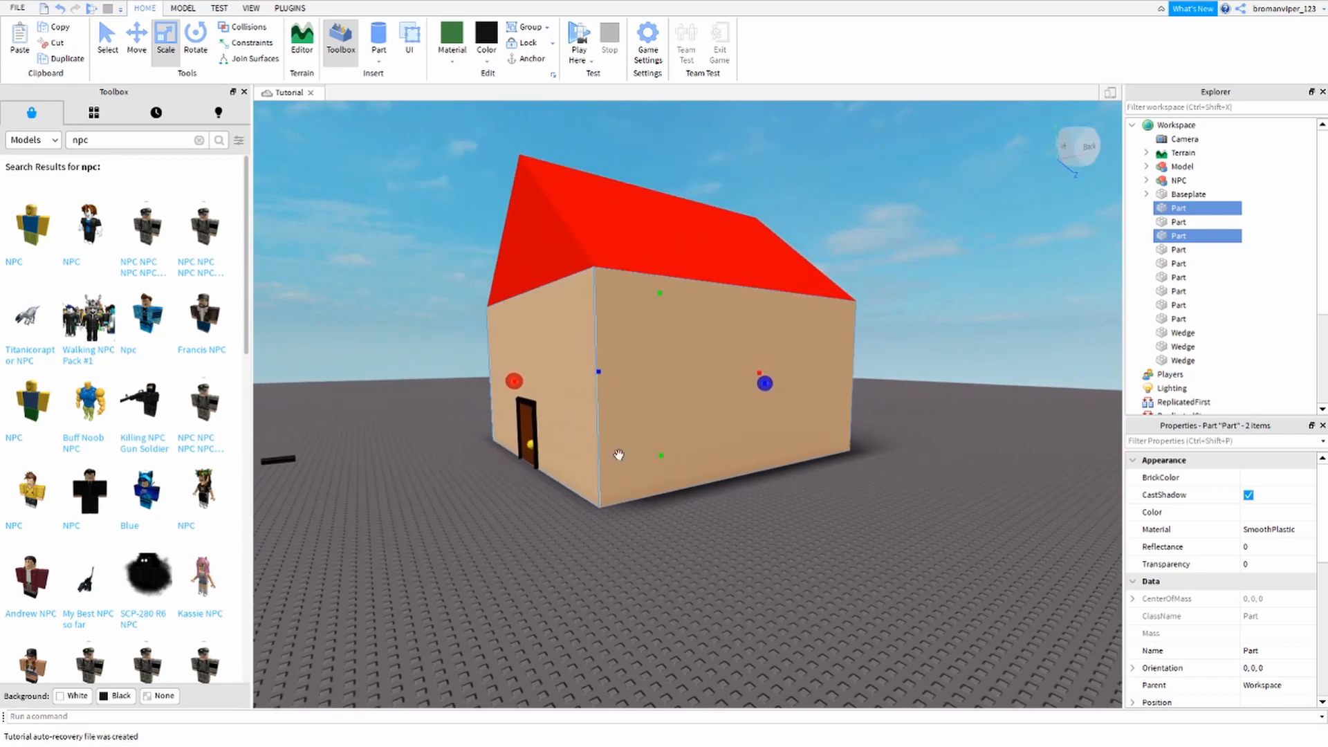
pyautogui.press('w')
pyautogui.moveTo(686, 509); pyautogui.dragTo(693, 516, button='right')
pyautogui.click(693, 517)
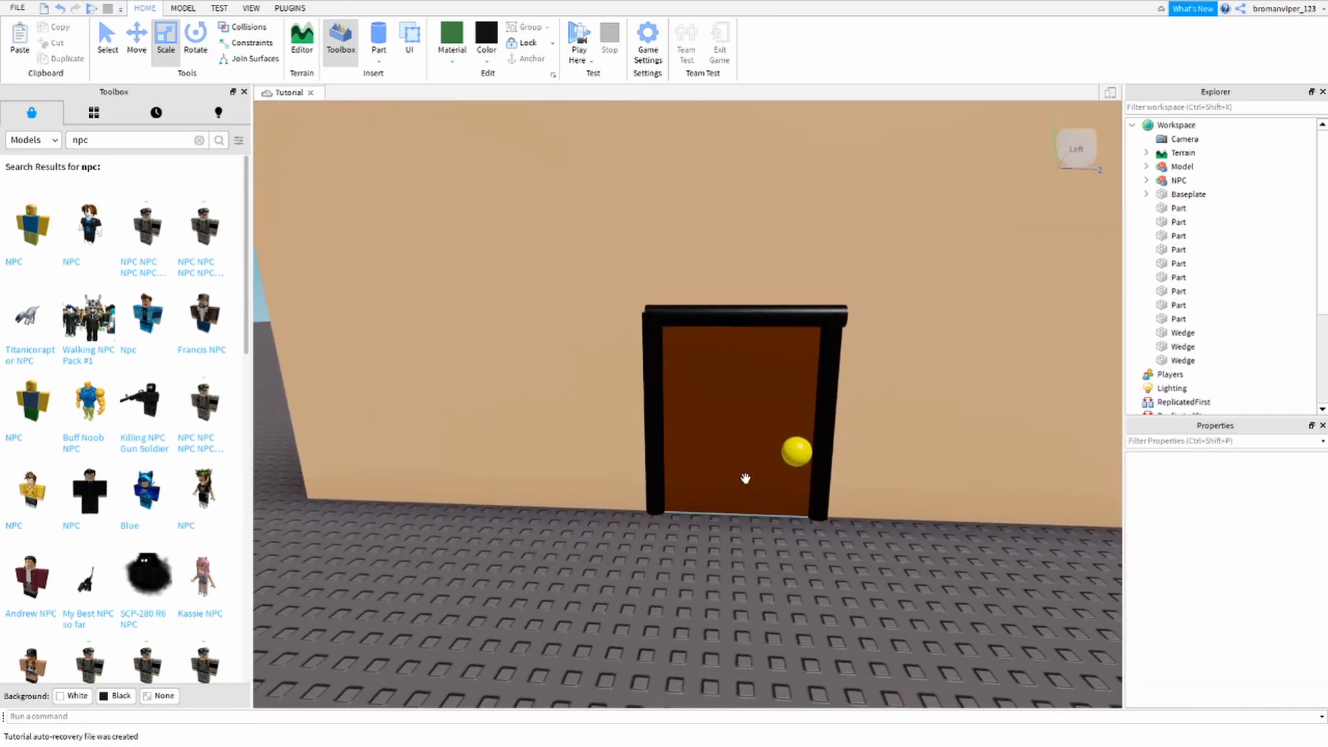
pyautogui.press('s')
pyautogui.moveTo(744, 478); pyautogui.dragTo(745, 477, button='right')
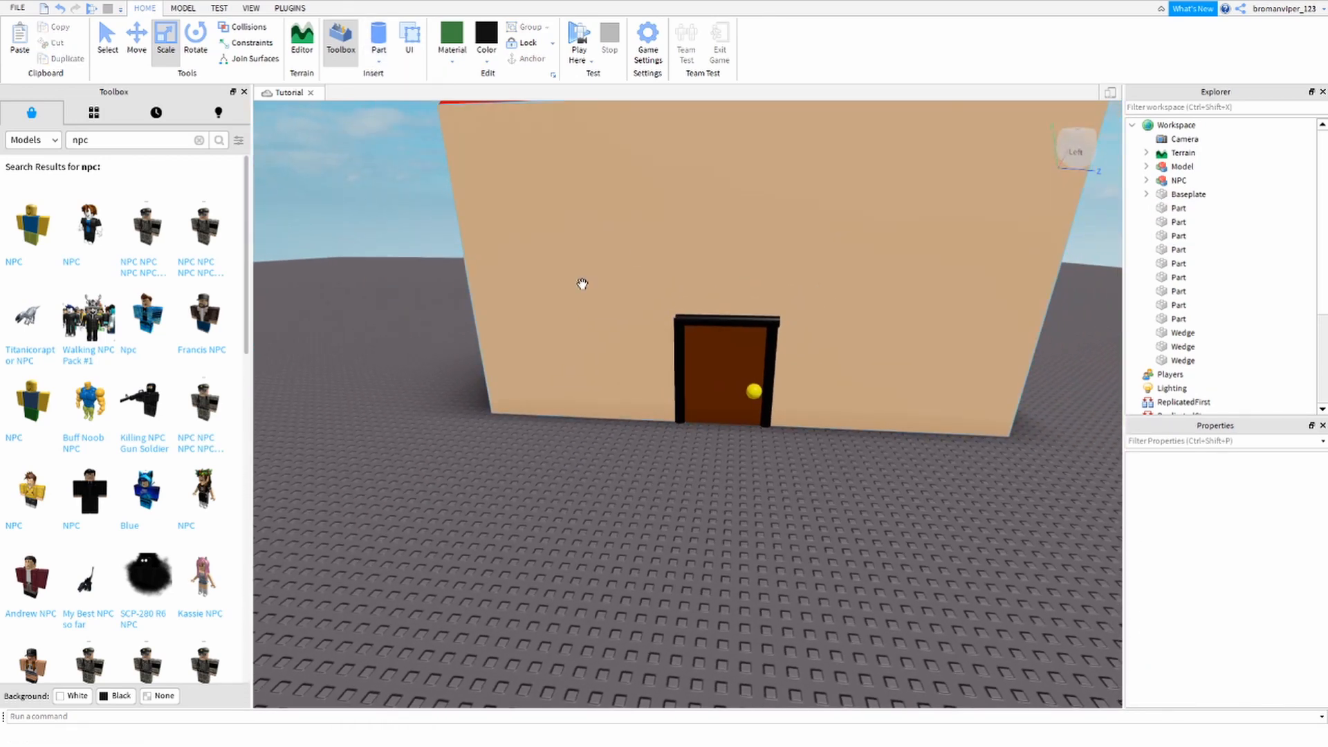
pyautogui.moveTo(672, 378); pyautogui.dragTo(676, 378, button='right')
pyautogui.press('w')
# Step: Select both red roof wedges and examine how they form the roof
pyautogui.click(767, 344)
pyautogui.press('a')
pyautogui.moveTo(819, 347); pyautogui.dragTo(762, 365, button='right')
pyautogui.click(761, 365)
pyautogui.press('w')
pyautogui.press('s')
pyautogui.click(770, 364)
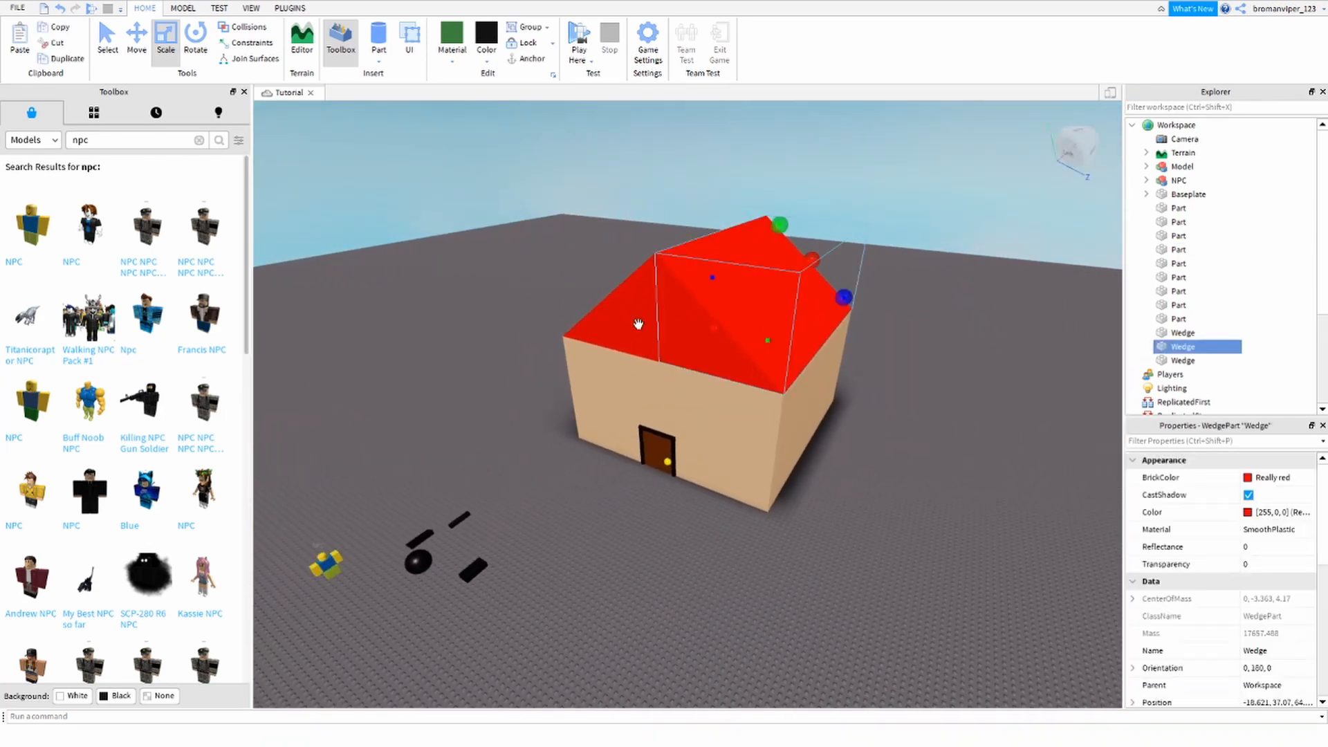
pyautogui.press('a')
pyautogui.moveTo(615, 314); pyautogui.dragTo(620, 314, button='right')
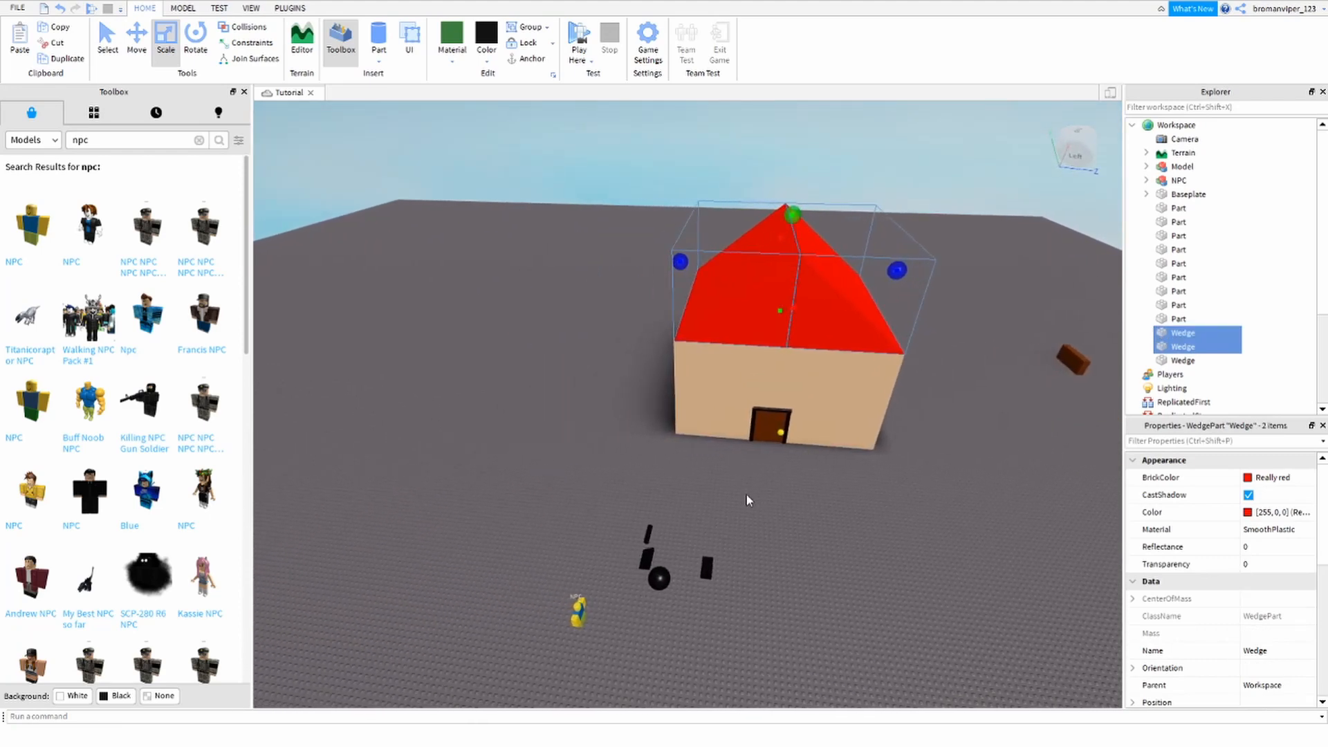
# Step: Move the brown plank model from beside the house to the open ground near the NPC
pyautogui.press('d')
pyautogui.press('d')
pyautogui.click(829, 423)
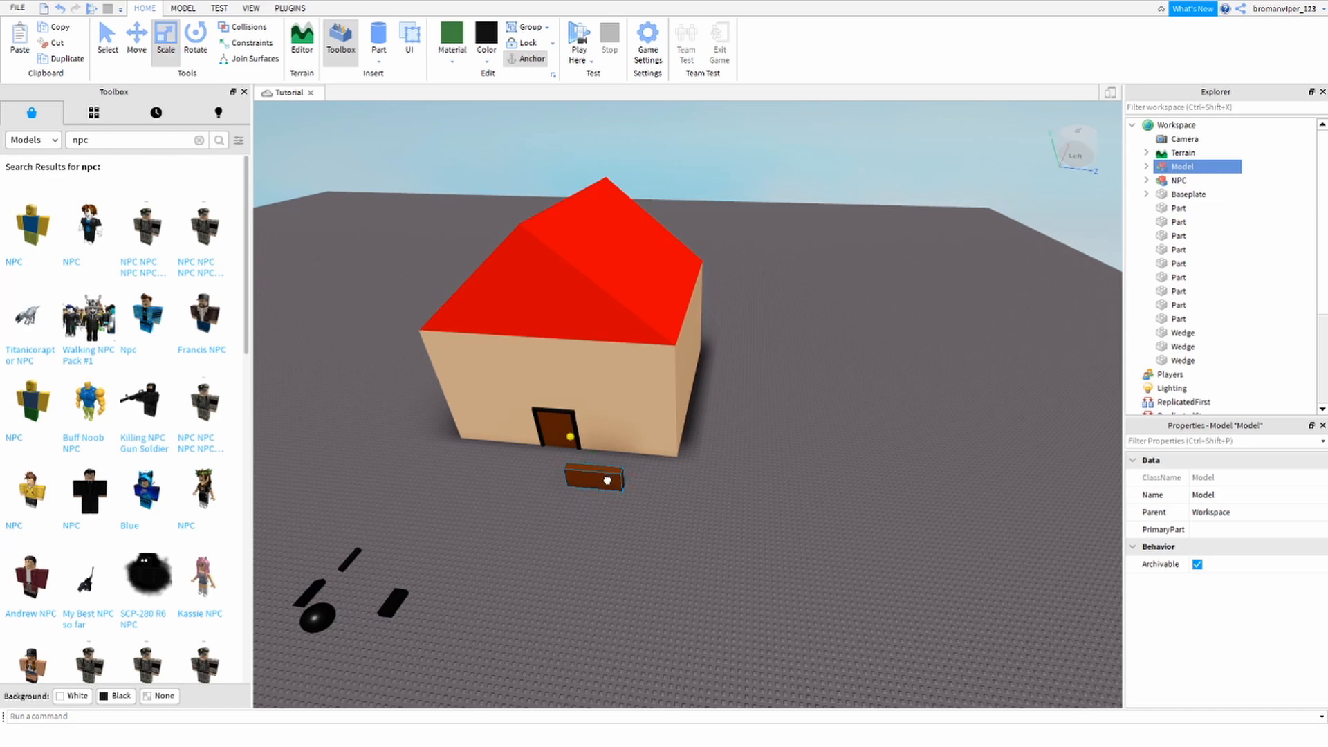
pyautogui.press('s')
pyautogui.moveTo(607, 480); pyautogui.dragTo(325, 657)
pyautogui.press('a')
pyautogui.click(665, 604)
# Step: Line up the four loose black shapes in a row on the baseplate in front of the house
pyautogui.press('w')
pyautogui.press('a')
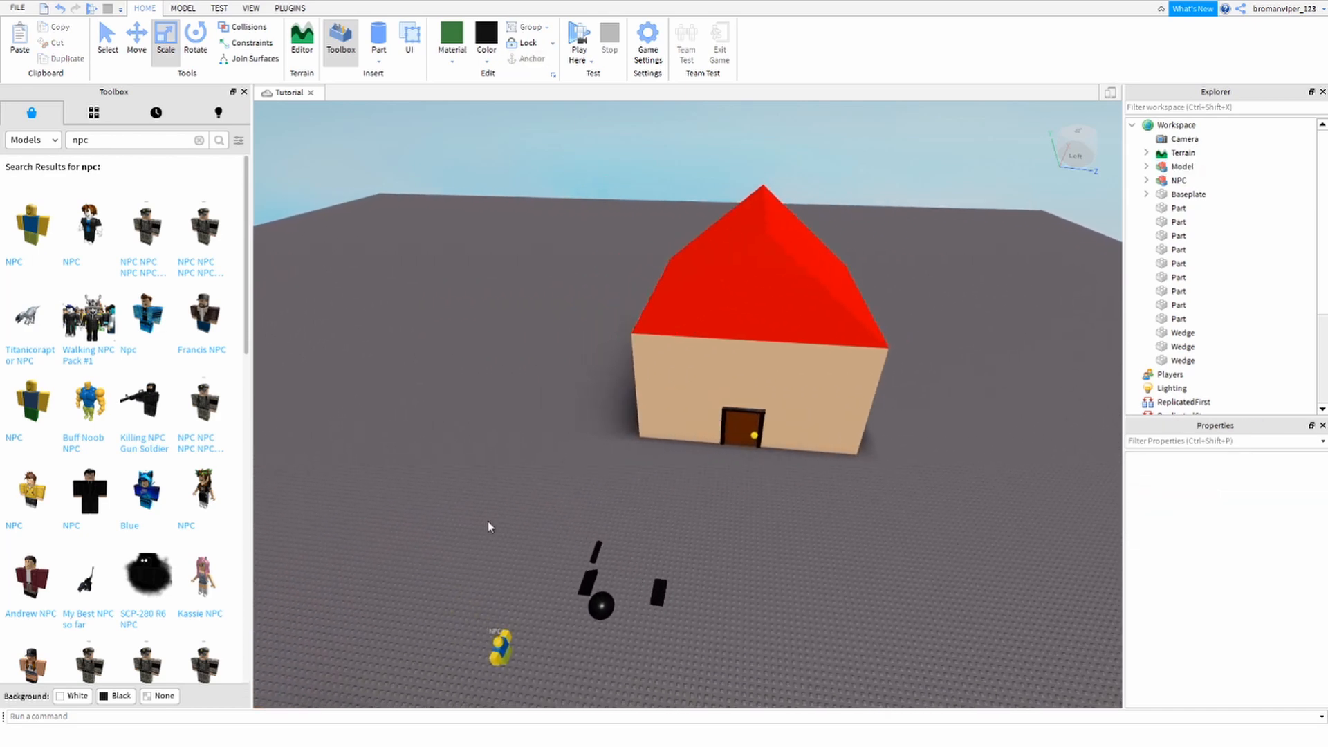
pyautogui.moveTo(518, 528); pyautogui.dragTo(745, 673)
pyautogui.click(744, 672)
pyautogui.press('w')
pyautogui.press('a')
pyautogui.moveTo(744, 672); pyautogui.dragTo(745, 672, button='right')
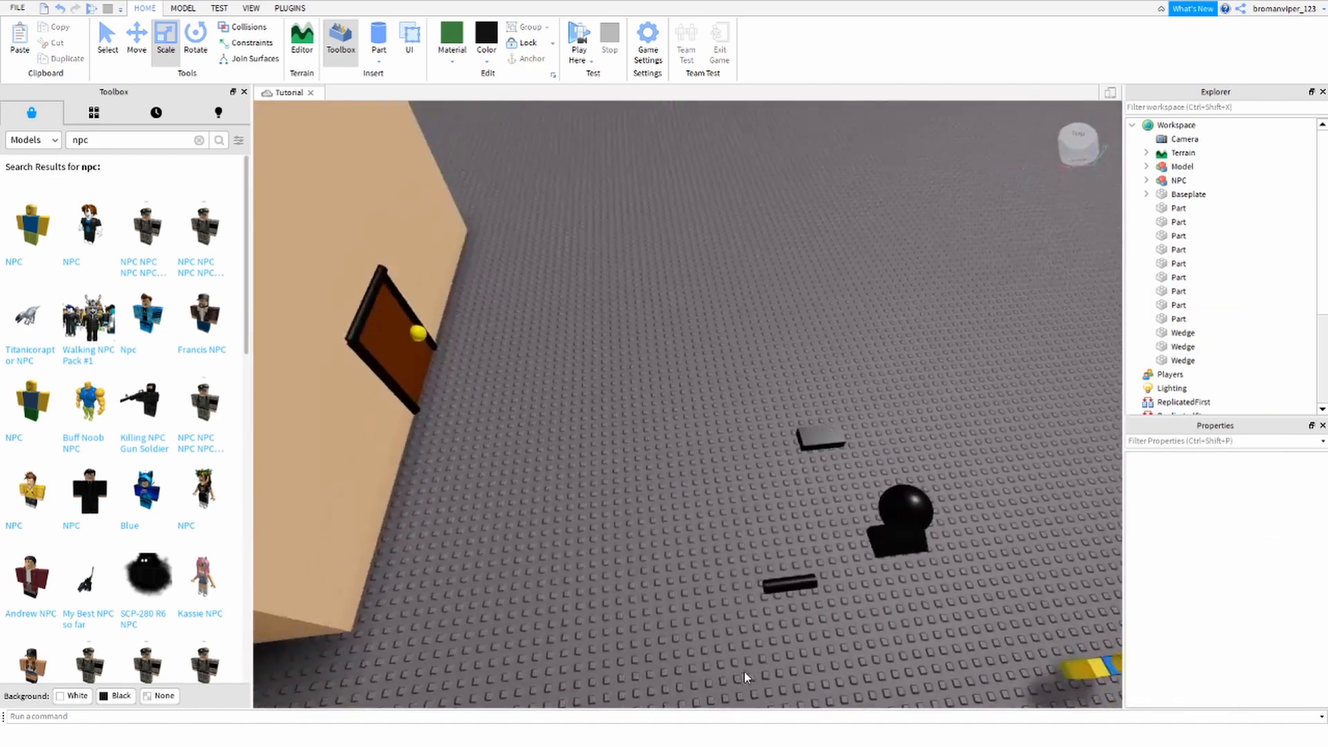
pyautogui.press('s')
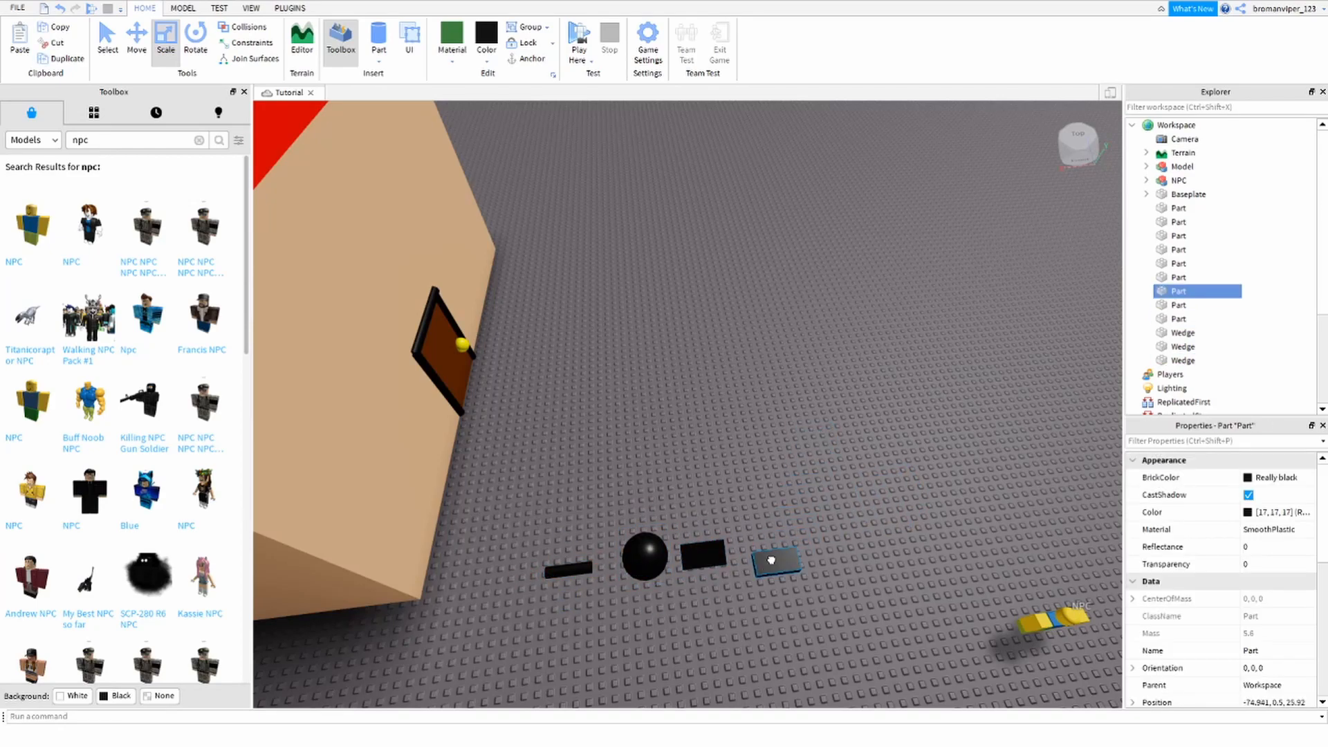
pyautogui.click(749, 588)
pyautogui.press('d')
# Step: Select the row of four black shapes and rotate it 90° about the vertical axis
pyautogui.moveTo(747, 588); pyautogui.dragTo(747, 588, button='right')
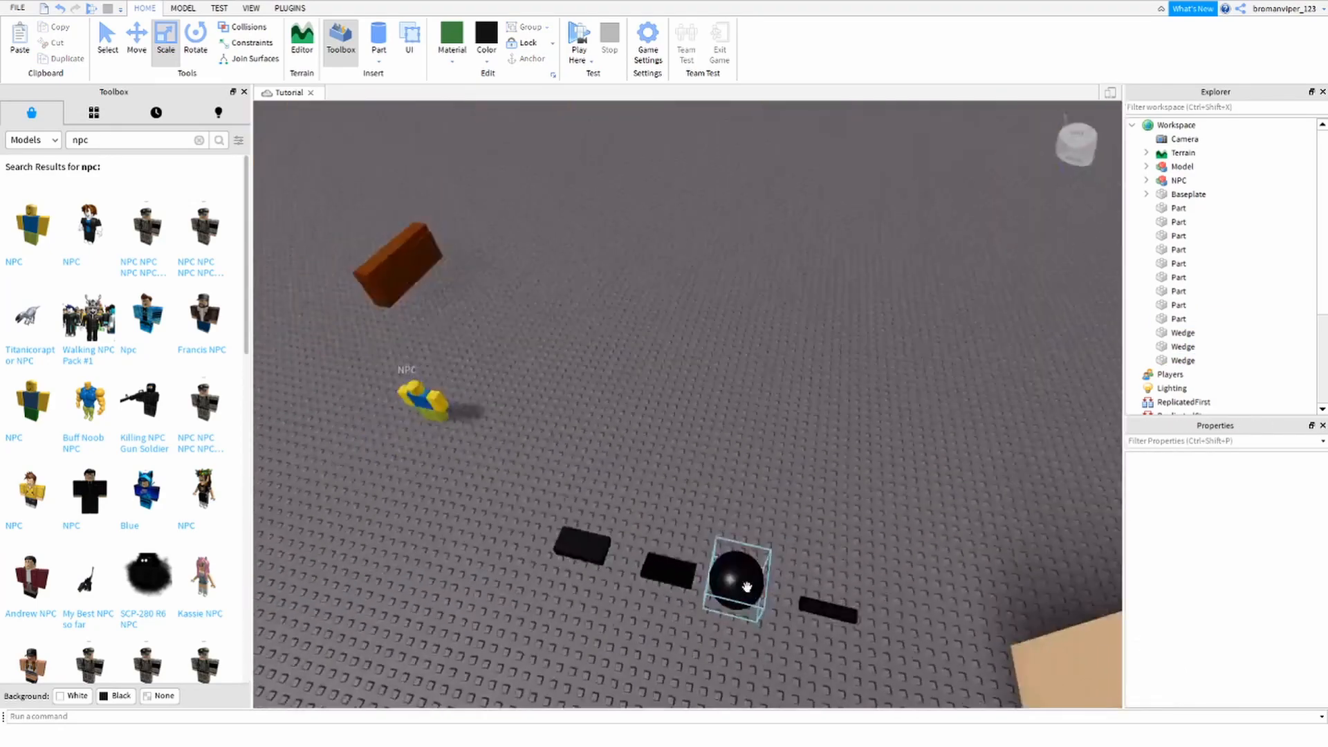
pyautogui.press('s')
pyautogui.moveTo(626, 453); pyautogui.dragTo(609, 507)
pyautogui.press('w')
pyautogui.press('s')
pyautogui.moveTo(609, 507); pyautogui.dragTo(610, 507, button='right')
pyautogui.press('r')
pyautogui.moveTo(609, 507); pyautogui.dragTo(611, 489)
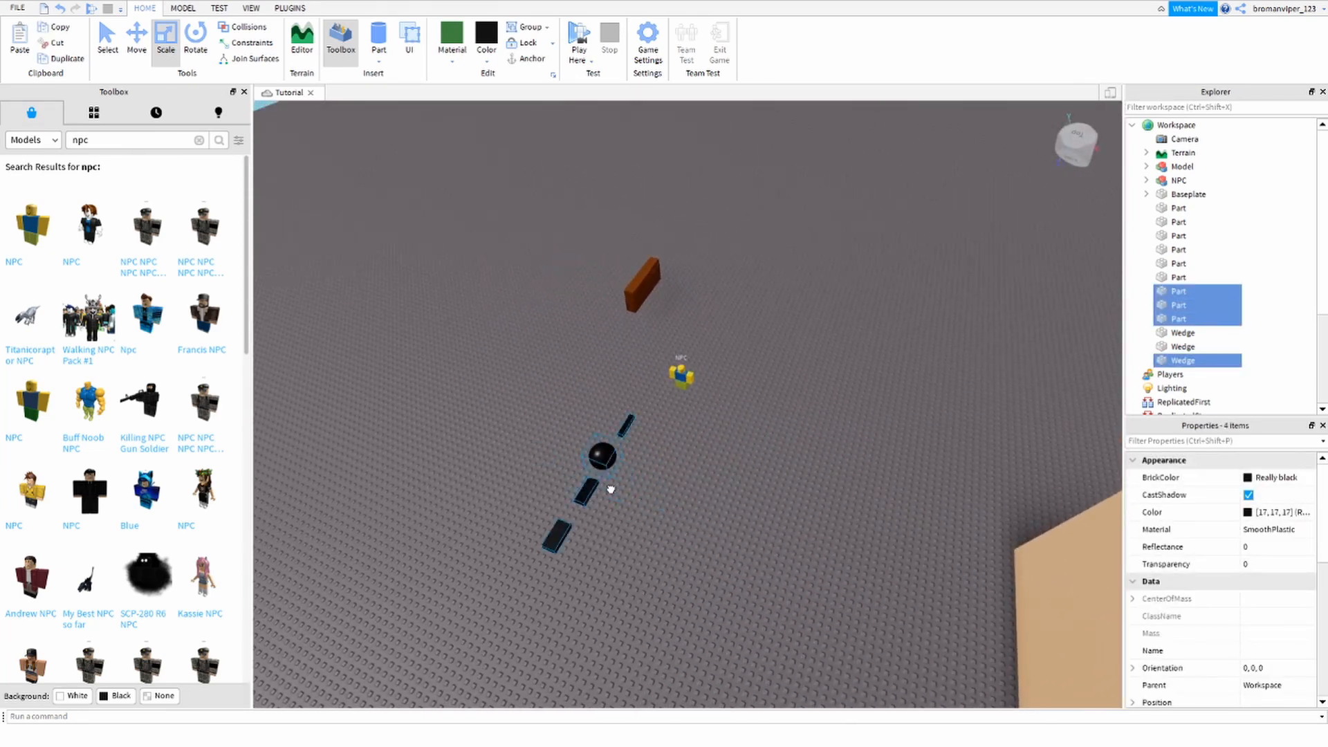
pyautogui.moveTo(543, 449); pyautogui.dragTo(496, 477)
pyautogui.moveTo(496, 477); pyautogui.dragTo(496, 478, button='right')
pyautogui.moveTo(496, 477); pyautogui.dragTo(497, 478)
pyautogui.moveTo(496, 477); pyautogui.dragTo(496, 478, button='right')
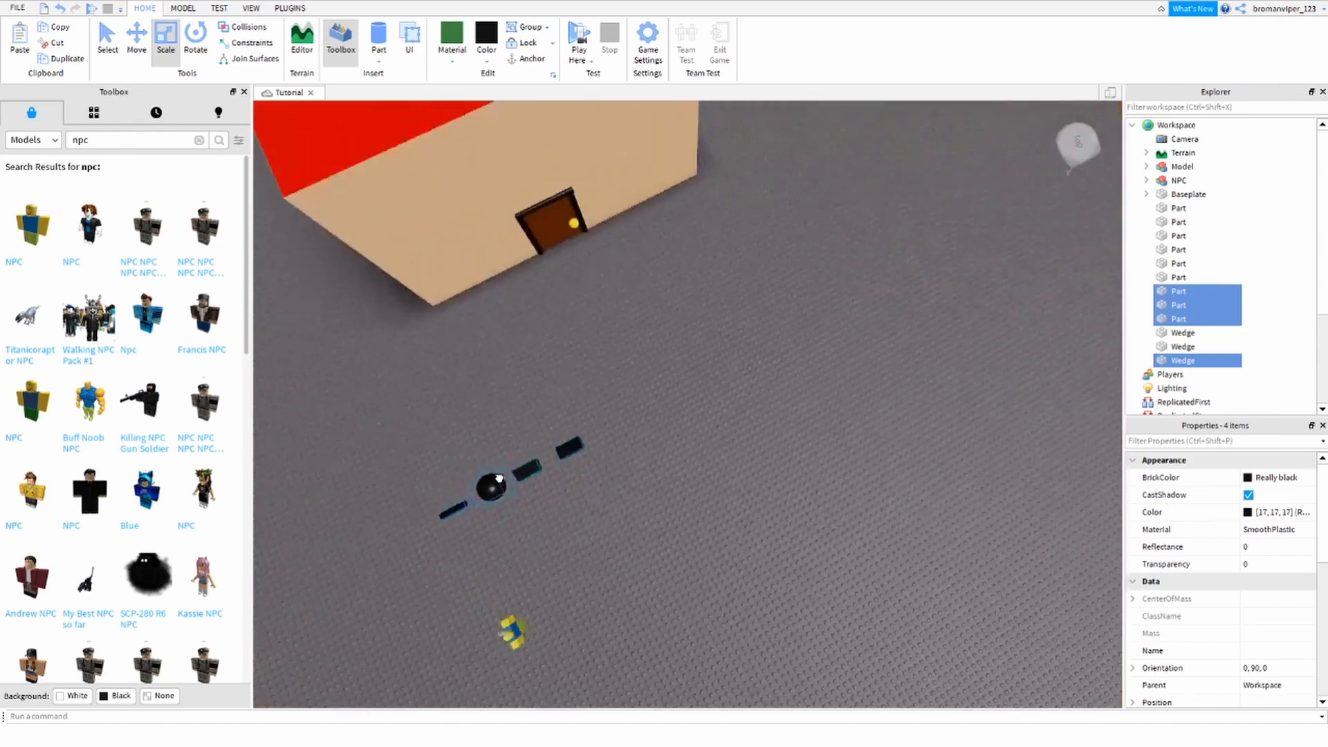
# Step: Move the row of four black shapes farther away from the house and clear the selection
pyautogui.press('s')
pyautogui.press('d')
pyautogui.moveTo(497, 479); pyautogui.dragTo(635, 499)
pyautogui.press('s')
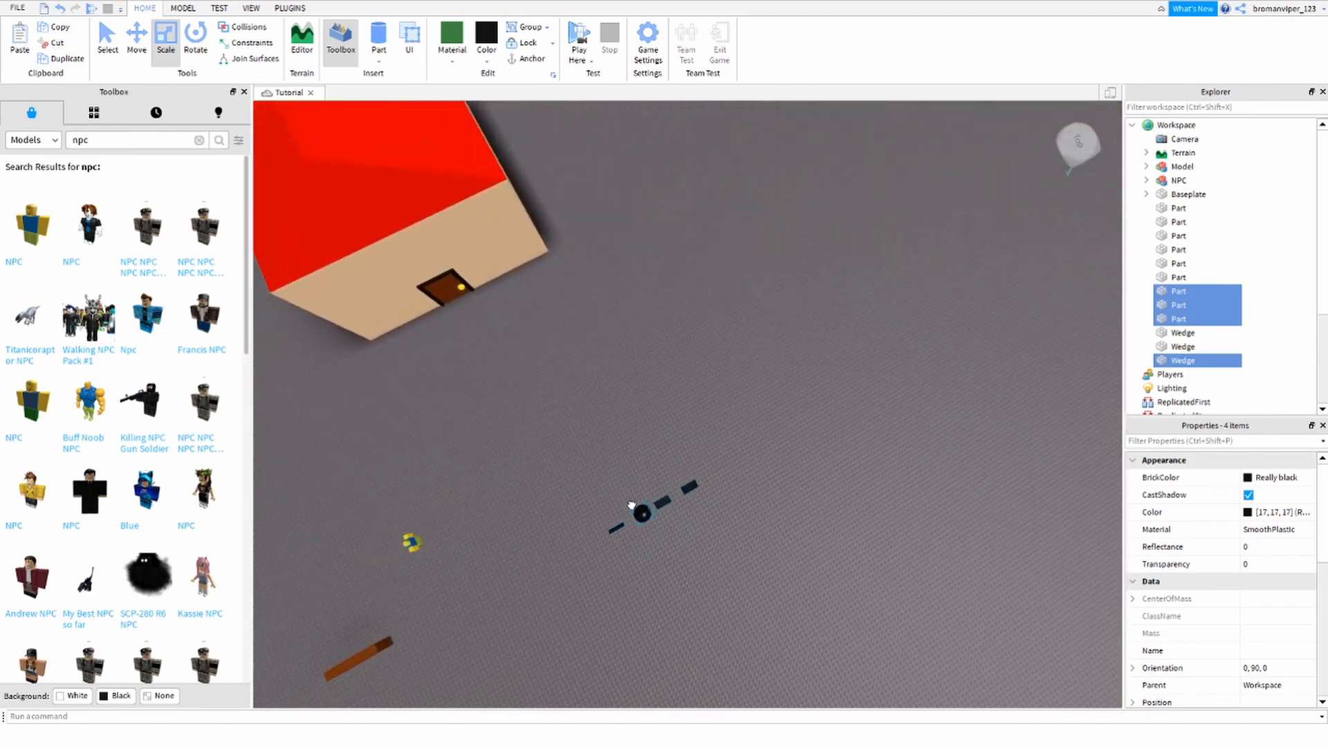
pyautogui.press('w')
pyautogui.moveTo(634, 561); pyautogui.dragTo(571, 434)
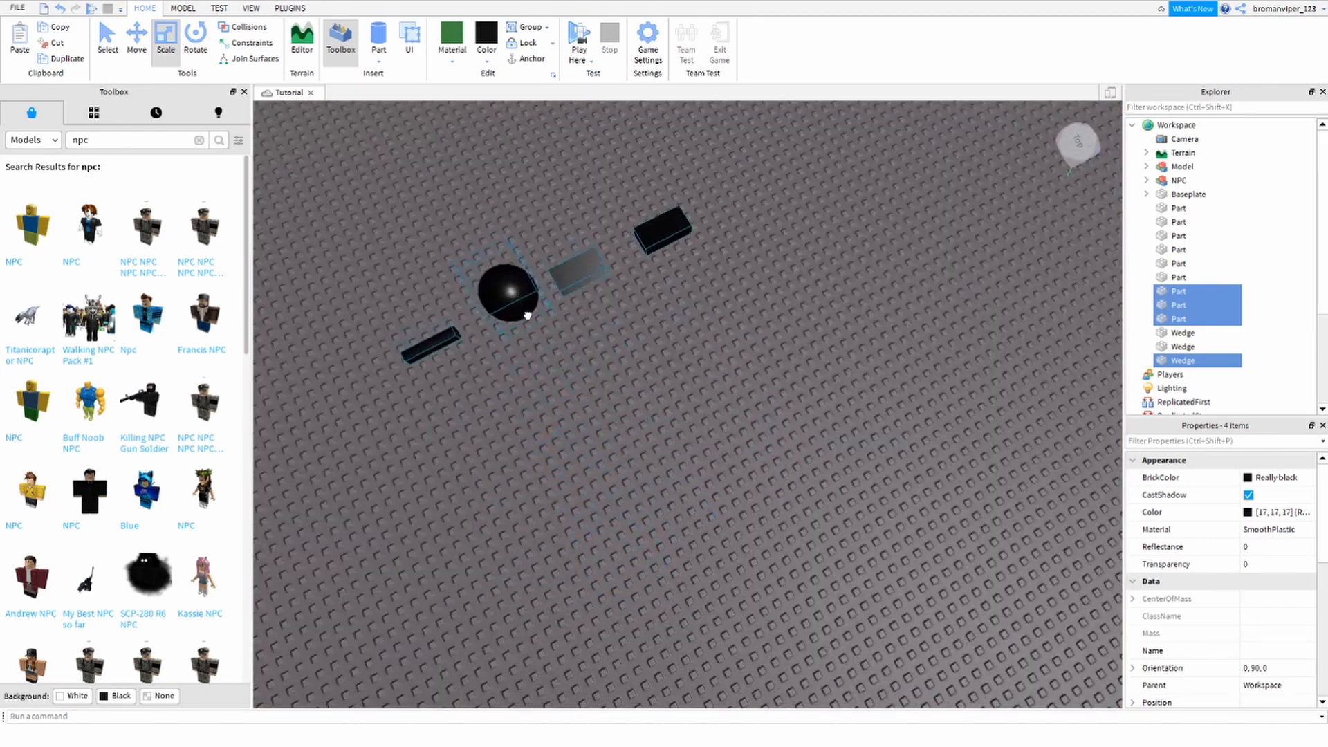
pyautogui.moveTo(439, 364); pyautogui.dragTo(439, 363)
pyautogui.moveTo(663, 491); pyautogui.dragTo(658, 475, button='right')
pyautogui.press('w')
pyautogui.press('s')
pyautogui.moveTo(564, 319); pyautogui.dragTo(437, 336)
pyautogui.press('s')
pyautogui.moveTo(673, 451); pyautogui.dragTo(702, 443, button='right')
pyautogui.click(701, 442)
# Step: Select all the parts of the house together, including the body, door, doorknob, black frame and both roof wedges
pyautogui.moveTo(313, 223); pyautogui.dragTo(739, 465)
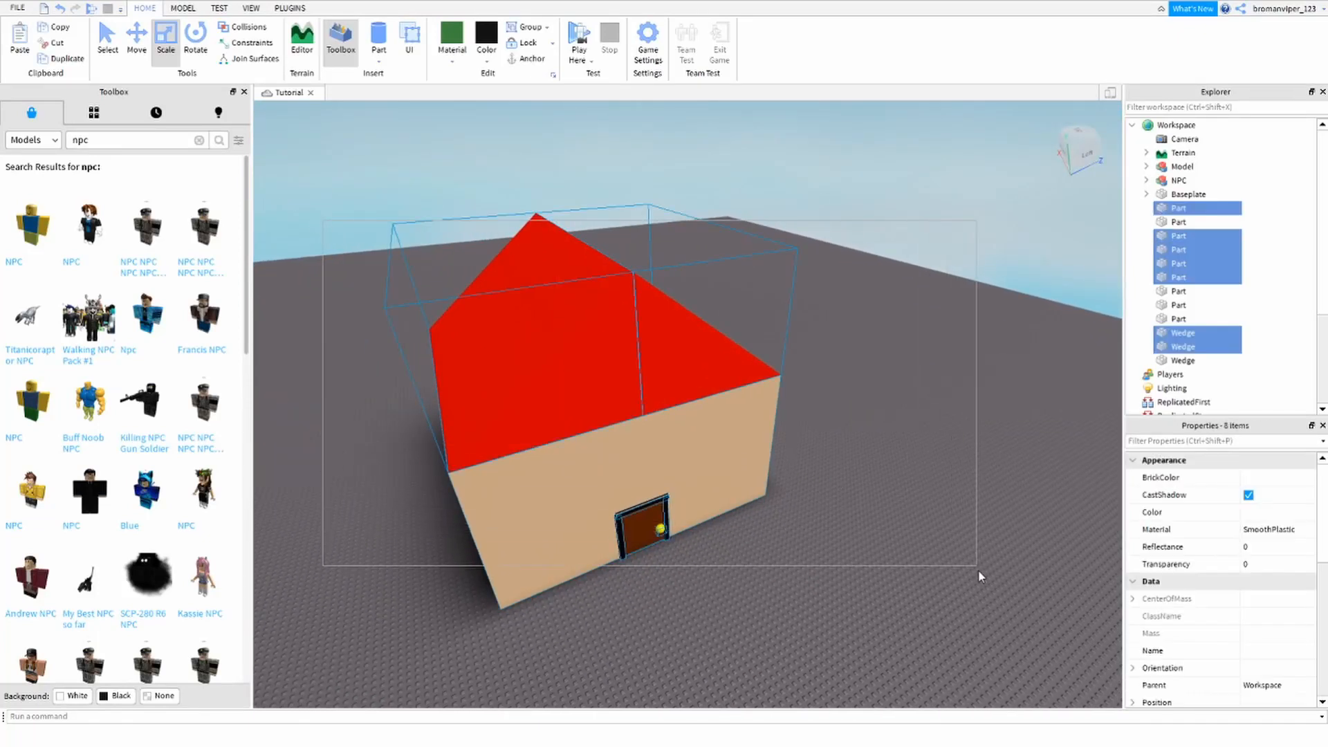
pyautogui.click(964, 583)
pyautogui.moveTo(965, 583); pyautogui.dragTo(965, 584, button='right')
pyautogui.press('s')
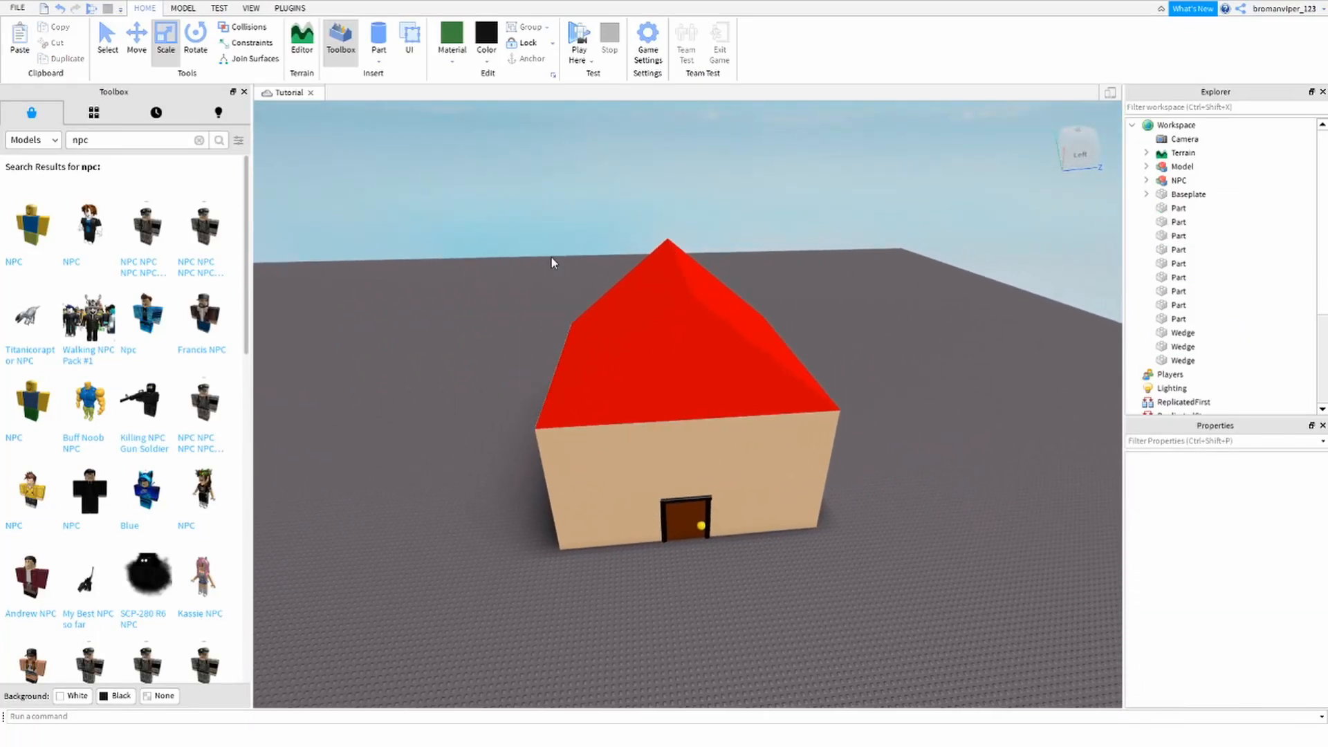
pyautogui.moveTo(500, 224); pyautogui.dragTo(791, 566)
pyautogui.moveTo(951, 578); pyautogui.dragTo(951, 578)
pyautogui.click(950, 578)
pyautogui.press('w')
pyautogui.moveTo(508, 265); pyautogui.dragTo(943, 617)
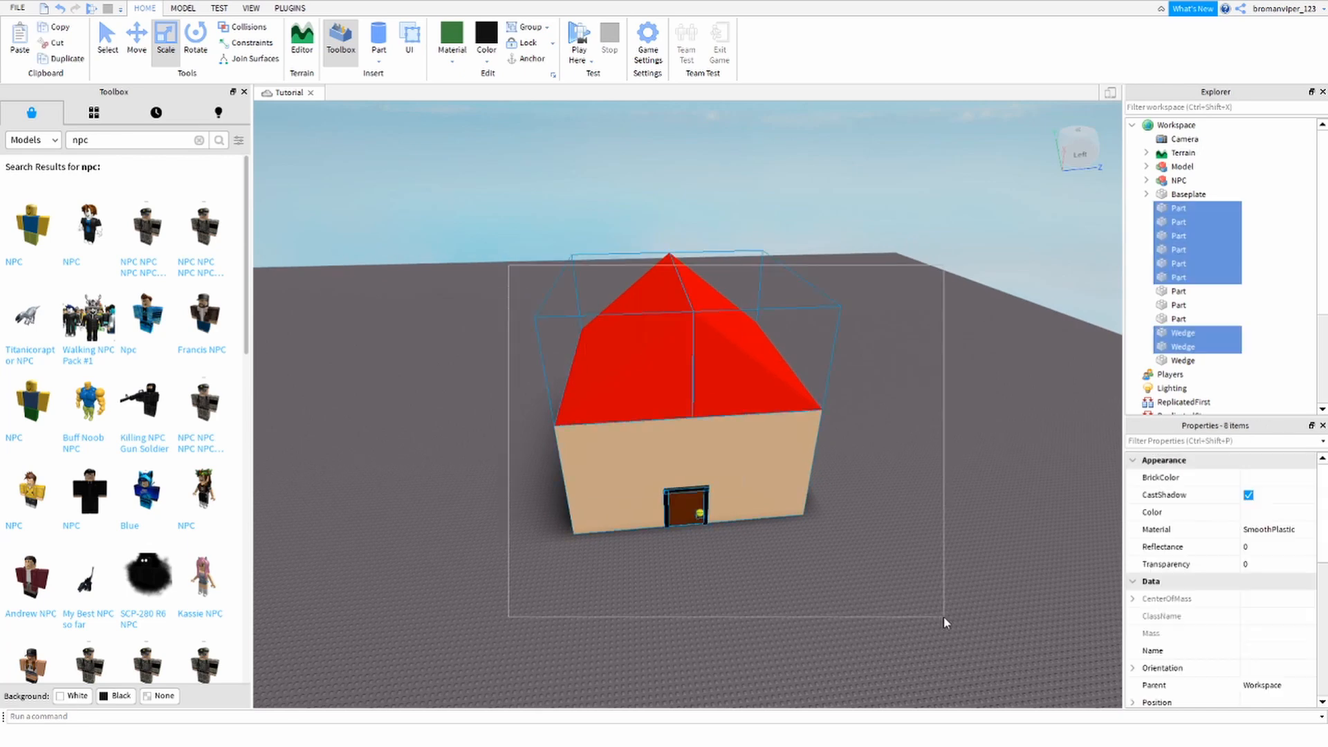
pyautogui.moveTo(883, 568); pyautogui.dragTo(917, 586)
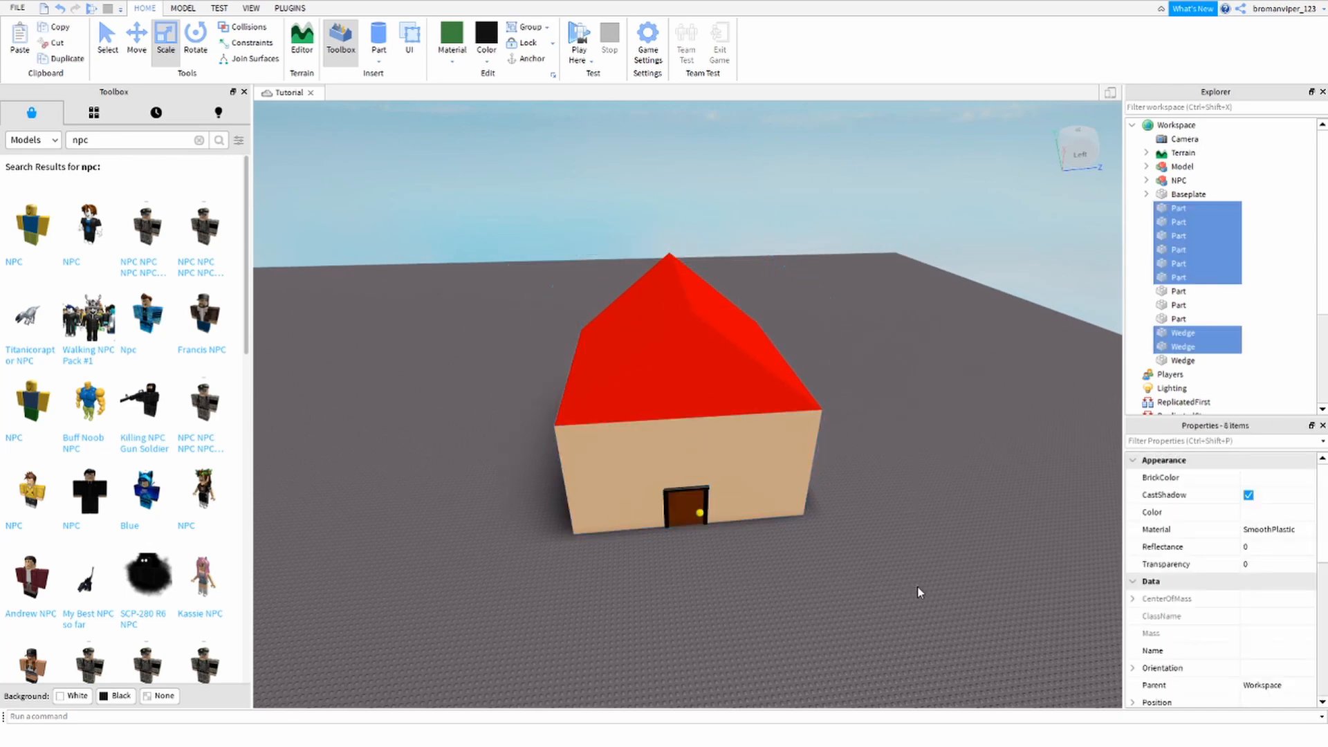
pyautogui.click(910, 578)
pyautogui.press('w')
pyautogui.moveTo(911, 578); pyautogui.dragTo(910, 578, button='right')
pyautogui.press('s')
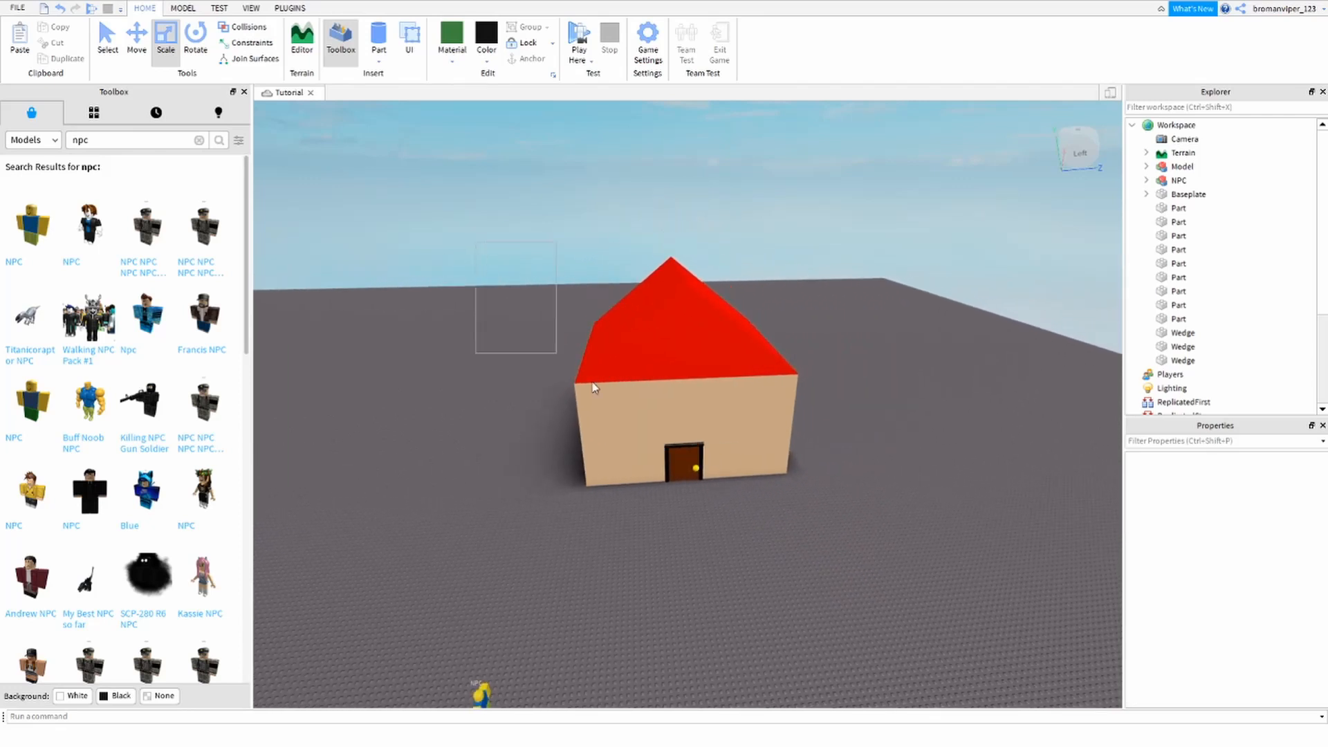
pyautogui.scroll(-2, 705, 432)
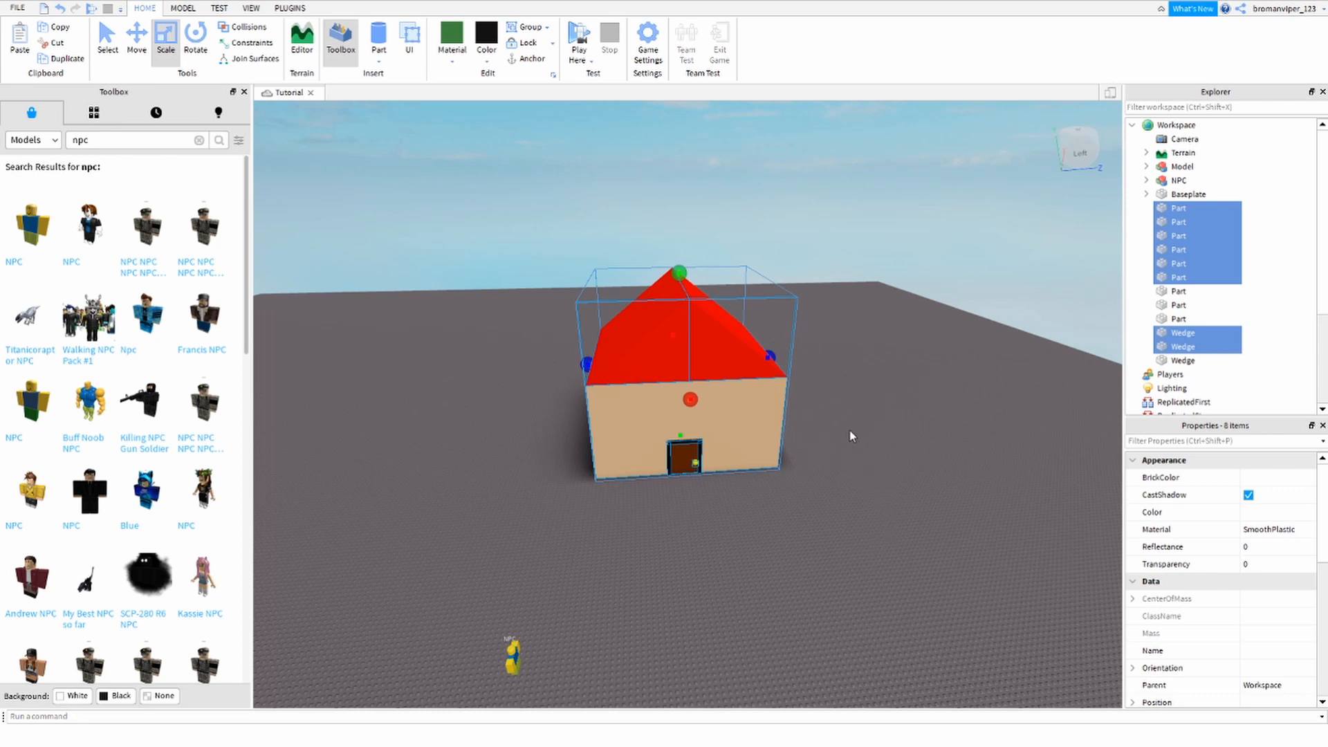
# Step: Clear the selection, then repeatedly select all the parts of the house together and deselect them
pyautogui.click(465, 239)
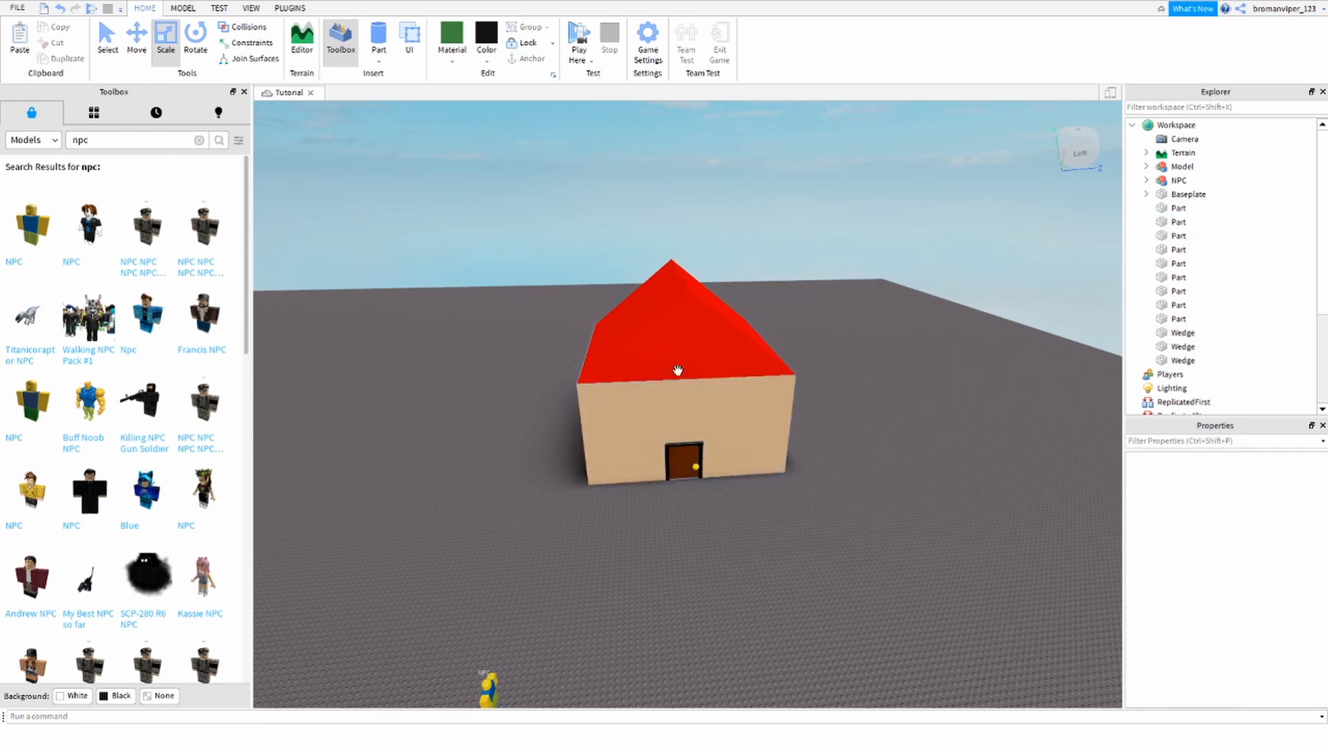
pyautogui.moveTo(866, 550); pyautogui.dragTo(866, 550)
pyautogui.click(850, 536)
pyautogui.moveTo(513, 254); pyautogui.dragTo(837, 495)
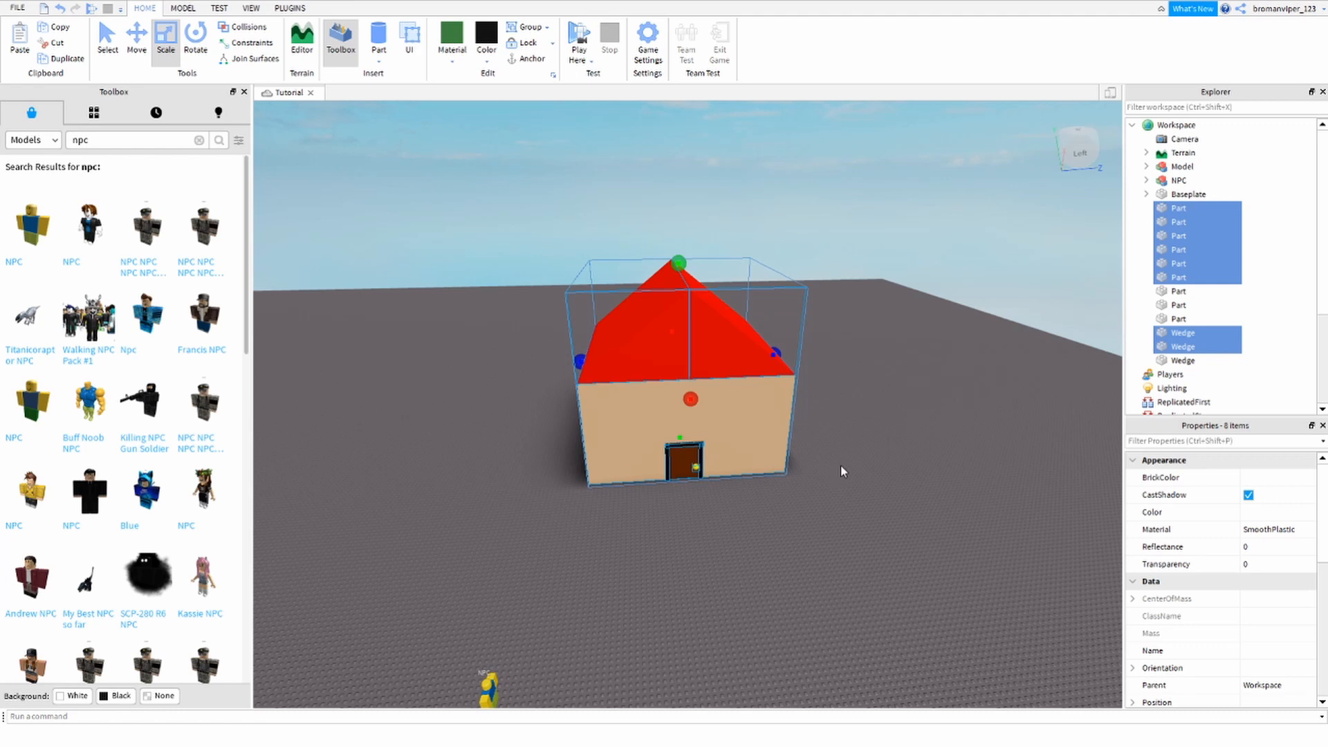
pyautogui.click(842, 465)
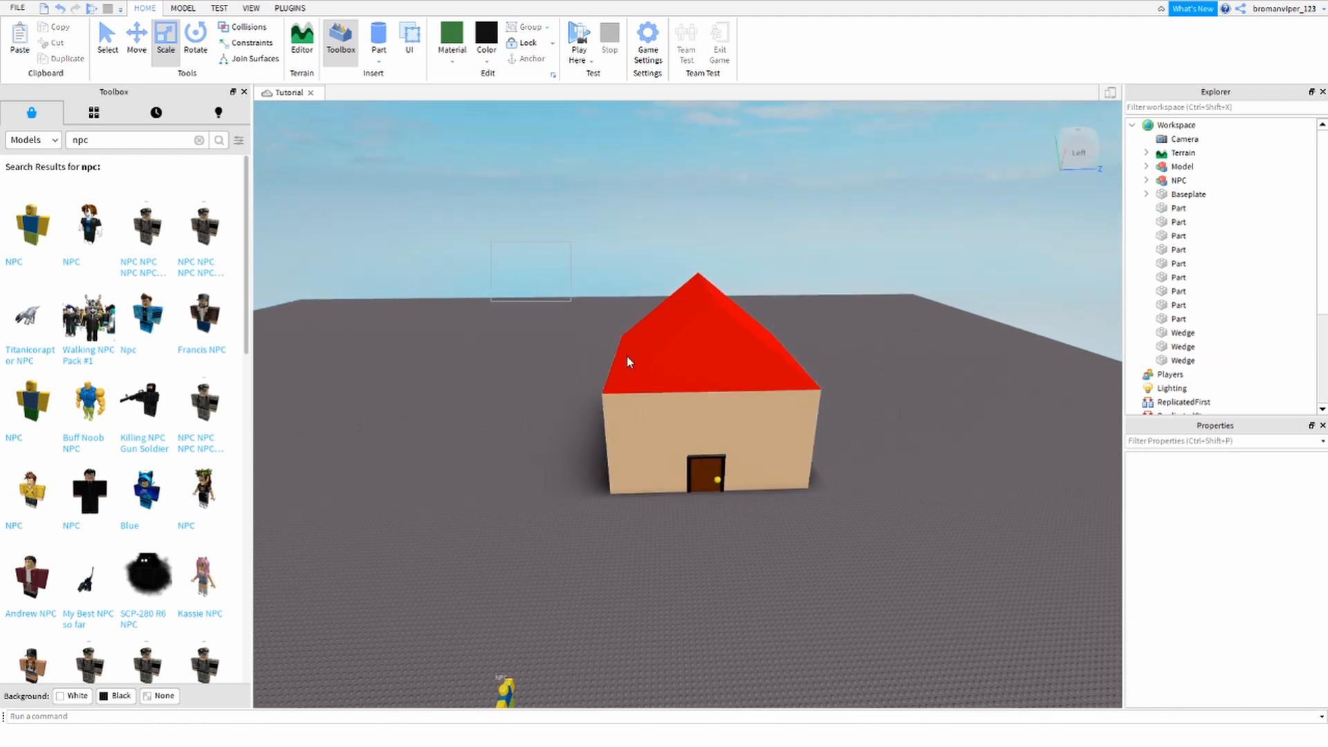
pyautogui.press('f')
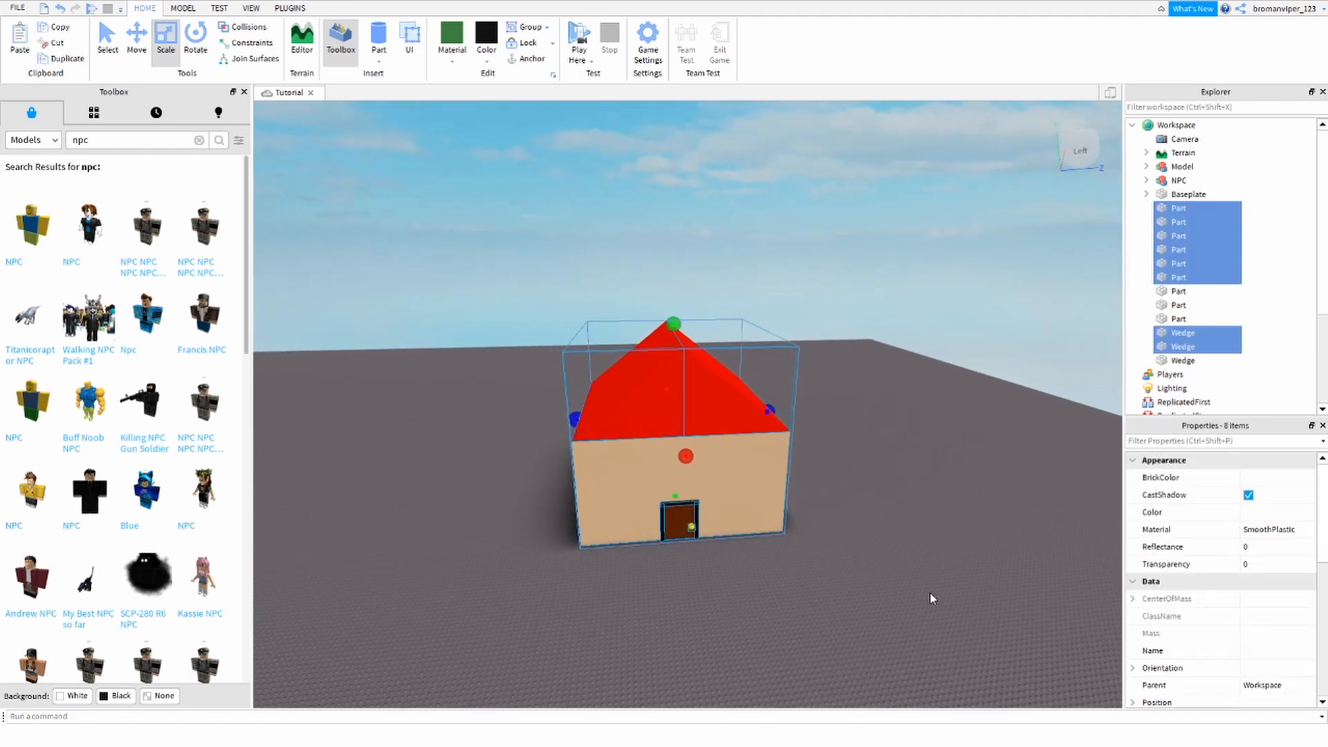
pyautogui.press('a')
pyautogui.moveTo(930, 592); pyautogui.dragTo(930, 592, button='right')
pyautogui.press('s')
pyautogui.click(930, 593)
# Step: Select the row of four black shapes together twice, clearing the selection after each time
pyautogui.press('d')
pyautogui.press('s')
pyautogui.press('s')
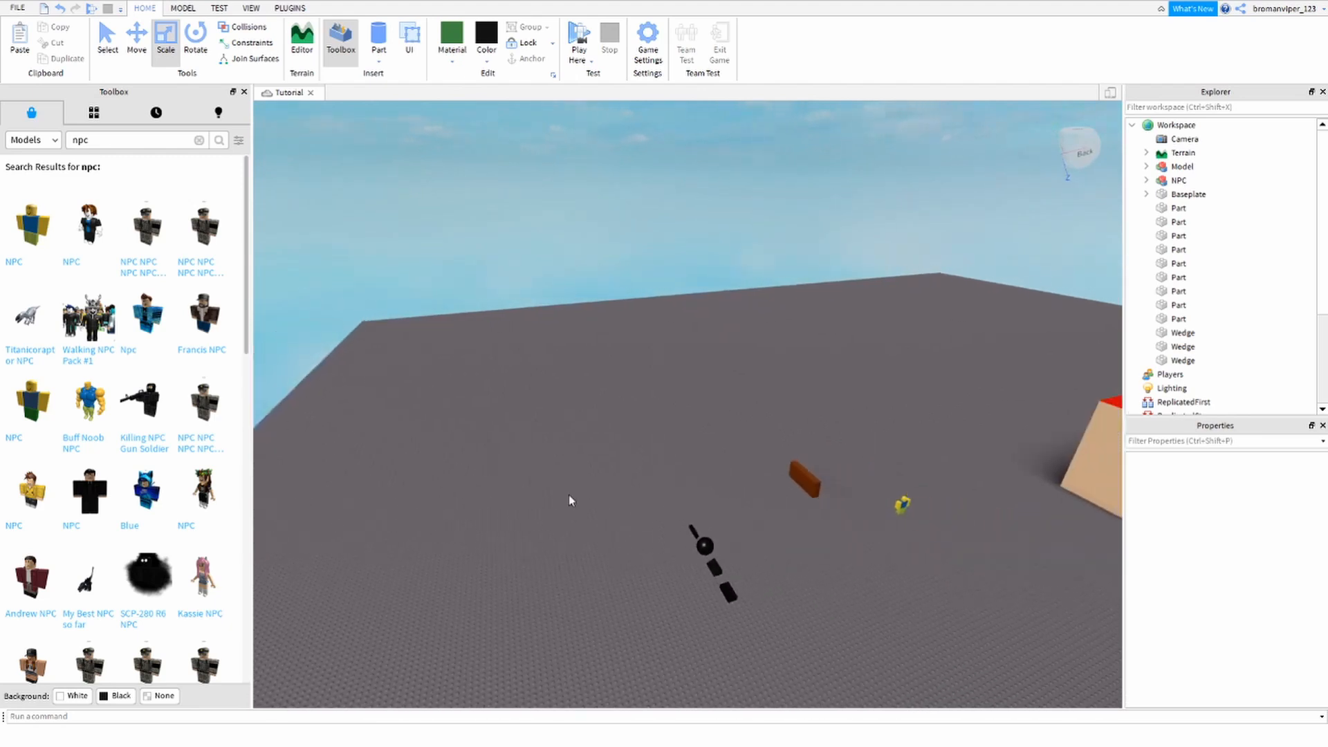
pyautogui.moveTo(509, 469); pyautogui.dragTo(821, 663)
pyautogui.press('w')
pyautogui.click(819, 655)
pyautogui.press('a')
pyautogui.moveTo(819, 655); pyautogui.dragTo(814, 651, button='right')
pyautogui.press('s')
pyautogui.moveTo(585, 458); pyautogui.dragTo(798, 616)
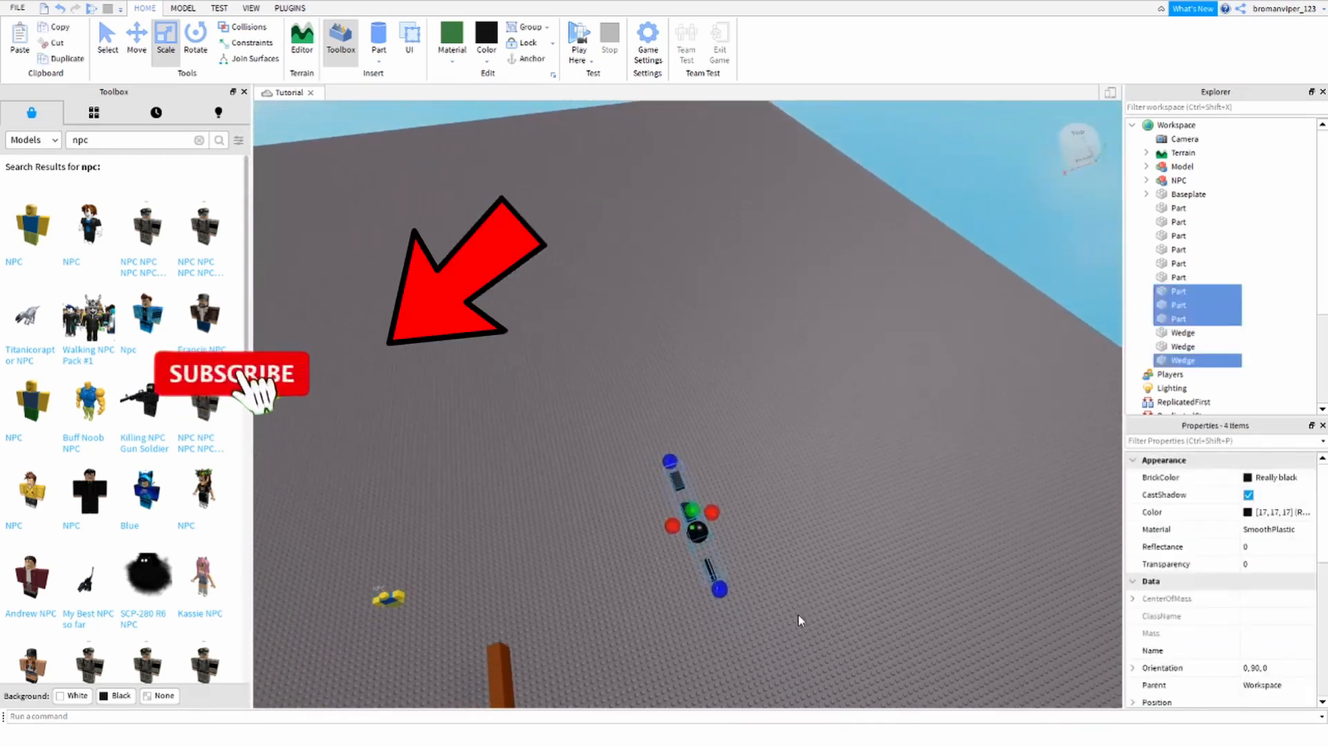
pyautogui.click(800, 600)
# Step: Select the brown model lying on the baseplate in front of the house
pyautogui.moveTo(800, 599); pyautogui.dragTo(796, 599, button='right')
pyautogui.press('d')
pyautogui.press('w')
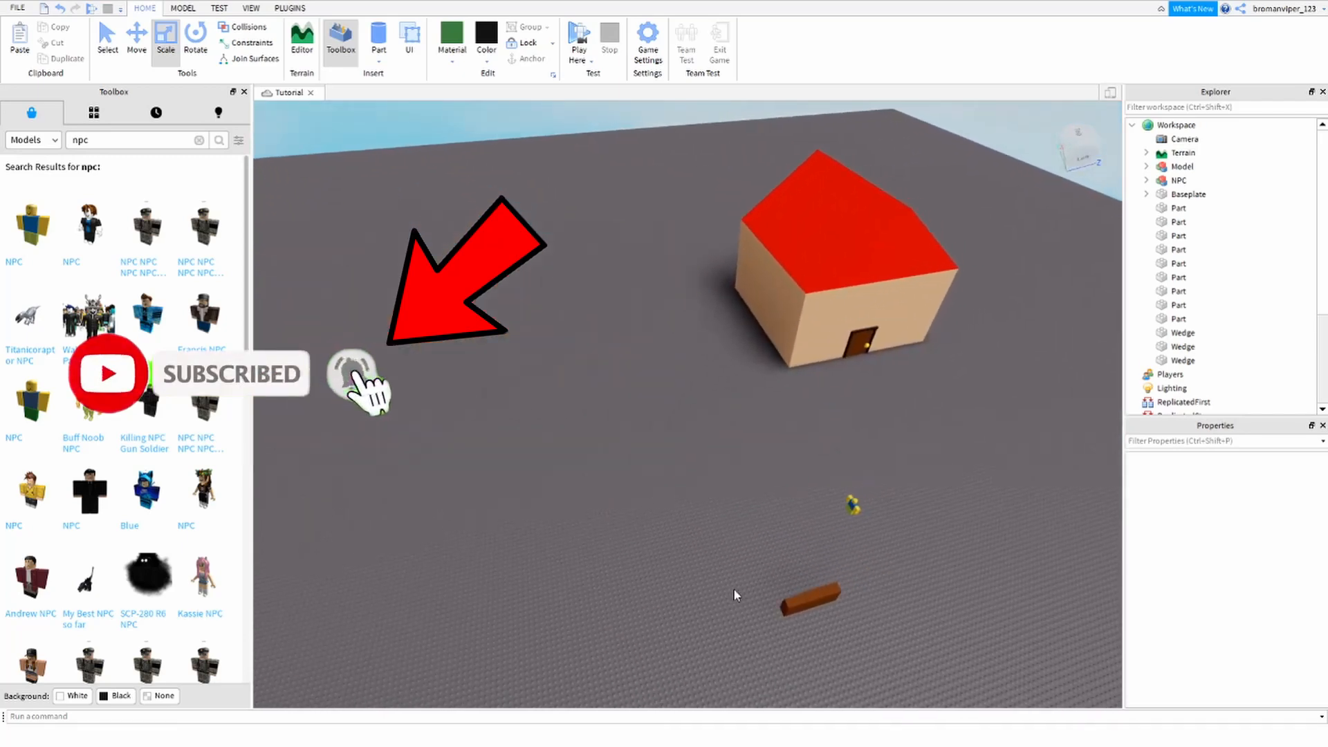
pyautogui.moveTo(734, 589); pyautogui.dragTo(832, 635)
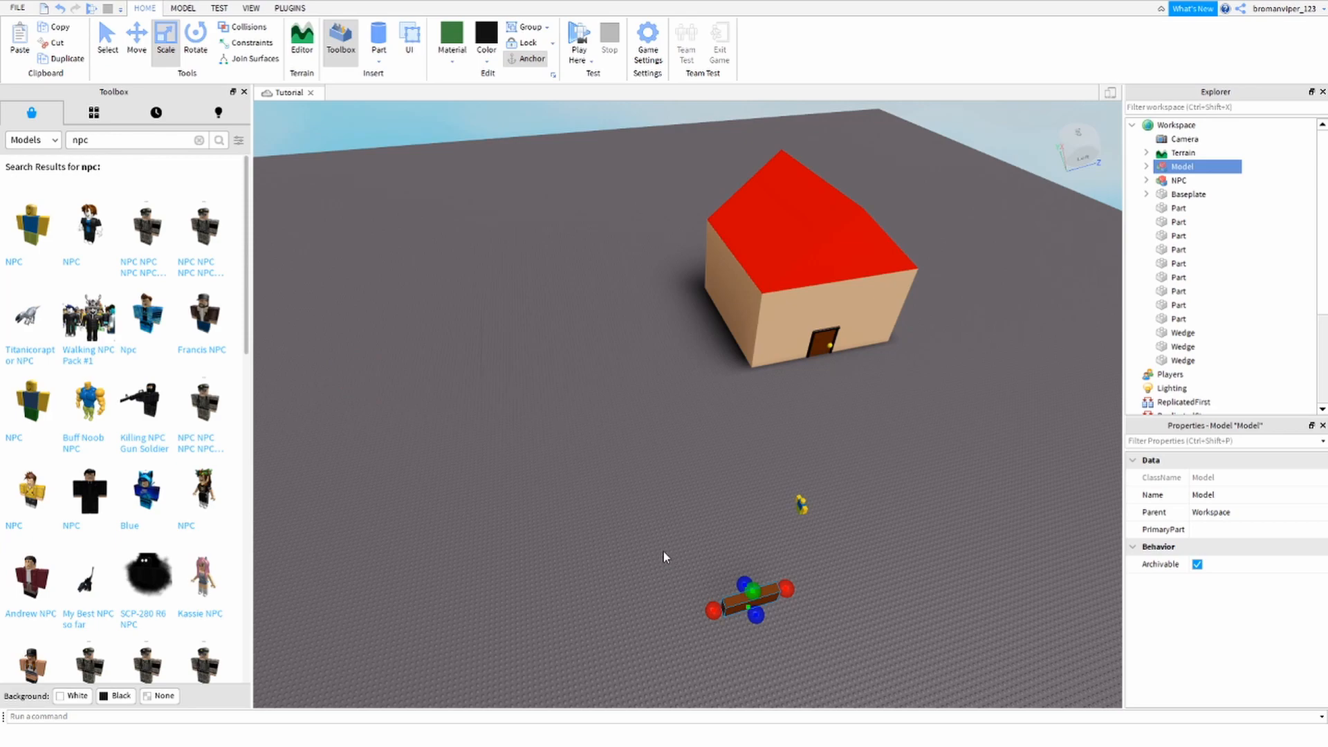
pyautogui.press('a')
pyautogui.moveTo(664, 550); pyautogui.dragTo(664, 551, button='right')
pyautogui.press('w')
pyautogui.press('w')
# Step: Select the NPC in front of the house, deselect it and select it again
pyautogui.moveTo(649, 413); pyautogui.dragTo(921, 483)
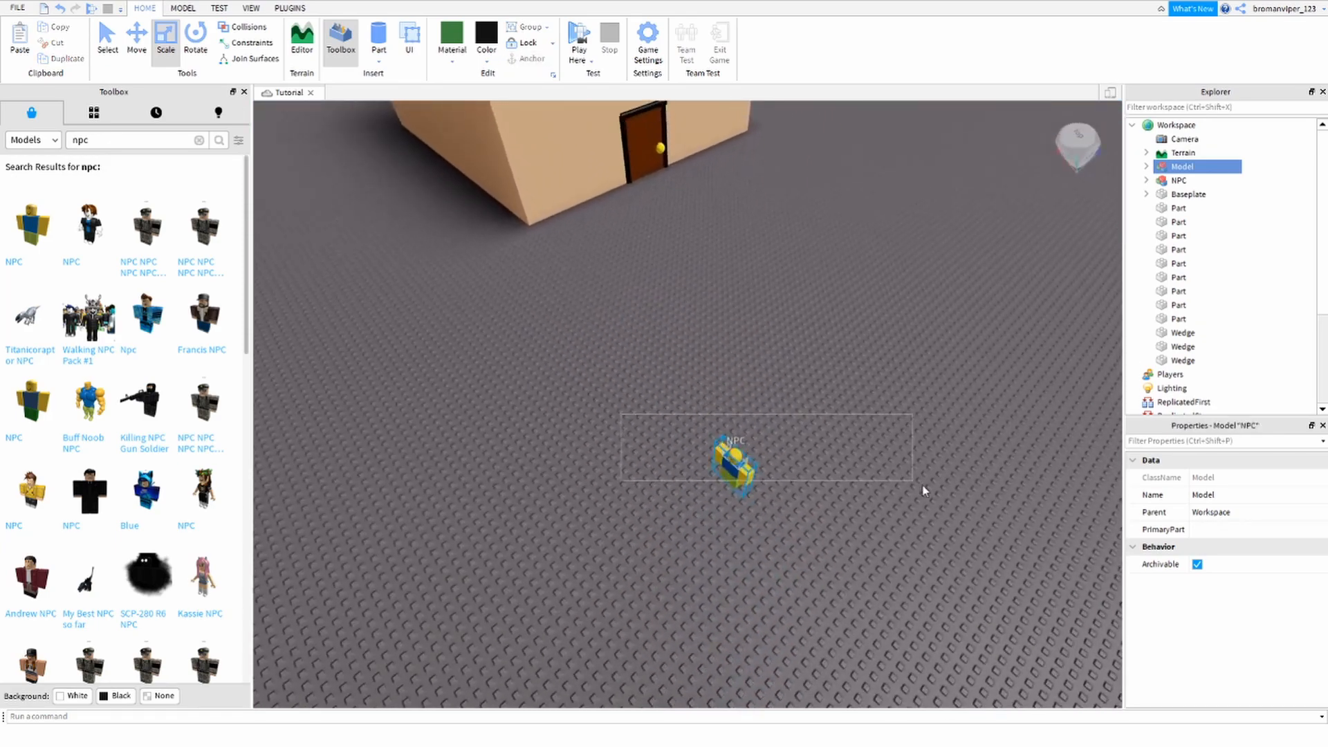
pyautogui.click(911, 491)
pyautogui.press('d')
pyautogui.moveTo(911, 492); pyautogui.dragTo(911, 492, button='right')
pyautogui.moveTo(534, 395); pyautogui.dragTo(647, 446)
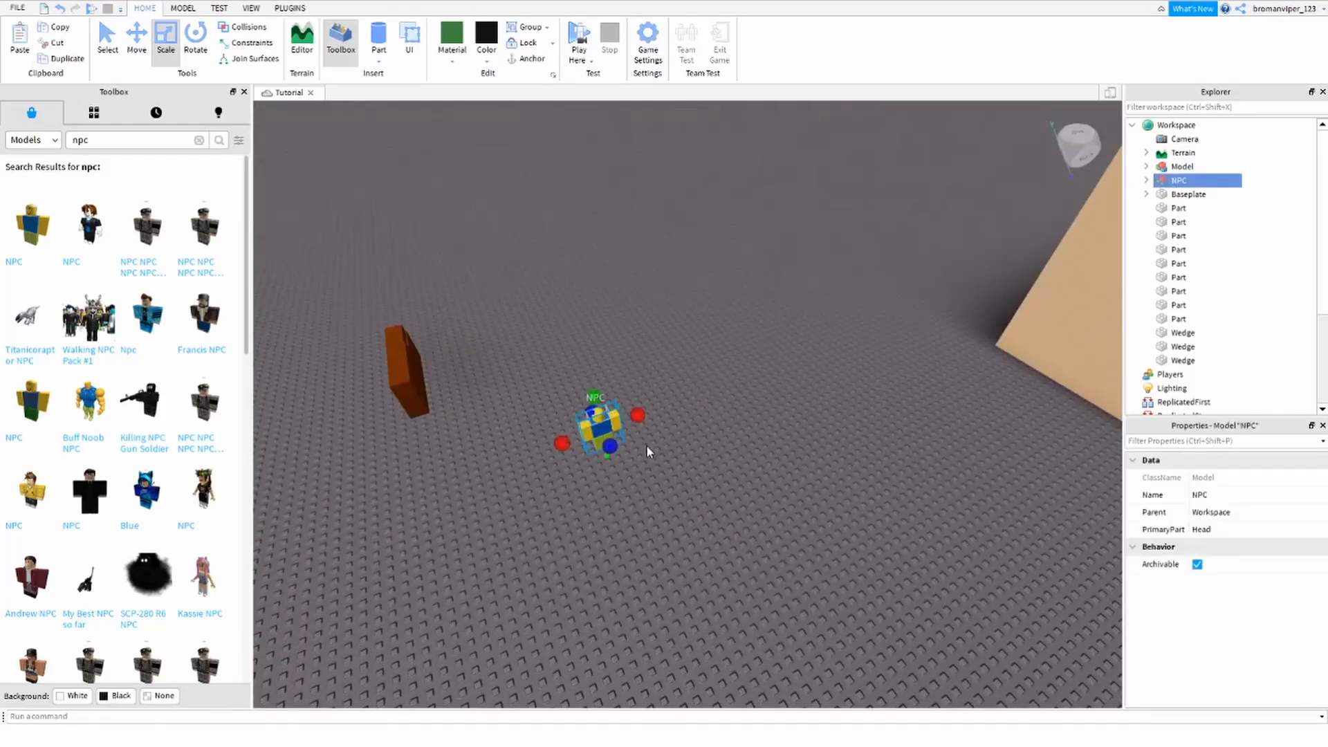
# Step: Clear the NPC selection and examine the NPC up close from the front
pyautogui.press('w')
pyautogui.press('a')
pyautogui.moveTo(851, 474); pyautogui.dragTo(855, 484, button='right')
pyautogui.press('s')
pyautogui.press('w')
pyautogui.press('s')
pyautogui.press('s')
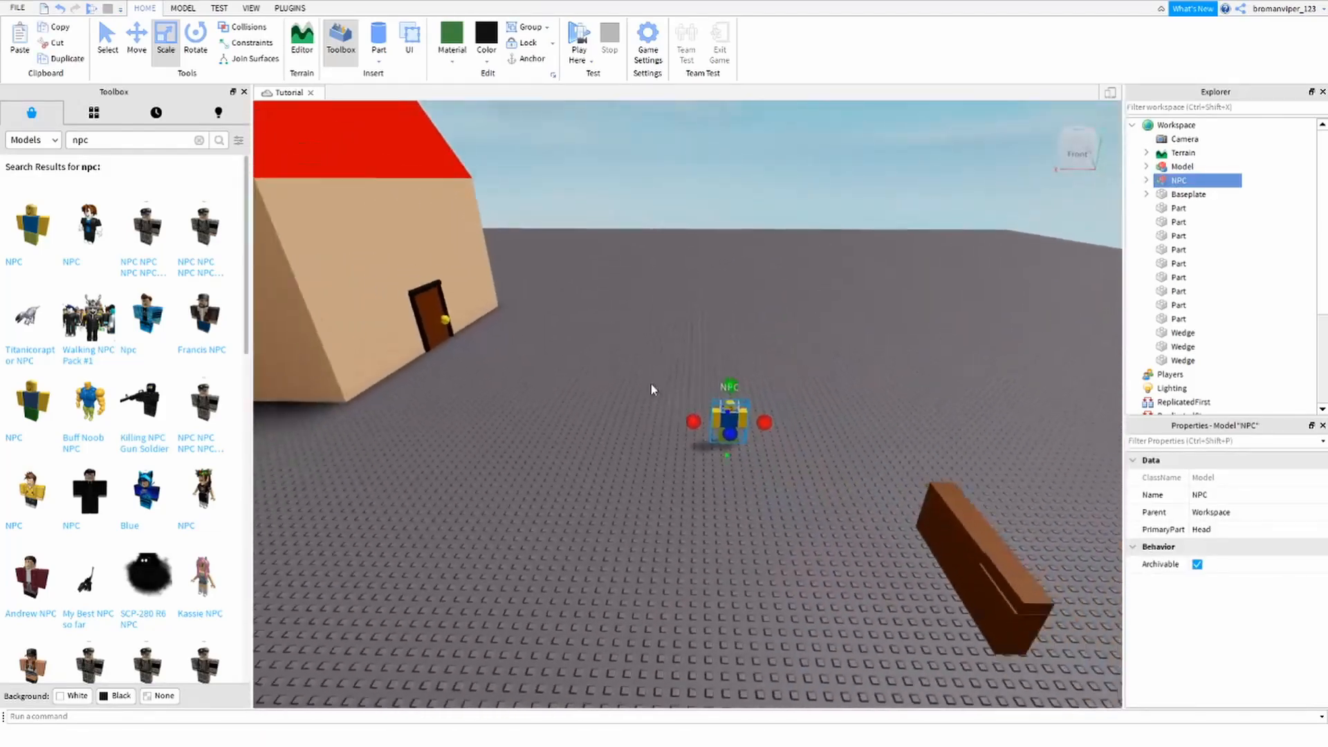
pyautogui.press('w')
pyautogui.press('d')
pyautogui.click(809, 471)
pyautogui.press('w')
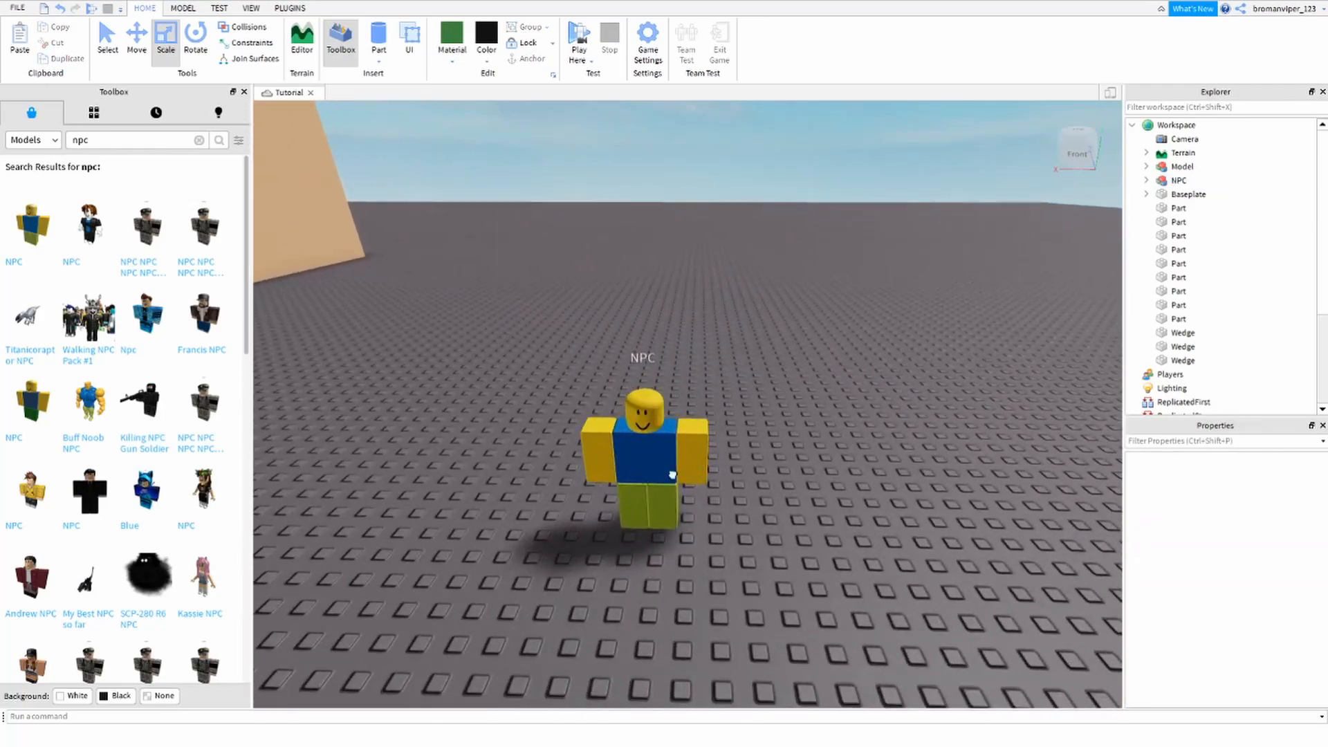
# Step: Select the brown model near the NPC again
pyautogui.click(673, 473)
pyautogui.press('s')
pyautogui.moveTo(673, 473); pyautogui.dragTo(633, 558, button='right')
pyautogui.click(749, 580)
pyautogui.press('w')
pyautogui.click(633, 557)
pyautogui.press('s')
pyautogui.press('d')
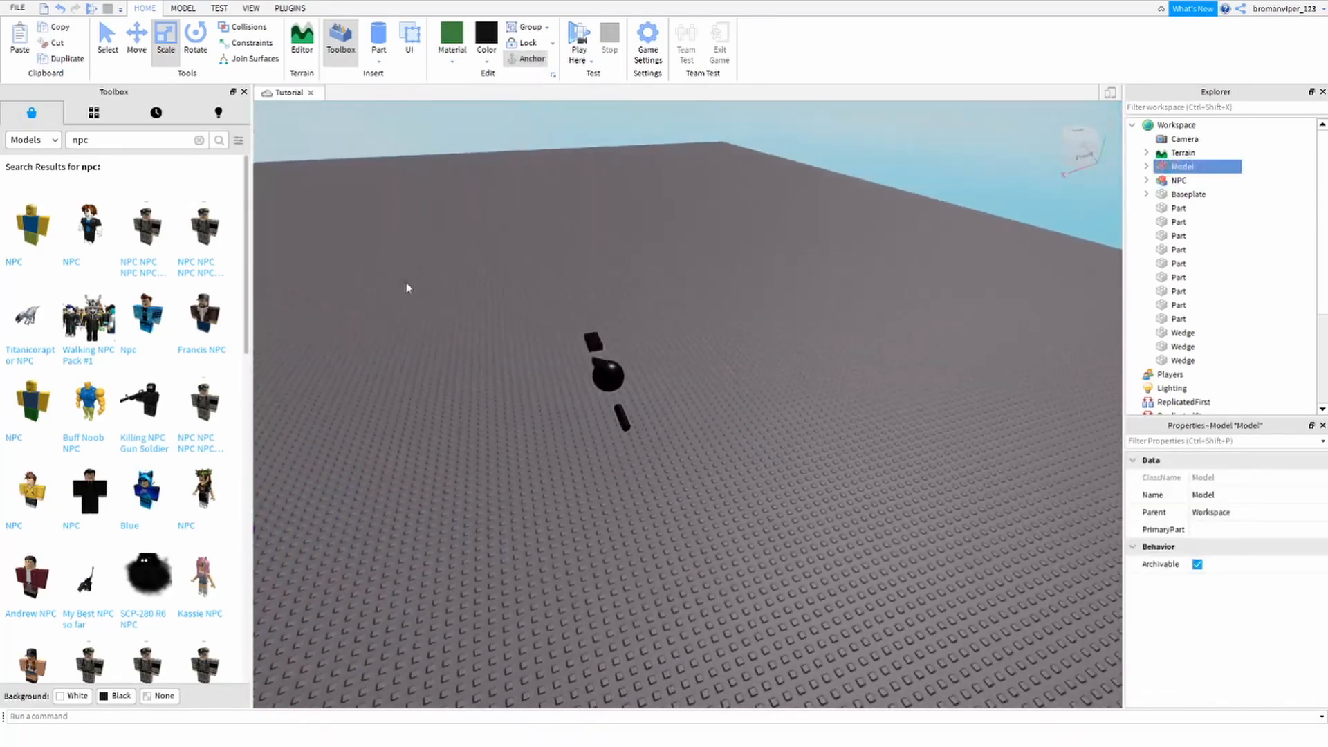
# Step: Select the row of four black shapes, clear the selection and examine the finished house from the front
pyautogui.moveTo(423, 288); pyautogui.dragTo(724, 538)
pyautogui.moveTo(724, 538); pyautogui.dragTo(723, 538, button='right')
pyautogui.press('w')
pyautogui.click(724, 539)
pyautogui.press('s')
pyautogui.press('w')
pyautogui.press('w')
pyautogui.press('s')
pyautogui.press('d')
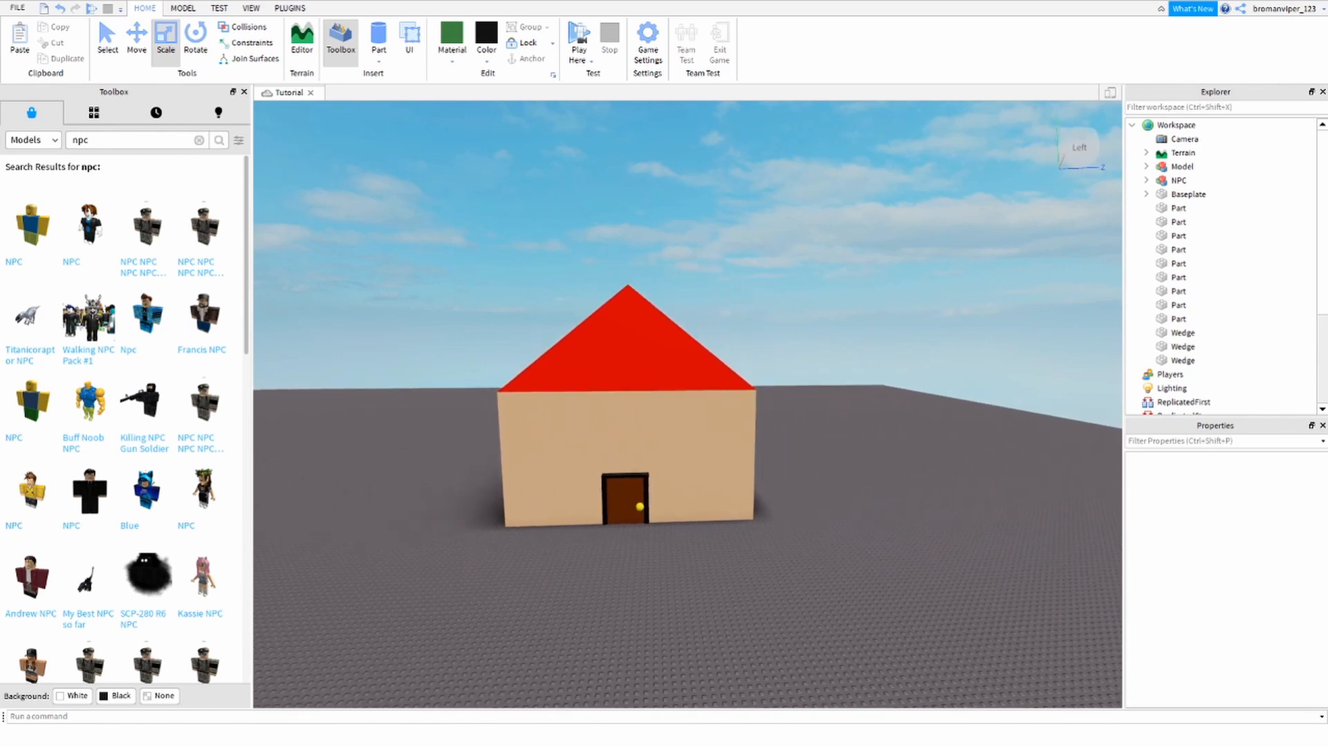